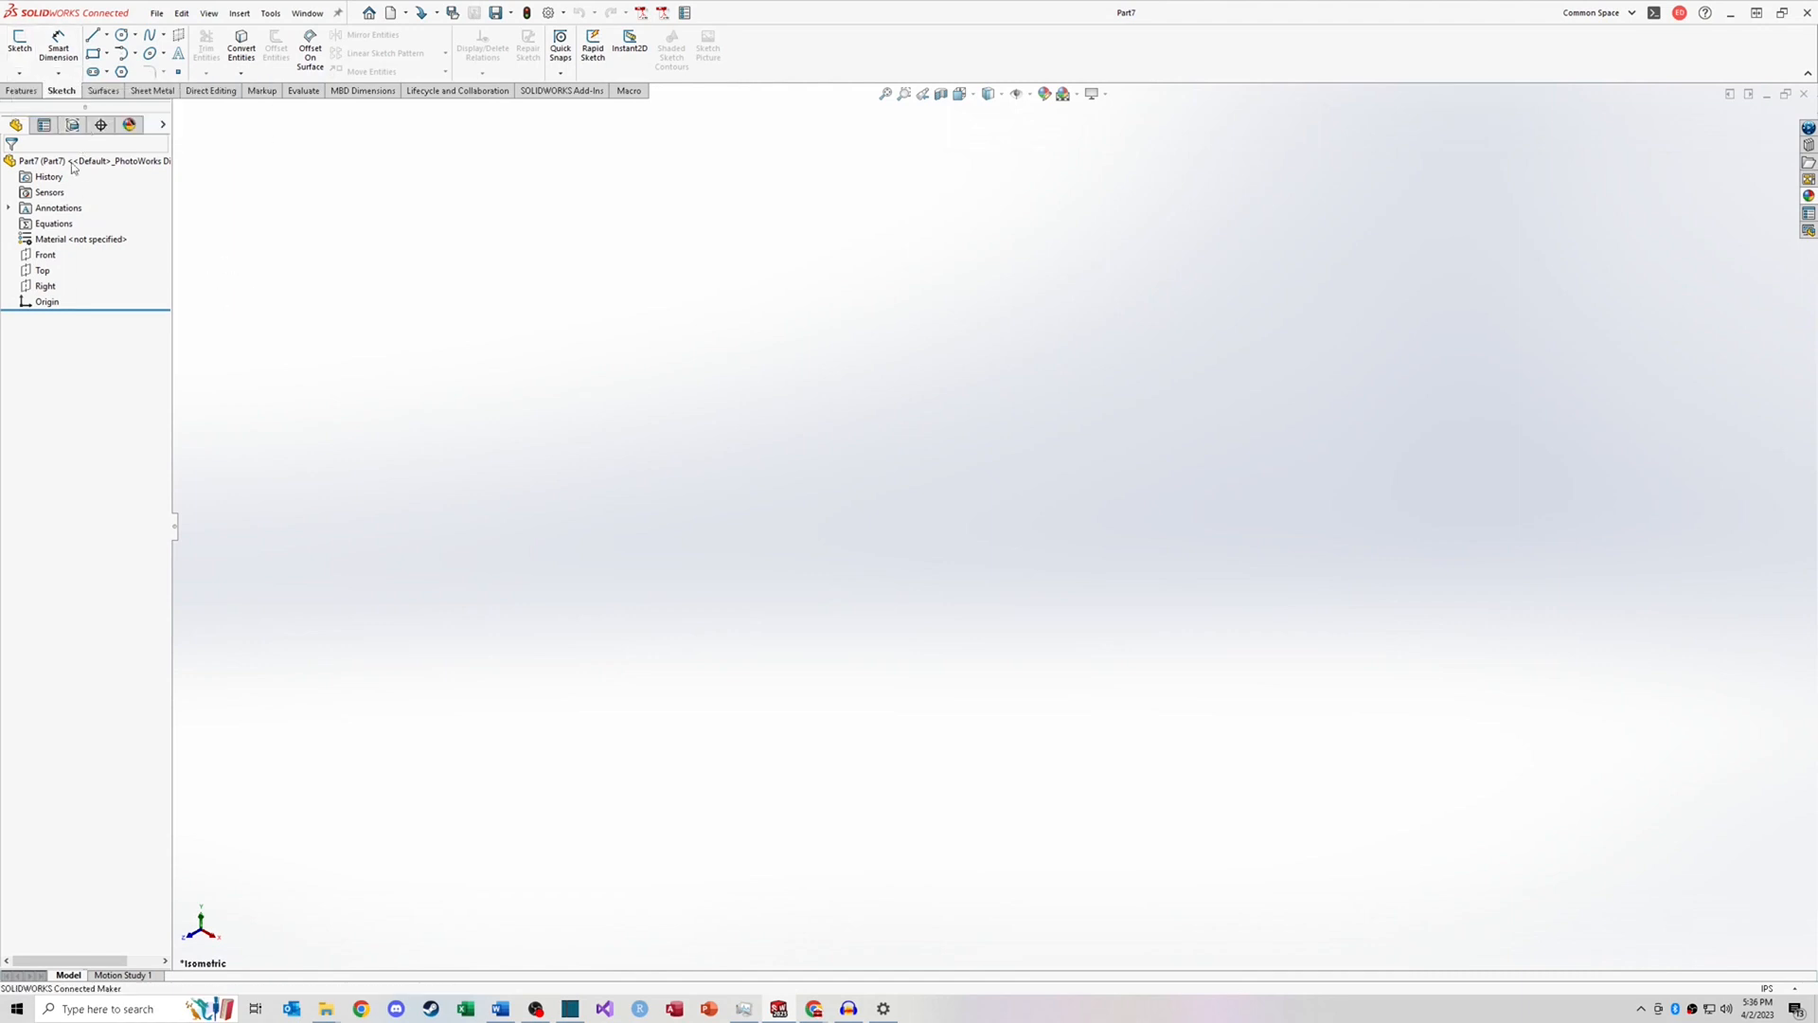
{"action": "left_click", "coordinate": [19, 43]}
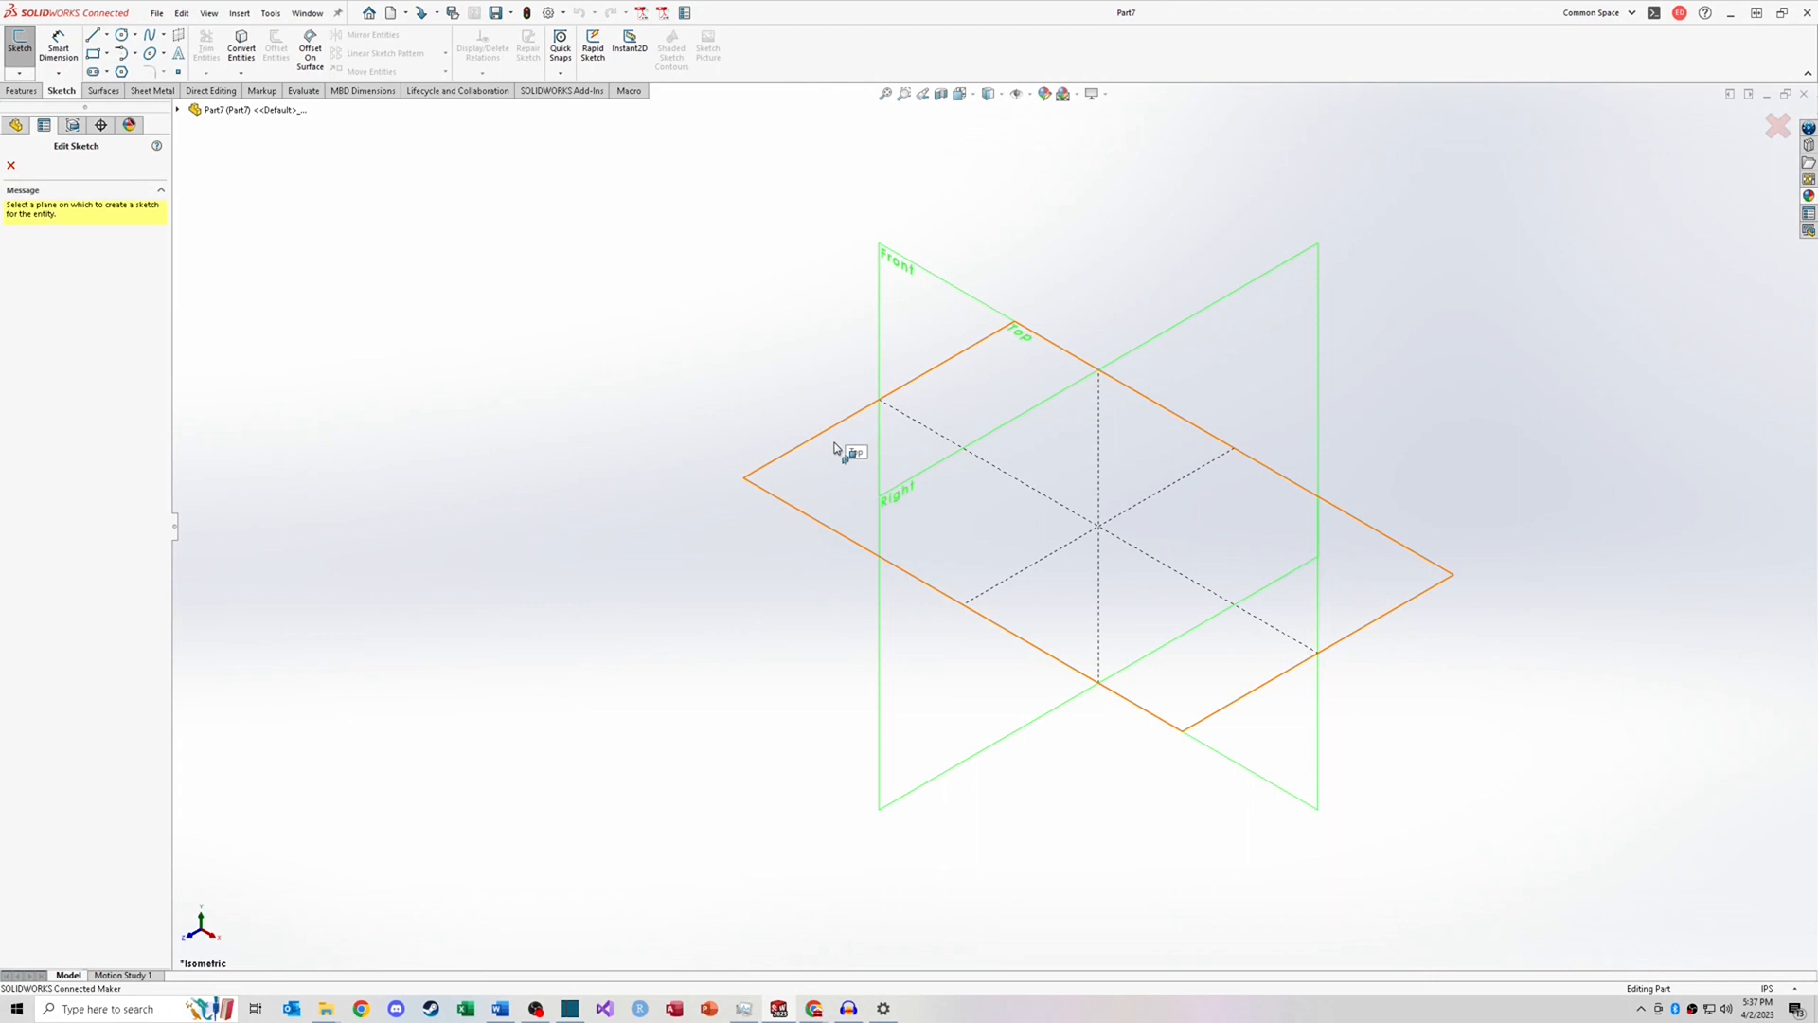
{"action": "left_click", "coordinate": [835, 448]}
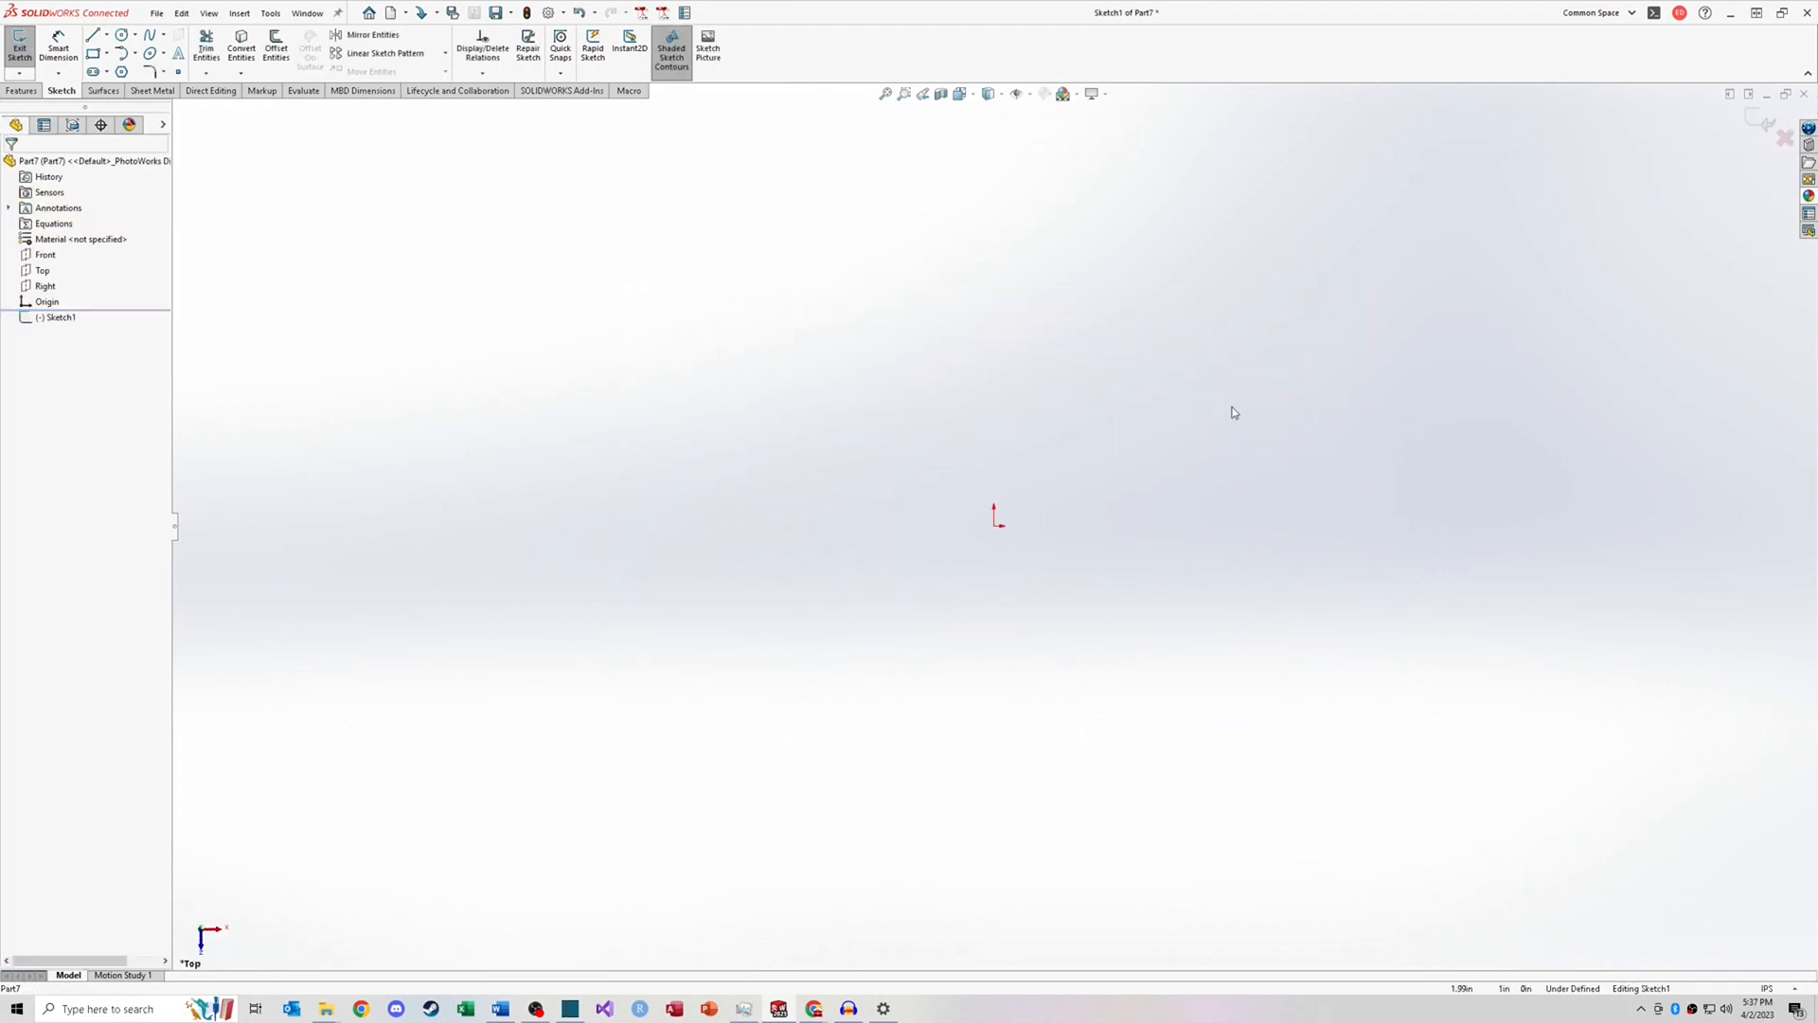
{"action": "left_click", "coordinate": [1784, 140]}
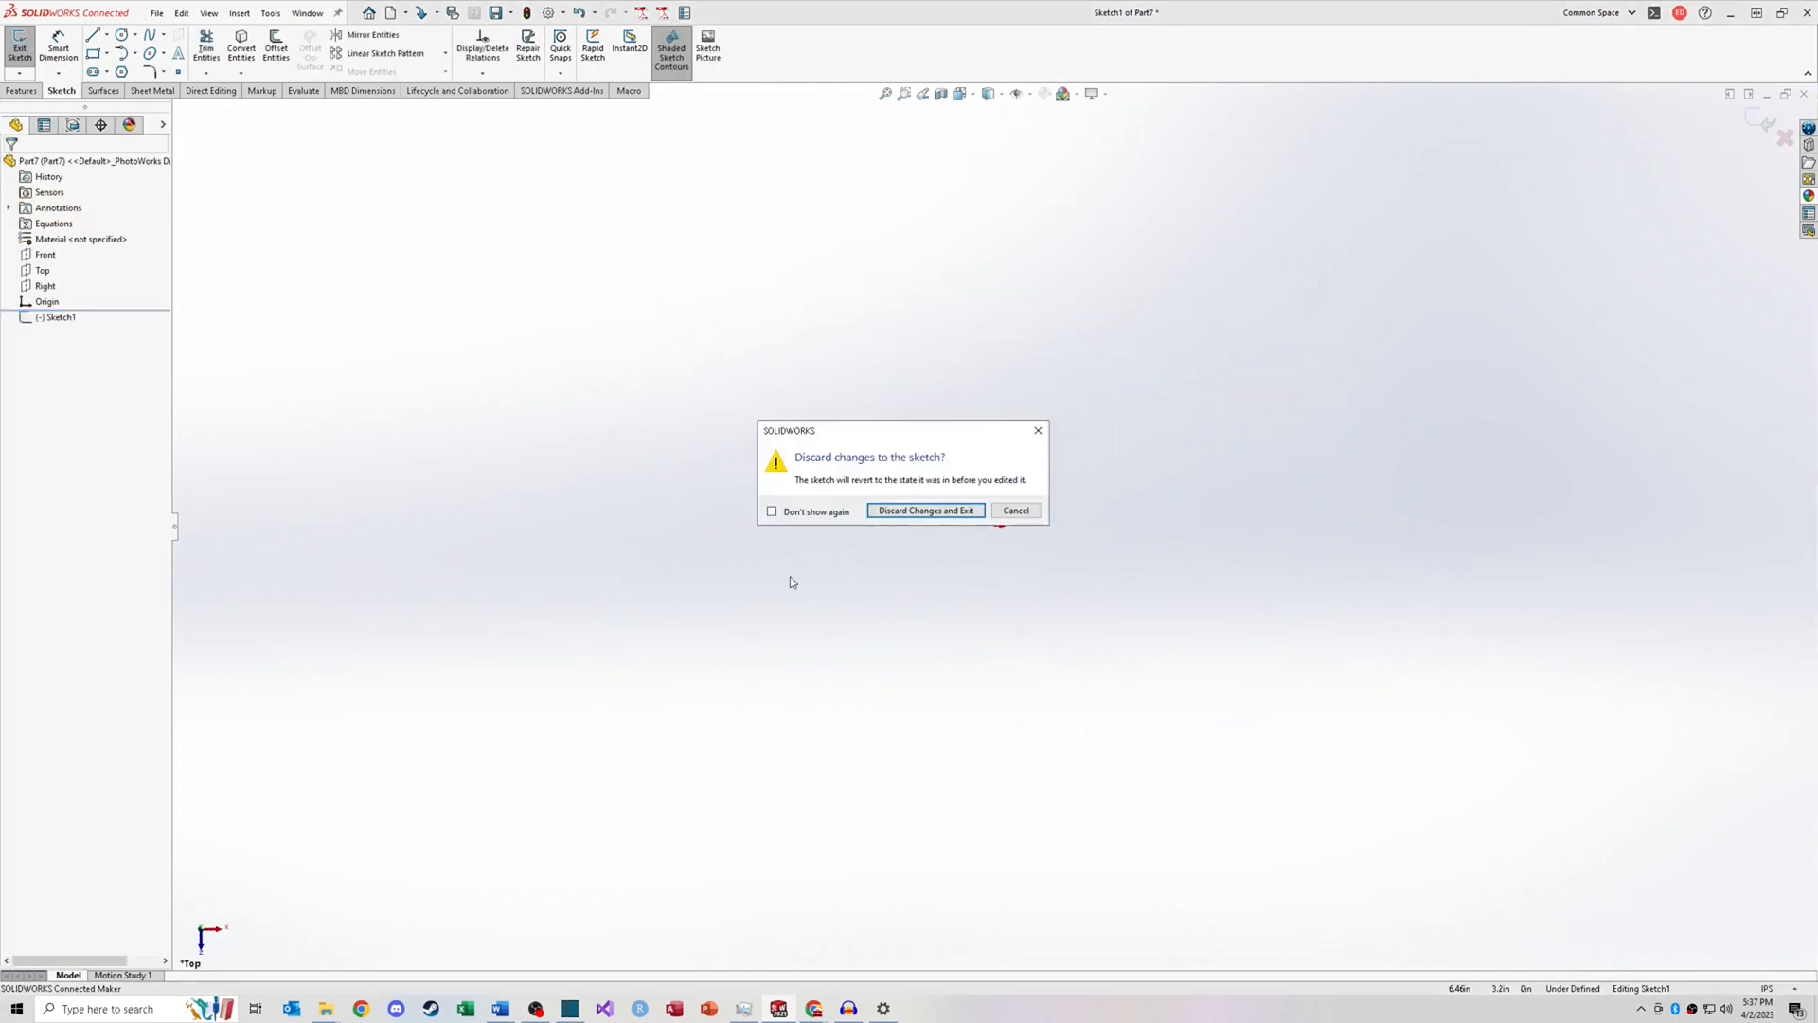
{"action": "left_click", "coordinate": [925, 511]}
{"action": "left_click", "coordinate": [43, 271]}
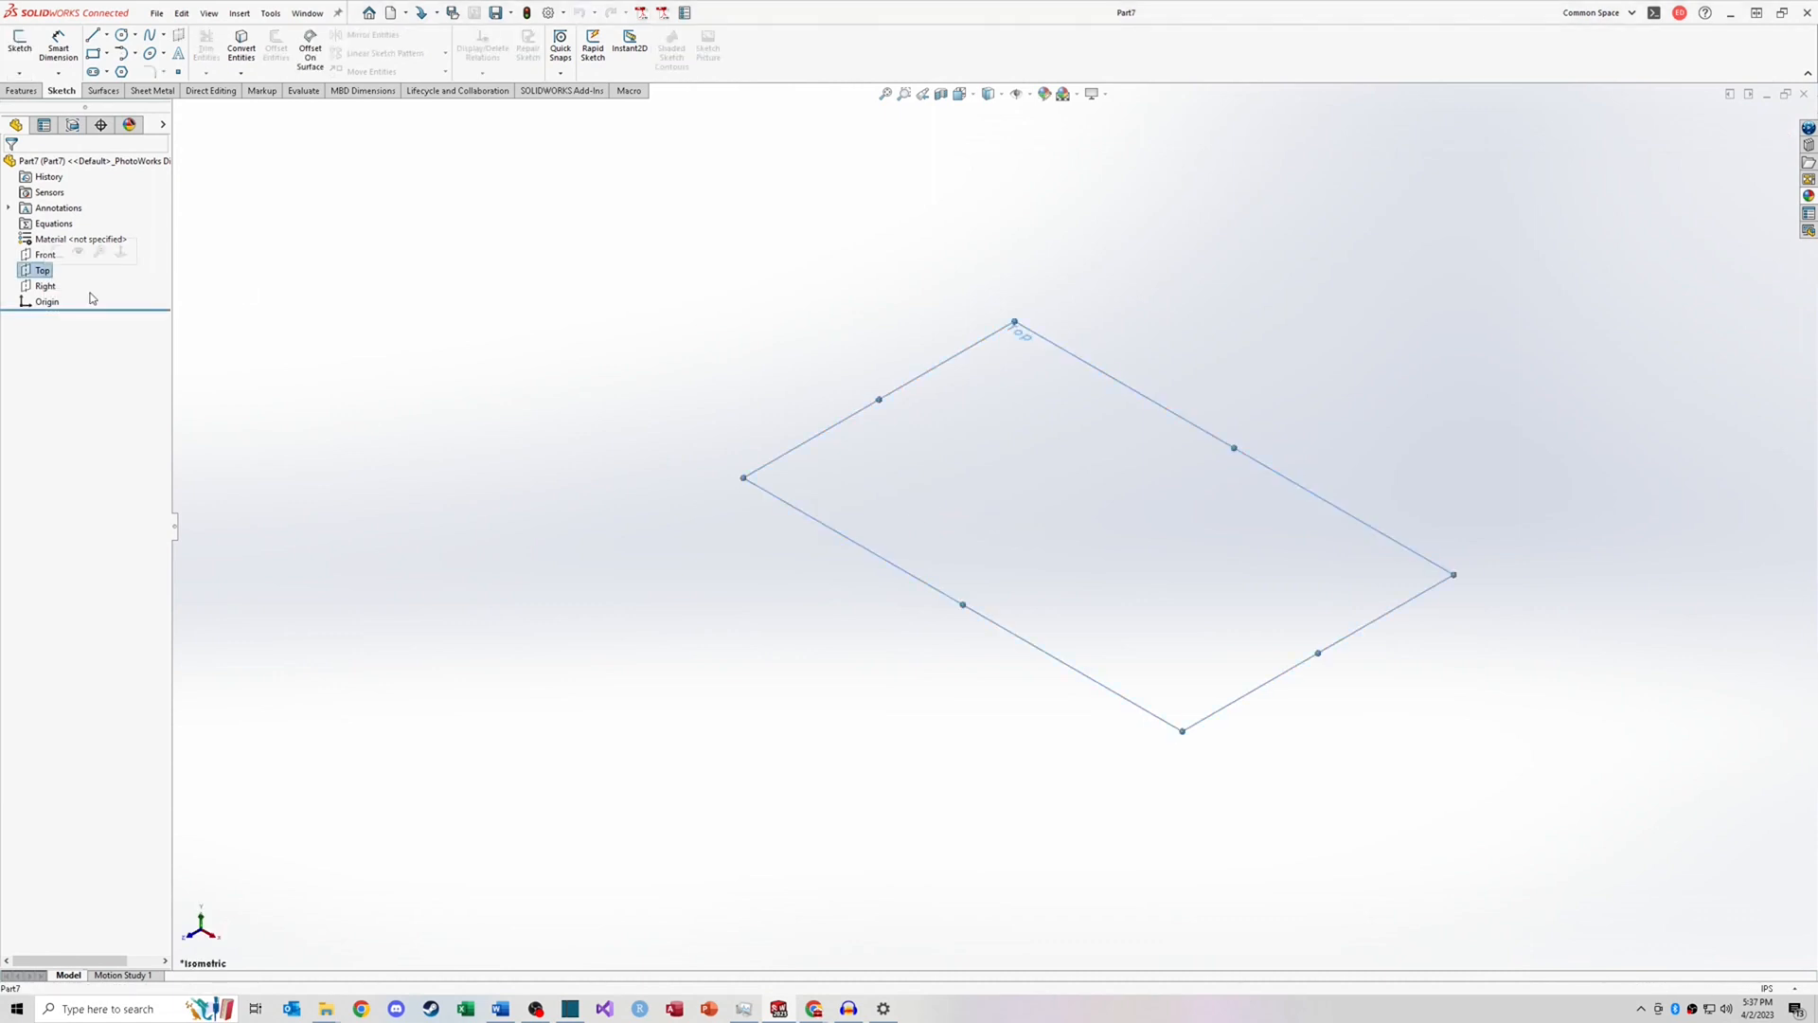
{"action": "left_click", "coordinate": [19, 43]}
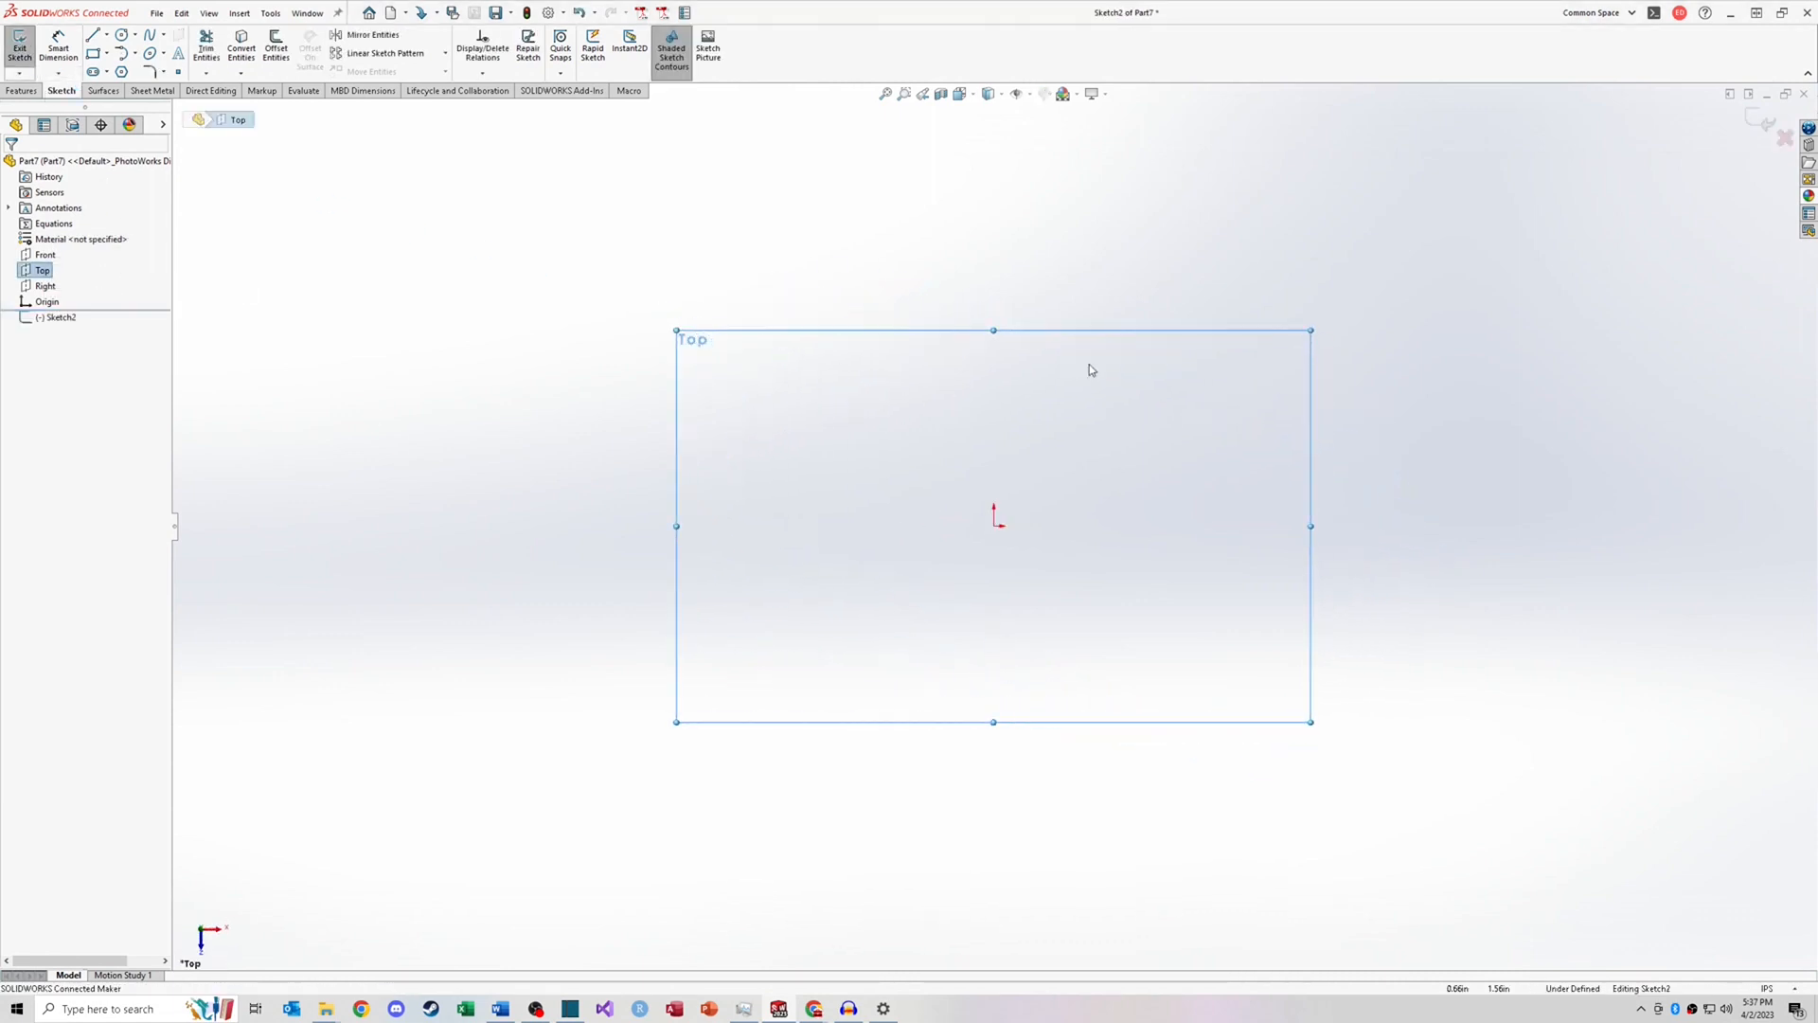
{"action": "left_click", "coordinate": [1784, 140]}
{"action": "left_click", "coordinate": [925, 511]}
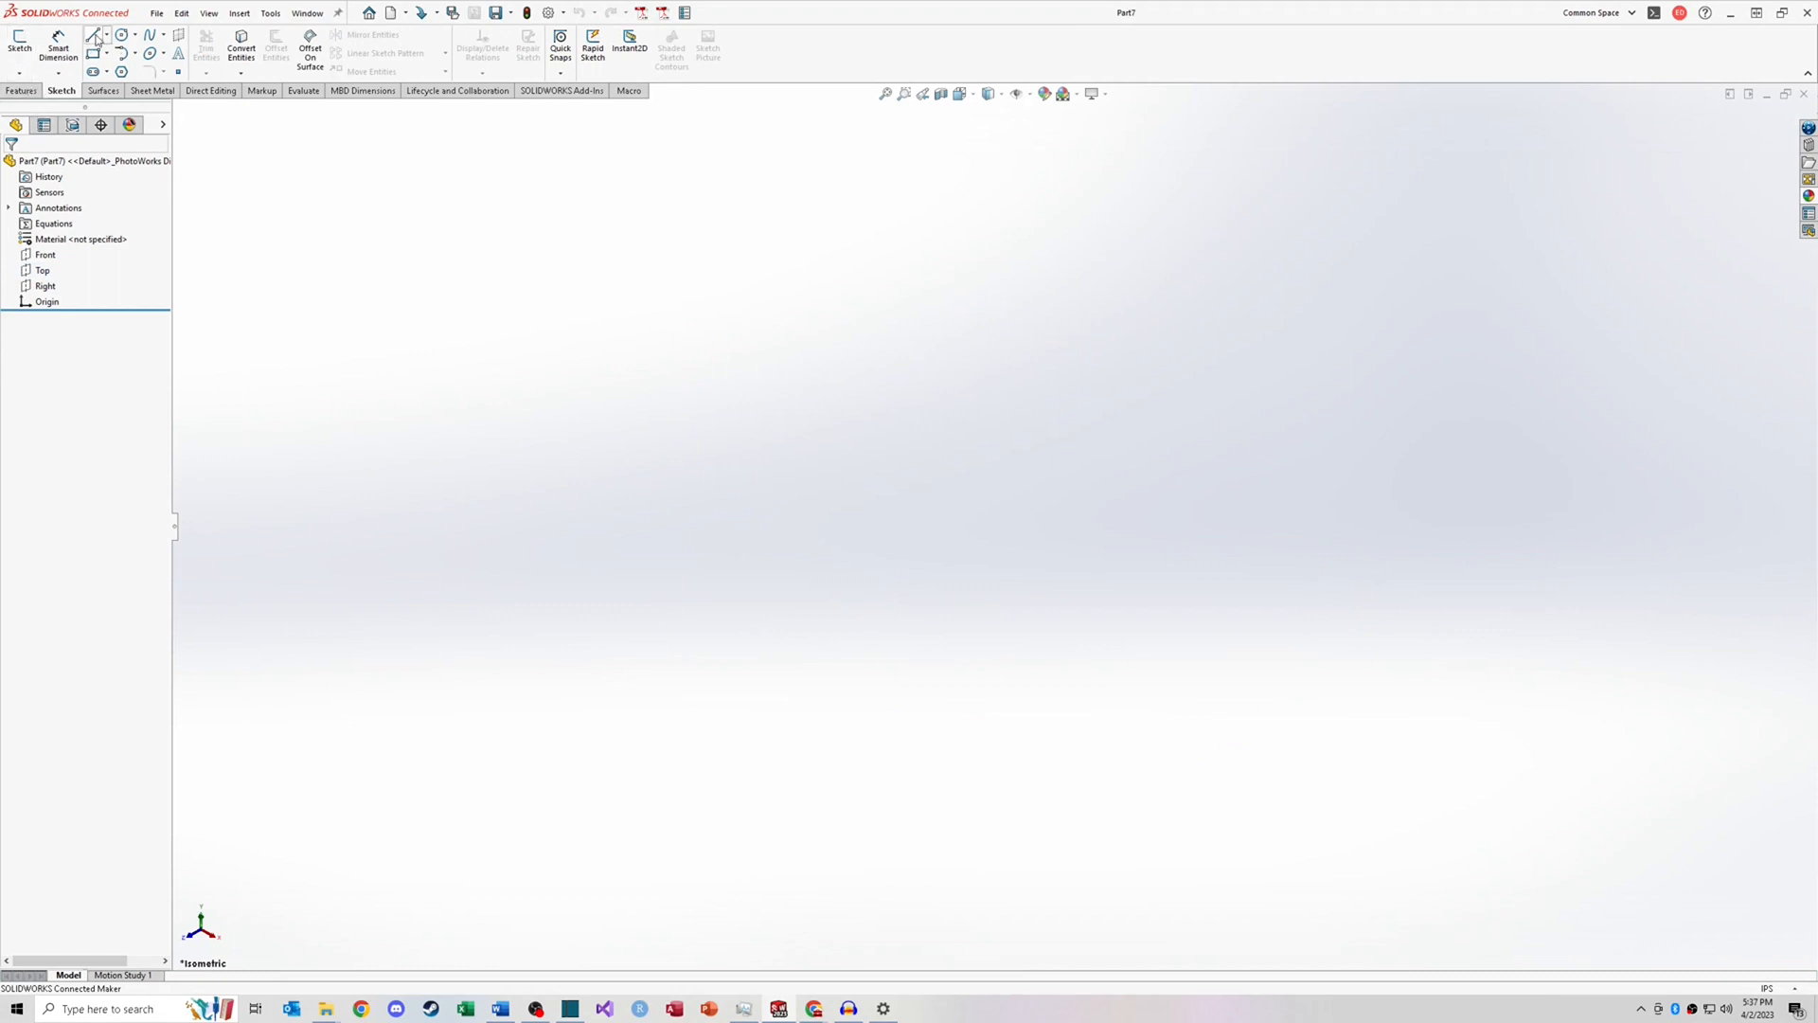
Step: Open a sketch on the Top plane and draw a line chain: a horizontal segment right of the origin followed by a zigzag
{"action": "left_click", "coordinate": [42, 270]}
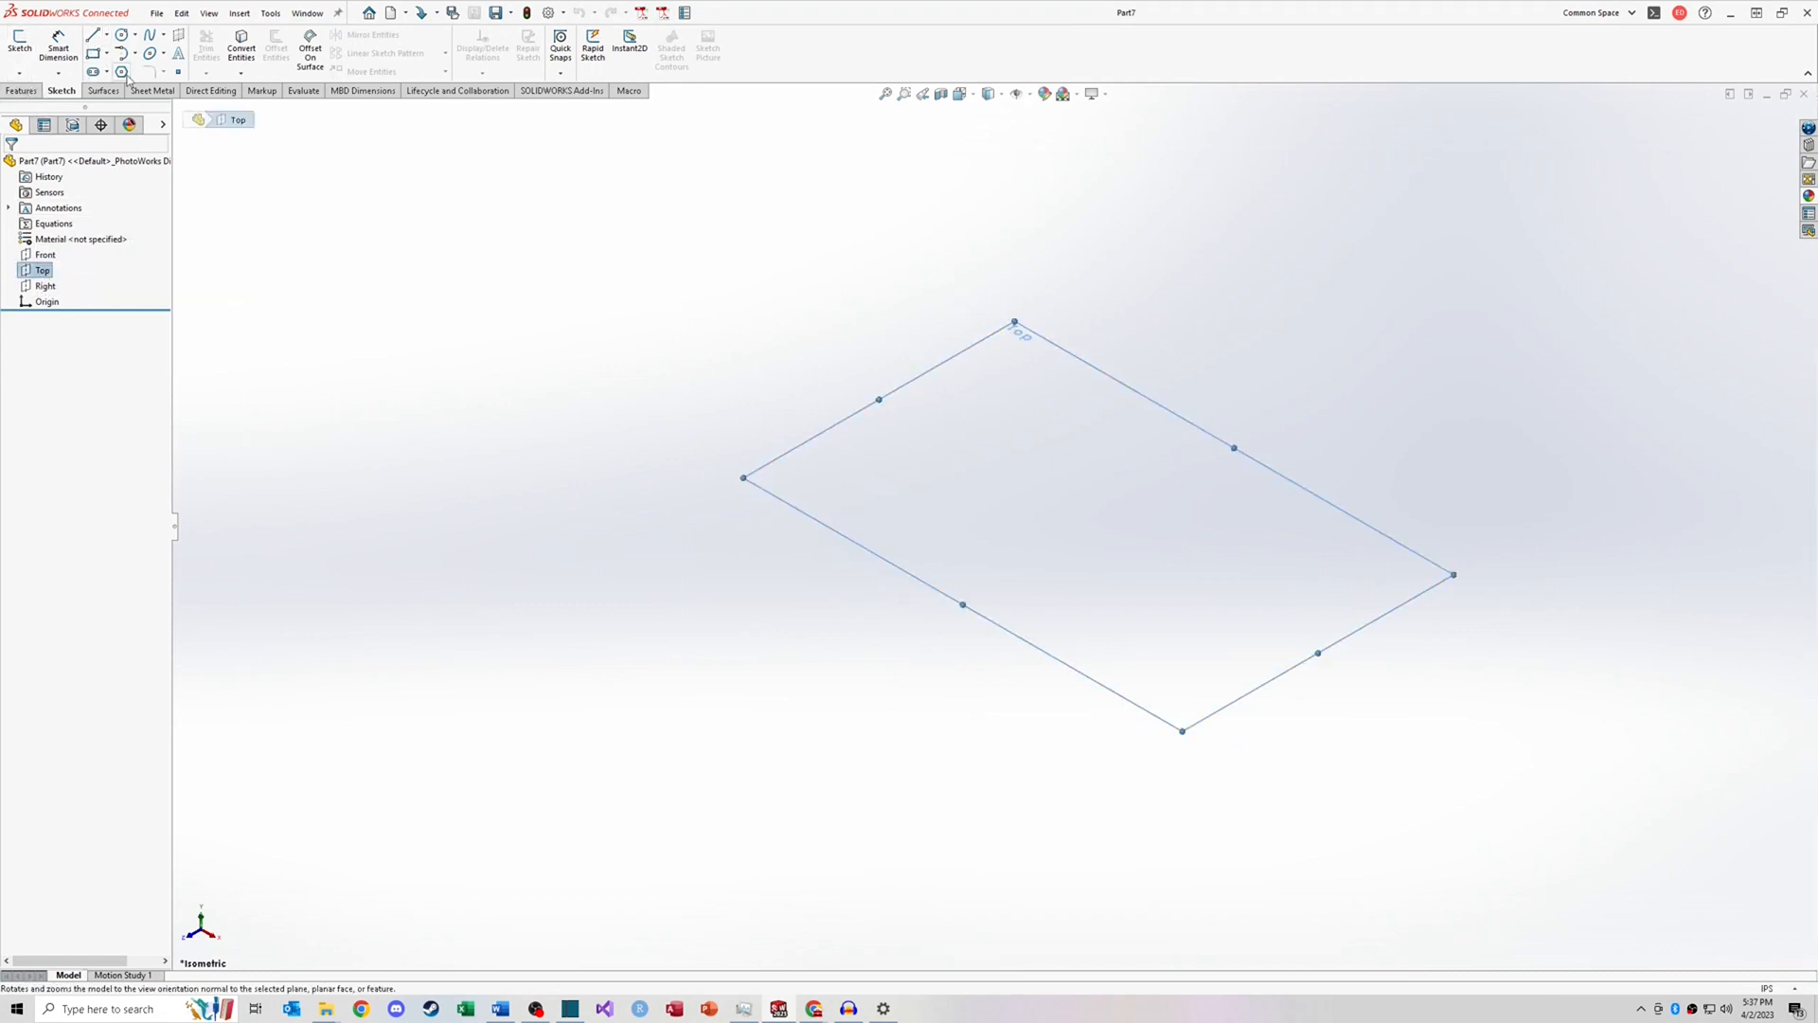
{"action": "left_click", "coordinate": [94, 38]}
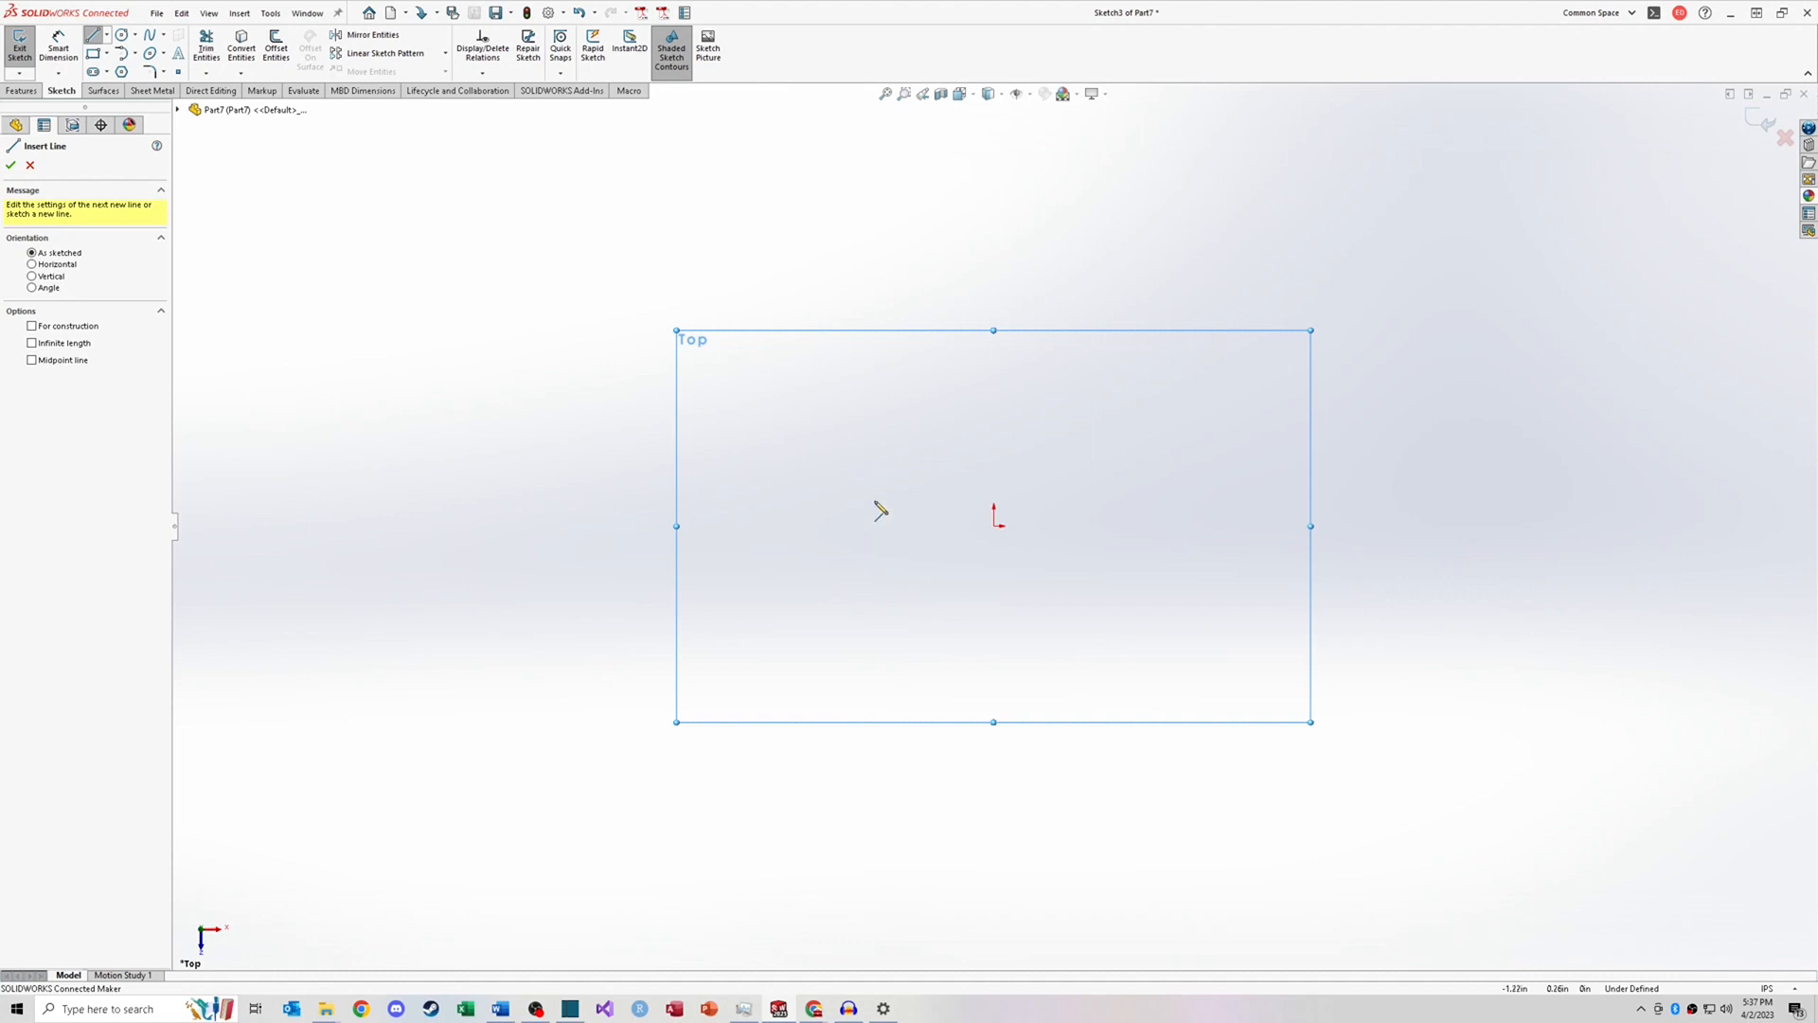
{"action": "key", "text": "Escape"}
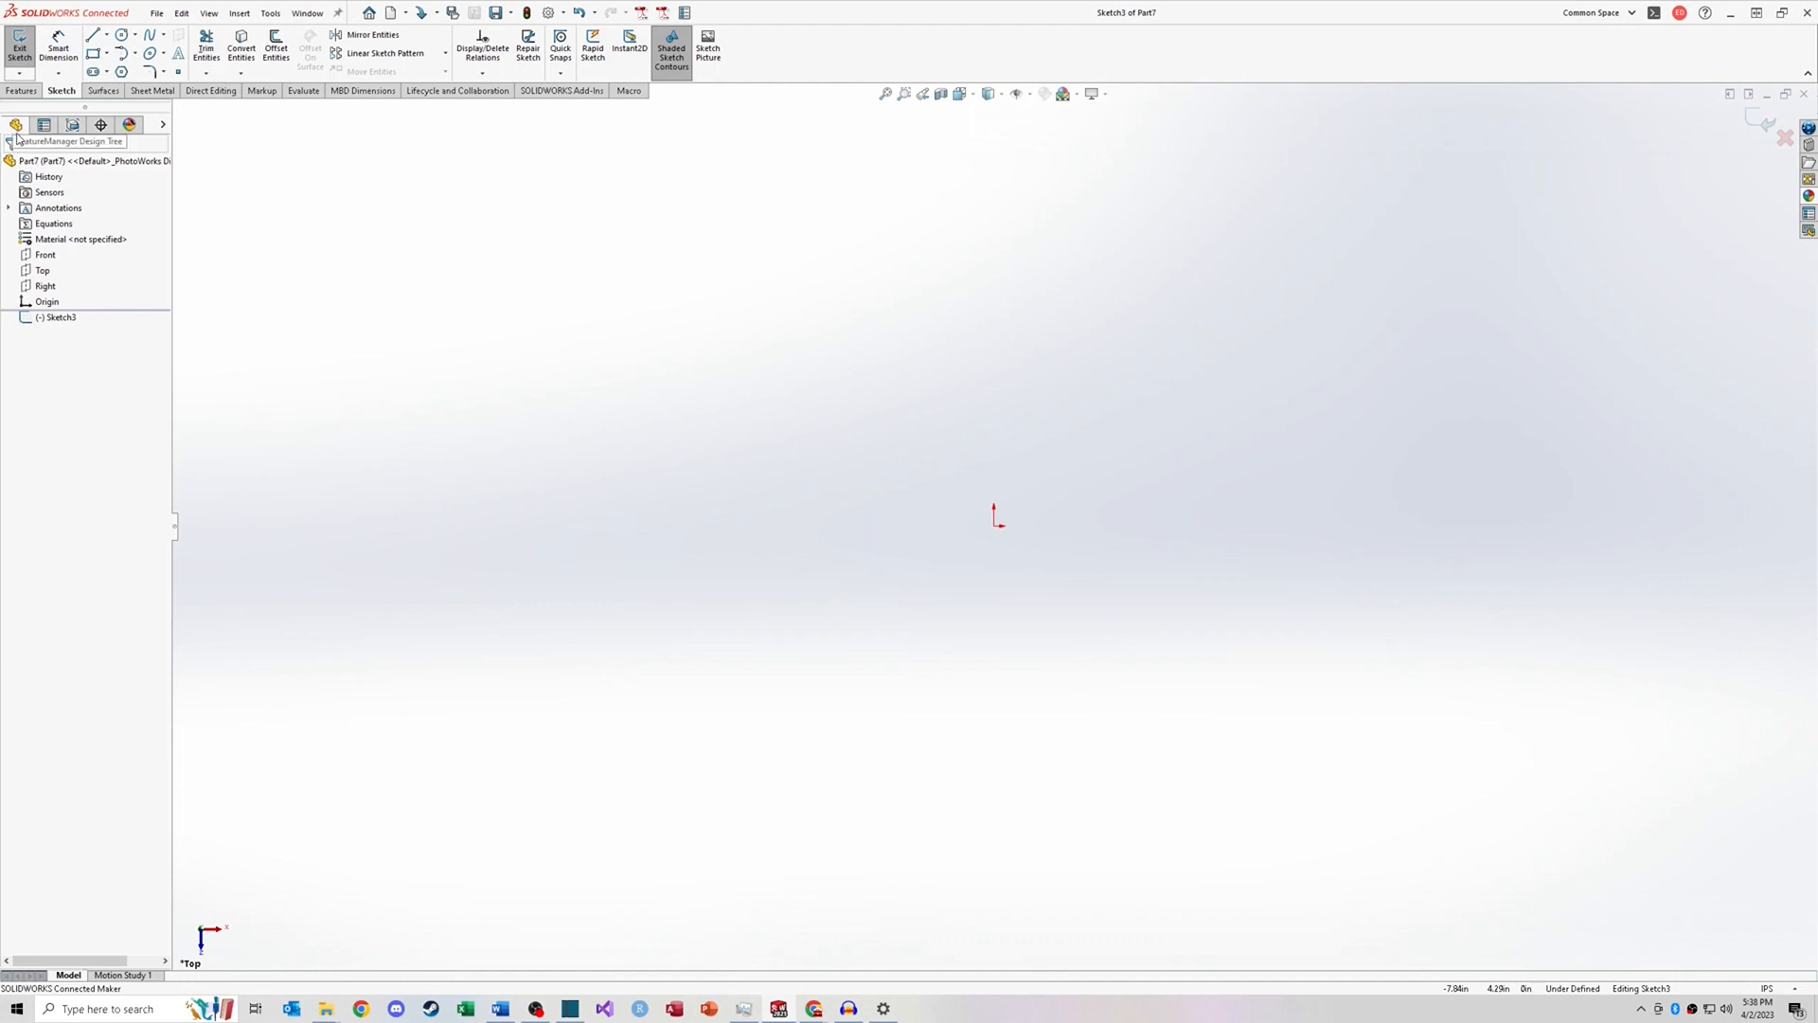
{"action": "left_click", "coordinate": [95, 40]}
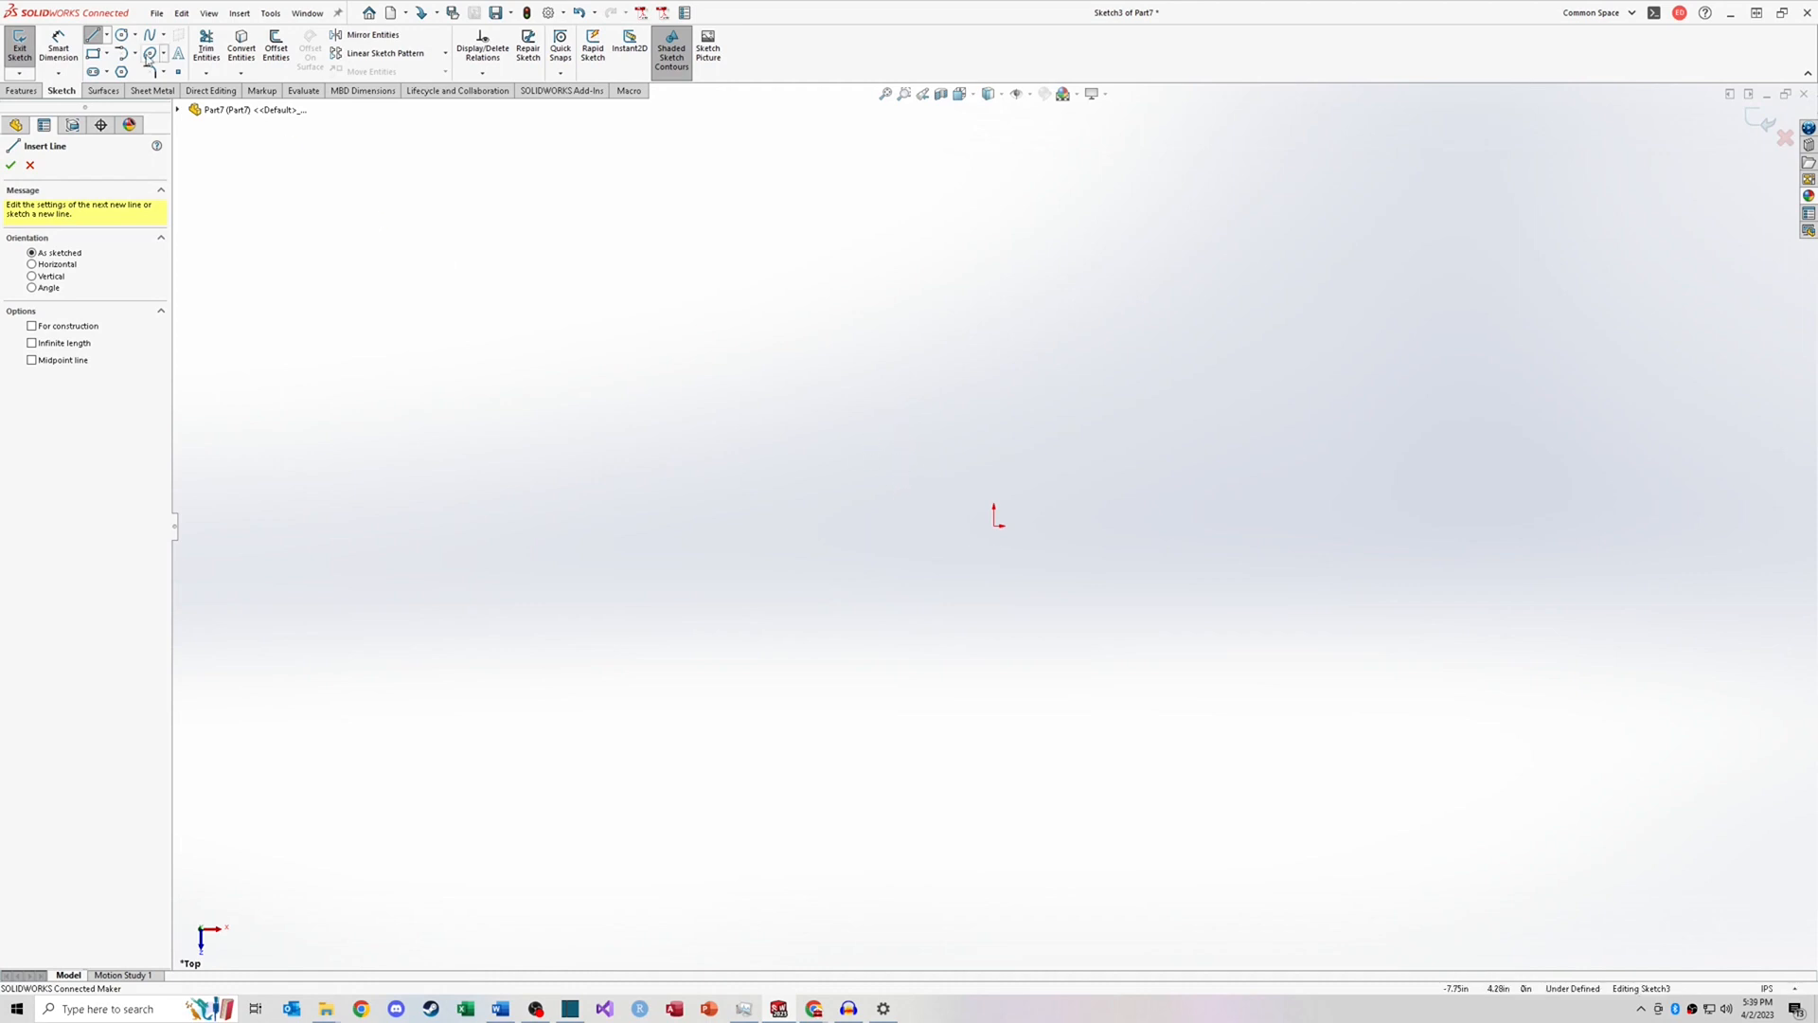
{"action": "left_click", "coordinate": [121, 35]}
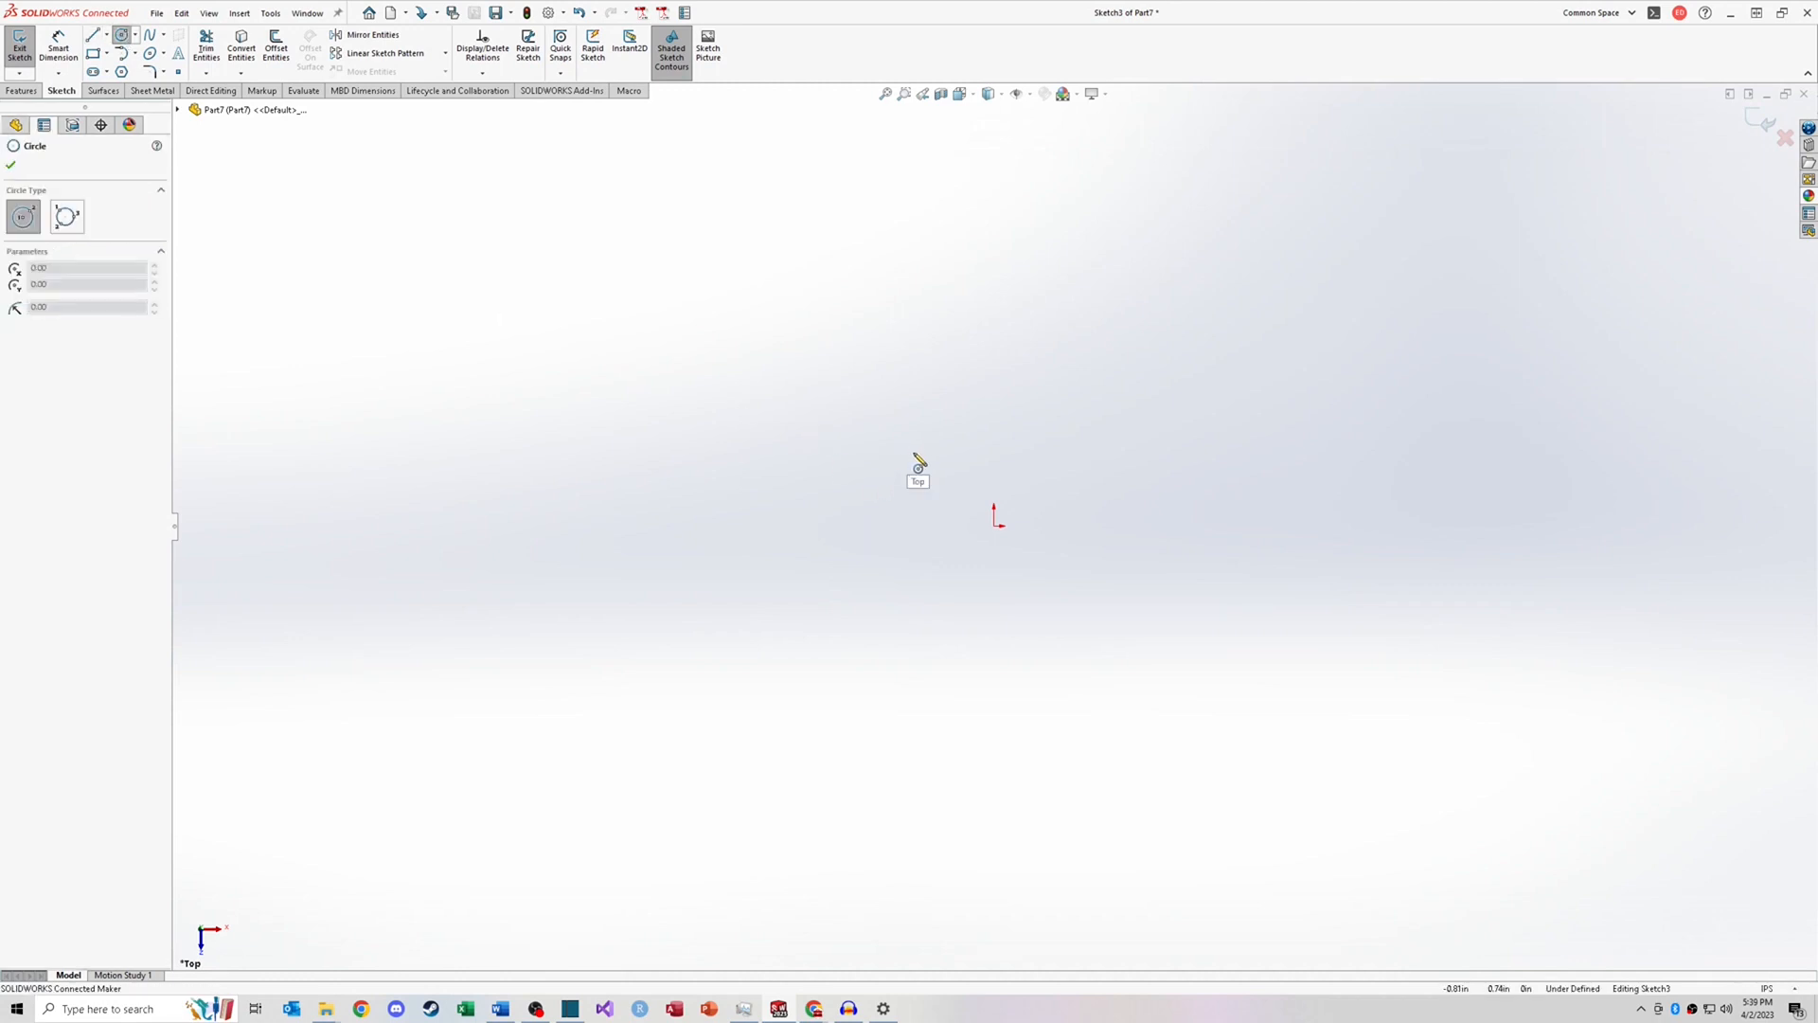
{"action": "left_click", "coordinate": [92, 35]}
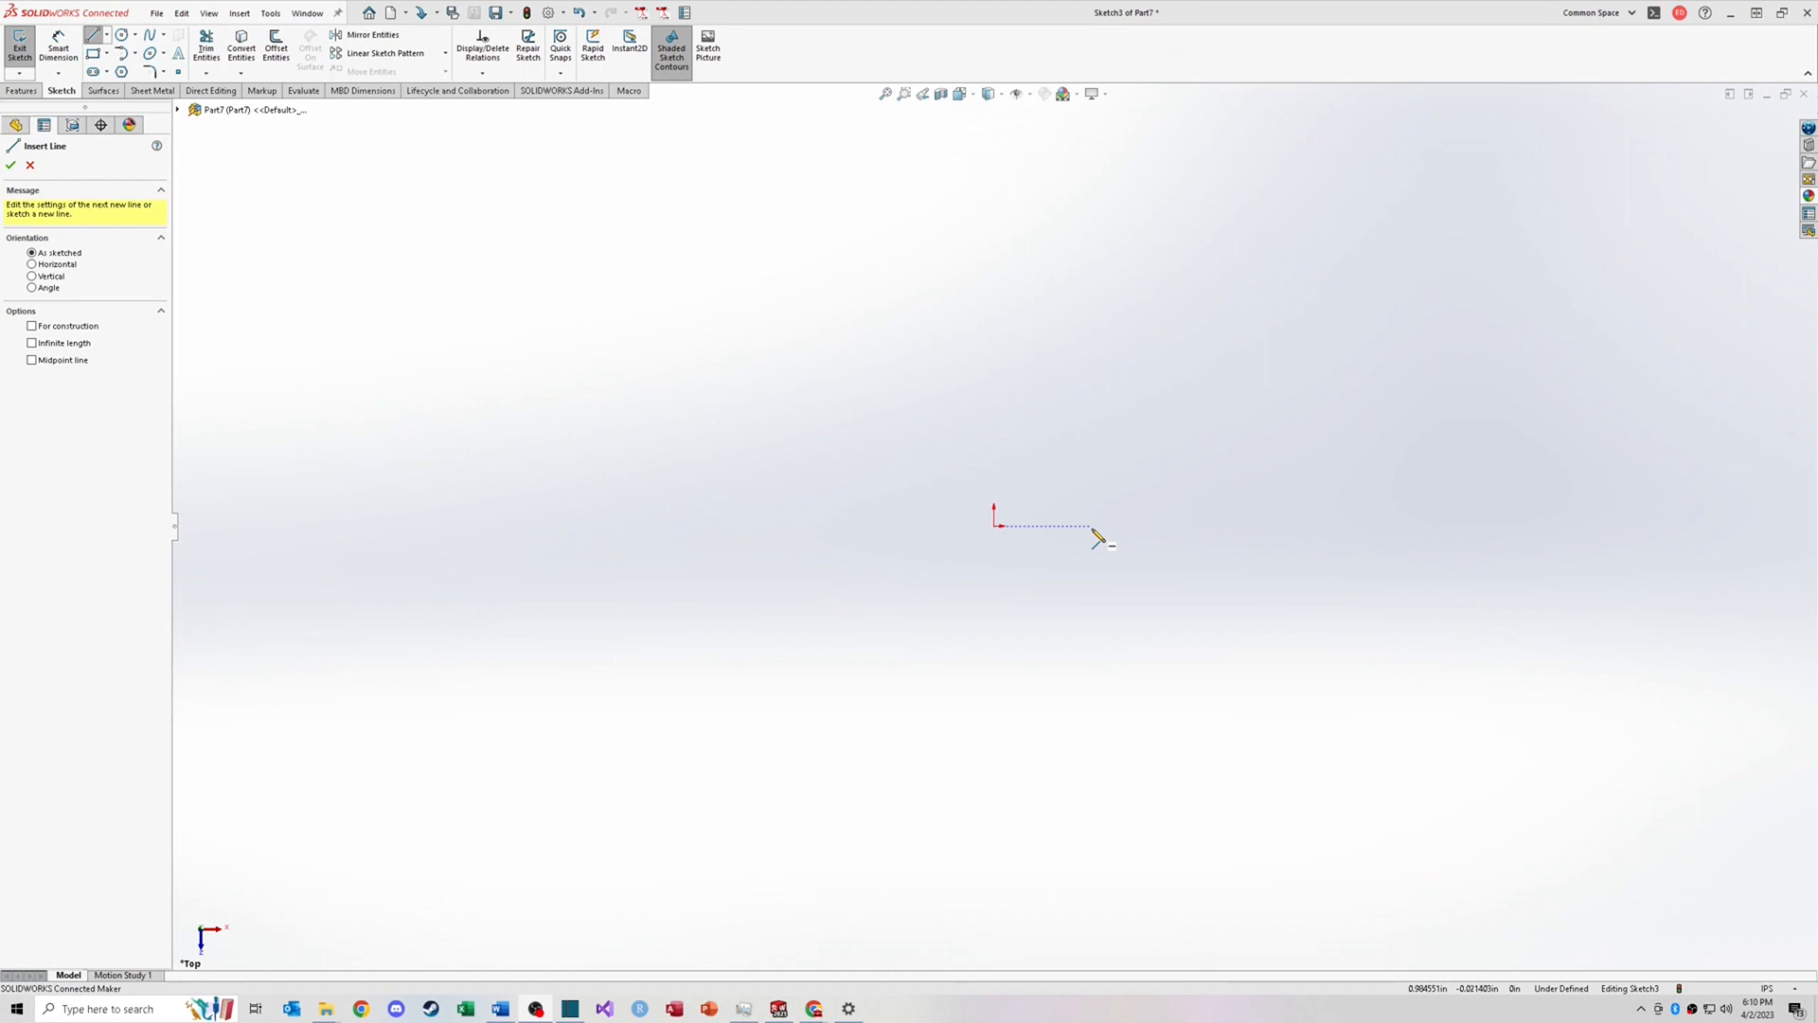
{"action": "left_click", "coordinate": [1091, 526]}
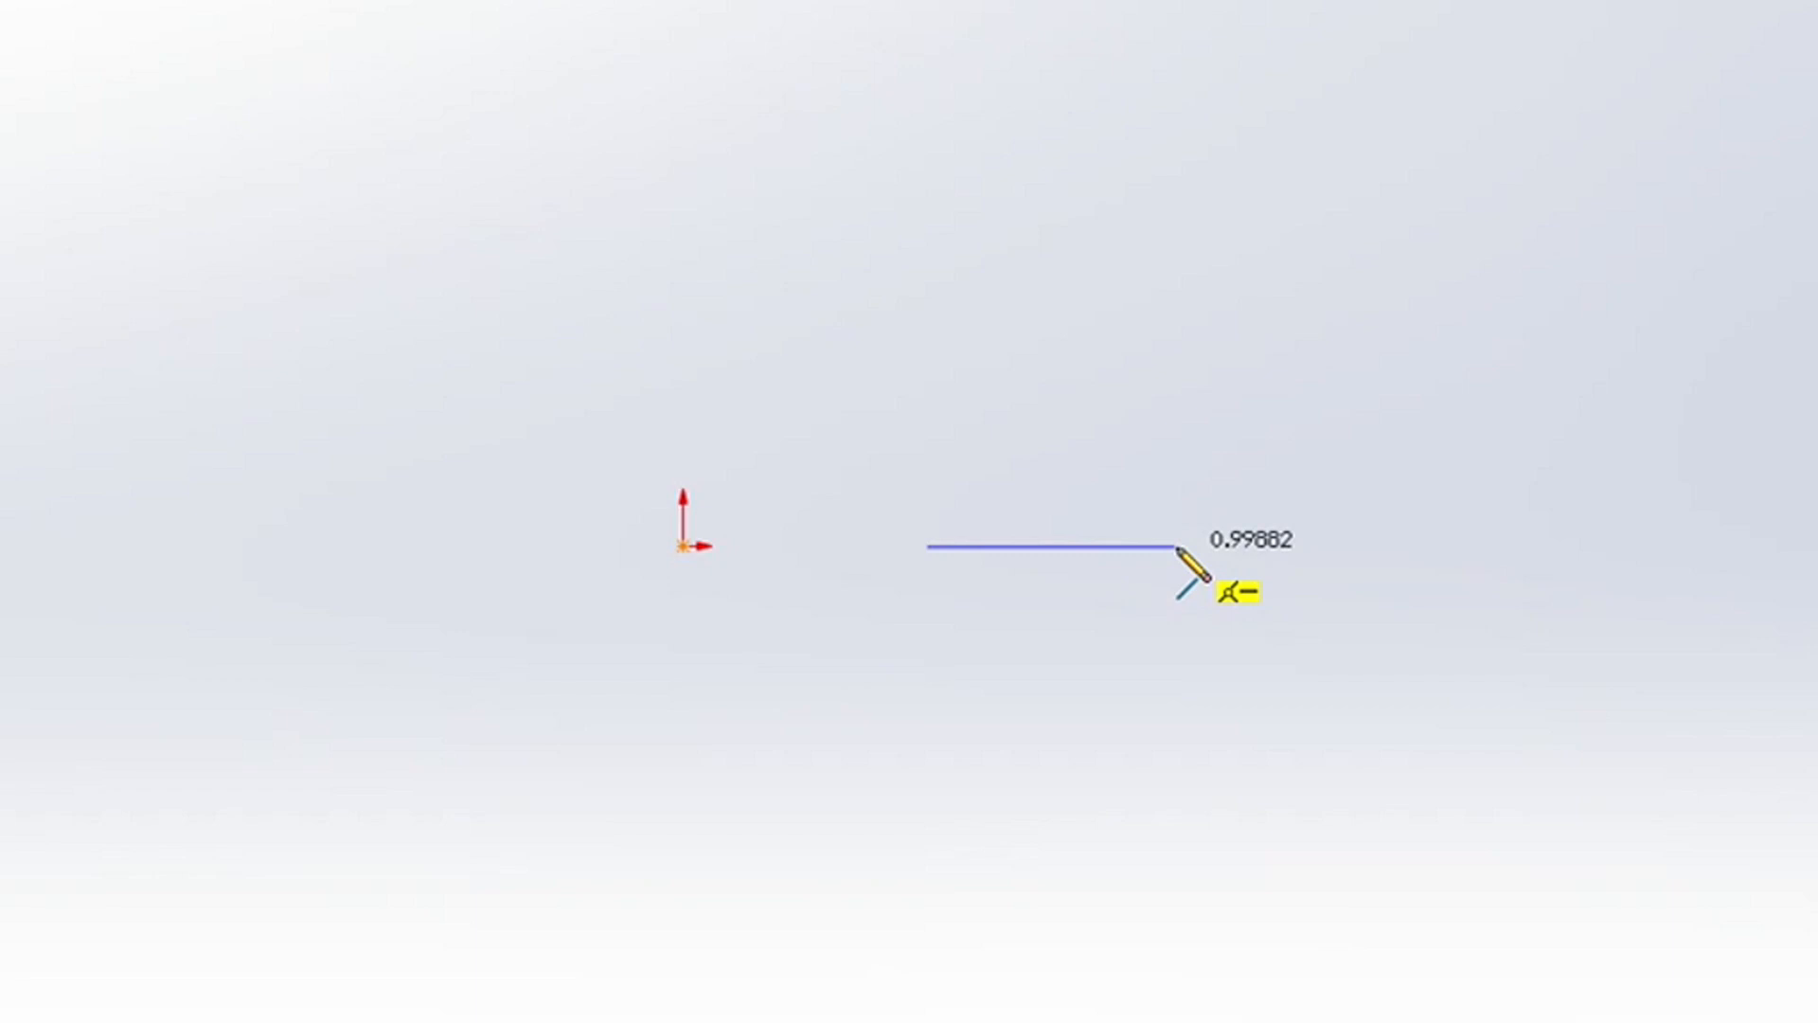
{"action": "left_click", "coordinate": [1176, 546]}
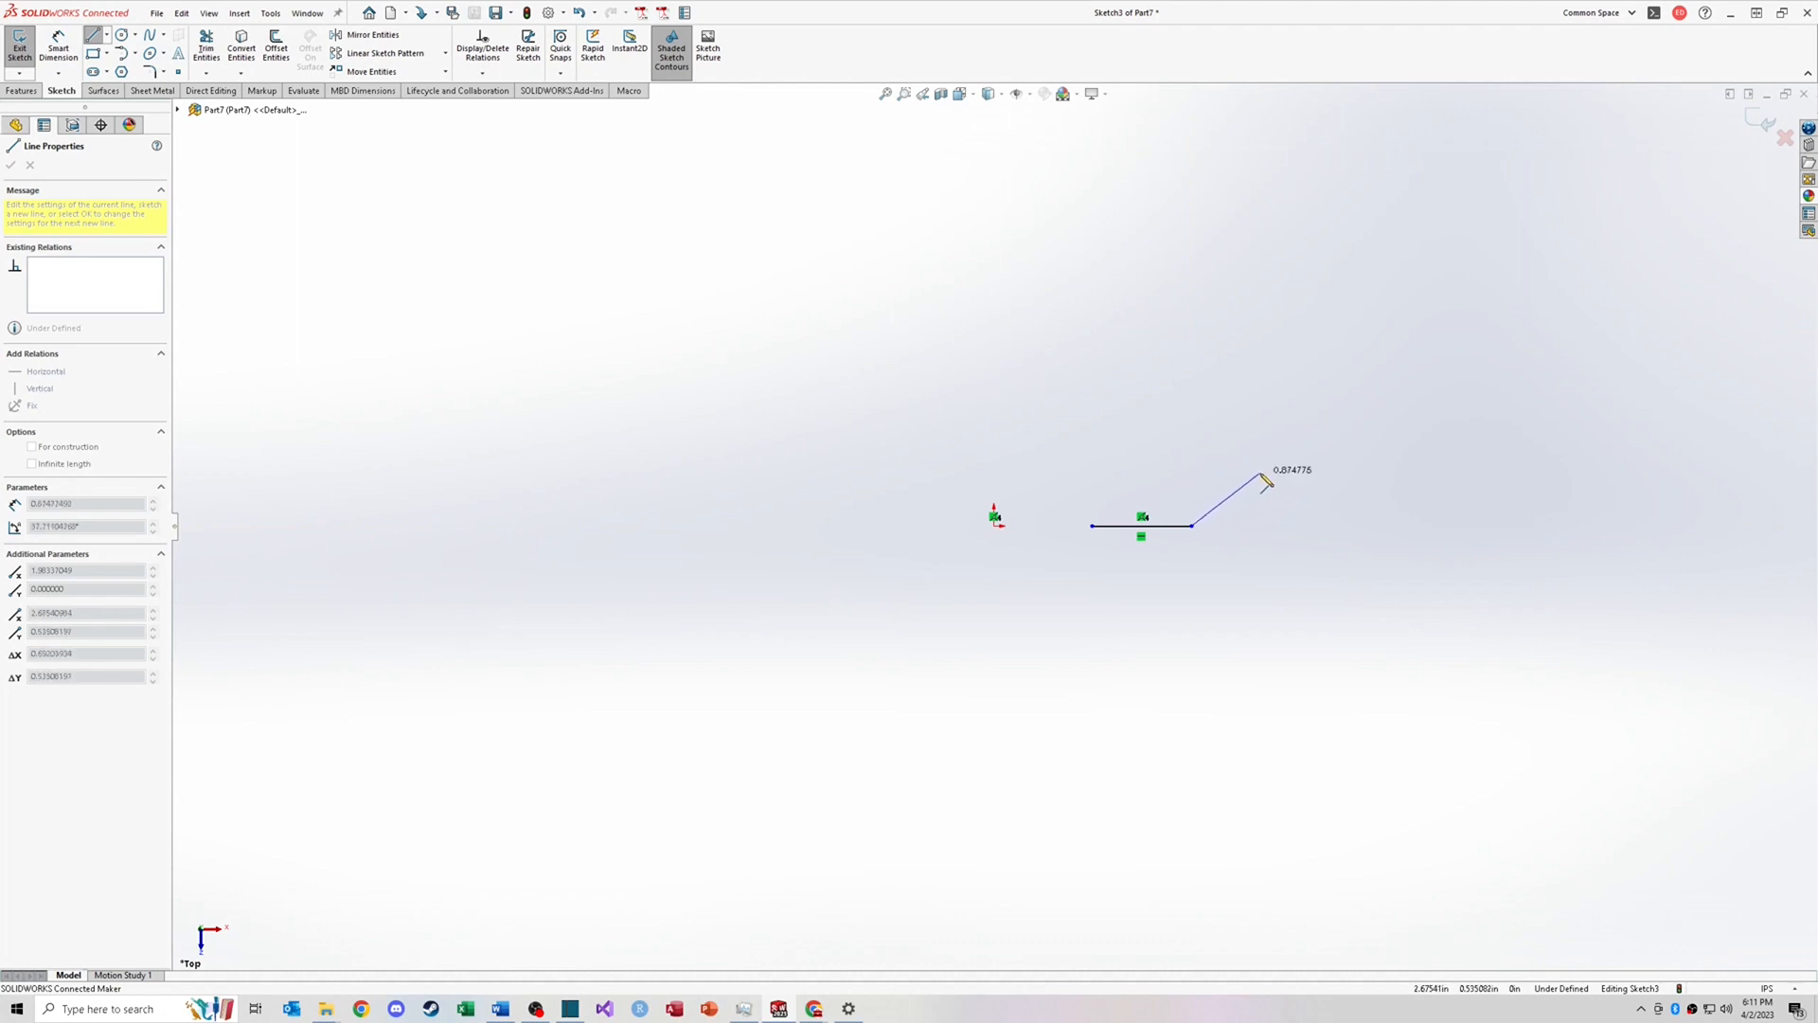
{"action": "left_click", "coordinate": [1260, 471]}
{"action": "left_click", "coordinate": [1374, 516]}
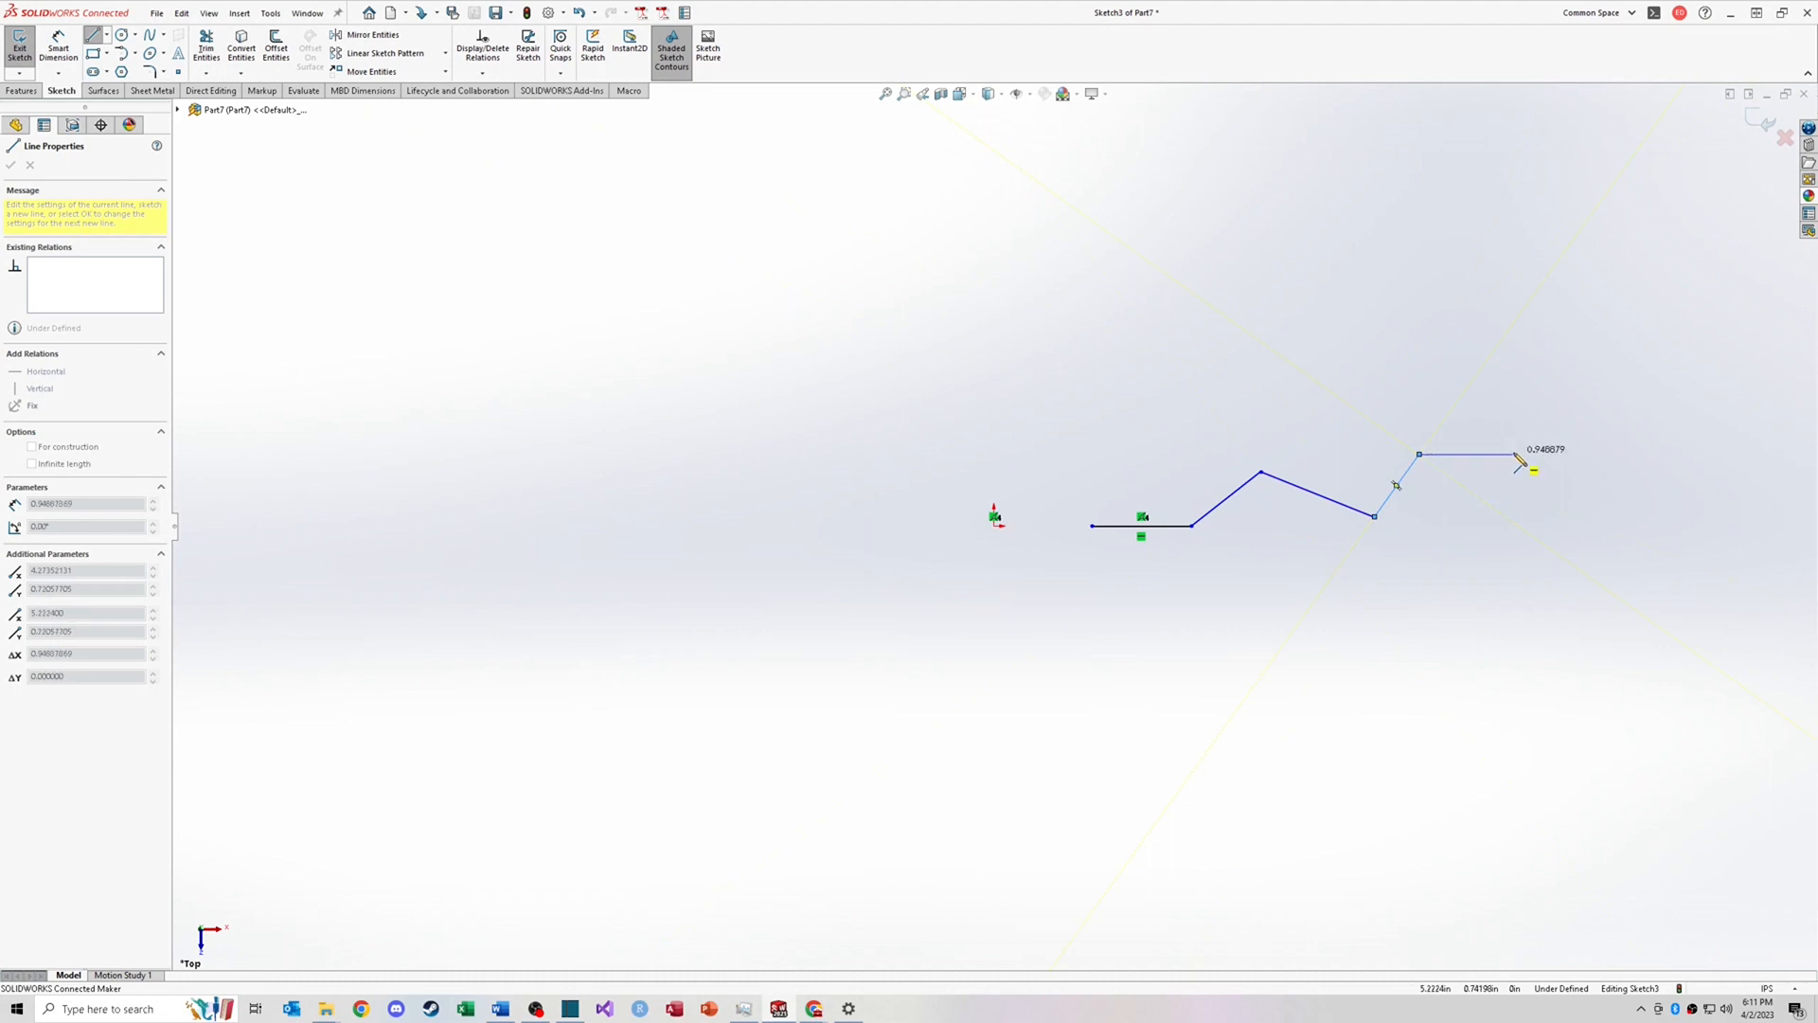
{"action": "key", "text": "Escape"}
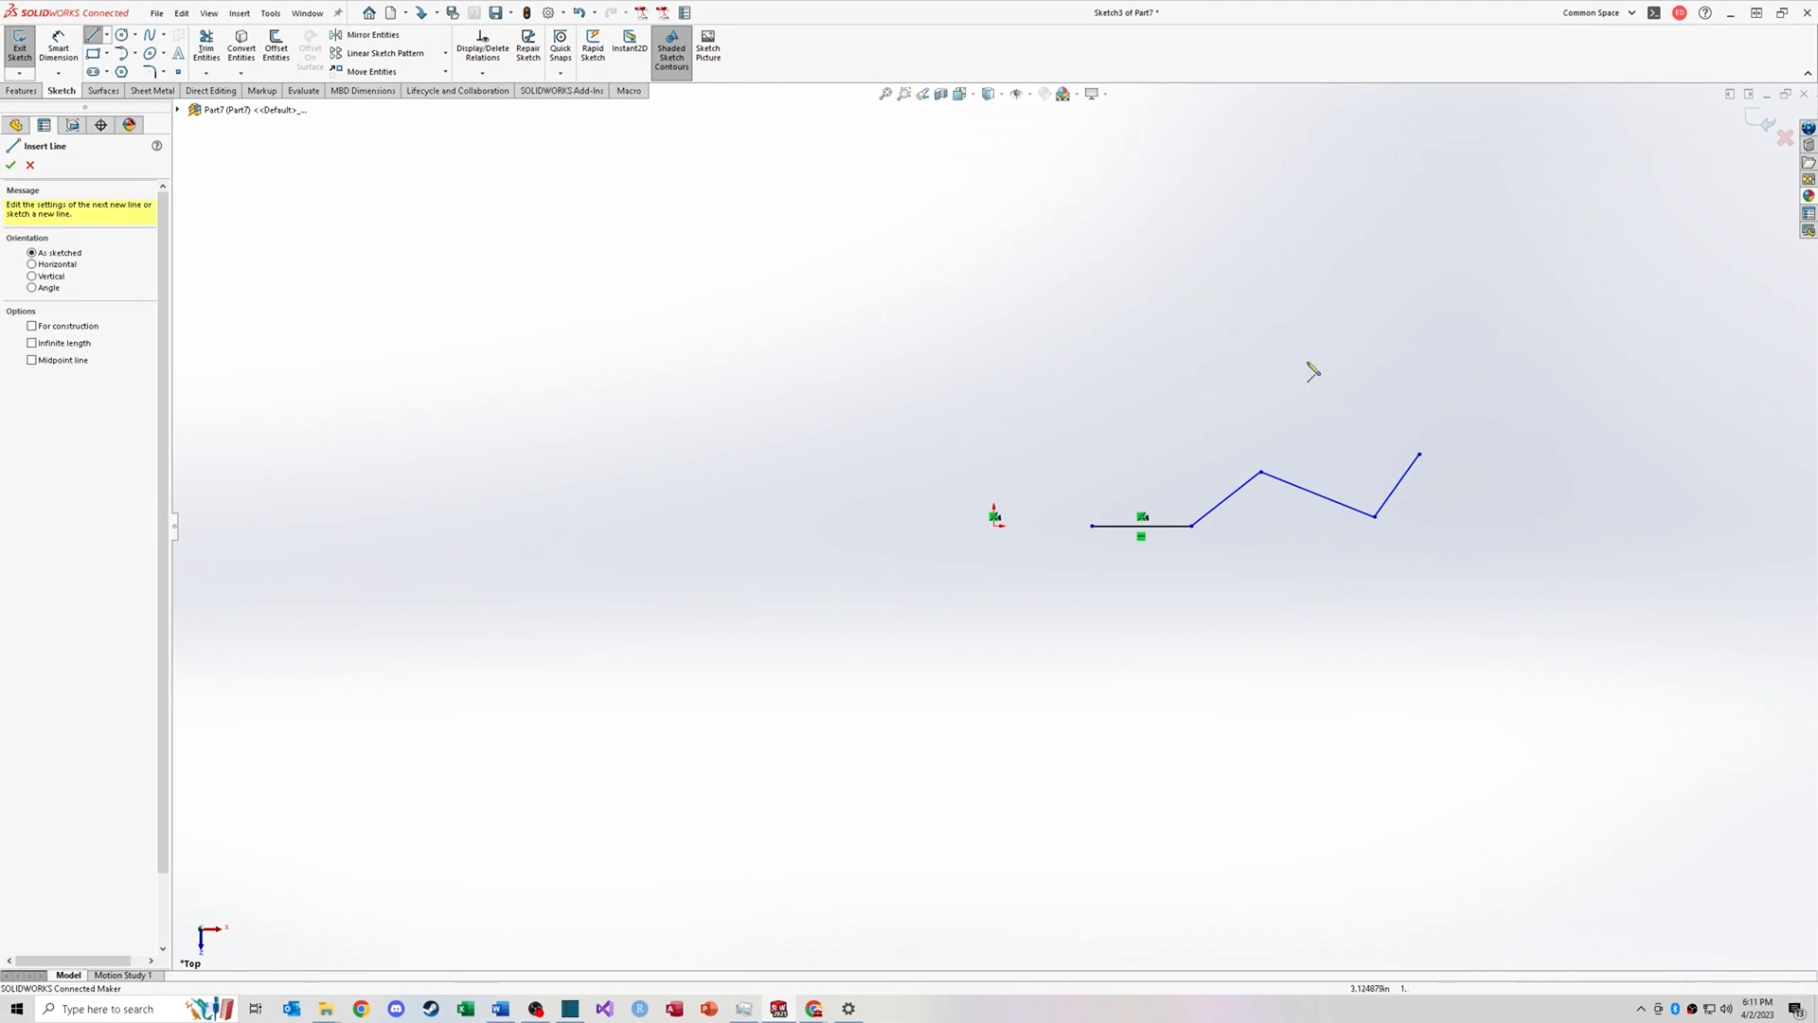
Step: Sketch a second zigzag line chain and a short horizontal line above the first chain
{"action": "left_click", "coordinate": [1163, 325]}
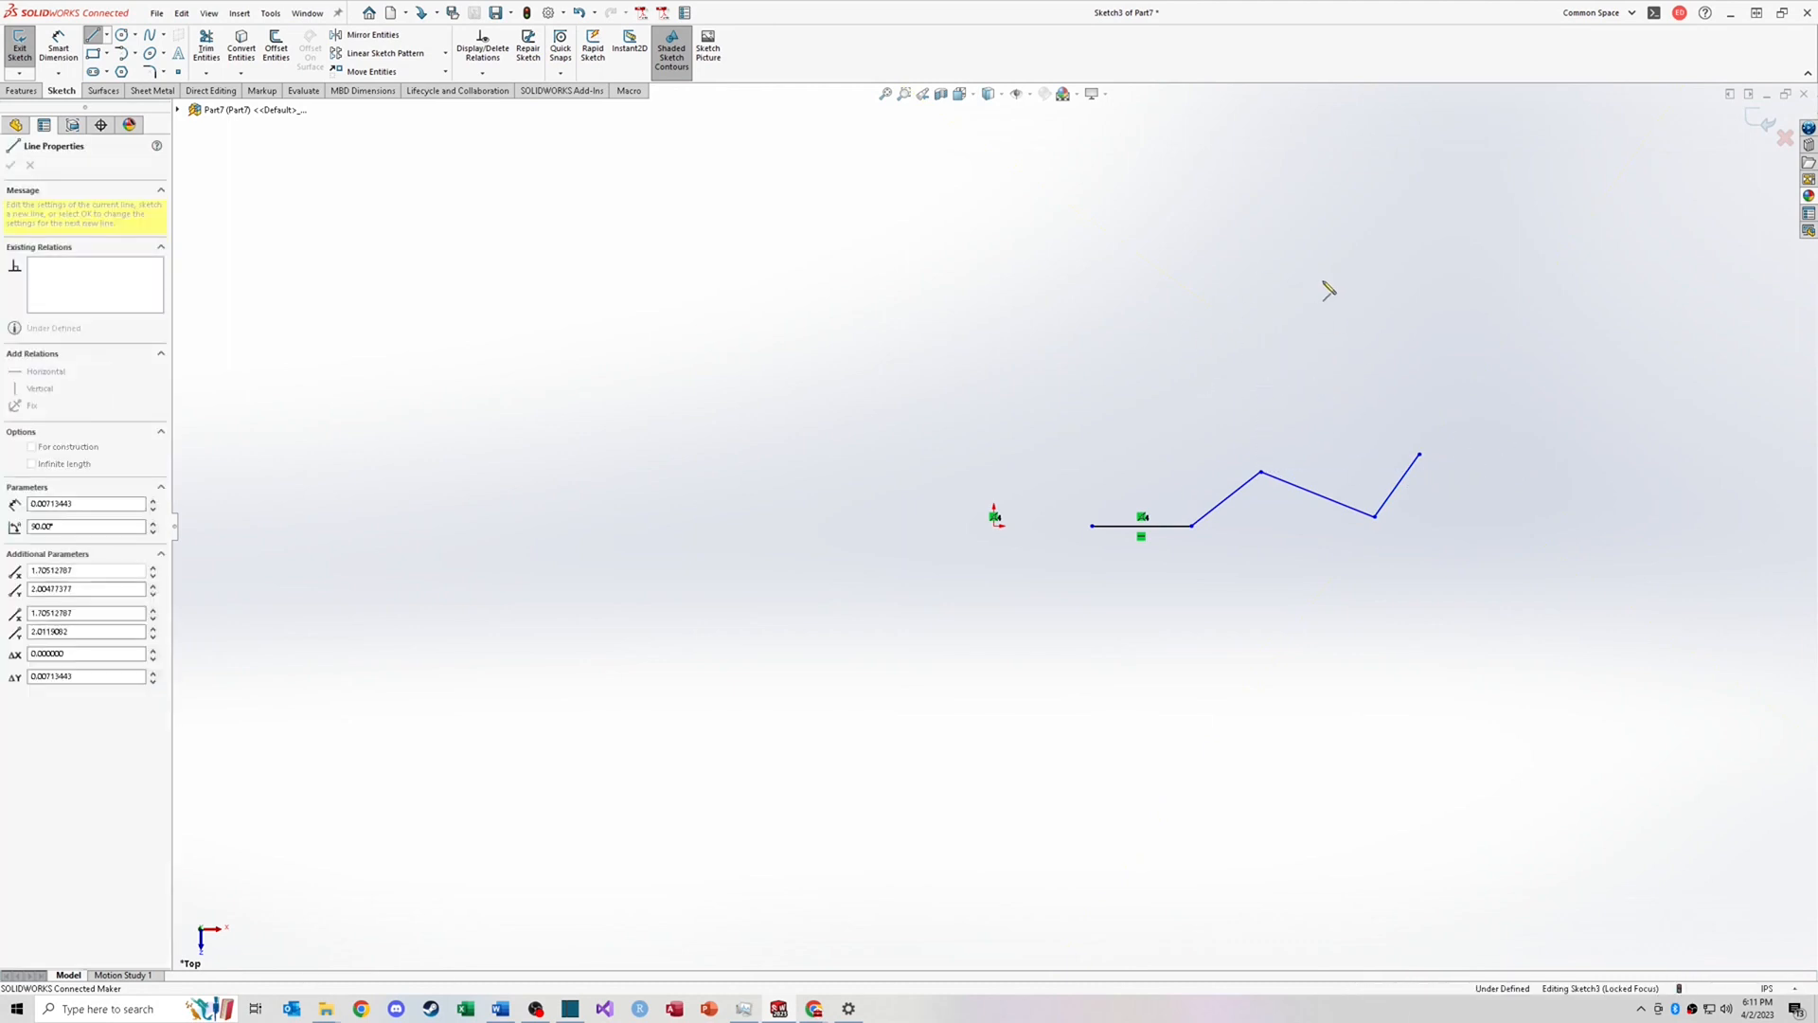
{"action": "left_click", "coordinate": [1413, 318]}
{"action": "left_click", "coordinate": [1518, 287]}
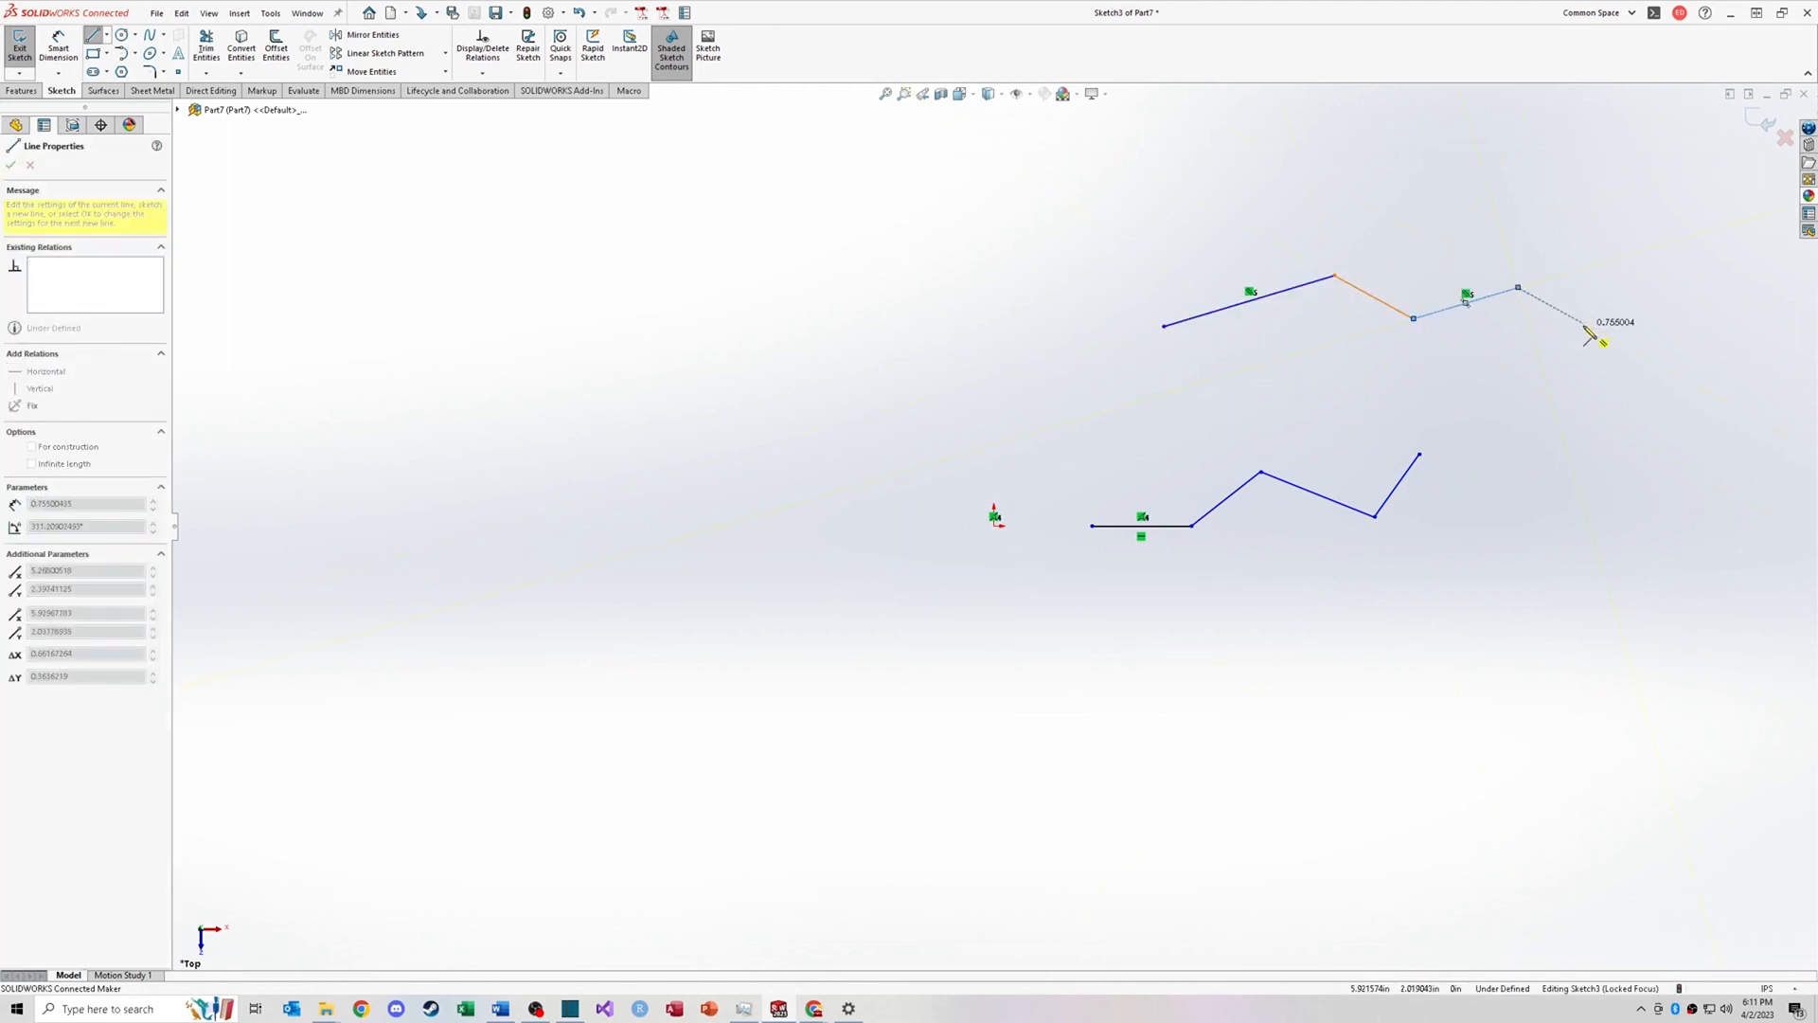
{"action": "left_click", "coordinate": [1585, 324]}
{"action": "key", "text": "Escape"}
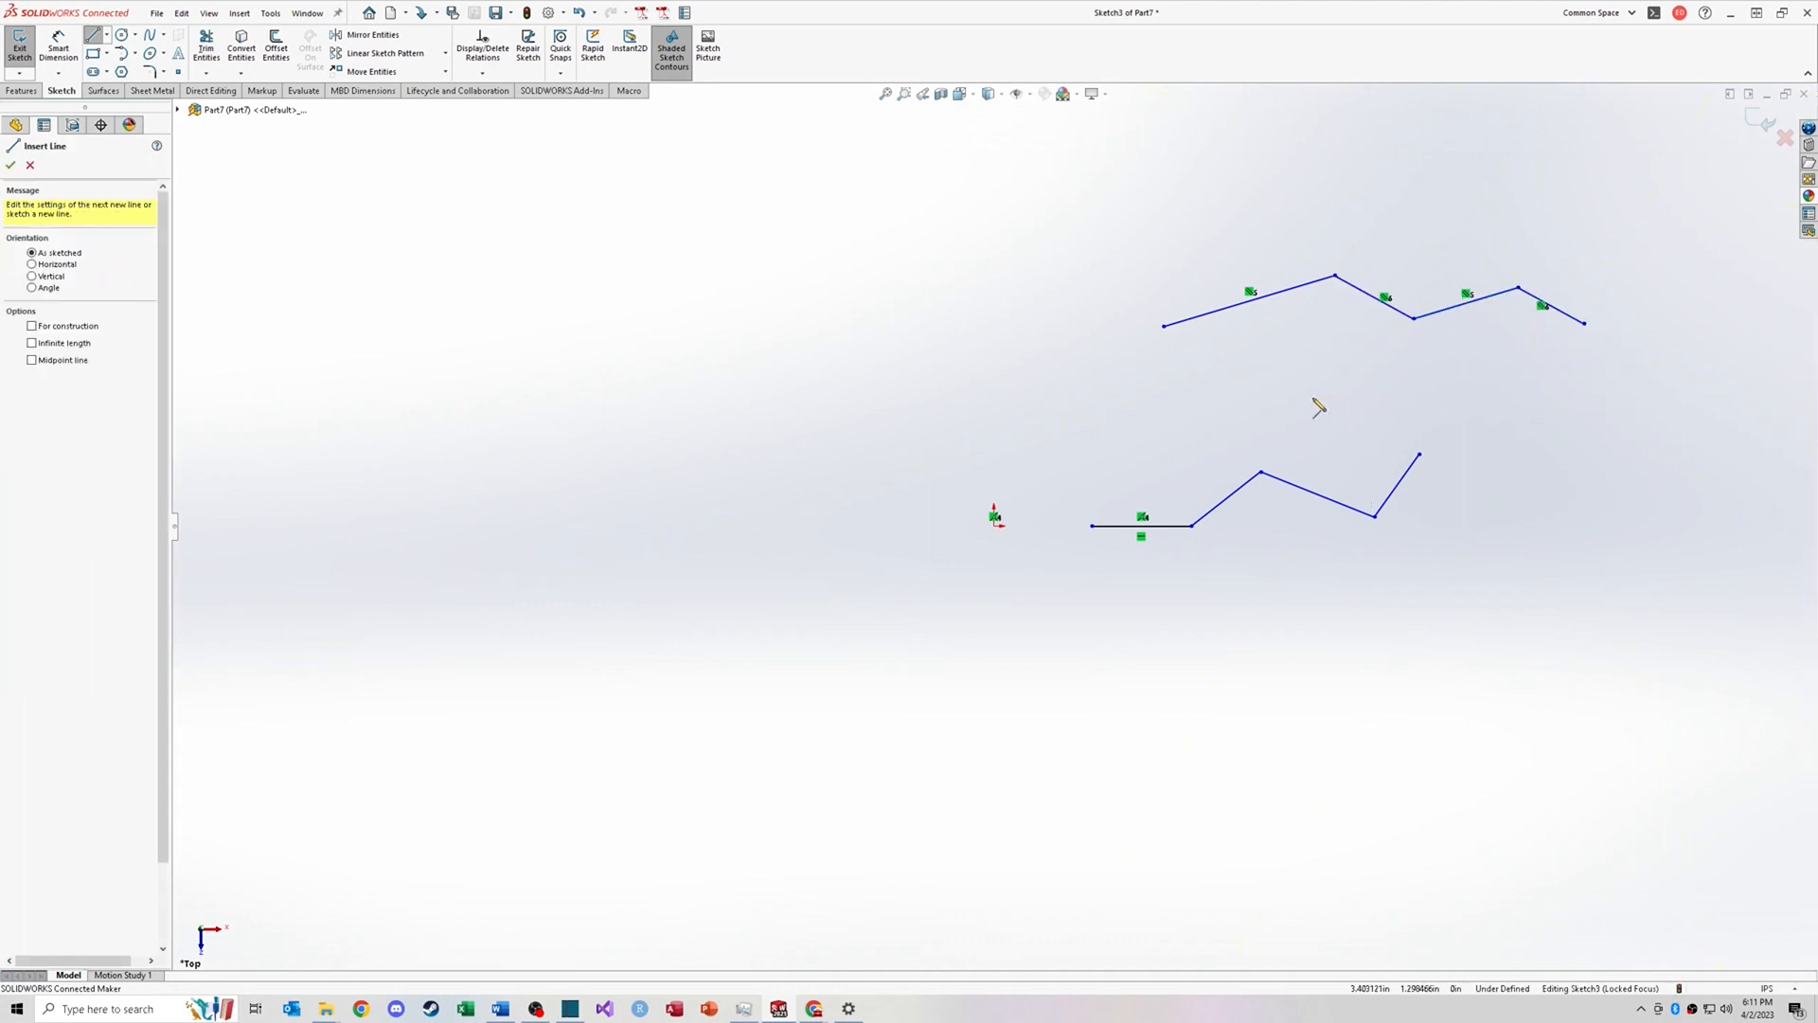
{"action": "key", "text": "Escape"}
{"action": "left_click", "coordinate": [975, 399]}
{"action": "left_click", "coordinate": [1133, 400]}
{"action": "key", "text": "Escape"}
{"action": "key", "text": "Escape"}
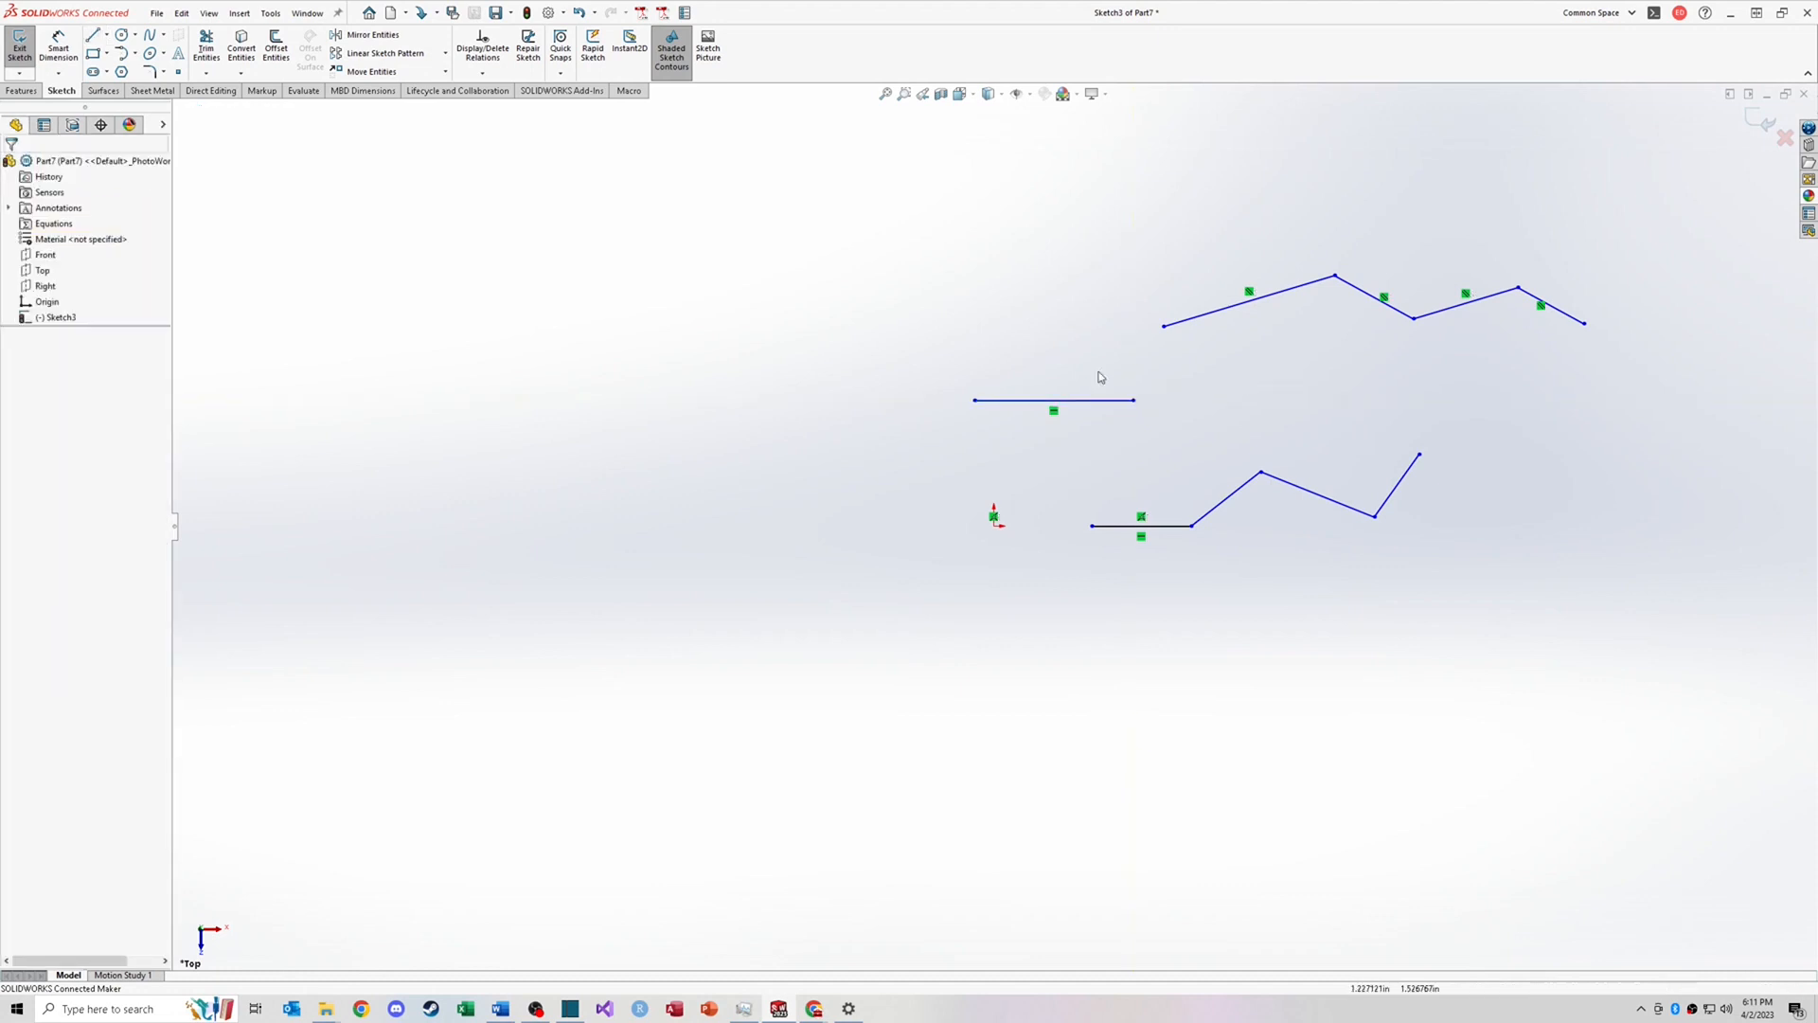
Step: Delete the extra sketched lines, keeping only the horizontal segment right of the origin
{"action": "left_click_drag", "start_coordinate": [926, 240], "coordinate": [1696, 417]}
{"action": "key", "text": "Delete"}
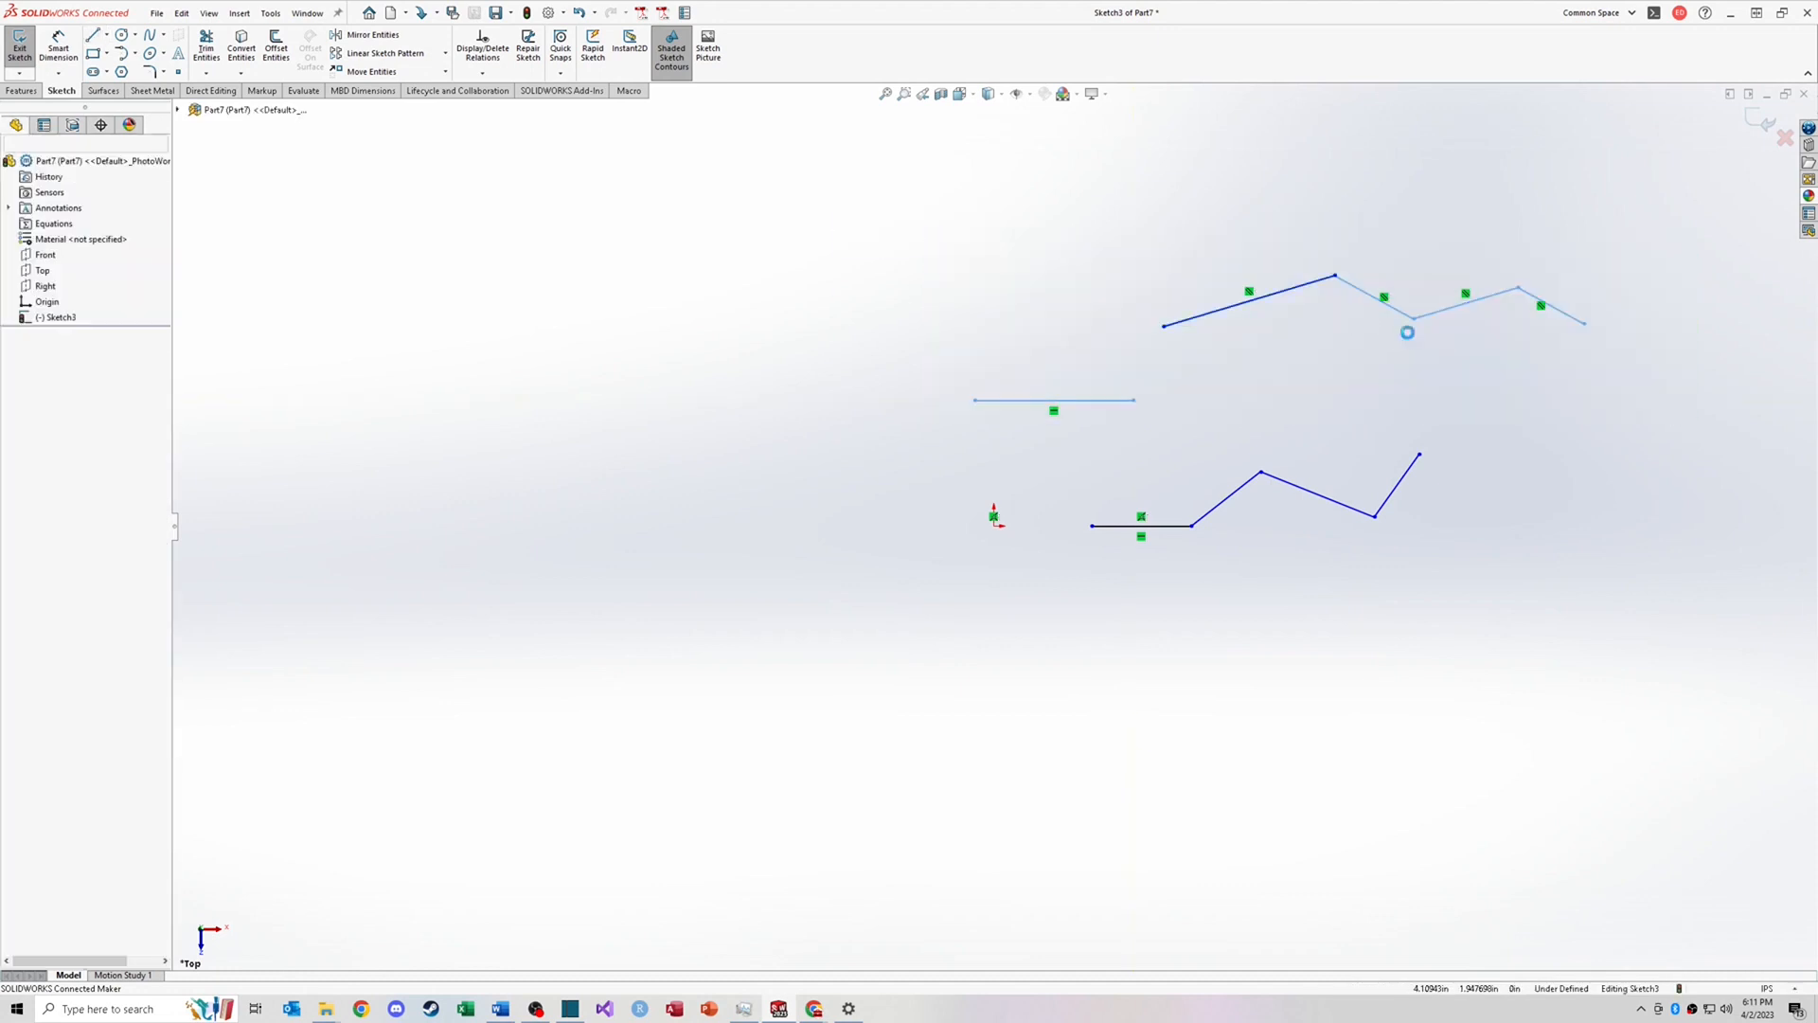
Step: Draw a diagonal line running up and to the left from just above the origin
{"action": "key", "text": "l"}
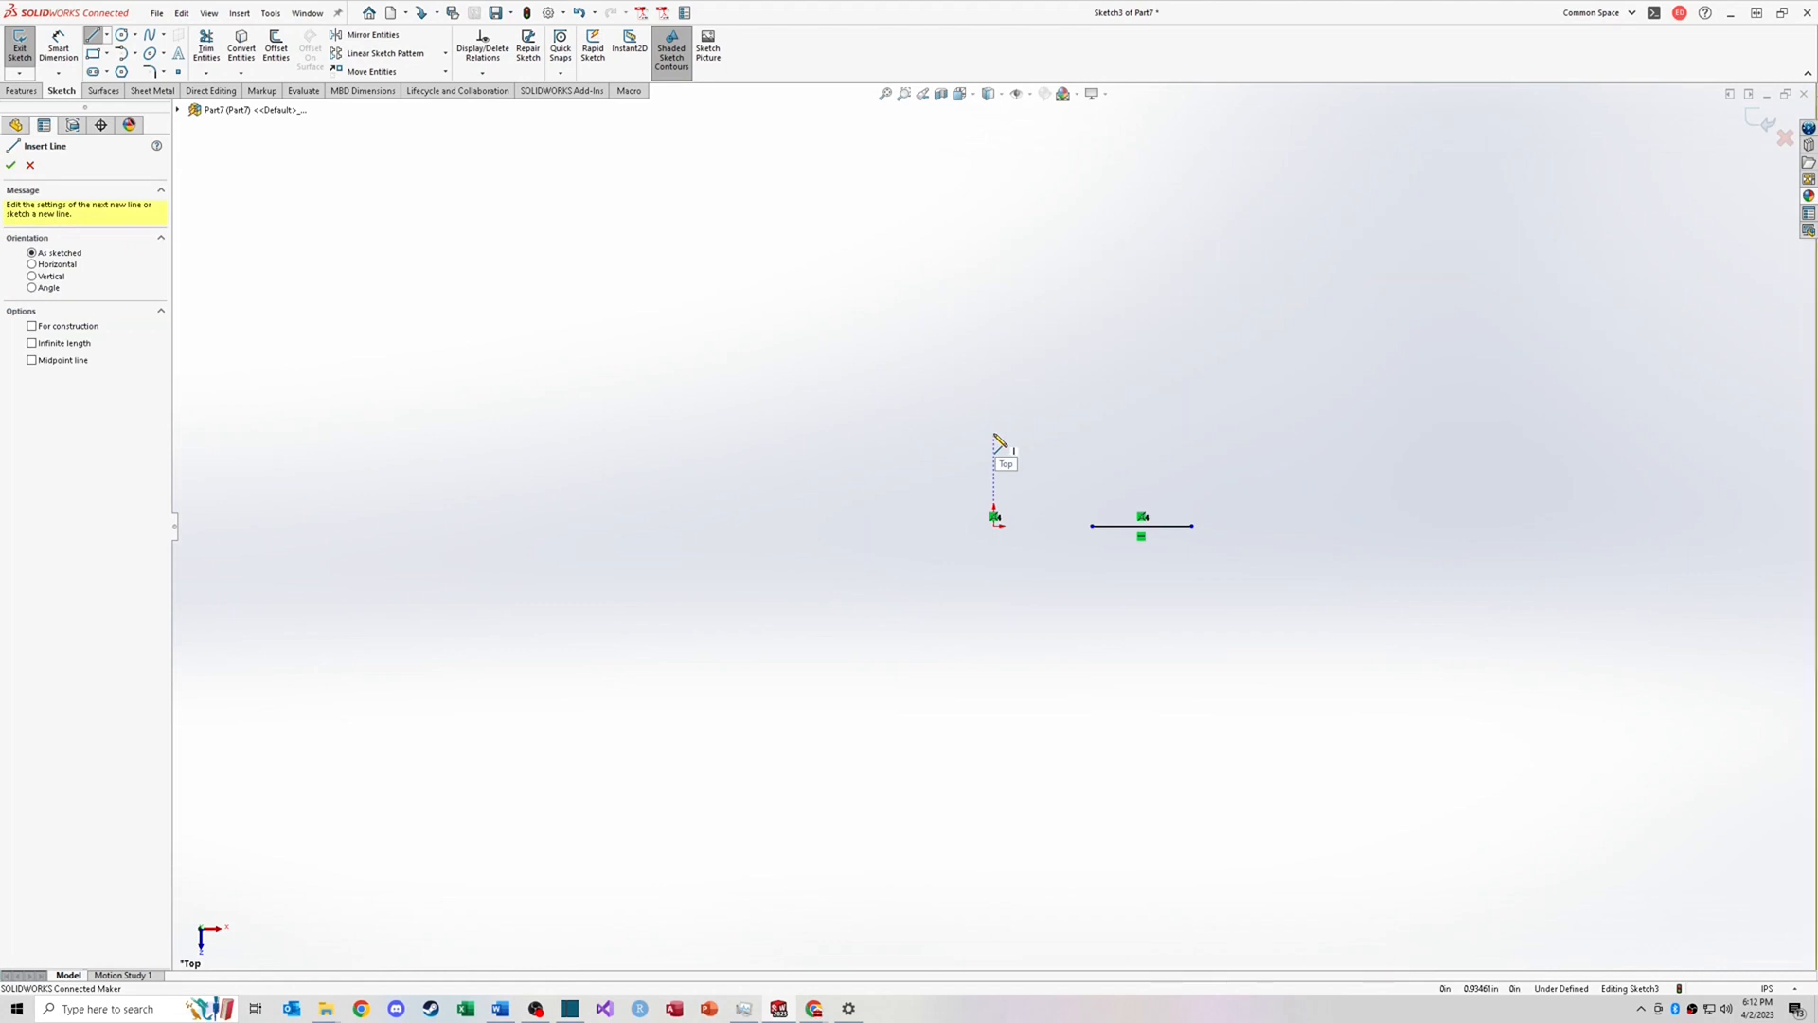
{"action": "left_click", "coordinate": [994, 432]}
{"action": "left_click", "coordinate": [877, 348]}
{"action": "key", "text": "Escape"}
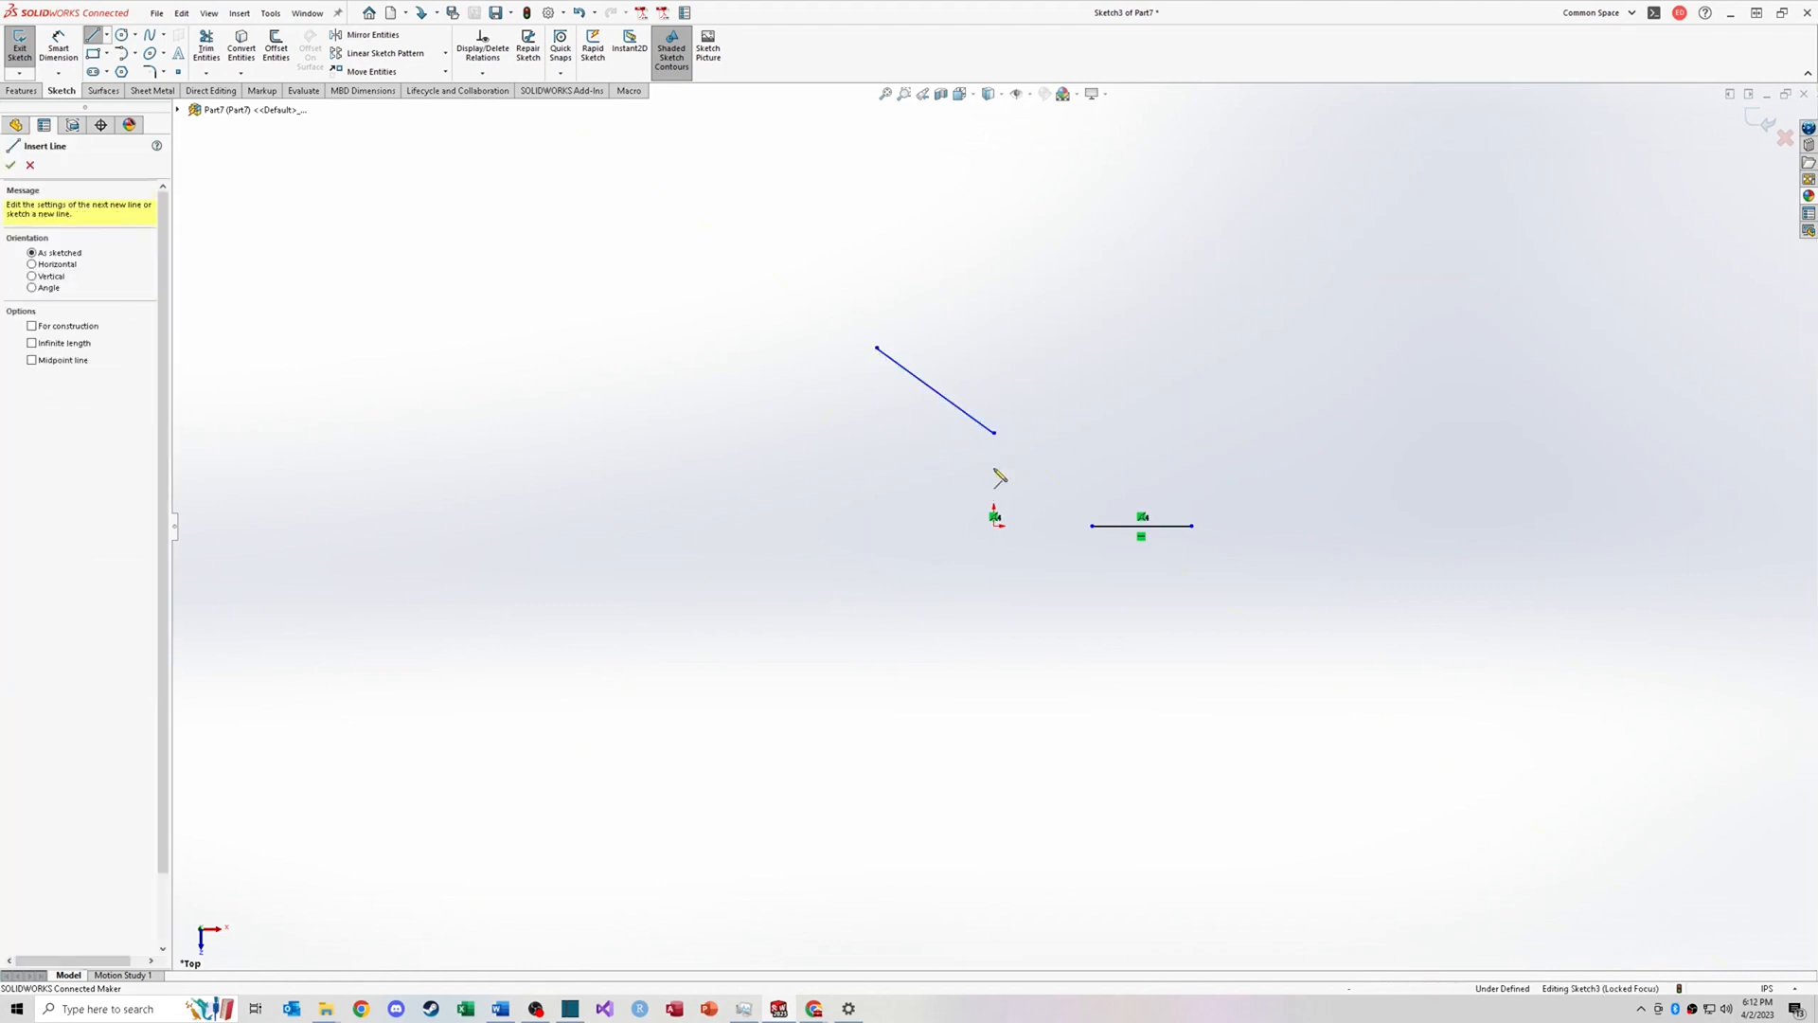
{"action": "key", "text": "Escape"}
Step: Inspect the properties and existing relations of the diagonal line and the horizontal segment
{"action": "mouse_move", "coordinate": [993, 433]}
{"action": "left_mouse_down"}
{"action": "mouse_move", "coordinate": [993, 455]}
{"action": "mouse_move", "coordinate": [1030, 456]}
{"action": "mouse_move", "coordinate": [993, 432]}
{"action": "mouse_move", "coordinate": [1059, 429]}
{"action": "mouse_move", "coordinate": [994, 421]}
{"action": "left_mouse_up"}
{"action": "left_click", "coordinate": [1043, 440]}
{"action": "left_click", "coordinate": [1055, 434]}
{"action": "left_click", "coordinate": [971, 407]}
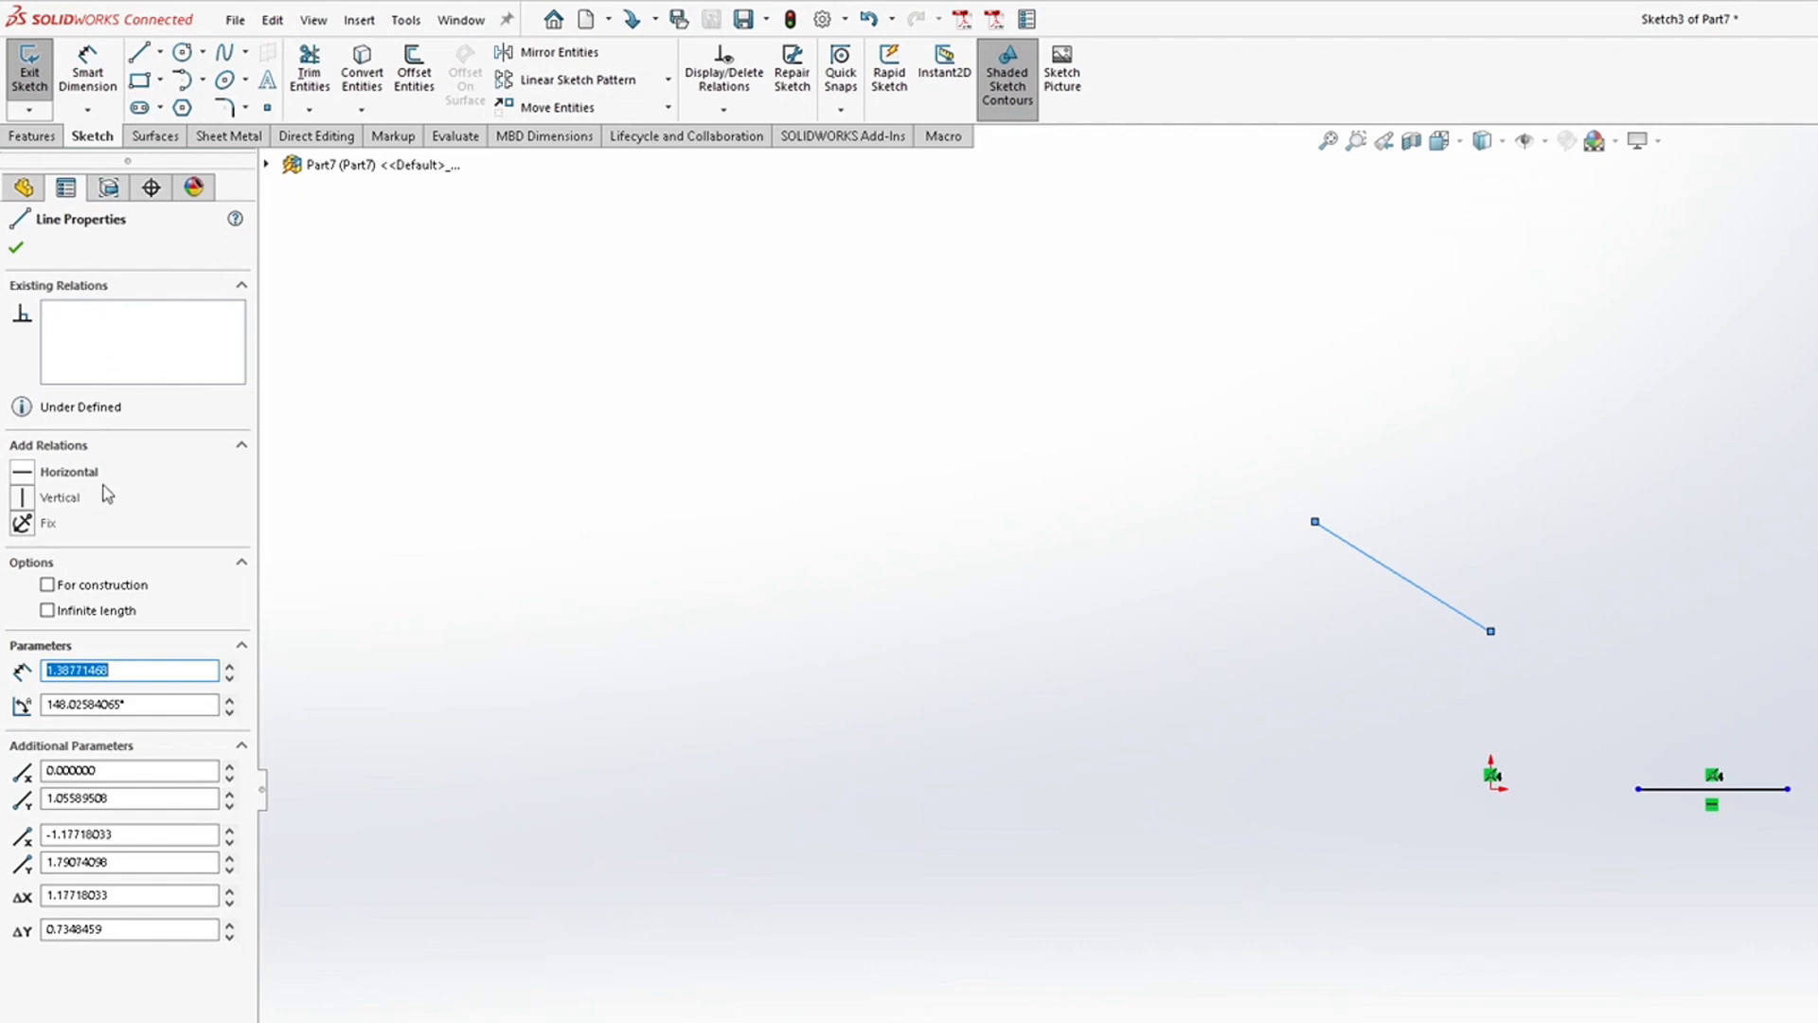
{"action": "left_click", "coordinate": [1293, 656]}
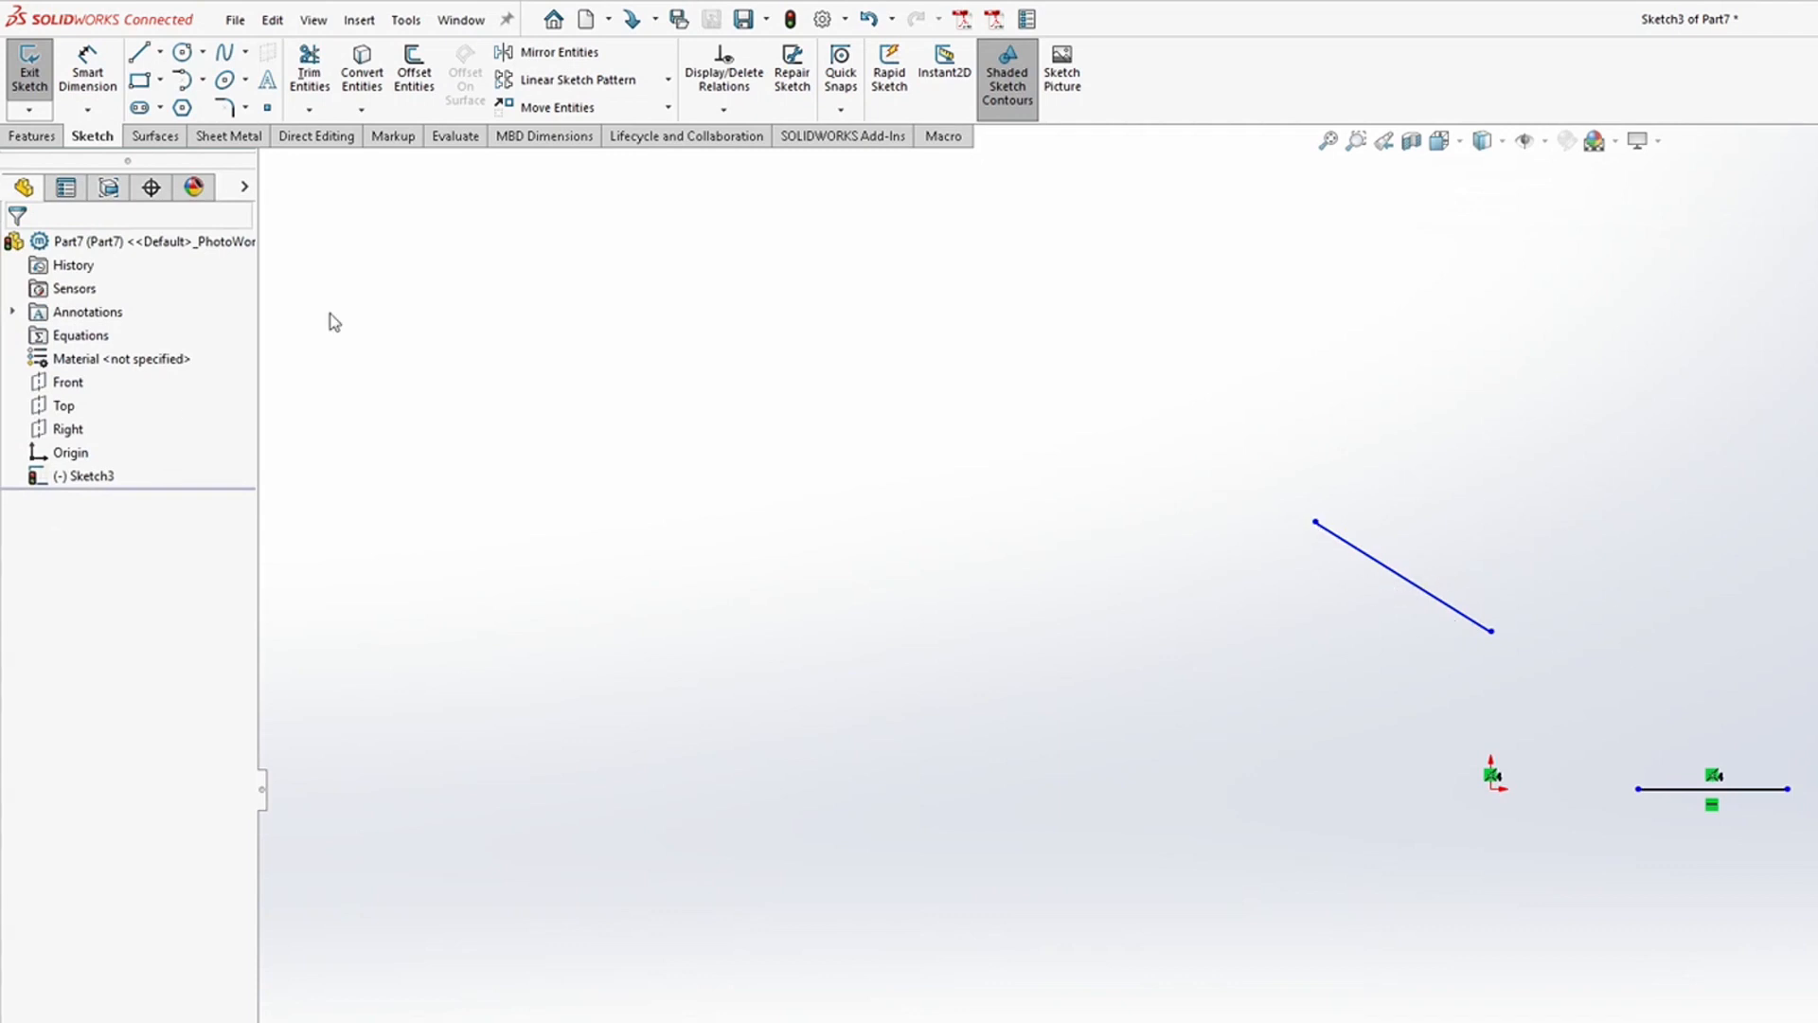
{"action": "left_click", "coordinate": [1386, 566]}
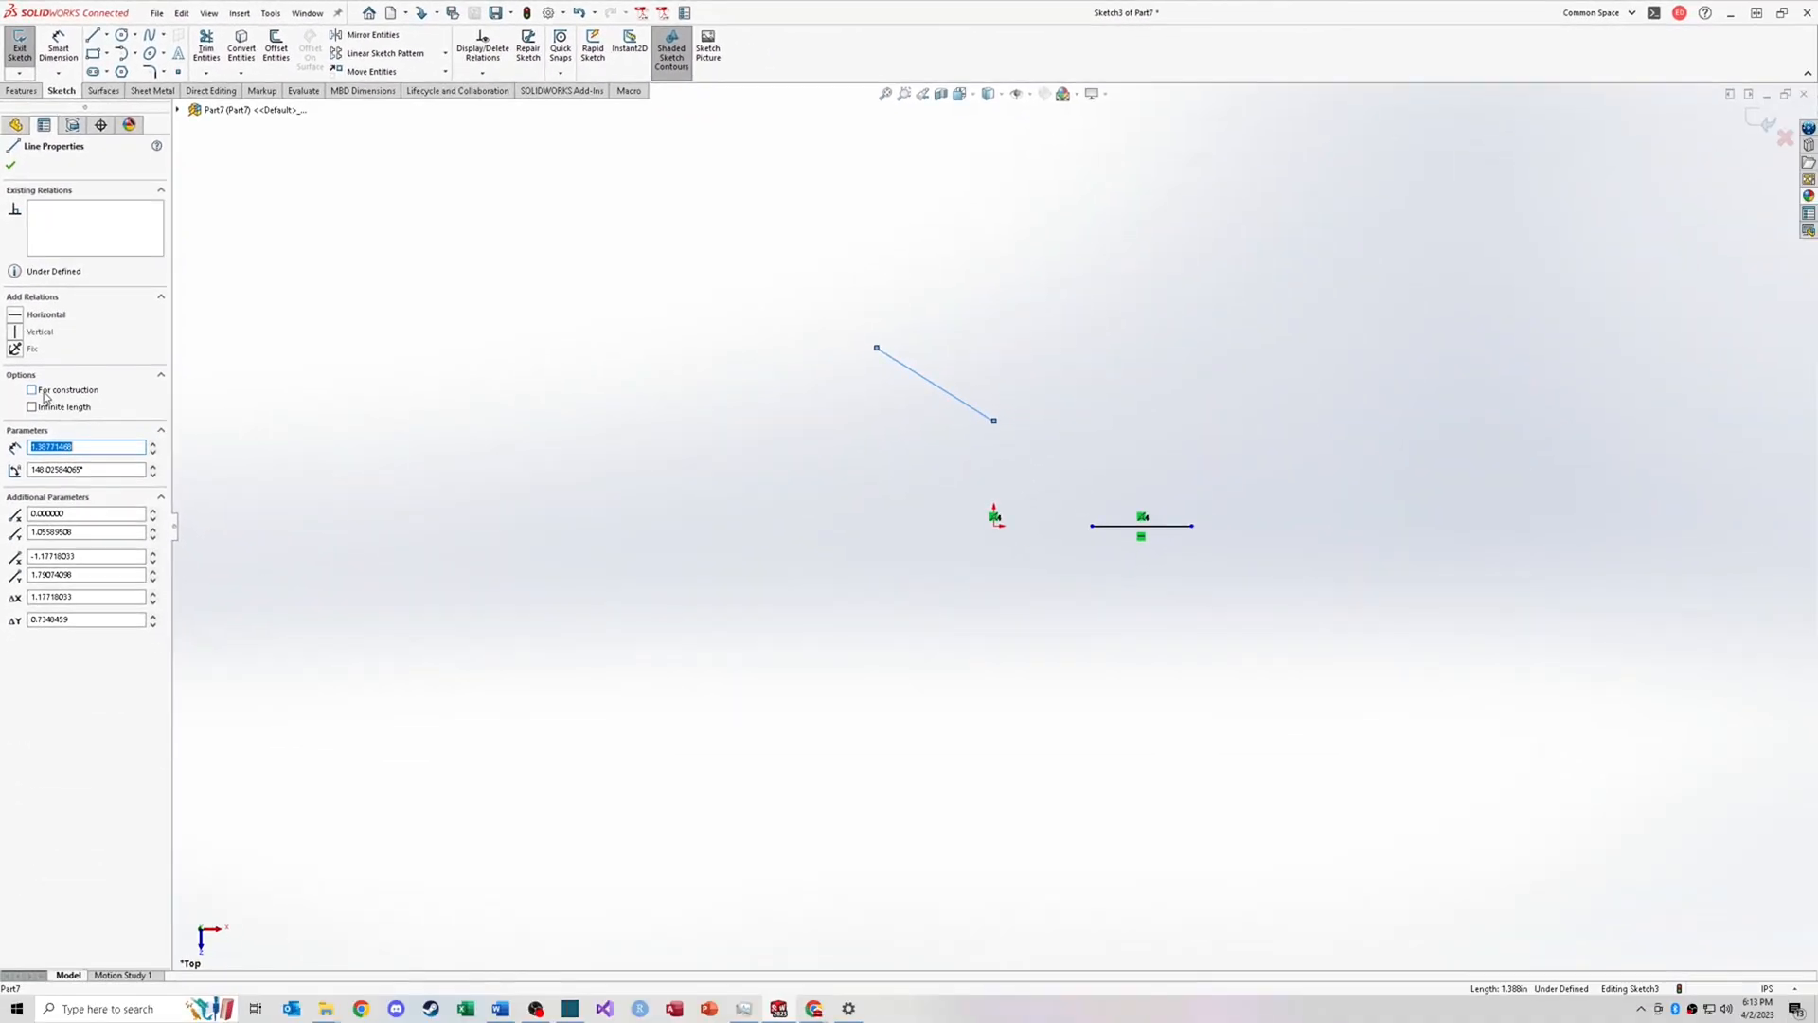
{"action": "key", "text": "Escape"}
{"action": "left_click", "coordinate": [1690, 789]}
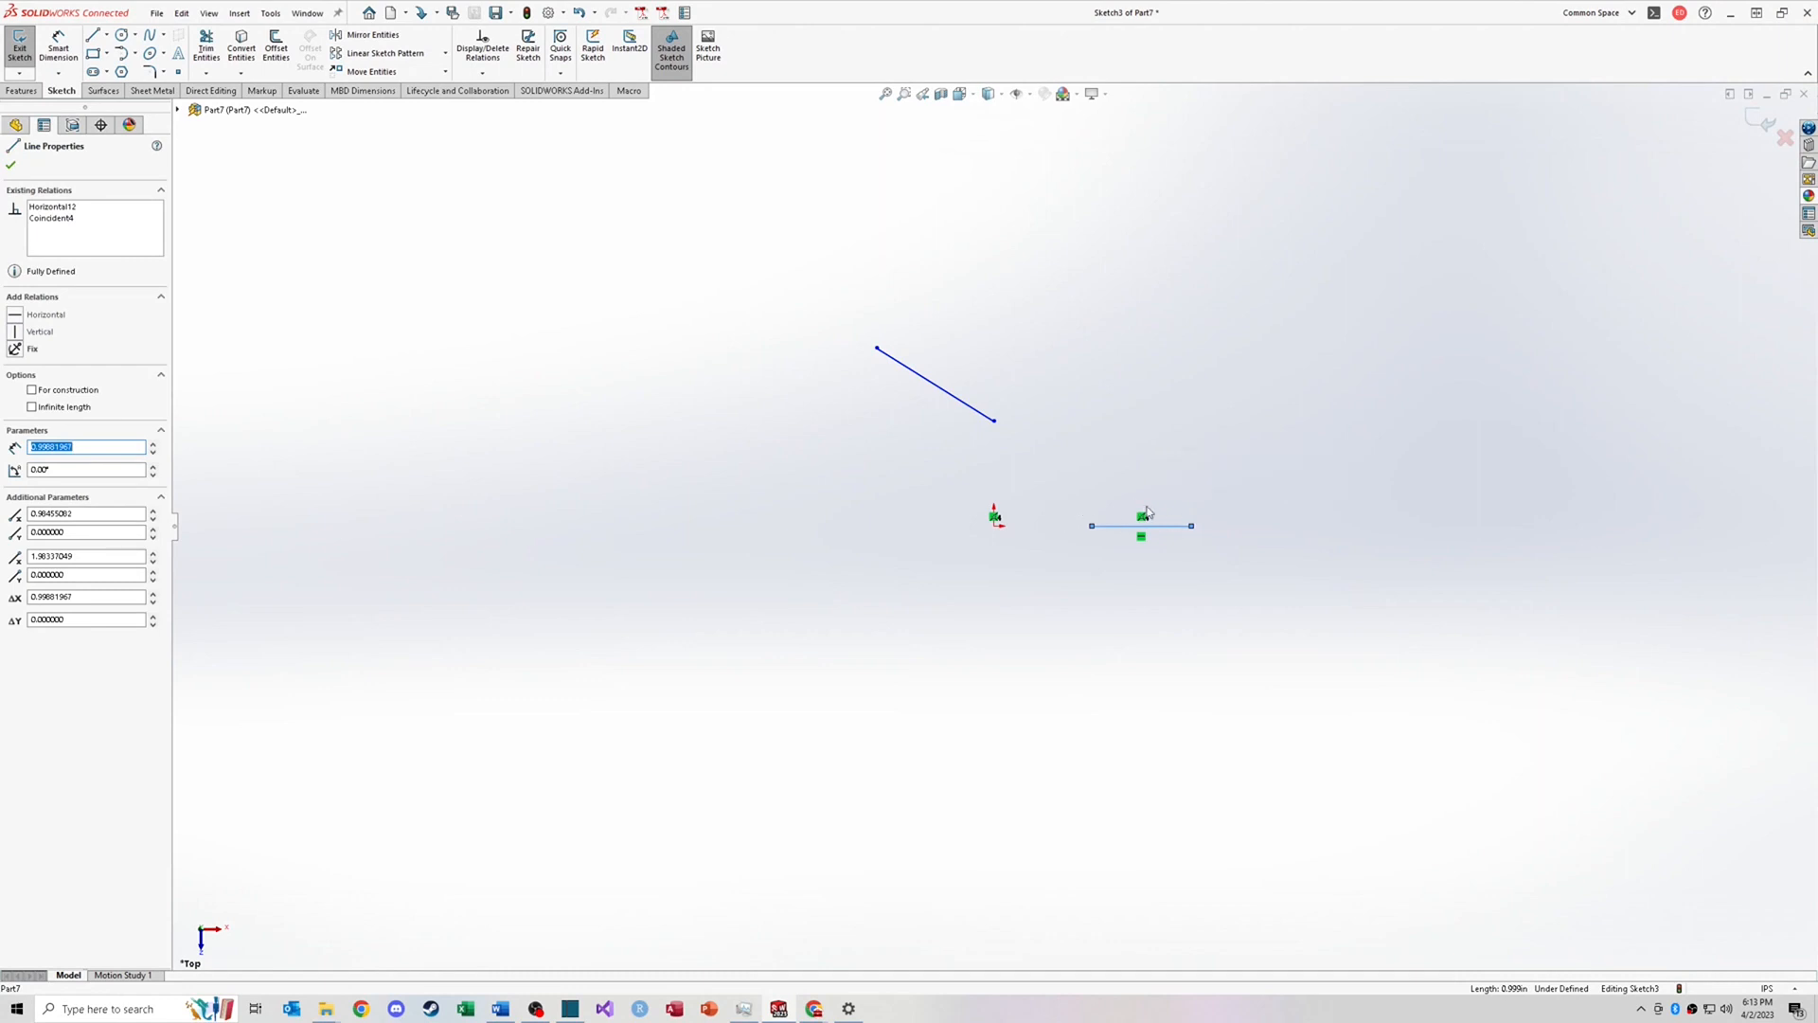
{"action": "left_click", "coordinate": [54, 208]}
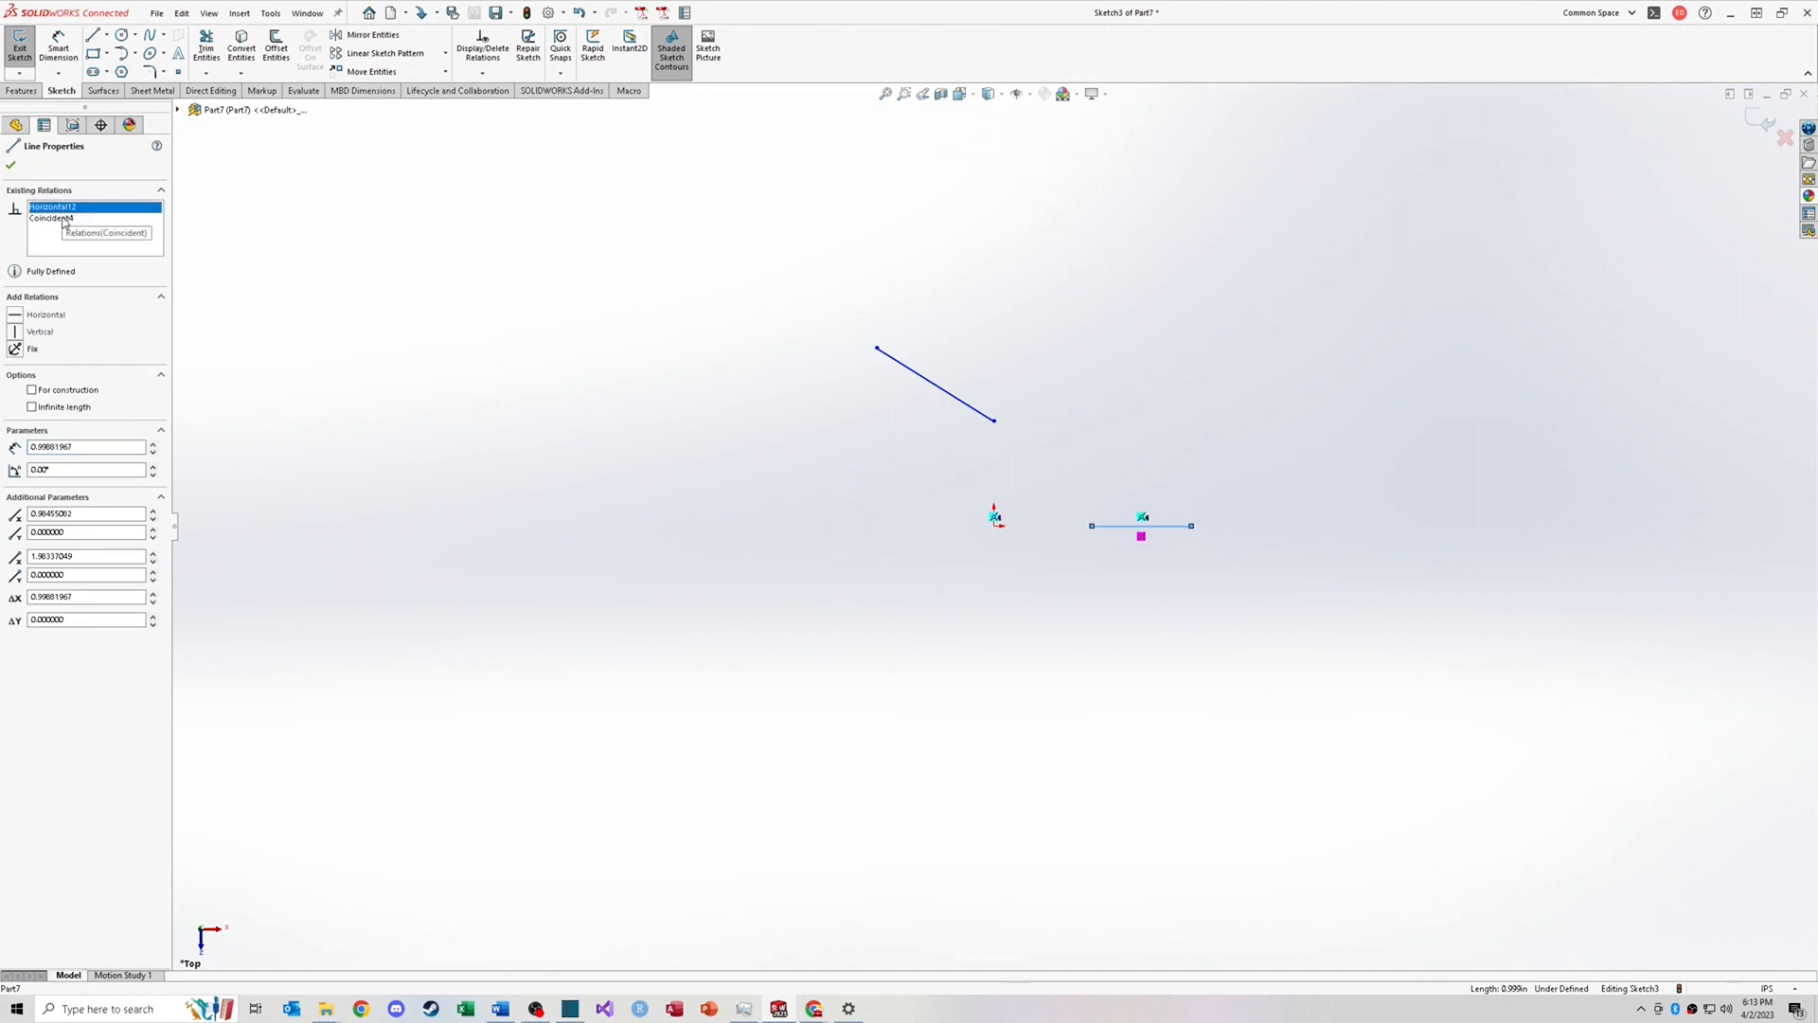
{"action": "left_click", "coordinate": [55, 220]}
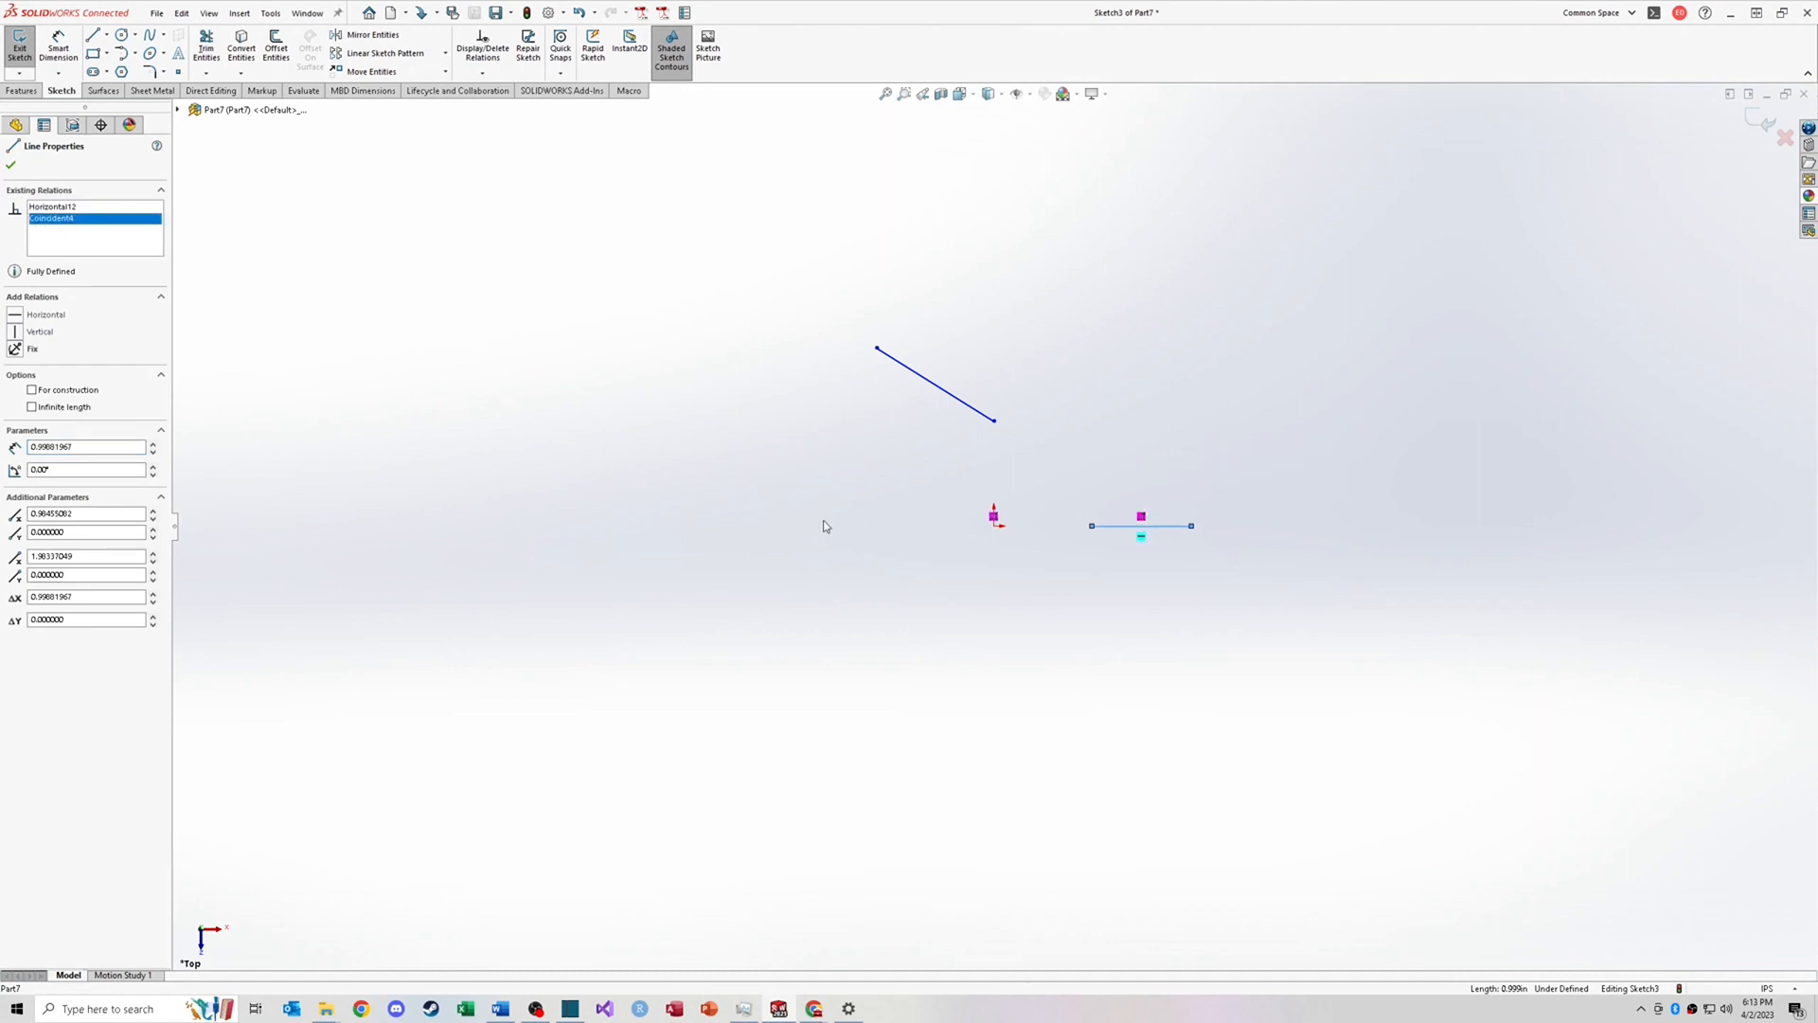
{"action": "left_click", "coordinate": [763, 467]}
Step: Select the diagonal line and apply a Horizontal relation to it
{"action": "left_click_drag", "start_coordinate": [767, 243], "coordinate": [1108, 453]}
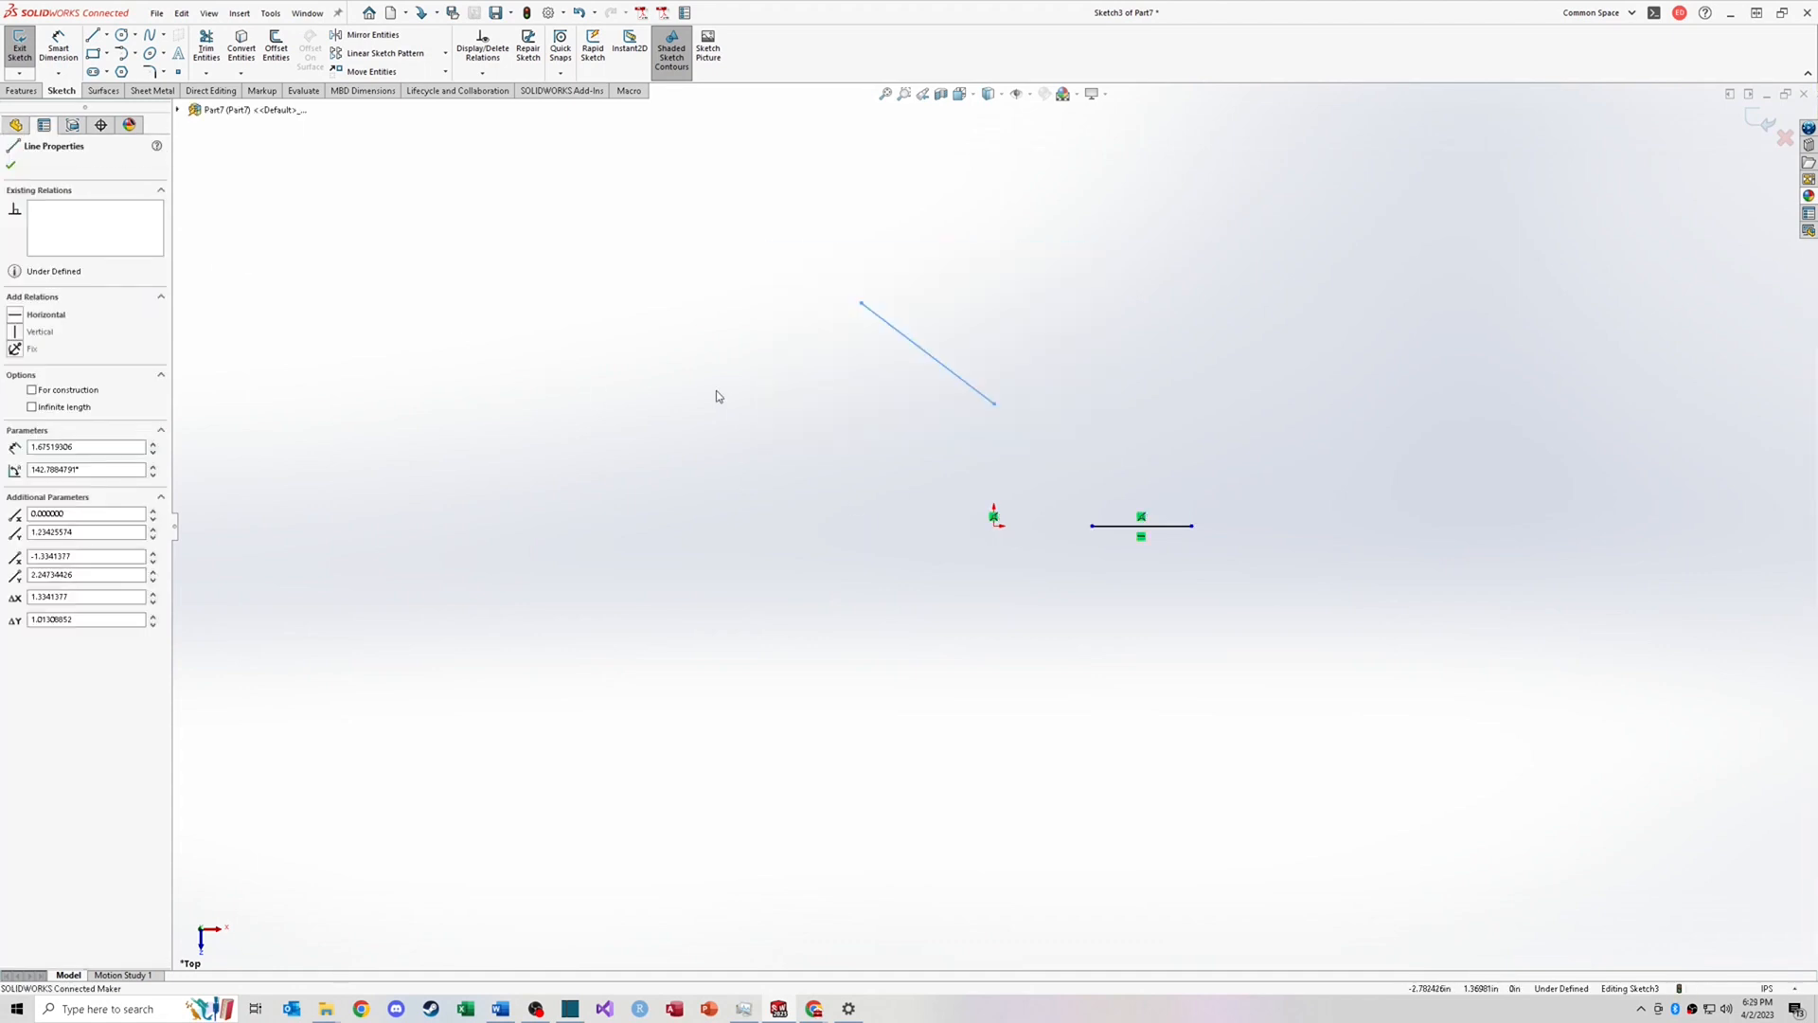
{"action": "left_click", "coordinate": [16, 316]}
{"action": "left_click", "coordinate": [888, 449]}
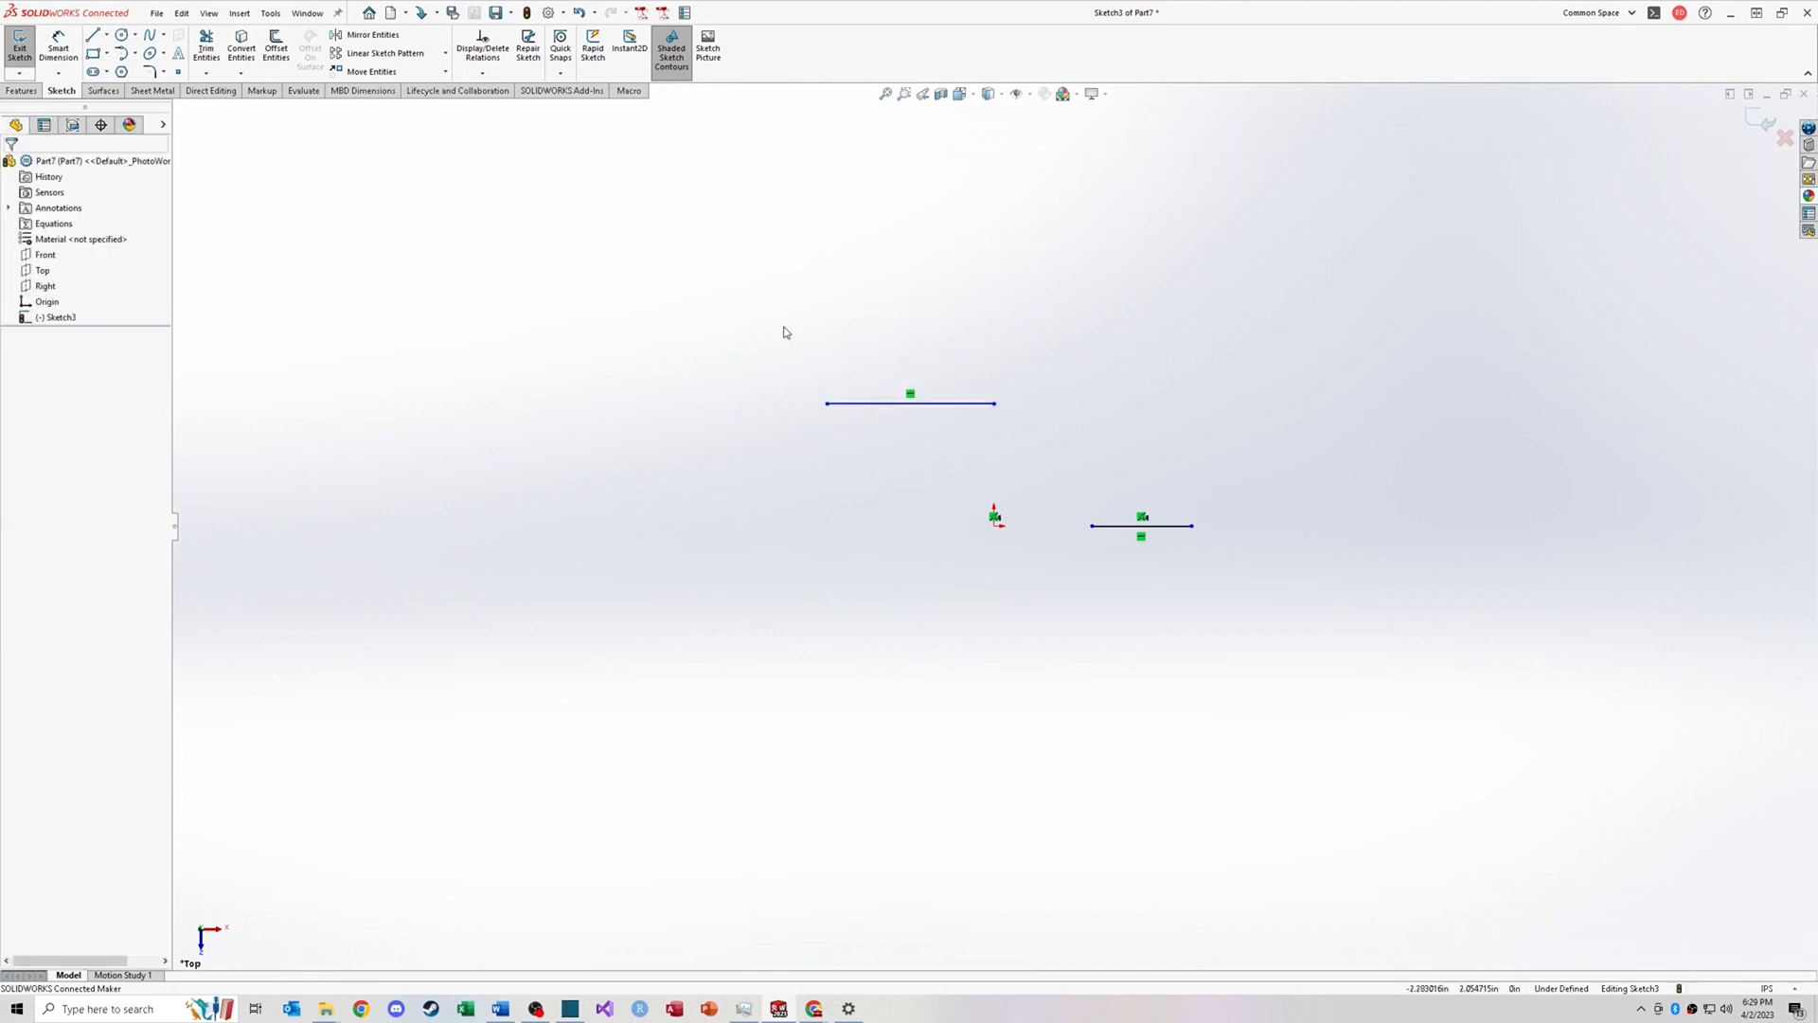
Step: Add a Vertical relation between the origin and the upper line's right endpoint
{"action": "left_click_drag", "start_coordinate": [767, 324], "coordinate": [1068, 445]}
{"action": "left_click", "coordinate": [1045, 457]}
{"action": "left_click", "coordinate": [993, 526]}
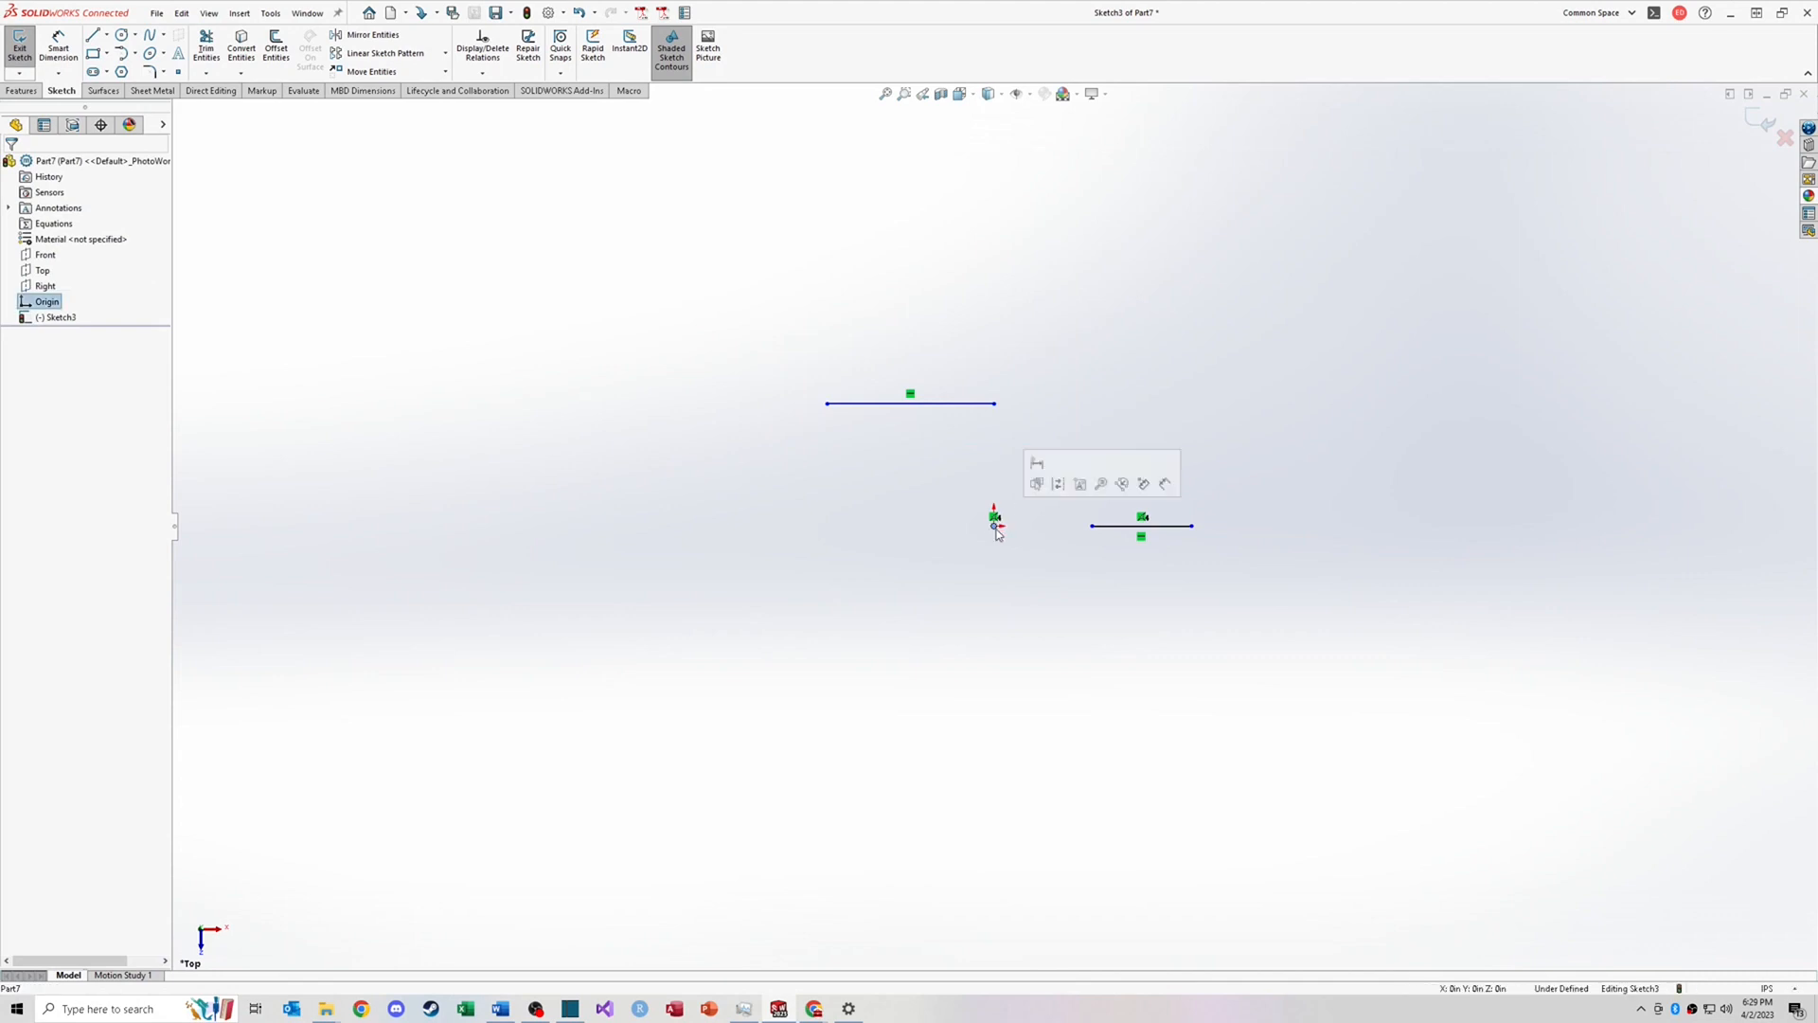
{"action": "left_click", "coordinate": [994, 404], "text": "ctrl"}
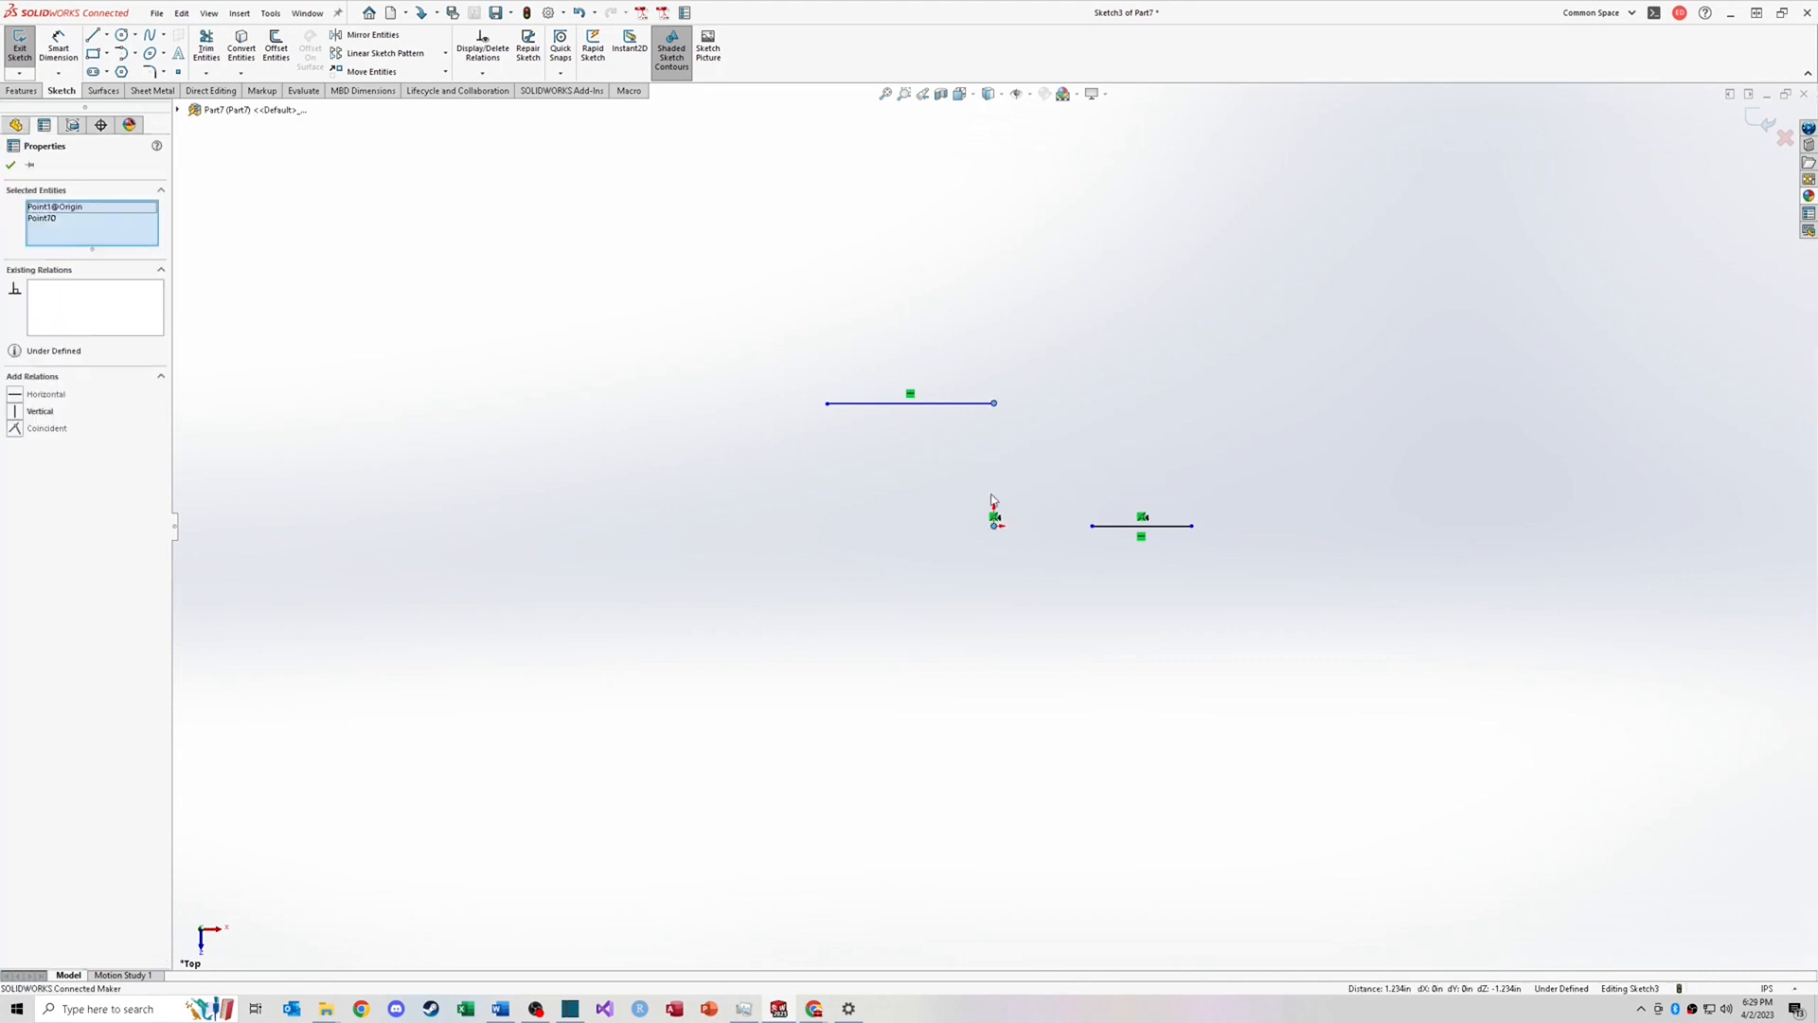
{"action": "left_click", "coordinate": [19, 411]}
{"action": "left_click", "coordinate": [954, 555]}
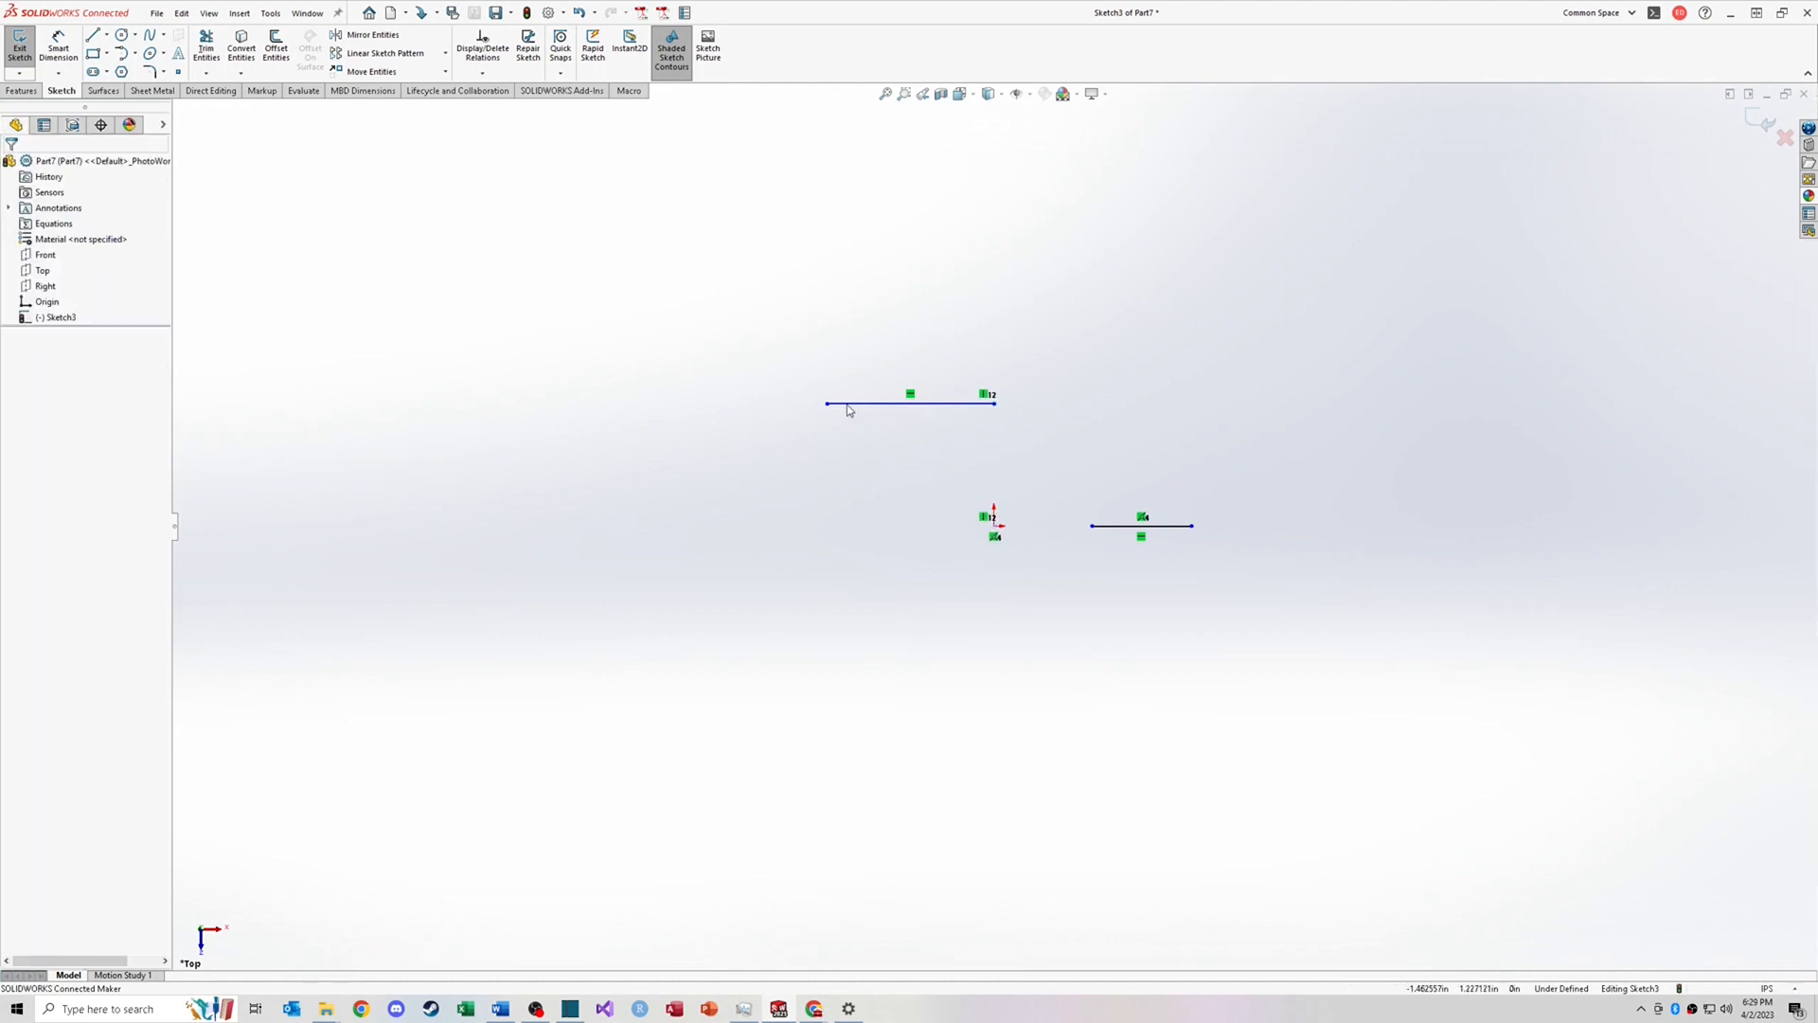
Step: Drag the upper line's left endpoint further left to lengthen the line
{"action": "left_click_drag", "start_coordinate": [827, 403], "coordinate": [759, 442]}
{"action": "left_click", "coordinate": [994, 526]}
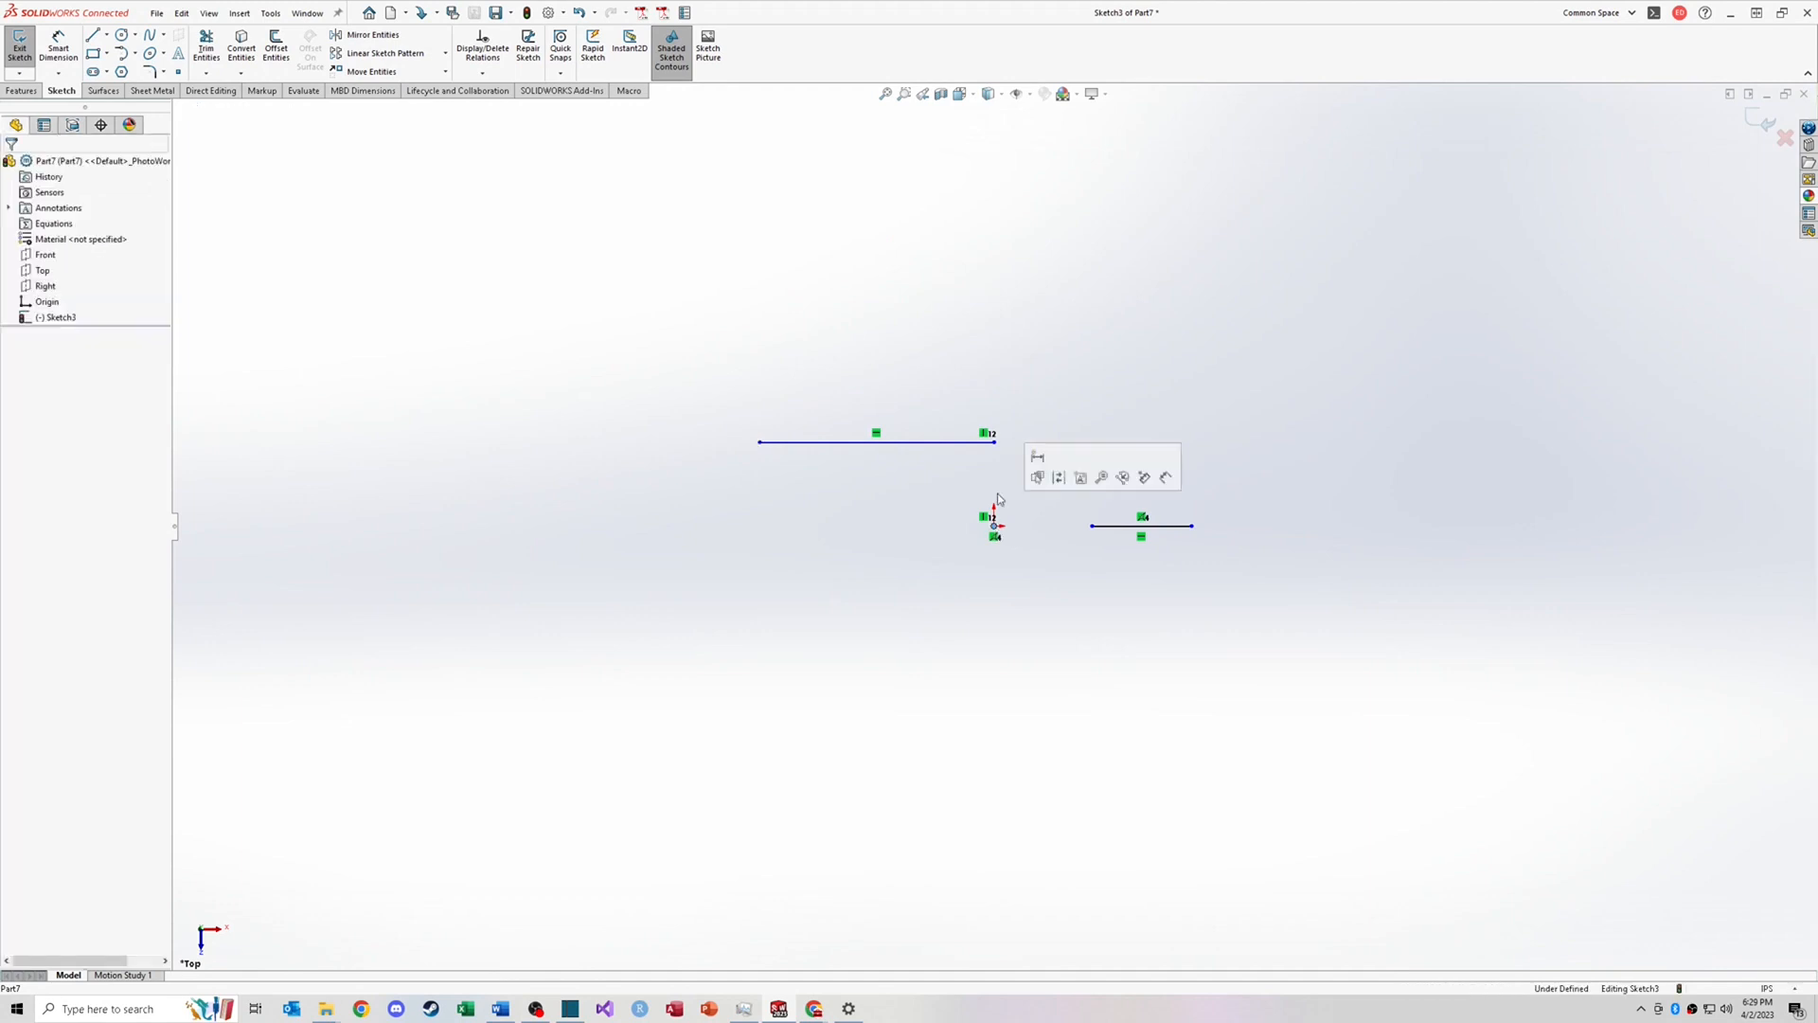
{"action": "left_click", "coordinate": [994, 442]}
{"action": "left_click", "coordinate": [1025, 441]}
{"action": "left_click", "coordinate": [994, 527]}
{"action": "left_click", "coordinate": [995, 443]}
{"action": "left_click", "coordinate": [1016, 449]}
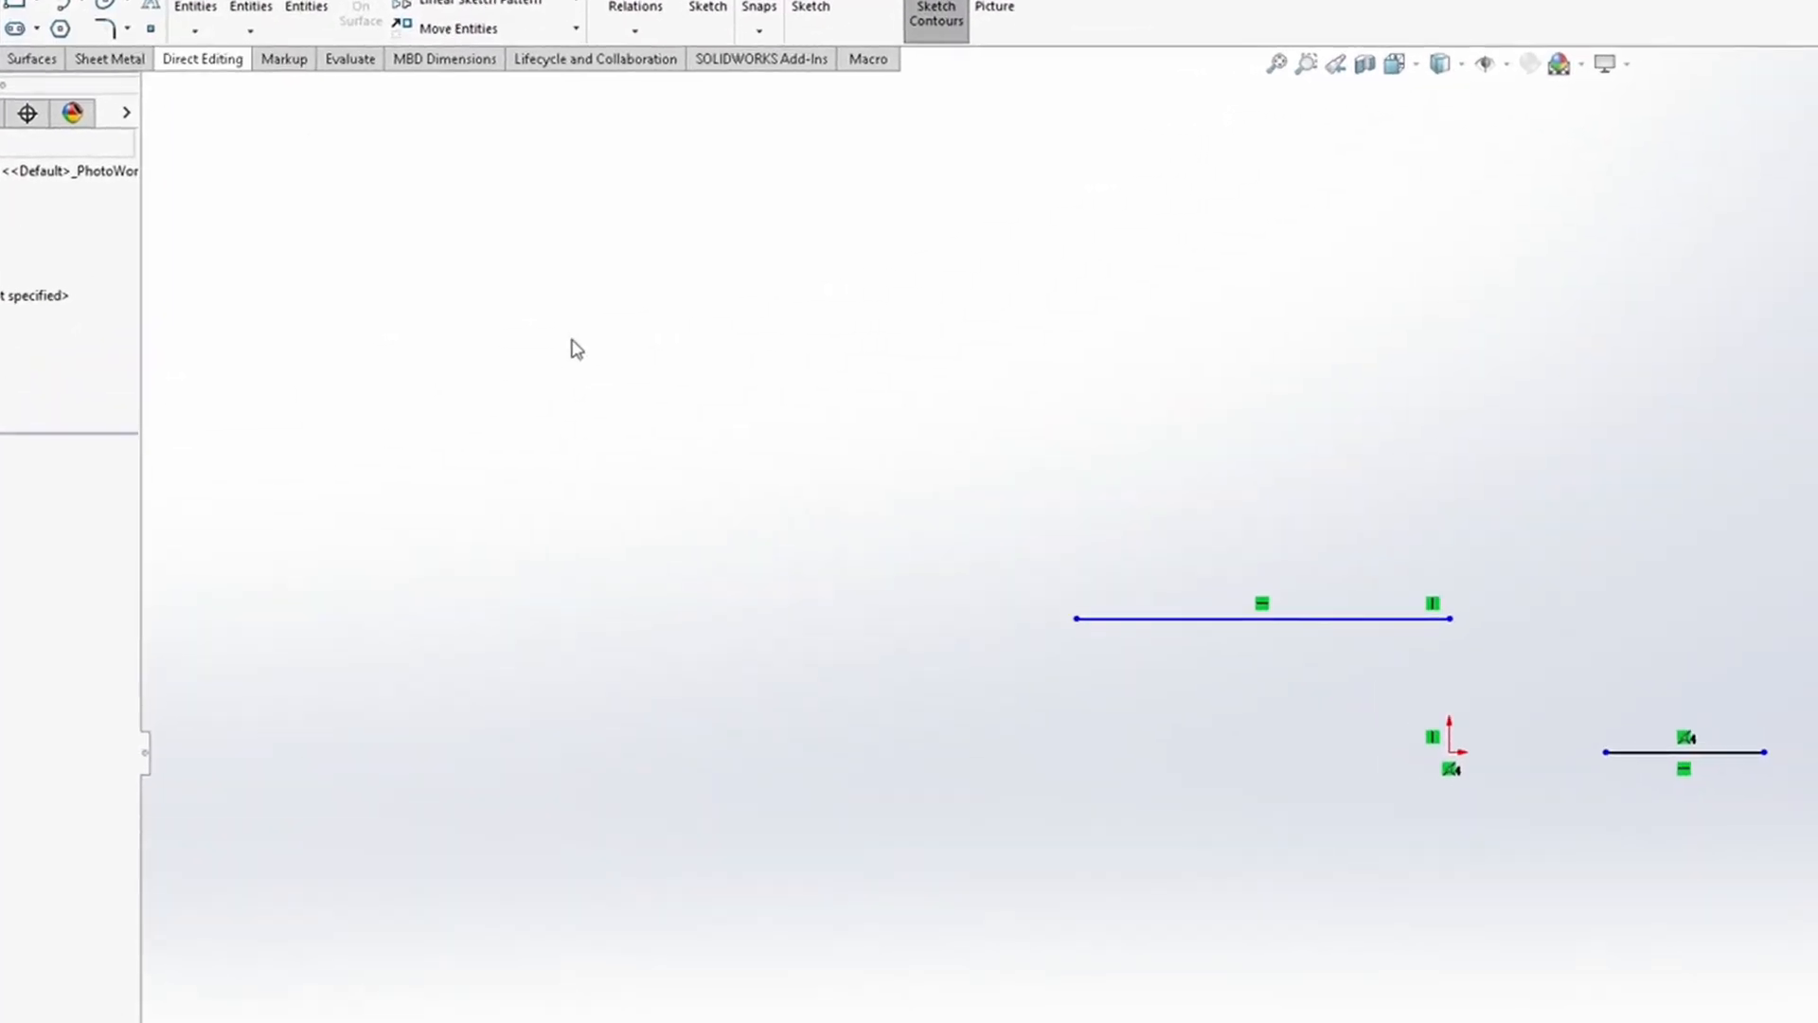
Step: Sketch a closed four-sided outline of connected lines in empty space above the existing lines
{"action": "key", "text": "l"}
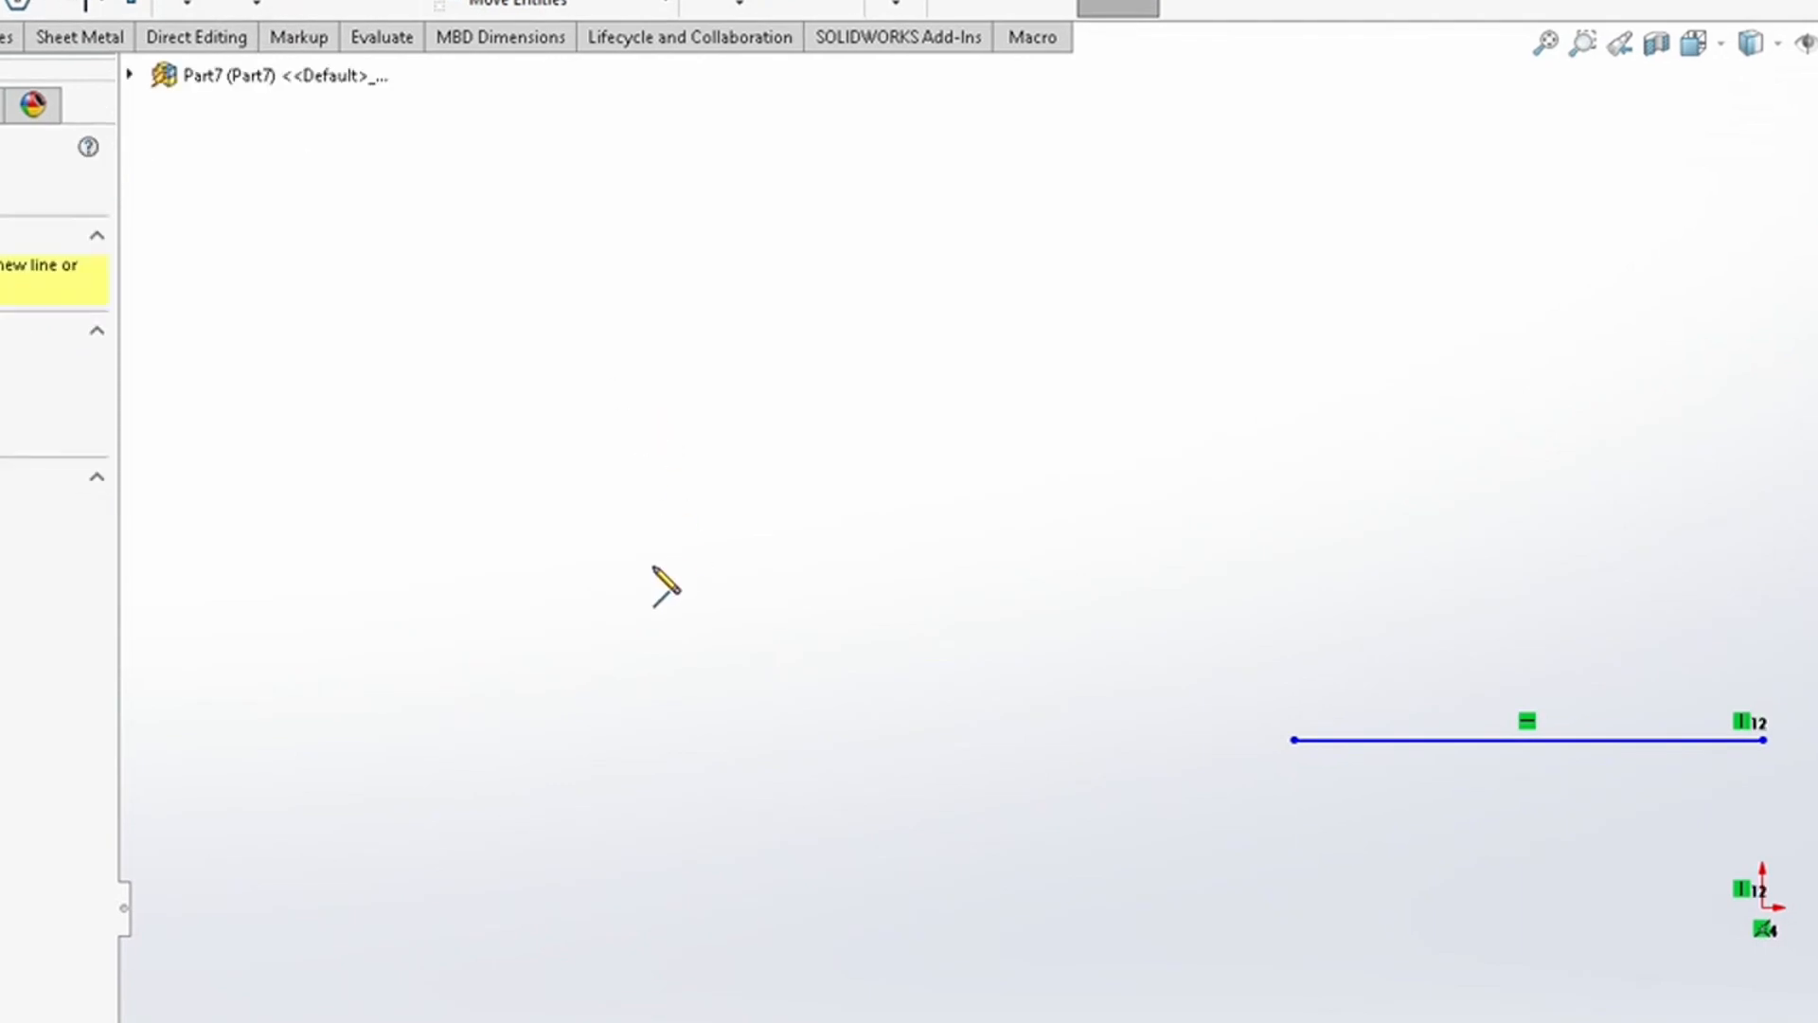
{"action": "left_click", "coordinate": [633, 569]}
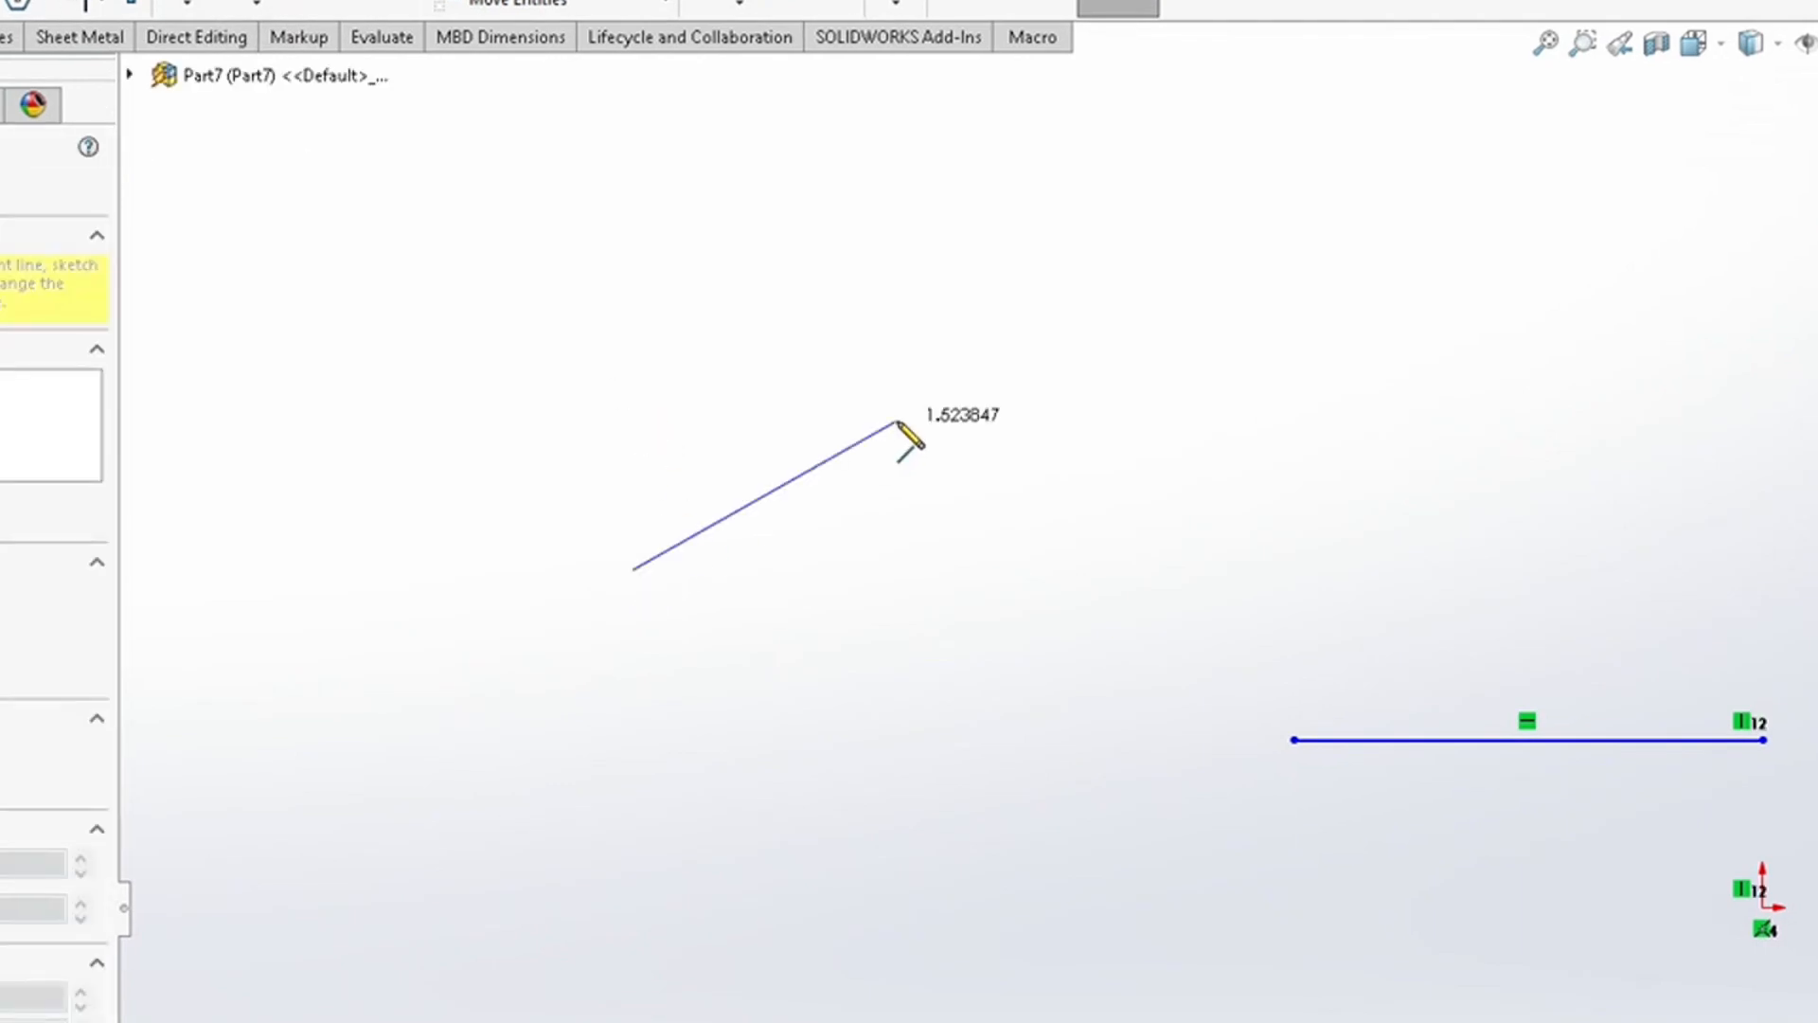
{"action": "left_click", "coordinate": [955, 389]}
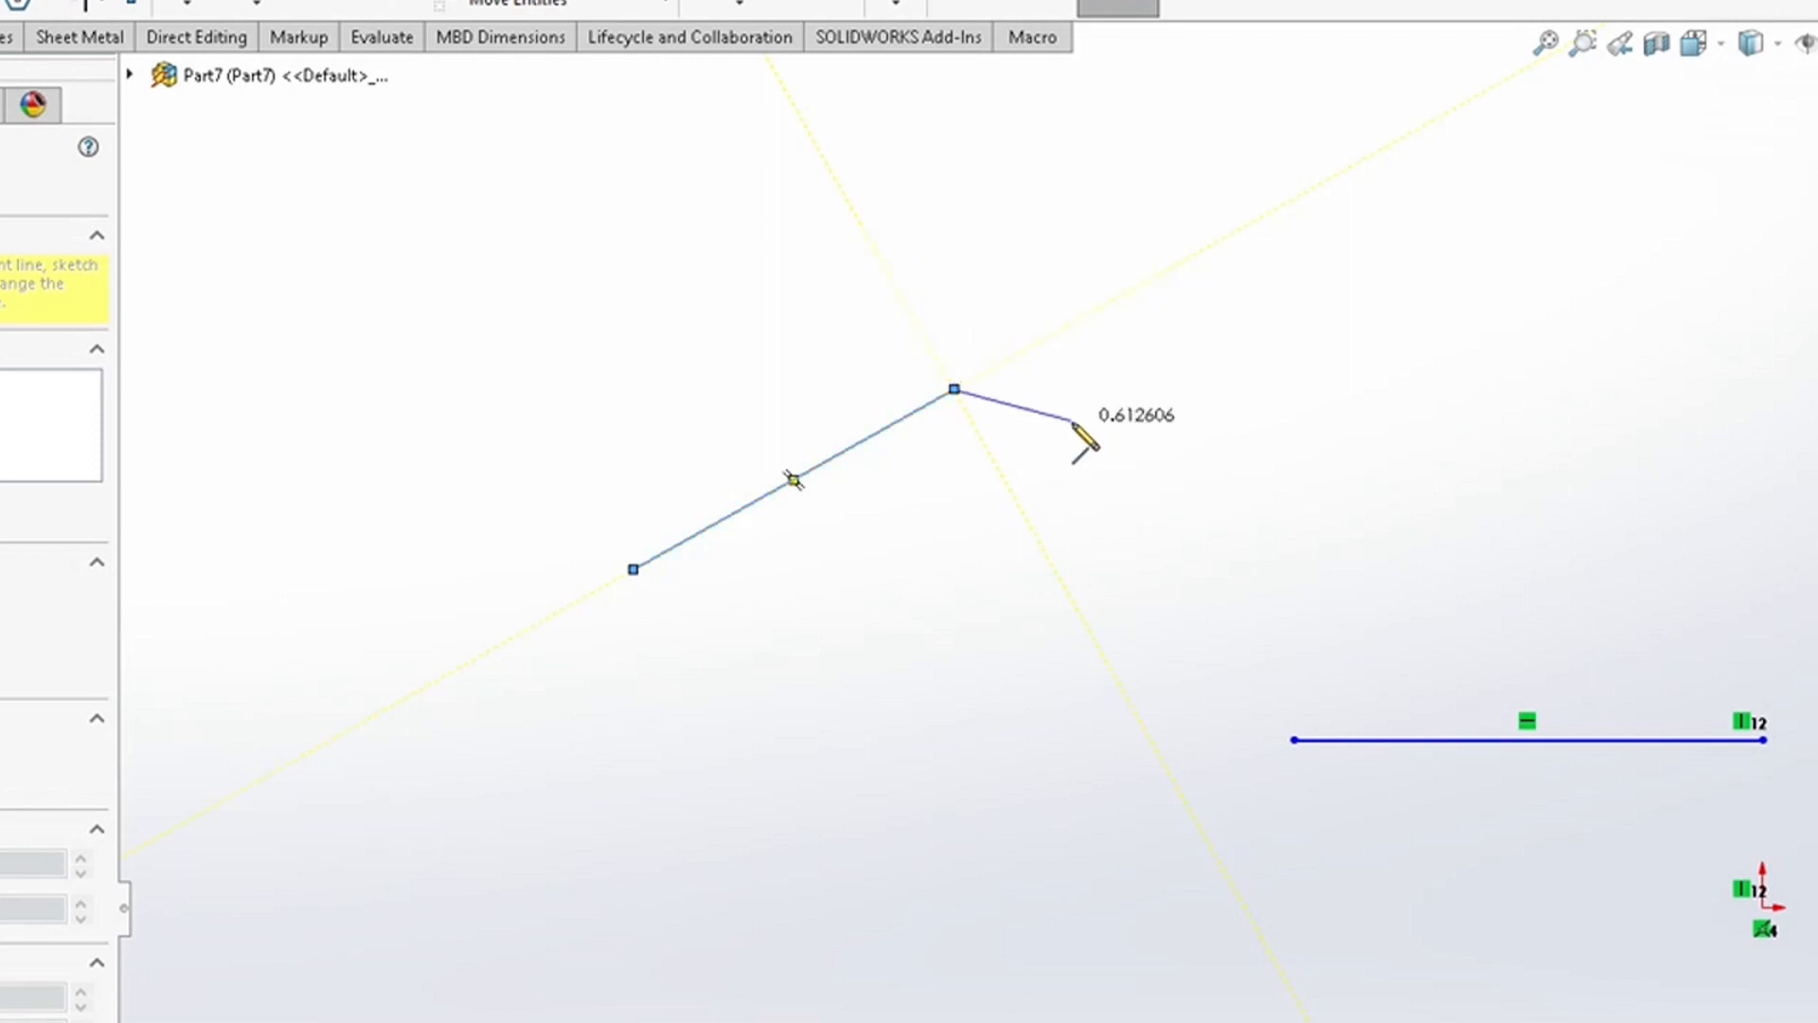
{"action": "double_click", "coordinate": [984, 536]}
{"action": "left_click", "coordinate": [984, 536]}
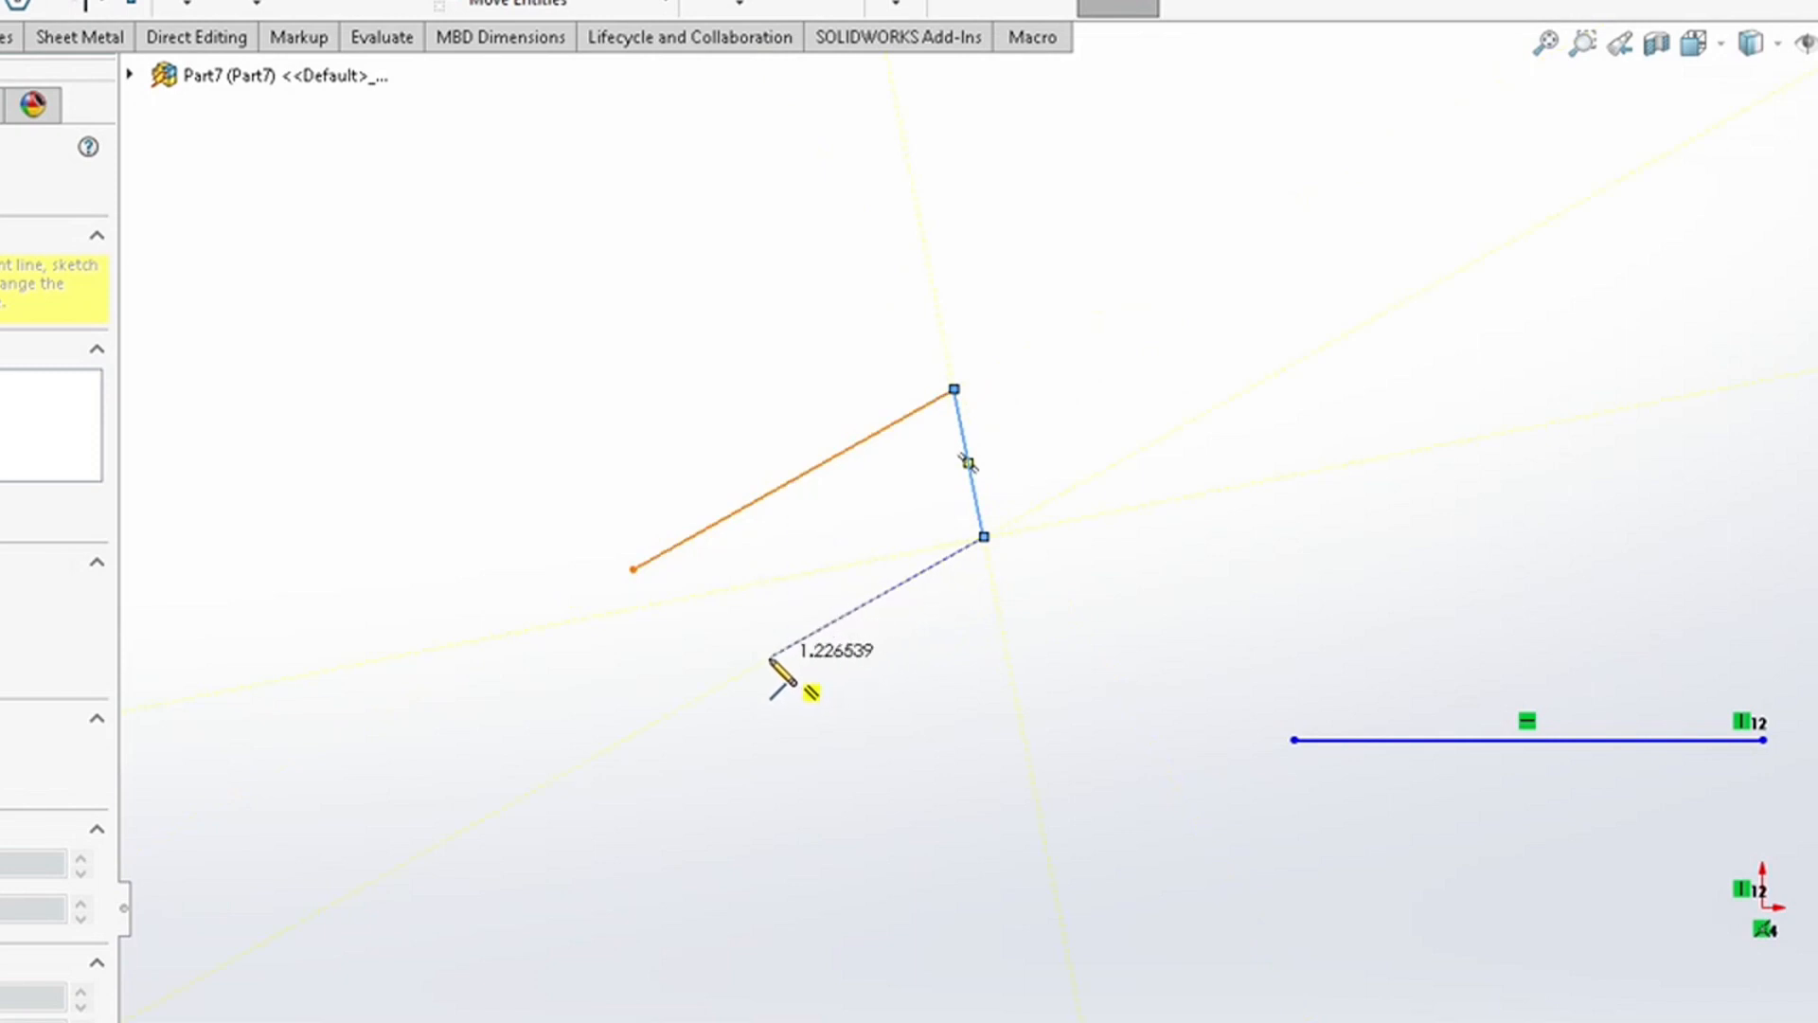
{"action": "left_click", "coordinate": [704, 694]}
{"action": "left_click", "coordinate": [633, 569]}
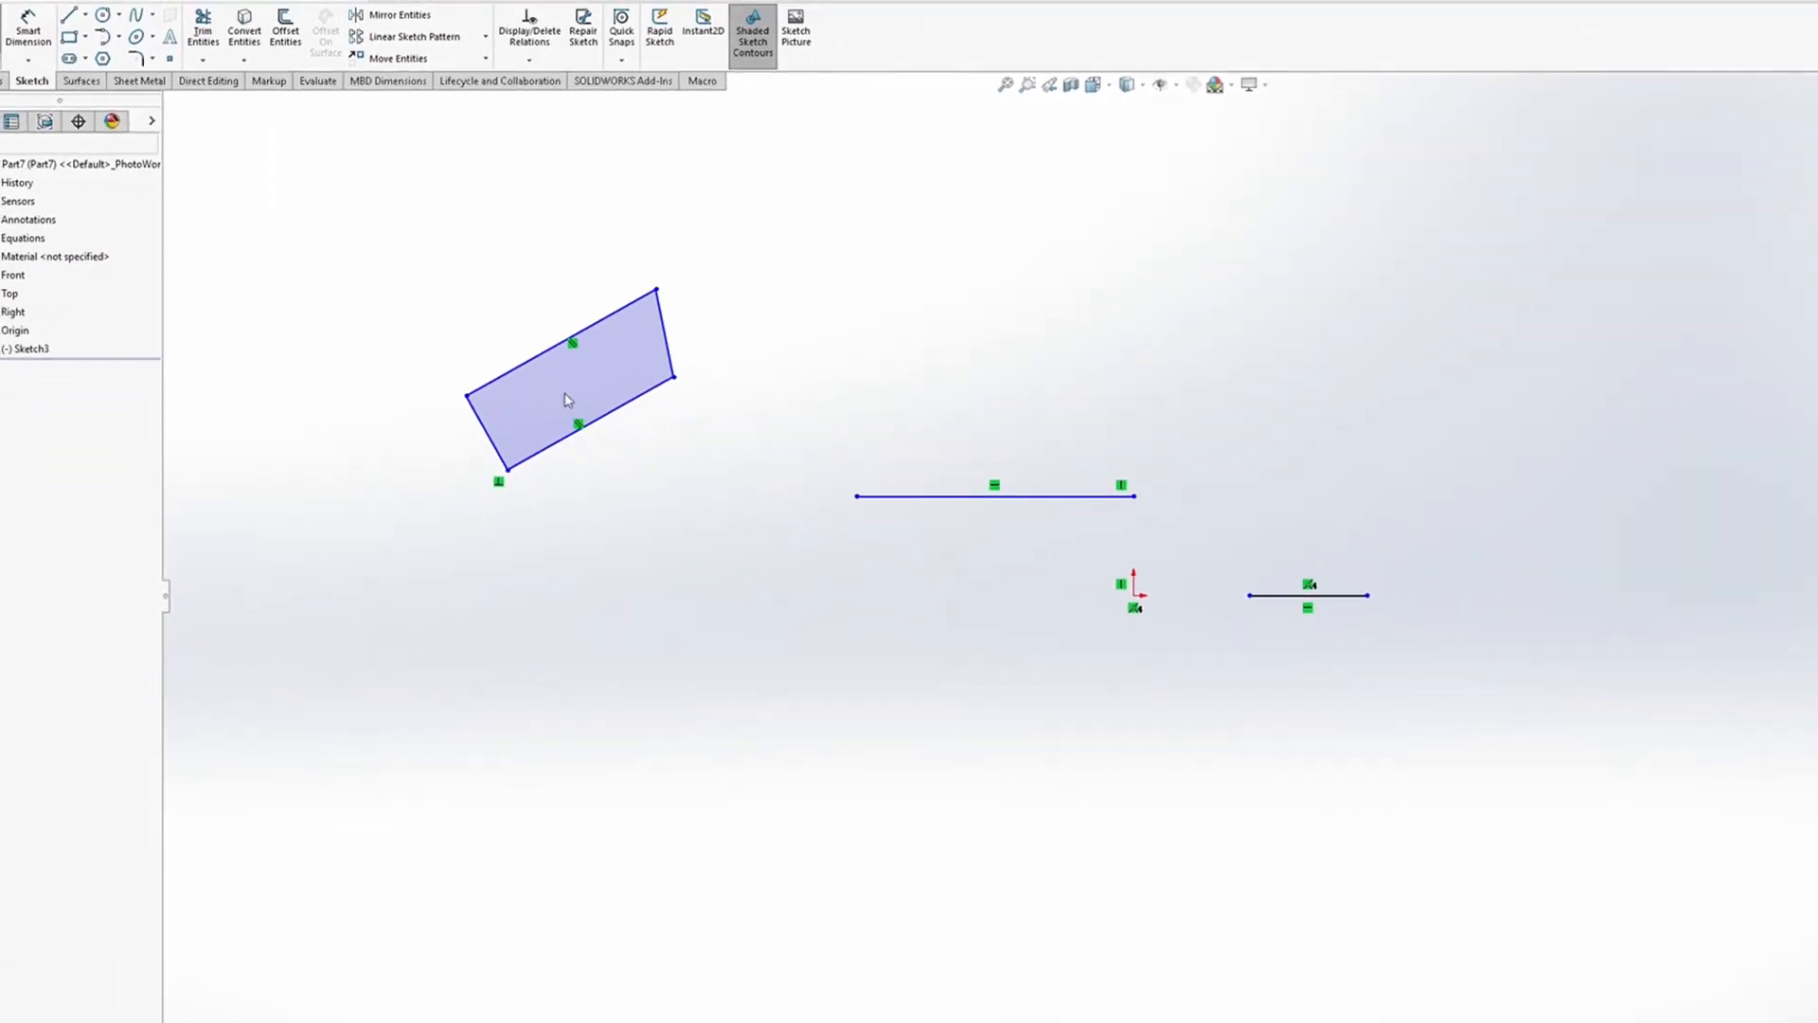
Step: Box-select all sketch entities and delete them
{"action": "mouse_move", "coordinate": [321, 193]}
{"action": "left_mouse_down"}
{"action": "mouse_move", "coordinate": [1595, 725]}
{"action": "mouse_move", "coordinate": [1581, 720]}
{"action": "left_mouse_up"}
{"action": "key", "text": "Delete"}
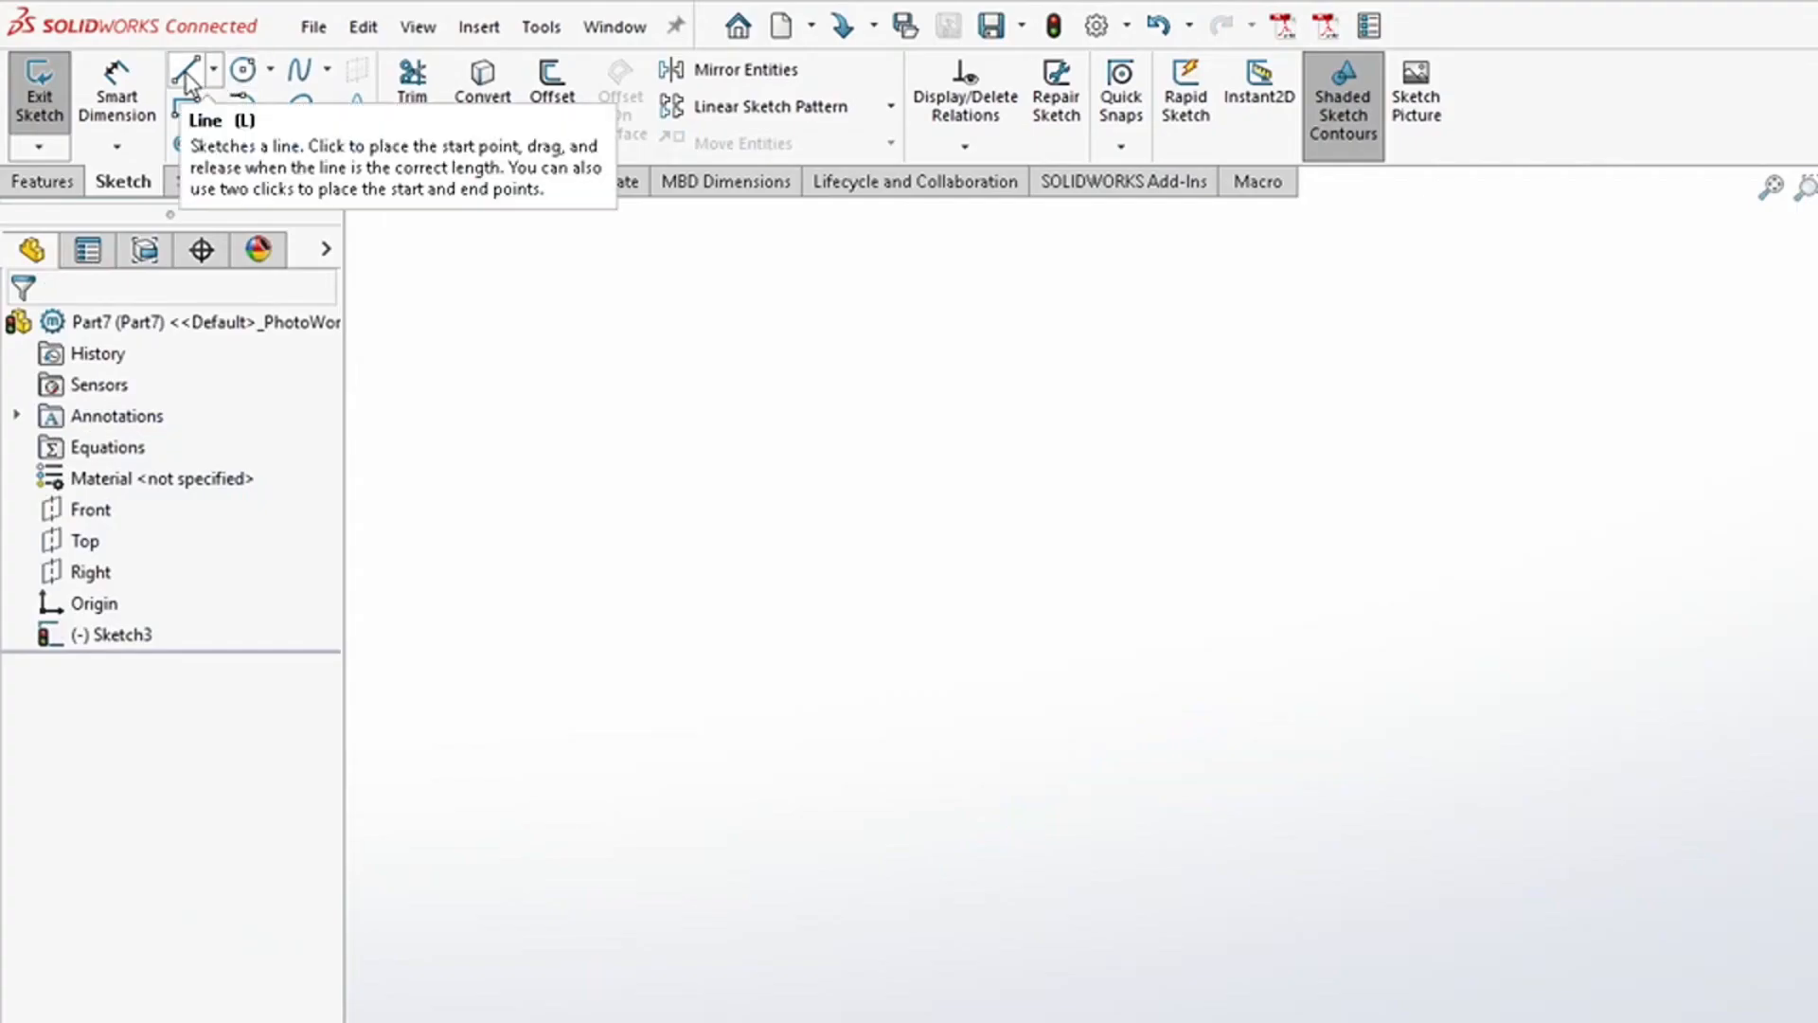
Step: Sketch a vertical centerline upward from the origin
{"action": "left_click", "coordinate": [214, 71]}
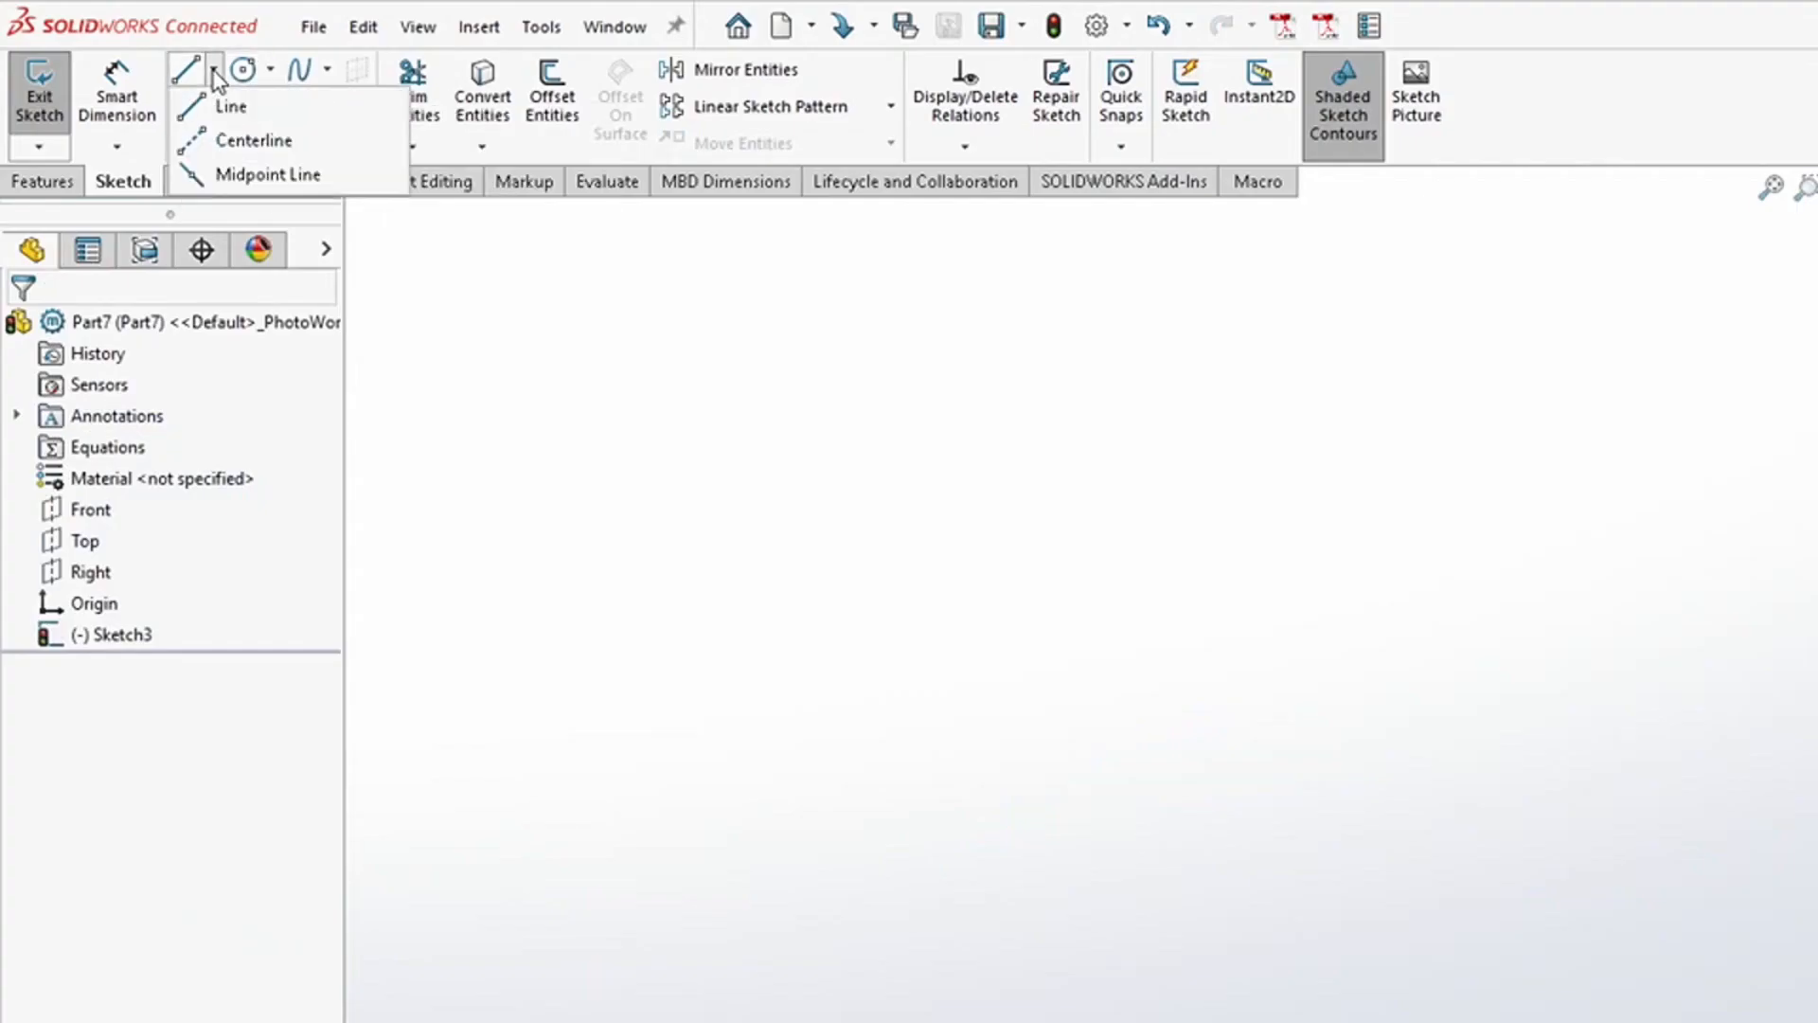
{"action": "left_click", "coordinate": [278, 144]}
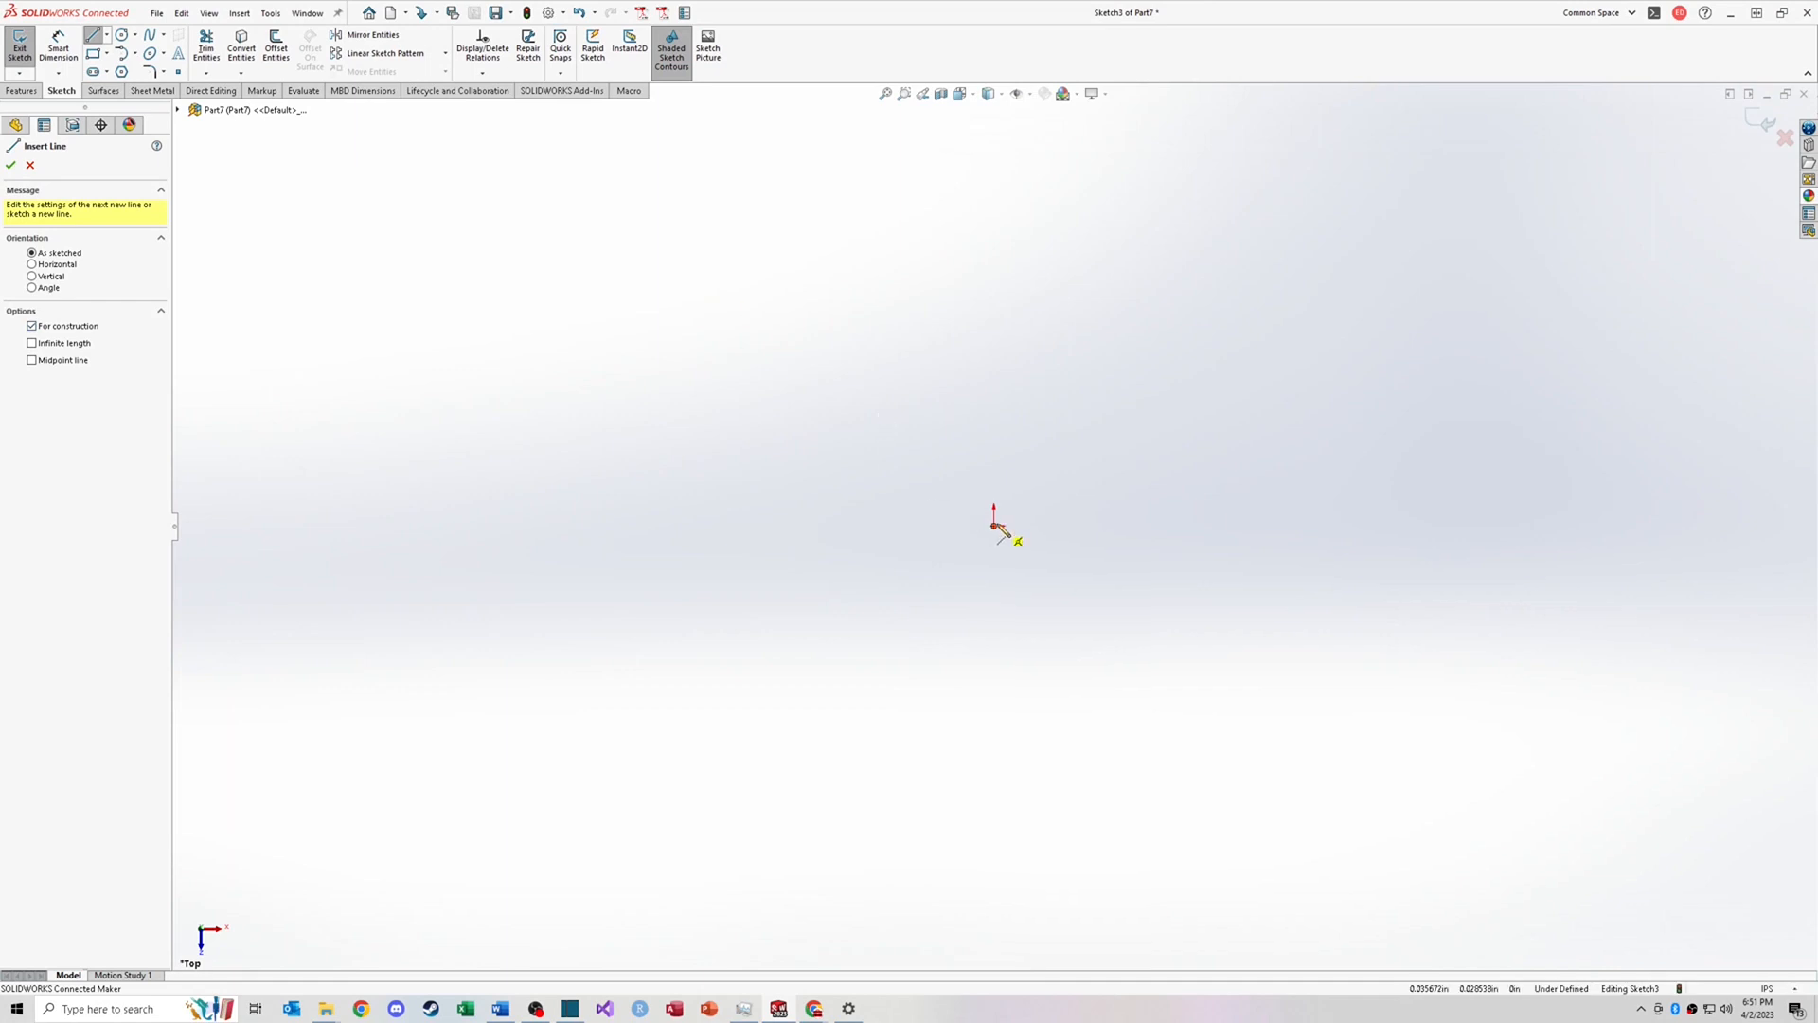
{"action": "left_click", "coordinate": [995, 526]}
{"action": "left_click", "coordinate": [994, 277]}
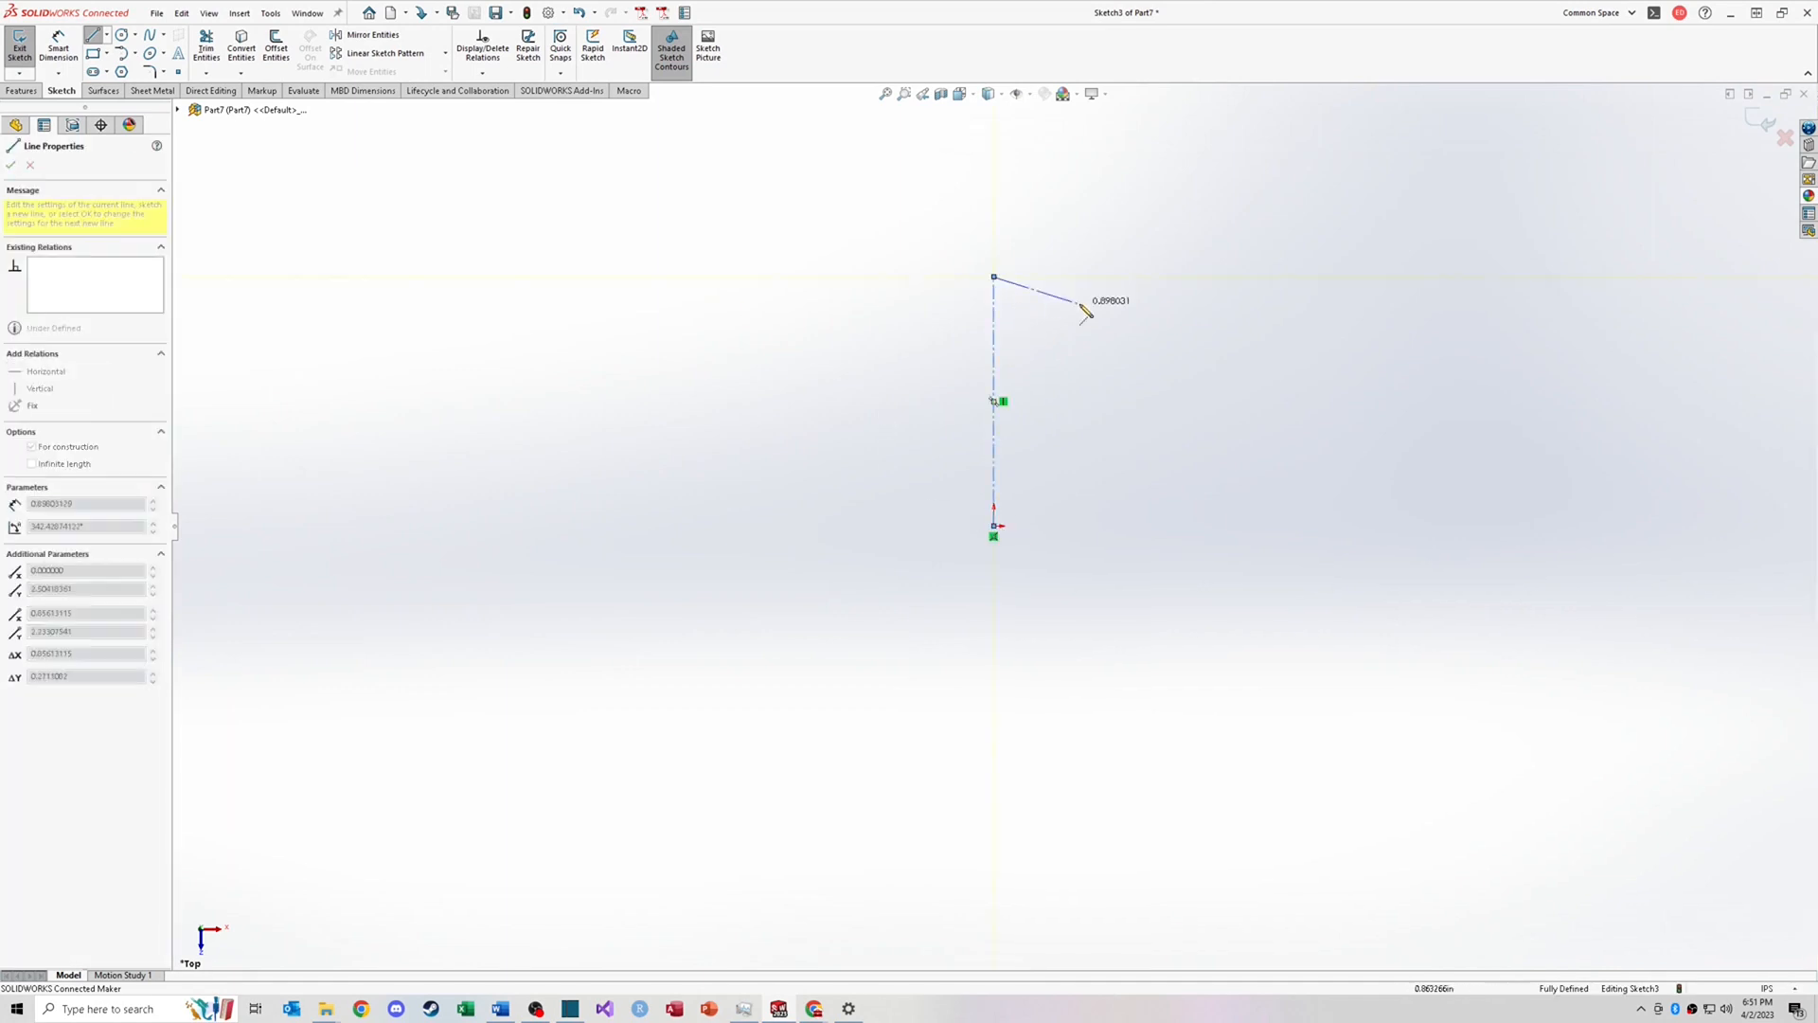
{"action": "key", "text": "Escape"}
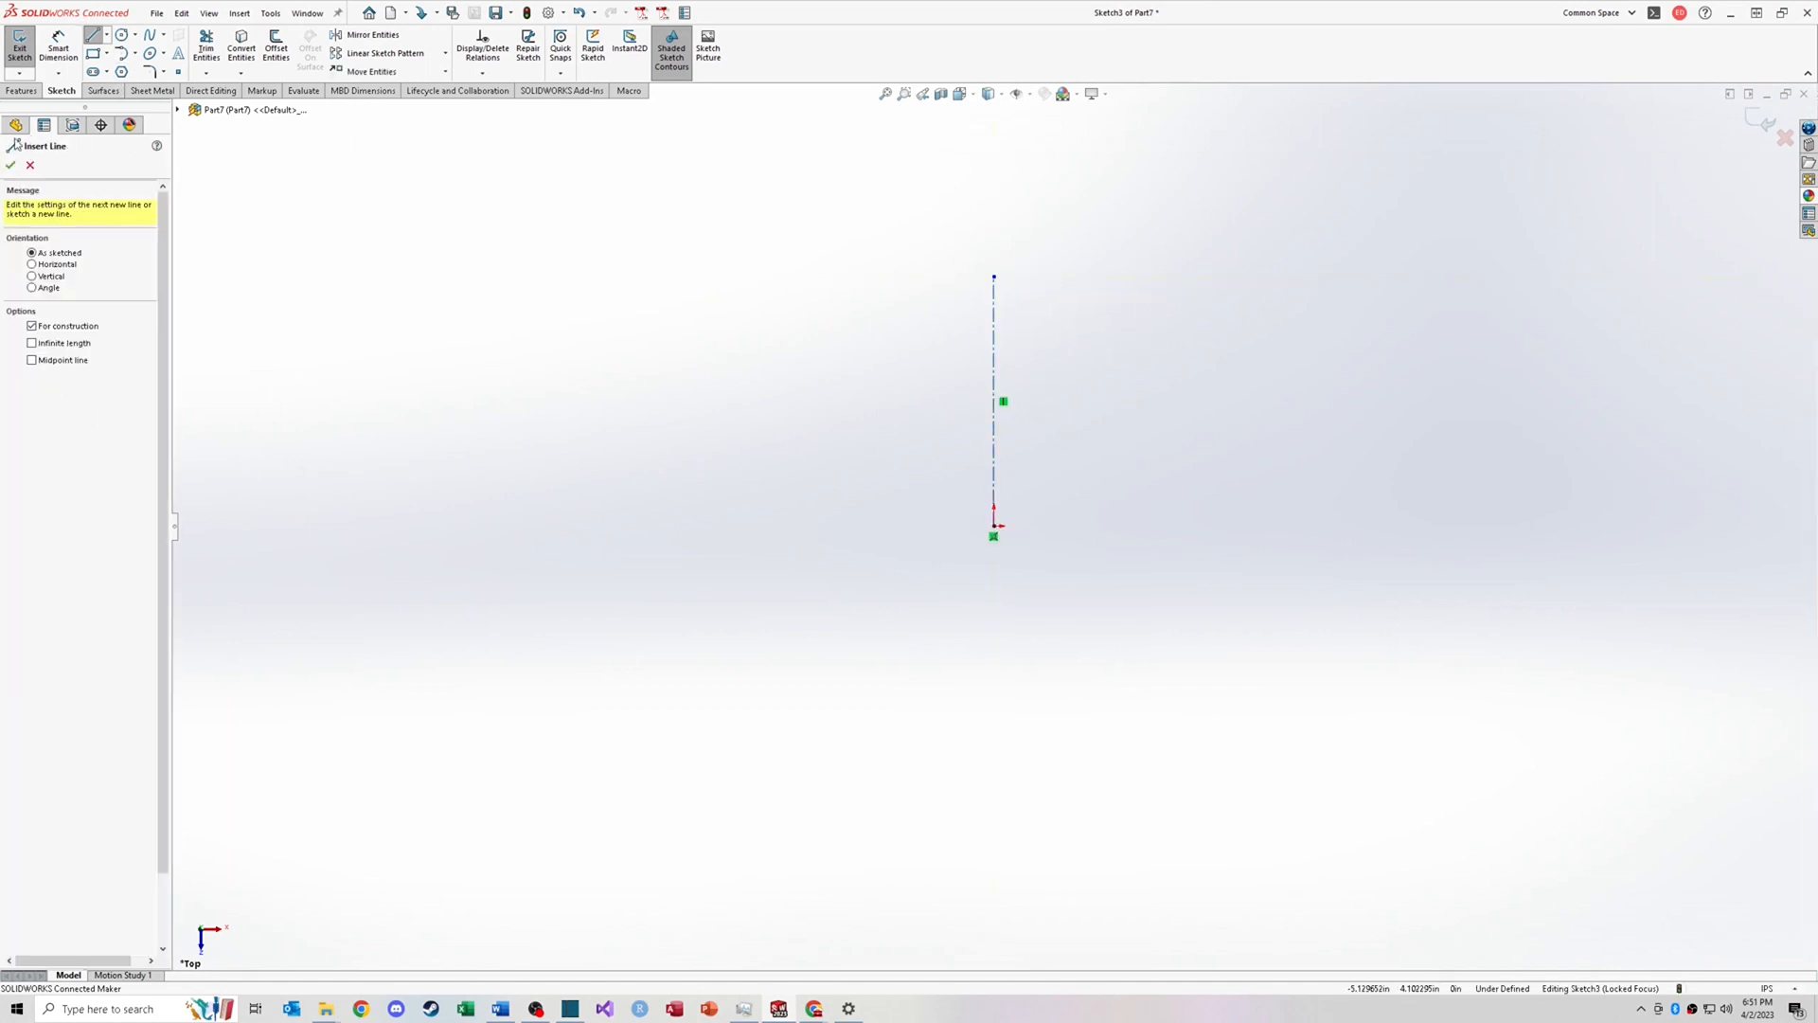
Step: Sketch a vertical line right of the centerline and a diagonal line from its bottom to the origin
{"action": "left_click", "coordinate": [13, 166]}
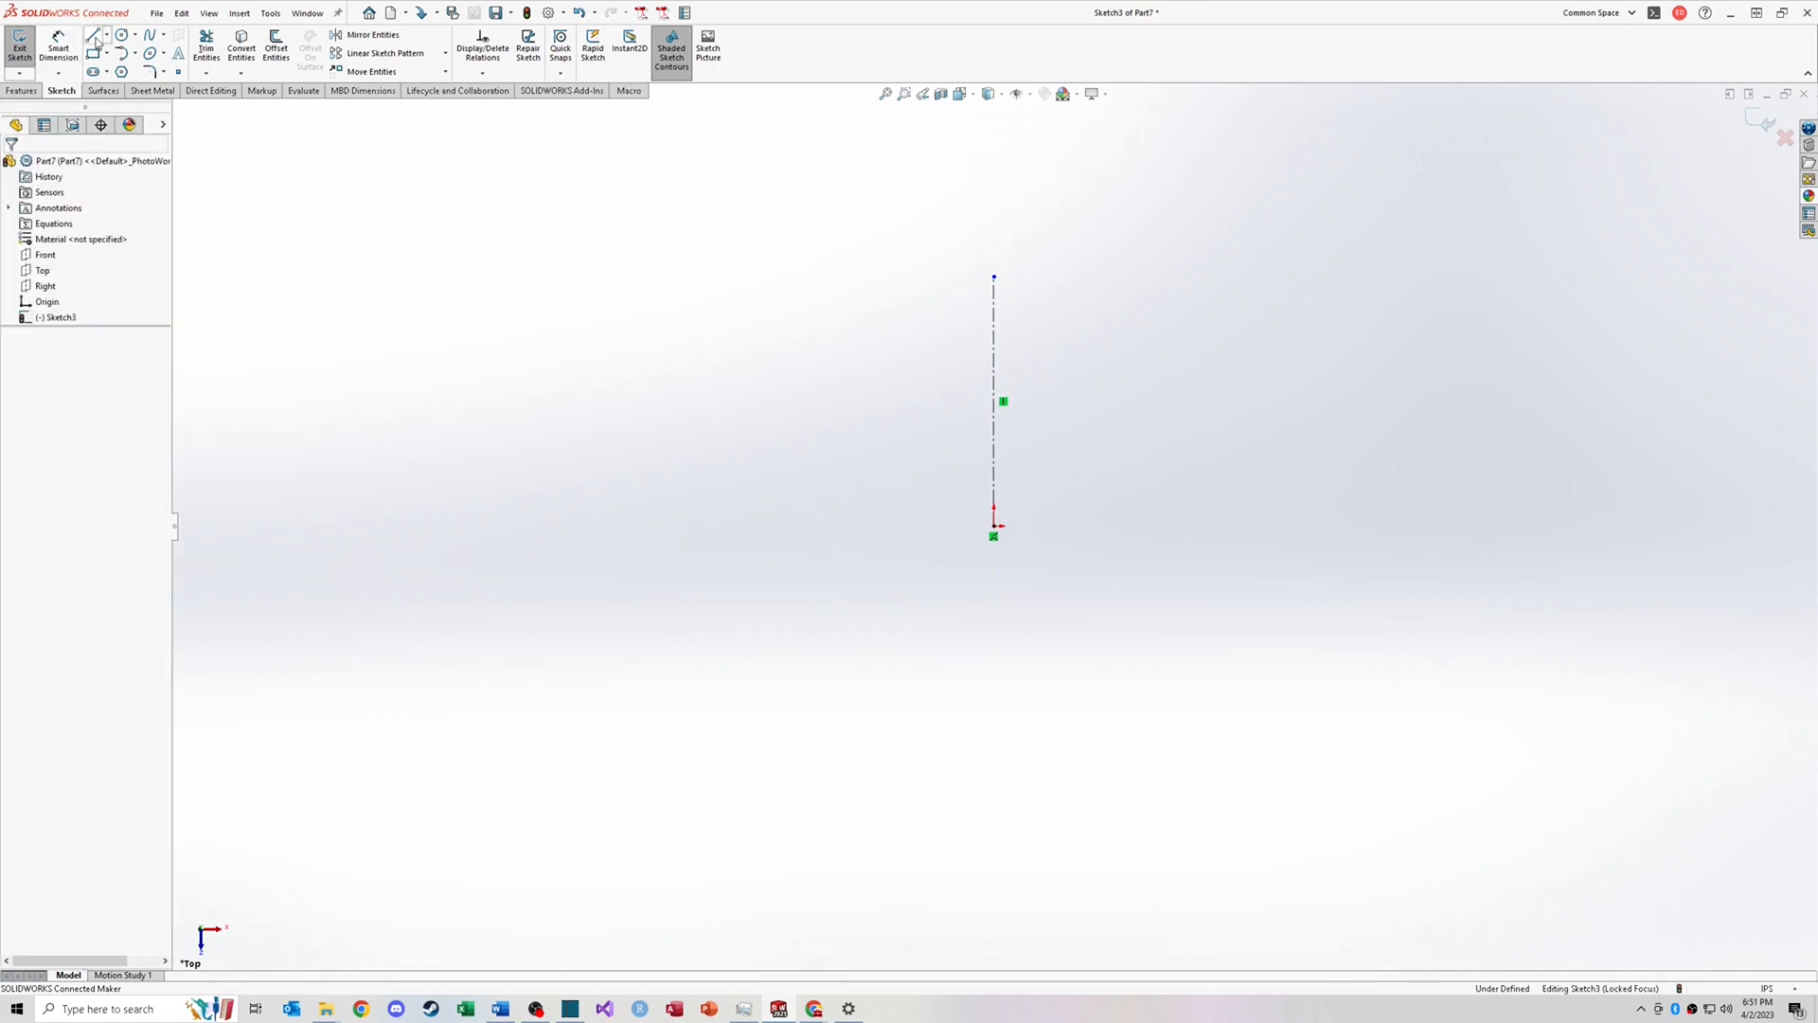
{"action": "left_click", "coordinate": [92, 36]}
{"action": "left_click", "coordinate": [1096, 301]}
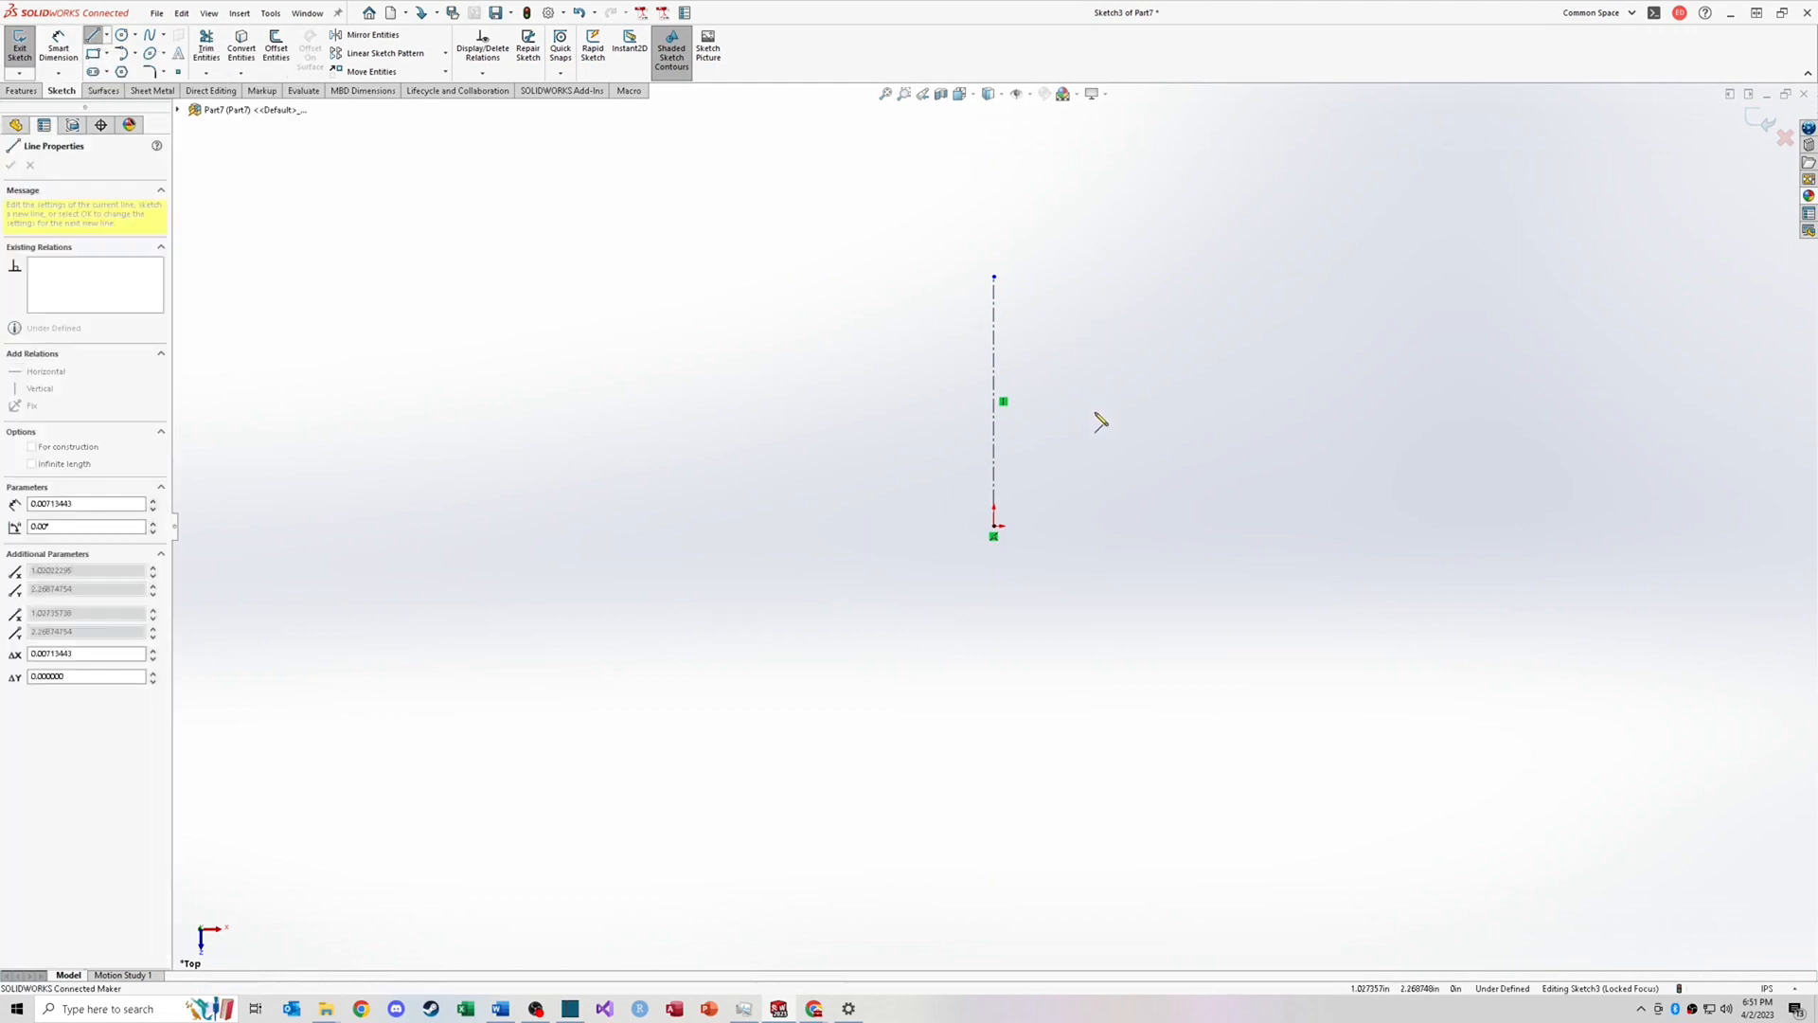
{"action": "left_click", "coordinate": [1096, 447]}
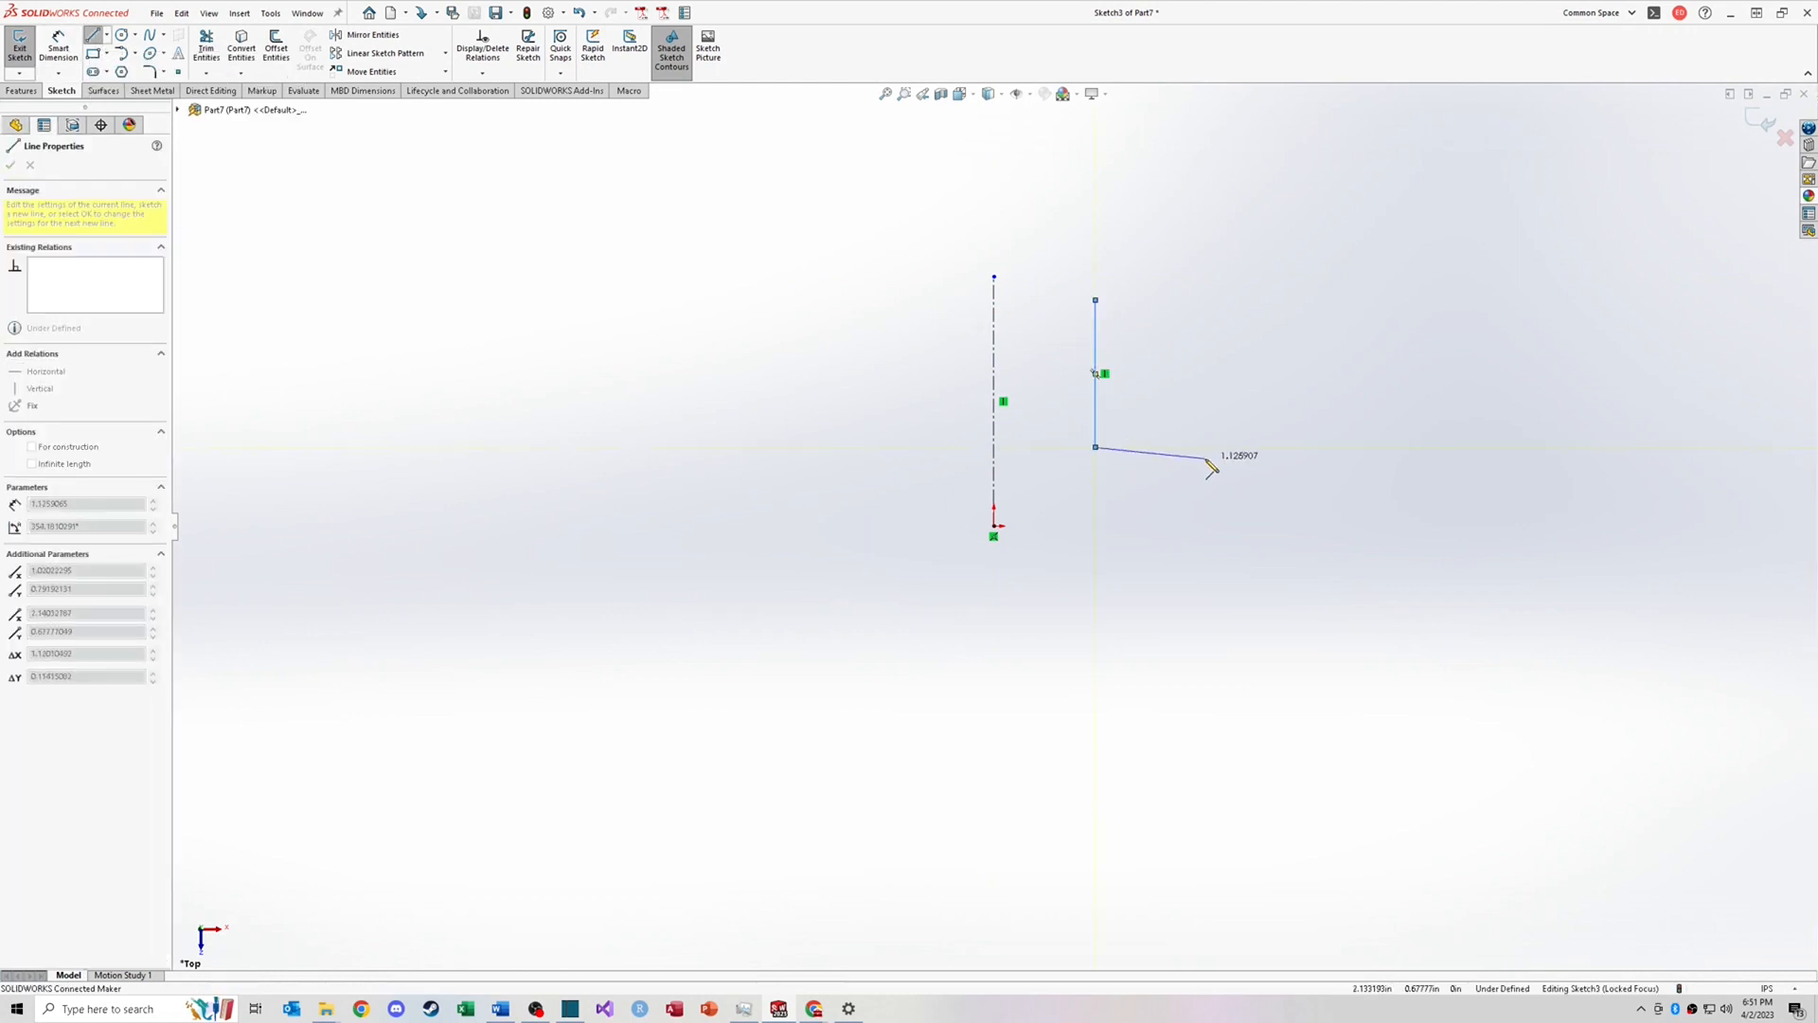
{"action": "left_click", "coordinate": [994, 526]}
{"action": "key", "text": "Escape"}
Step: Sketch a line joining the vertical line's top to the centerline's top endpoint
{"action": "left_click", "coordinate": [1096, 300]}
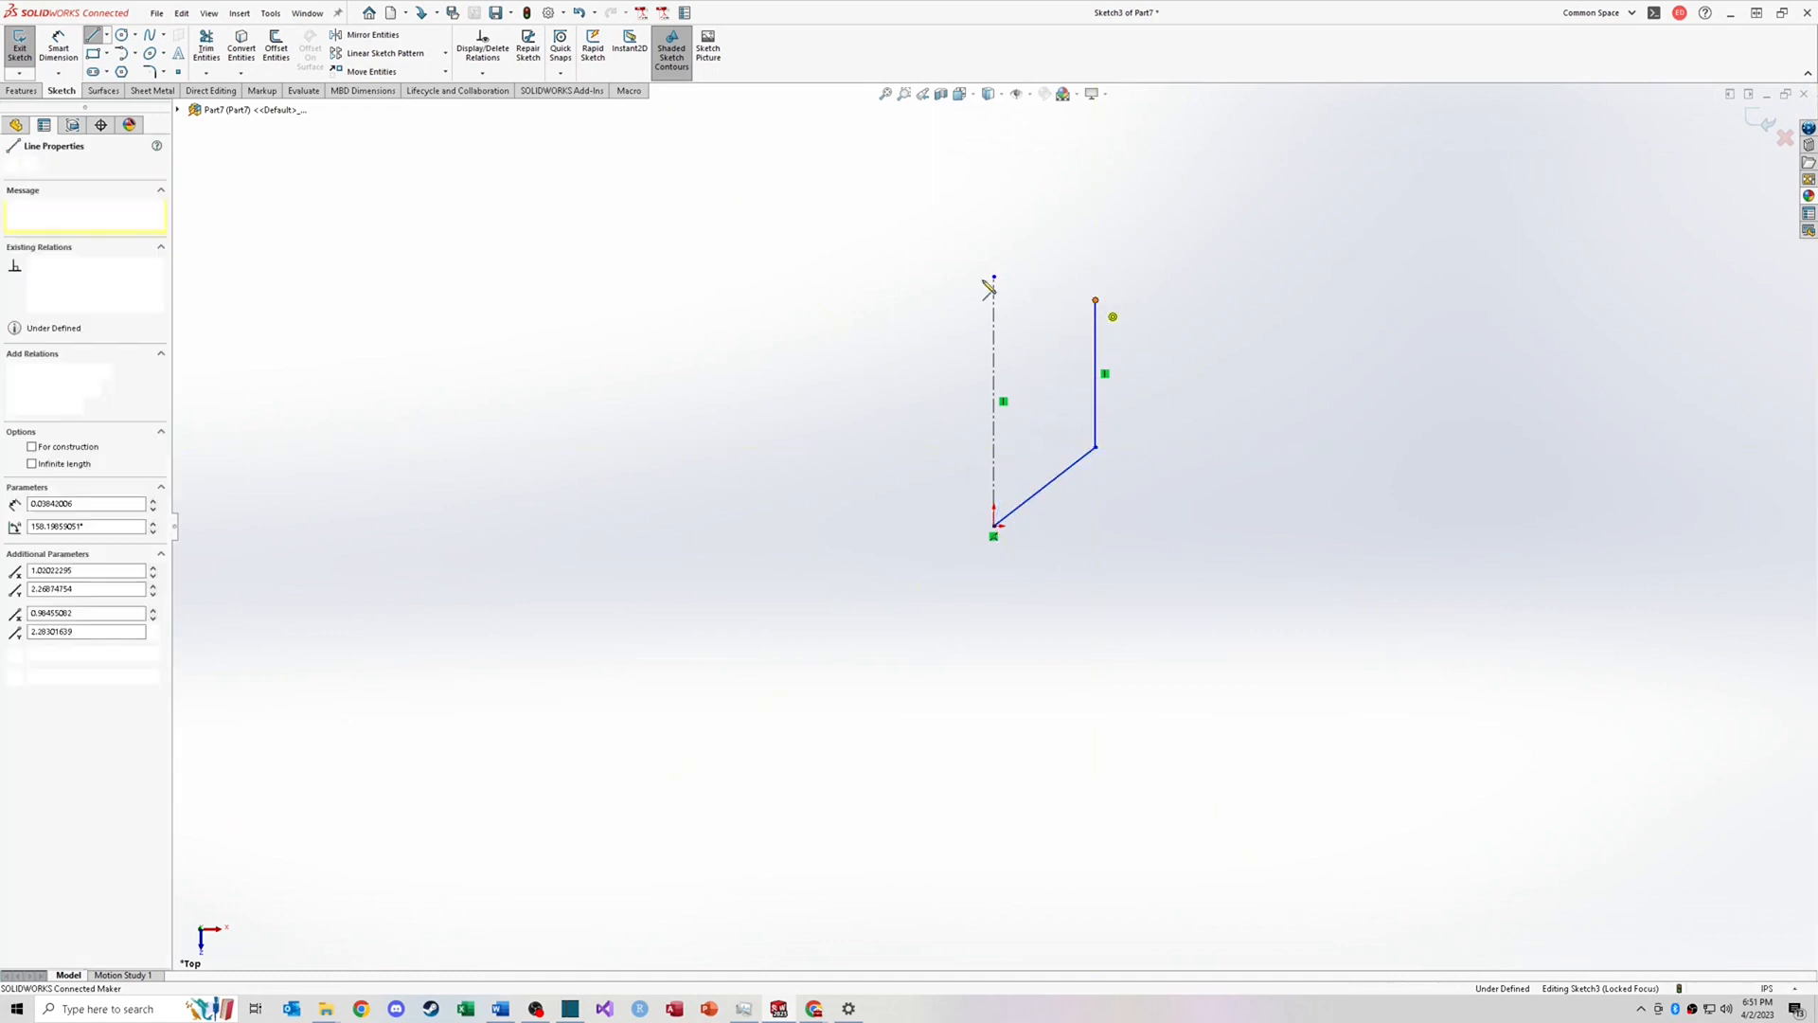
{"action": "left_click", "coordinate": [993, 277]}
{"action": "key", "text": "Escape"}
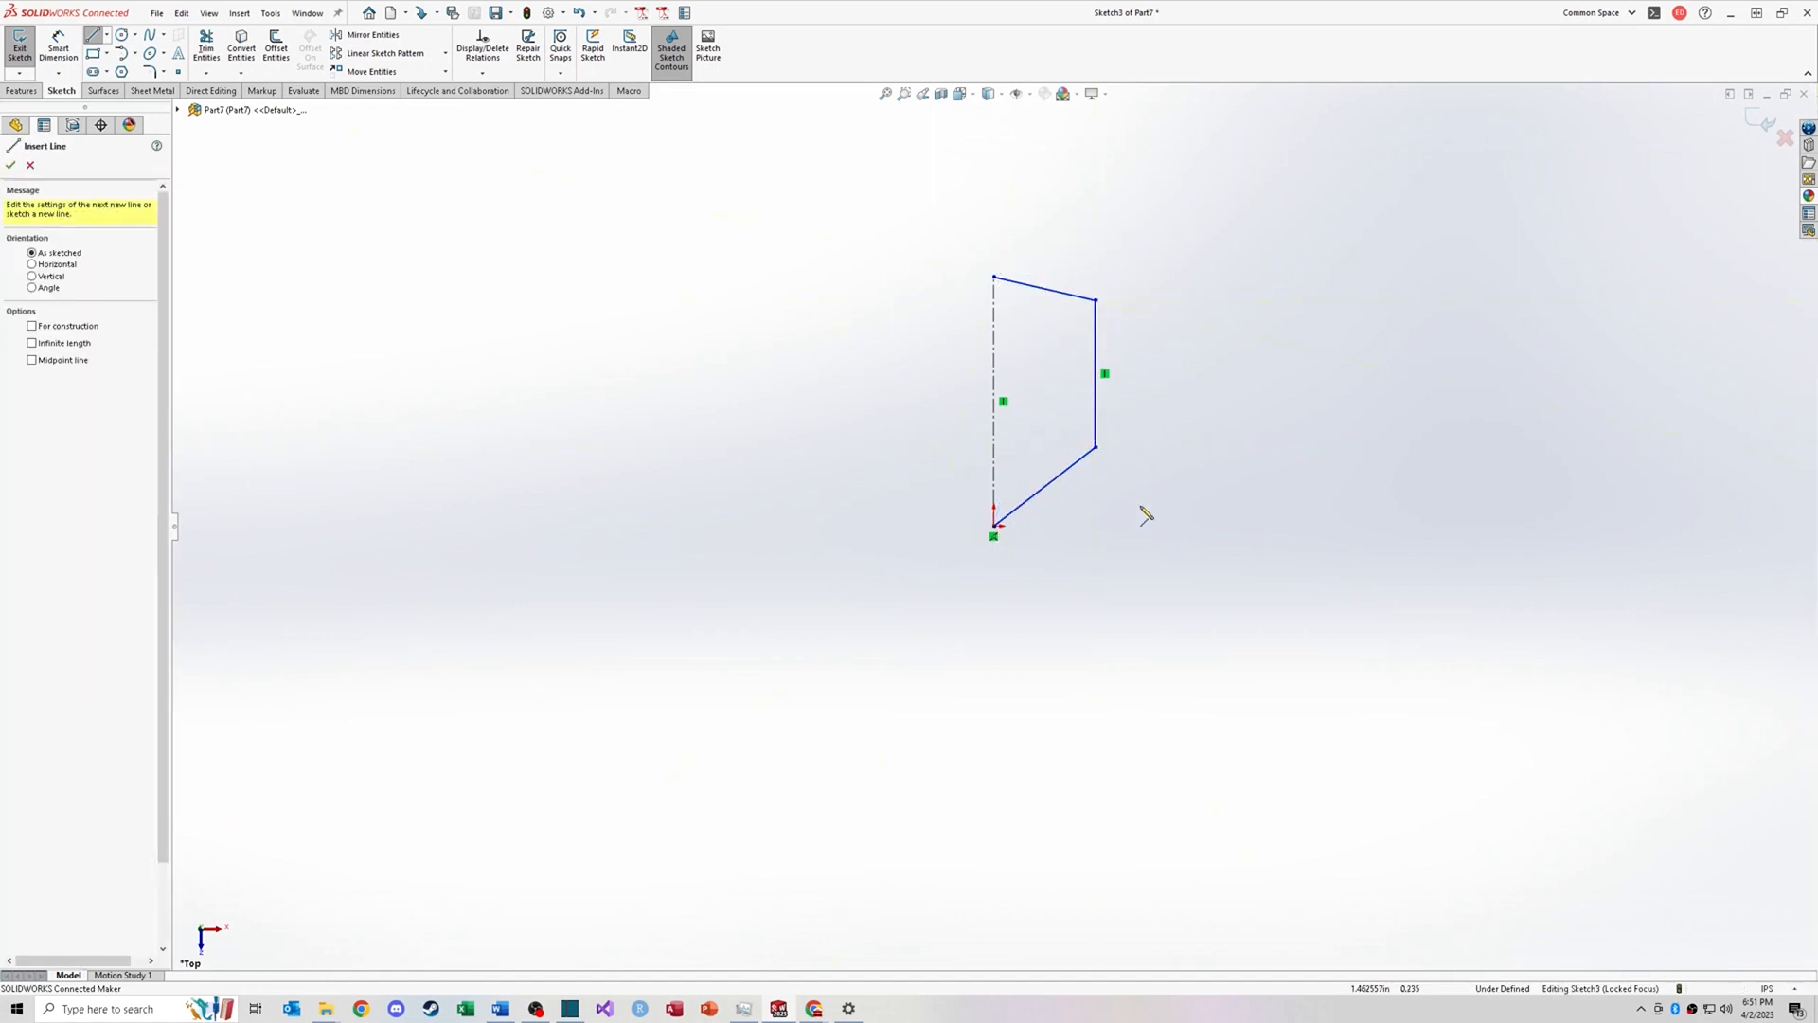
Step: Add a horizontal dimension between the right vertical line and the centerline
{"action": "right_click_drag", "start_coordinate": [1140, 508], "coordinate": [1146, 399]}
{"action": "left_click", "coordinate": [1096, 346]}
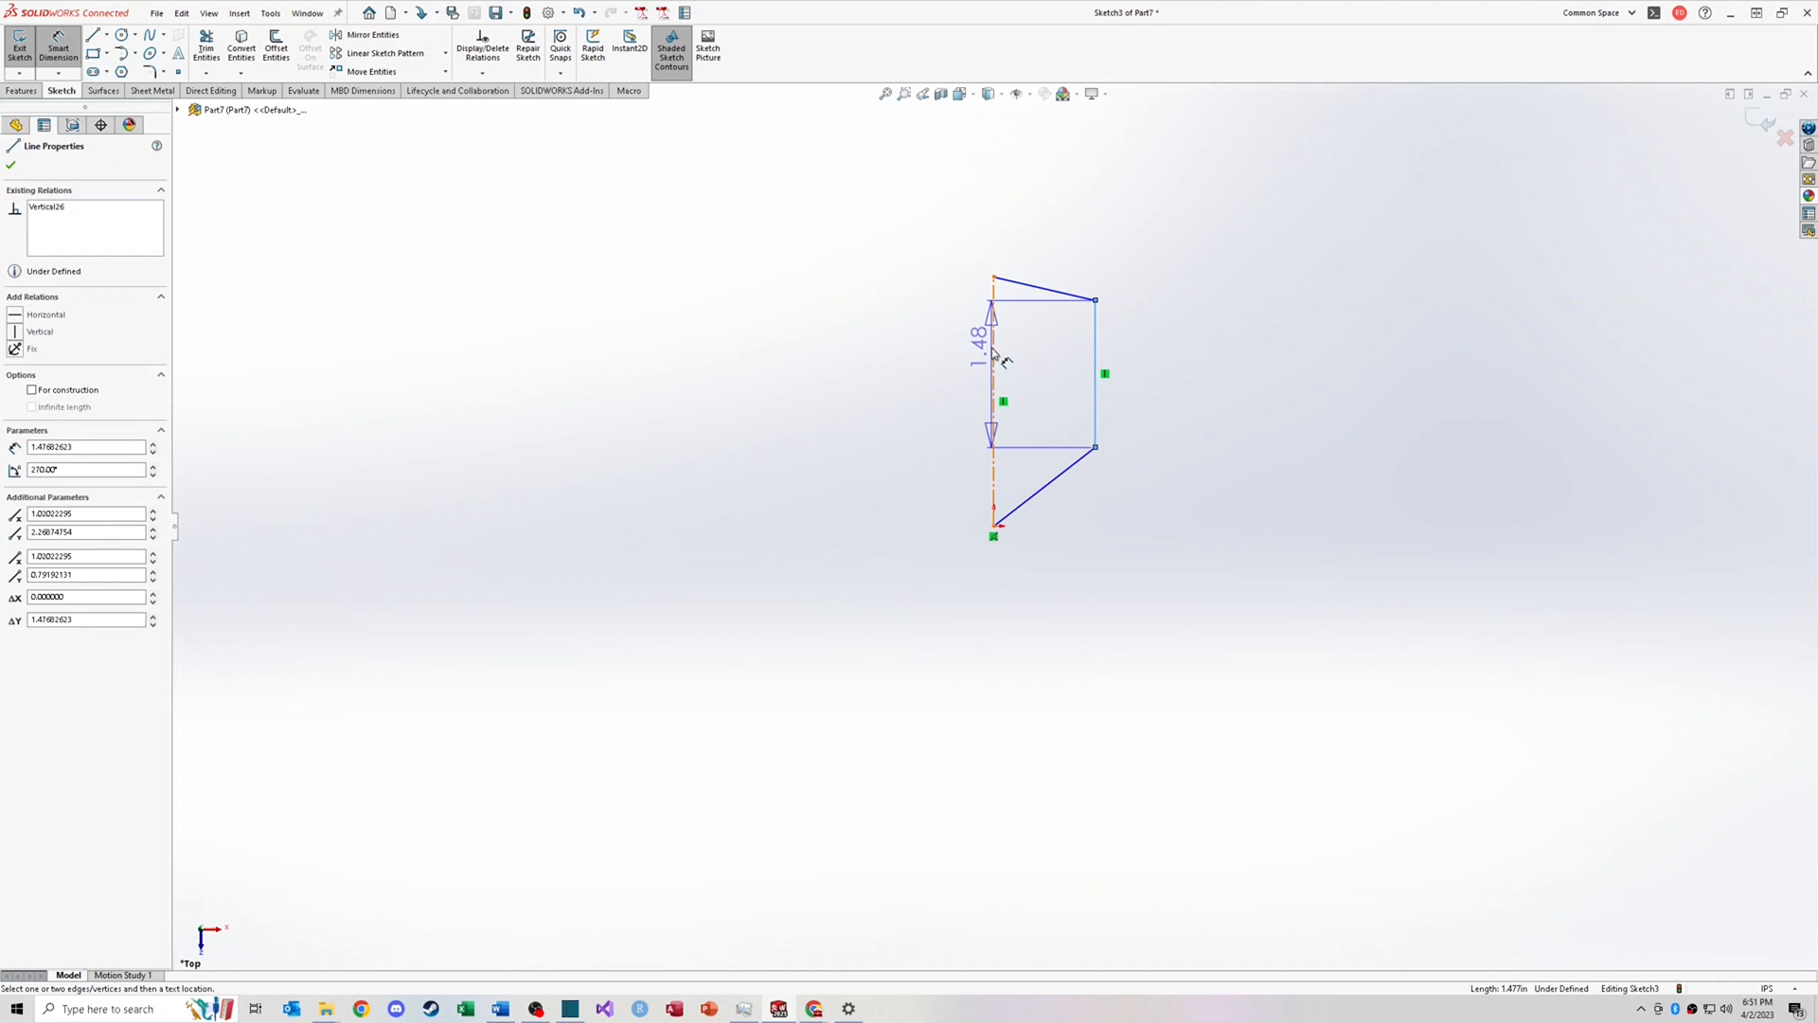
{"action": "left_click", "coordinate": [993, 353]}
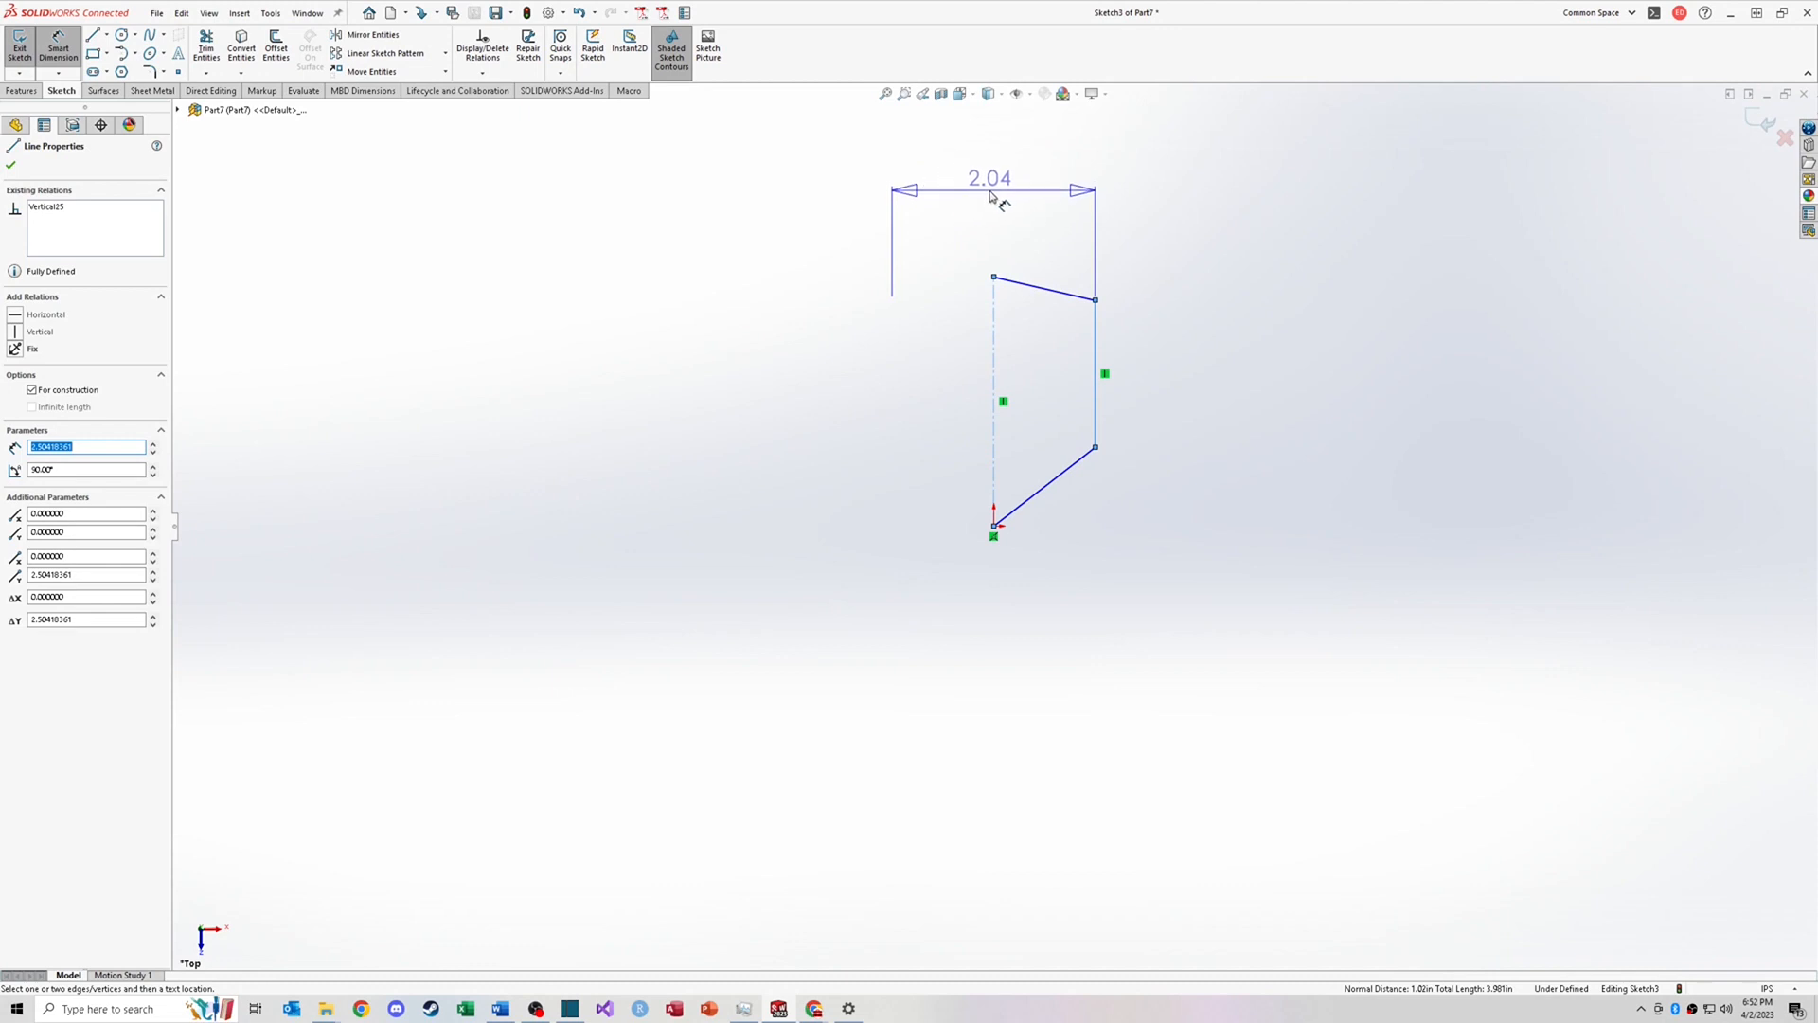
{"action": "left_click", "coordinate": [956, 197]}
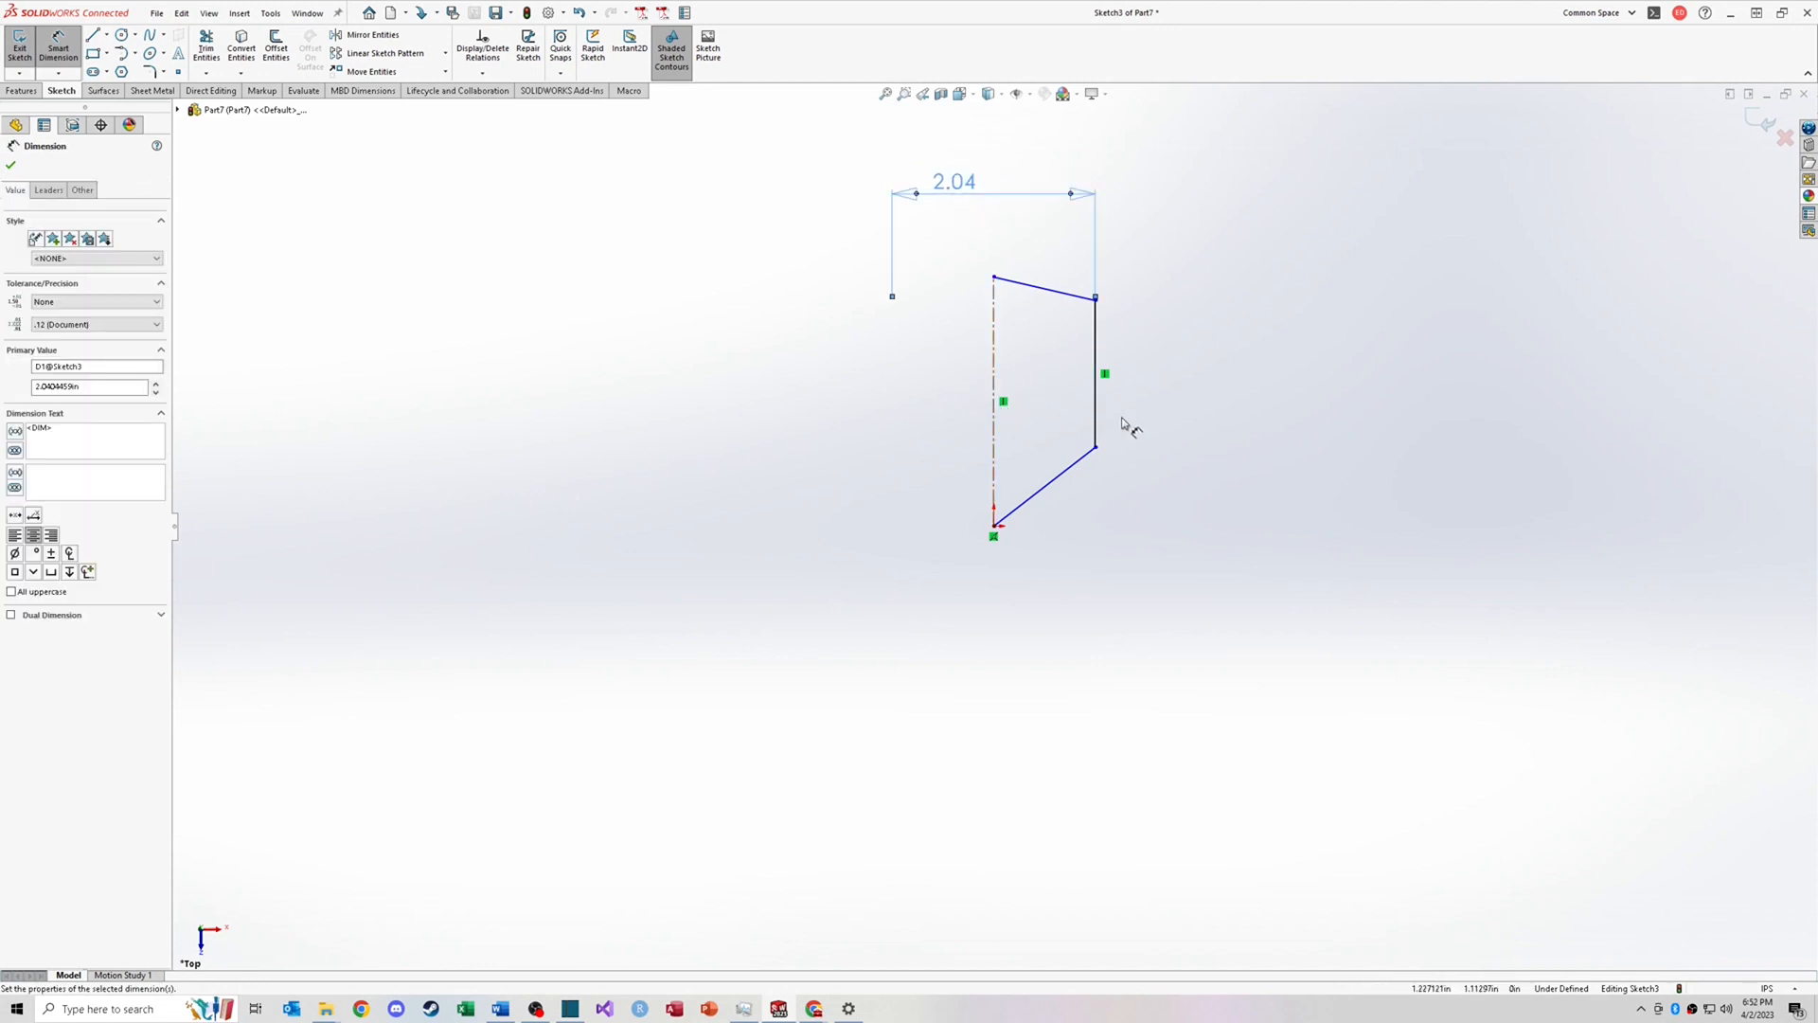
{"action": "key", "text": "Escape"}
{"action": "left_click", "coordinate": [95, 37]}
{"action": "key", "text": "Escape"}
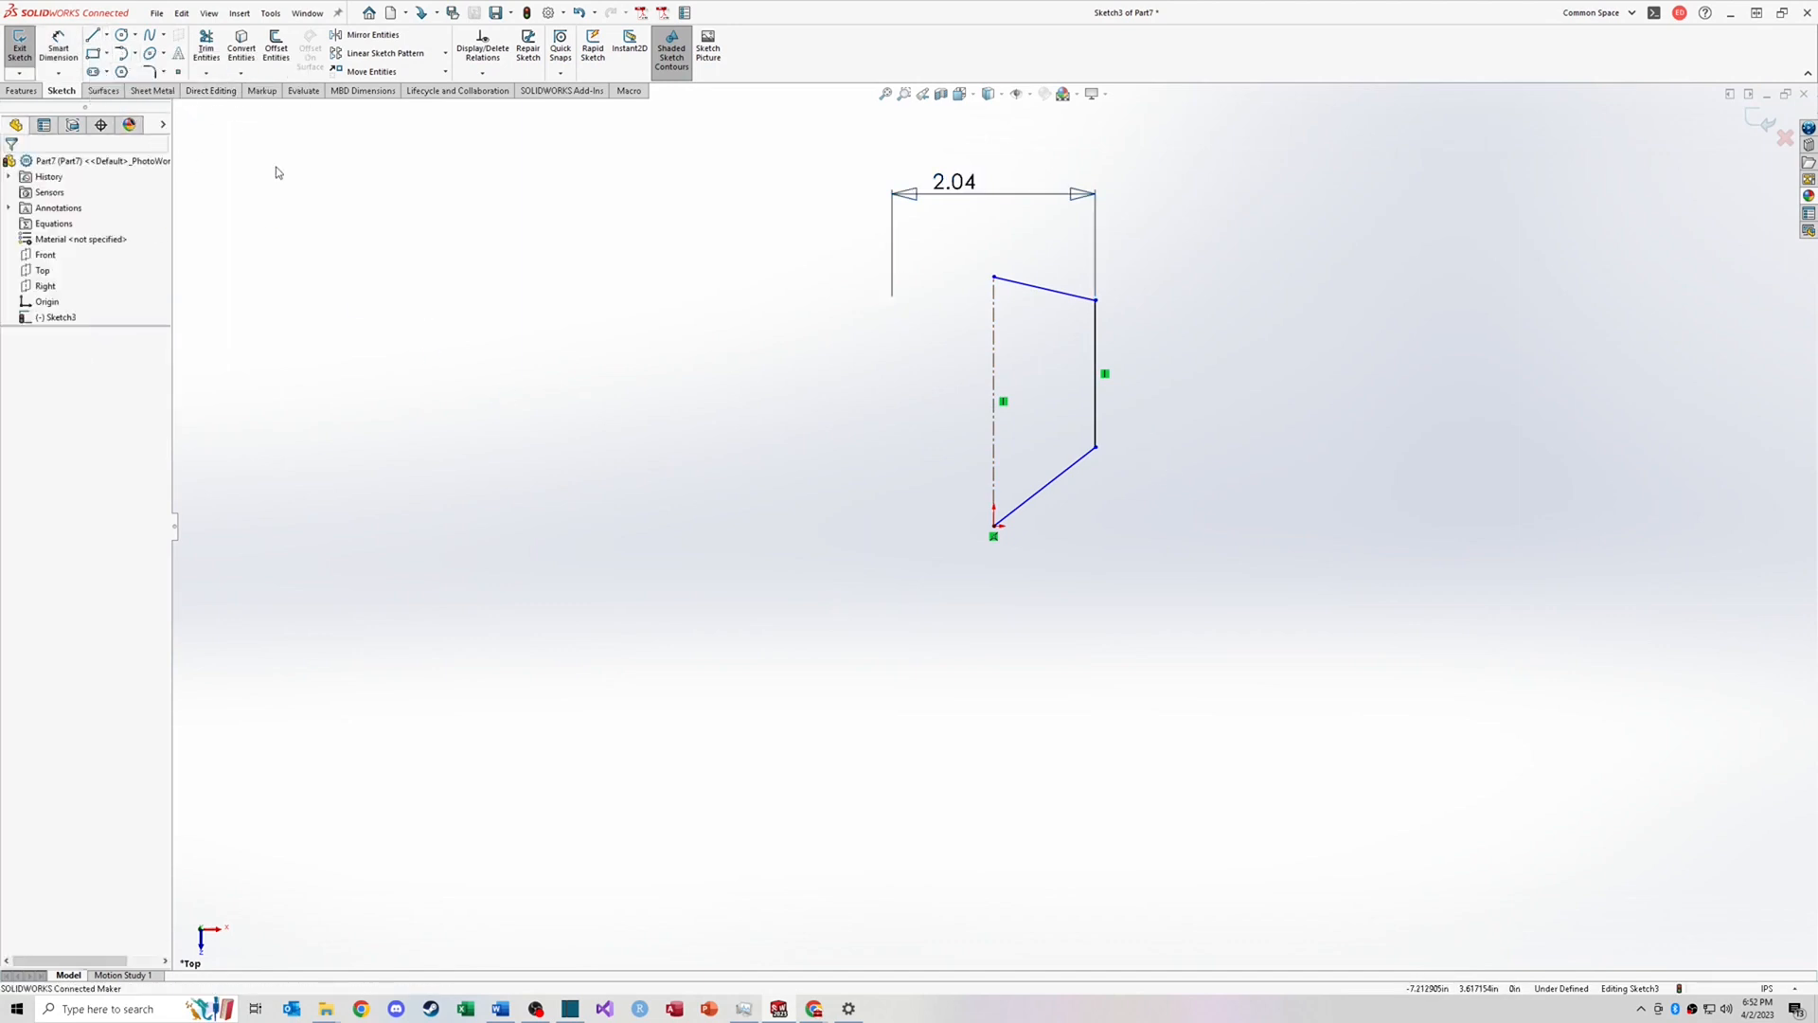
Step: Sketch a rectangle to the left with two circles and a line inside it
{"action": "right_click_drag", "start_coordinate": [530, 205], "coordinate": [531, 284]}
{"action": "left_click_drag", "start_coordinate": [531, 376], "coordinate": [722, 490]}
{"action": "key", "text": "Escape"}
{"action": "left_click", "coordinate": [122, 36]}
{"action": "left_click_drag", "start_coordinate": [572, 437], "coordinate": [684, 435]}
{"action": "key", "text": "Escape"}
{"action": "right_click_drag", "start_coordinate": [829, 529], "coordinate": [792, 468]}
{"action": "mouse_move", "coordinate": [572, 436]}
{"action": "left_mouse_down"}
{"action": "mouse_move", "coordinate": [665, 437]}
{"action": "mouse_move", "coordinate": [628, 376]}
{"action": "left_mouse_up"}
{"action": "key", "text": "Escape"}
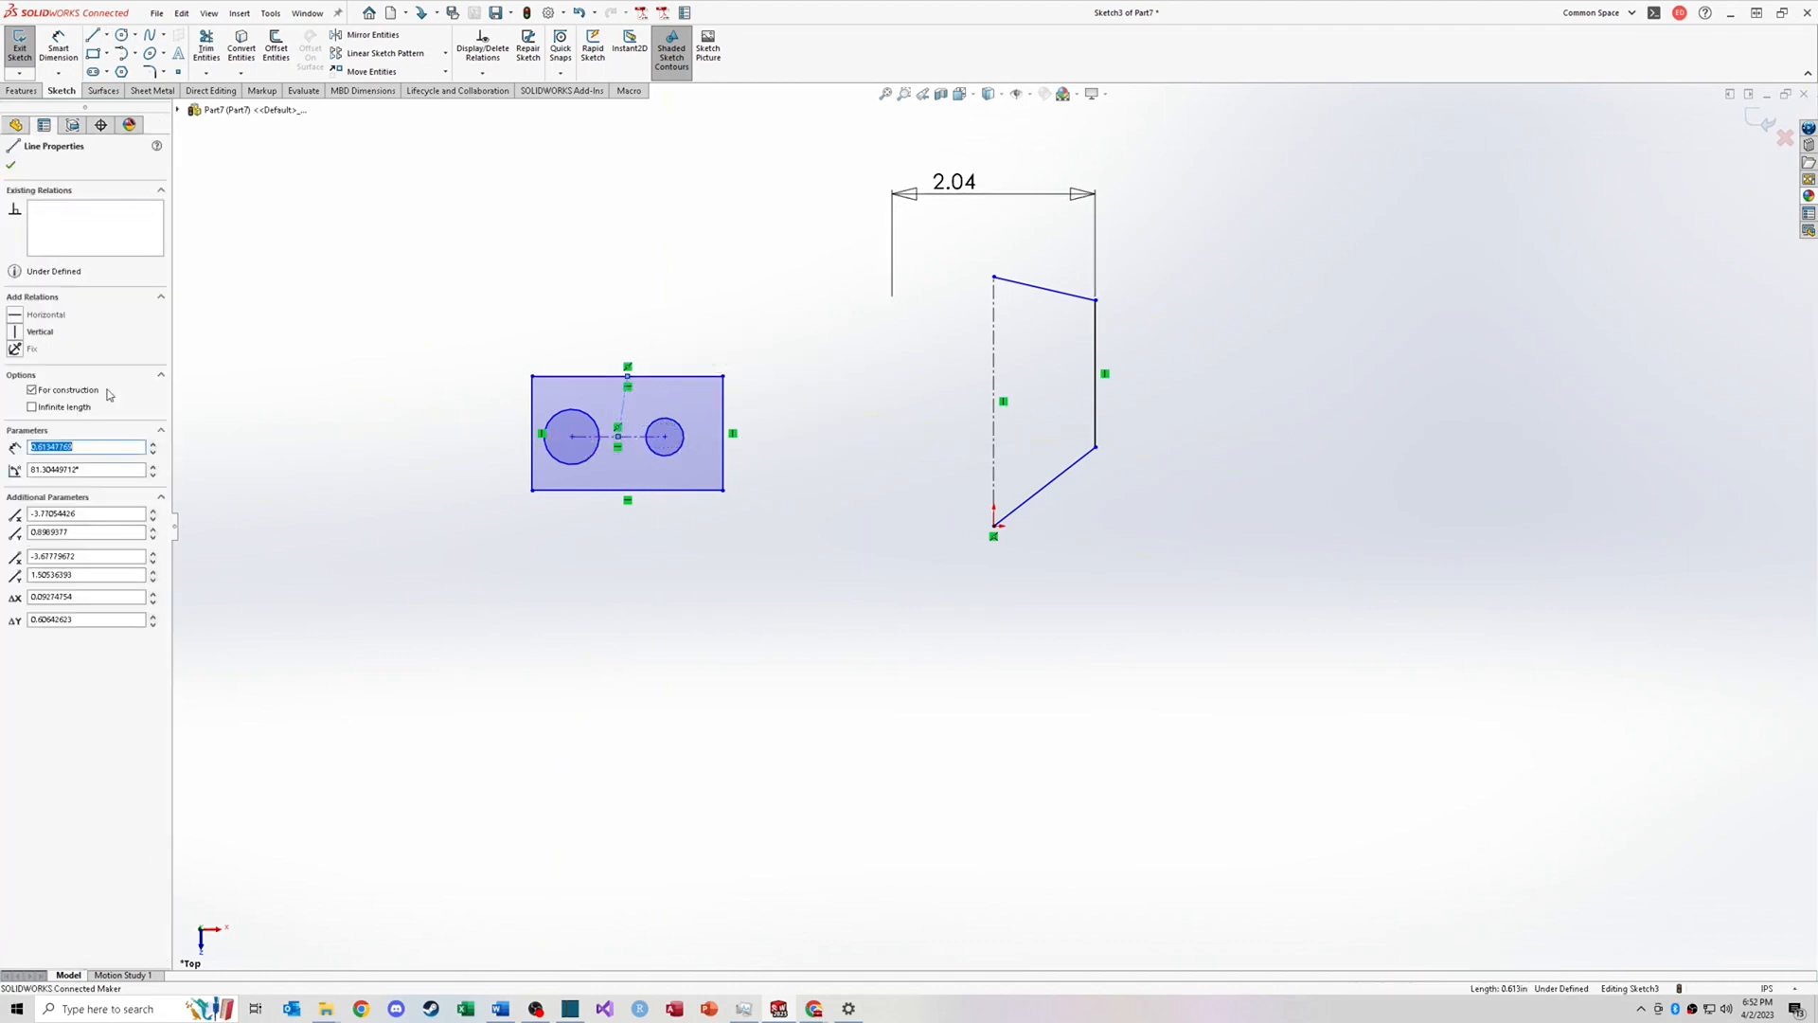
Step: Apply a Vertical relation to the selected line inside the rectangle
{"action": "left_click", "coordinate": [19, 332]}
{"action": "key", "text": "Escape"}
{"action": "mouse_move", "coordinate": [580, 436]}
{"action": "left_mouse_down"}
{"action": "mouse_move", "coordinate": [574, 400]}
{"action": "mouse_move", "coordinate": [607, 415]}
{"action": "mouse_move", "coordinate": [586, 452]}
{"action": "mouse_move", "coordinate": [588, 428]}
{"action": "left_mouse_up"}
Step: Box-select all sketch entities and delete them
{"action": "left_click_drag", "start_coordinate": [365, 128], "coordinate": [1311, 606]}
{"action": "key", "text": "Delete"}
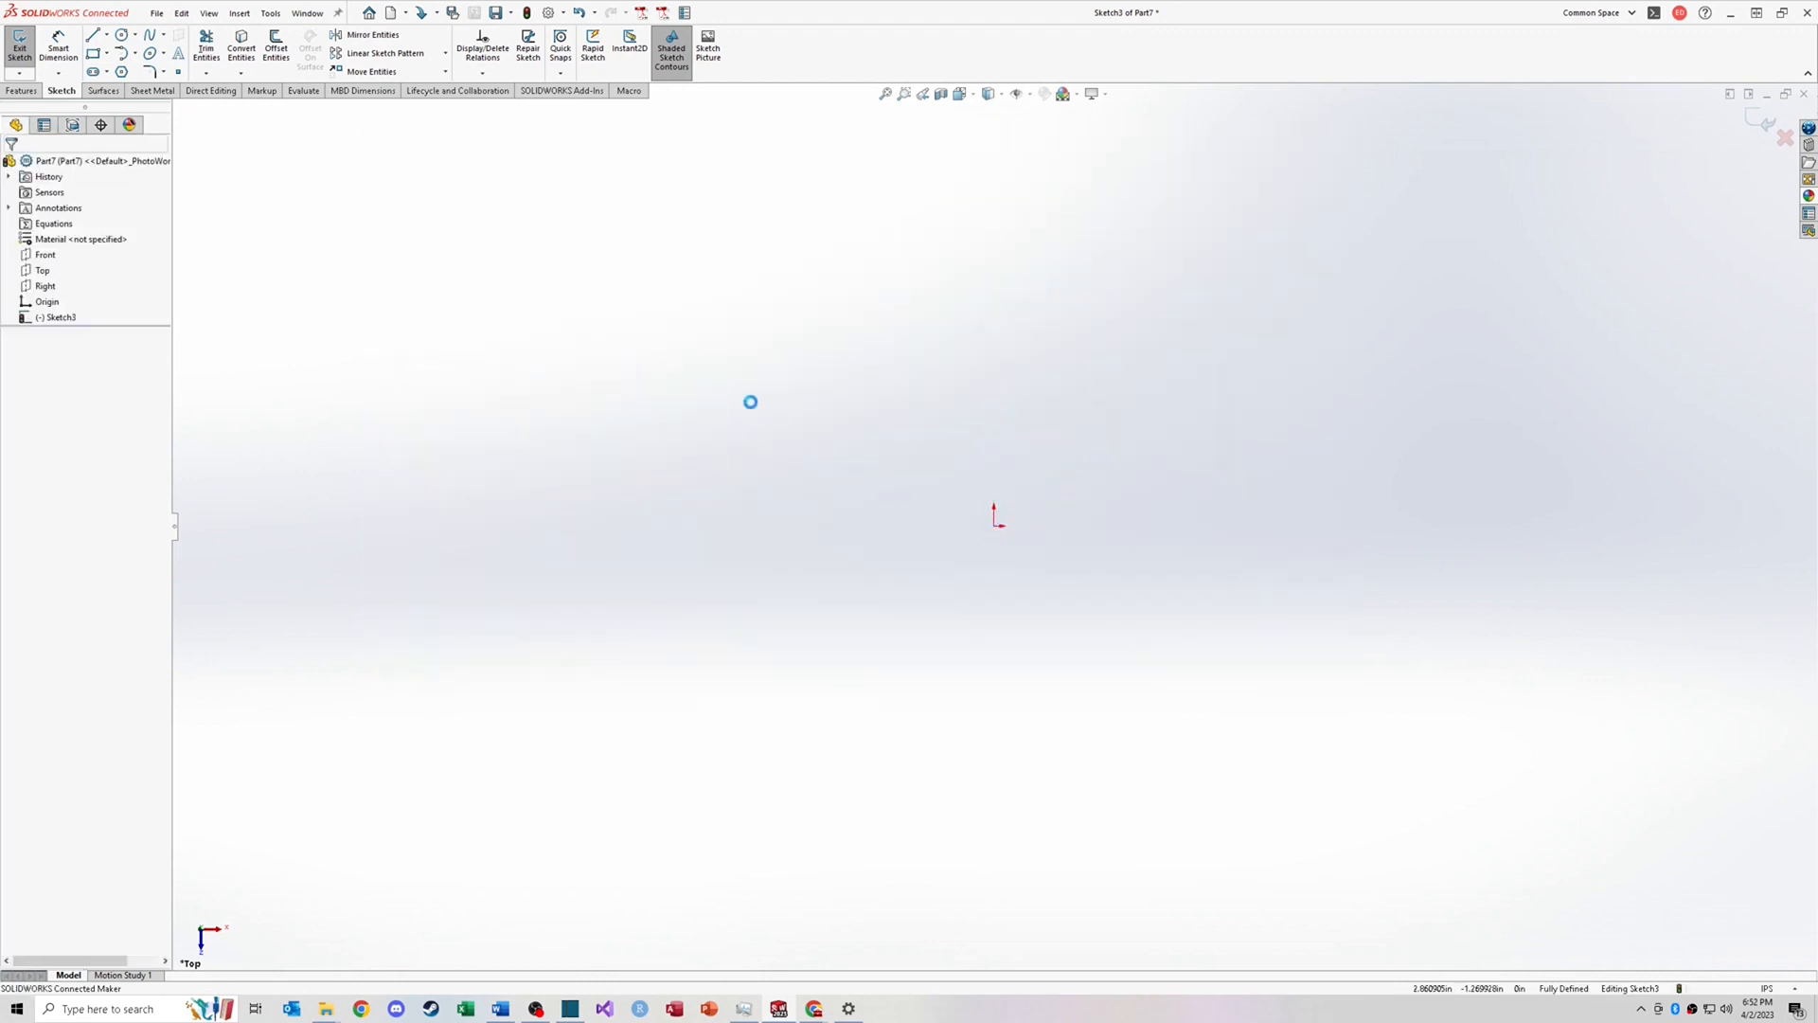
Step: Sketch a horizontal Midpoint Line centered on the origin
{"action": "left_click", "coordinate": [95, 35]}
{"action": "left_click", "coordinate": [107, 35]}
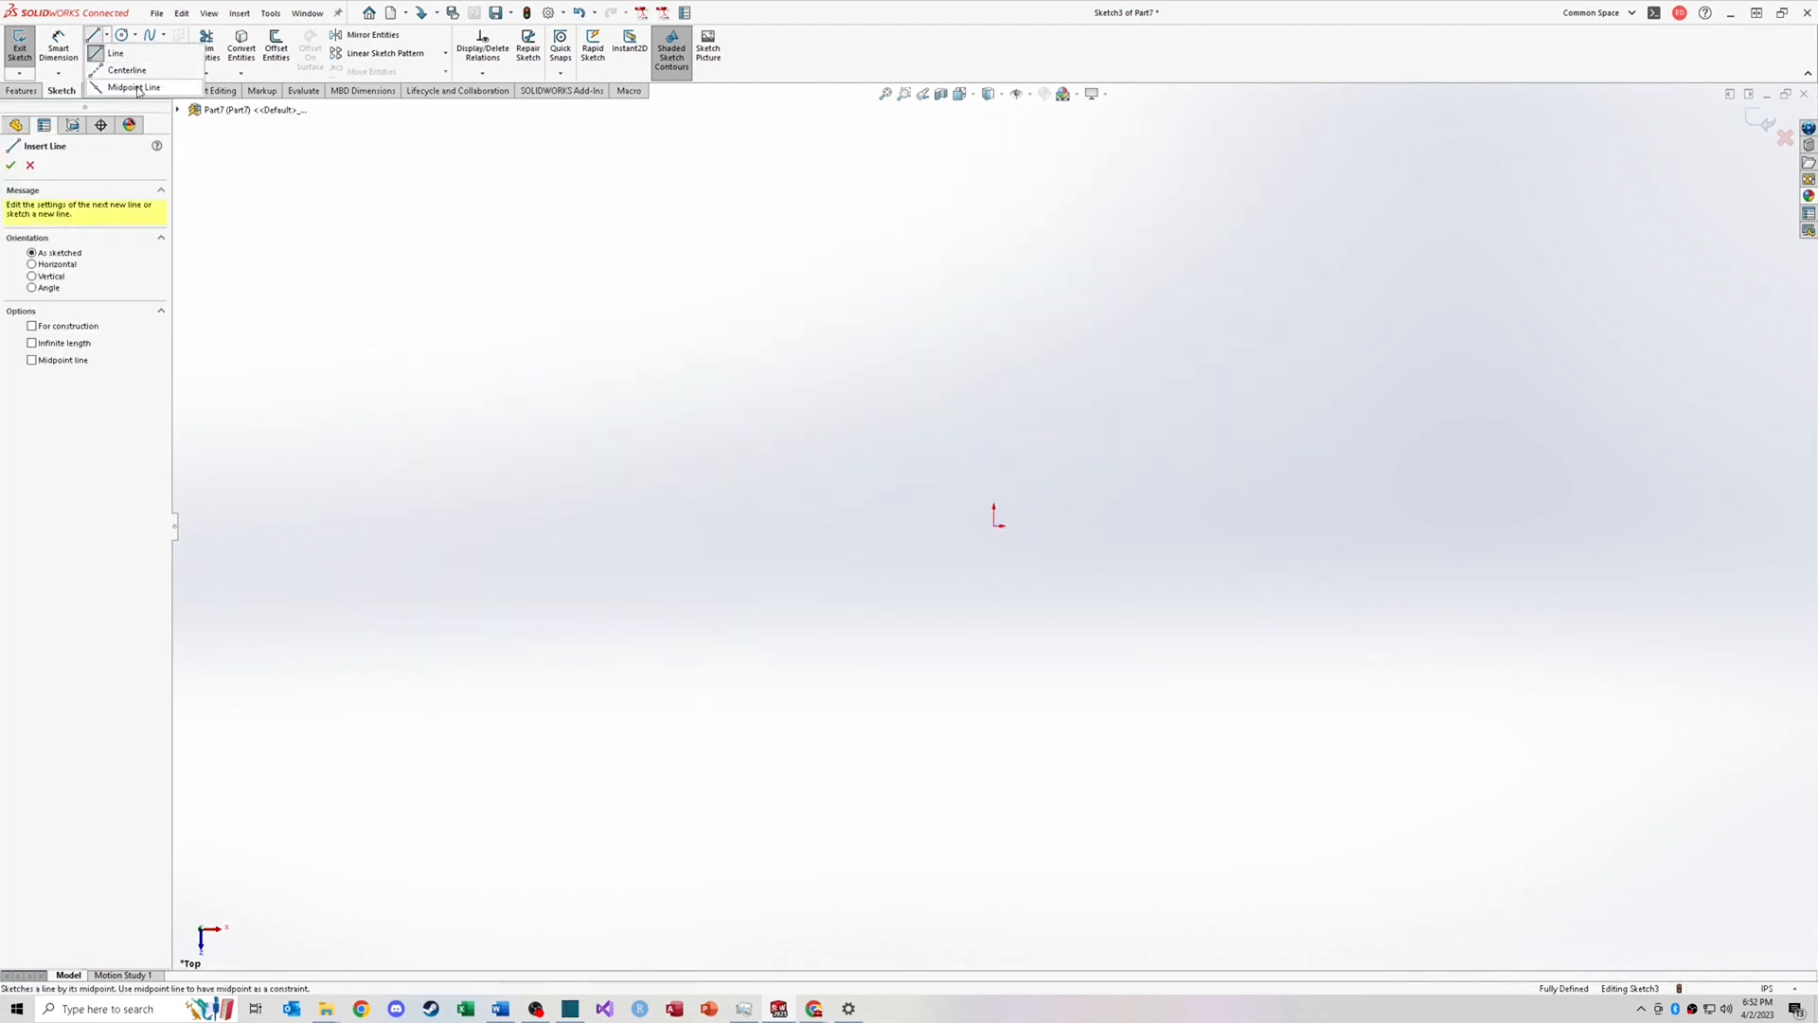
{"action": "left_click", "coordinate": [132, 87]}
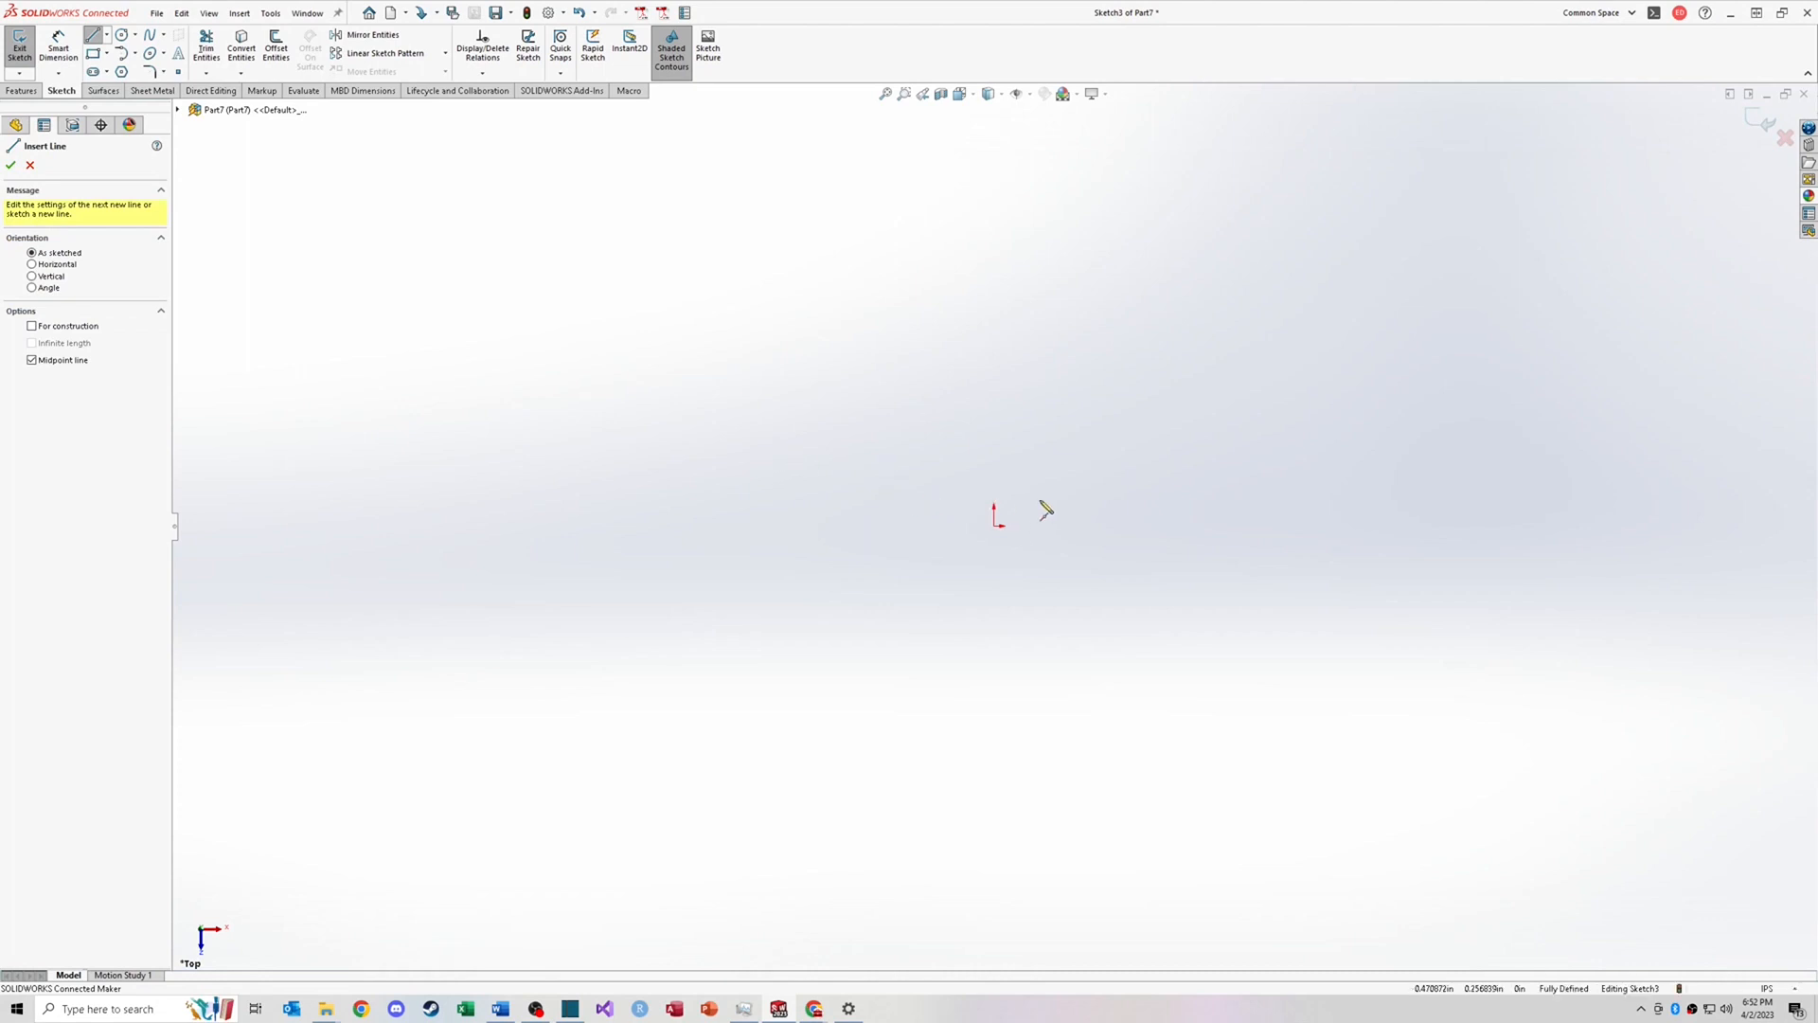
{"action": "left_click", "coordinate": [994, 527]}
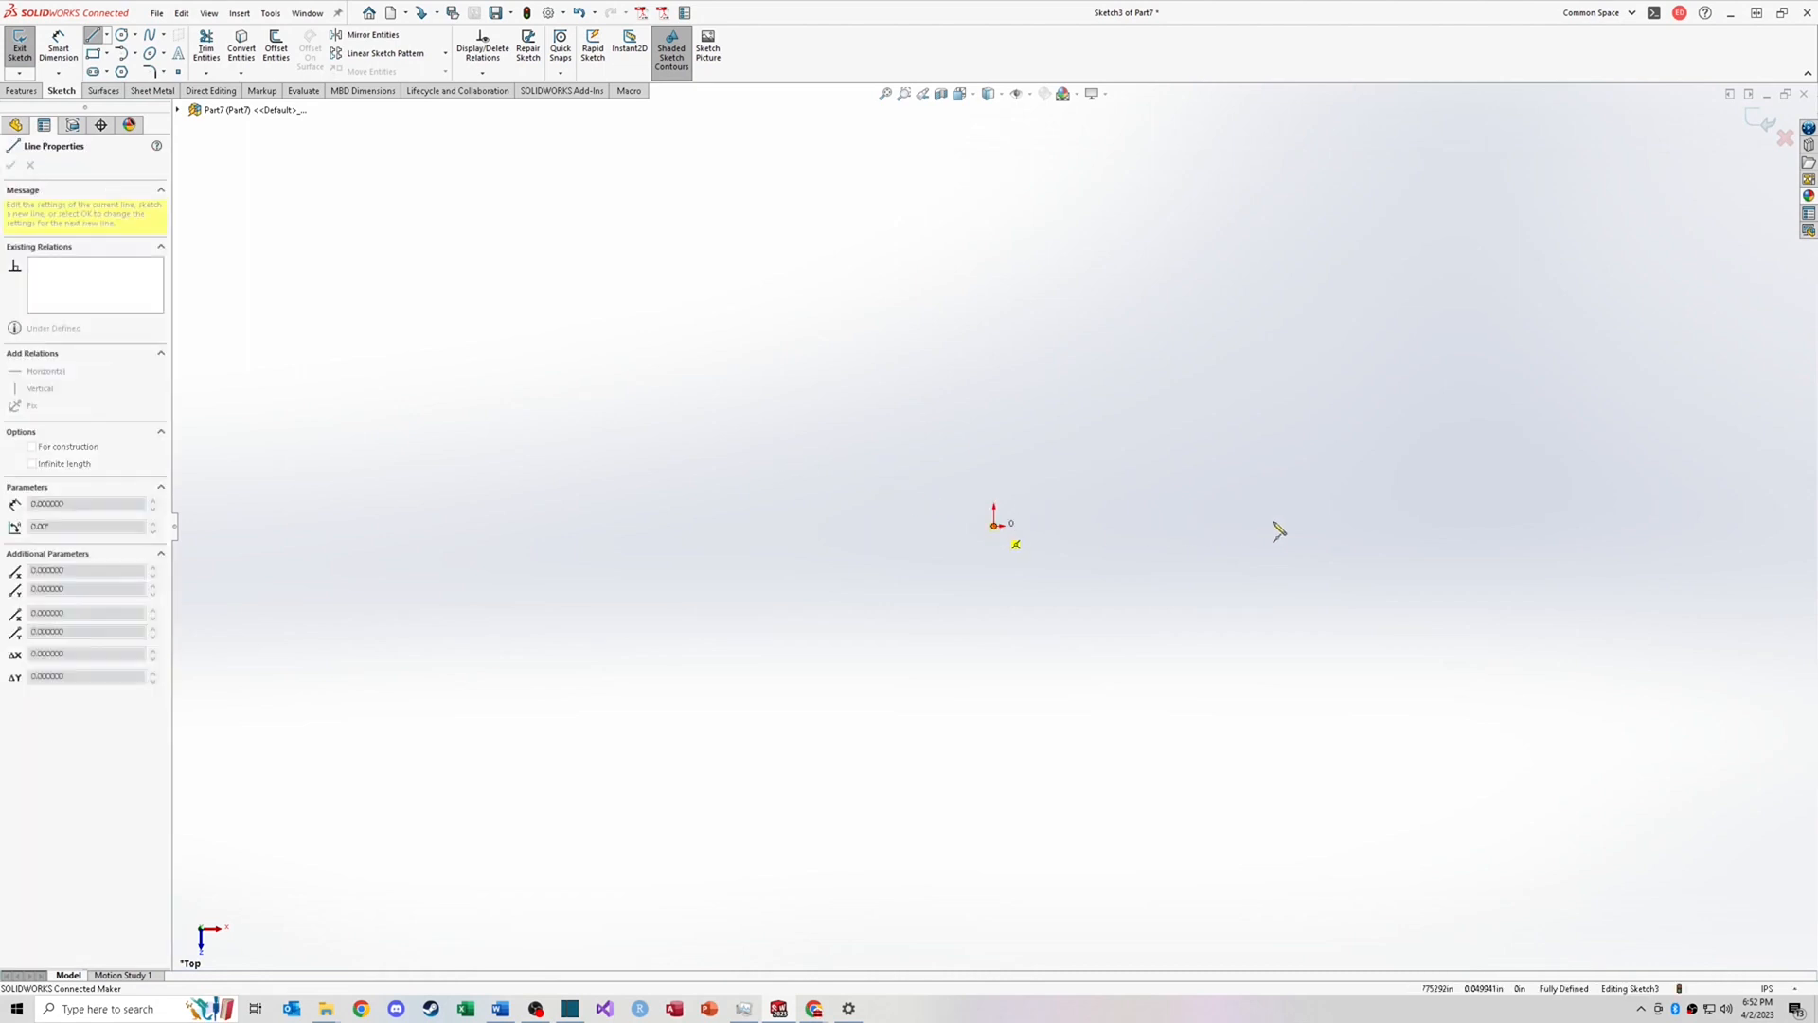
{"action": "left_click", "coordinate": [1356, 525]}
{"action": "key", "text": "Escape"}
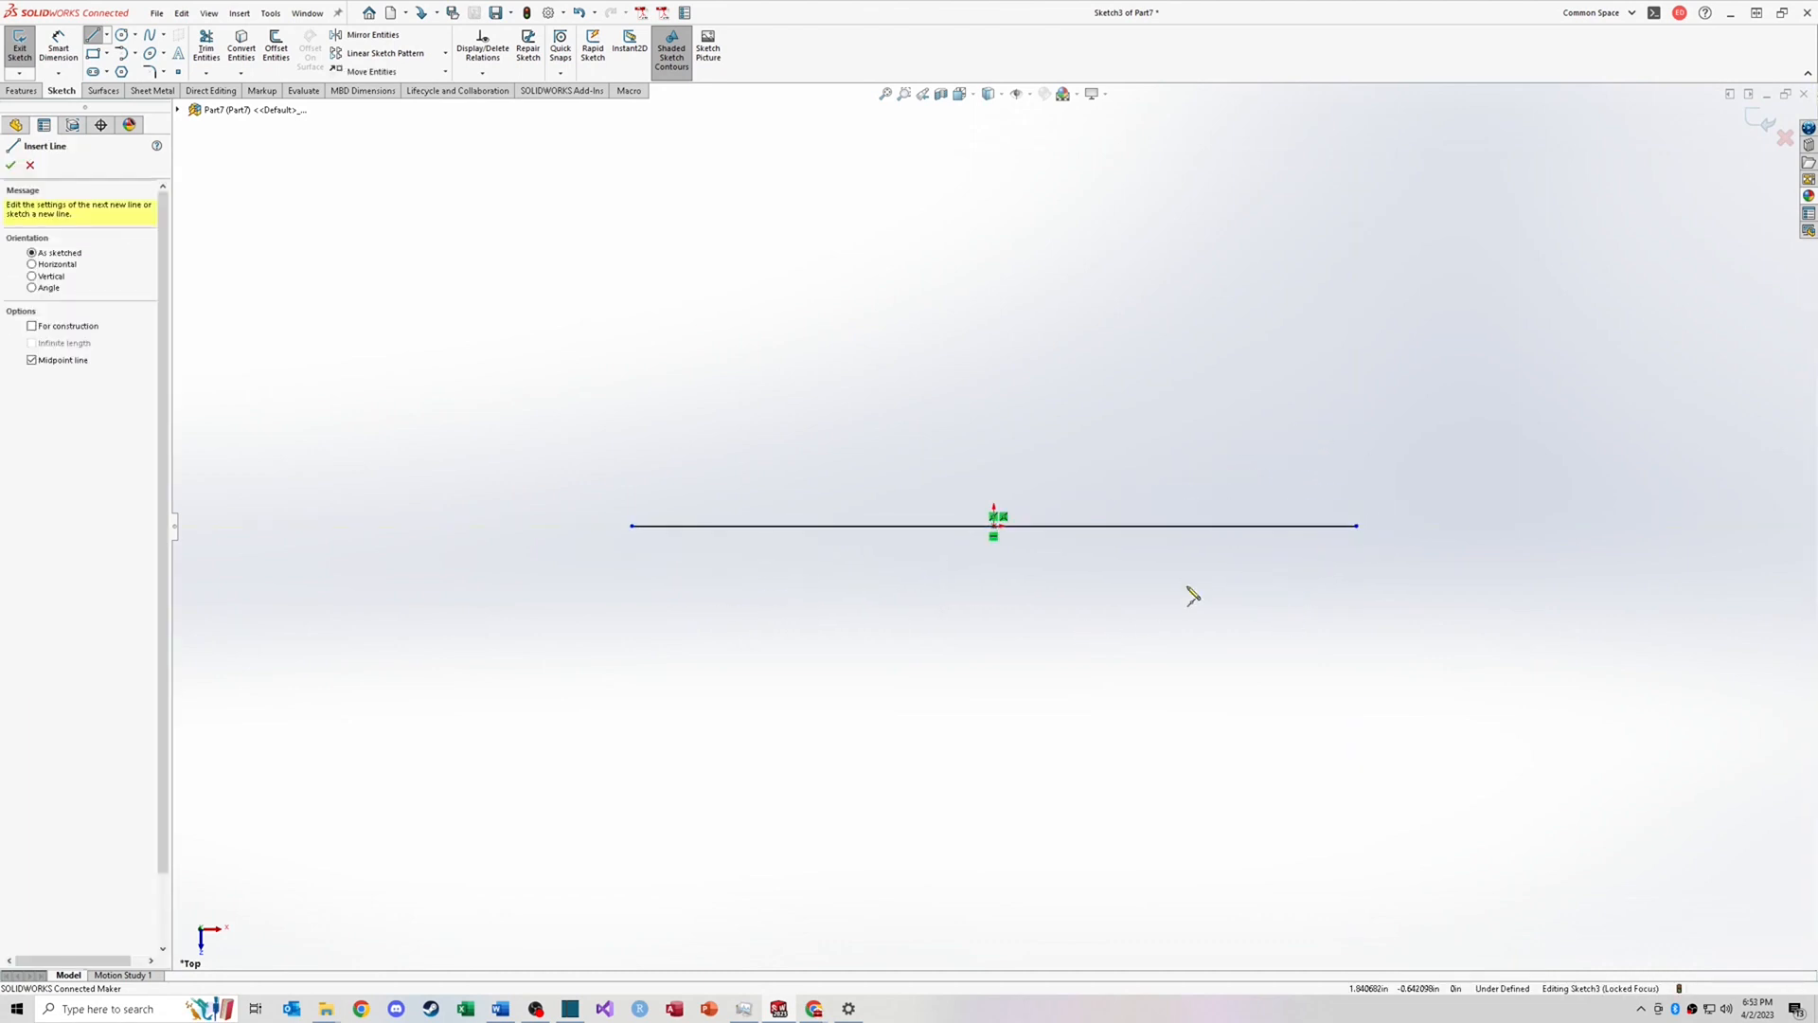
Step: Drag the midpoint line's left endpoint inward to shorten it symmetrically
{"action": "key", "text": "Escape"}
{"action": "left_click_drag", "start_coordinate": [635, 532], "coordinate": [780, 530]}
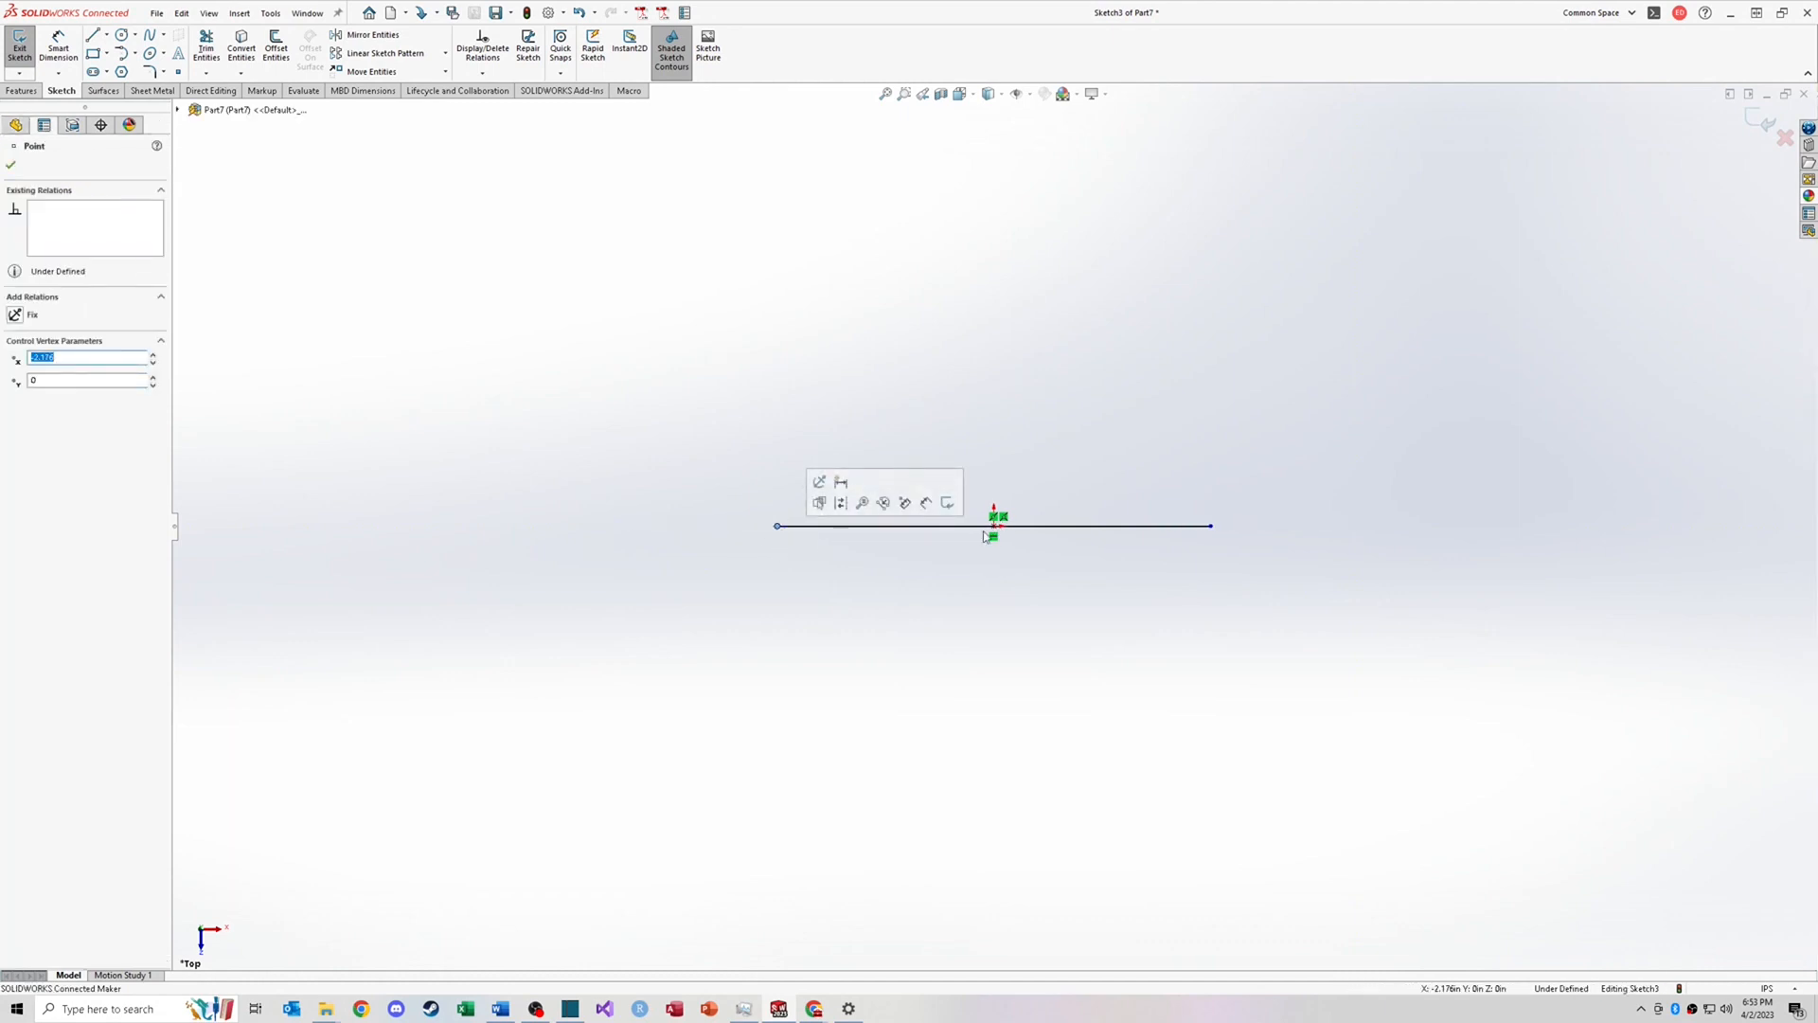
{"action": "key", "text": "Escape"}
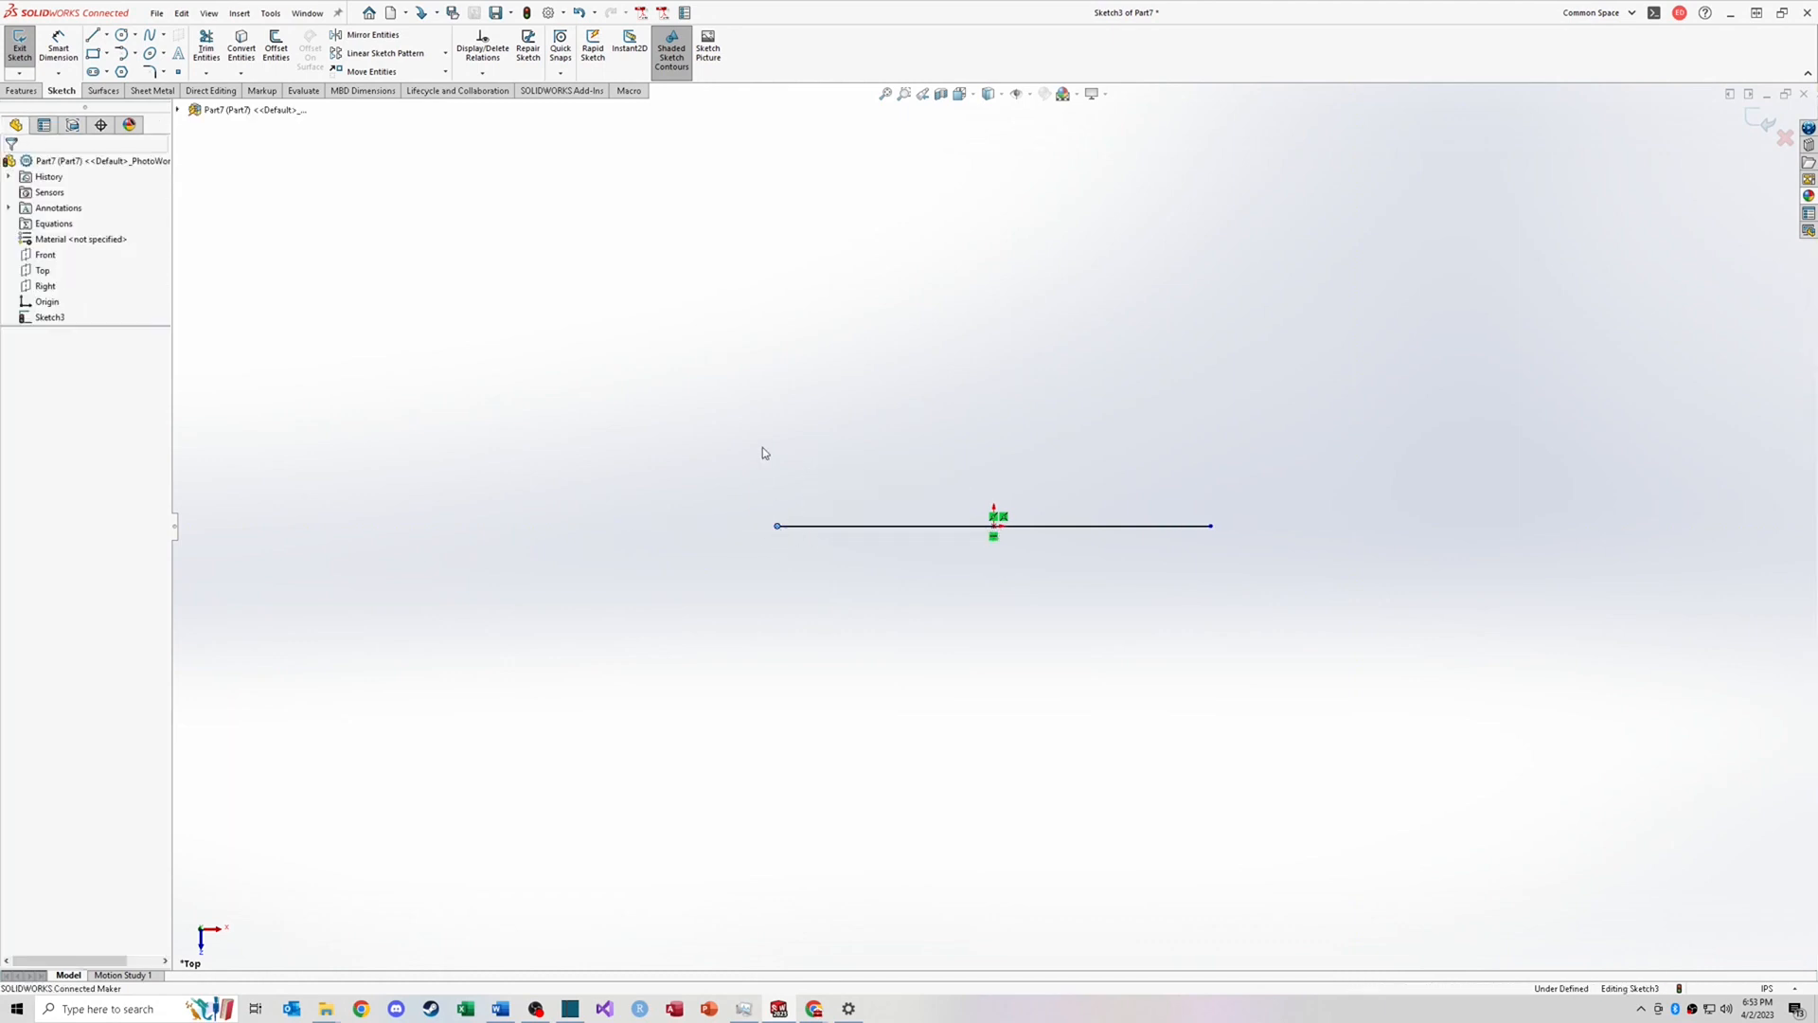
Step: Sketch a horizontal line above the midpoint line using the Horizontal orientation, with construction and midpoint options off
{"action": "key", "text": "l"}
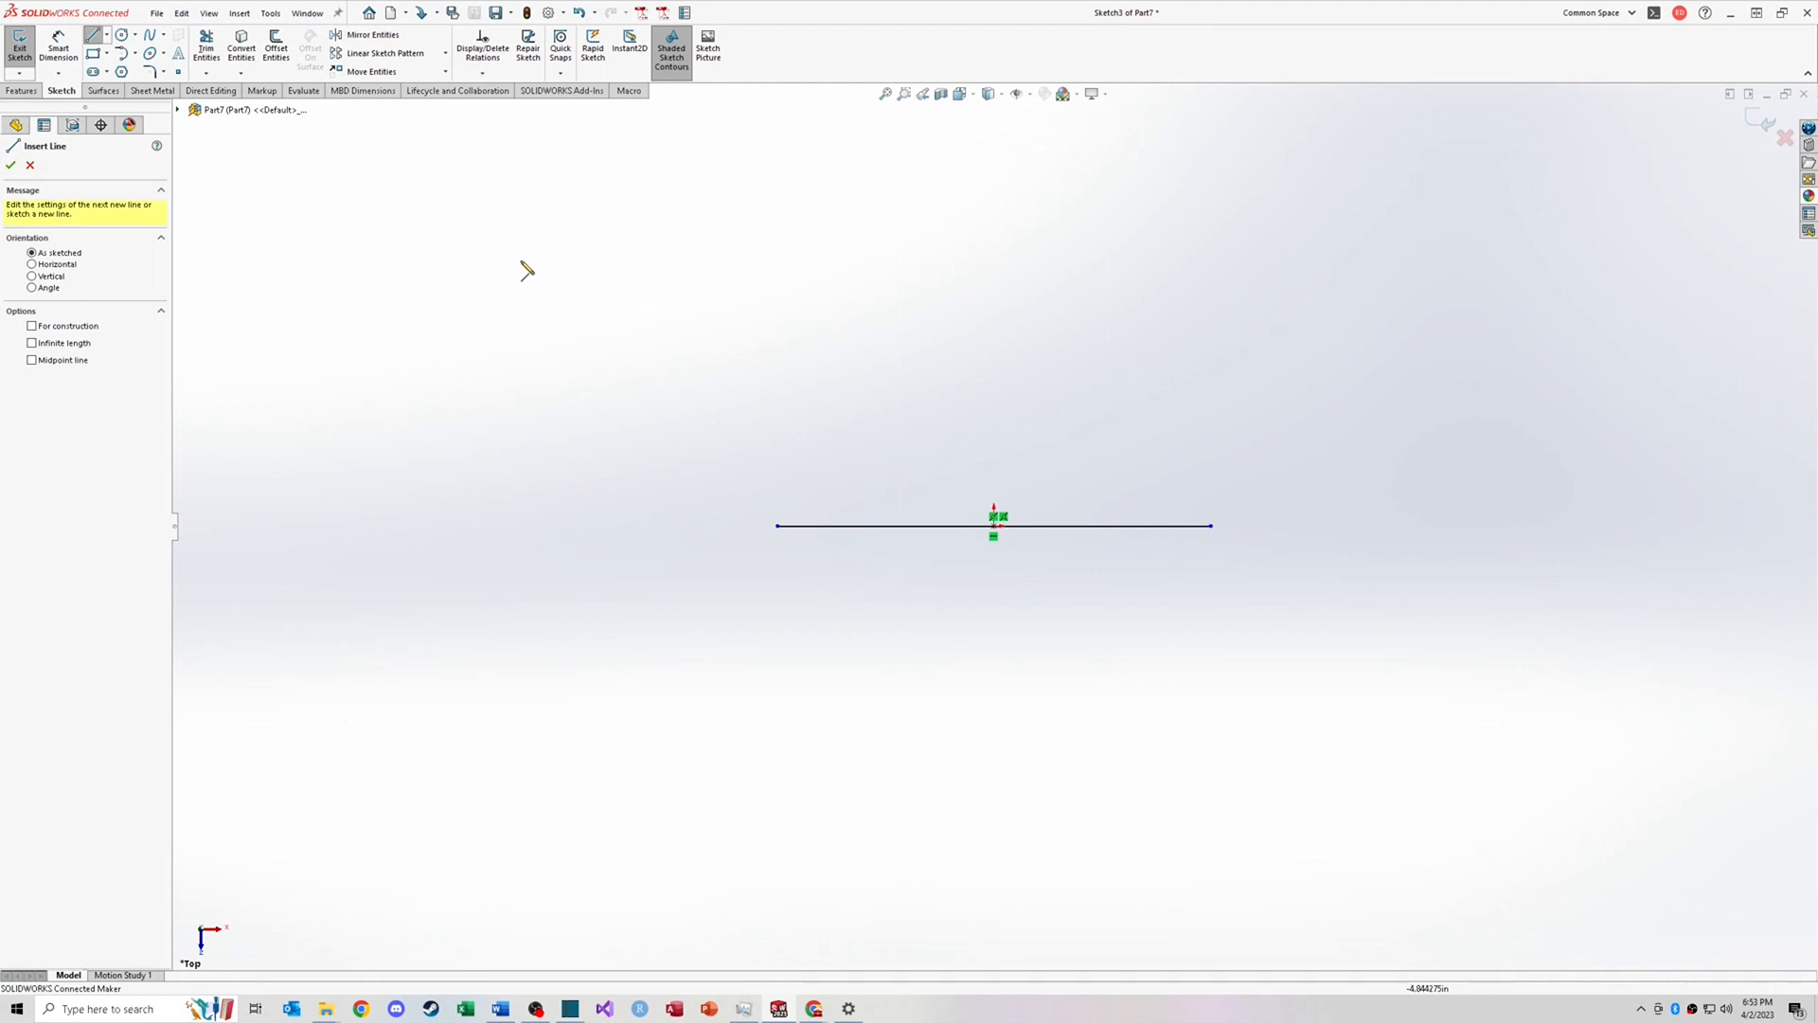
{"action": "left_click", "coordinate": [33, 360]}
{"action": "left_click", "coordinate": [33, 362]}
{"action": "left_click", "coordinate": [55, 326]}
{"action": "left_click", "coordinate": [32, 265]}
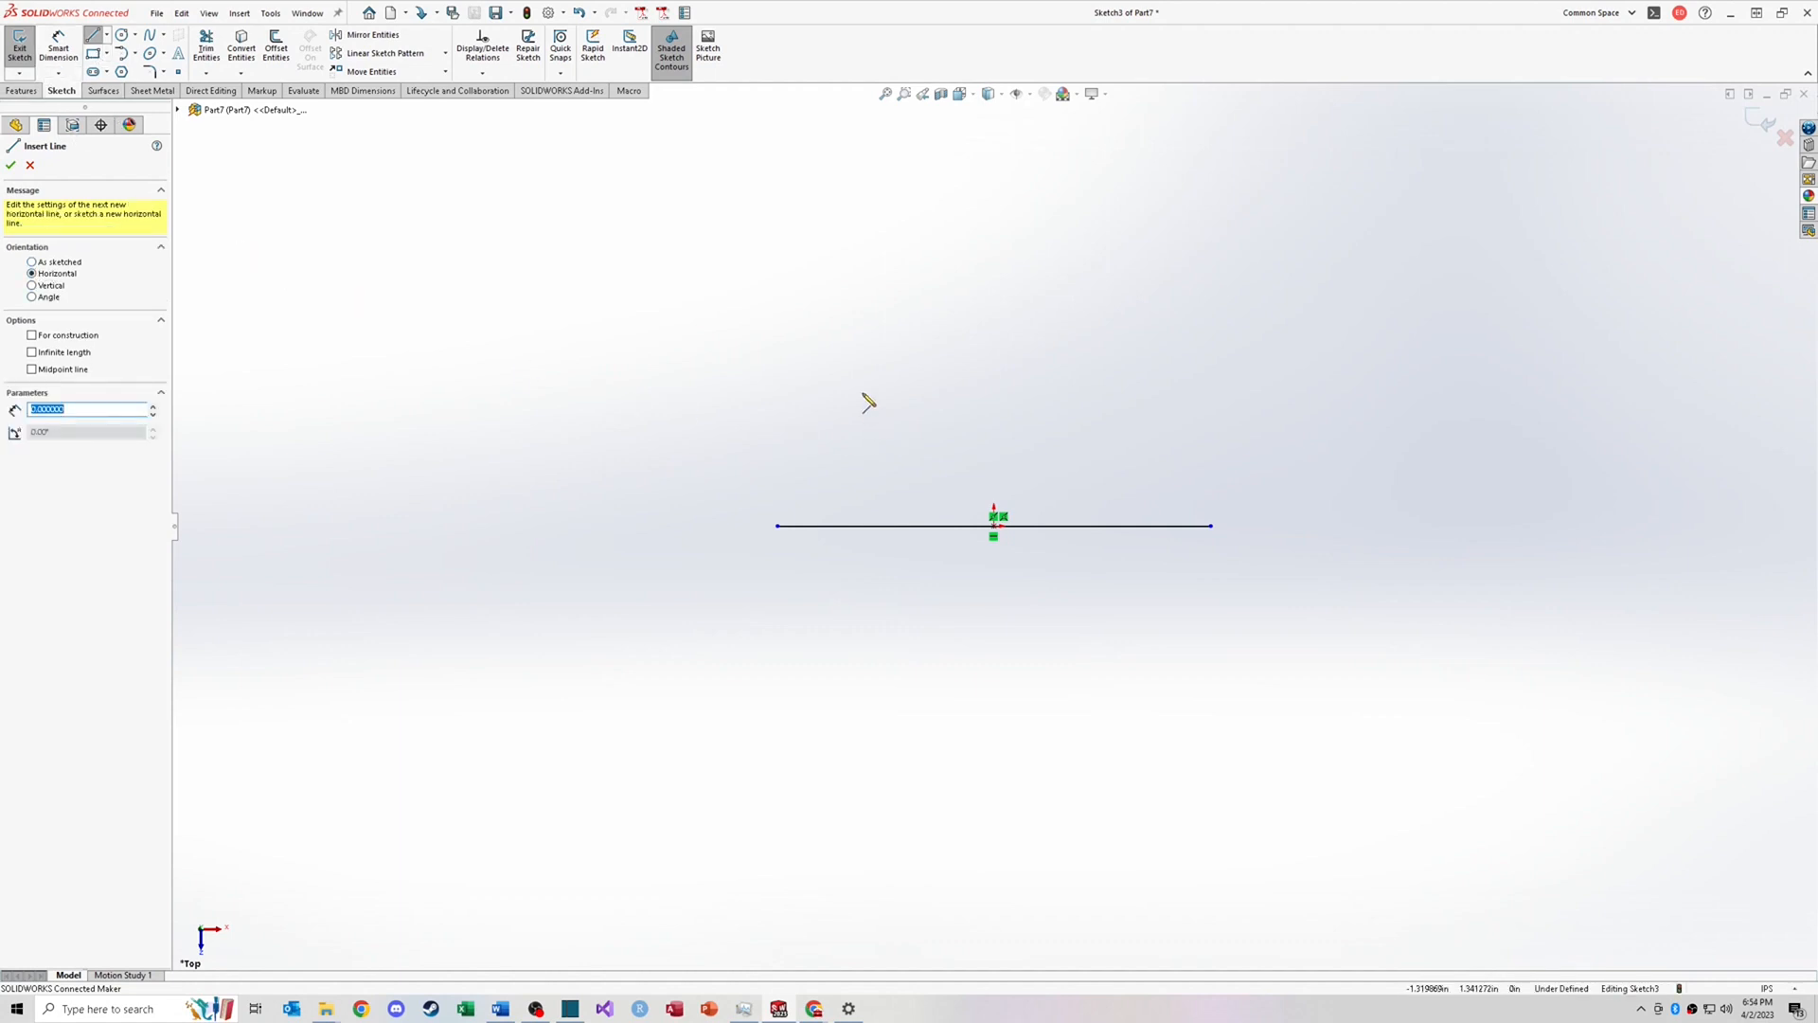
{"action": "left_click", "coordinate": [863, 393]}
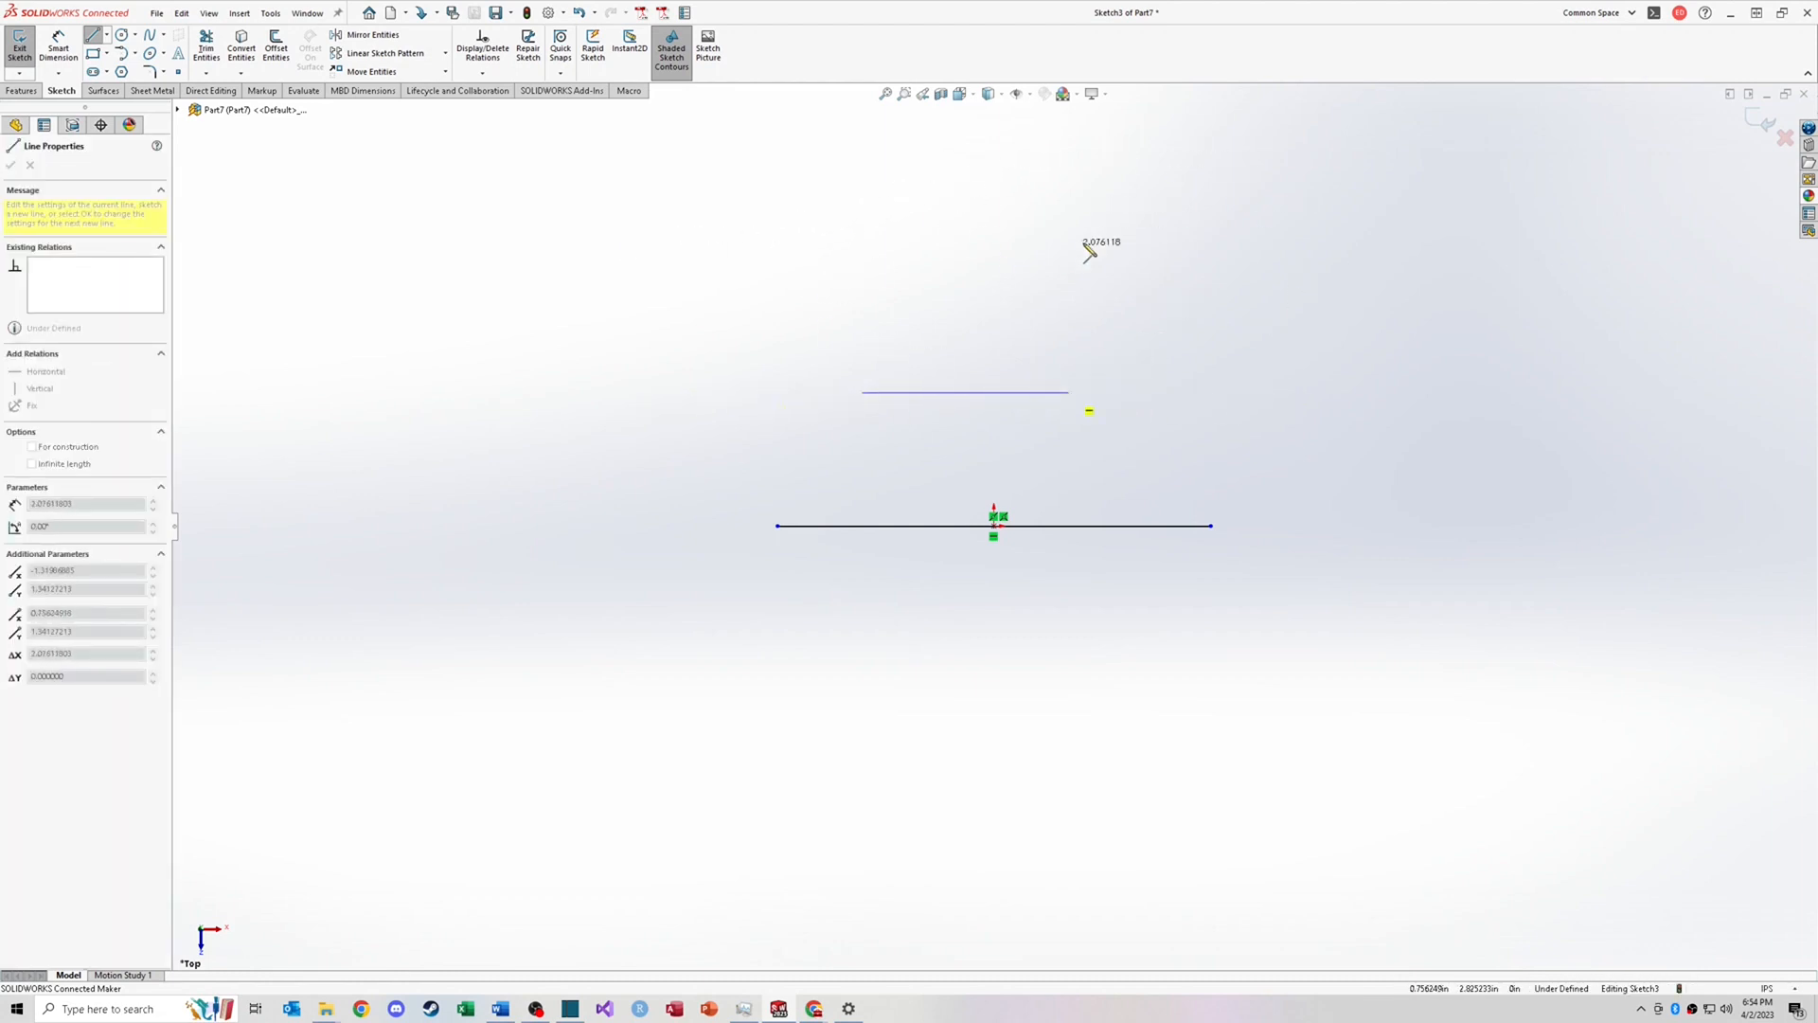
{"action": "double_click", "coordinate": [1112, 392]}
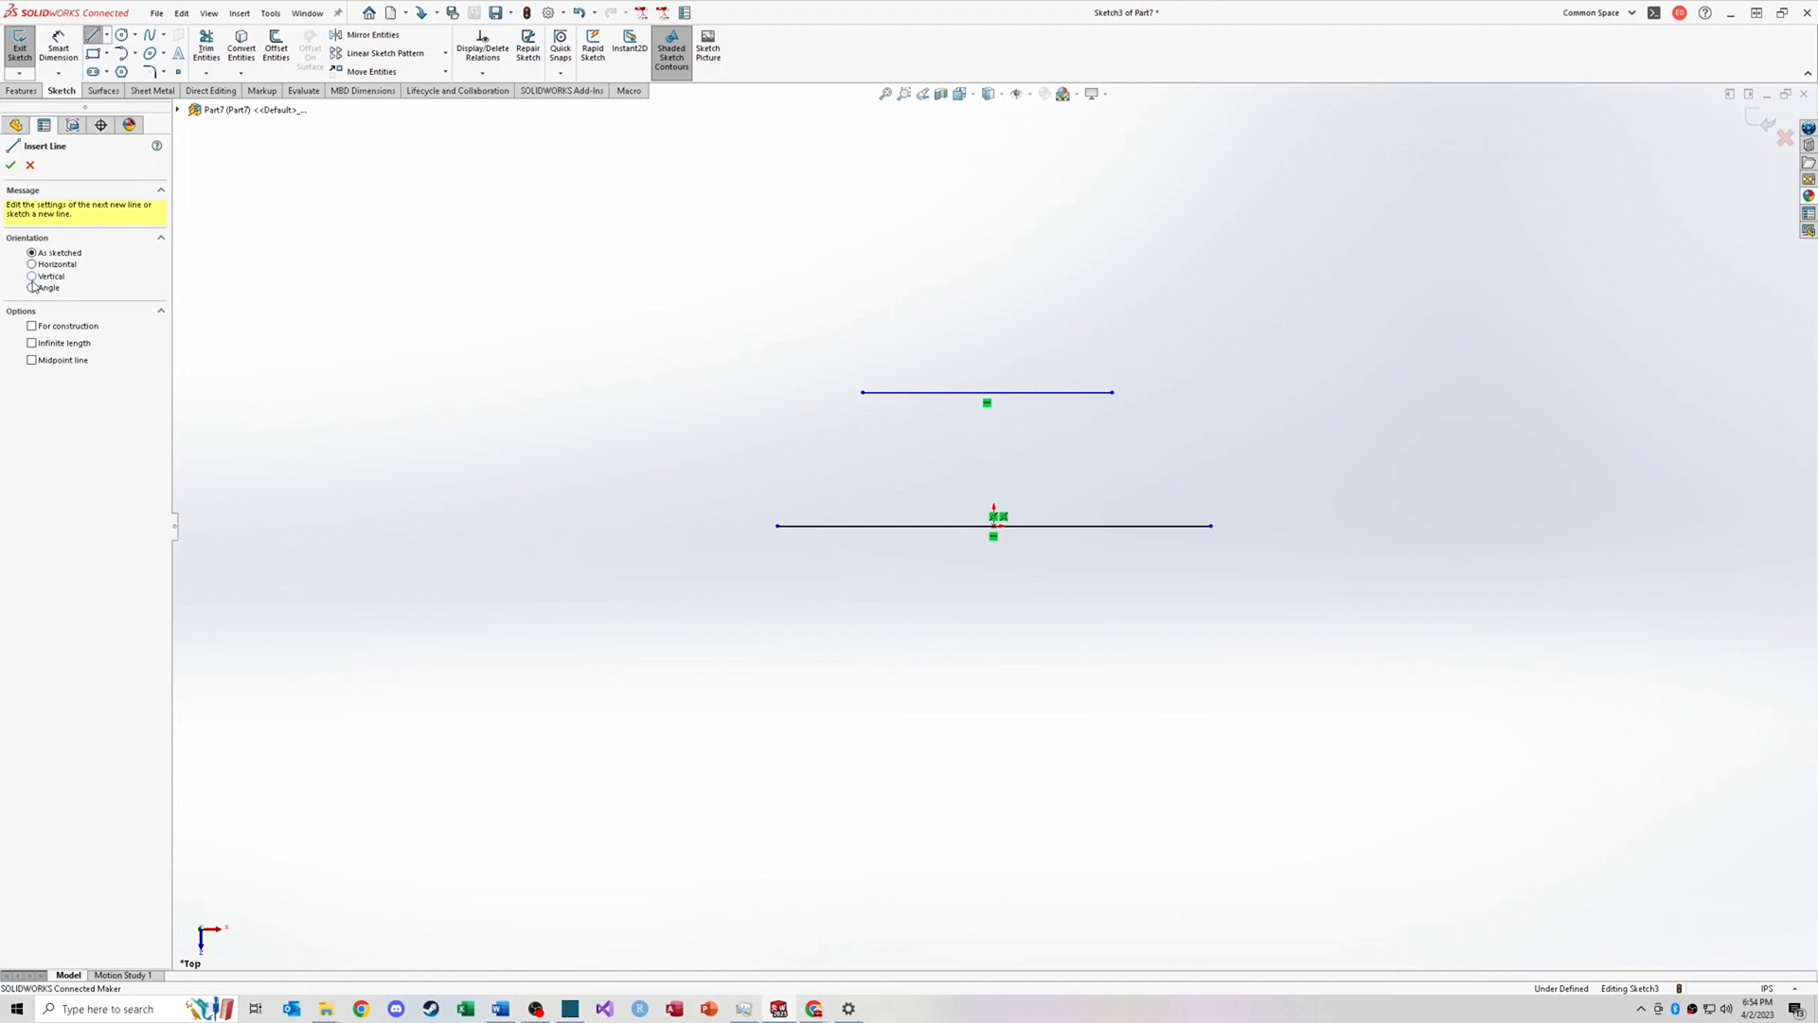
Step: Switch the line orientation option to Angle
{"action": "left_click", "coordinate": [32, 288]}
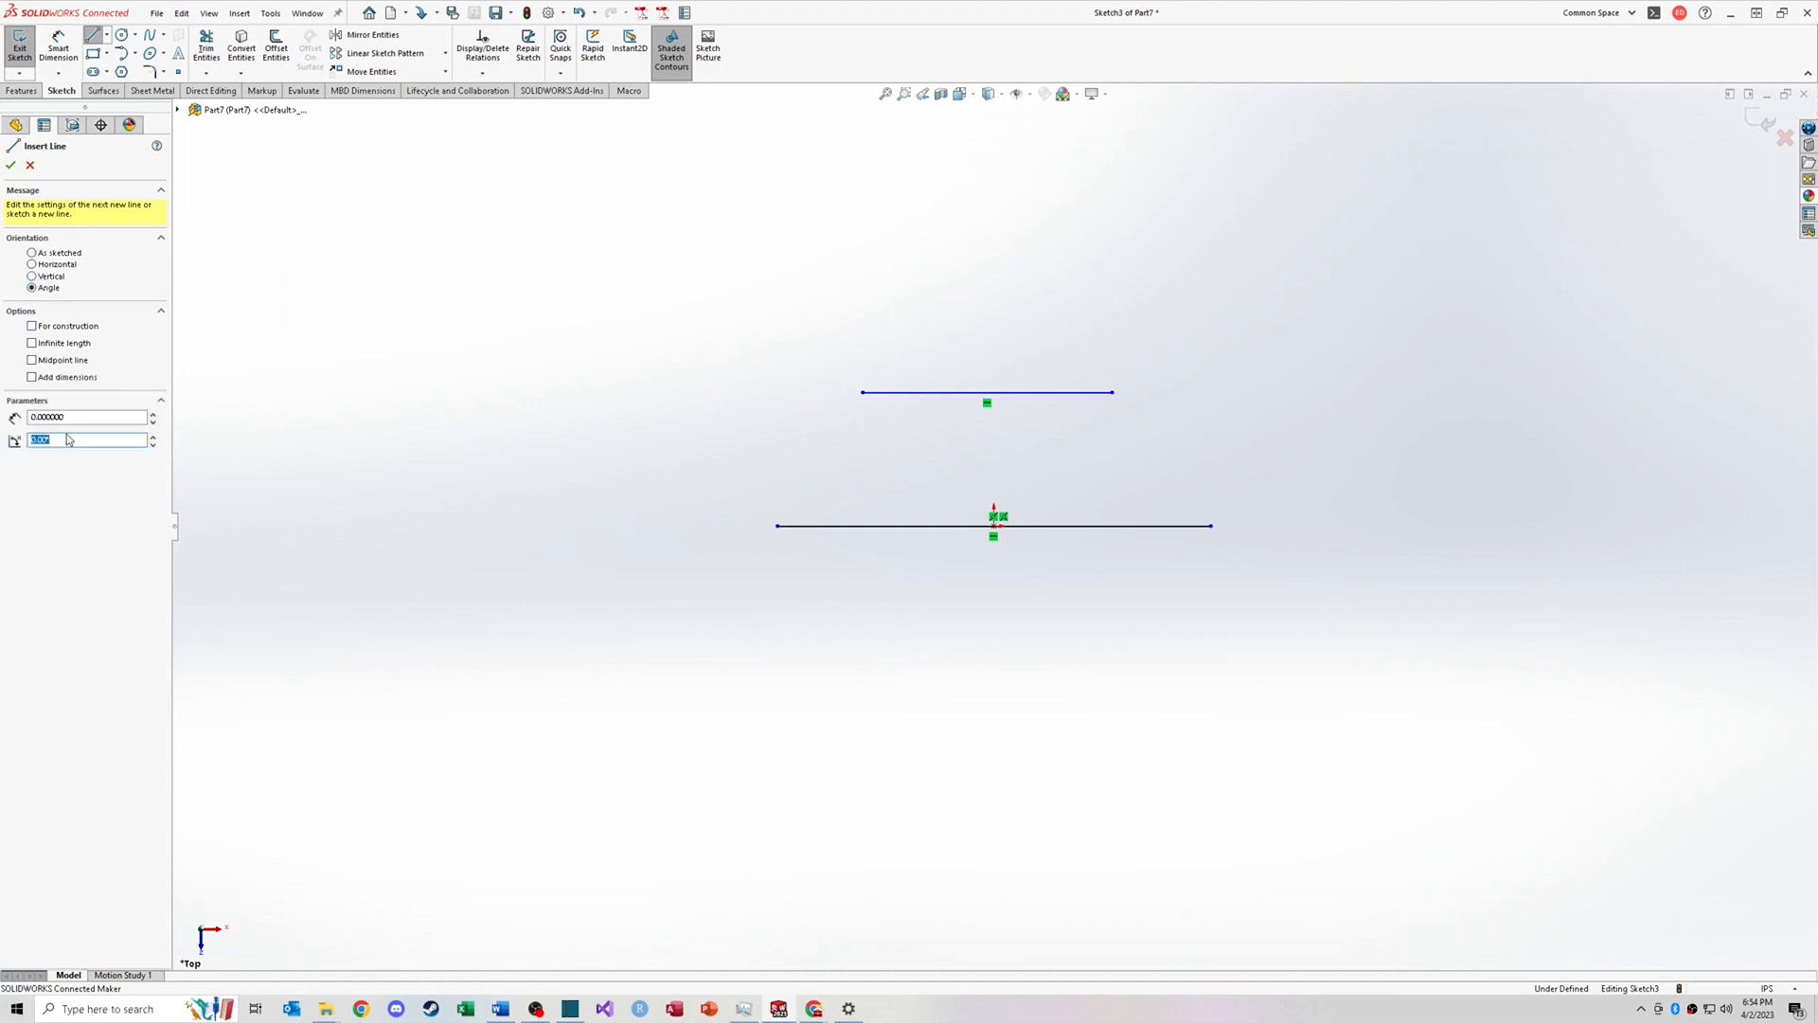
{"action": "left_click", "coordinate": [484, 430]}
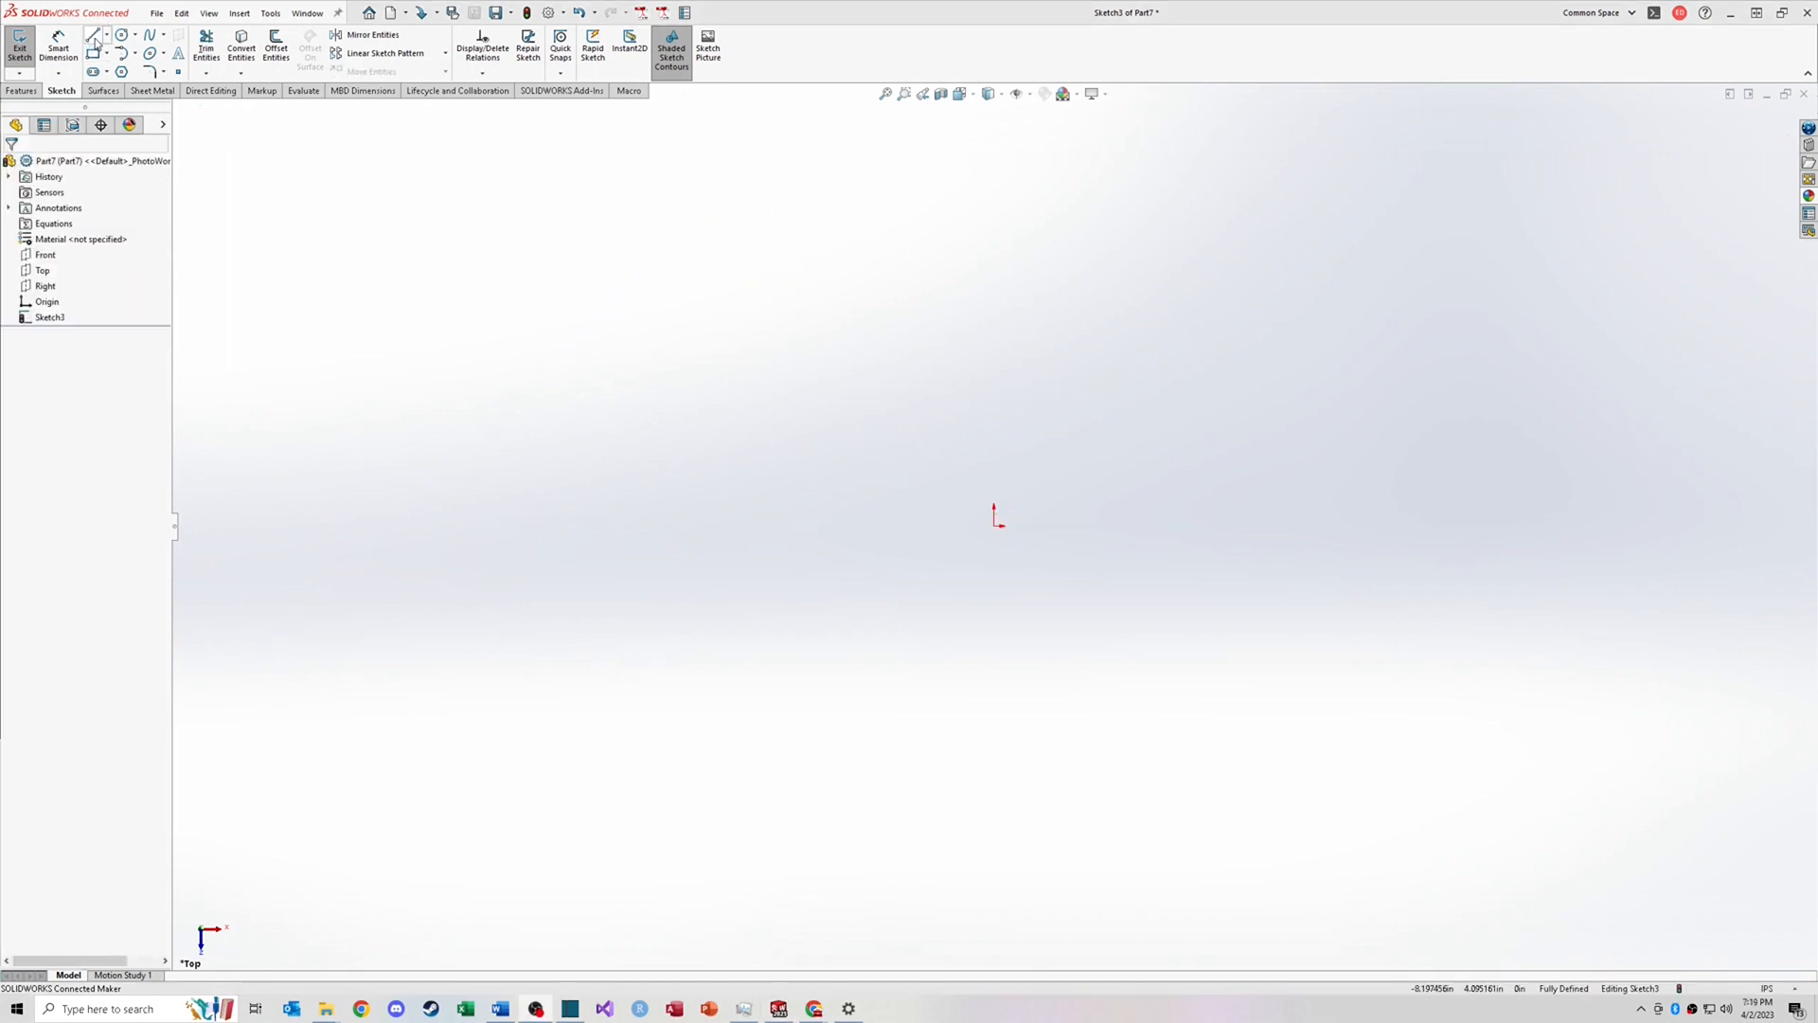
Step: Sketch a closed profile from the origin: a horizontal line, a tangent half-circle arc, and a line back to the origin
{"action": "left_click", "coordinate": [95, 41]}
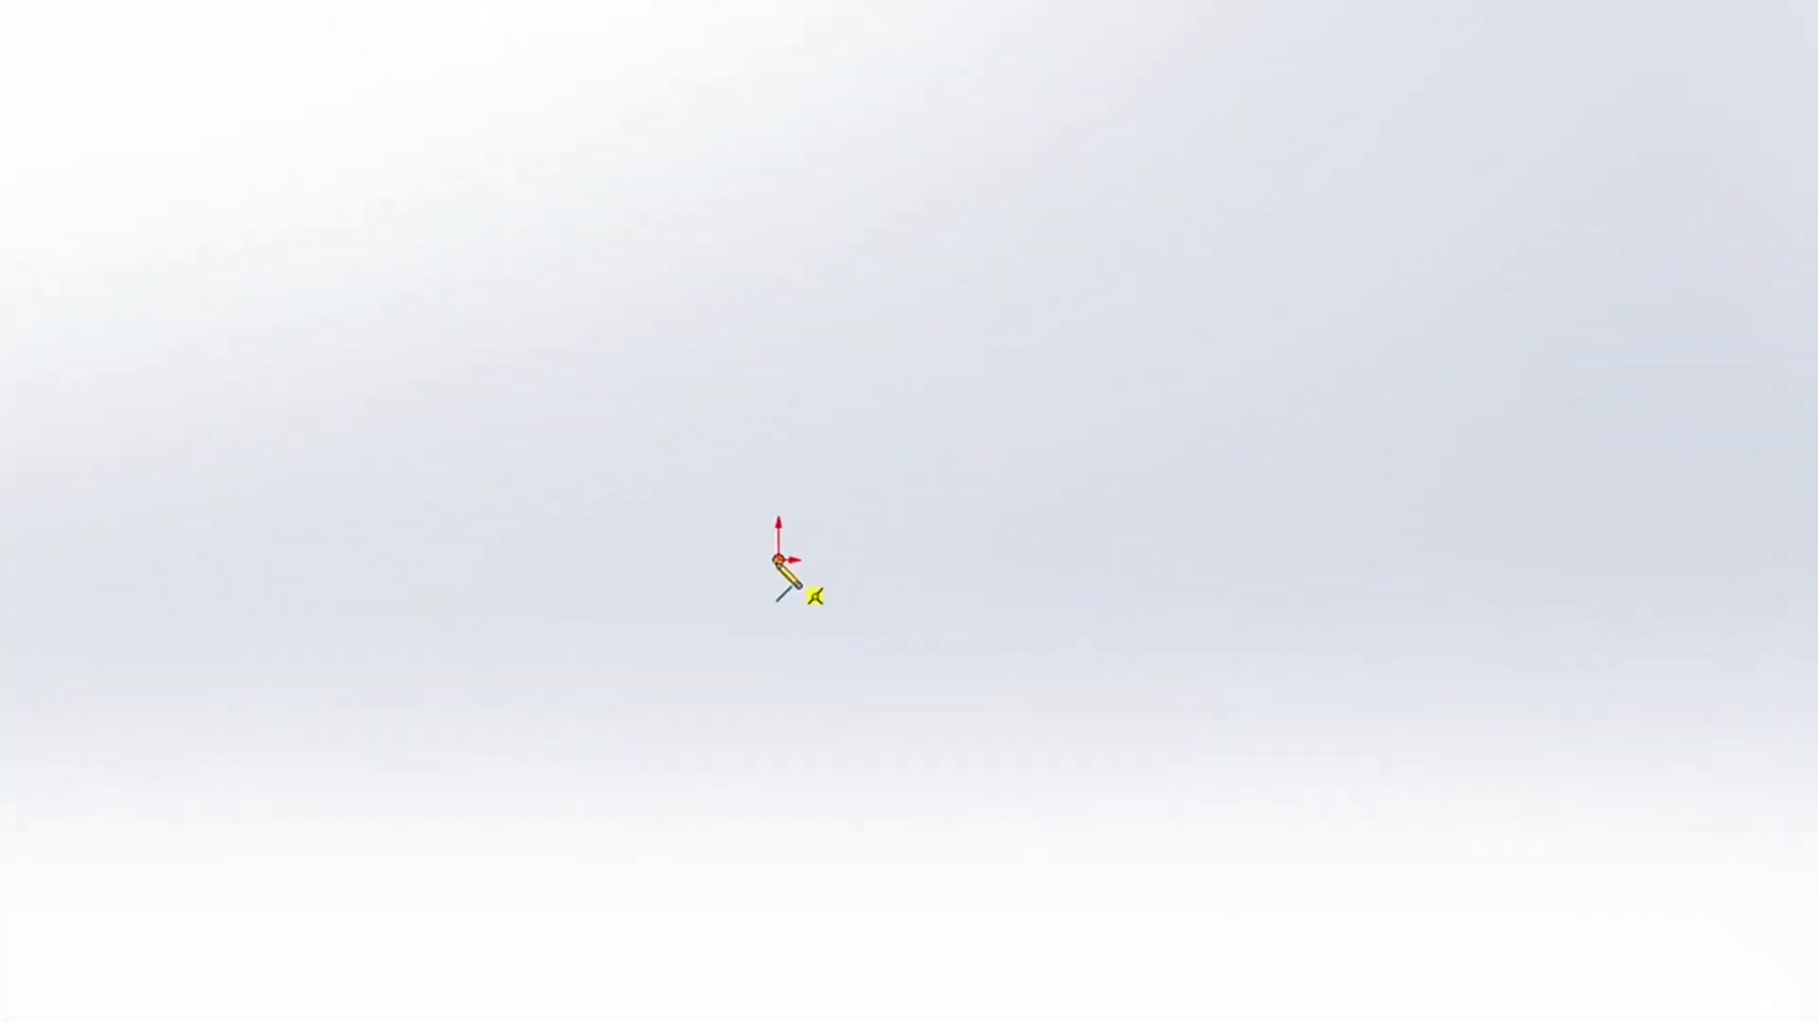
{"action": "left_click", "coordinate": [779, 560]}
{"action": "left_click", "coordinate": [1201, 563]}
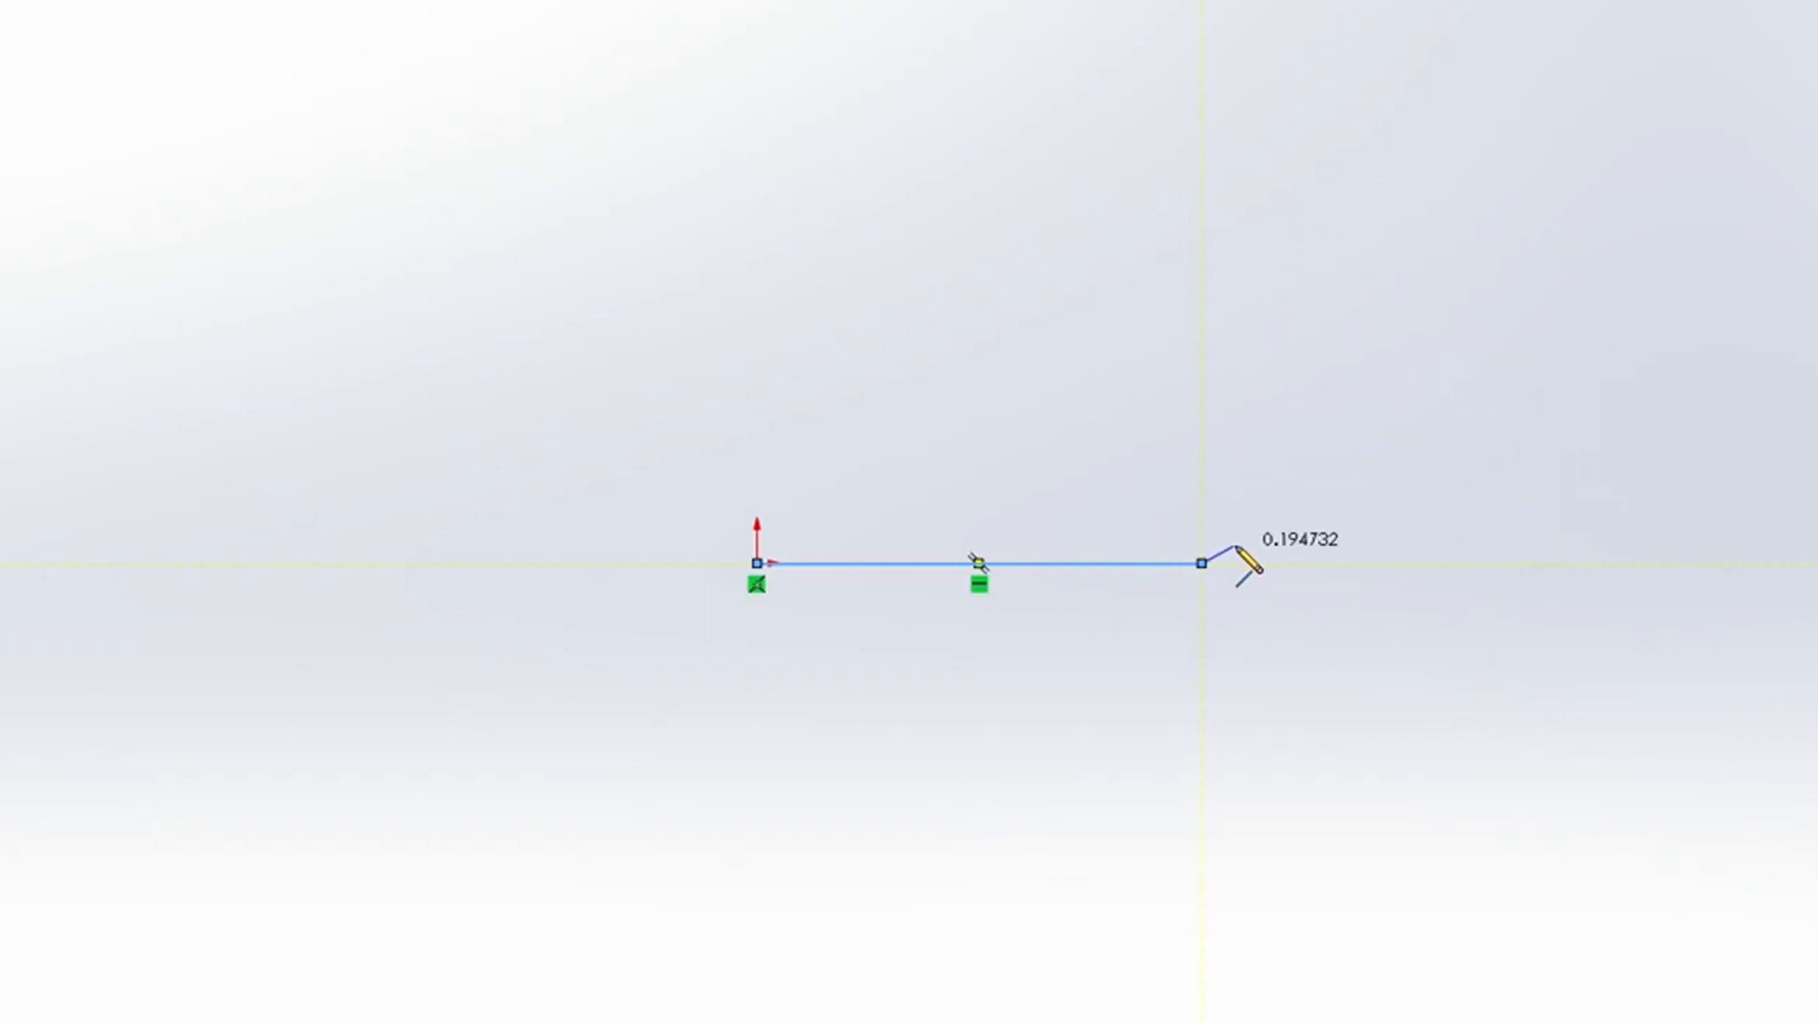
{"action": "left_click", "coordinate": [1201, 563]}
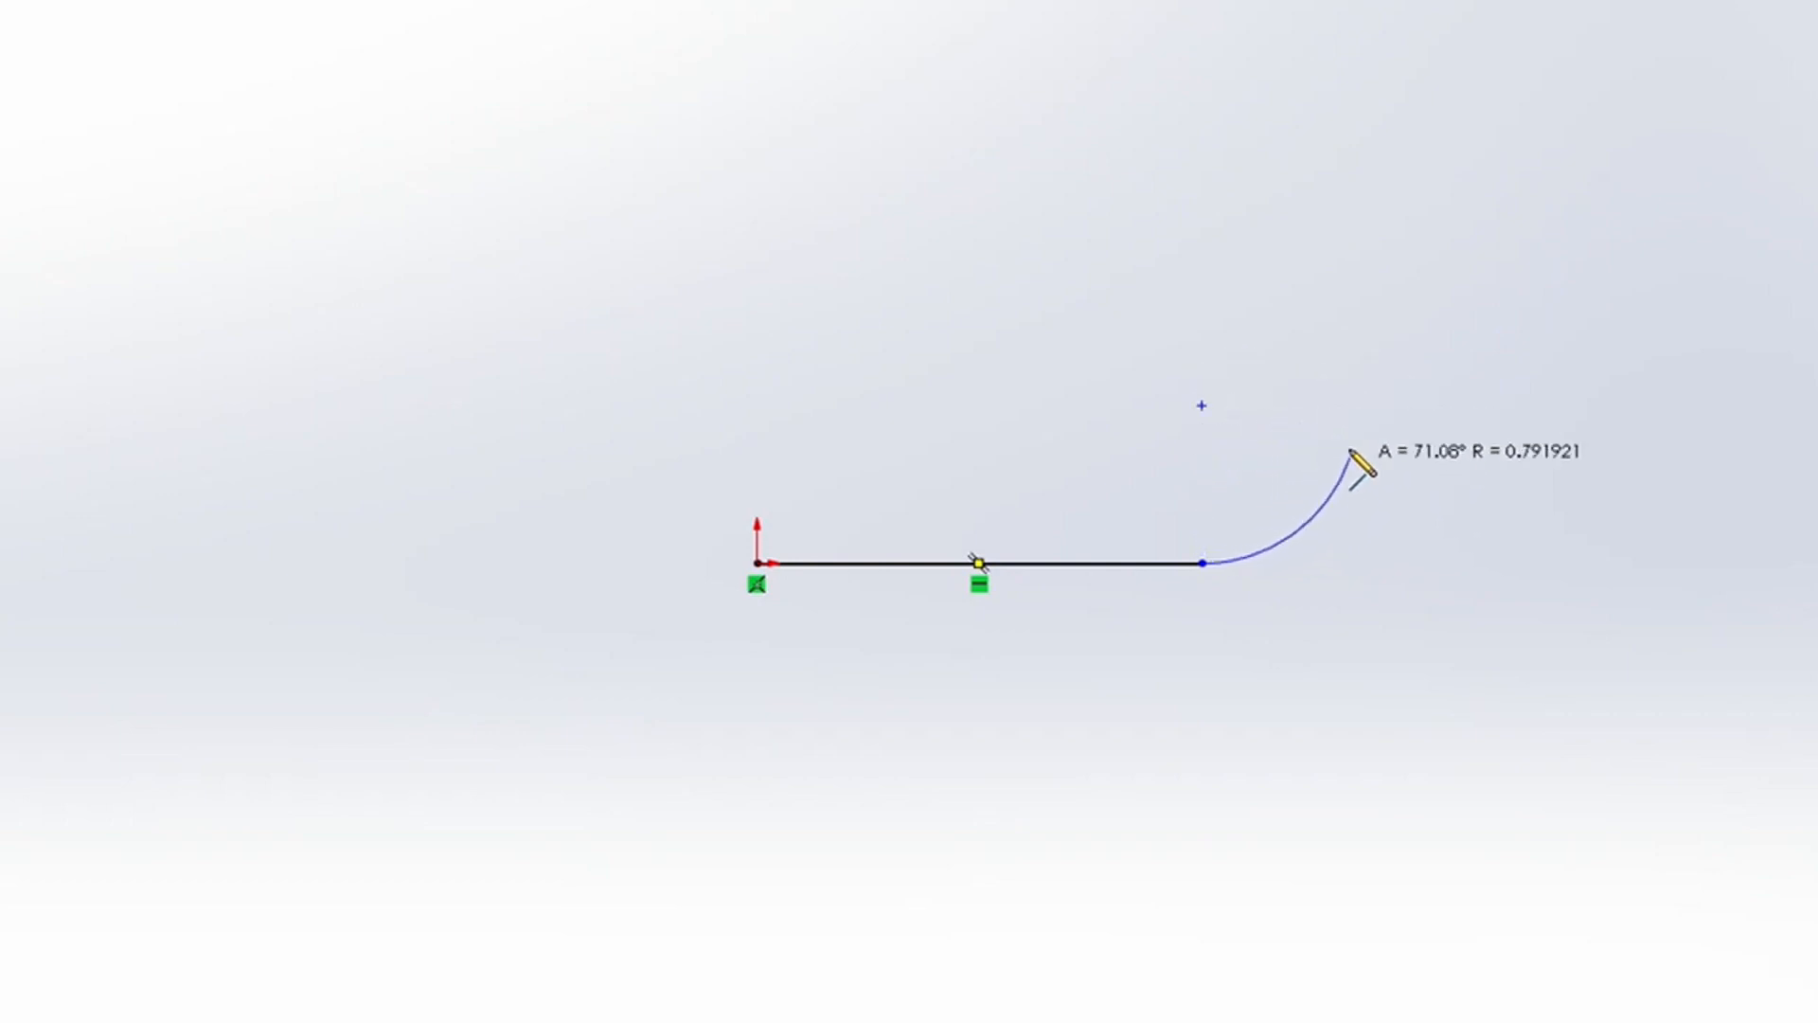
{"action": "left_click", "coordinate": [1202, 406]}
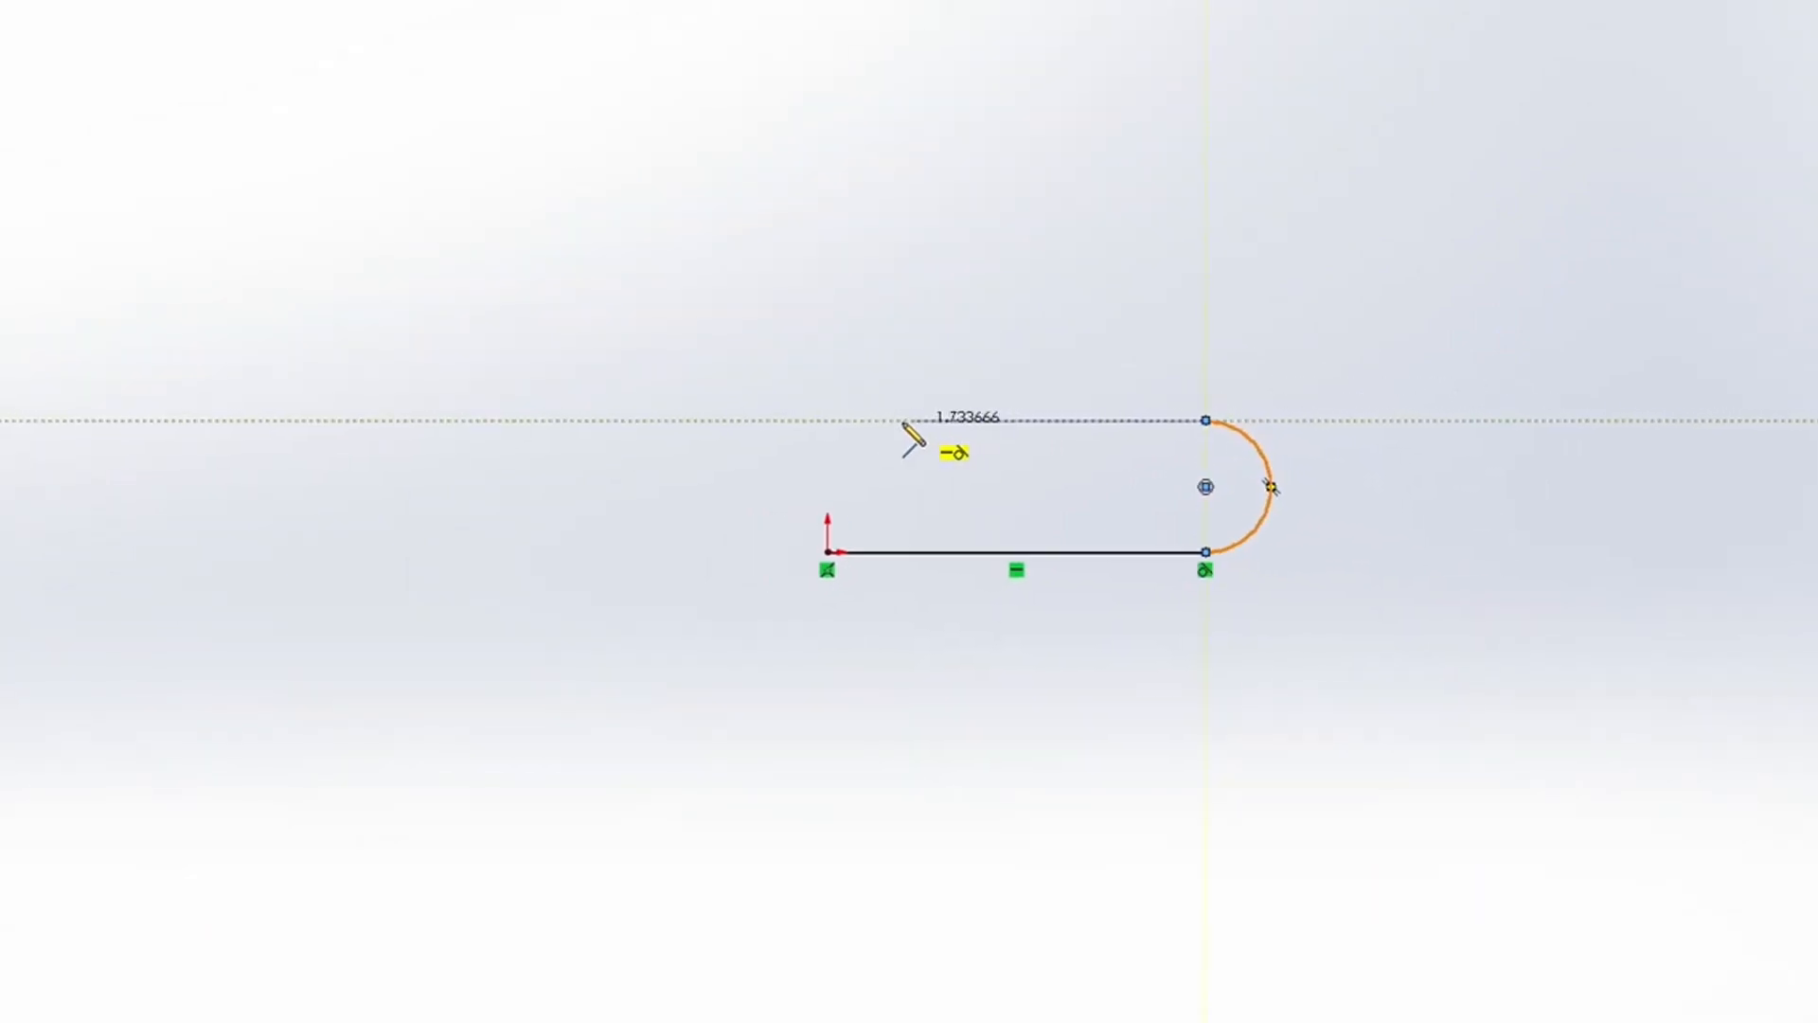
{"action": "left_click", "coordinate": [829, 421]}
{"action": "left_click", "coordinate": [828, 552]}
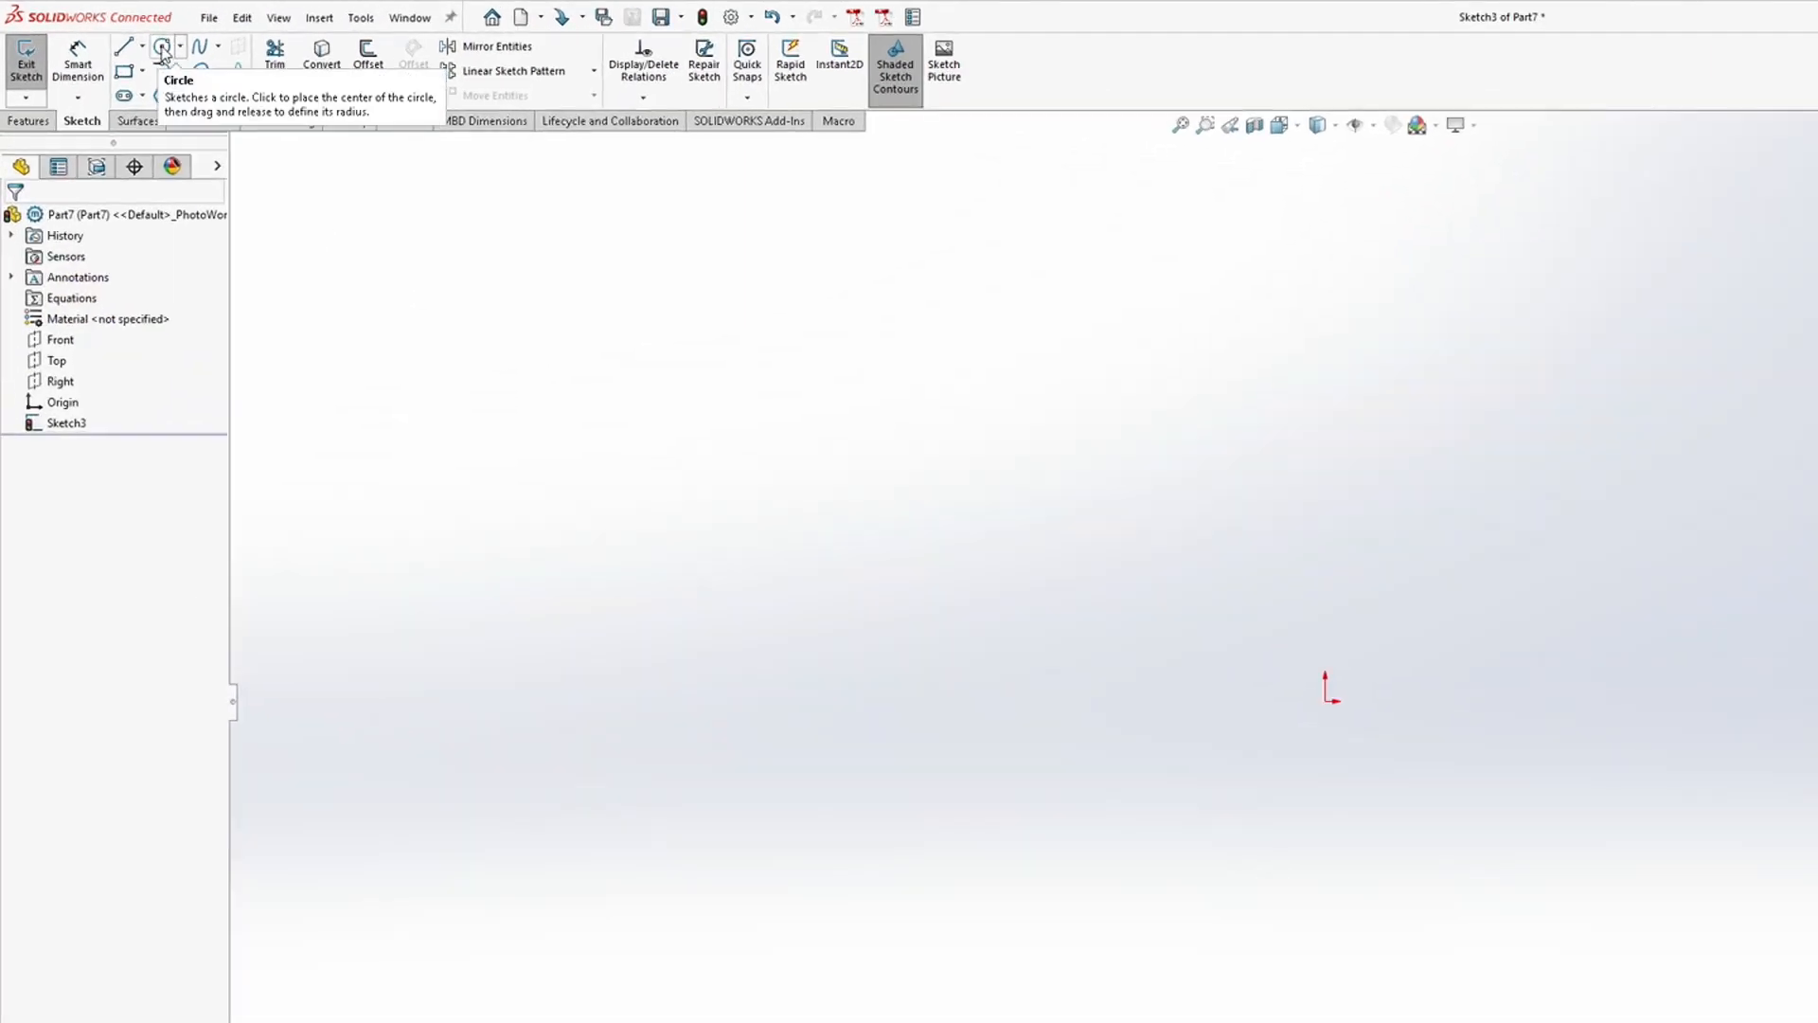
Step: Sketch a circle by center and radius to the left of the origin
{"action": "left_click", "coordinate": [162, 50]}
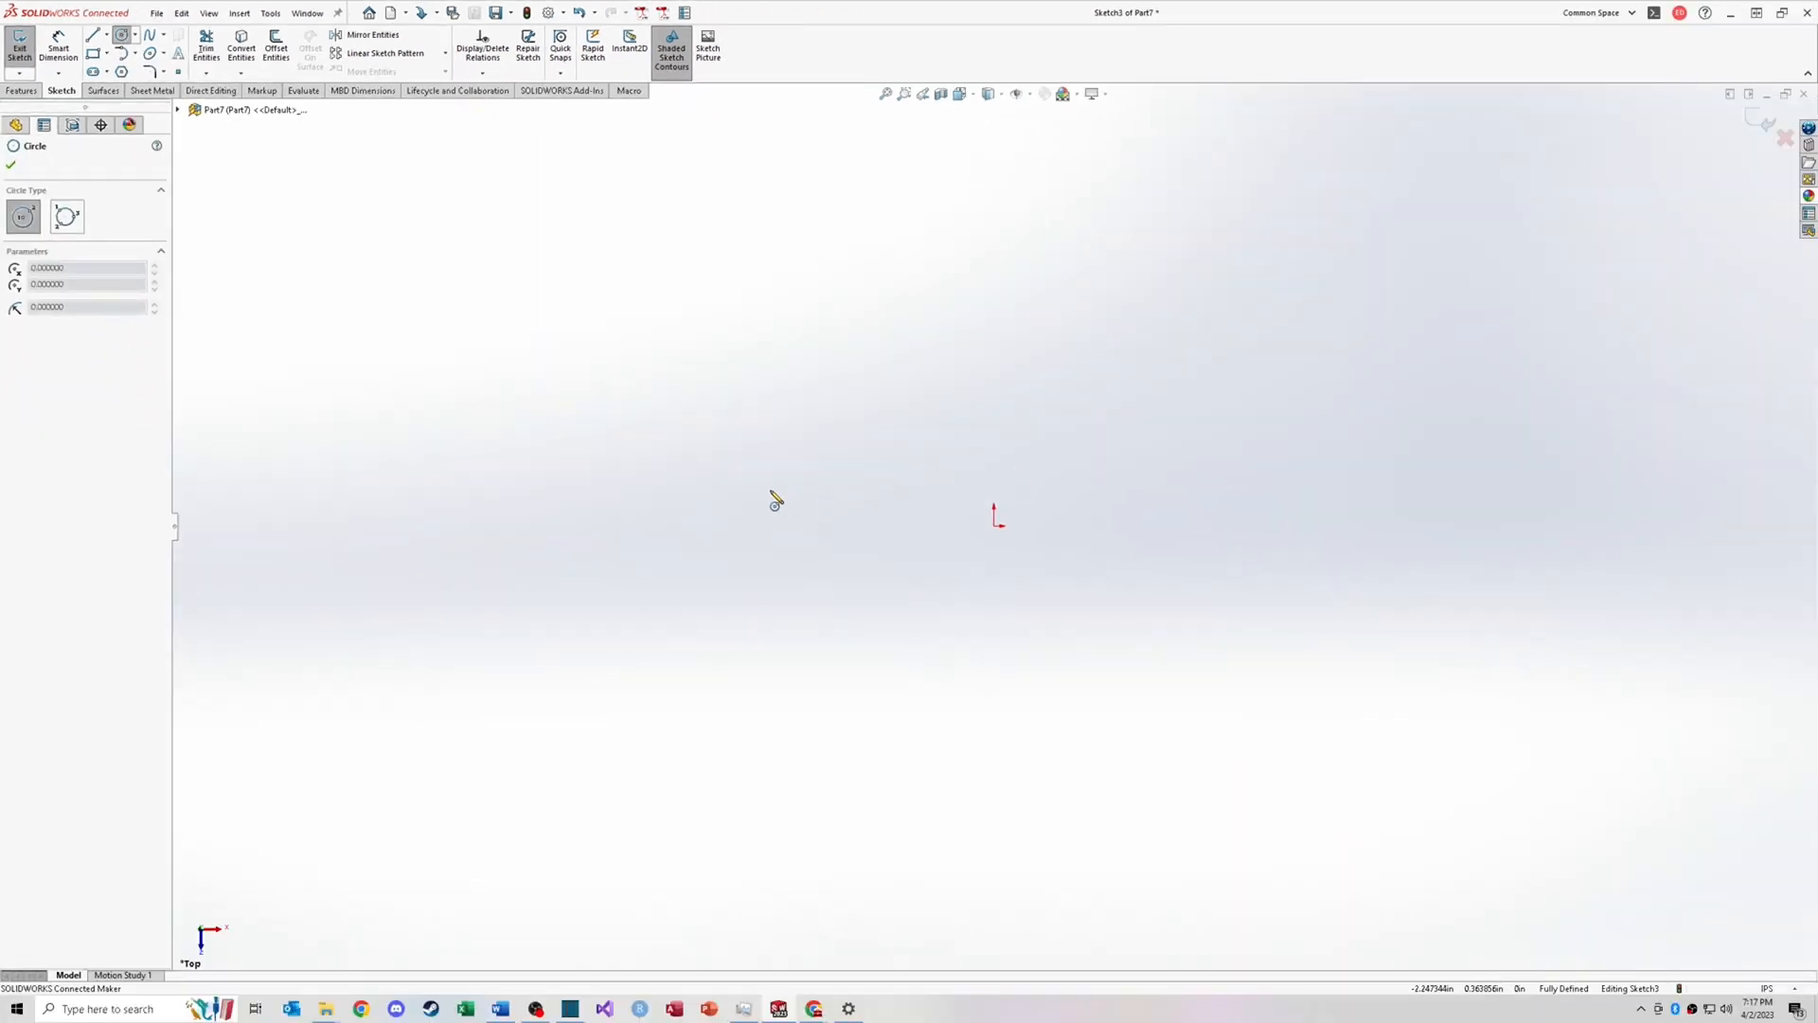
{"action": "left_click", "coordinate": [763, 489]}
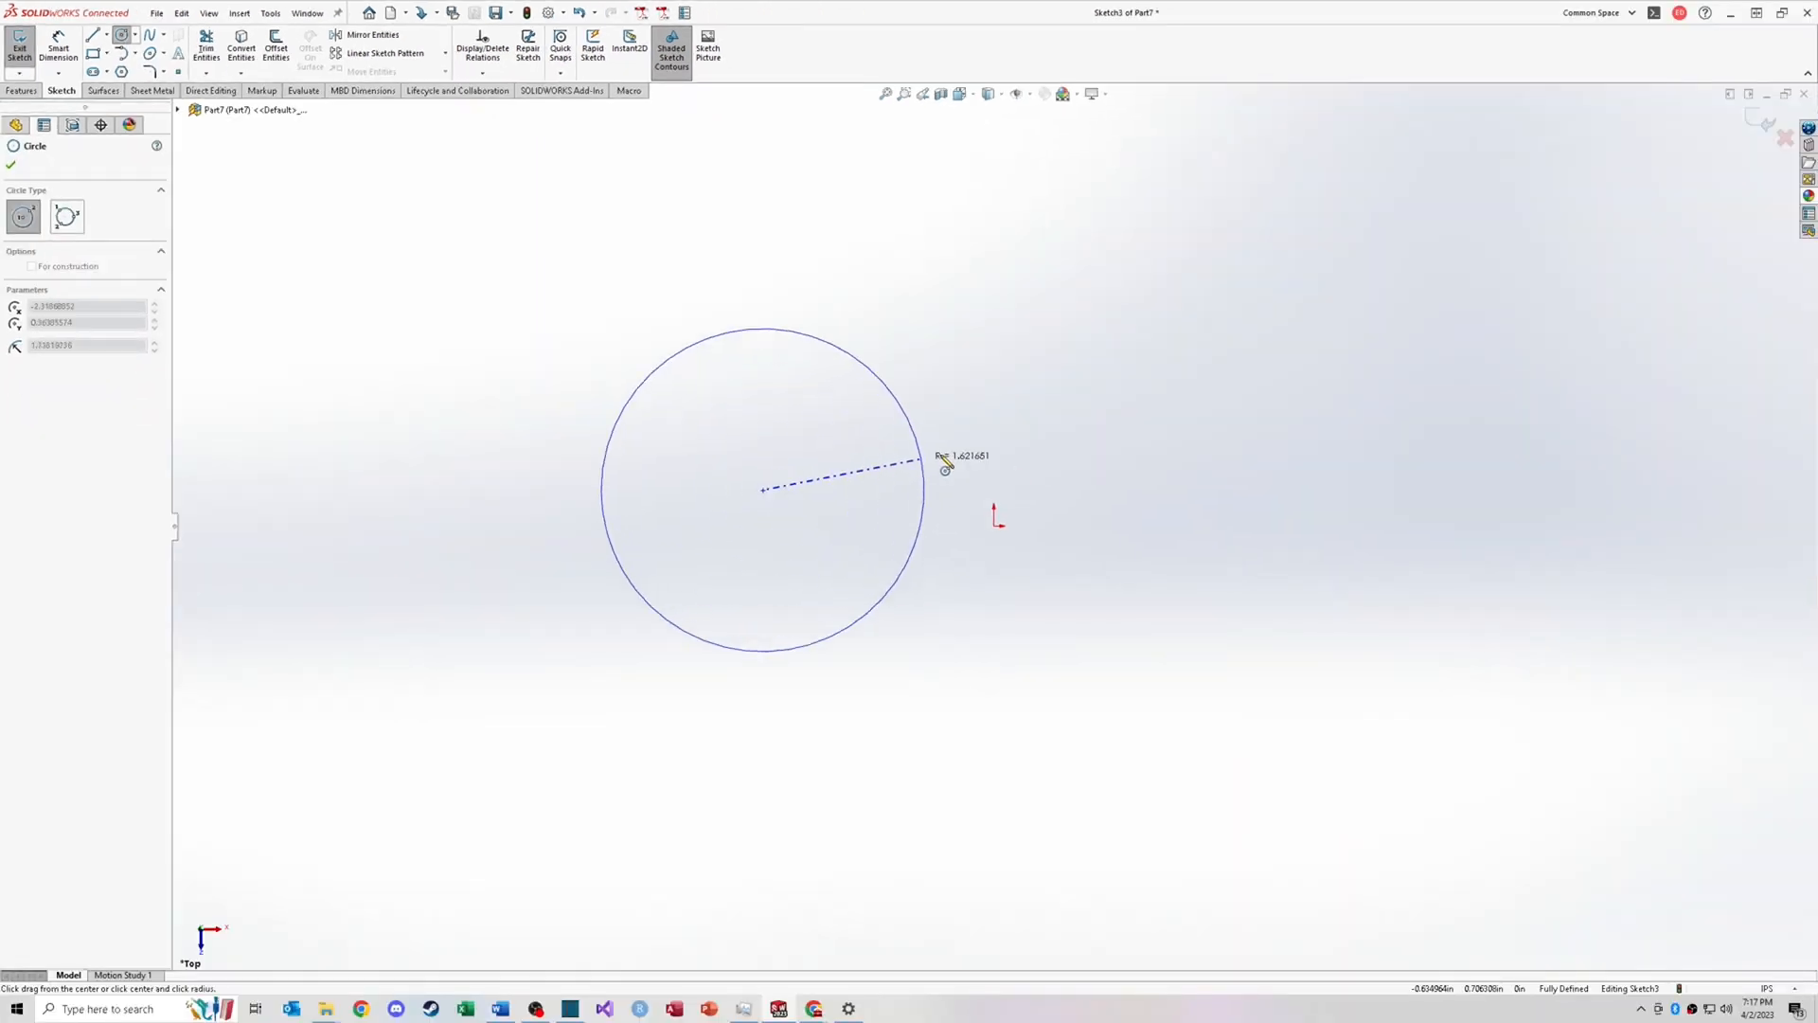
{"action": "left_click", "coordinate": [1012, 443]}
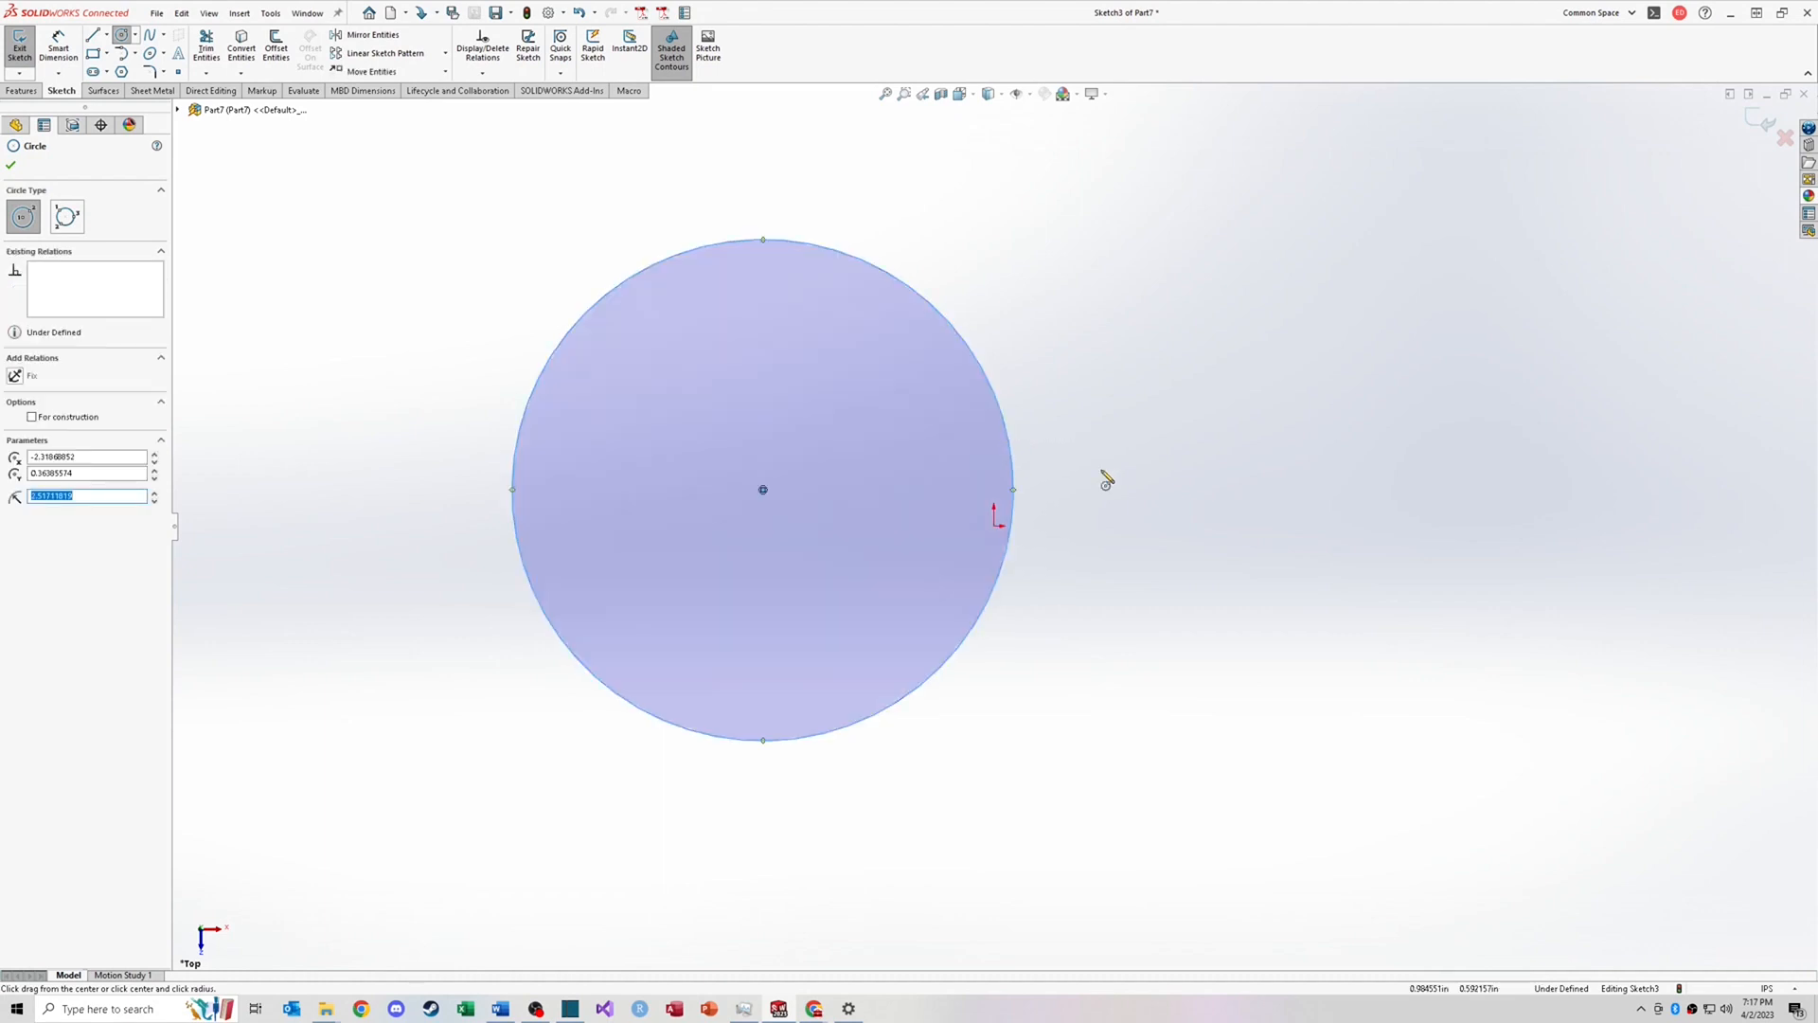
Step: Box-select the circle and delete it
{"action": "key", "text": "Escape"}
{"action": "left_click_drag", "start_coordinate": [1104, 654], "coordinate": [942, 464]}
{"action": "key", "text": "Delete"}
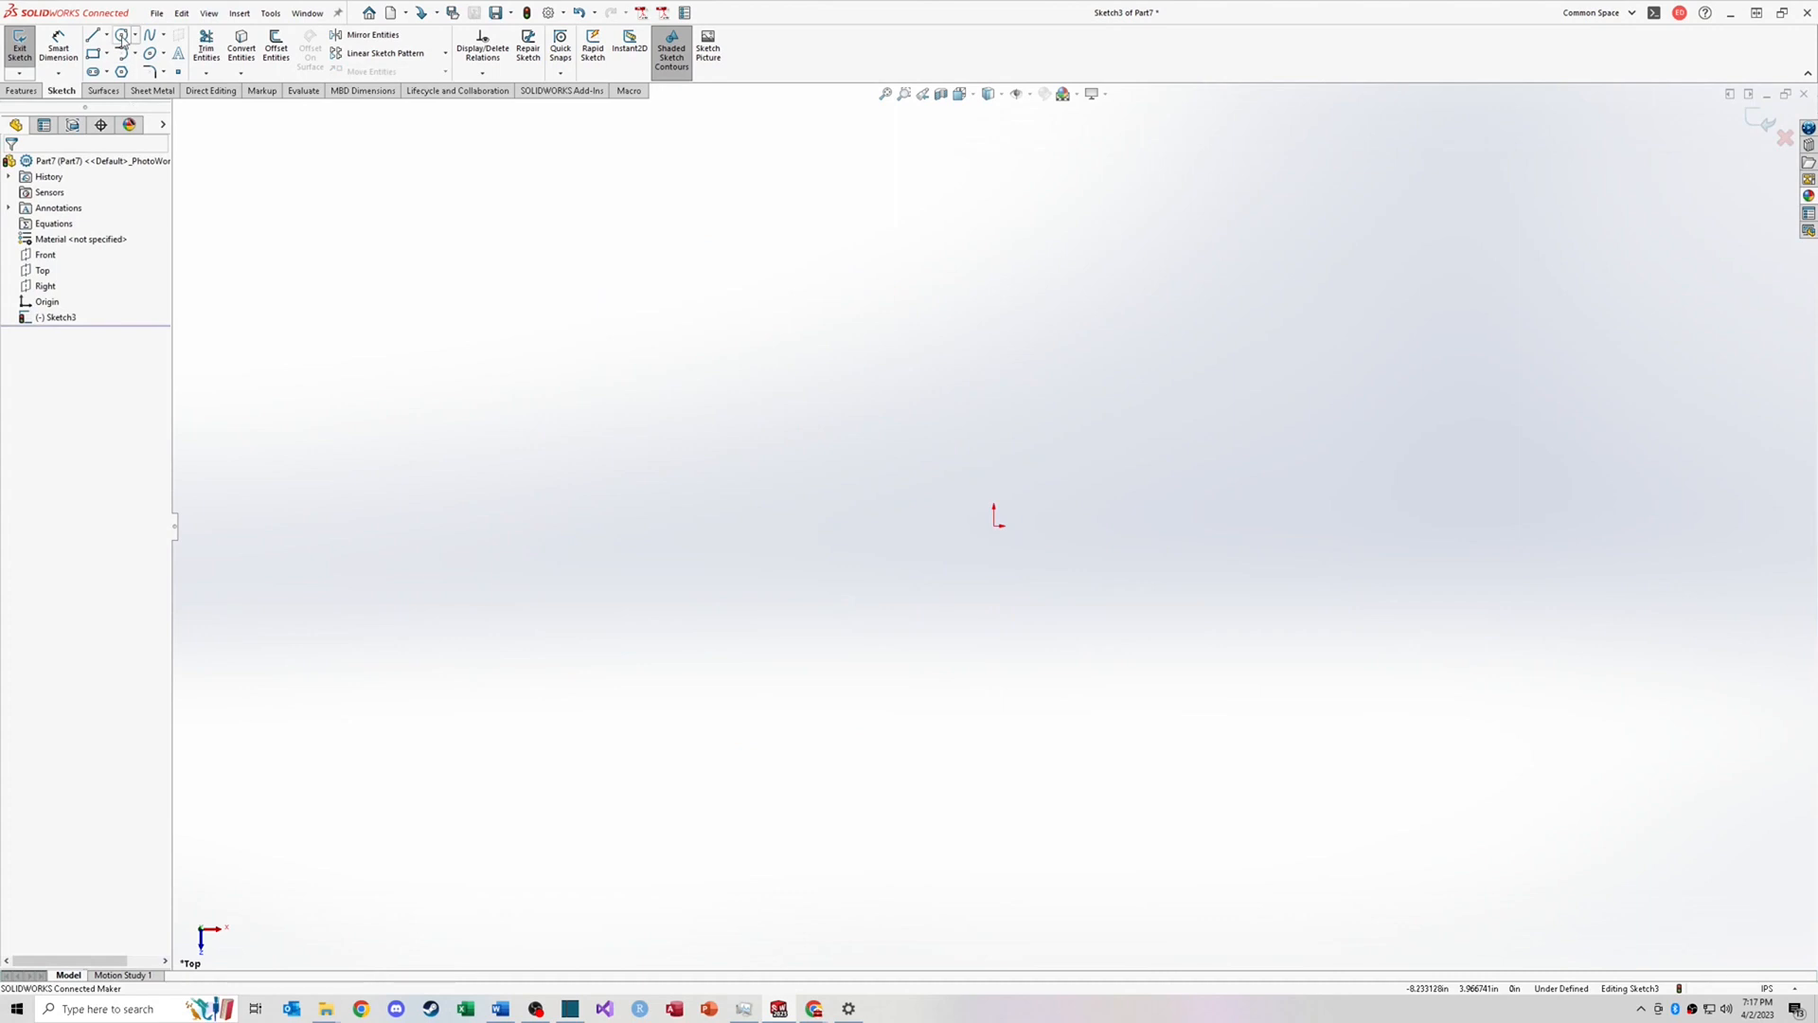
Step: Sketch a closed triangle with three connected lines, the base horizontal
{"action": "left_click", "coordinate": [134, 37]}
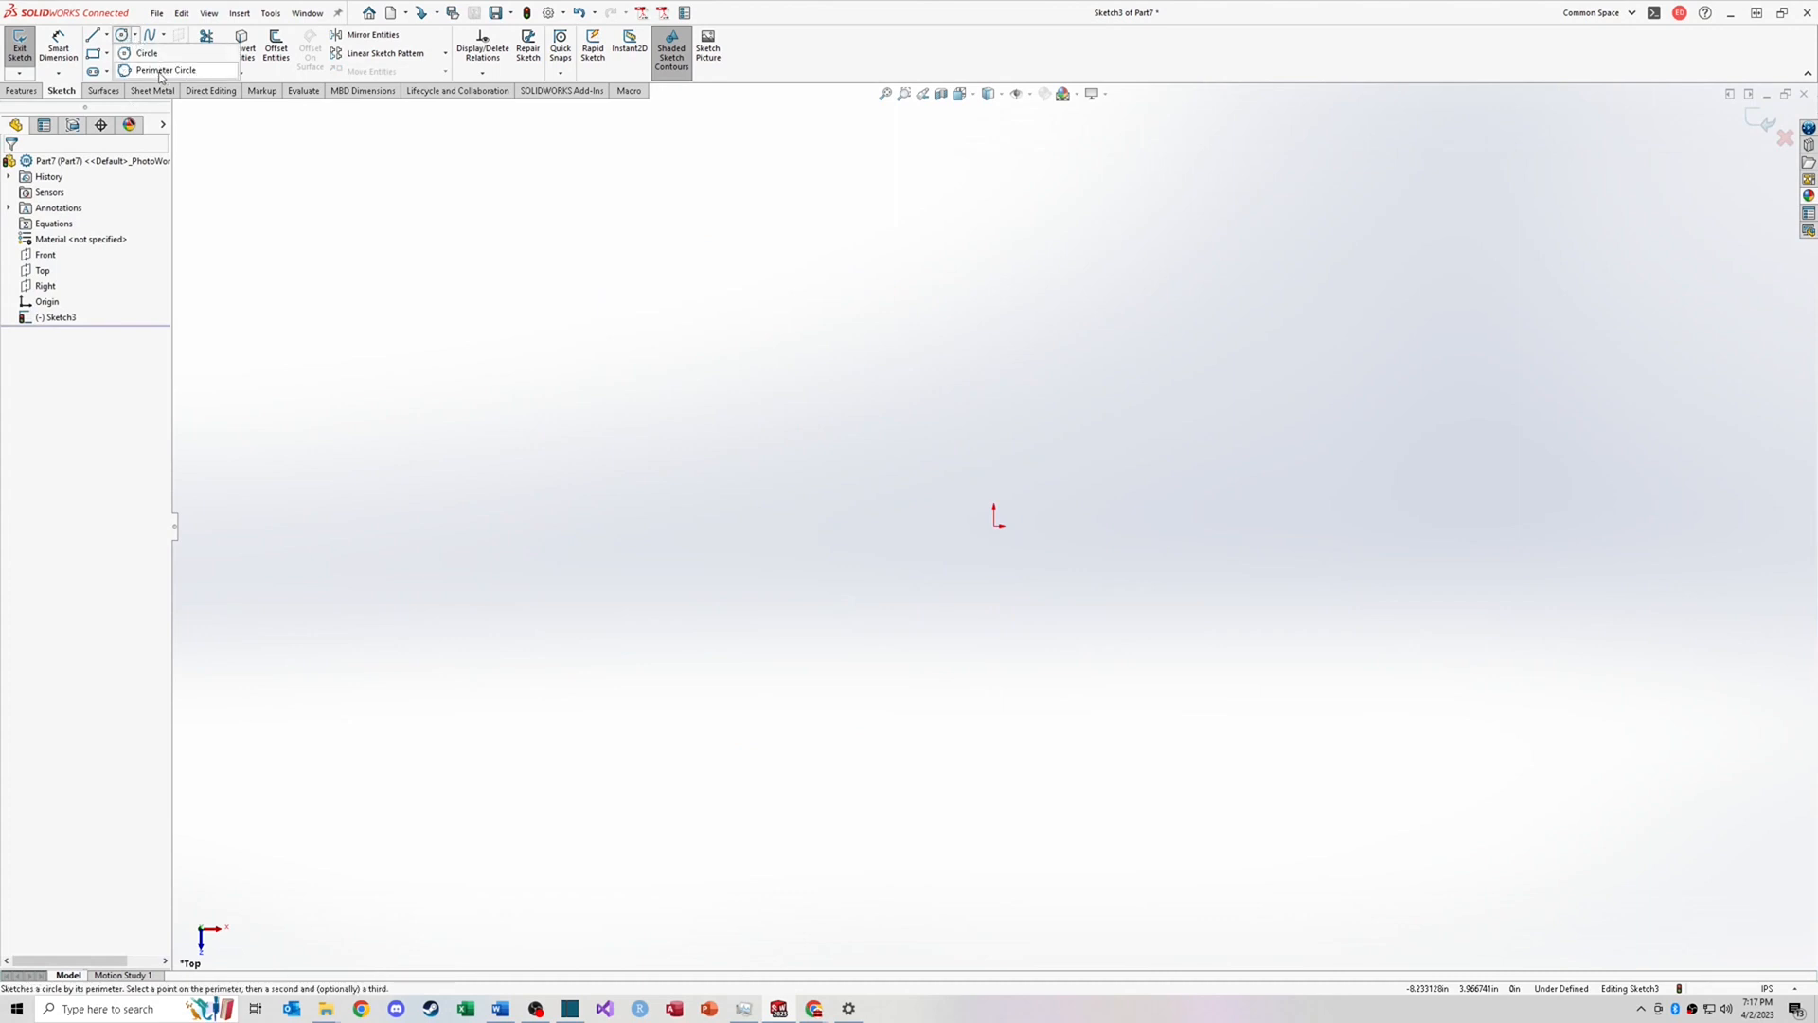
{"action": "left_click", "coordinate": [94, 38]}
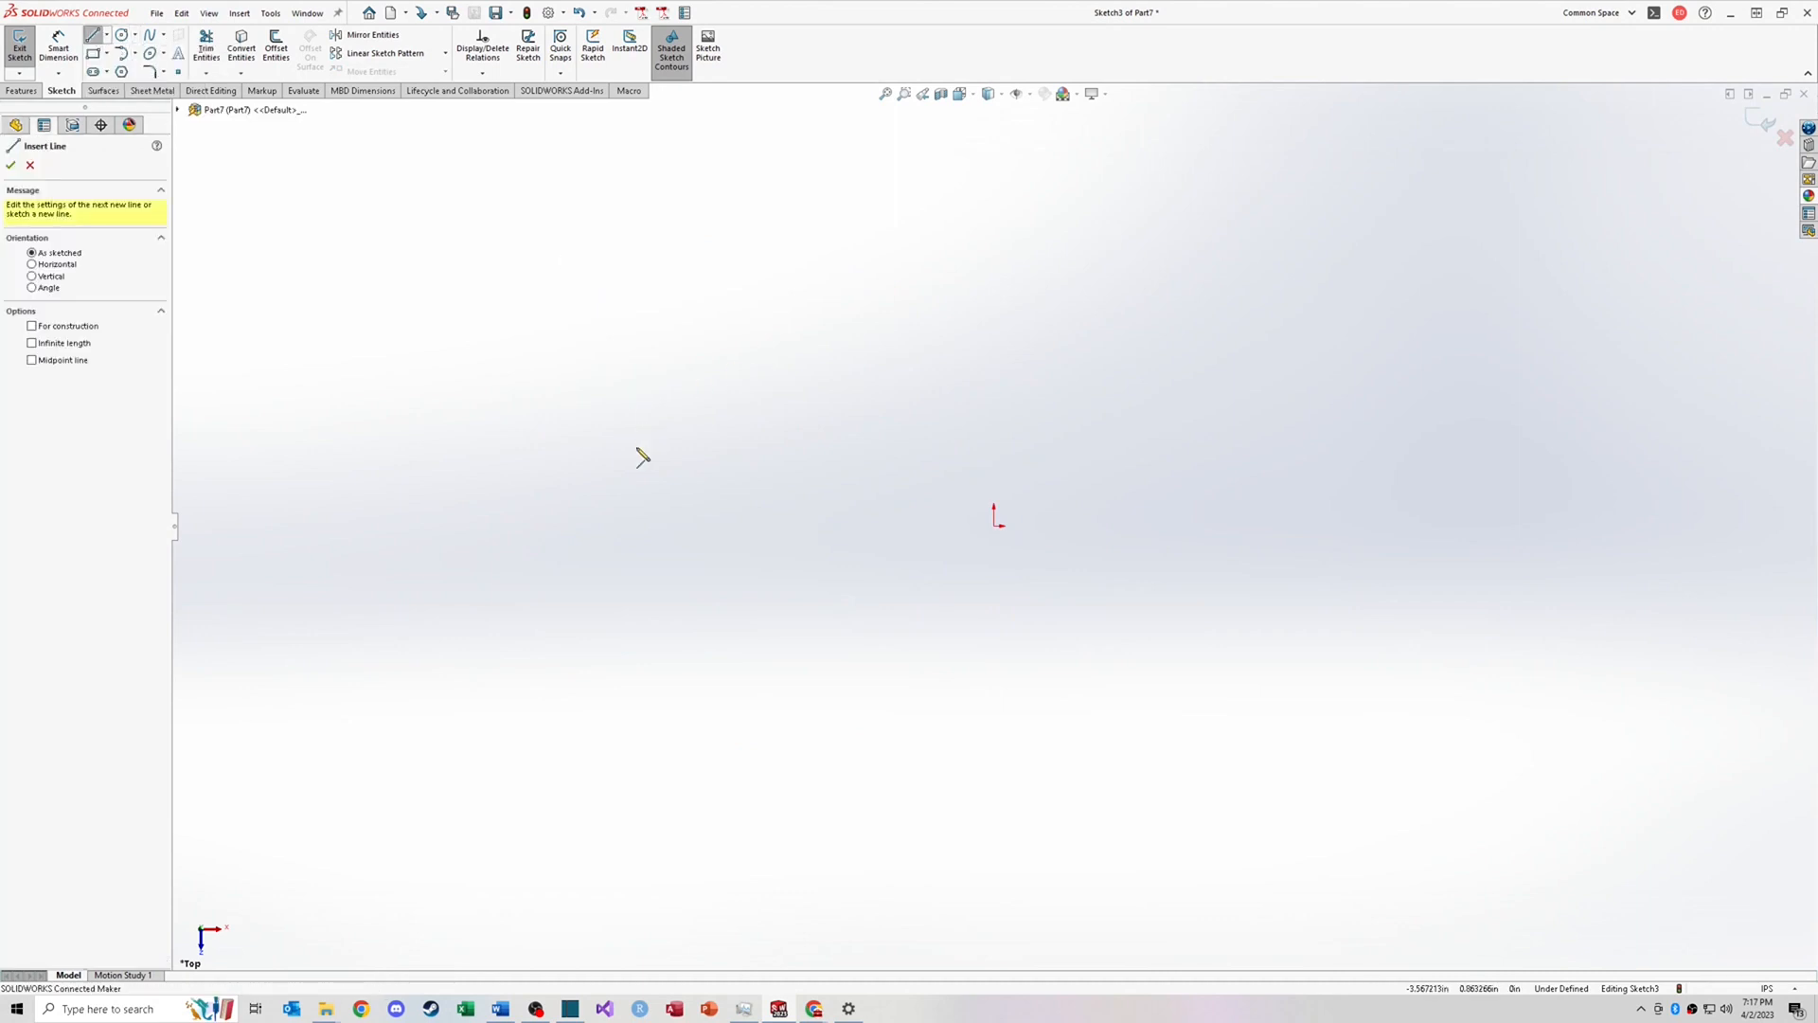
{"action": "left_click_drag", "start_coordinate": [607, 492], "coordinate": [812, 249]}
{"action": "left_click", "coordinate": [951, 492]}
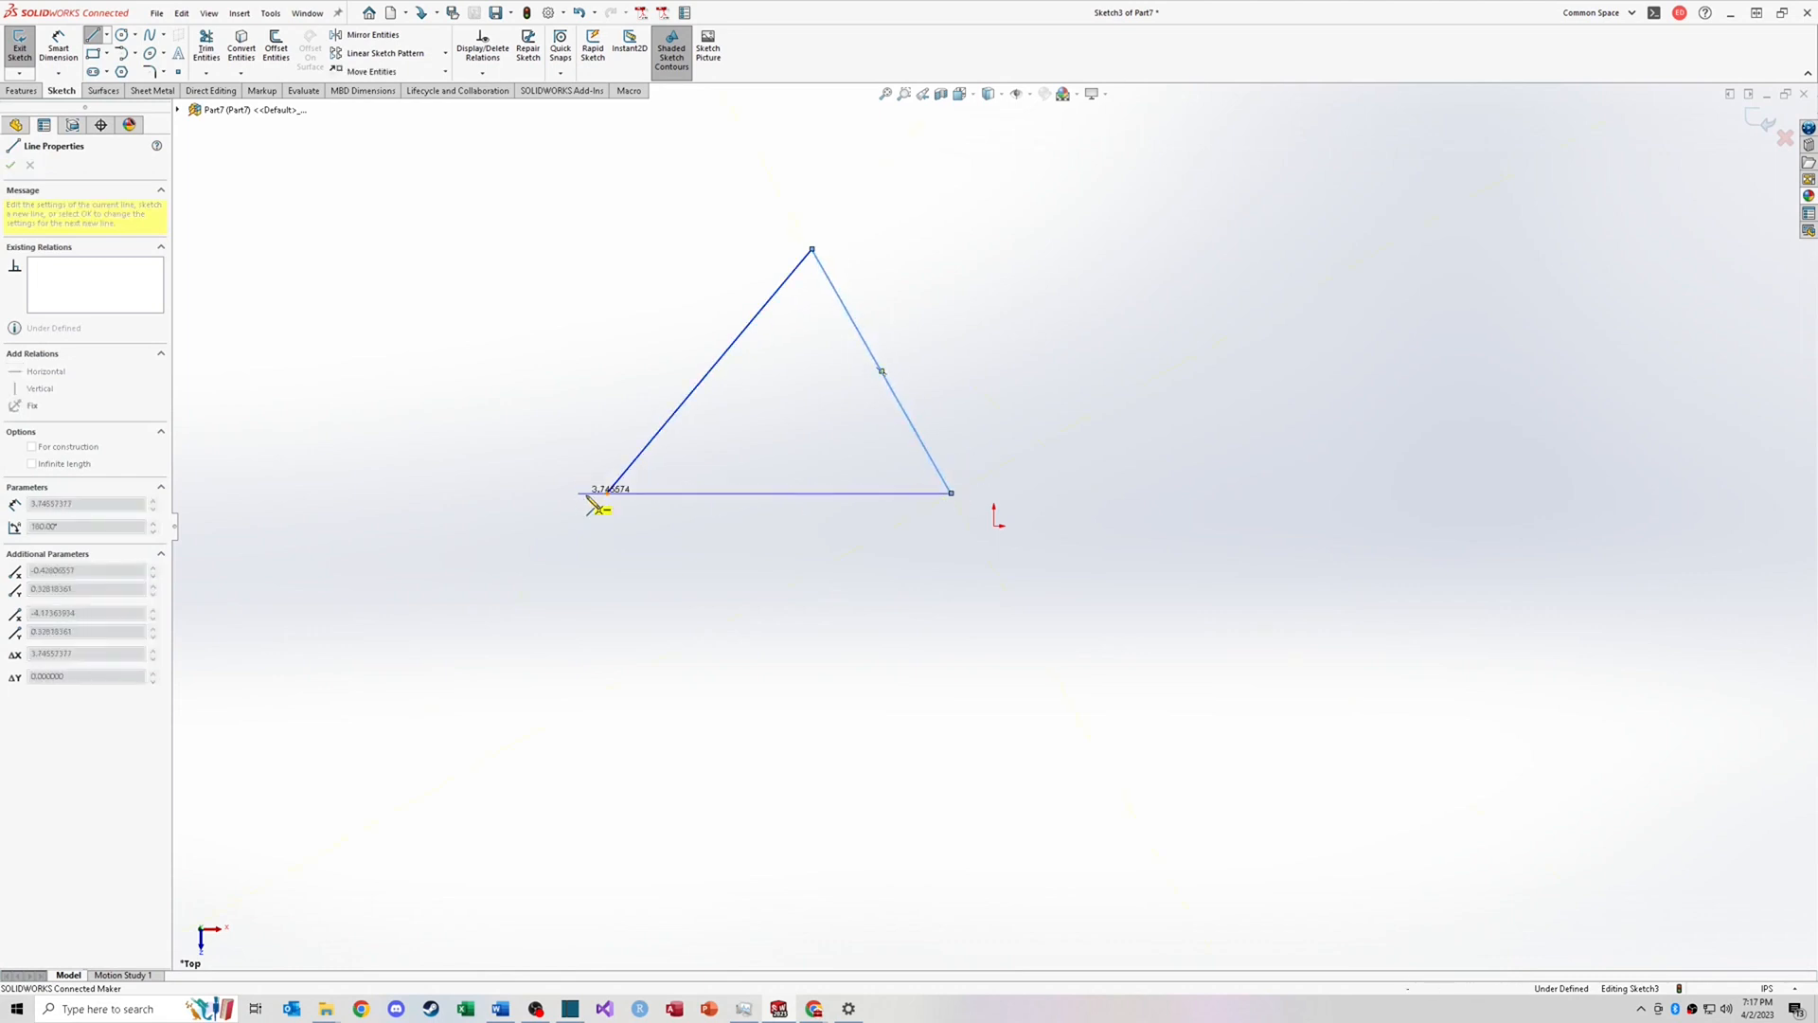
{"action": "left_click", "coordinate": [607, 492]}
Step: Inscribe a Perimeter Circle in the triangle by picking a point on each of its three sides
{"action": "left_click", "coordinate": [135, 36]}
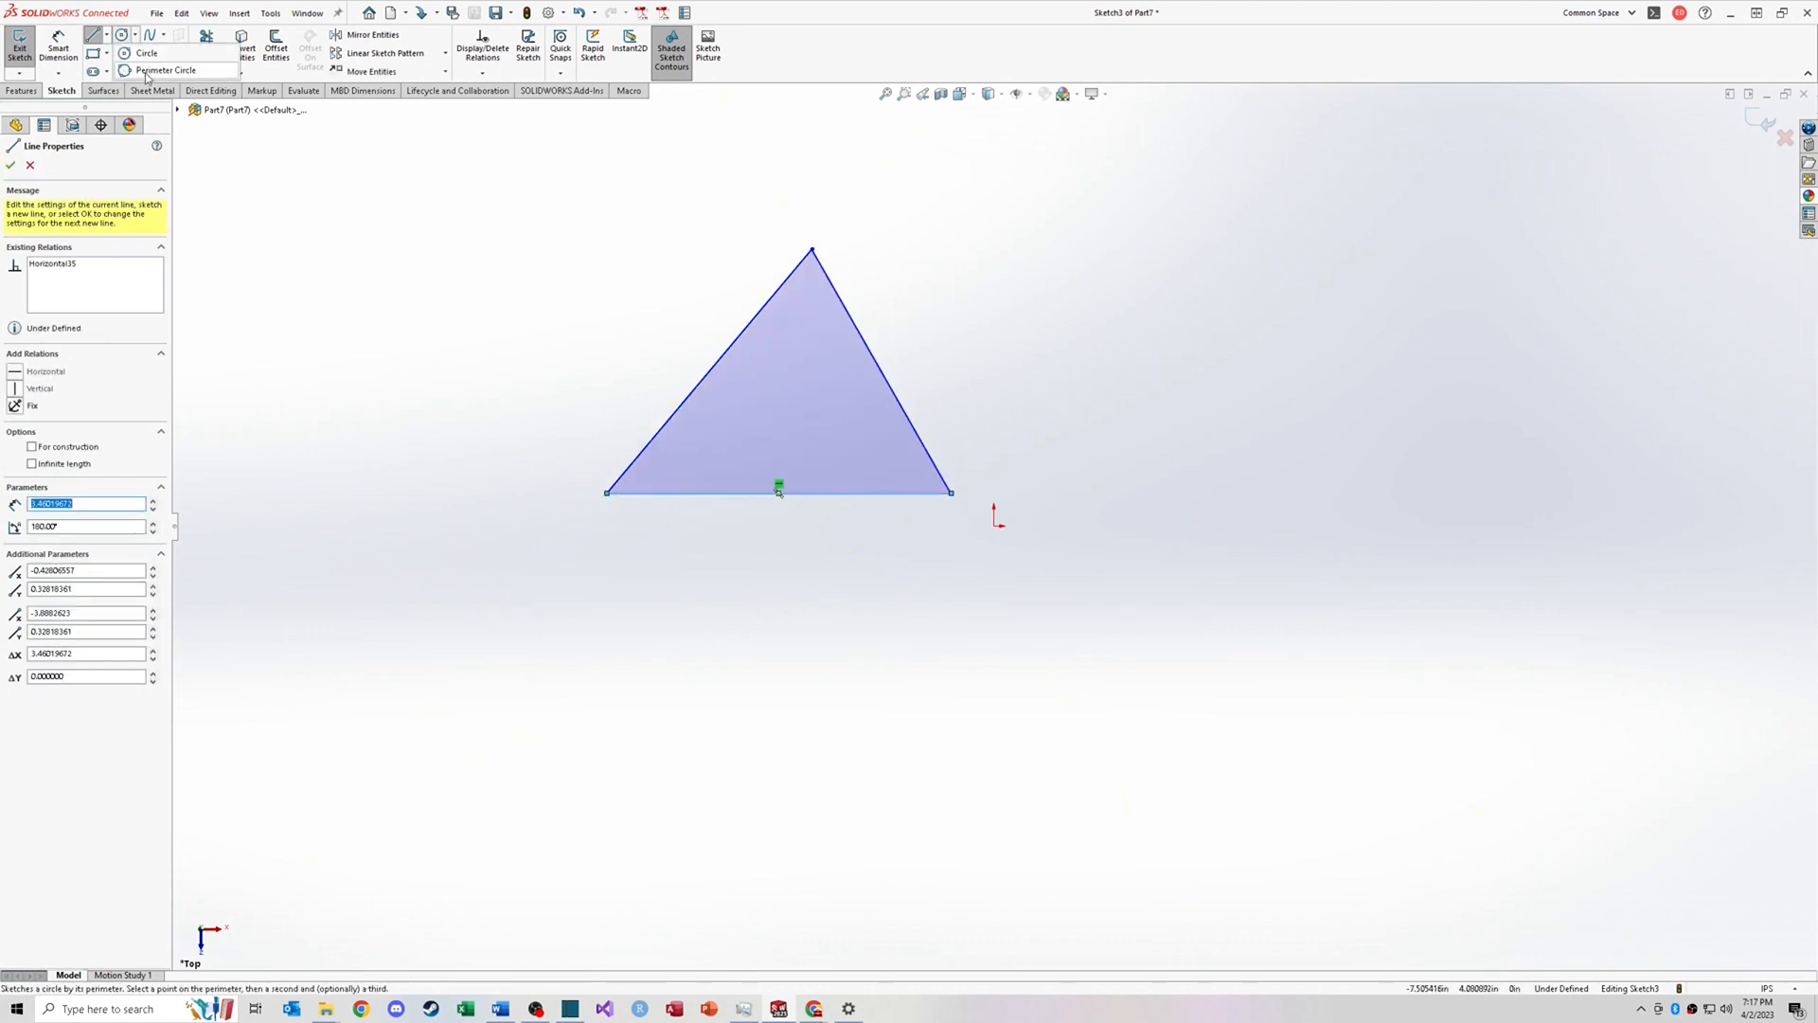
{"action": "left_click", "coordinate": [152, 70]}
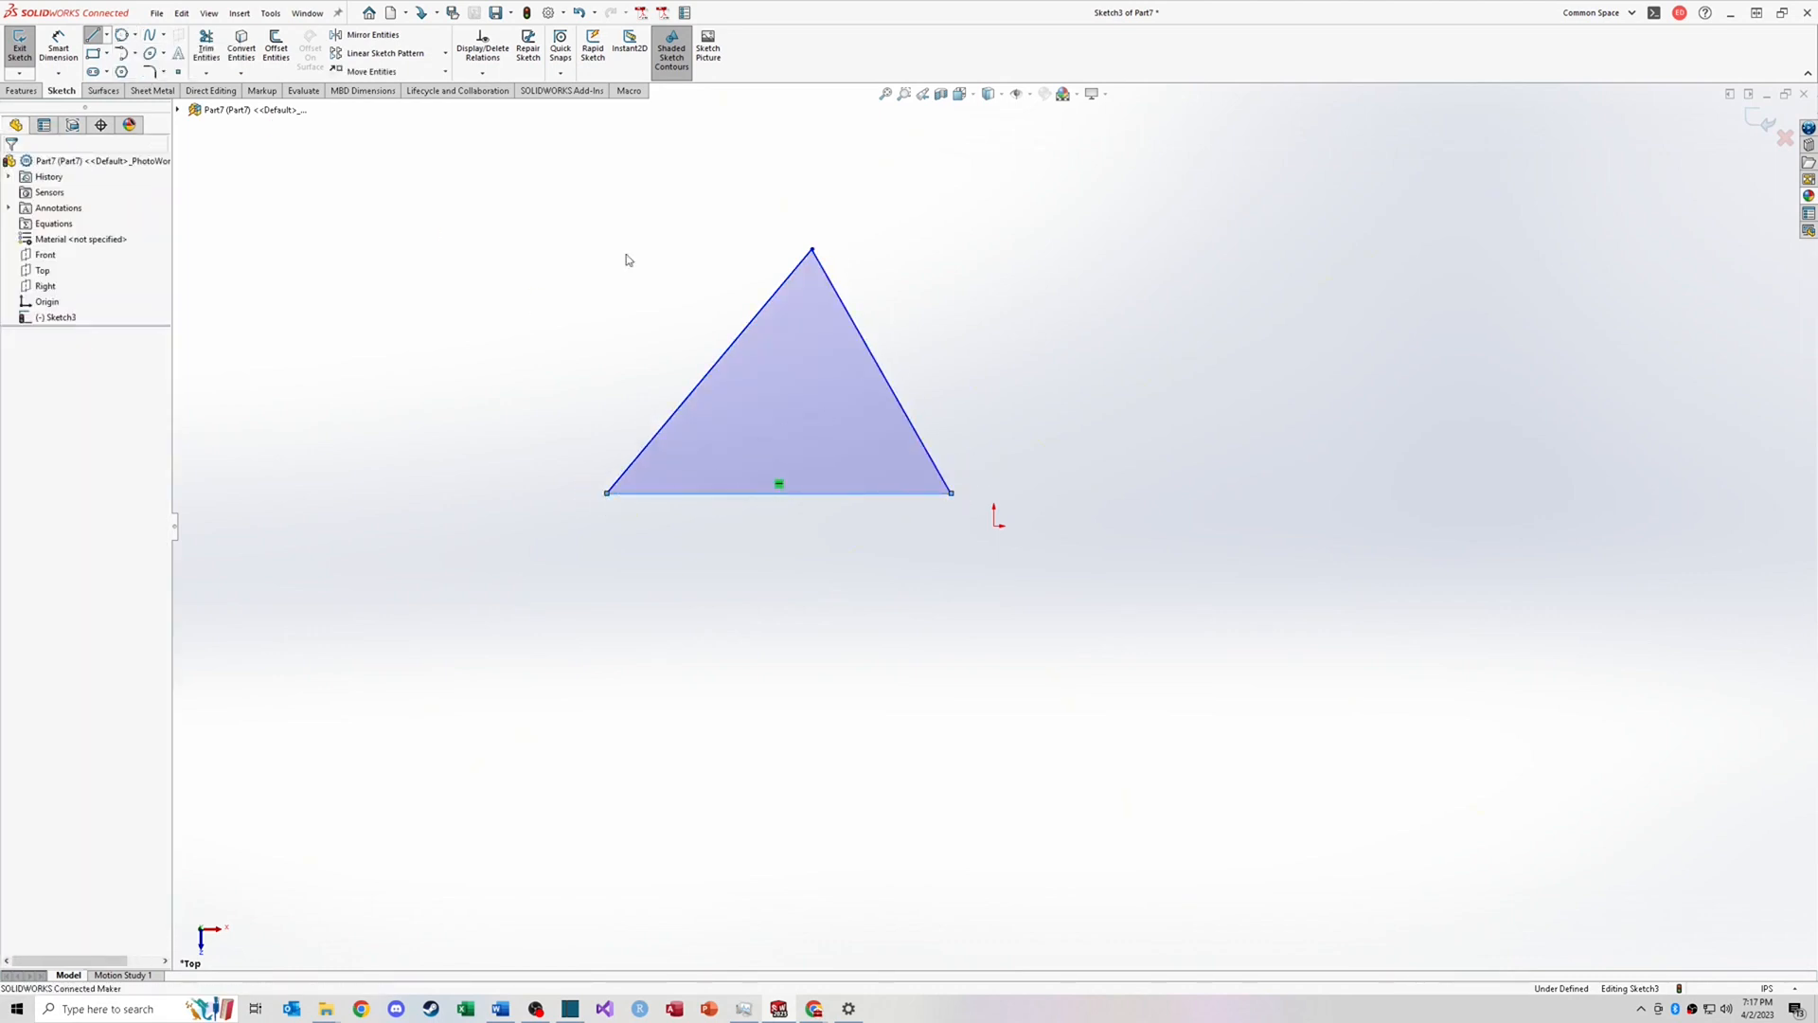
{"action": "left_click", "coordinate": [741, 354]}
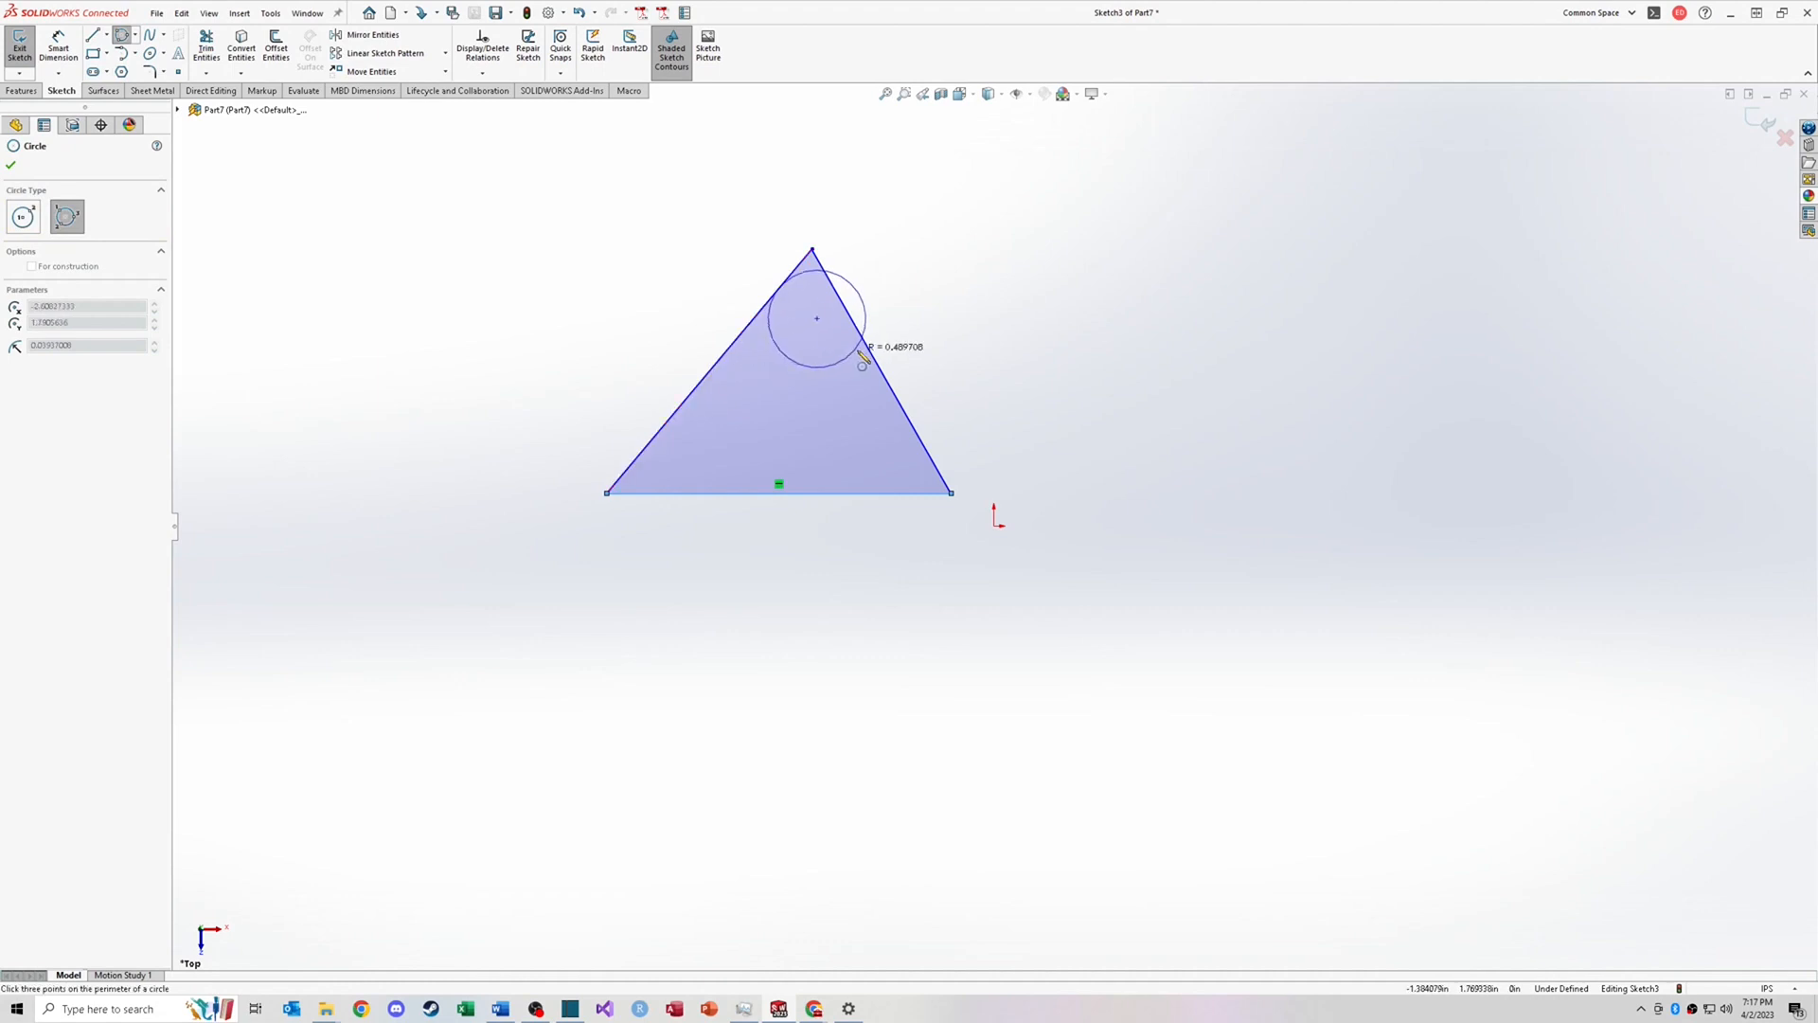
{"action": "left_click", "coordinate": [873, 357]}
{"action": "left_click", "coordinate": [824, 499]}
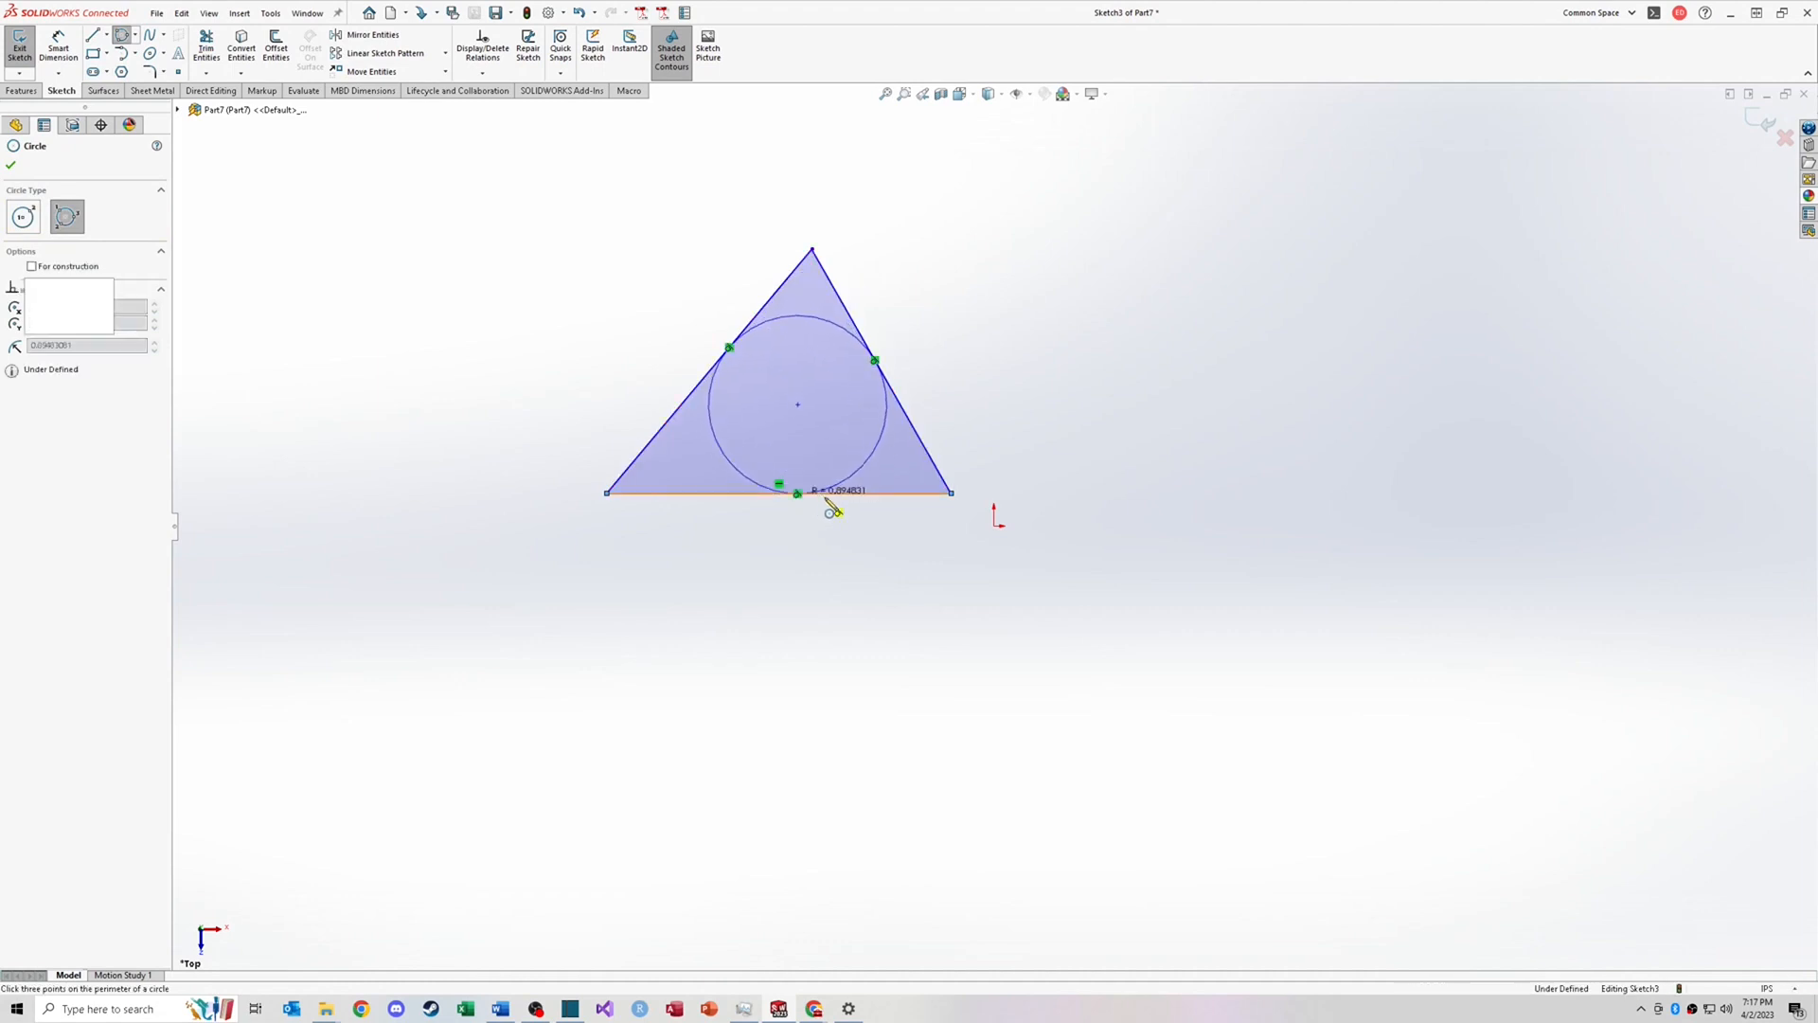
{"action": "key", "text": "Escape"}
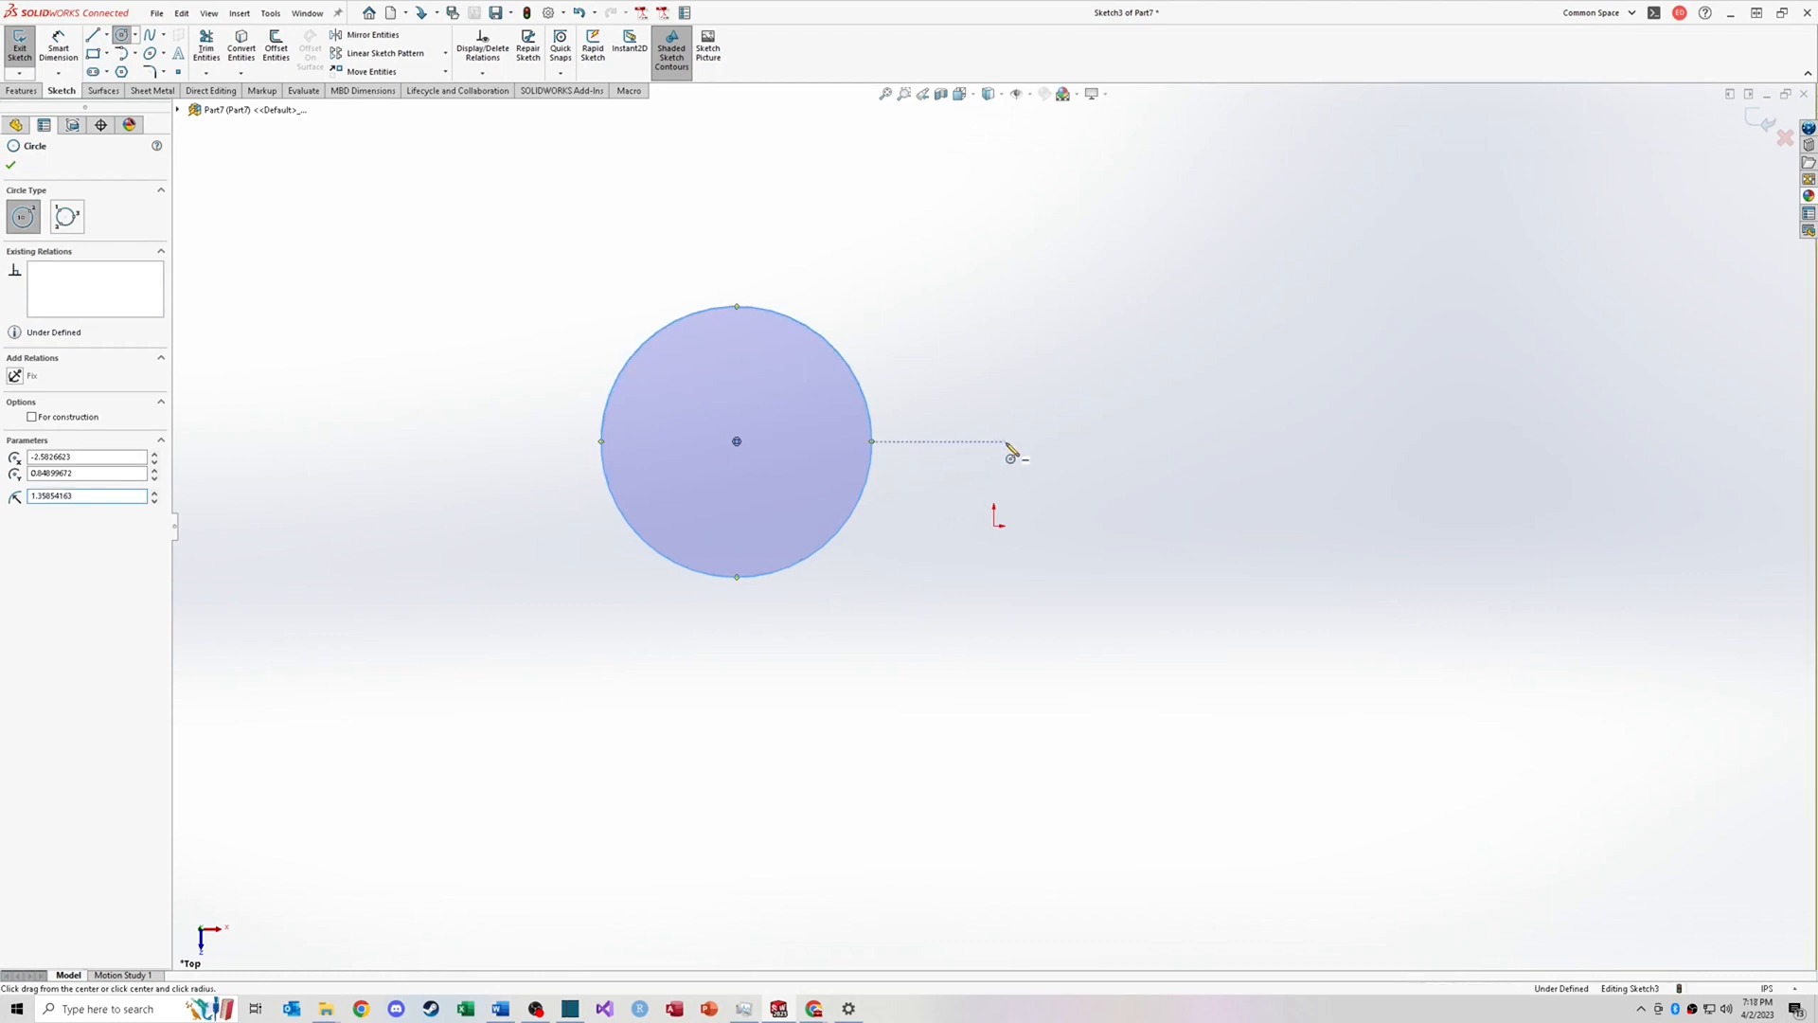
Step: Sketch a smaller circle to the right of the large circle
{"action": "left_click_drag", "start_coordinate": [1004, 441], "coordinate": [1080, 441]}
{"action": "key", "text": "Escape"}
Step: Draw a line from the top of the large circle to the top of the small circle
{"action": "right_click_drag", "start_coordinate": [1221, 467], "coordinate": [1156, 465]}
{"action": "left_click", "coordinate": [765, 311]}
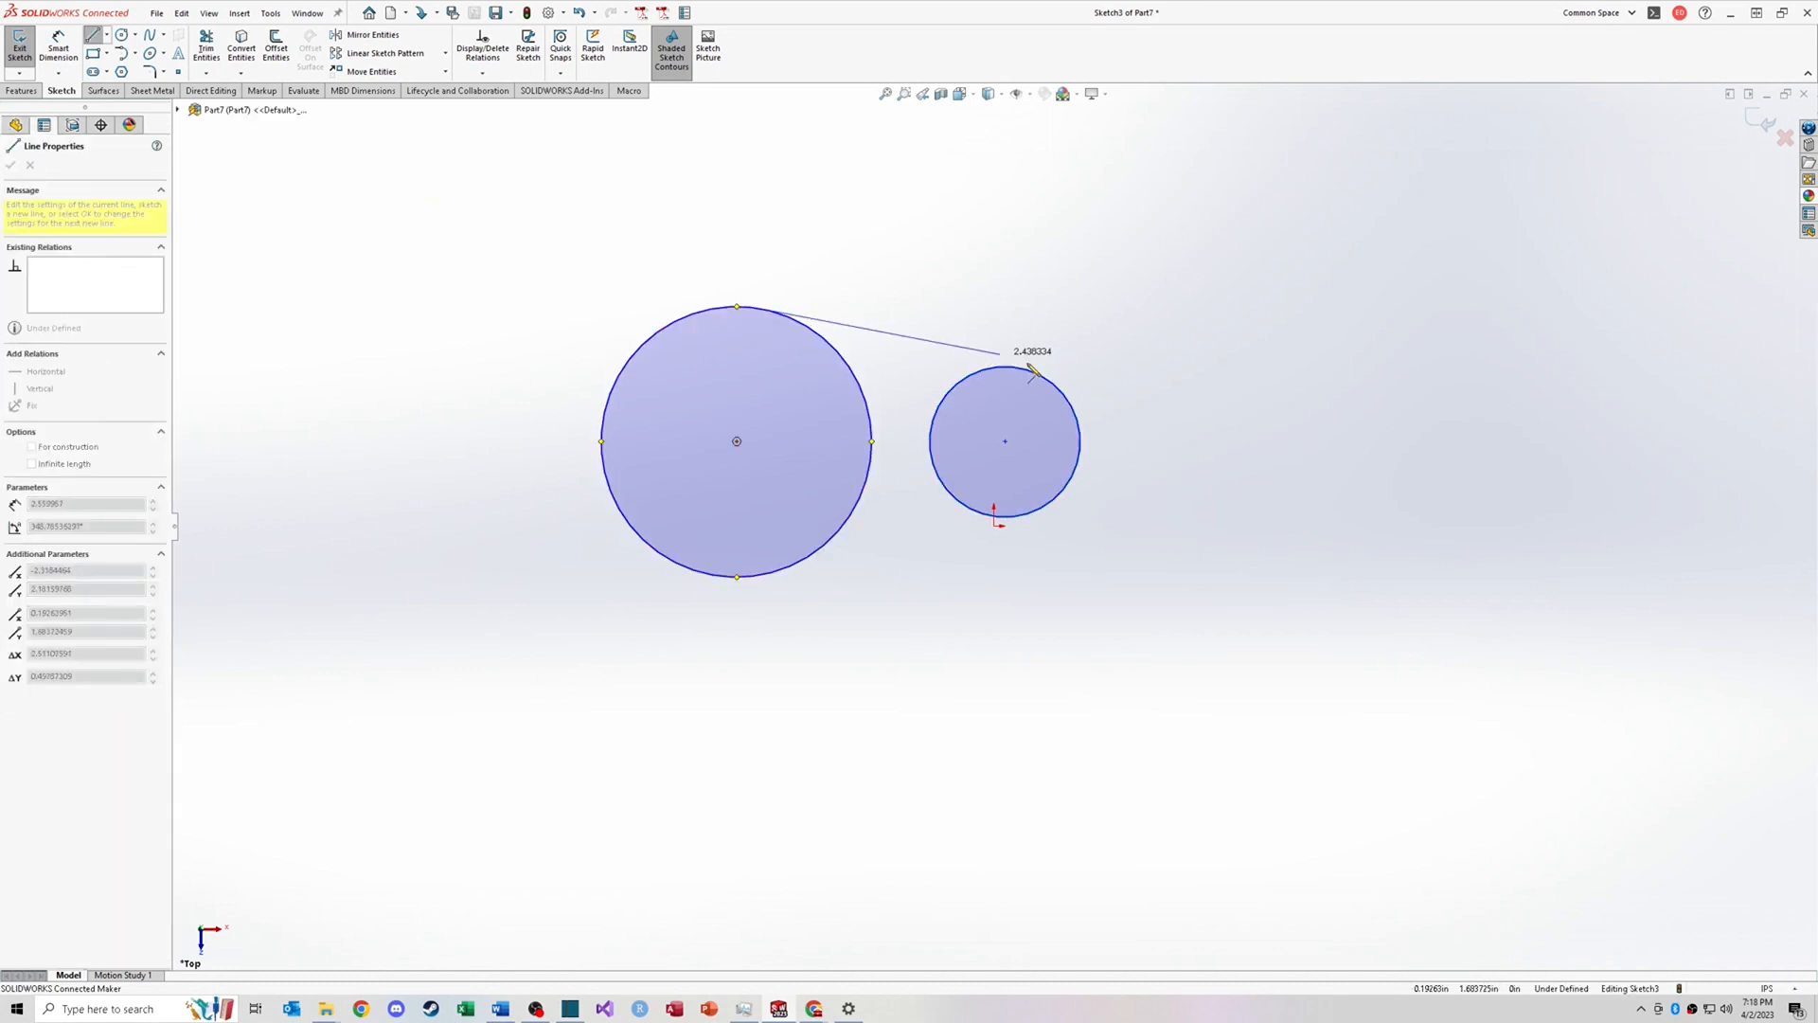
{"action": "left_click", "coordinate": [1022, 368]}
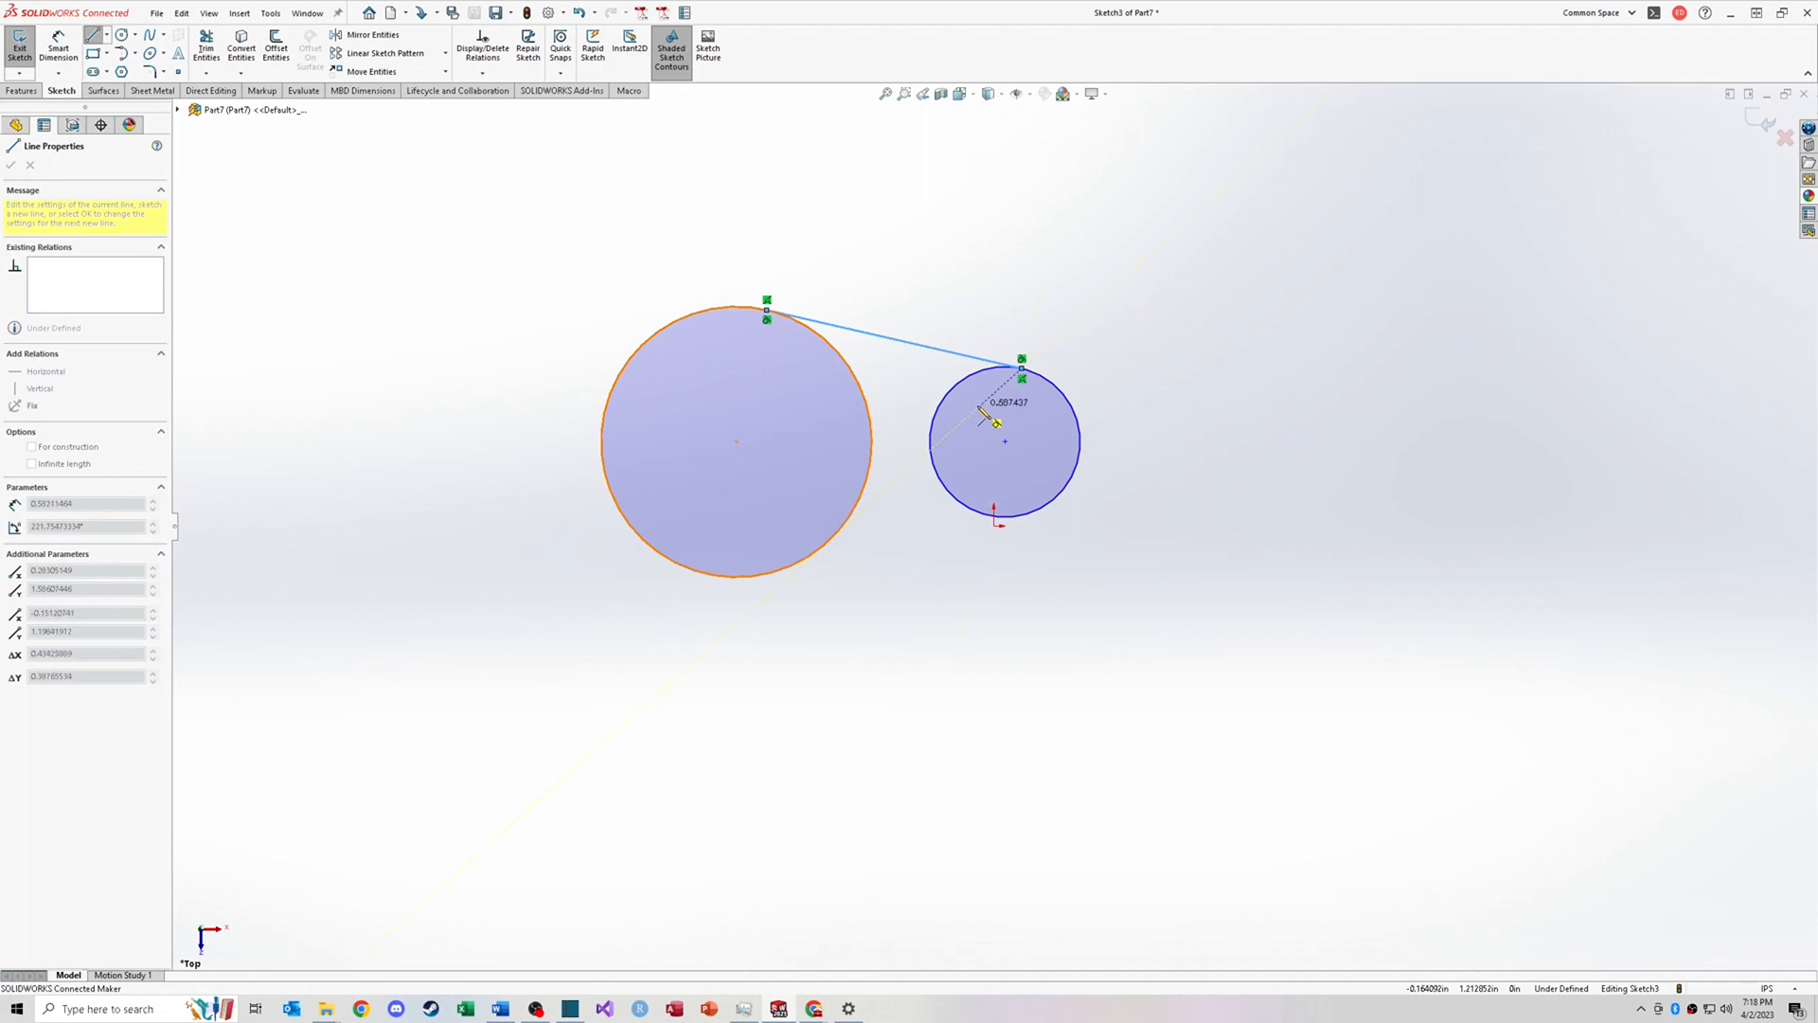
{"action": "key", "text": "Escape"}
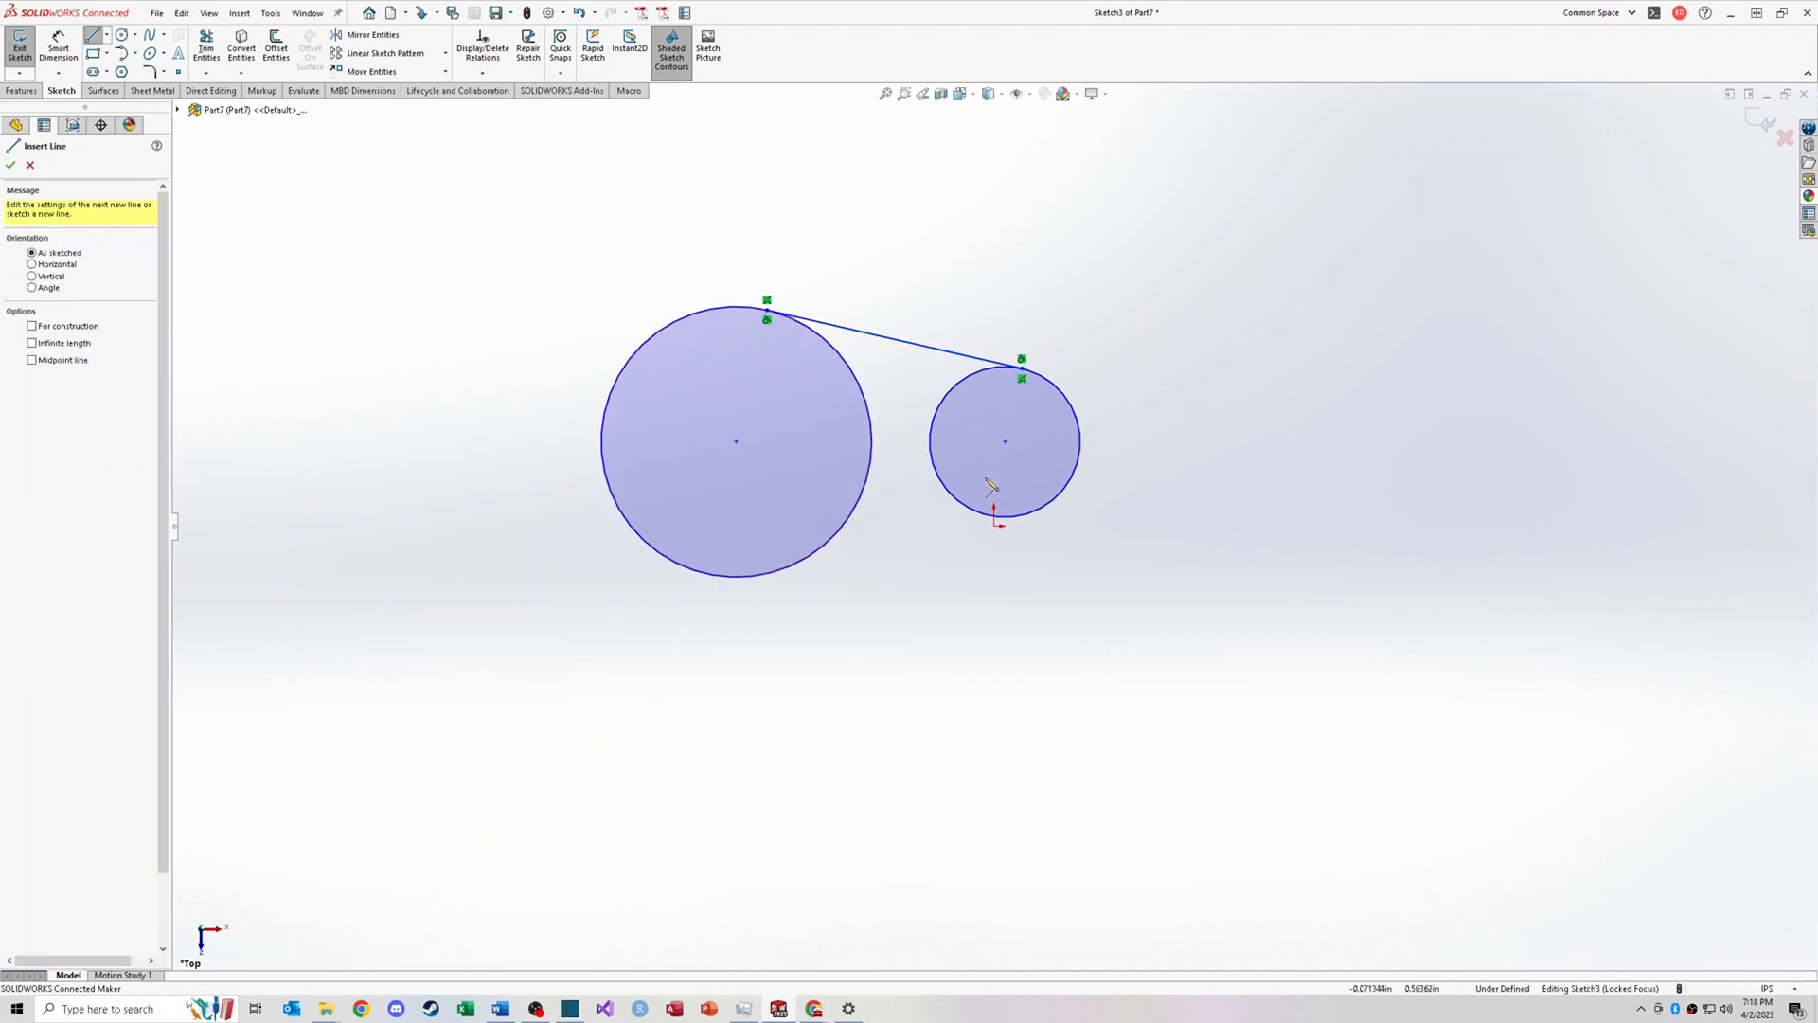
Step: Draw a second line from the bottom of the large circle to the bottom of the small circle
{"action": "left_click", "coordinate": [789, 571]}
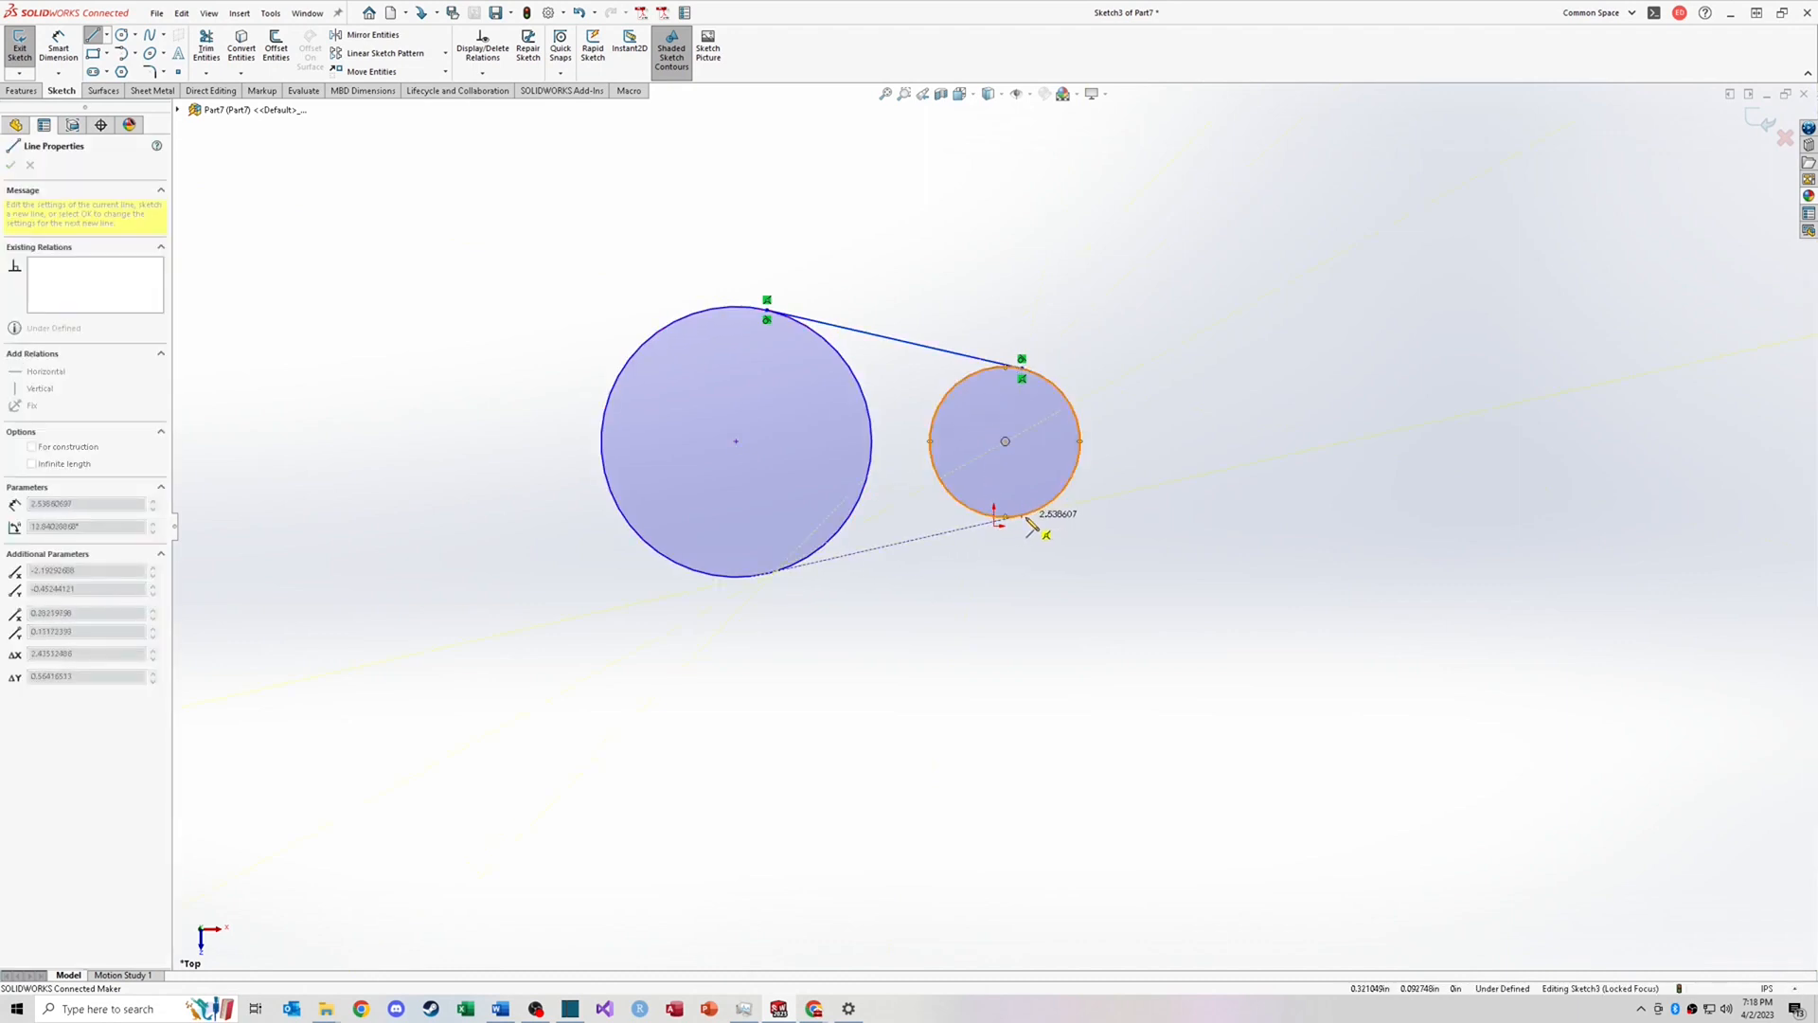
{"action": "left_click", "coordinate": [1028, 517]}
{"action": "key", "text": "Escape"}
{"action": "key", "text": "Escape"}
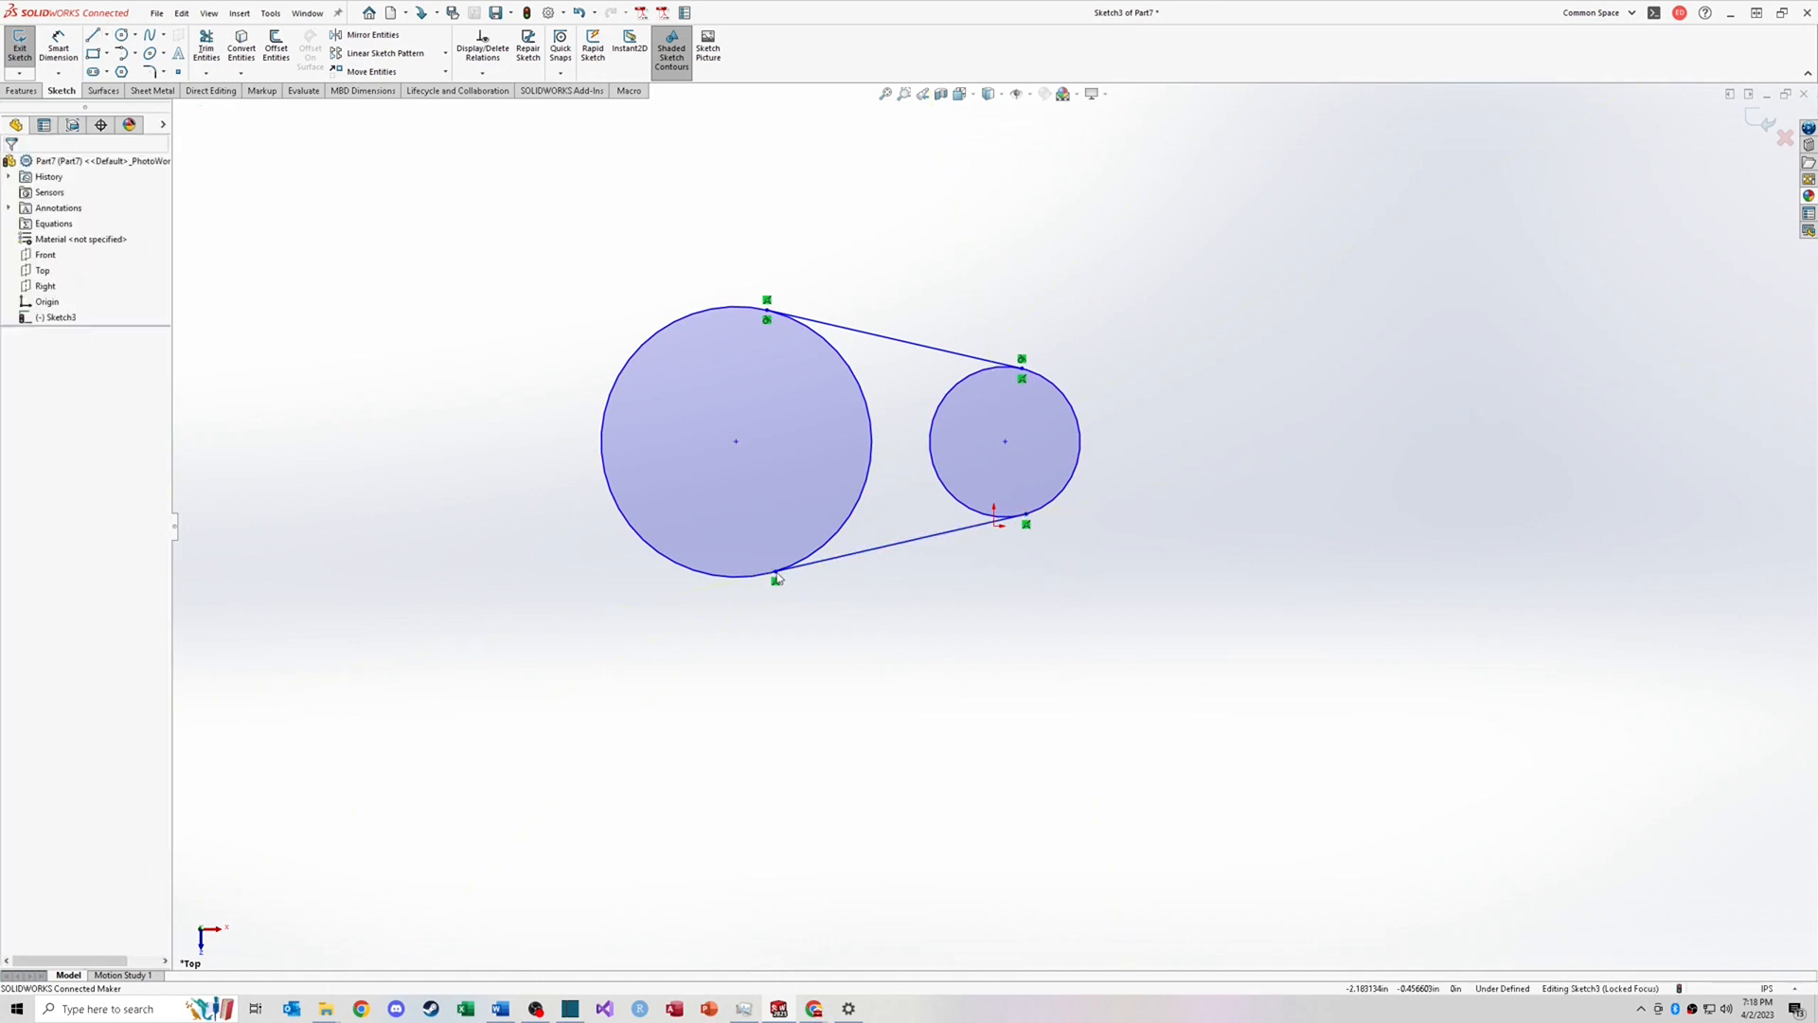
Step: Drag the bottom line's left end along the large circle and add a Tangent relation between them
{"action": "left_click_drag", "start_coordinate": [775, 571], "coordinate": [844, 556]}
{"action": "left_click", "coordinate": [869, 550]}
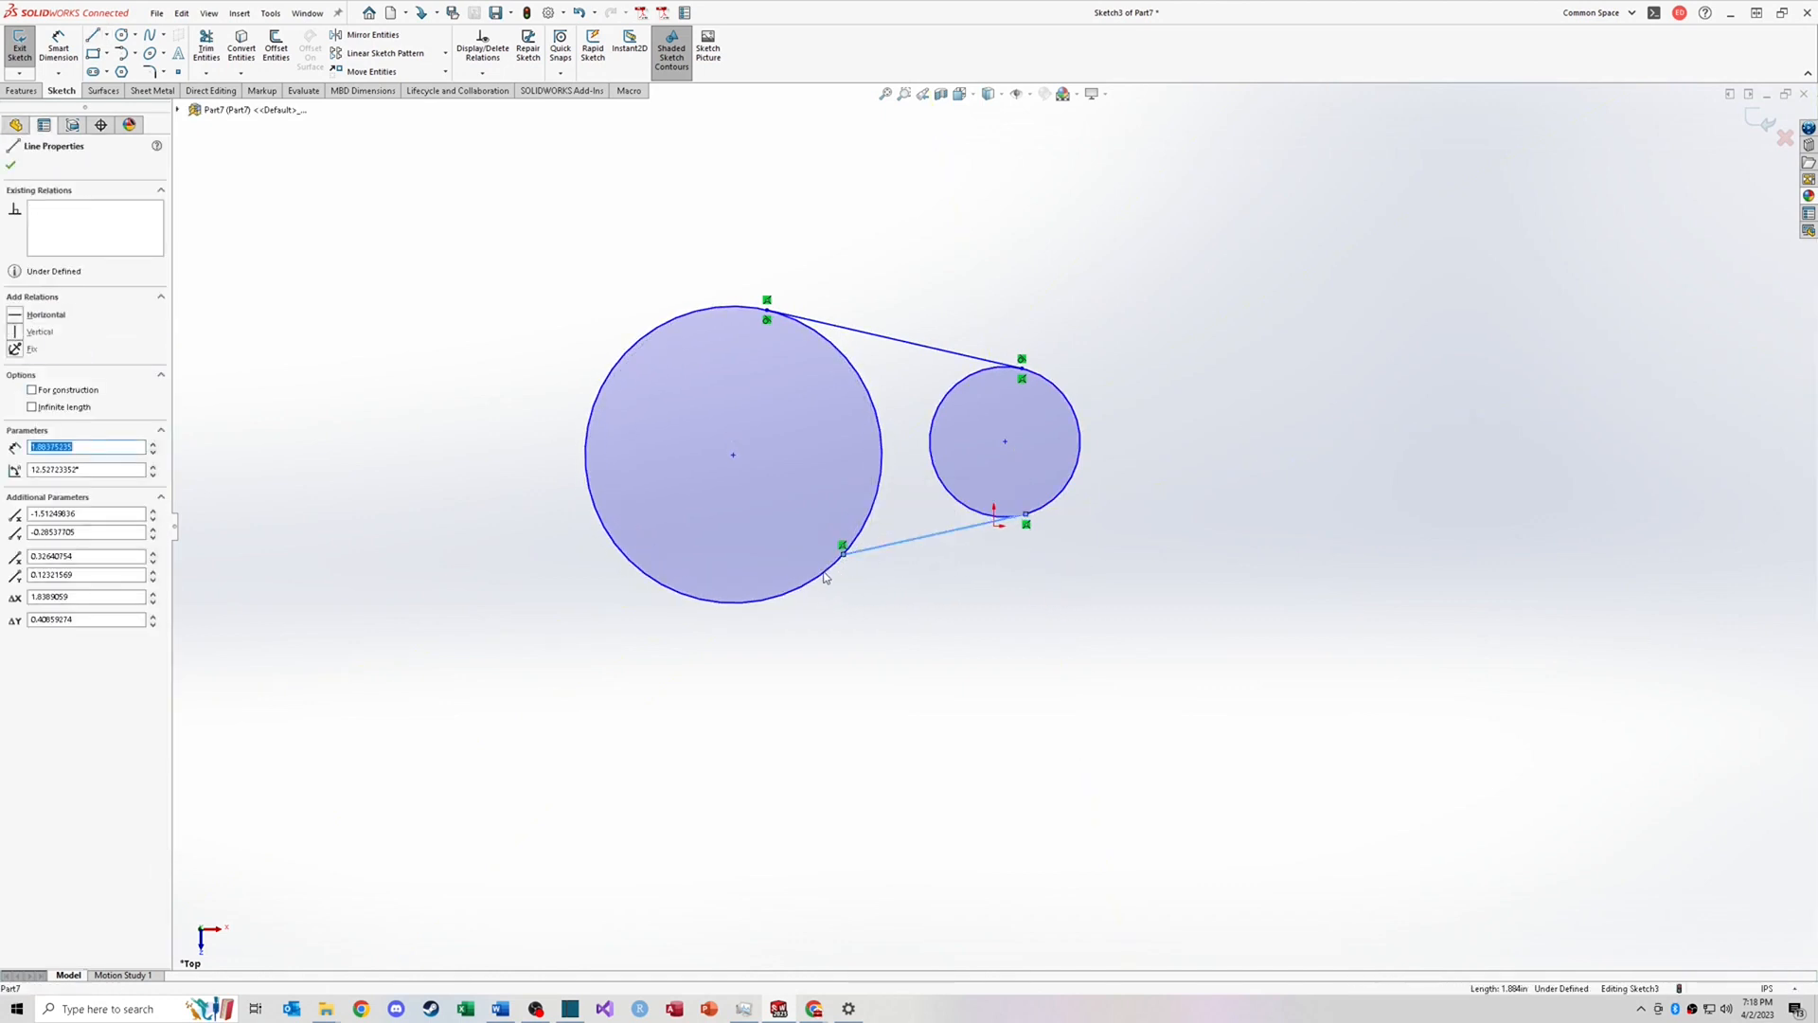
{"action": "left_click", "coordinate": [826, 575], "text": "ctrl"}
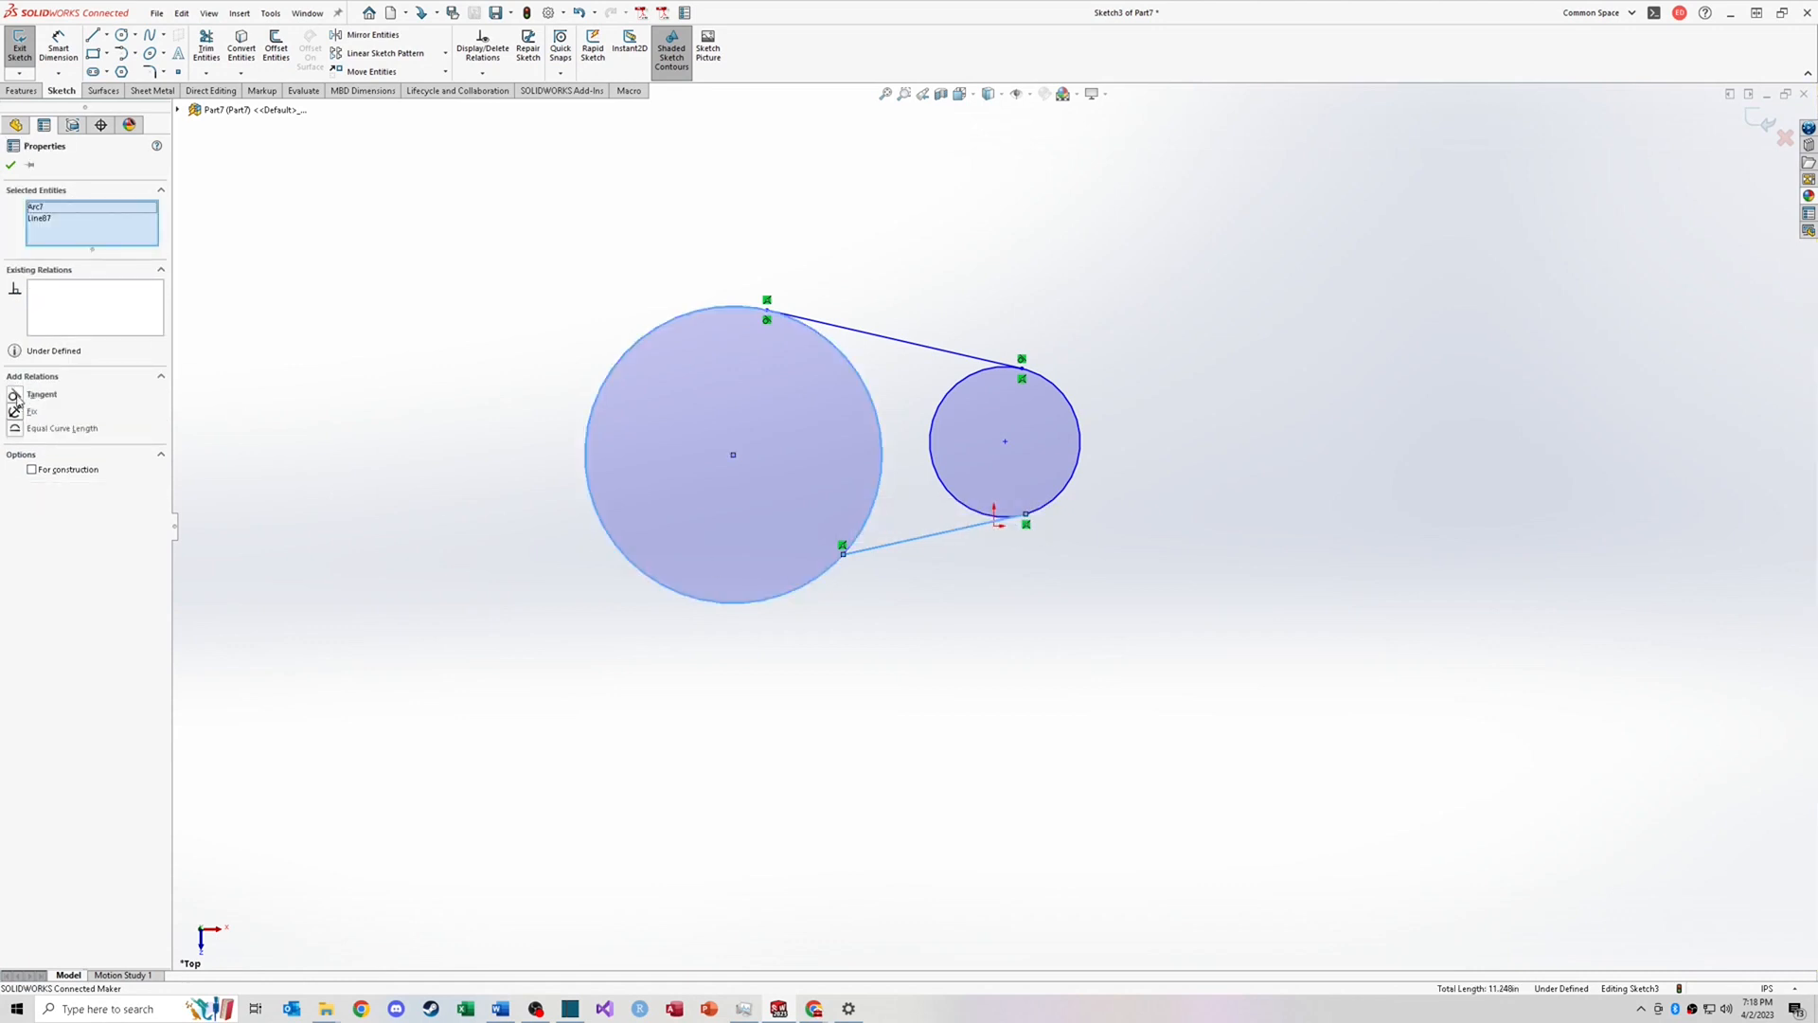
{"action": "left_click", "coordinate": [17, 396]}
Step: Make the bottom line tangent to the small circle, then drag the small circle to test the tangent lines
{"action": "left_click", "coordinate": [911, 487]}
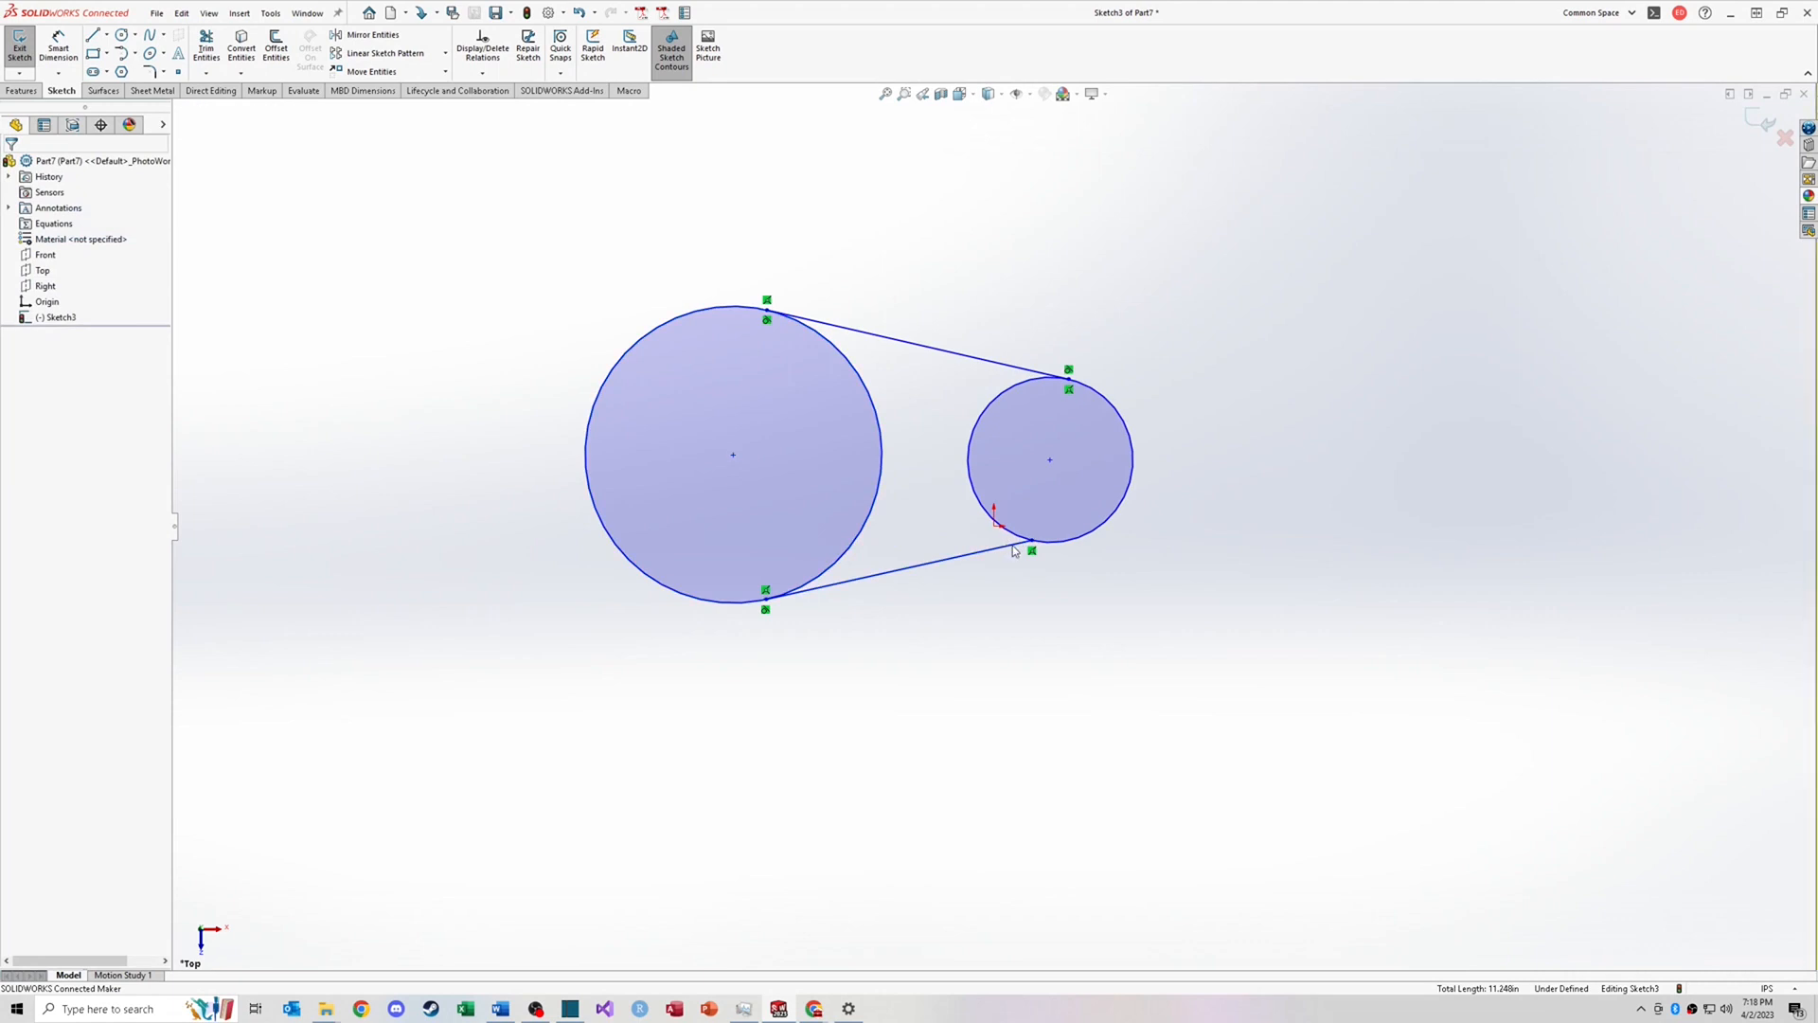
{"action": "left_click", "coordinate": [1021, 540]}
{"action": "left_click", "coordinate": [1019, 537], "text": "ctrl"}
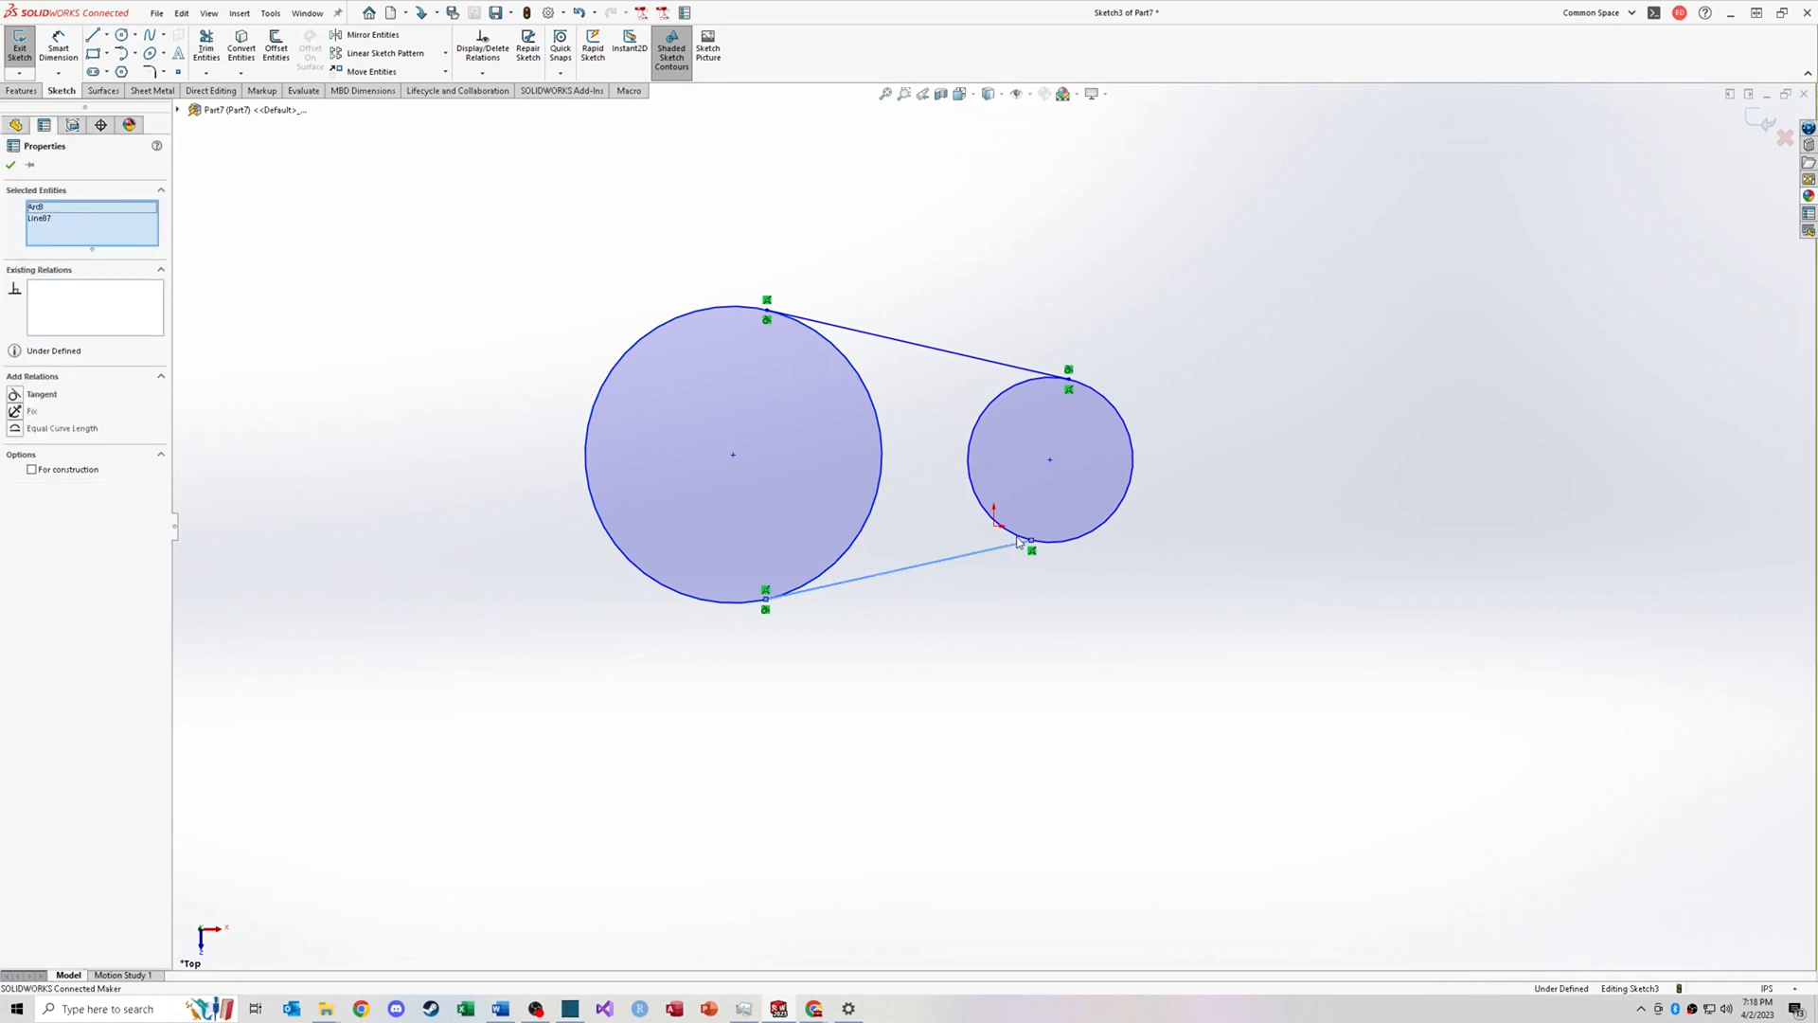
{"action": "left_click", "coordinate": [16, 395]}
{"action": "left_click", "coordinate": [954, 471]}
{"action": "left_click_drag", "start_coordinate": [1060, 458], "coordinate": [1107, 480]}
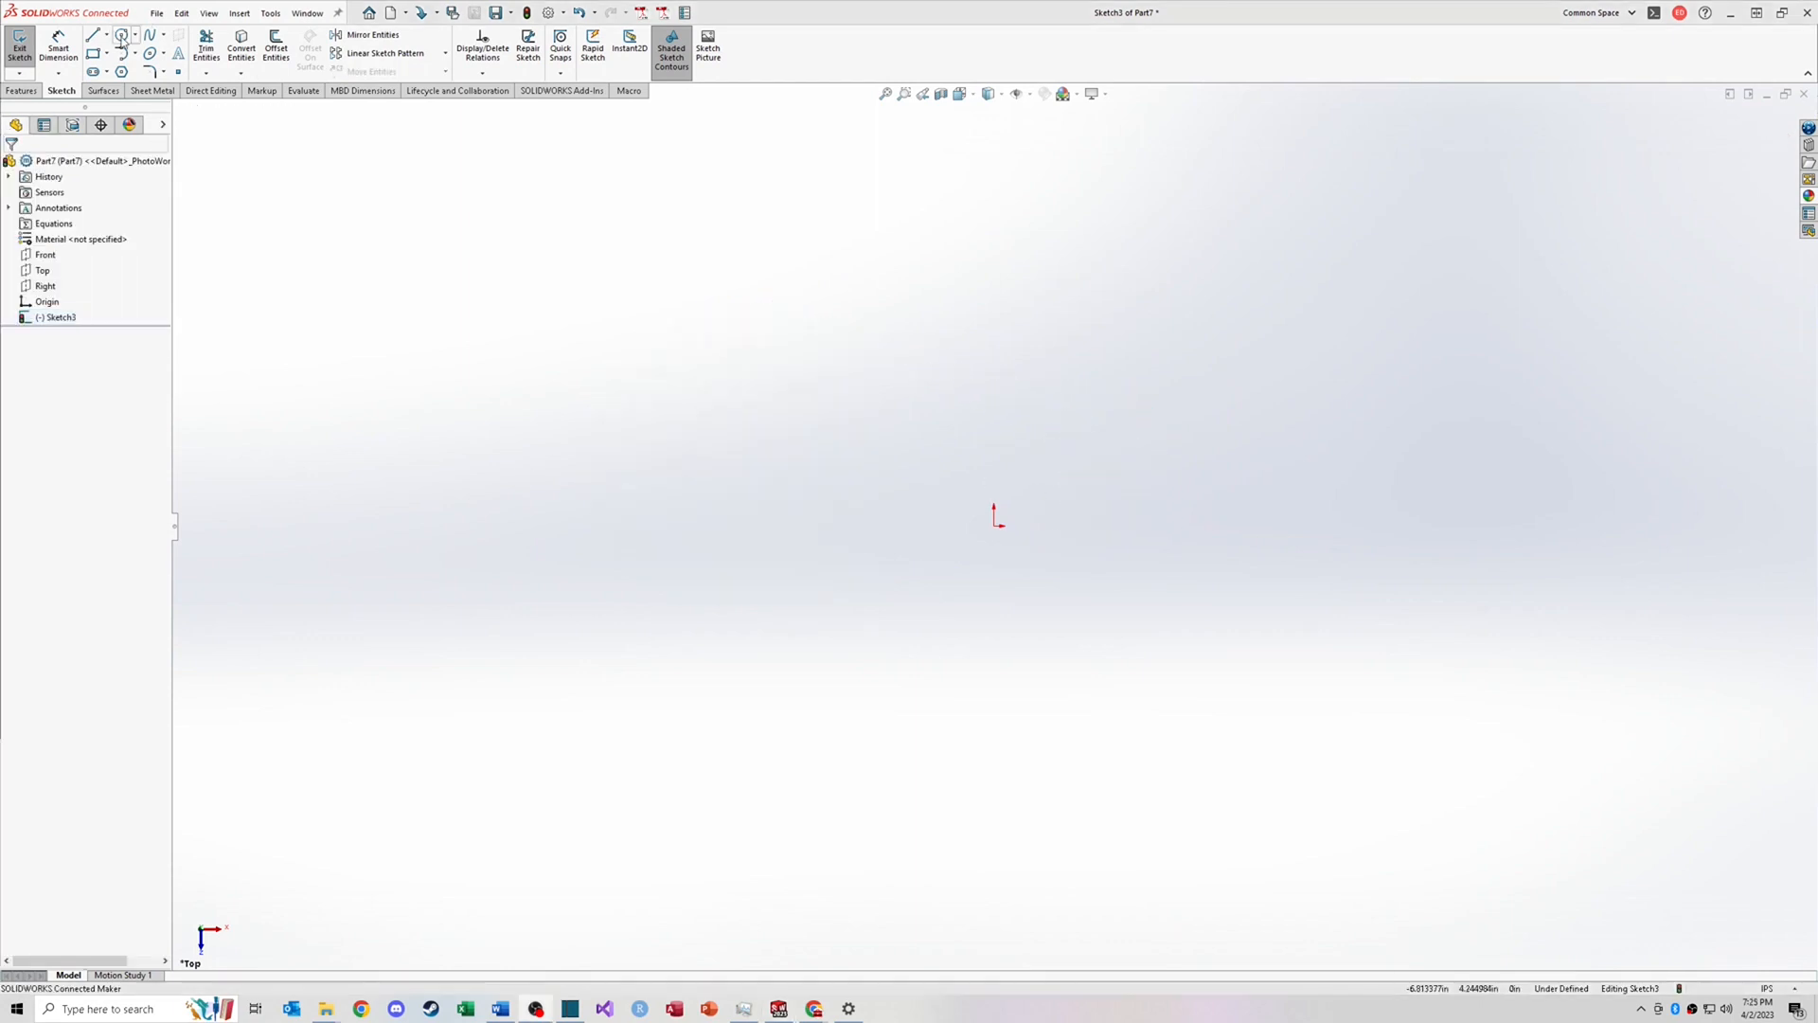
Step: Sketch a large circle right of the origin and a smaller circle with a slightly offset center inside it
{"action": "left_click", "coordinate": [121, 36]}
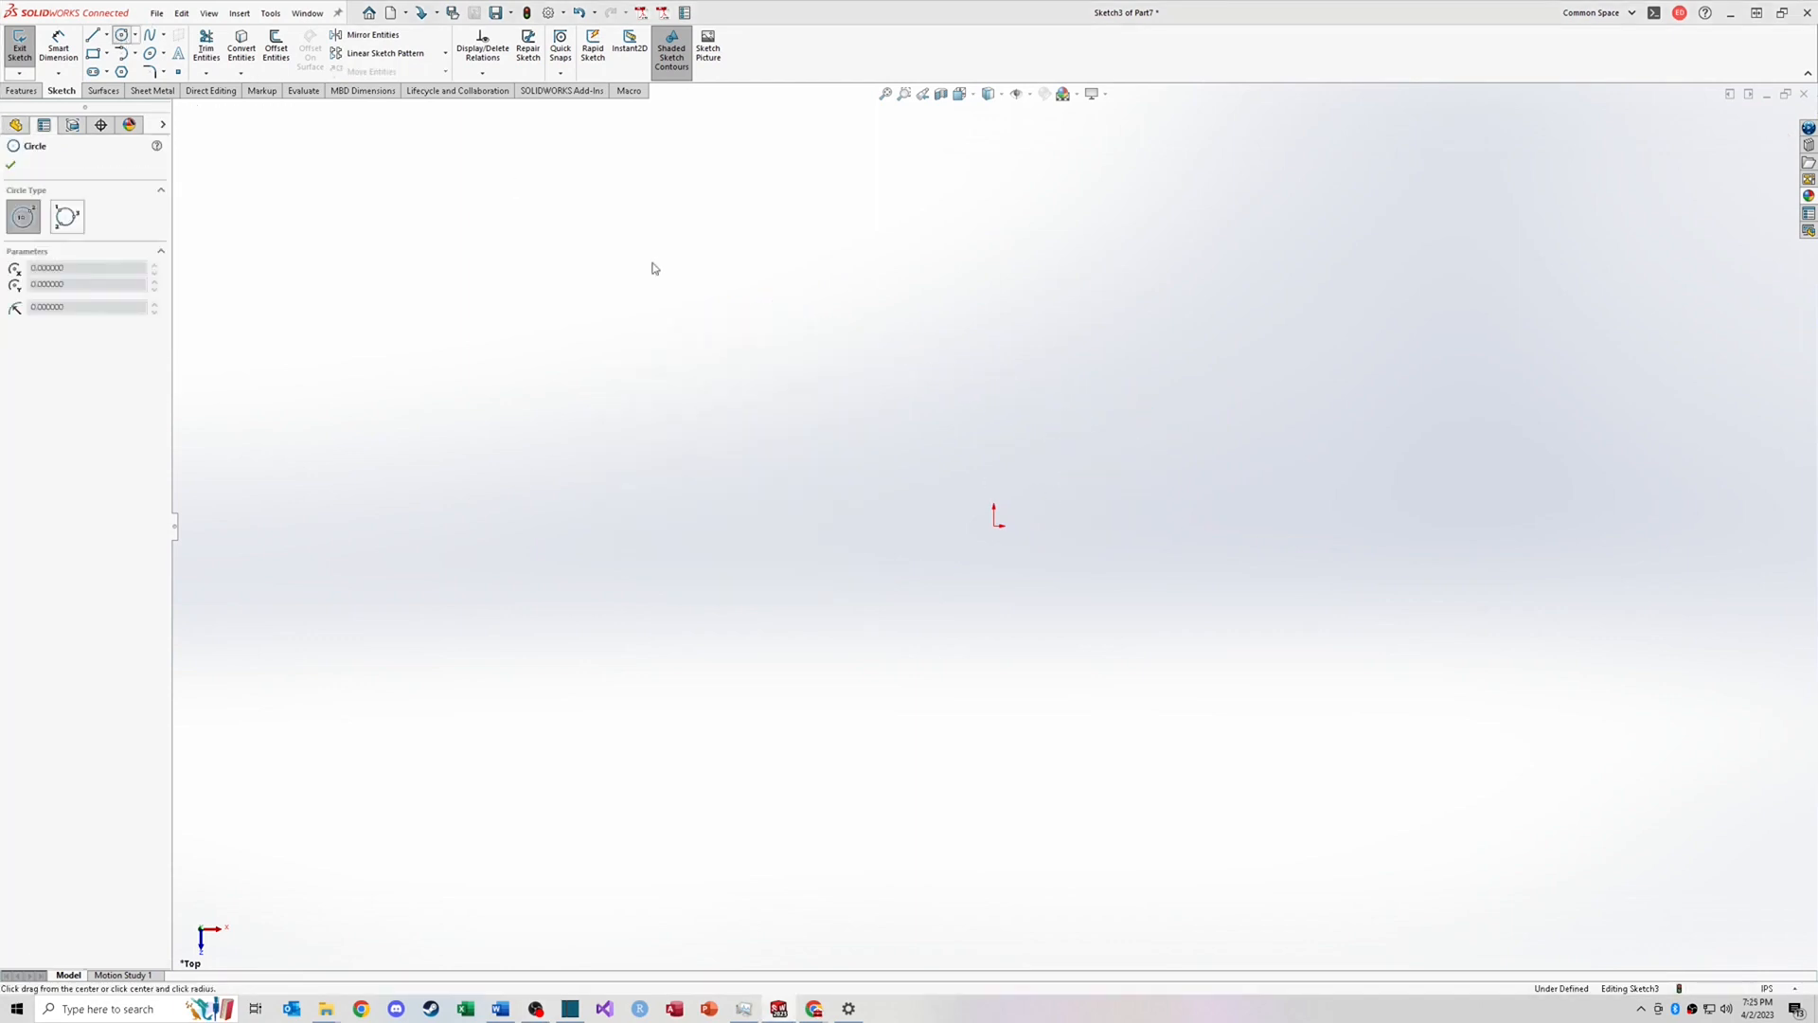
{"action": "left_click", "coordinate": [1185, 526]}
{"action": "left_click", "coordinate": [1352, 527]}
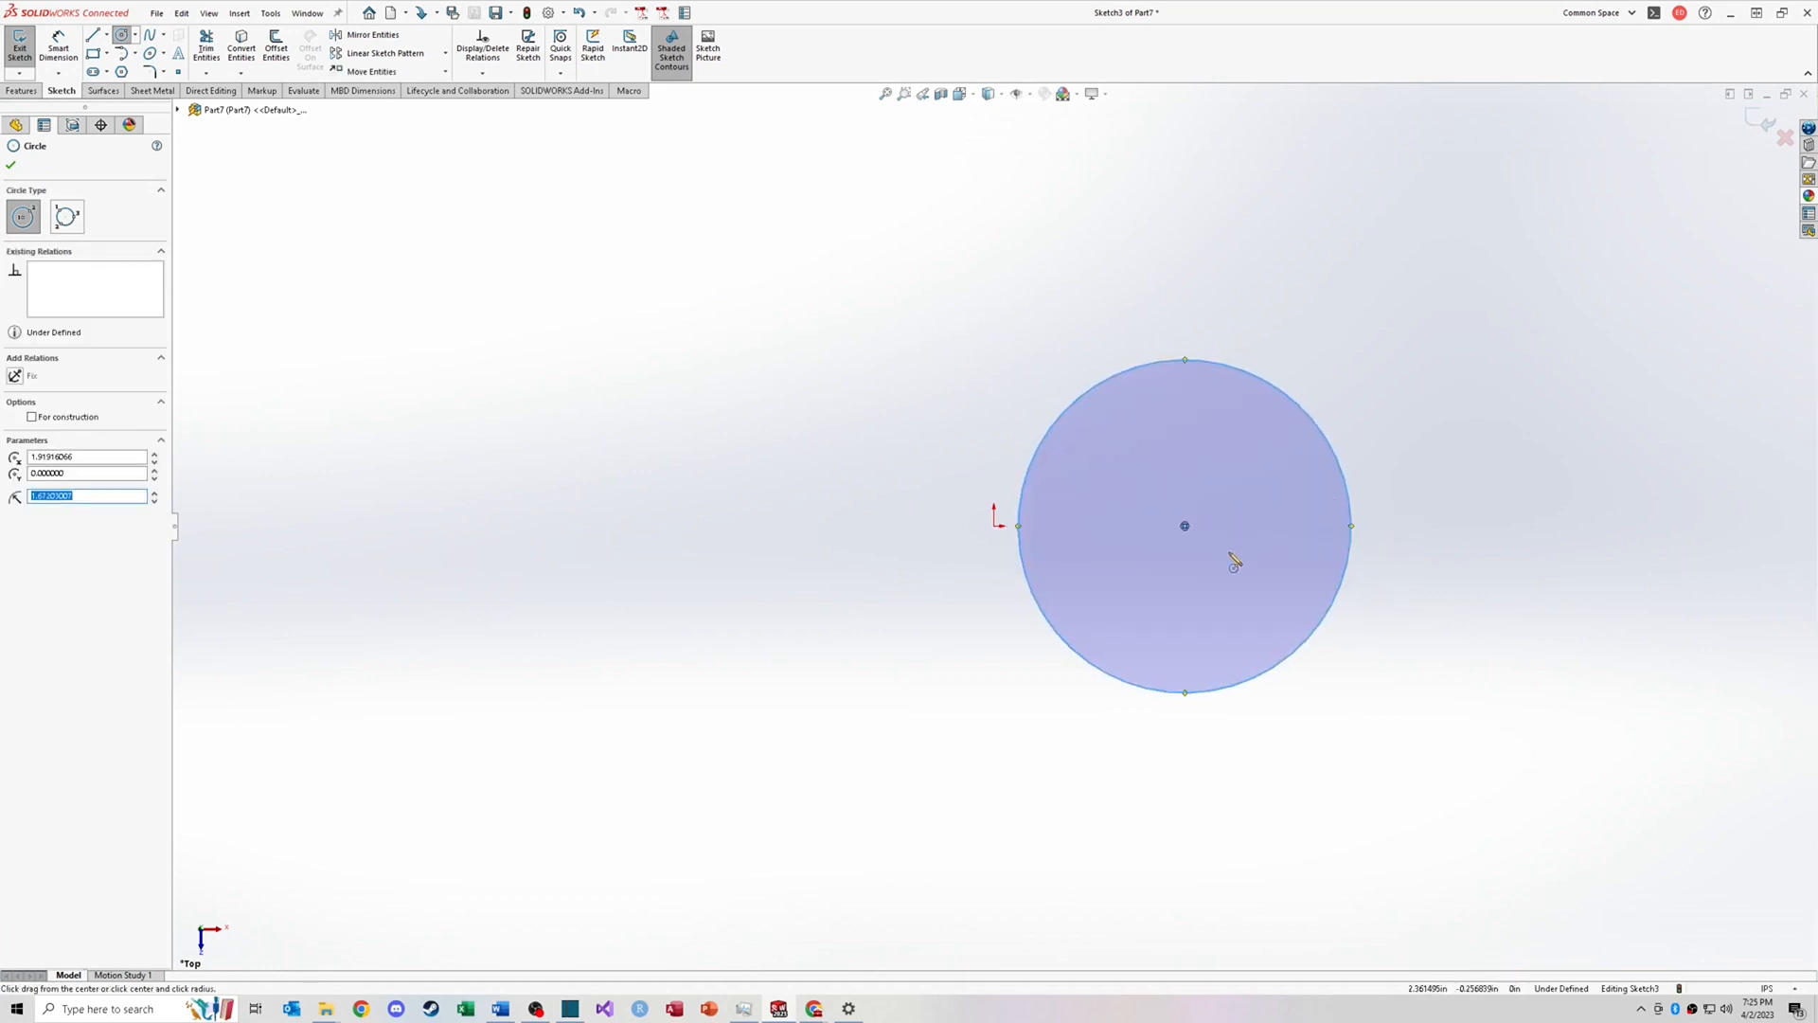
{"action": "left_click", "coordinate": [1212, 526]}
{"action": "left_click", "coordinate": [1272, 535]}
{"action": "key", "text": "Escape"}
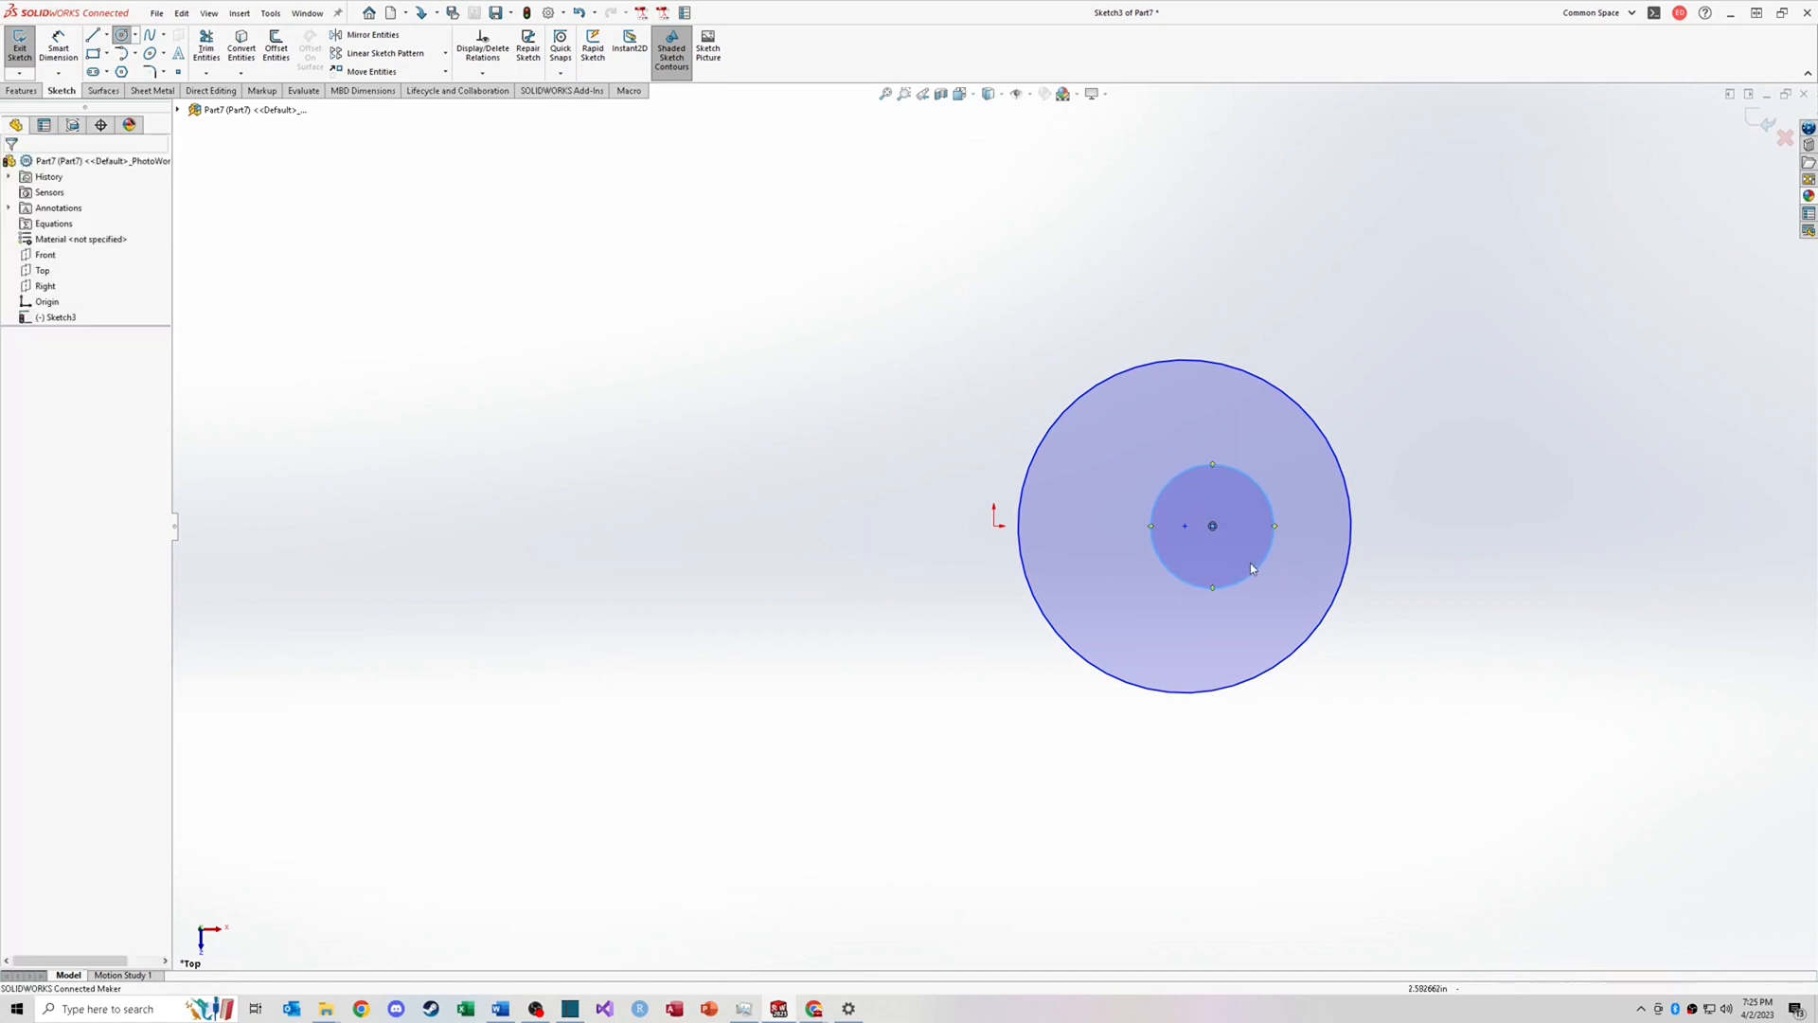
Step: Add a Concentric relation between the two circles
{"action": "left_click", "coordinate": [1264, 491]}
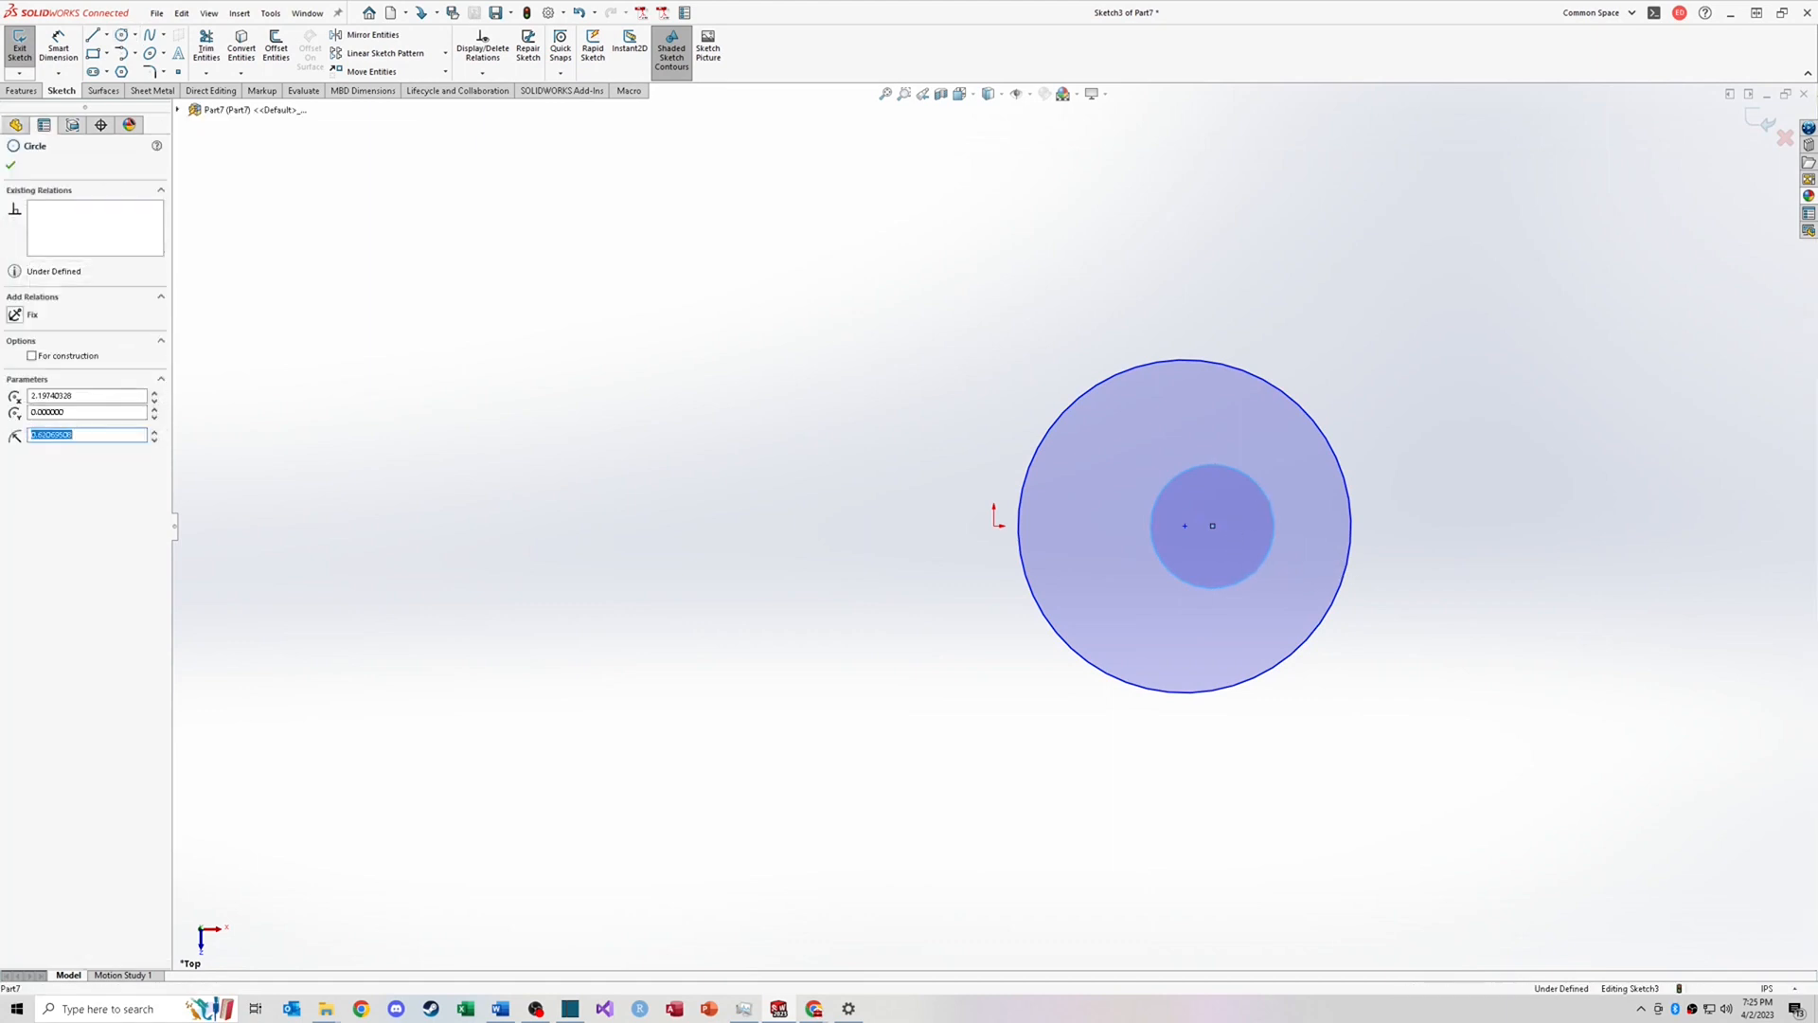
{"action": "left_click", "coordinate": [1323, 458], "text": "ctrl"}
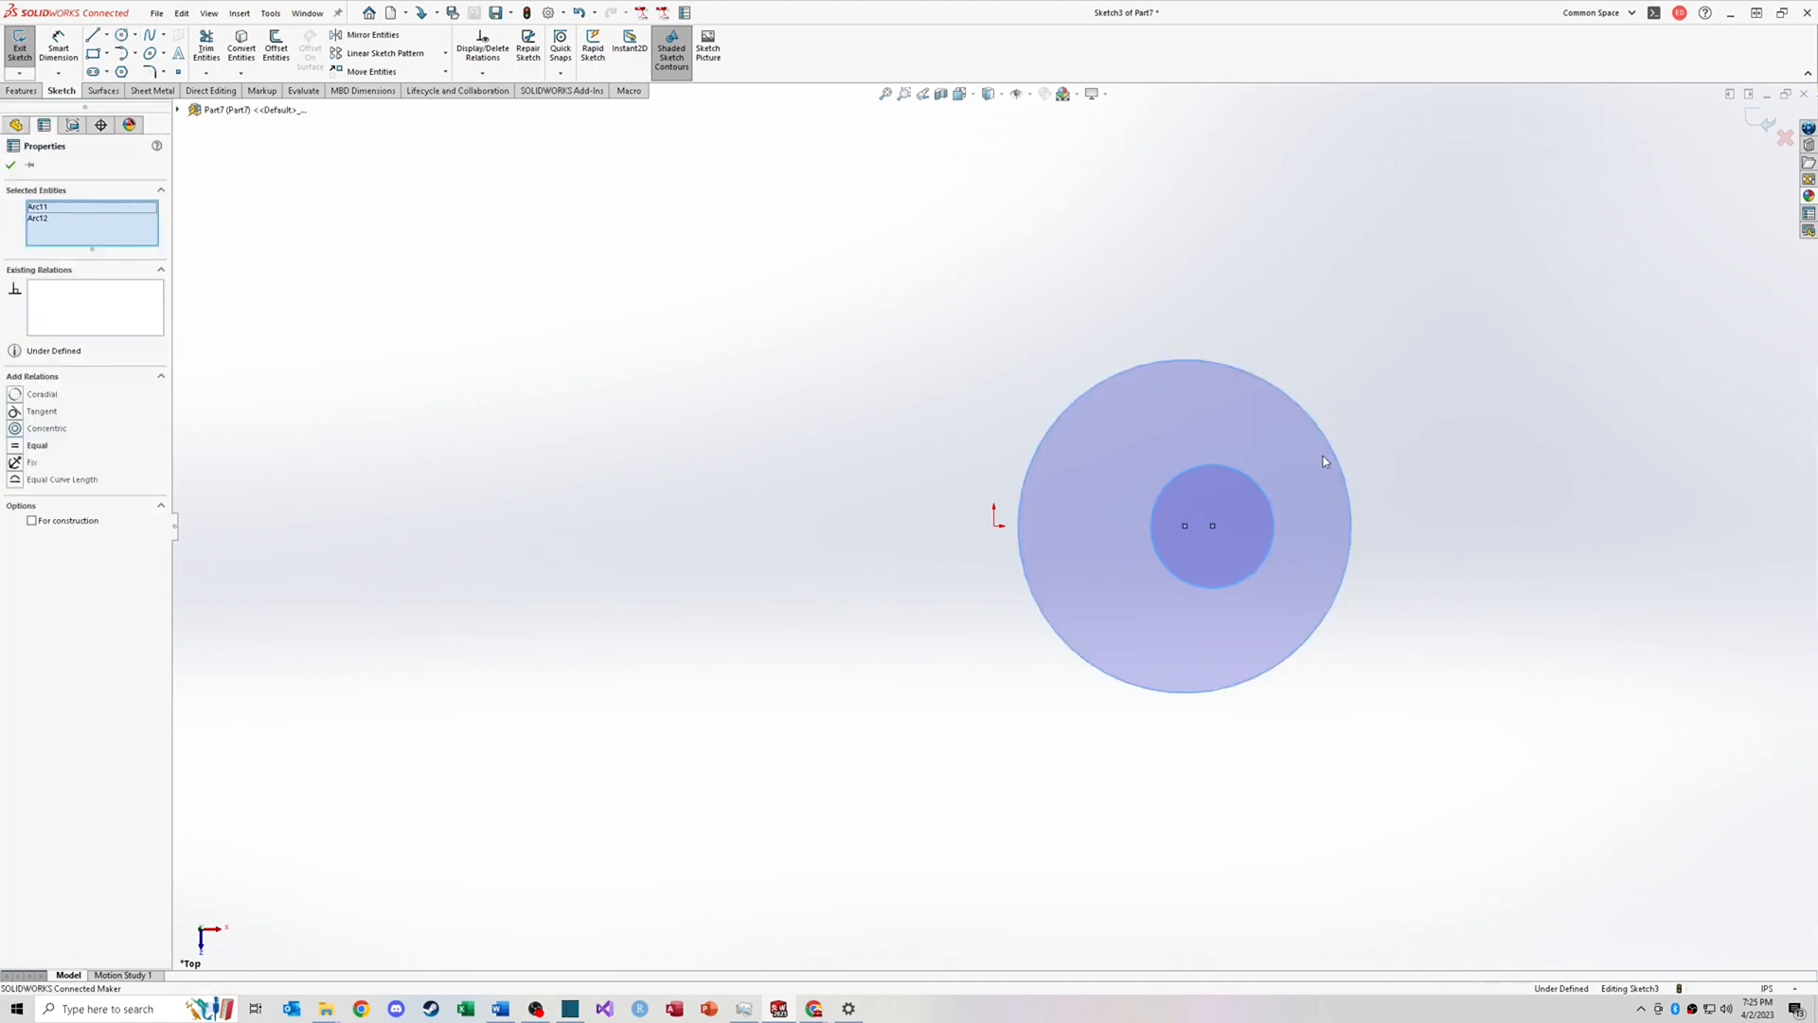
{"action": "left_click", "coordinate": [15, 431]}
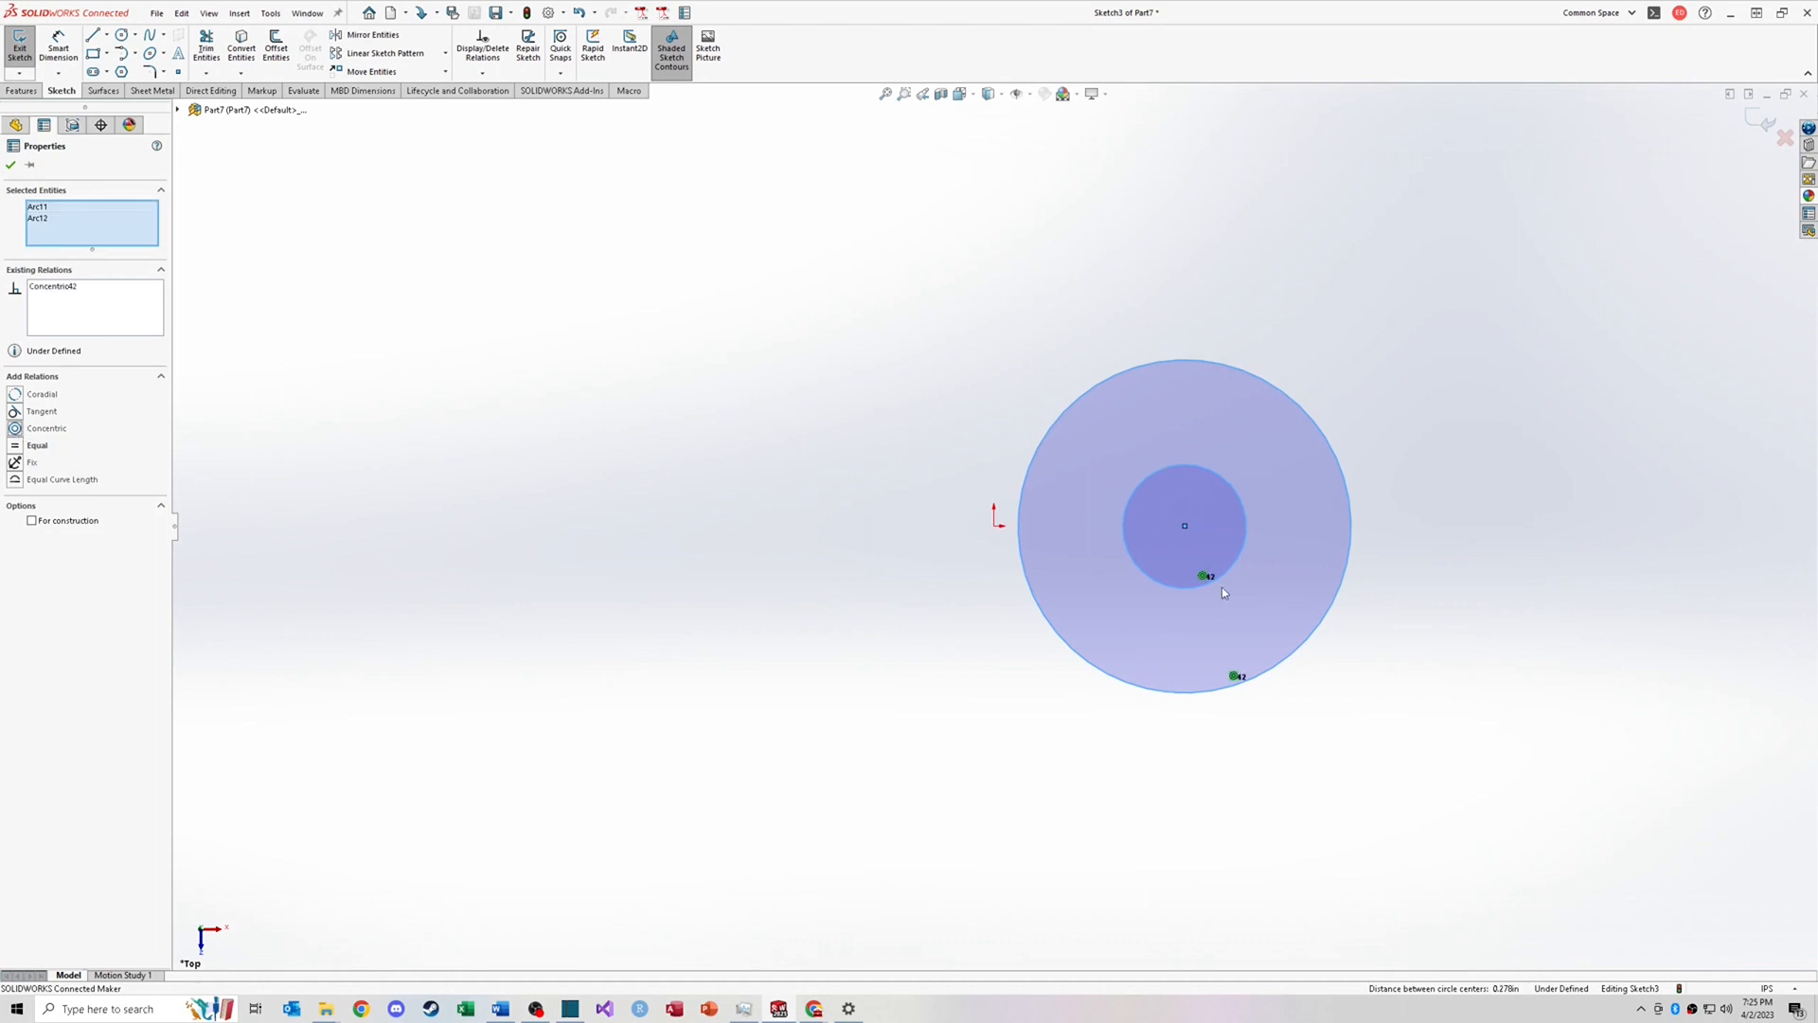
Step: Drag the small circle slightly to test the Concentric relation
{"action": "mouse_move", "coordinate": [1220, 581]}
{"action": "left_mouse_down"}
{"action": "mouse_move", "coordinate": [1260, 600]}
{"action": "mouse_move", "coordinate": [1213, 592]}
{"action": "left_mouse_up"}
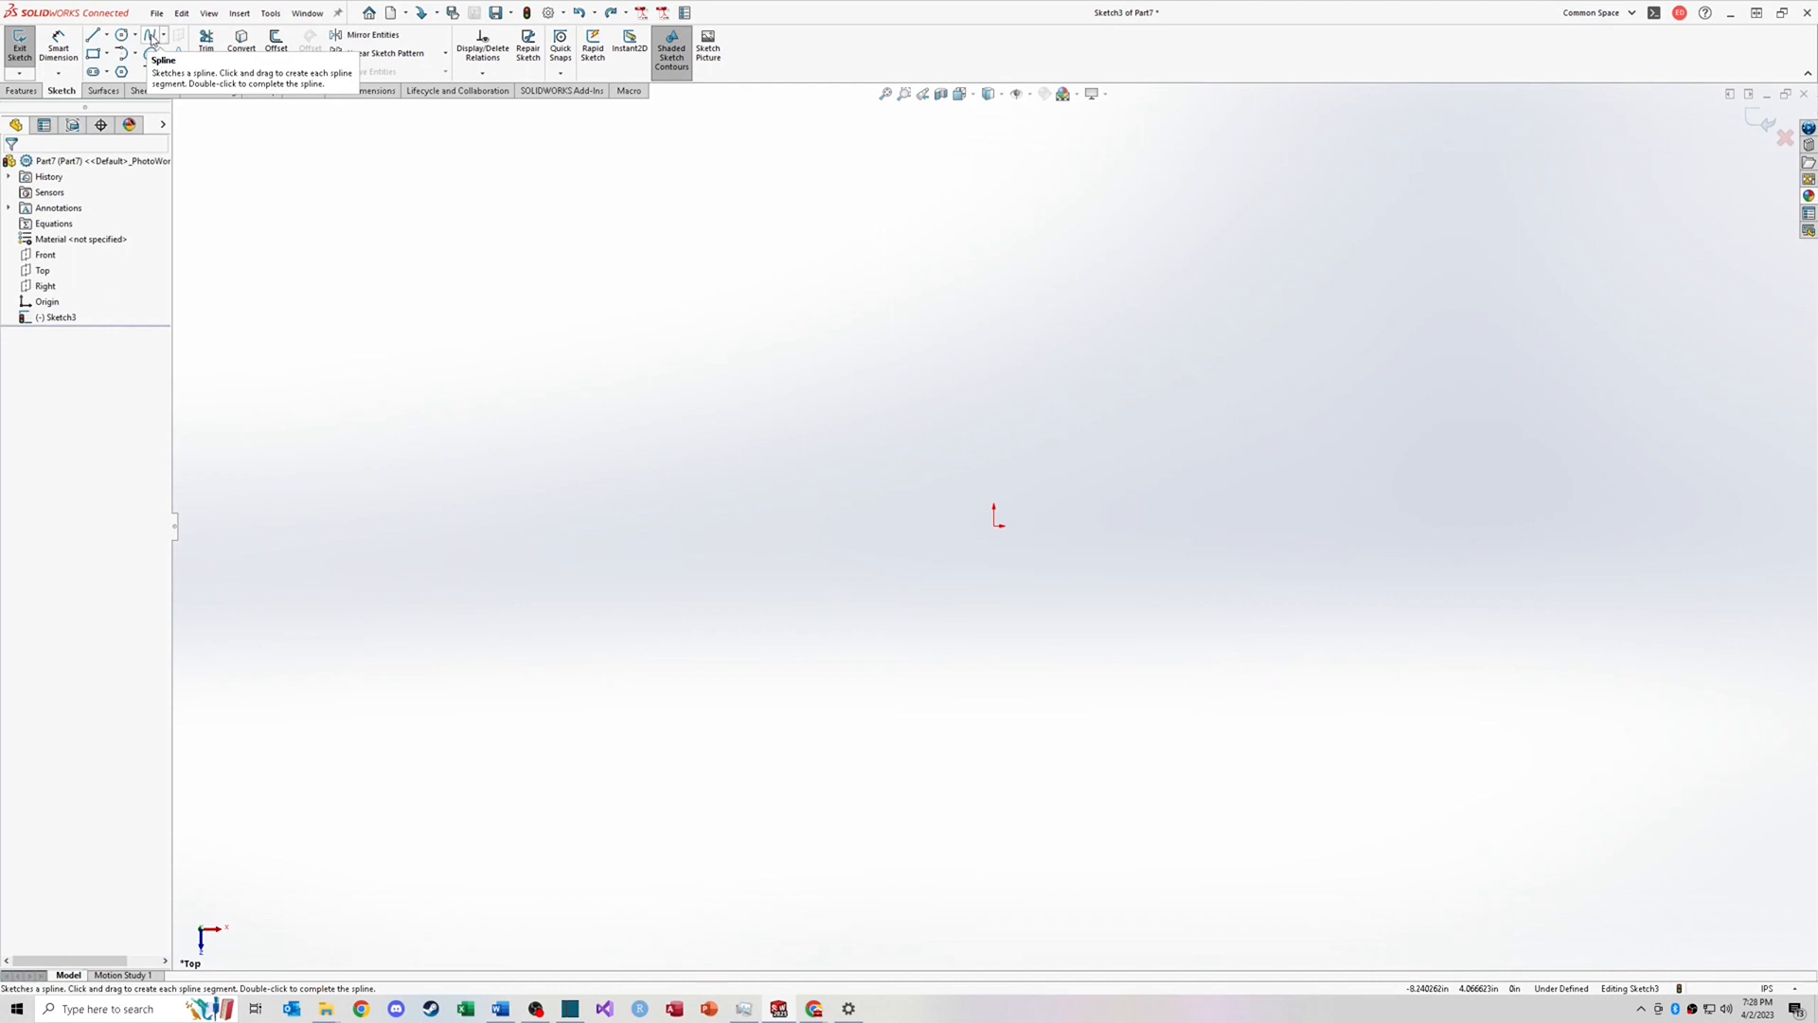
Step: Sketch a wavy five-point spline above the origin and adjust the tangent handle at its starting point
{"action": "left_click", "coordinate": [152, 36]}
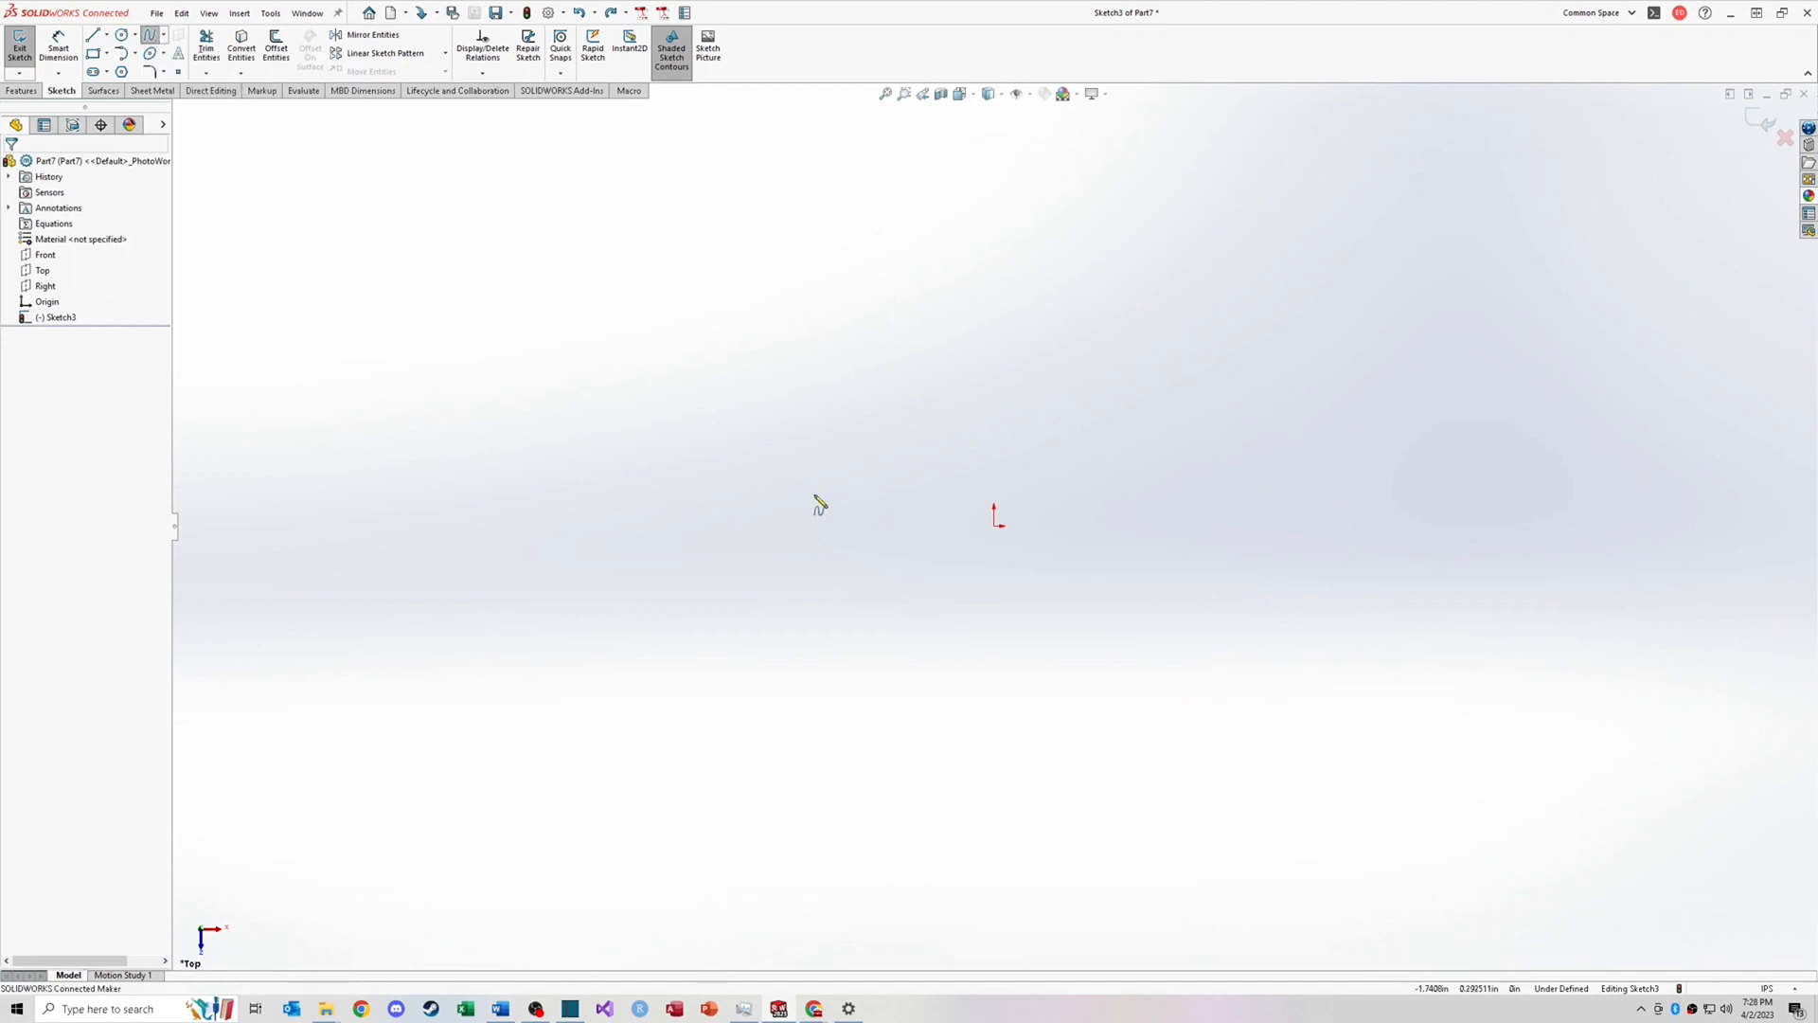
{"action": "left_click", "coordinate": [592, 431]}
{"action": "left_click", "coordinate": [775, 338]}
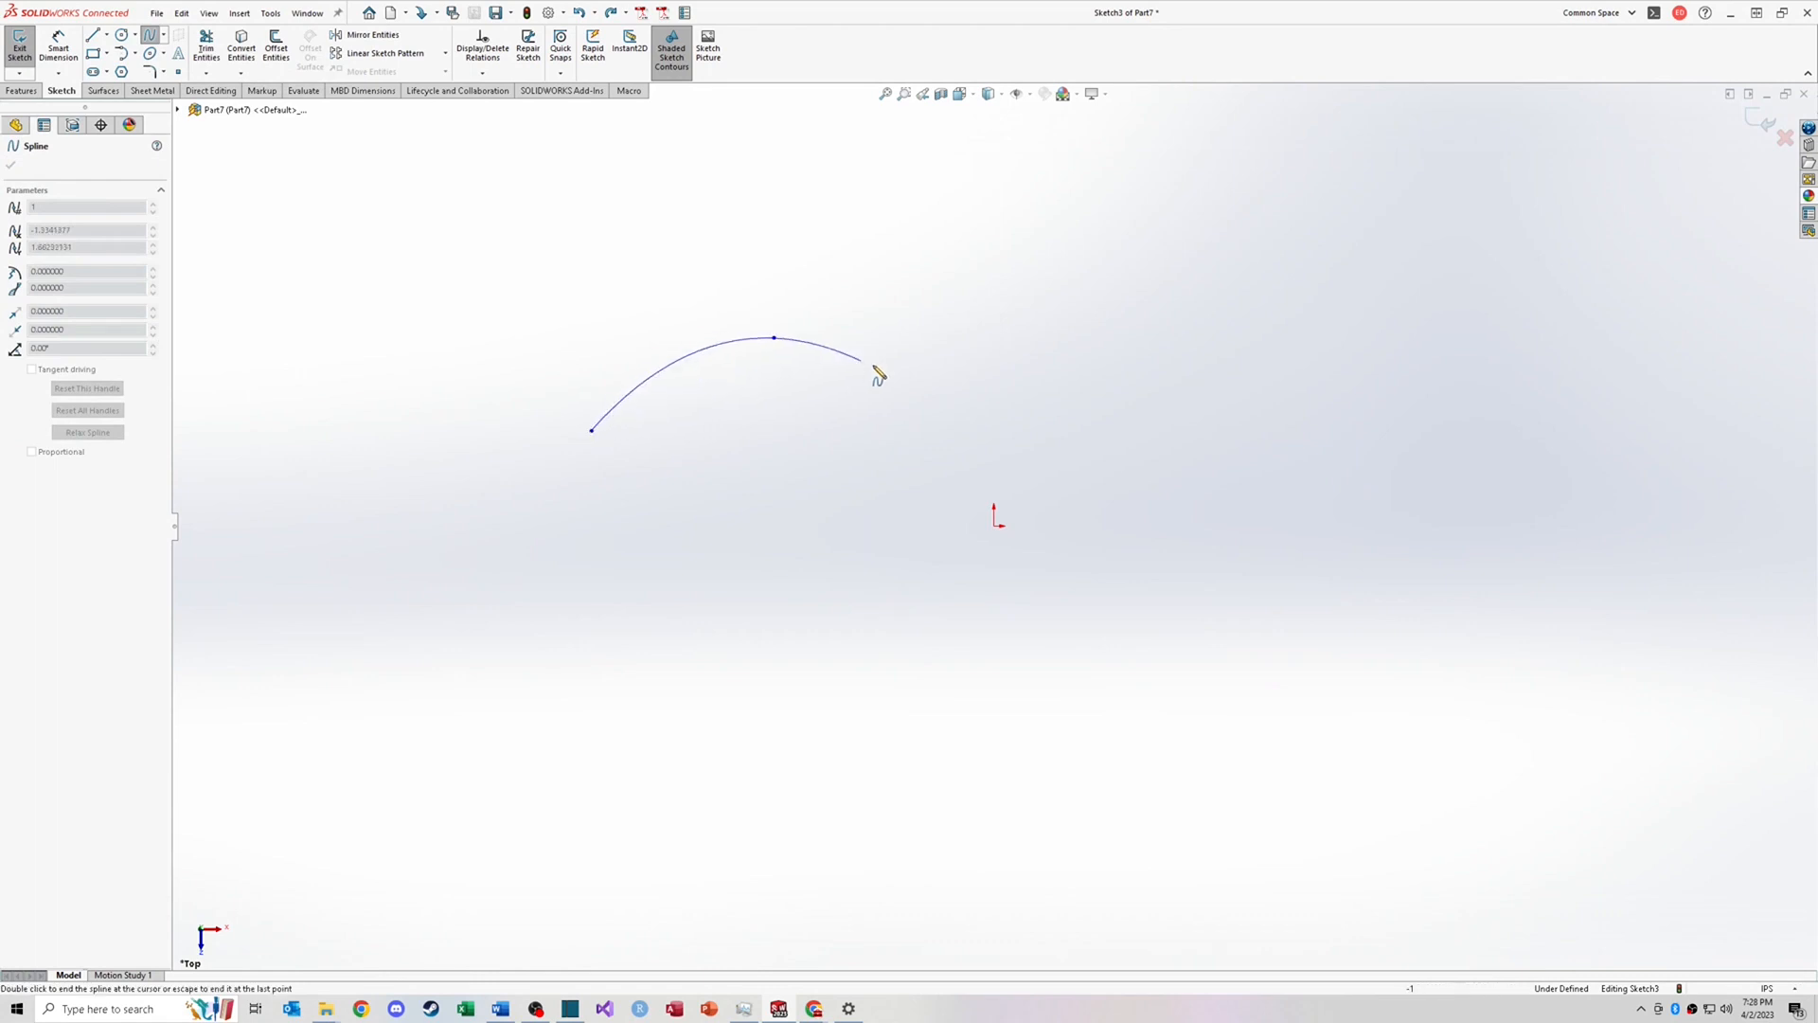
{"action": "left_click", "coordinate": [961, 439]}
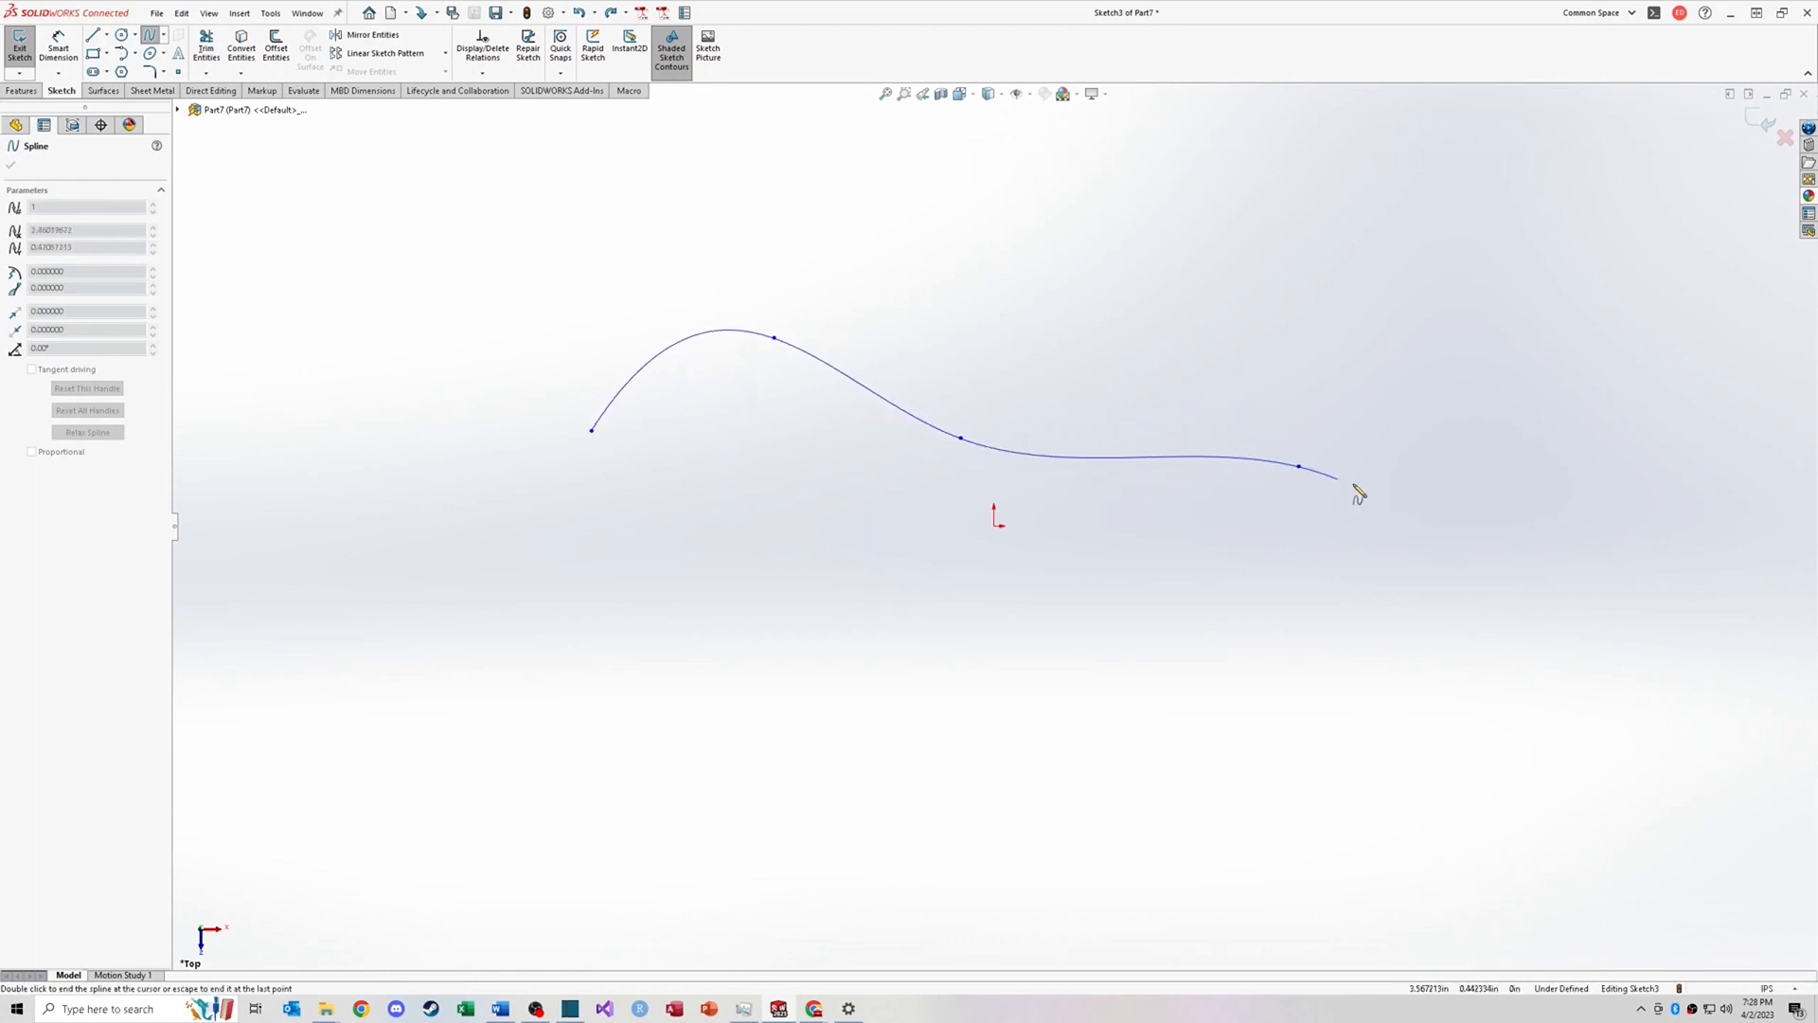
{"action": "left_click", "coordinate": [1299, 466]}
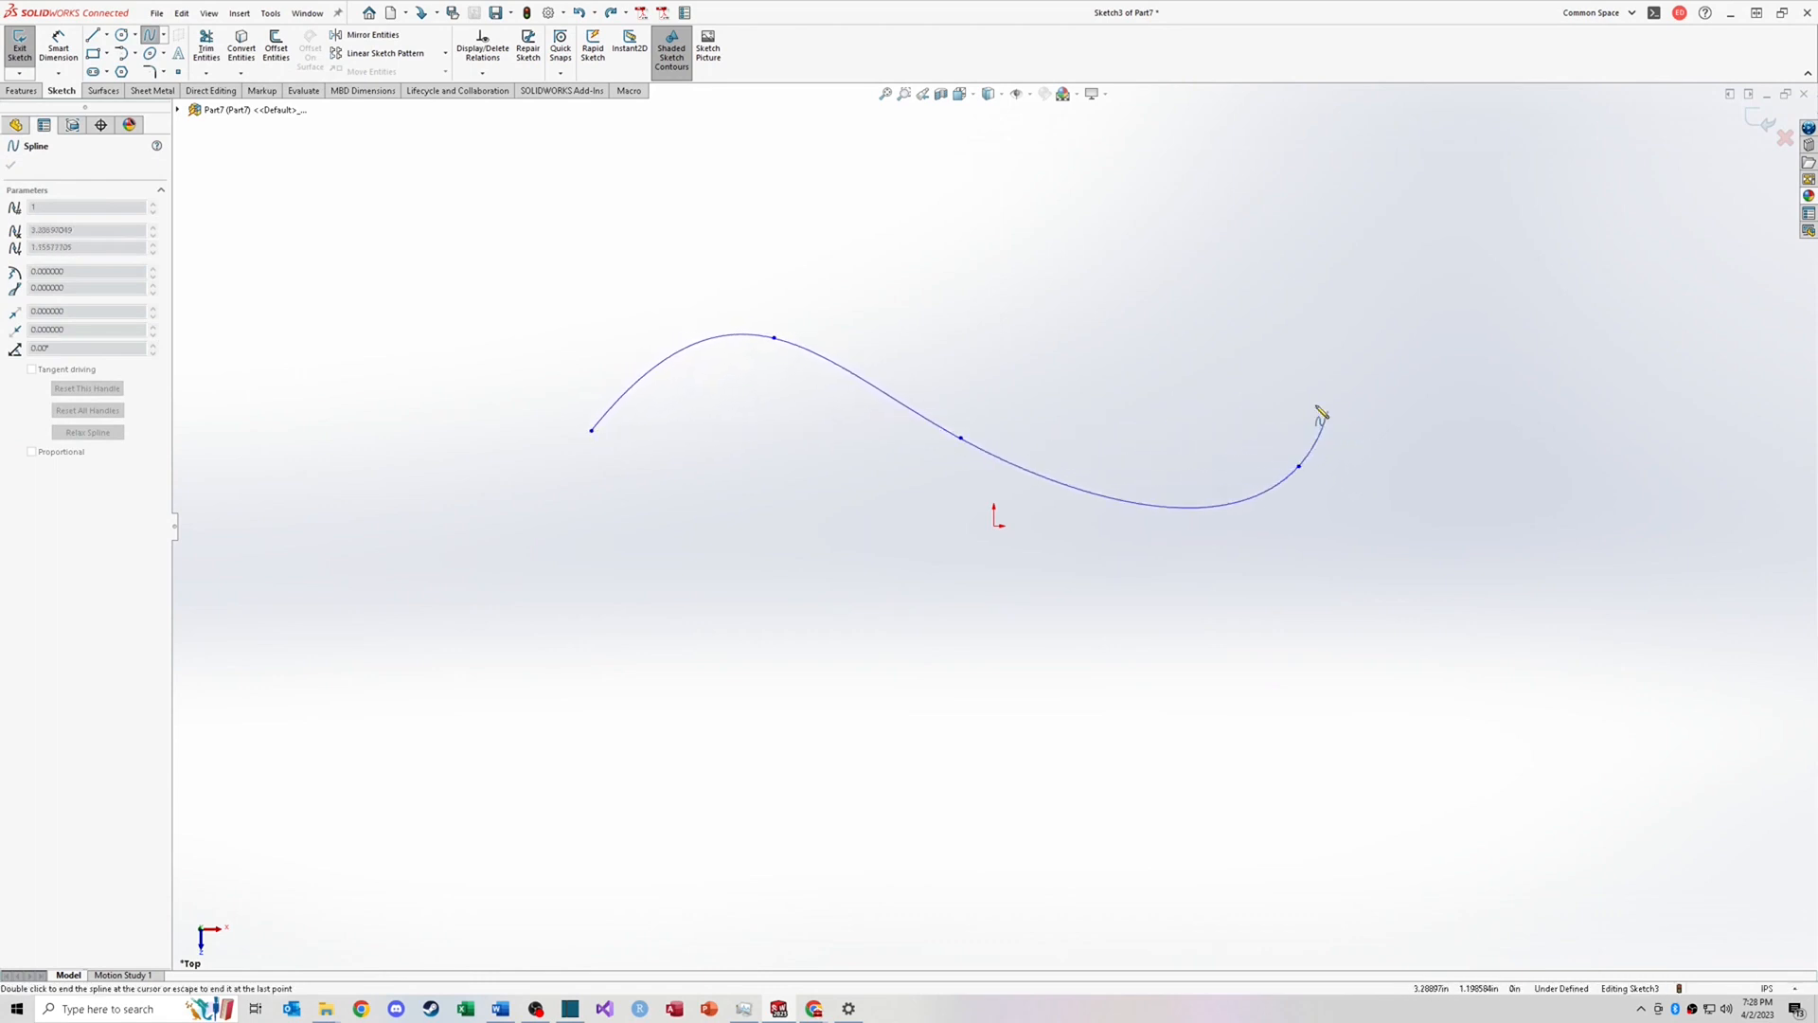
{"action": "double_click", "coordinate": [1403, 408]}
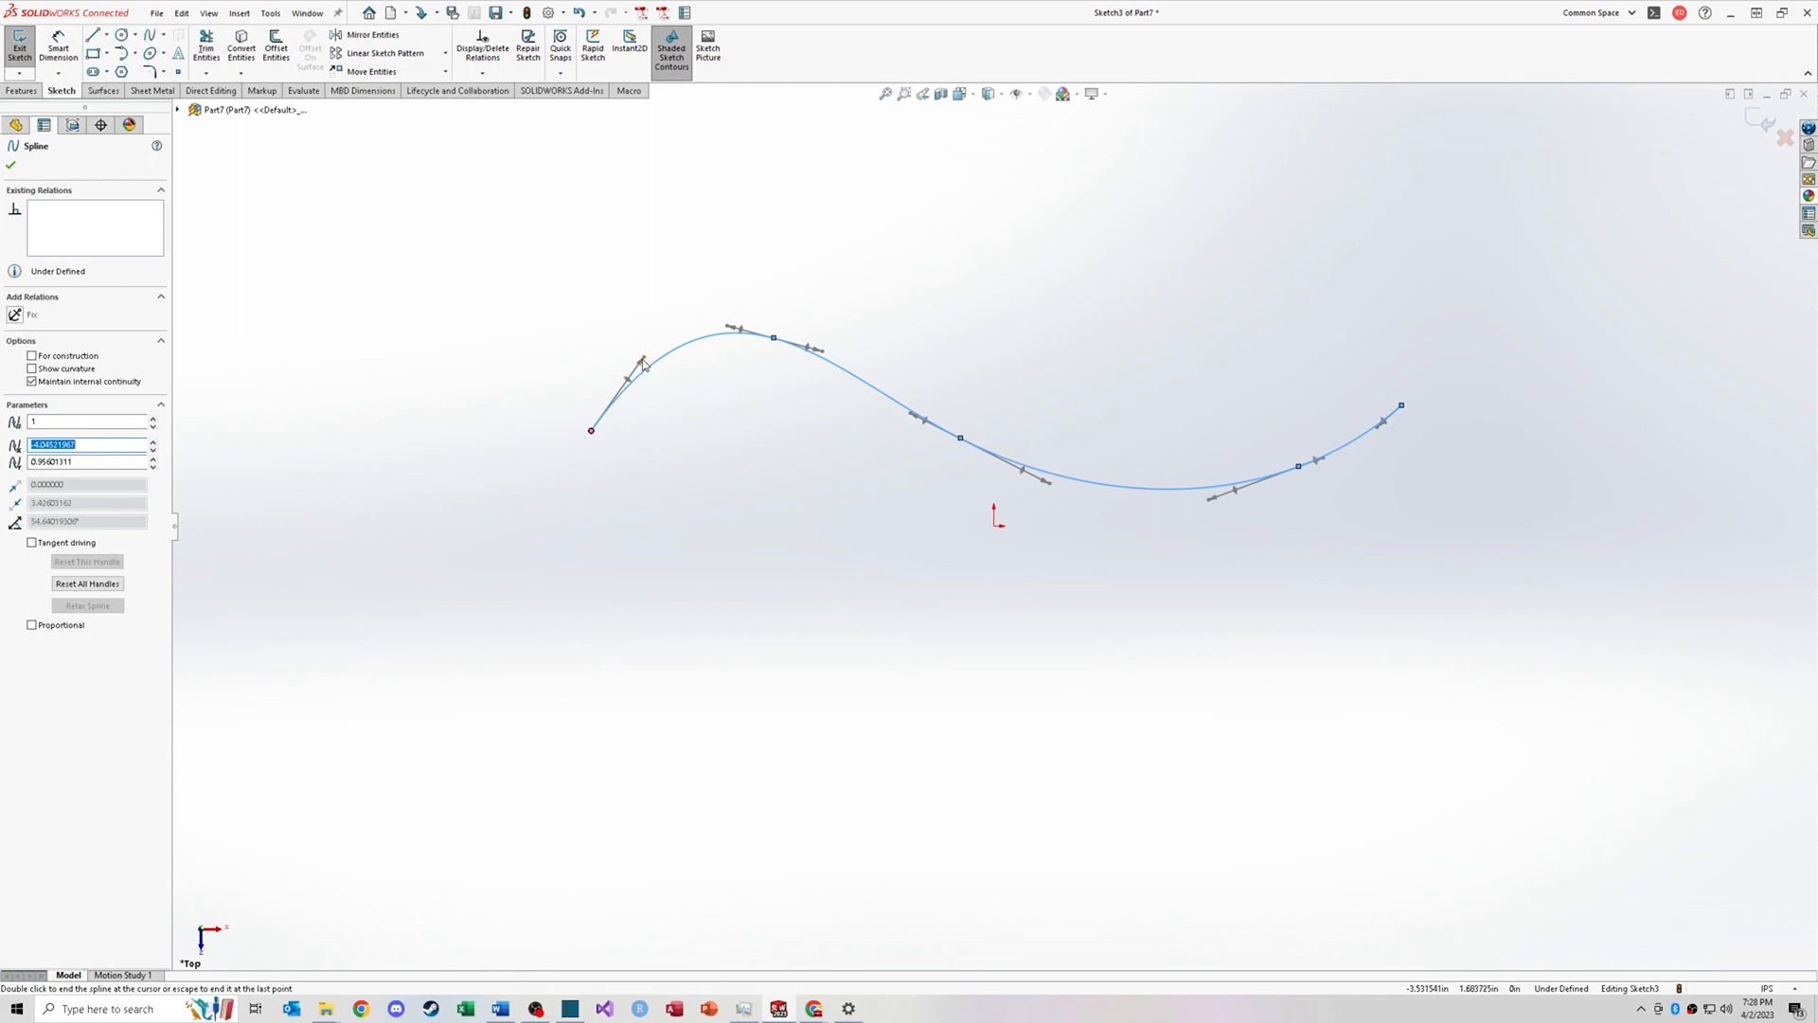
{"action": "mouse_move", "coordinate": [644, 363]}
{"action": "left_mouse_down"}
{"action": "mouse_move", "coordinate": [600, 398]}
{"action": "mouse_move", "coordinate": [572, 297]}
{"action": "mouse_move", "coordinate": [602, 413]}
{"action": "mouse_move", "coordinate": [716, 270]}
{"action": "mouse_move", "coordinate": [618, 373]}
{"action": "mouse_move", "coordinate": [630, 360]}
{"action": "left_mouse_up"}
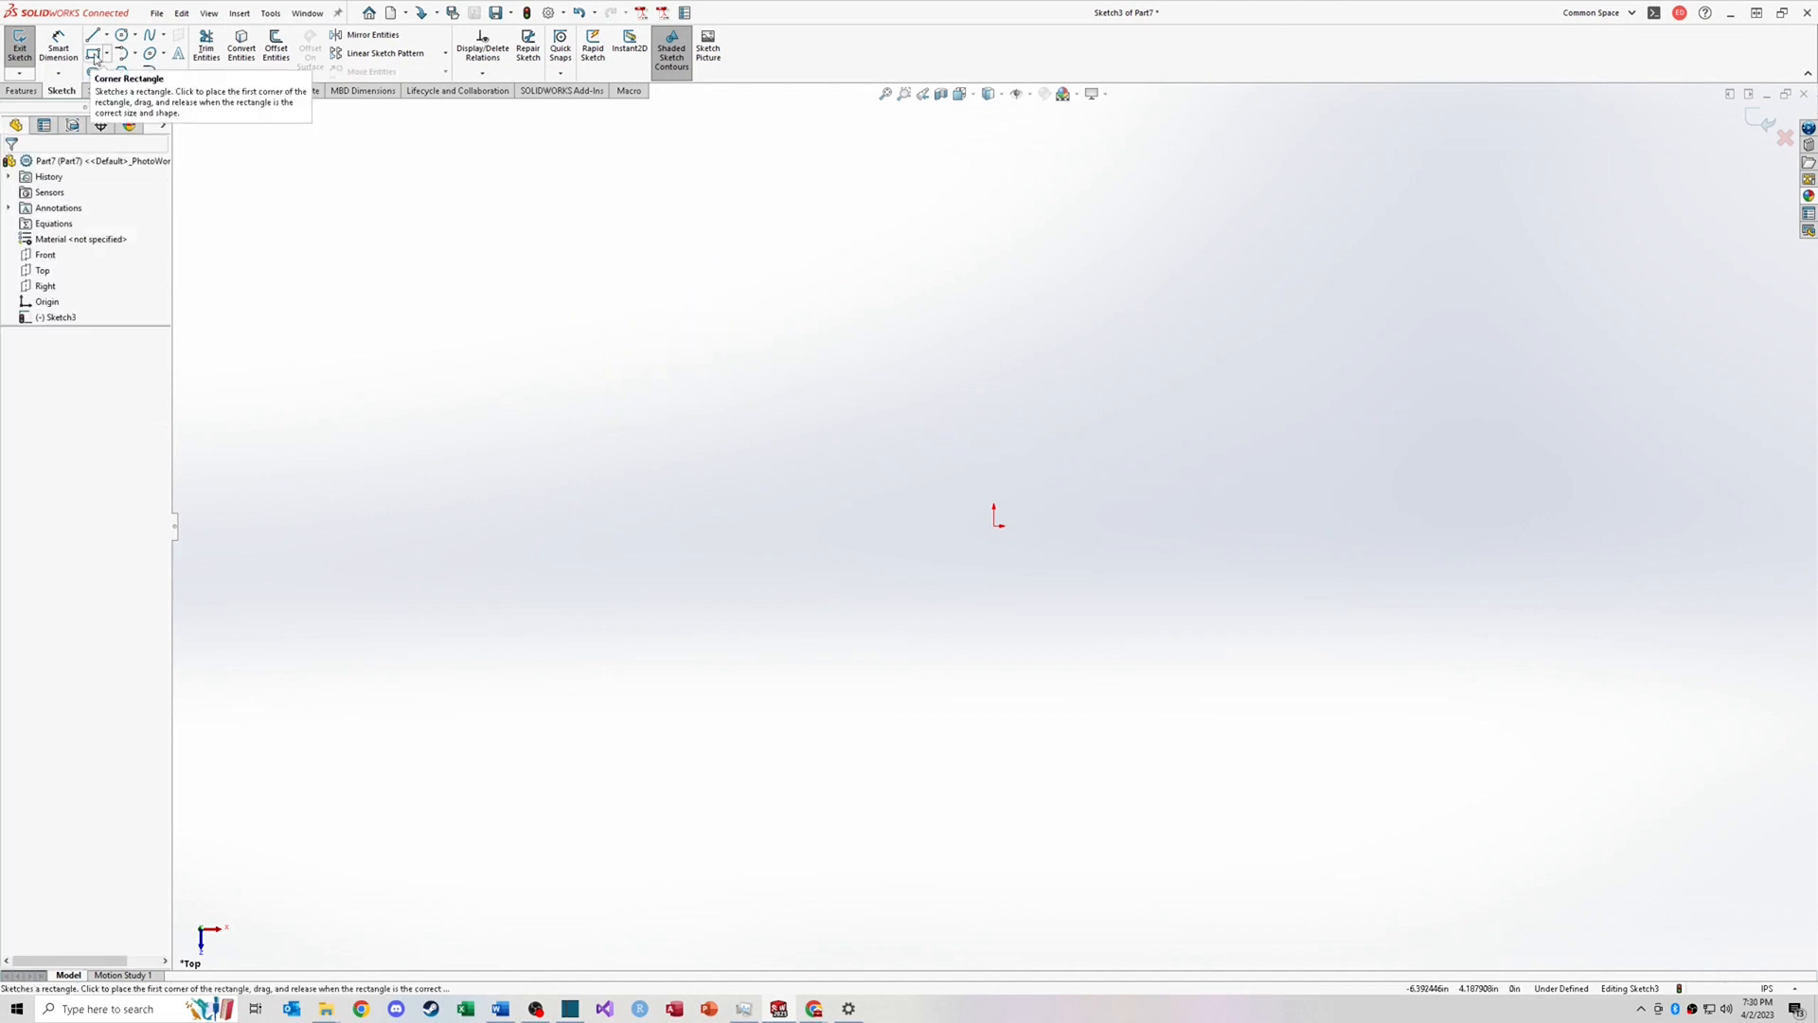
Step: Sketch a corner rectangle above and to the left of the origin
{"action": "left_click", "coordinate": [94, 55]}
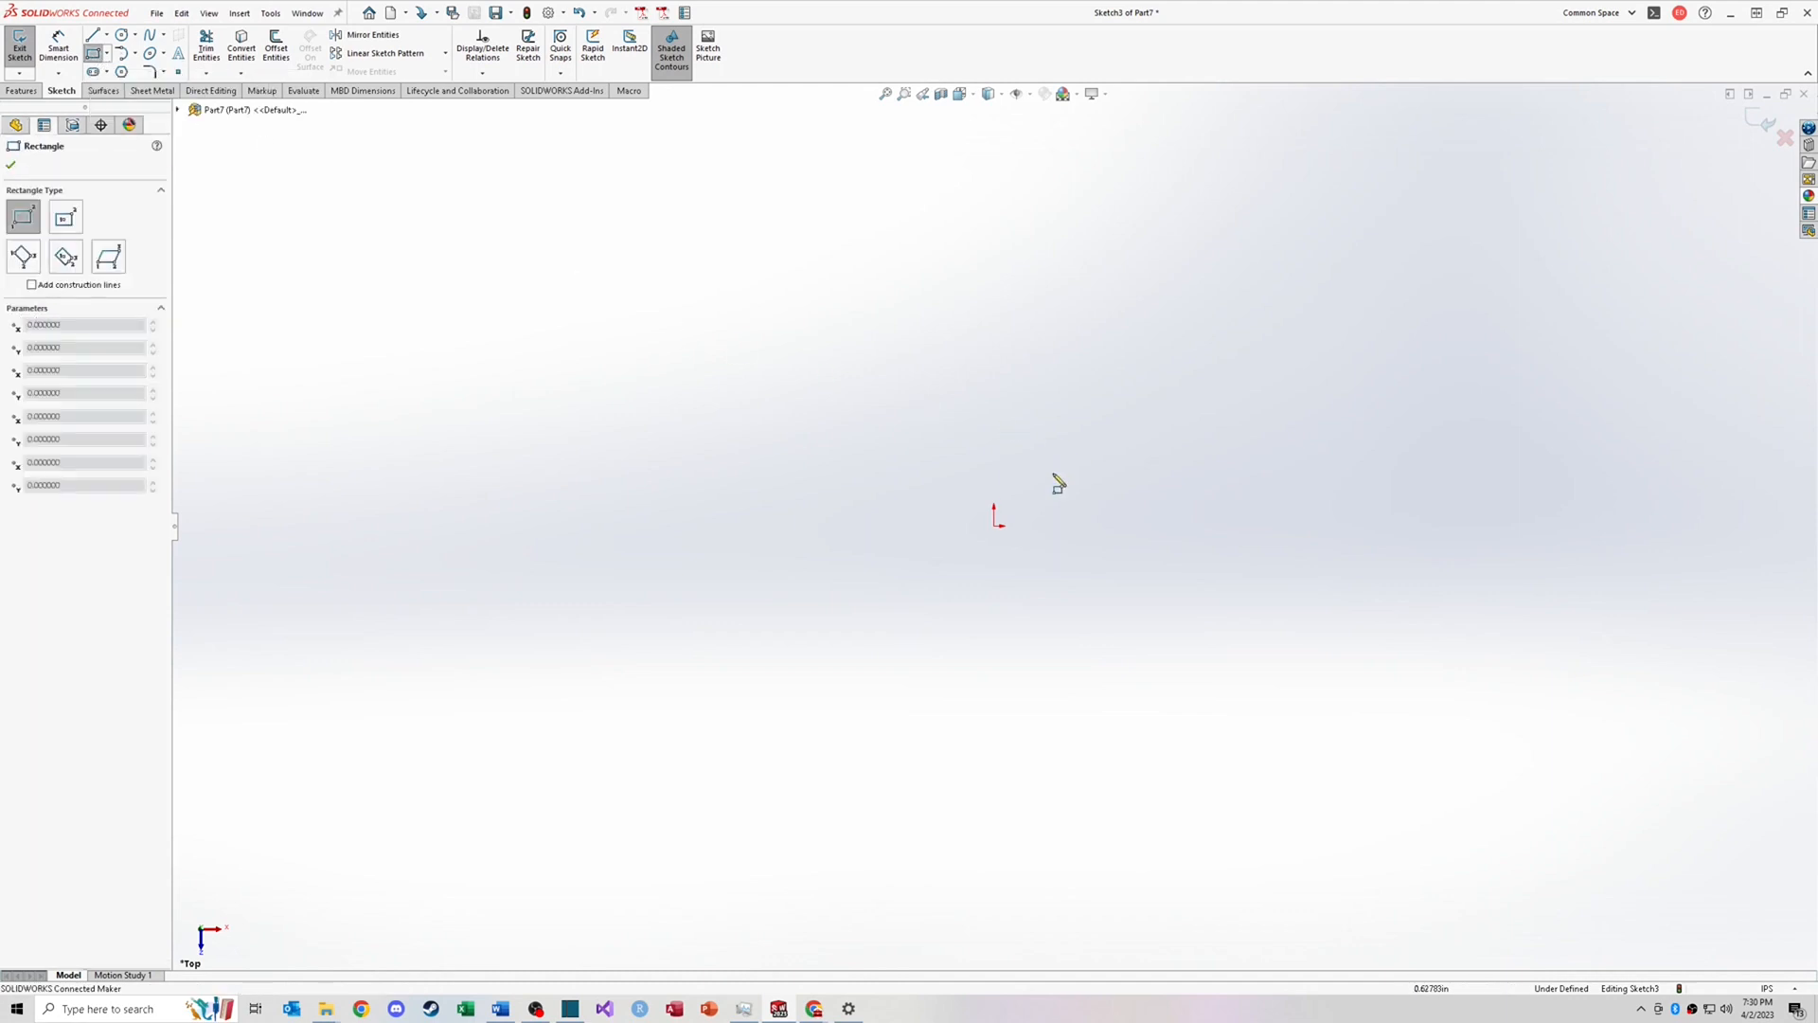
{"action": "left_click", "coordinate": [557, 498]}
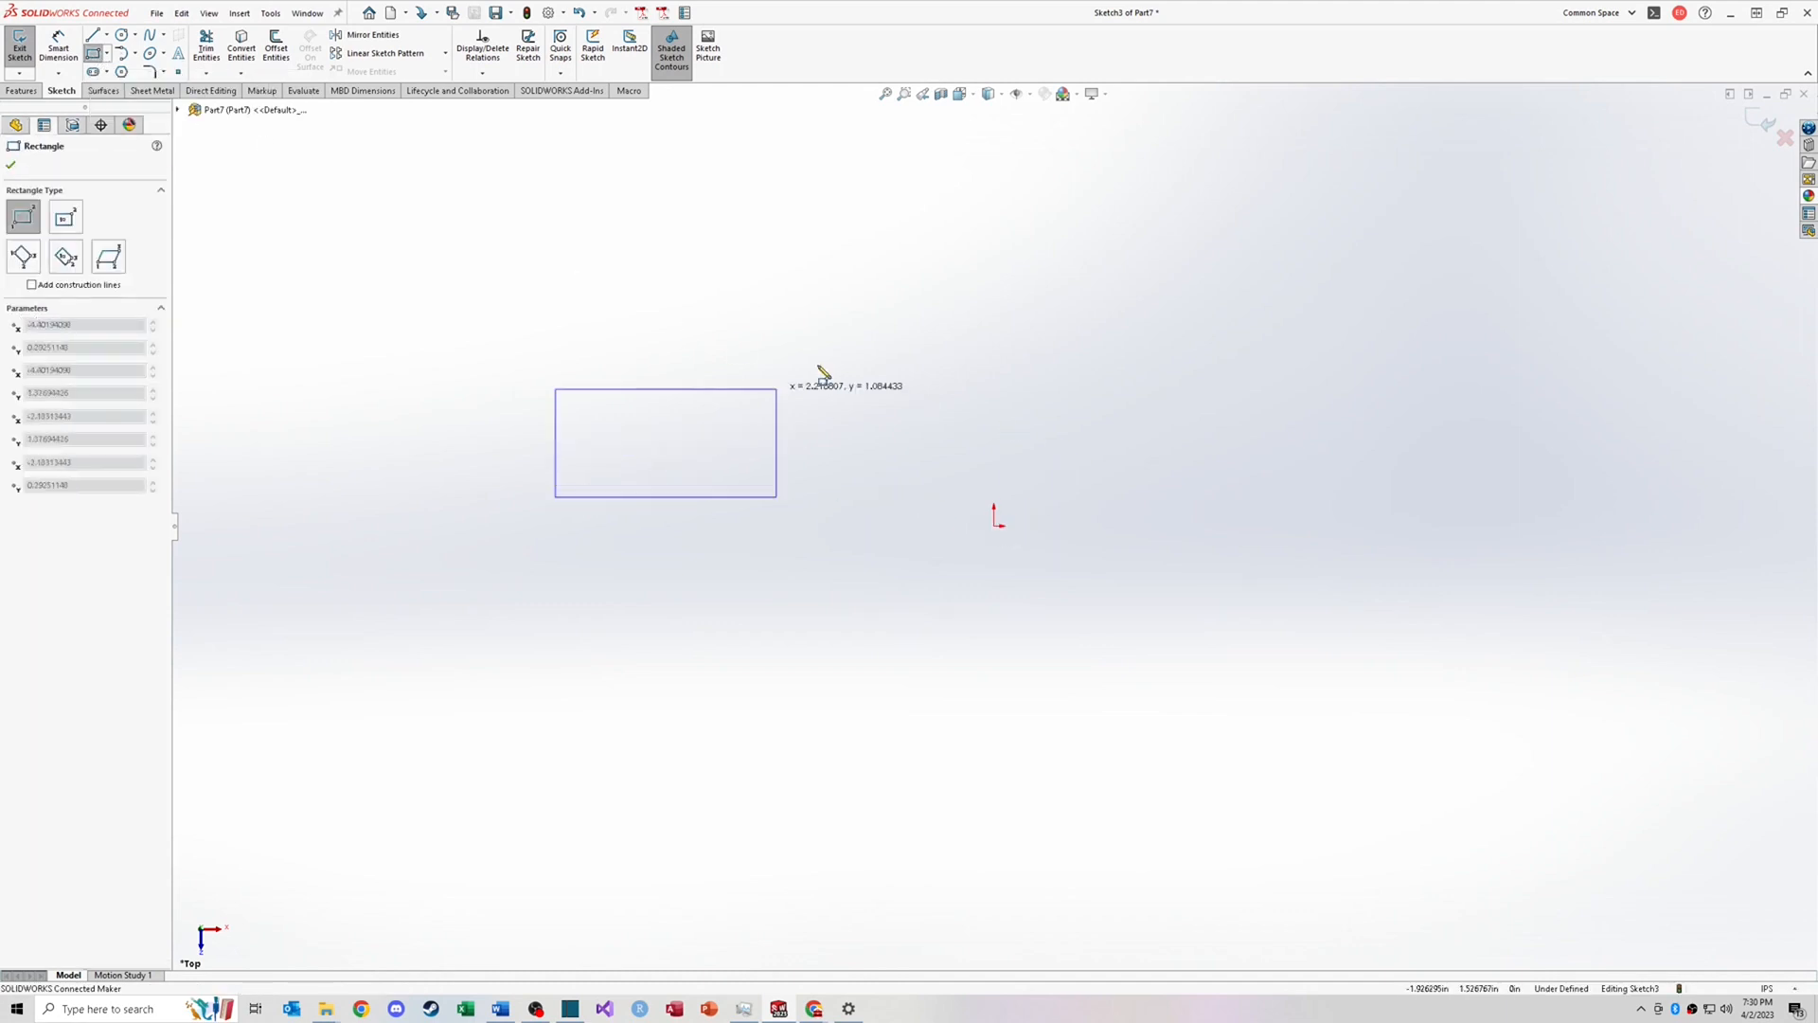
{"action": "left_click", "coordinate": [949, 287]}
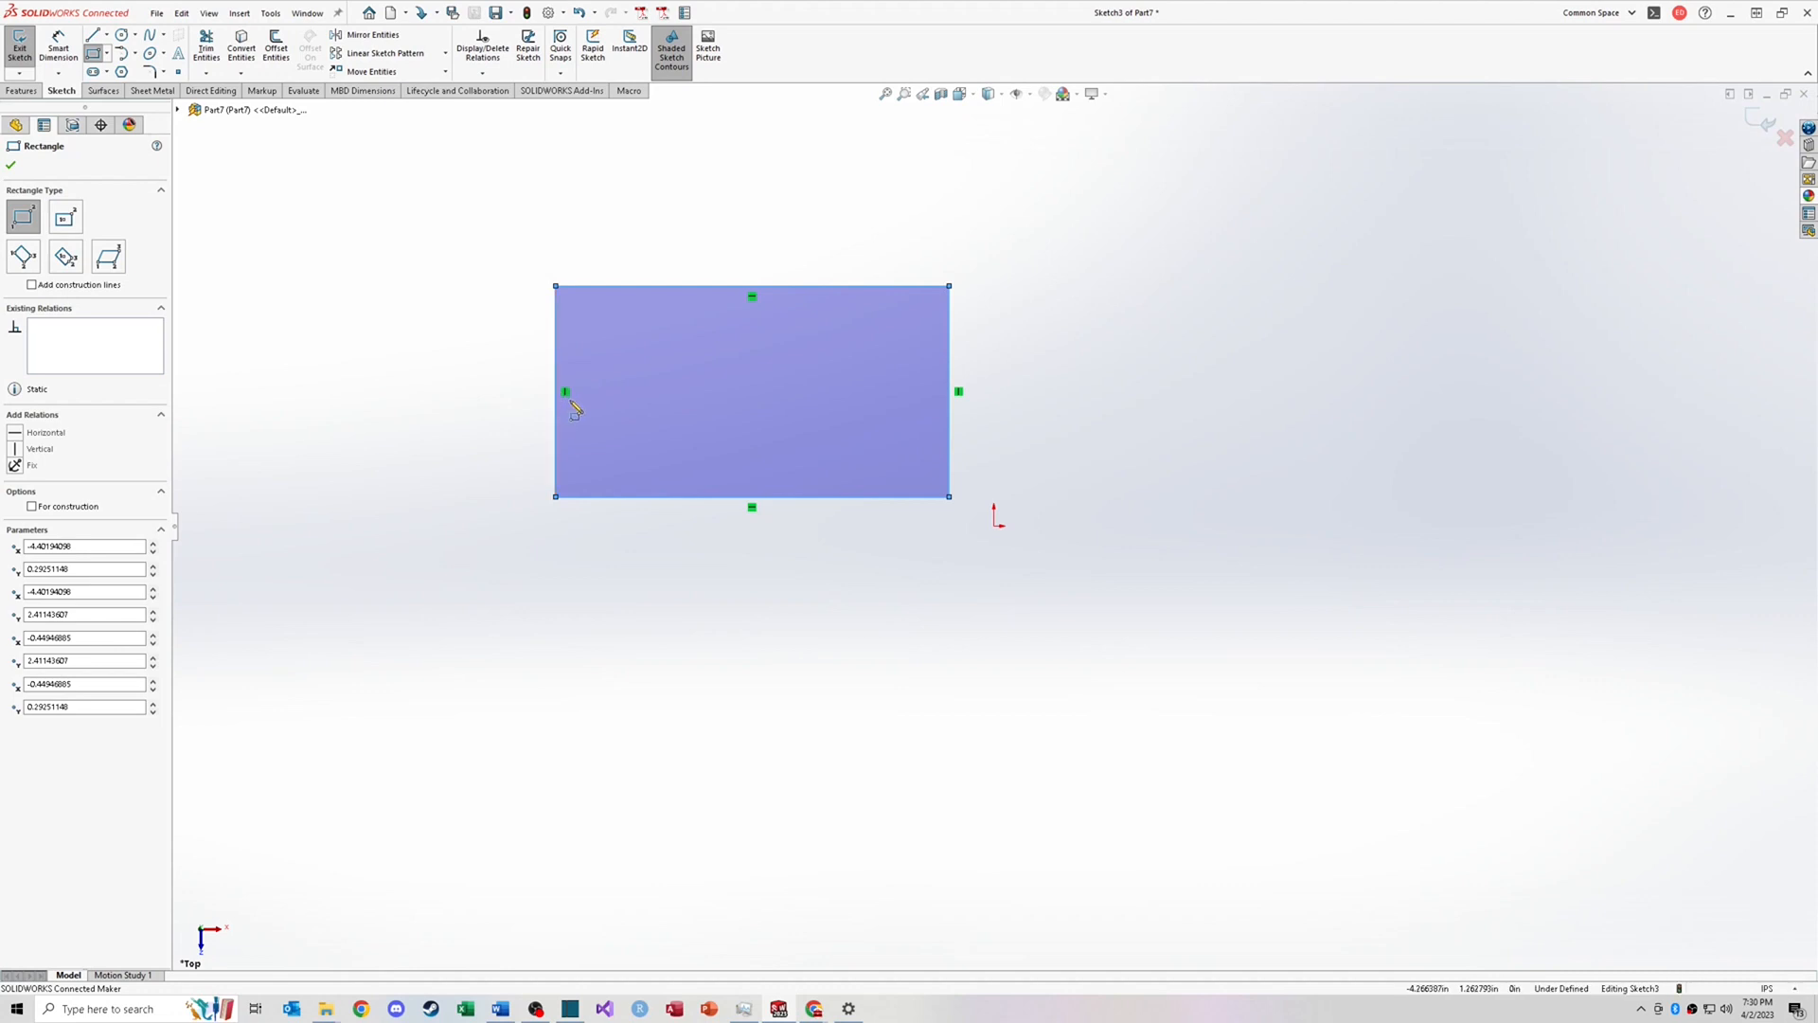
{"action": "key", "text": "Escape"}
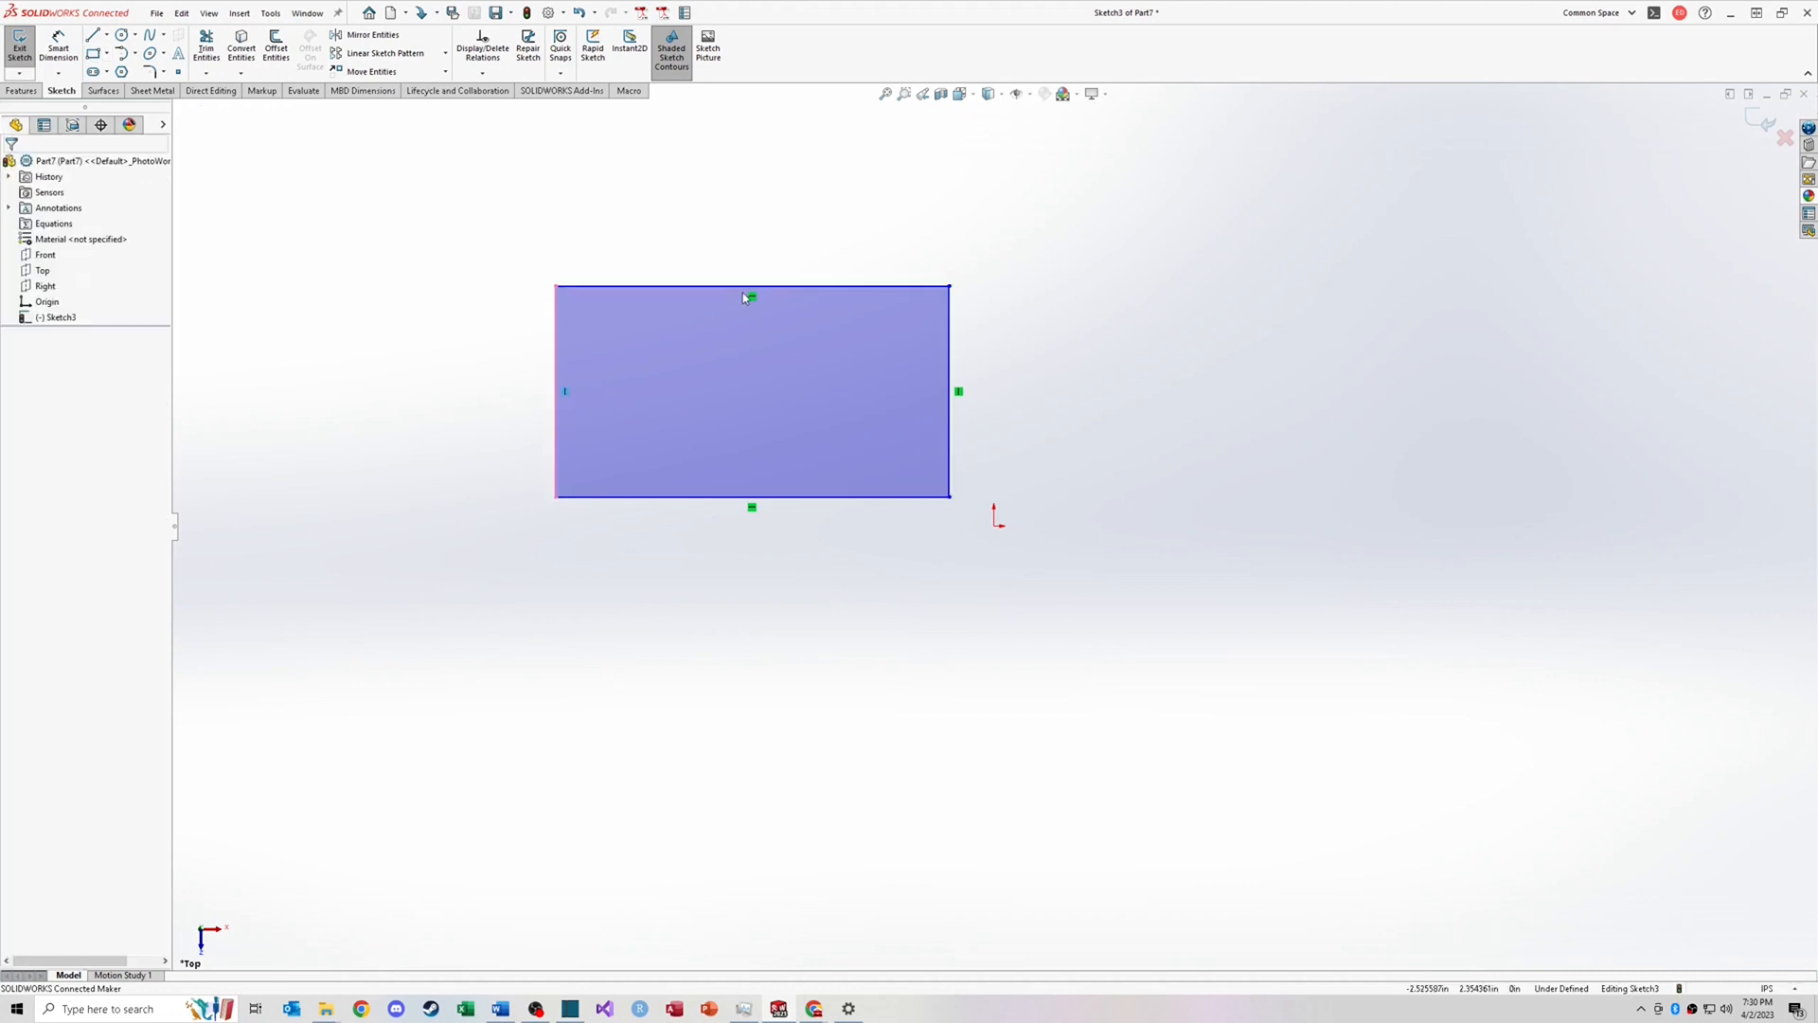
Step: Select the rectangle's top and left edges and drag its top-left corner inward to resize it
{"action": "left_click", "coordinate": [742, 288]}
{"action": "left_click", "coordinate": [565, 394]}
{"action": "left_click_drag", "start_coordinate": [563, 294], "coordinate": [669, 336]}
{"action": "left_click", "coordinate": [810, 417]}
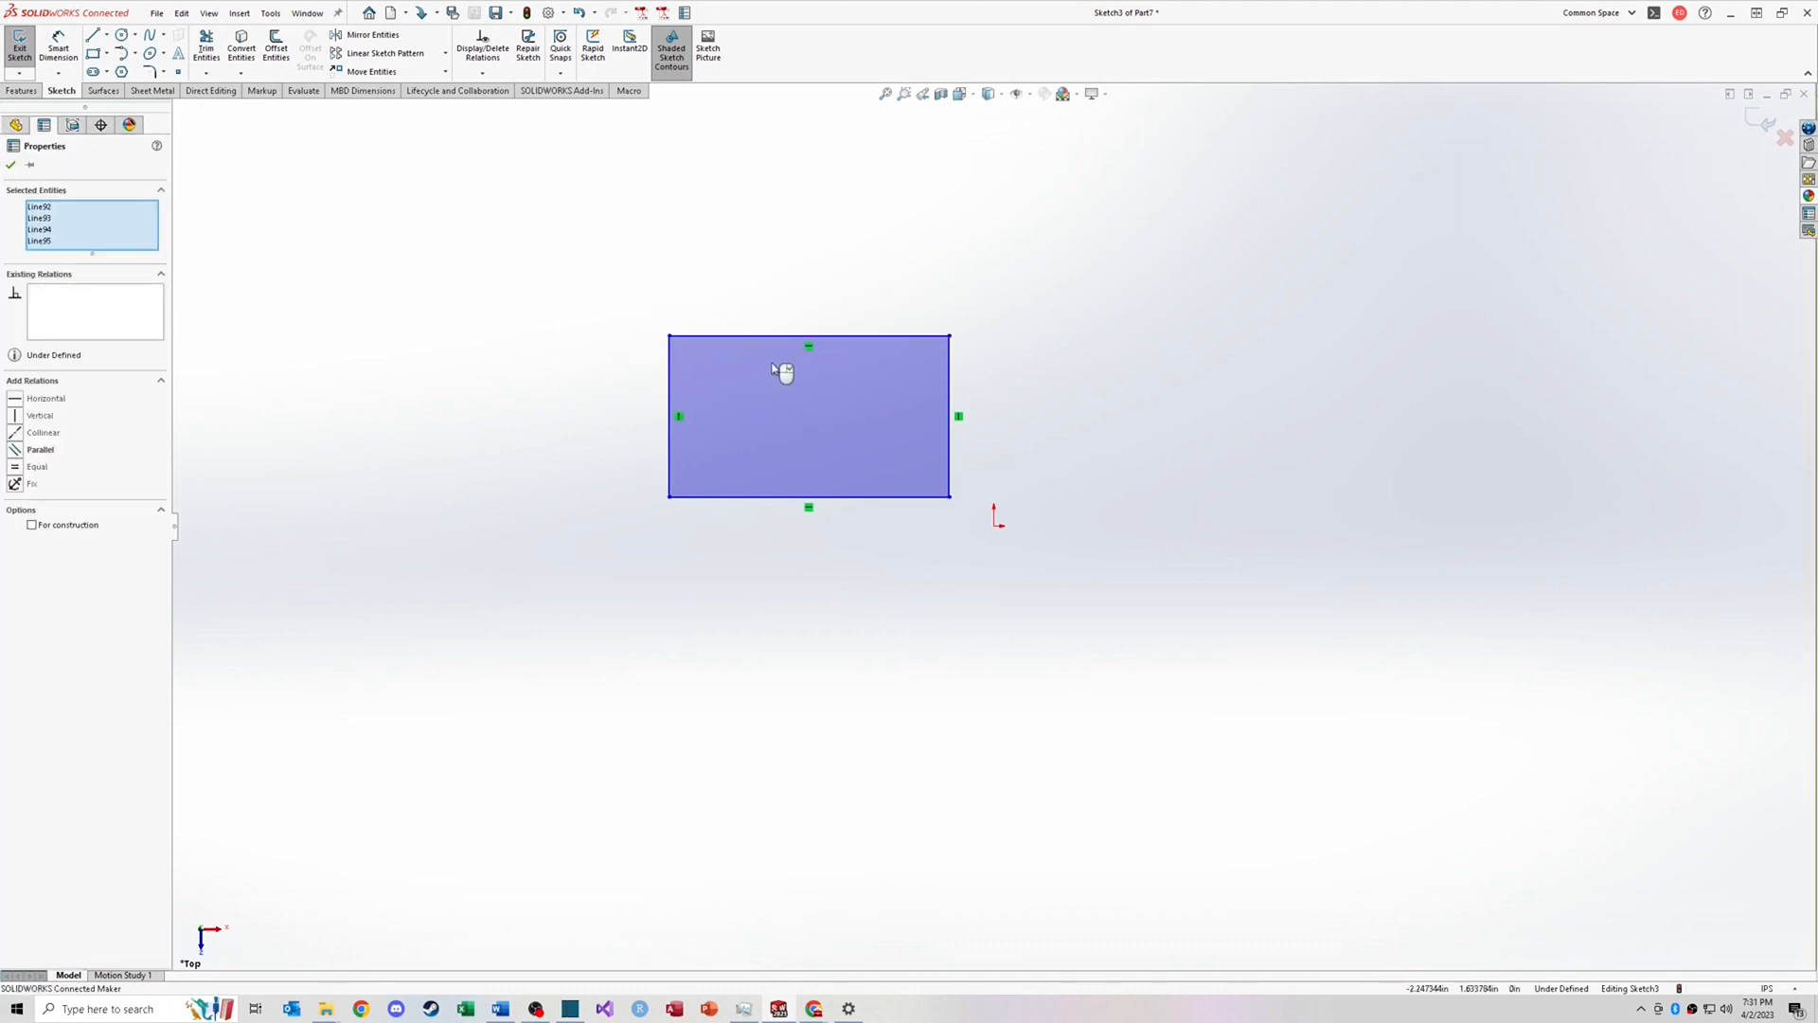
Step: Box-select the rectangle and delete it
{"action": "left_click", "coordinate": [606, 302]}
{"action": "left_click_drag", "start_coordinate": [556, 270], "coordinate": [997, 518]}
{"action": "key", "text": "Delete"}
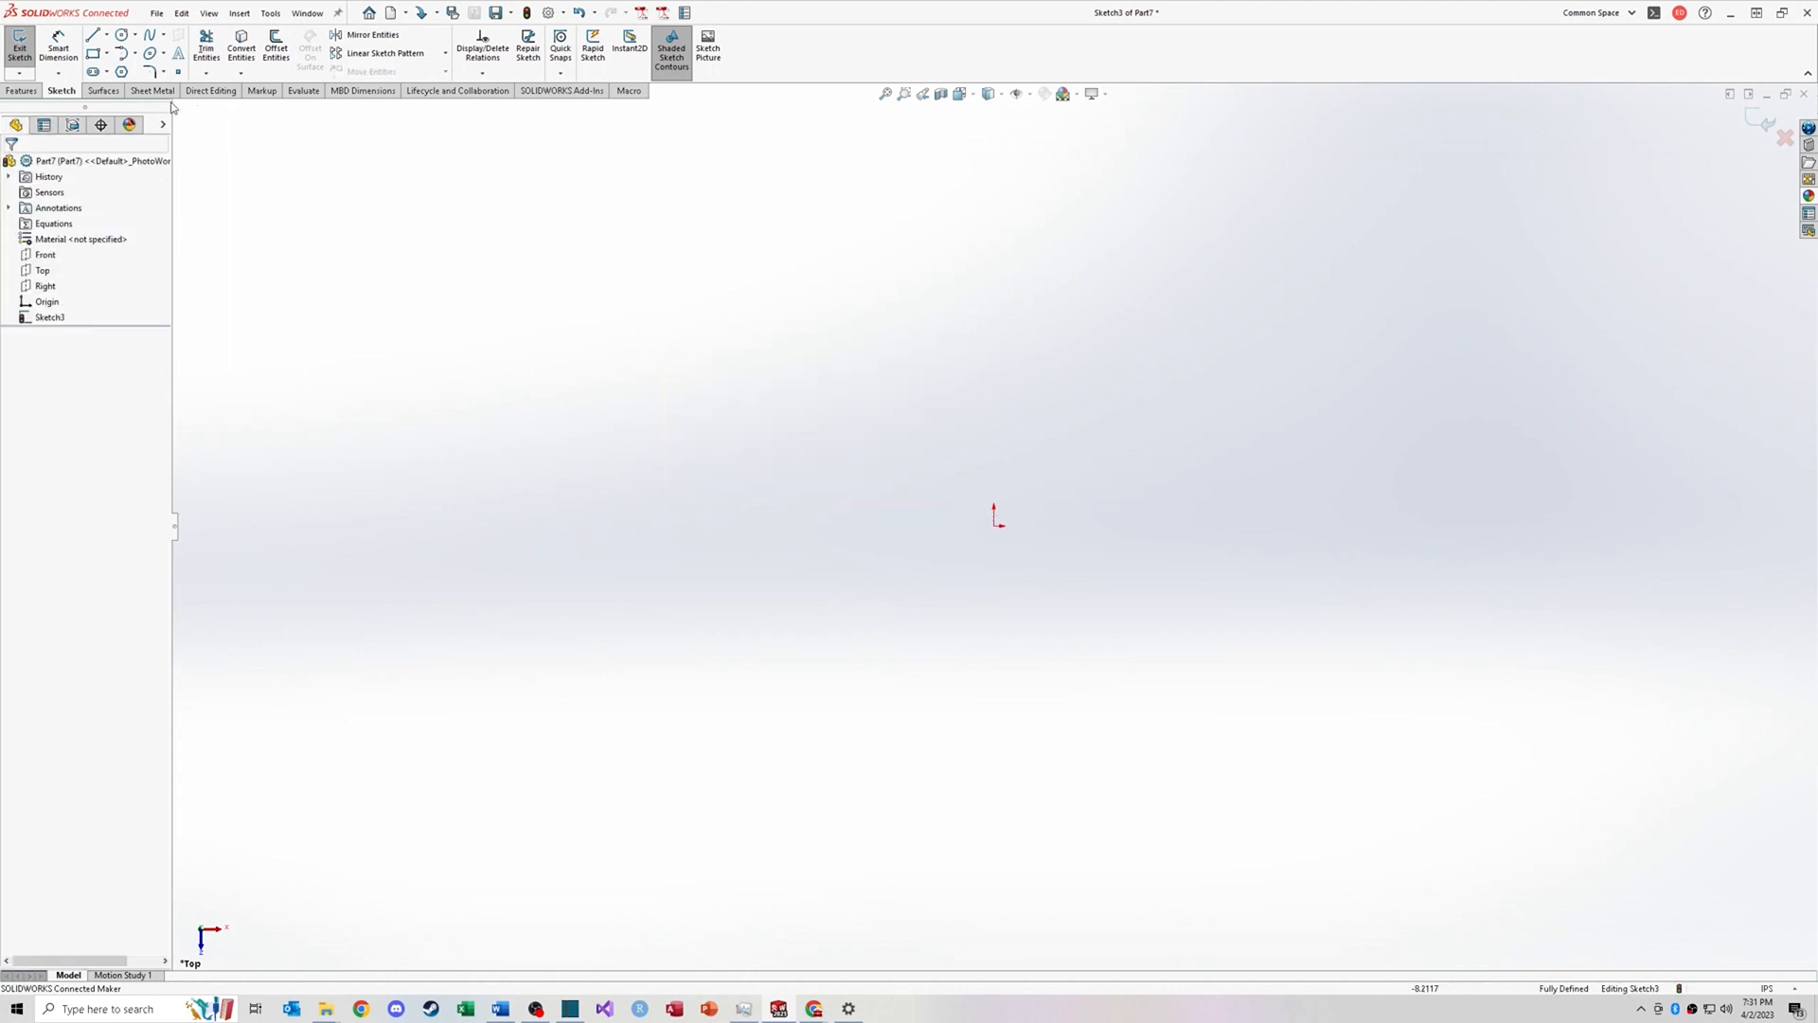
Step: Sketch a Center Rectangle centered on the origin
{"action": "left_click", "coordinate": [107, 55]}
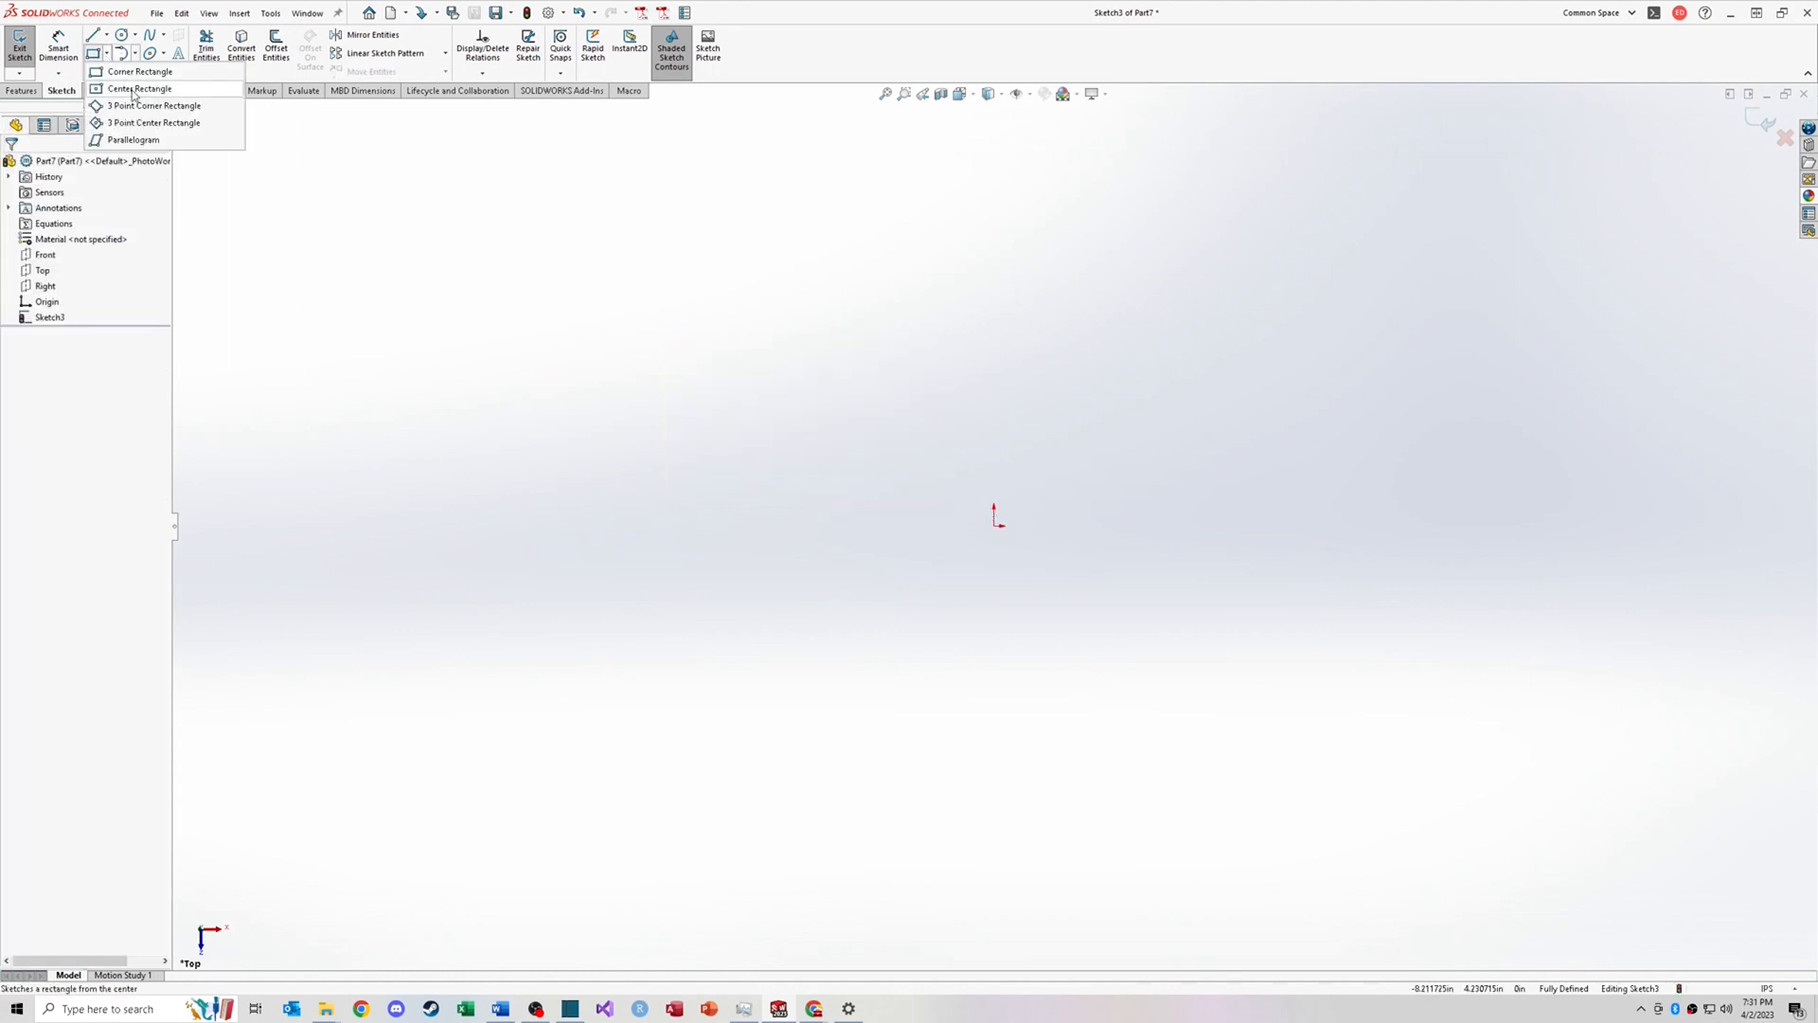
{"action": "left_click", "coordinate": [133, 90]}
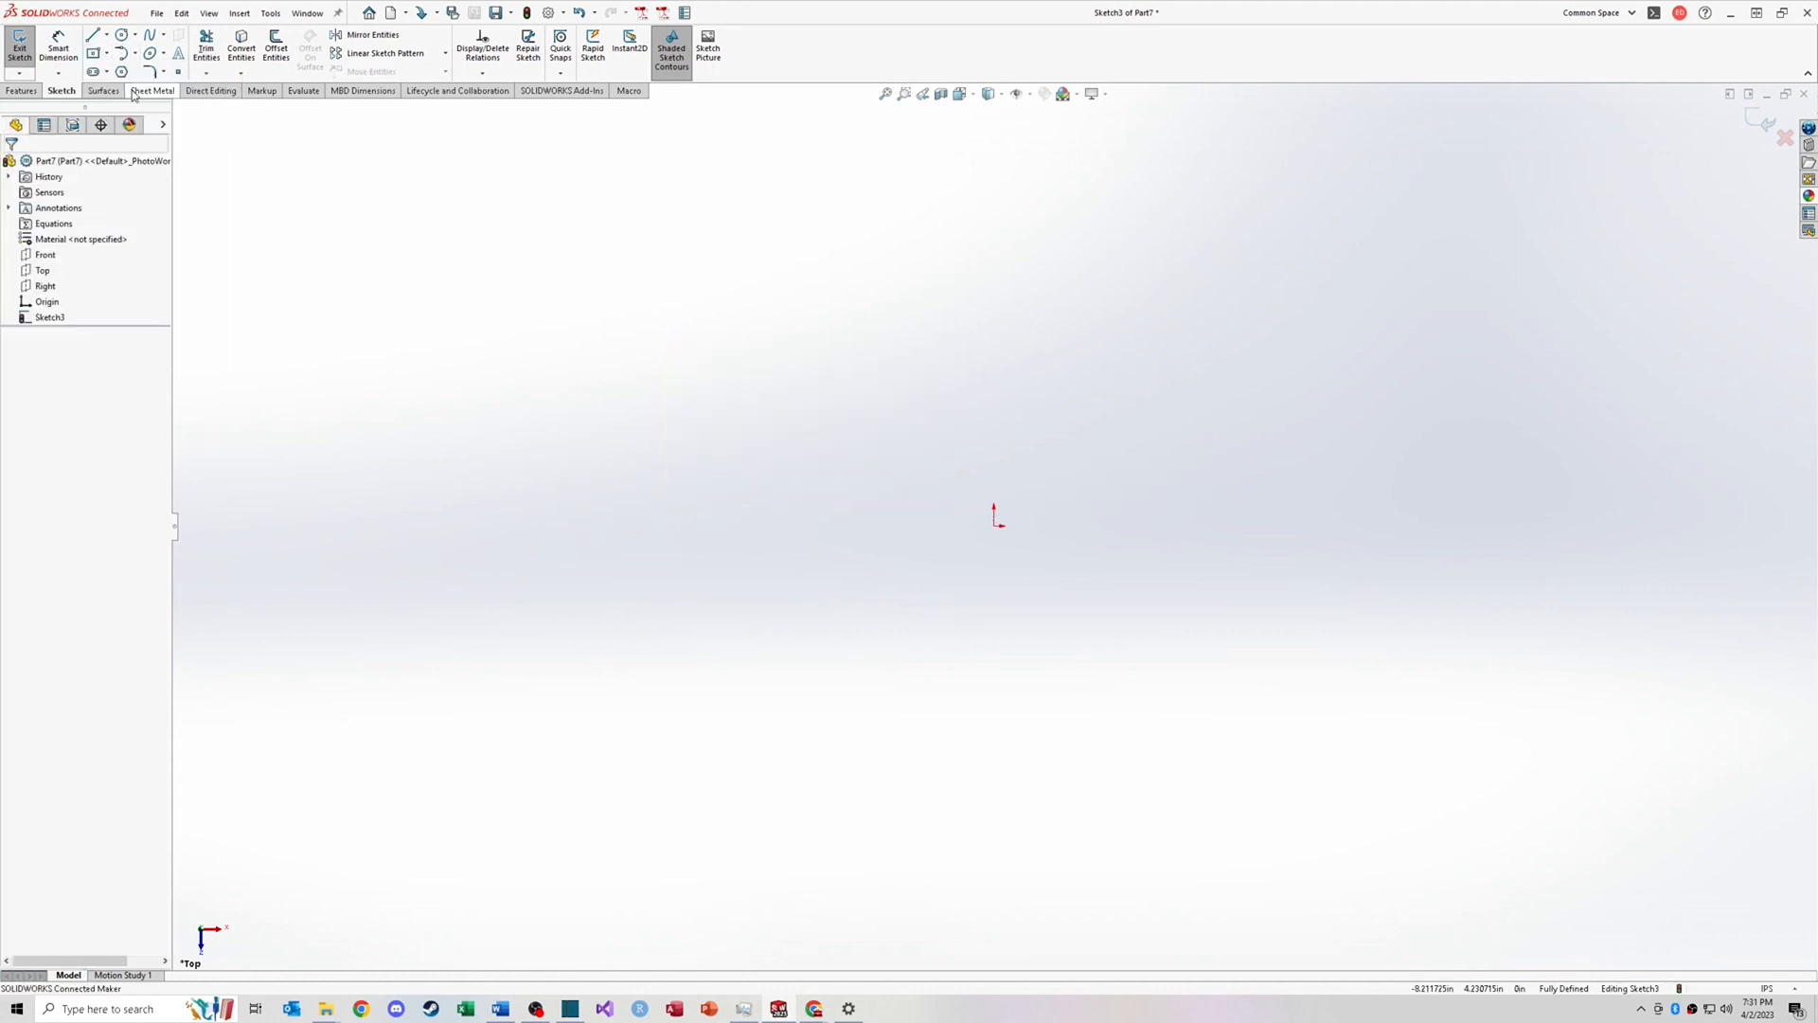
{"action": "left_click", "coordinate": [993, 526]}
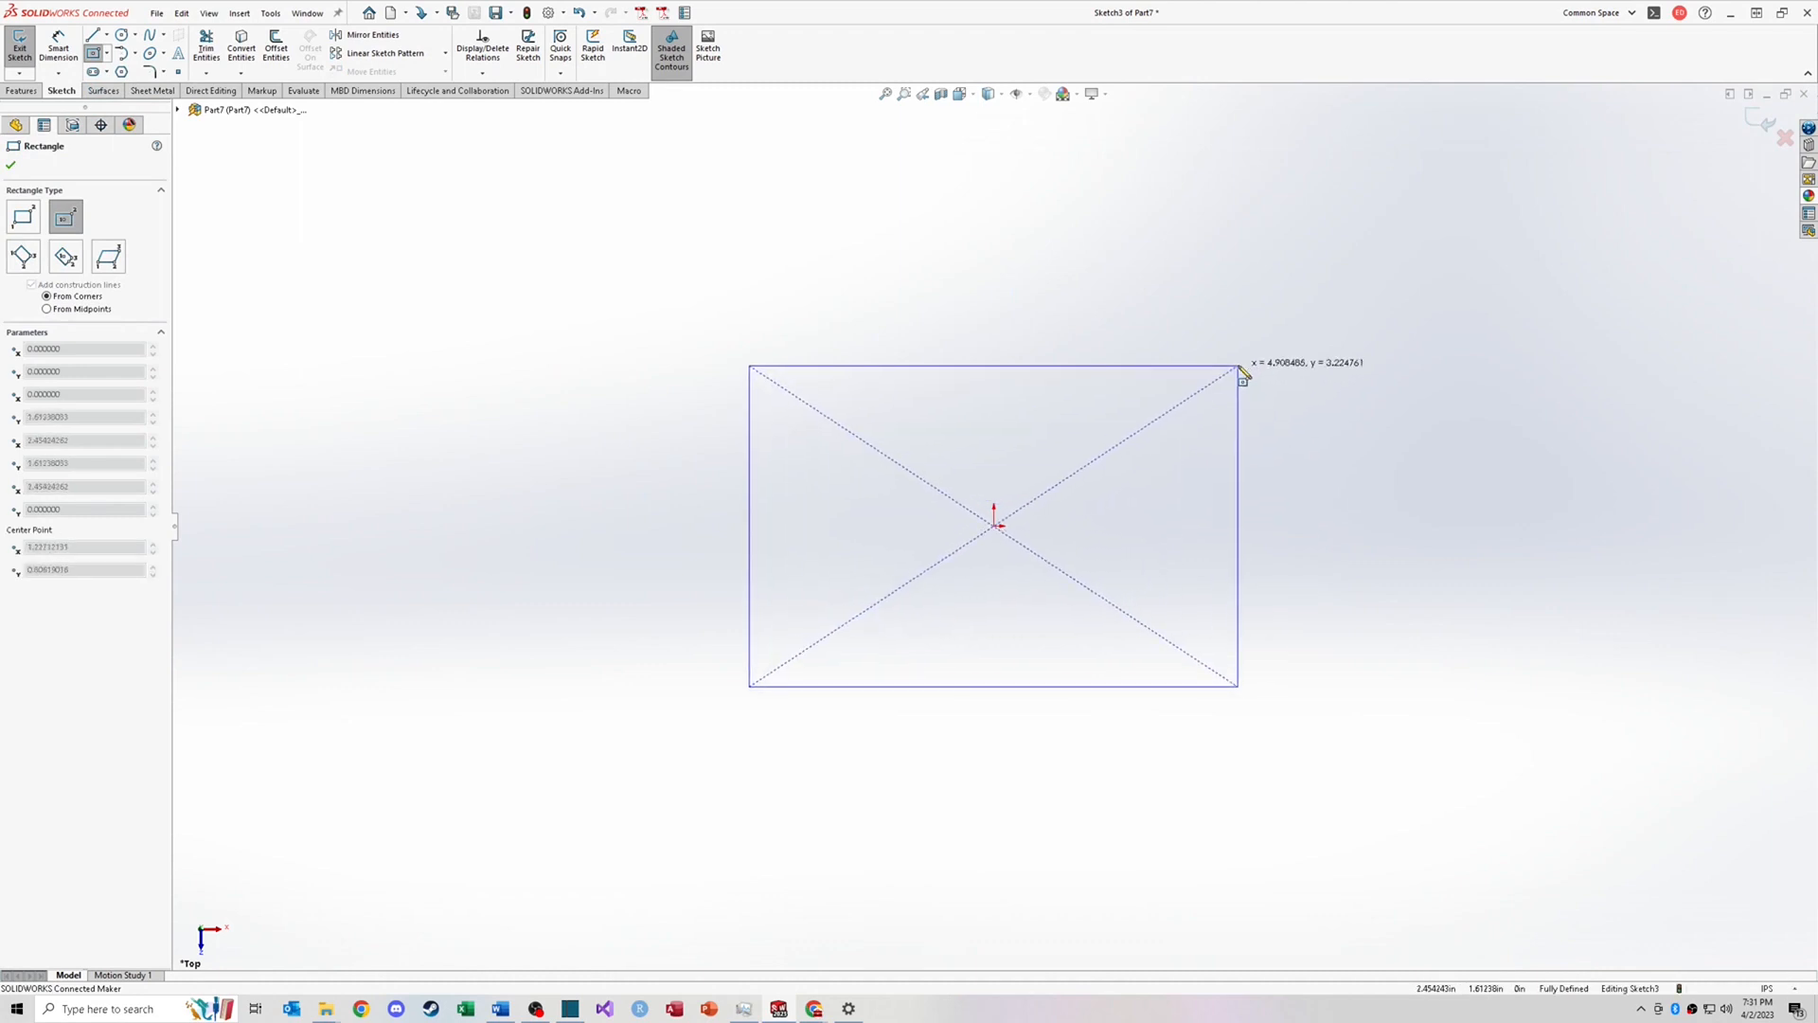
{"action": "left_click", "coordinate": [1239, 366]}
{"action": "key", "text": "Escape"}
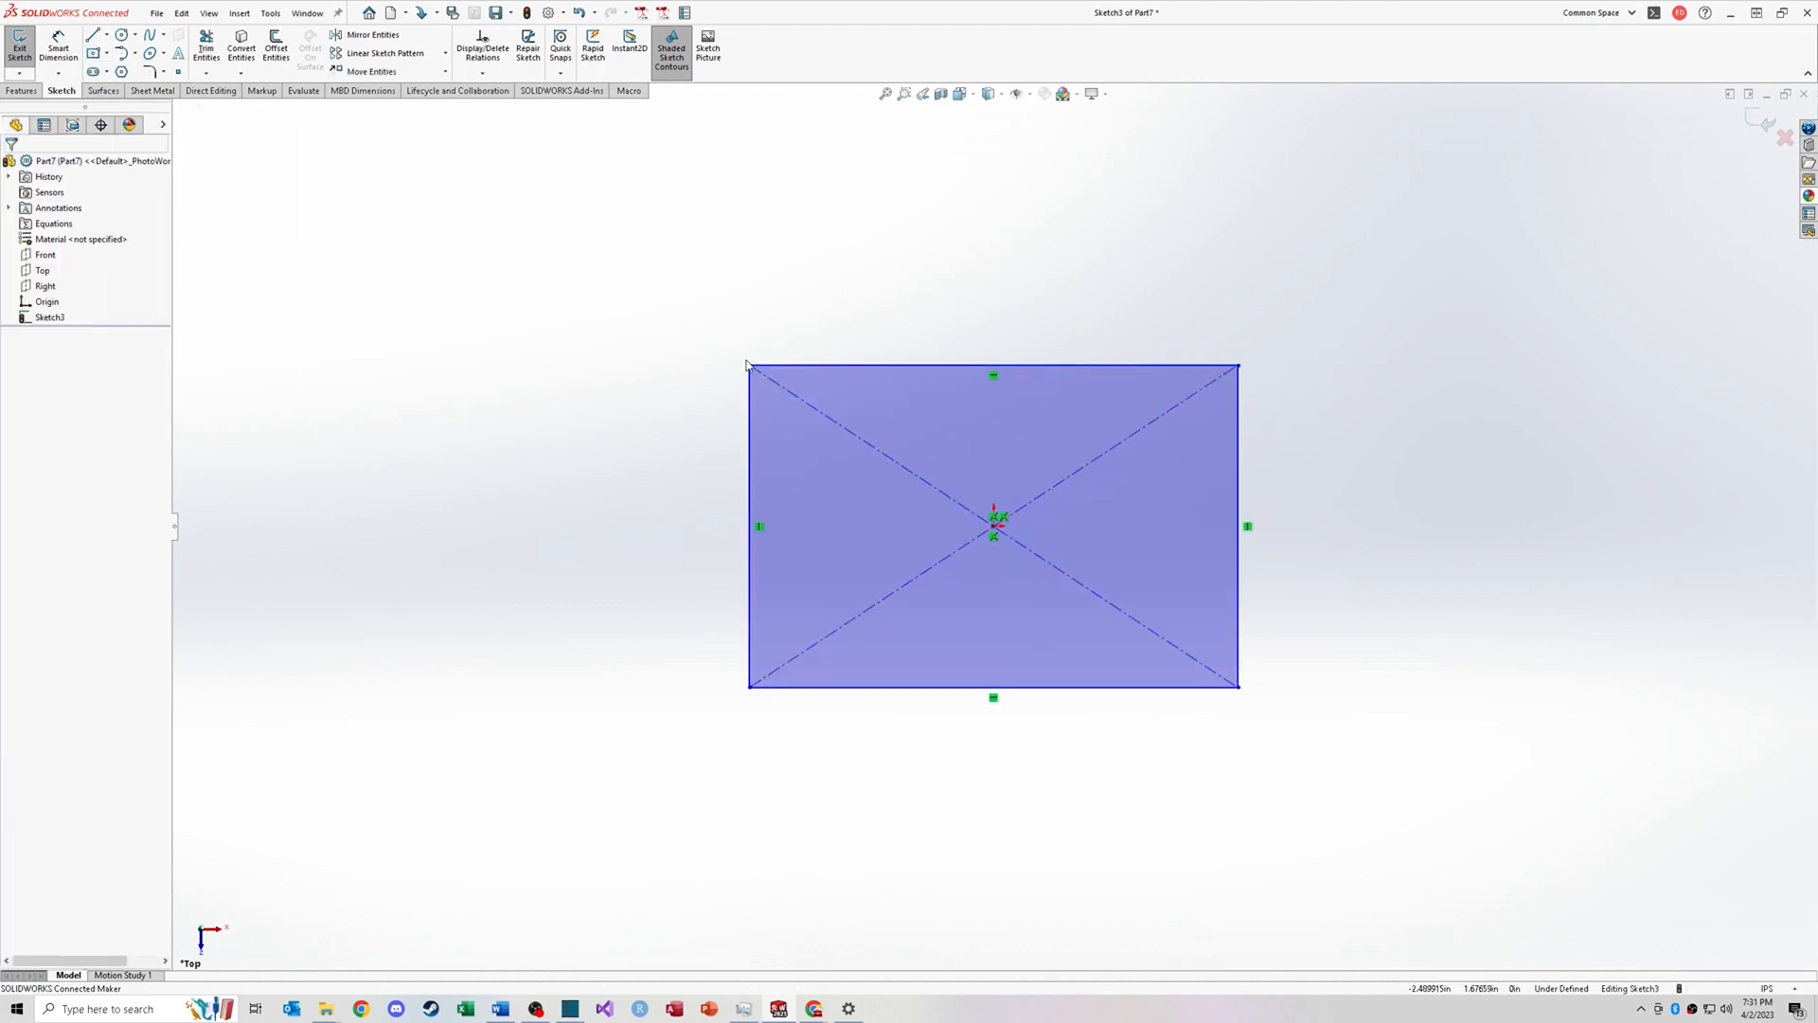
Step: Drag the center rectangle's top-left corner inward to resize it symmetrically about the origin
{"action": "left_click", "coordinate": [1098, 457]}
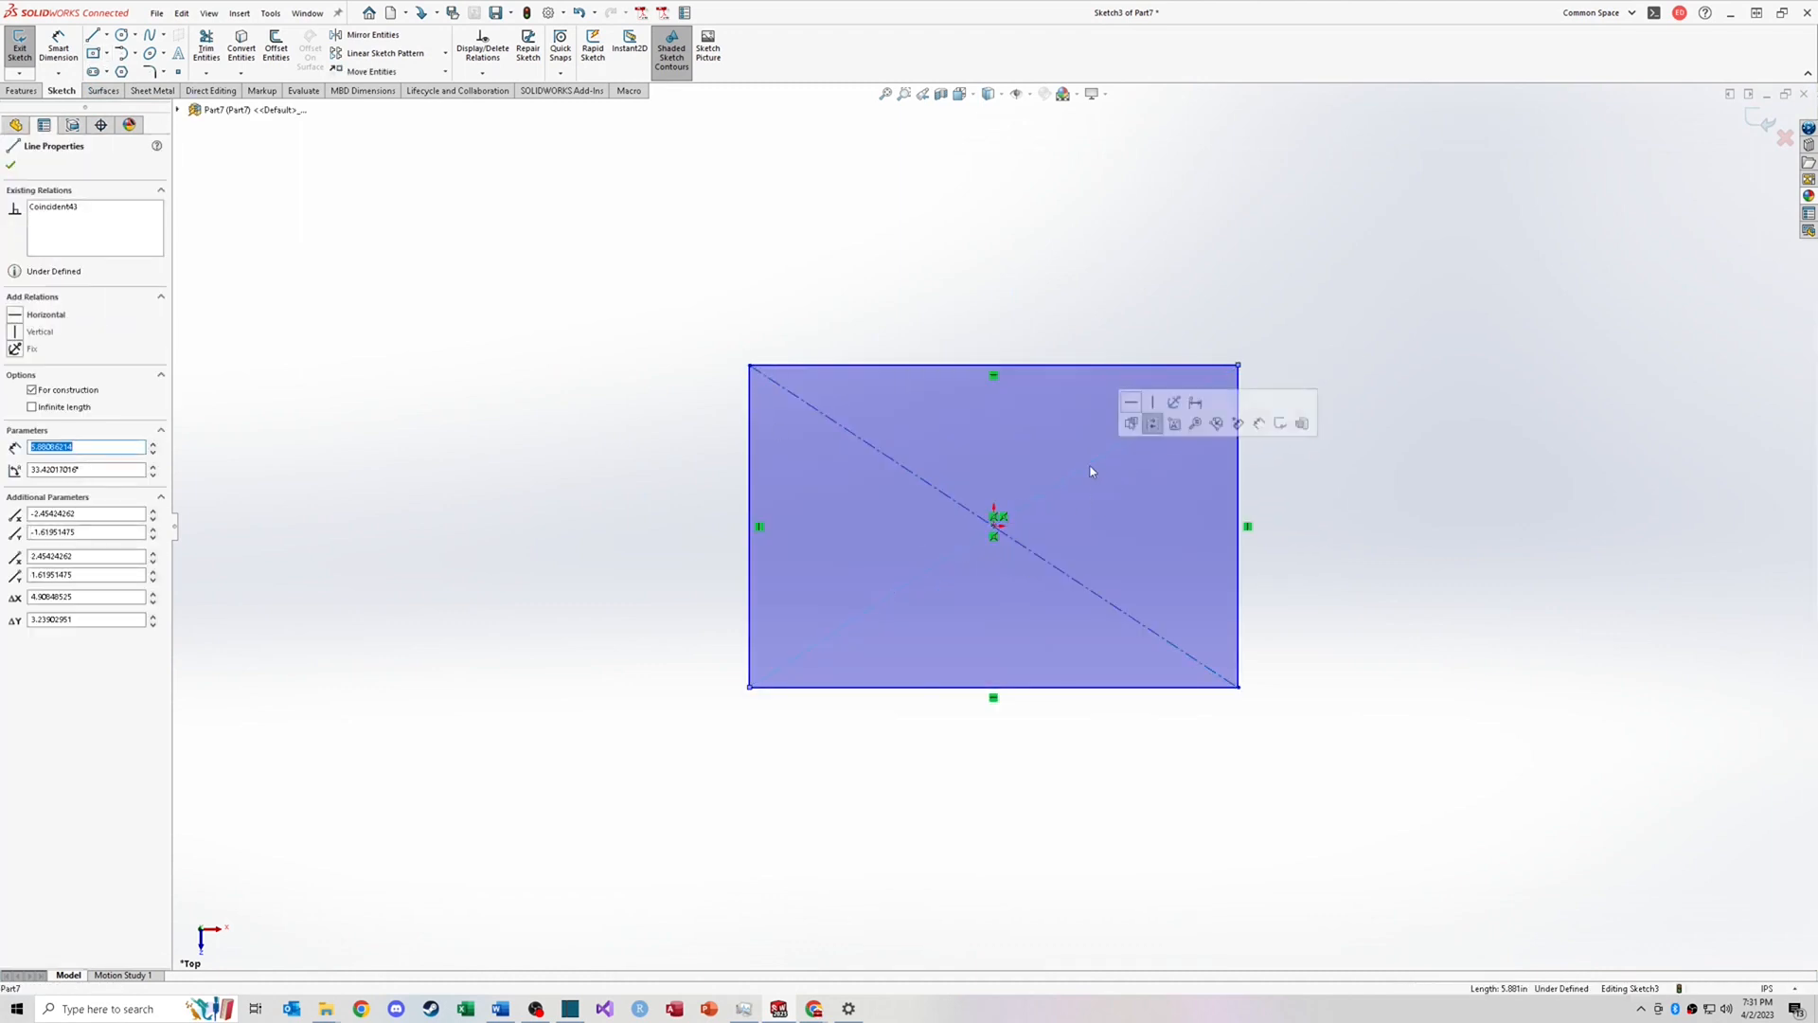
{"action": "mouse_move", "coordinate": [749, 365]}
{"action": "left_mouse_down"}
{"action": "mouse_move", "coordinate": [795, 455]}
{"action": "mouse_move", "coordinate": [840, 378]}
{"action": "mouse_move", "coordinate": [803, 383]}
{"action": "mouse_move", "coordinate": [849, 423]}
{"action": "mouse_move", "coordinate": [804, 447]}
{"action": "left_mouse_up"}
{"action": "key", "text": "Escape"}
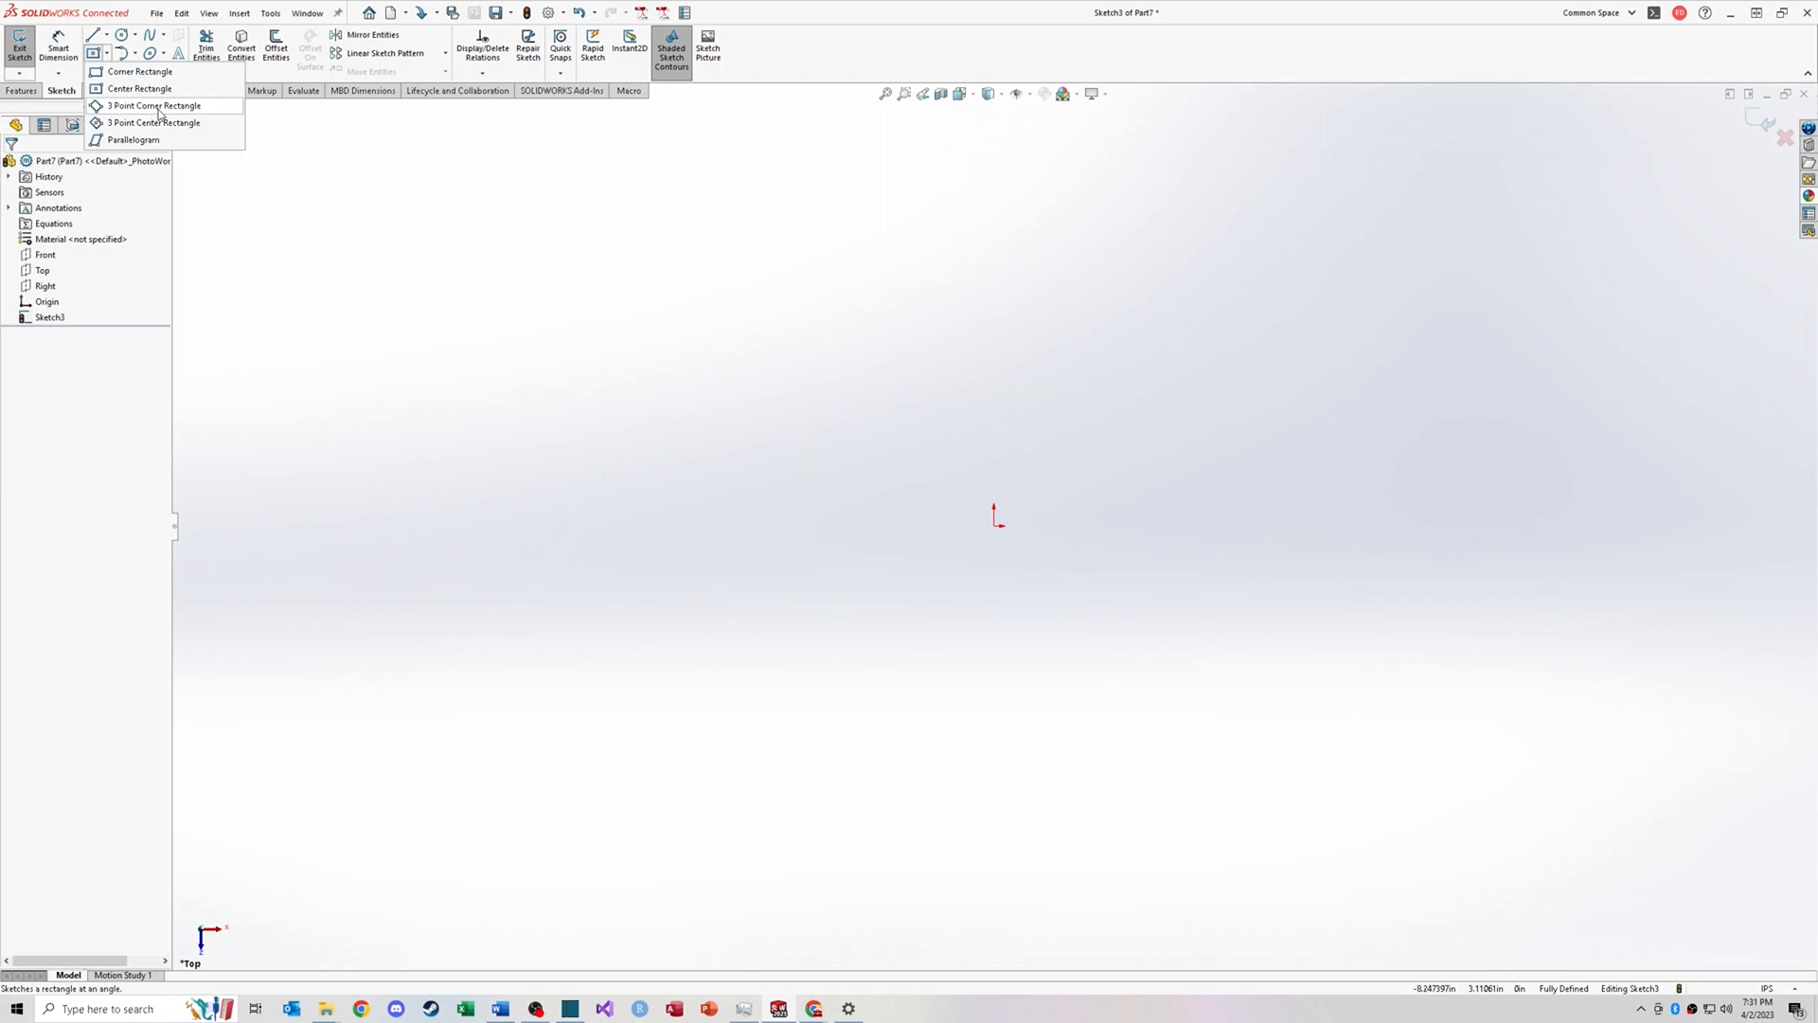
Step: Sketch an angled 3 Point Corner Rectangle above and to the left of the origin
{"action": "left_click", "coordinate": [154, 106]}
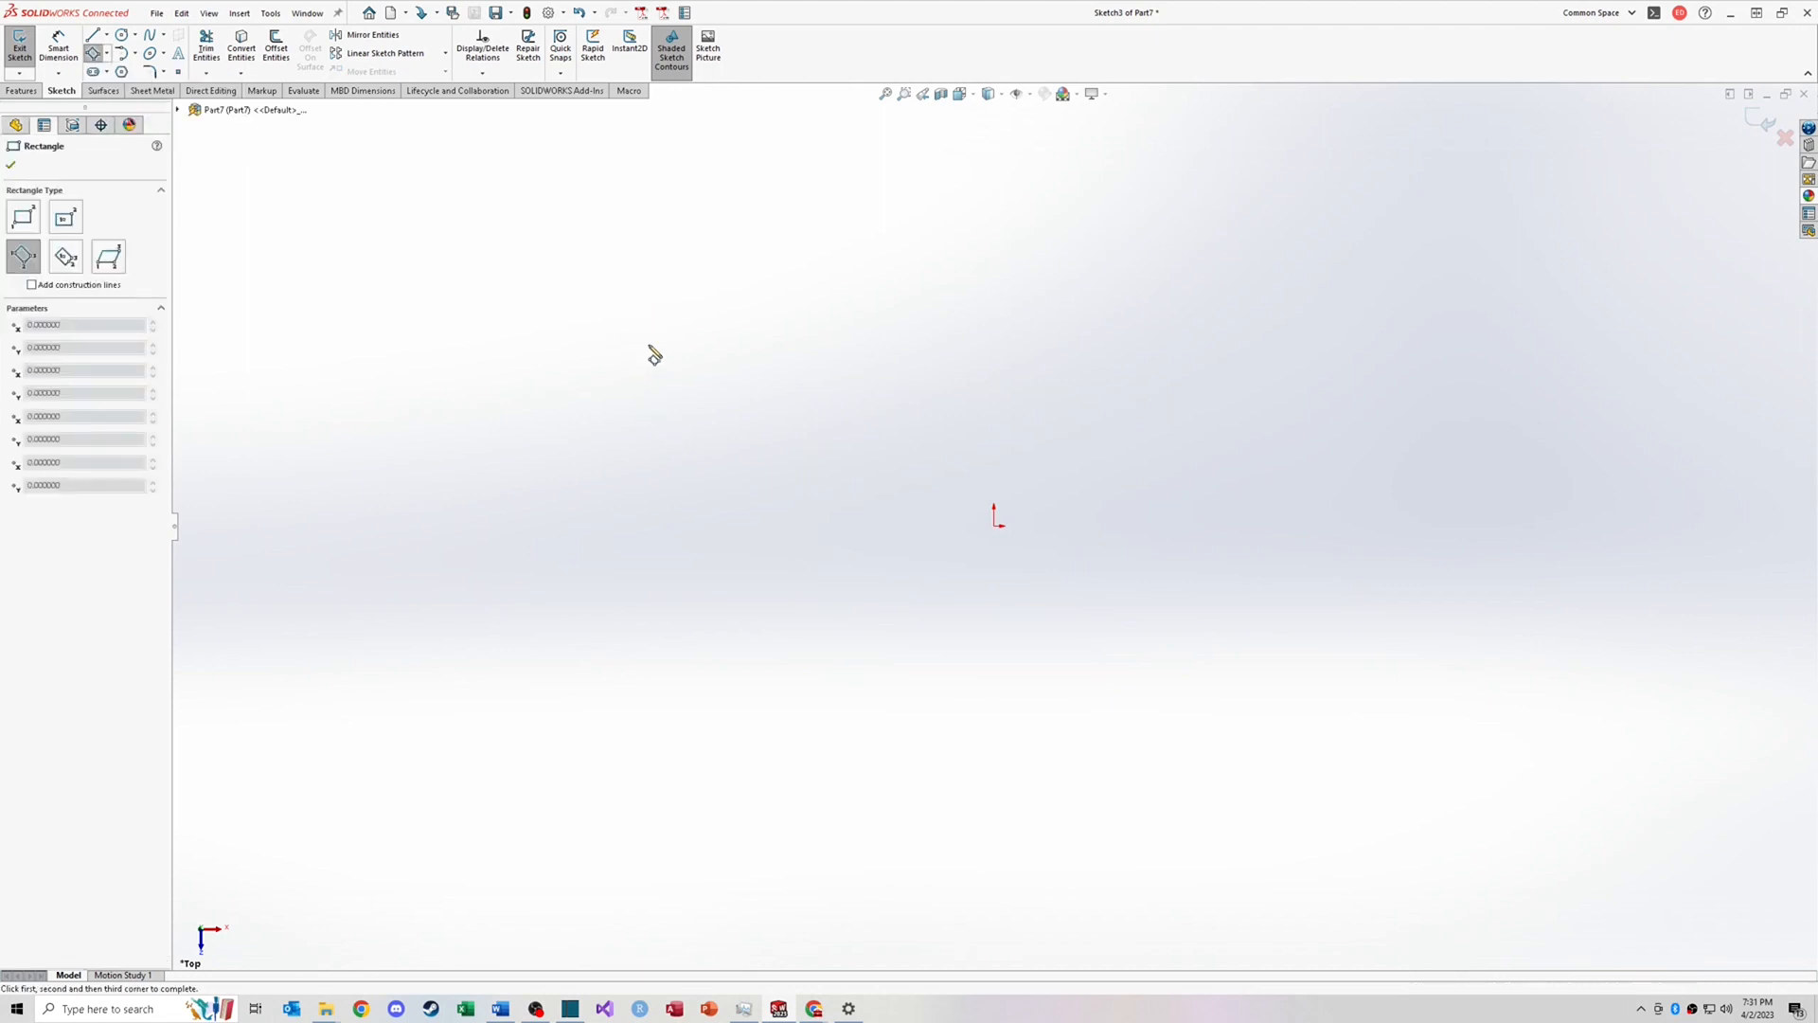
{"action": "left_click", "coordinate": [642, 309]}
{"action": "left_click", "coordinate": [959, 360]}
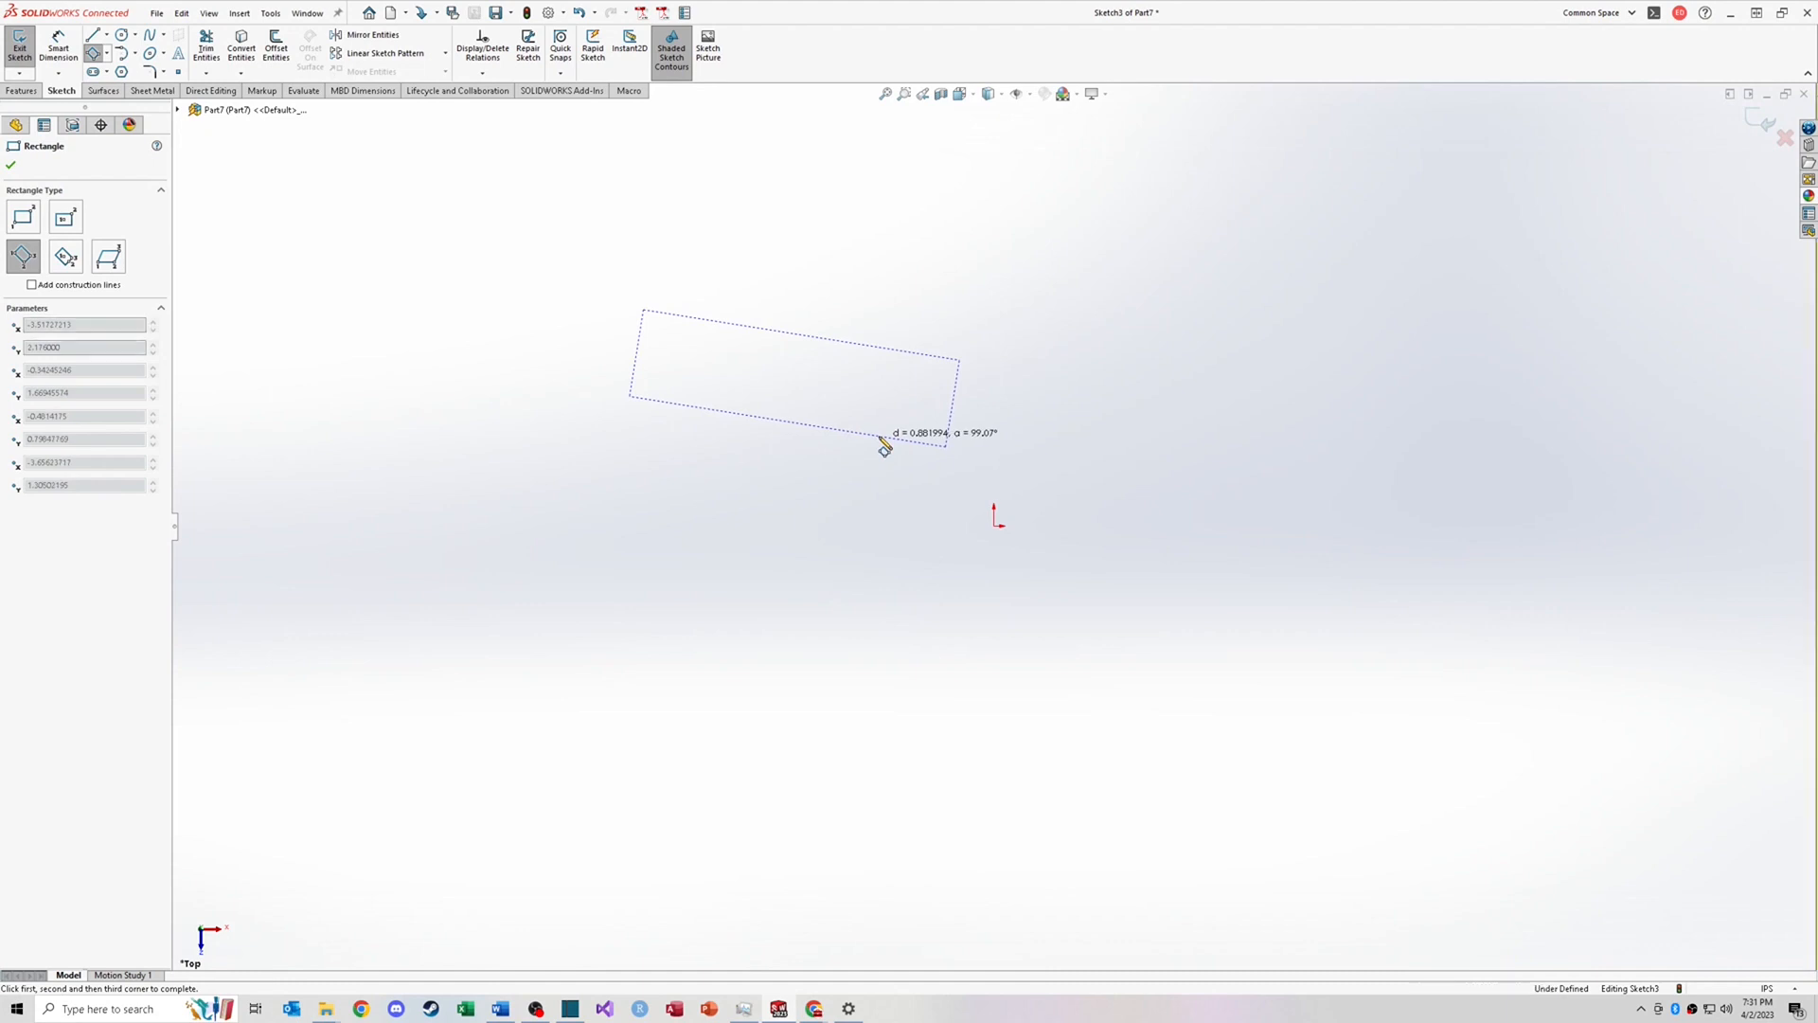
{"action": "left_click", "coordinate": [884, 445]}
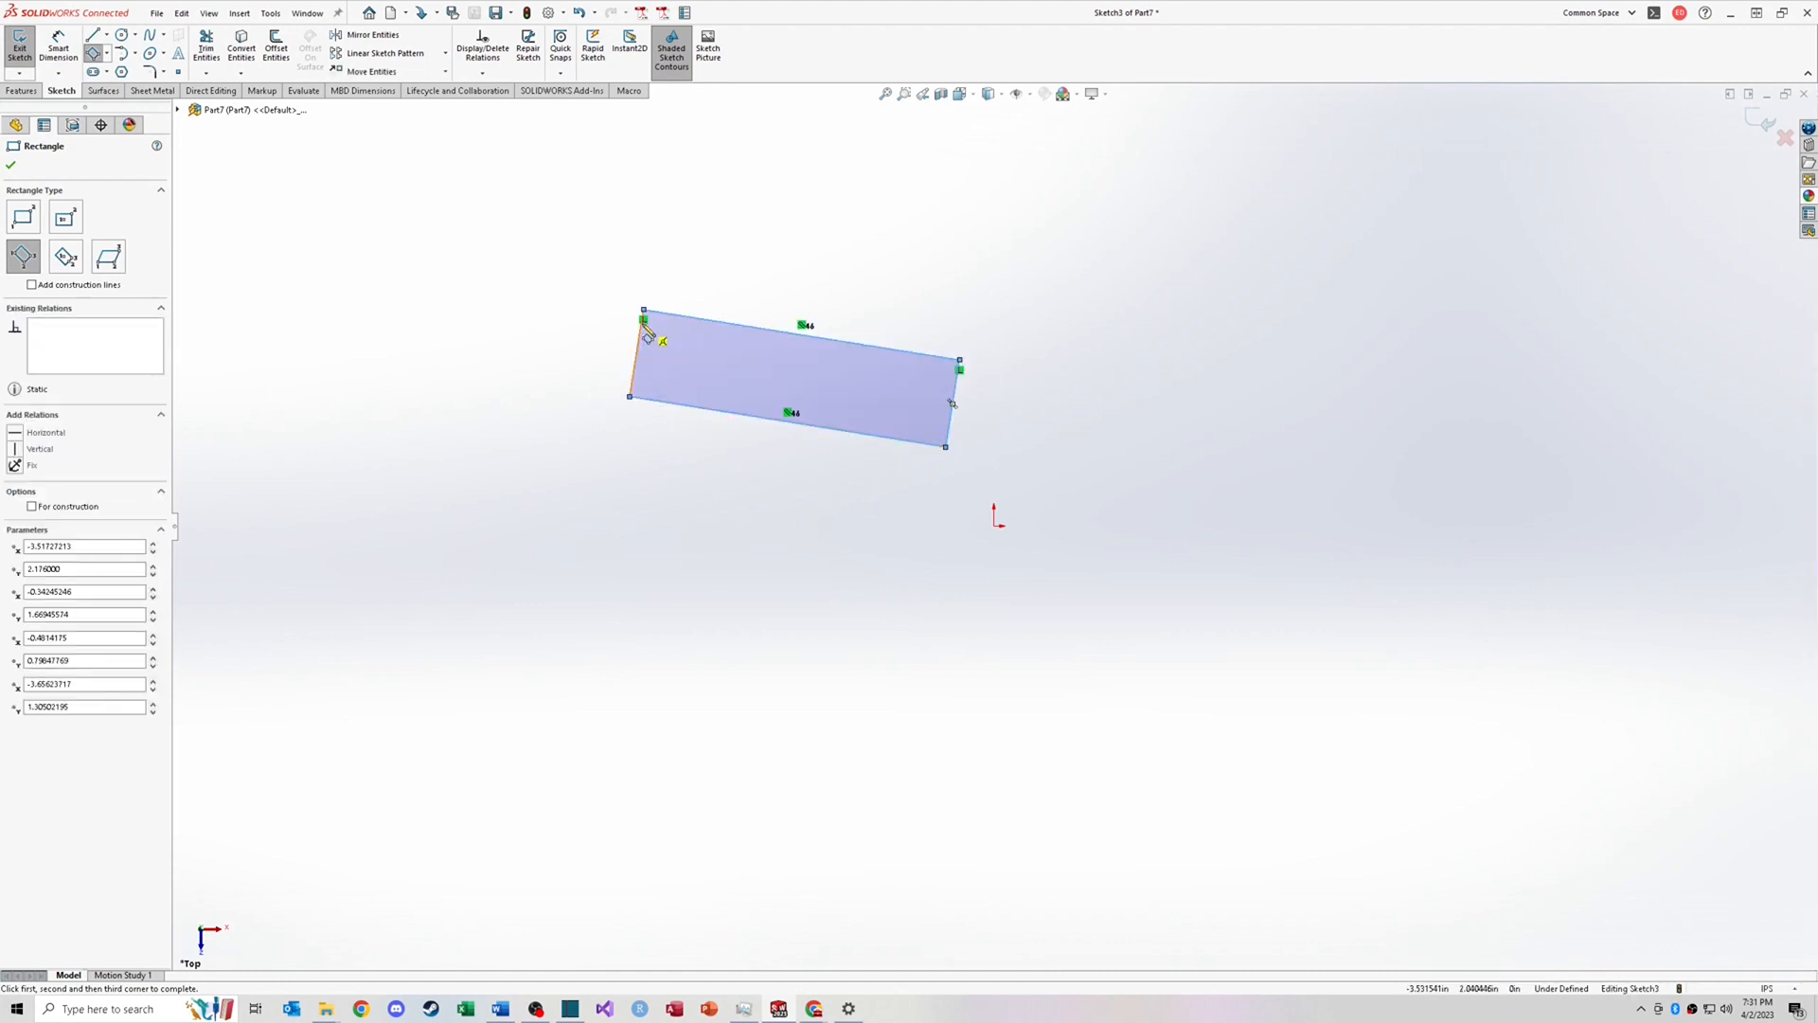
{"action": "key", "text": "Escape"}
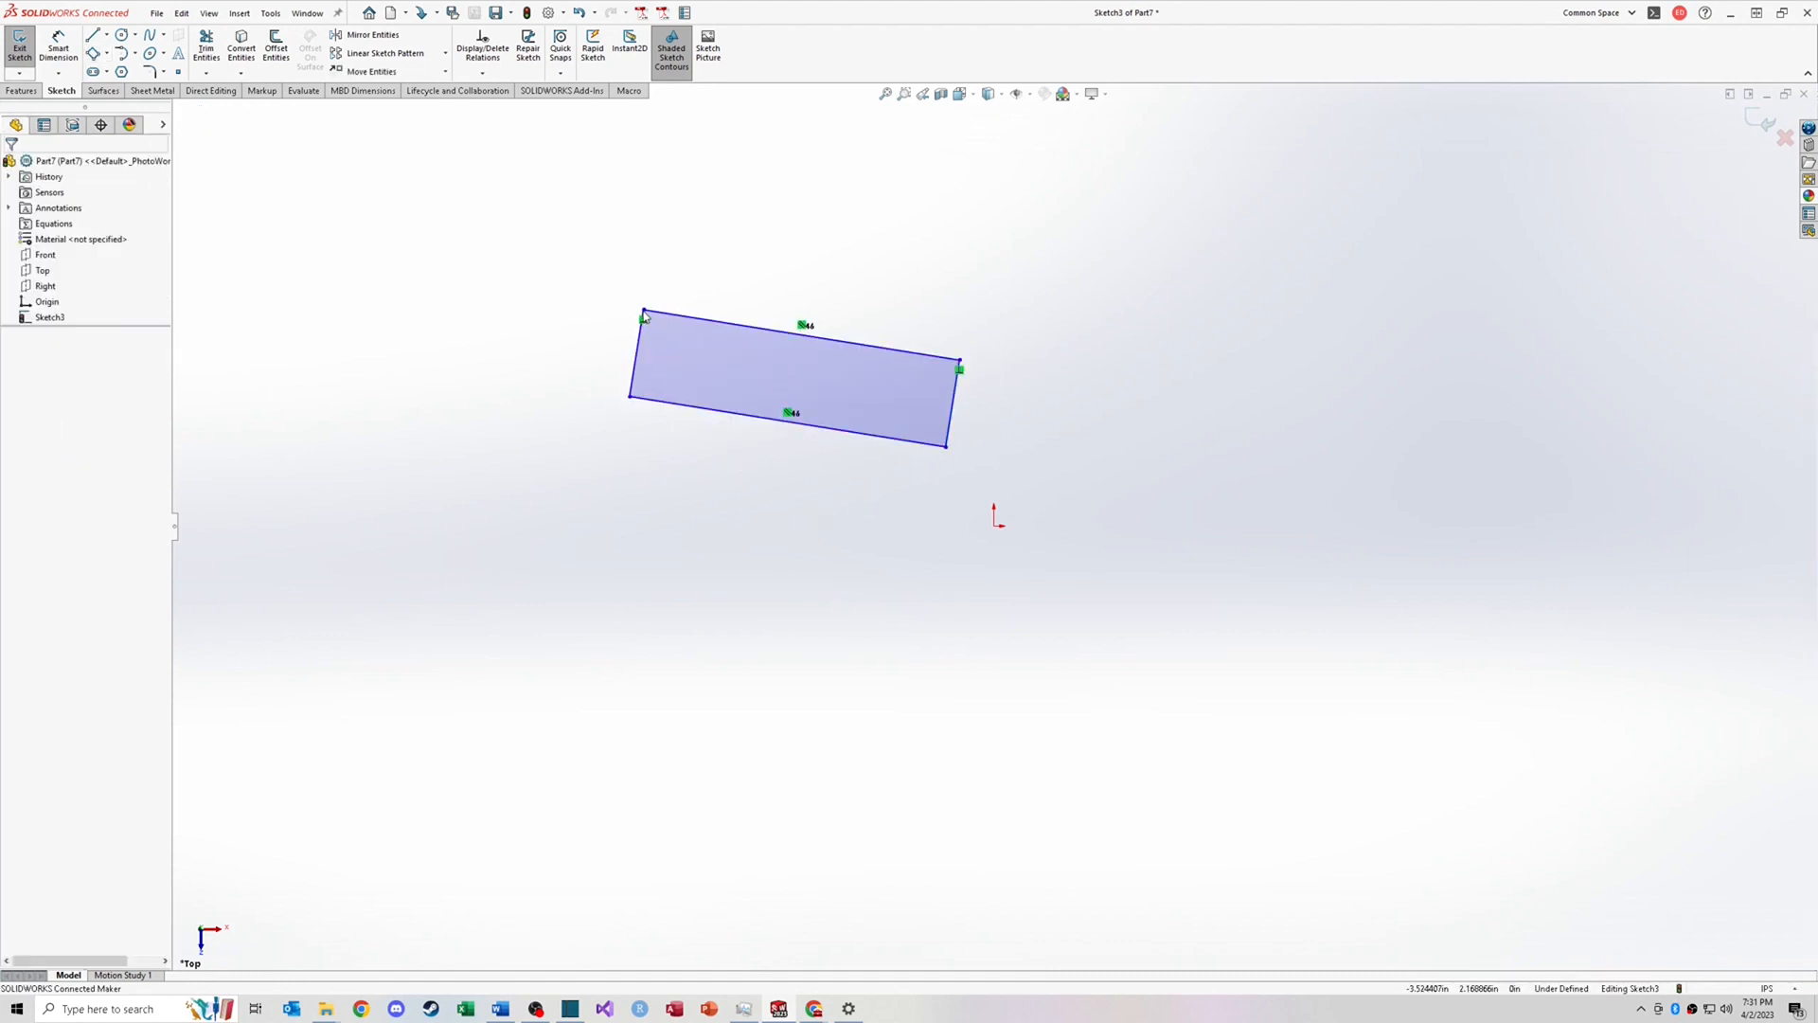
Step: Drag two corners of the angled rectangle to reshape it
{"action": "left_click_drag", "start_coordinate": [644, 312], "coordinate": [702, 214]}
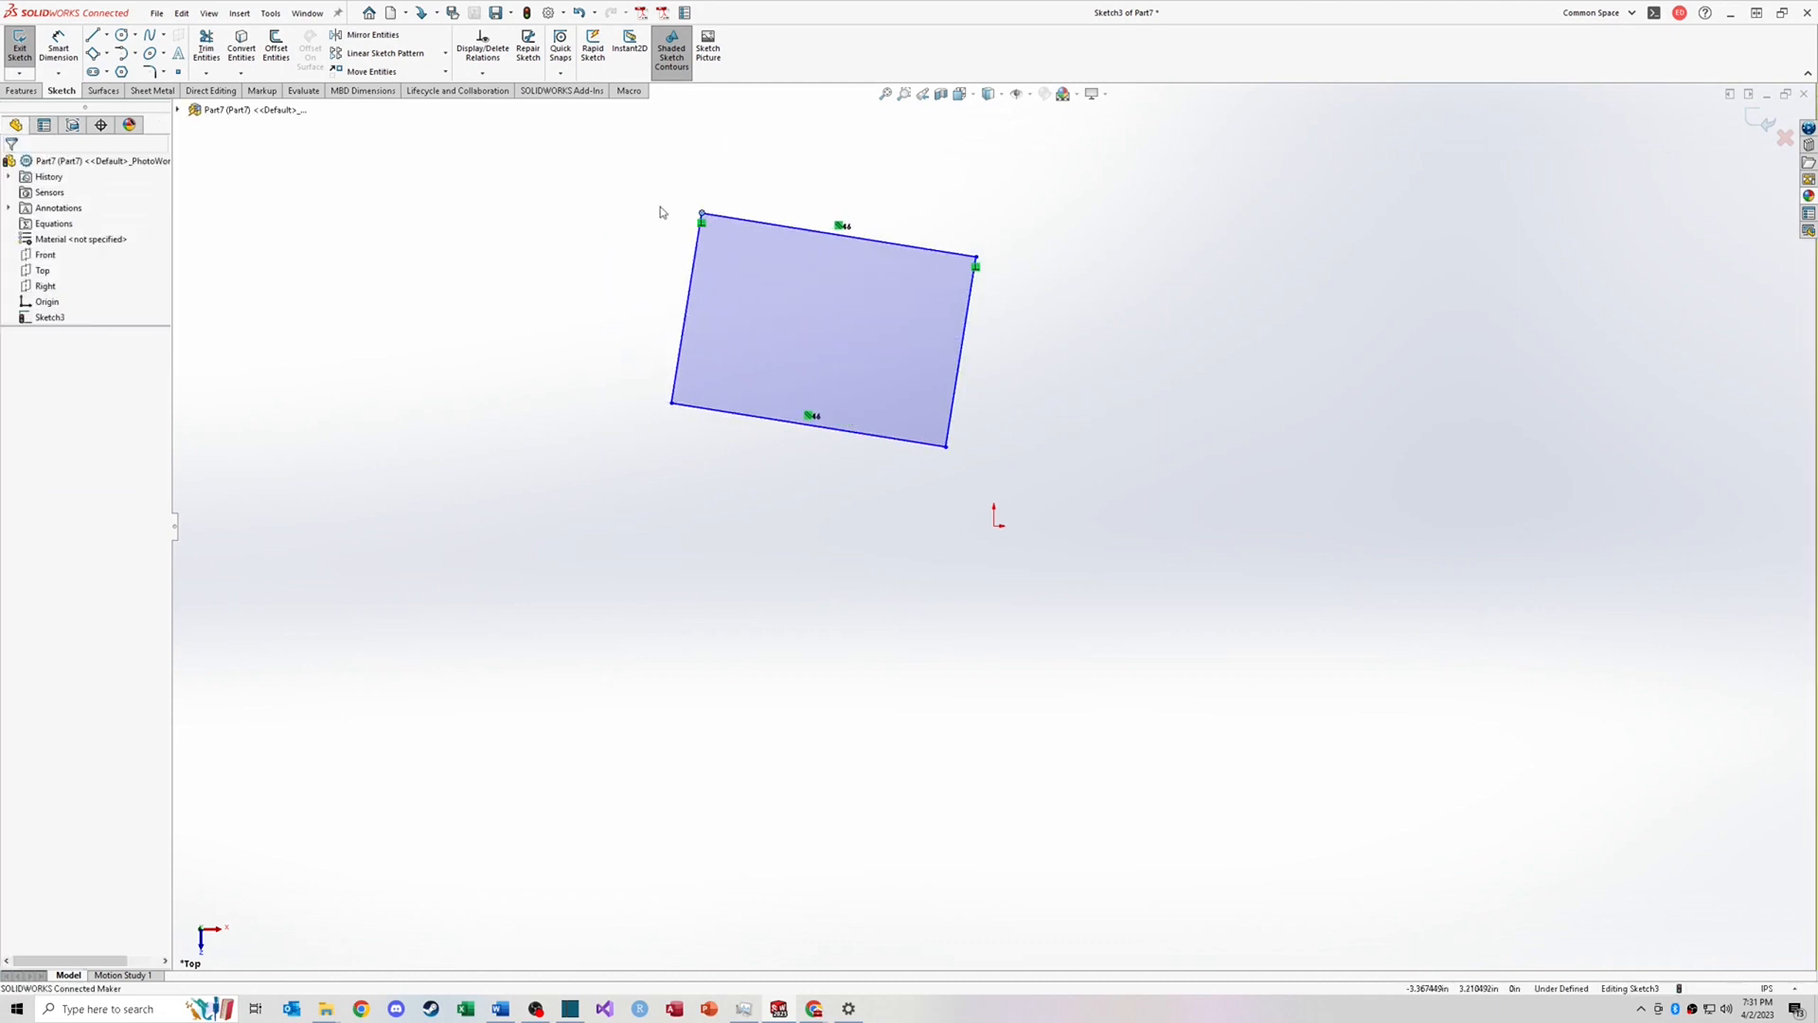
{"action": "left_click_drag", "start_coordinate": [976, 258], "coordinate": [930, 363]}
Step: Box-select the angled rectangle and delete it
{"action": "left_click", "coordinate": [600, 303]}
{"action": "left_click_drag", "start_coordinate": [558, 286], "coordinate": [1065, 545]}
{"action": "key", "text": "Delete"}
Step: Sketch a tilted 3 Point Center Rectangle centered on the origin and drag one corner to rotate it
{"action": "left_click", "coordinate": [106, 53]}
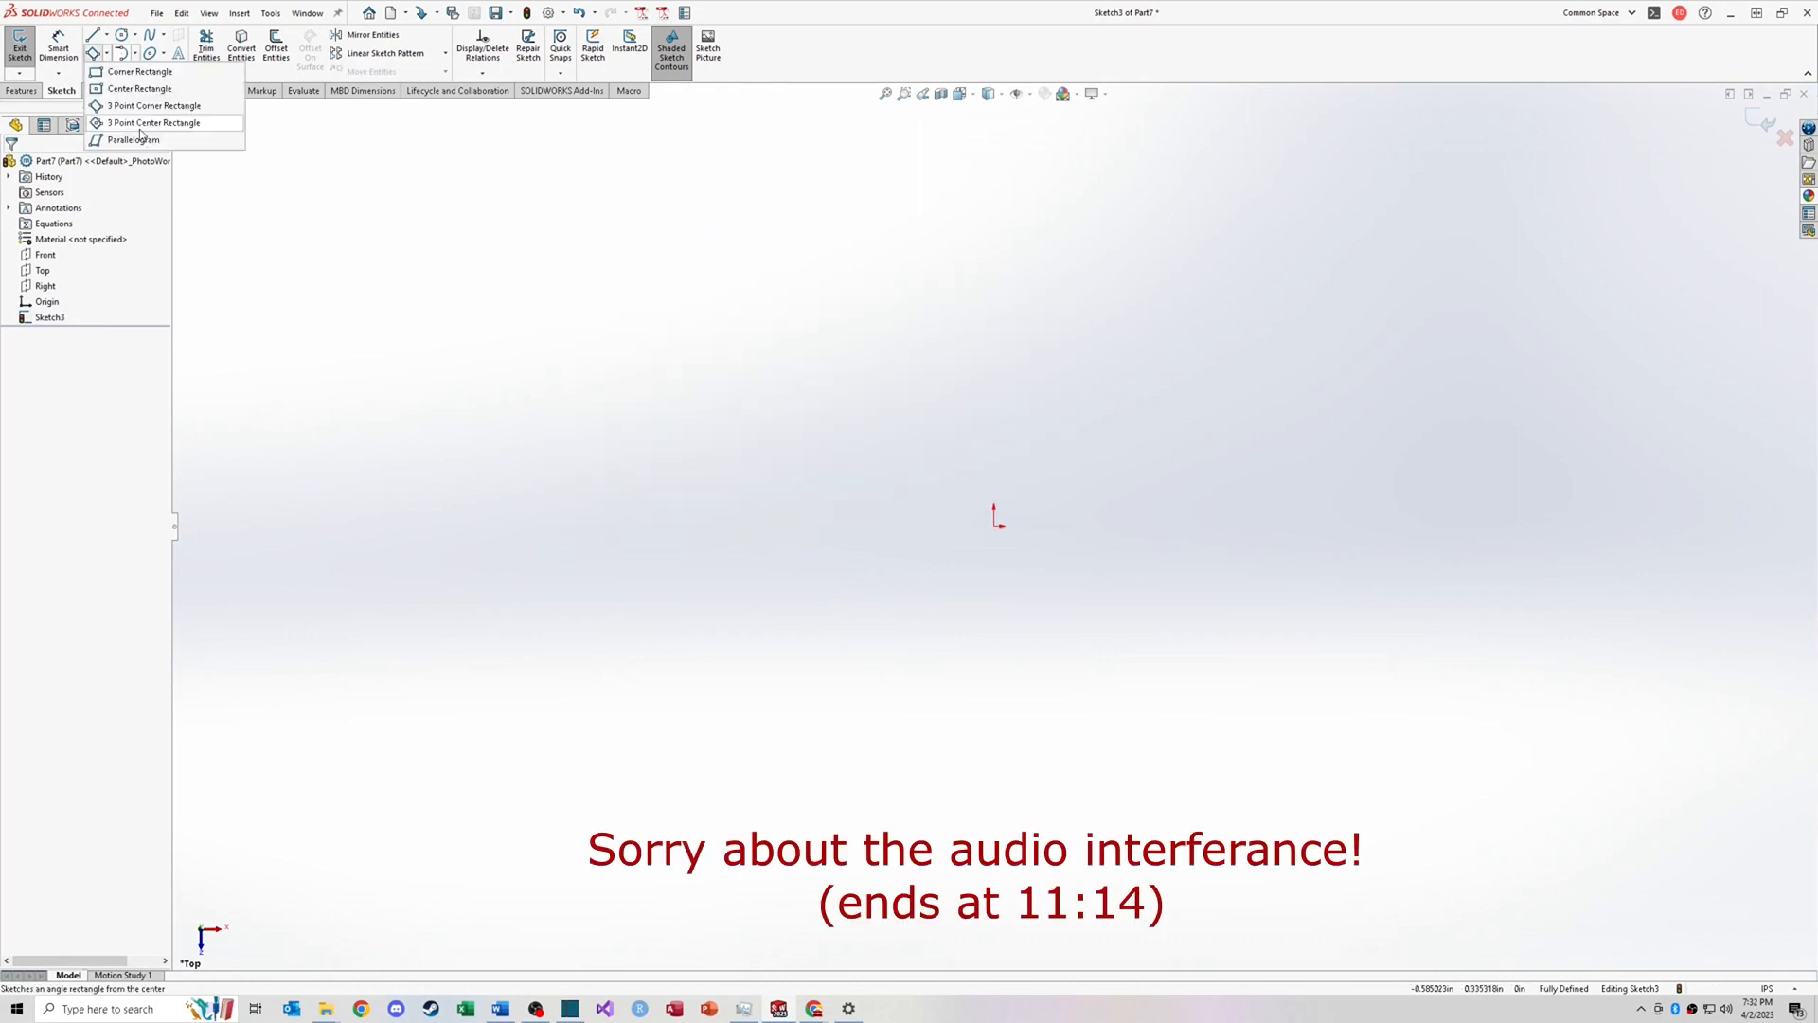
{"action": "left_click", "coordinate": [147, 124]}
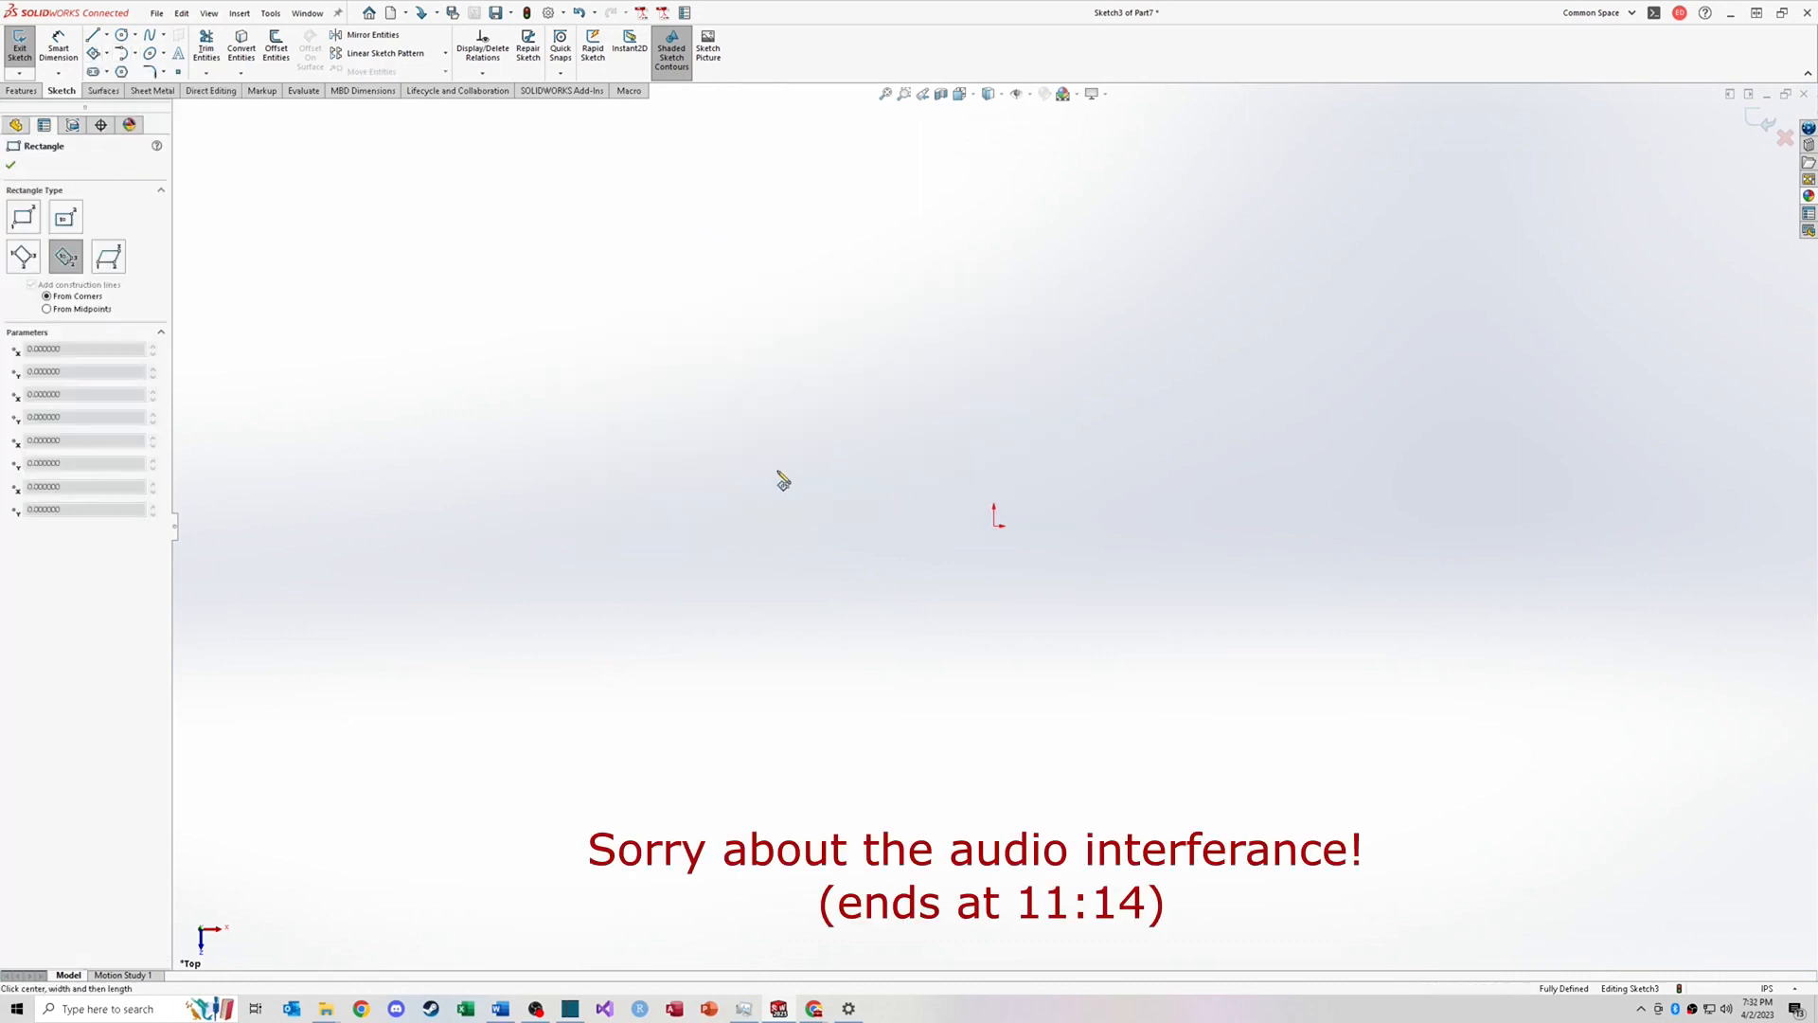
{"action": "left_click", "coordinate": [996, 527]}
{"action": "left_click", "coordinate": [1169, 615]}
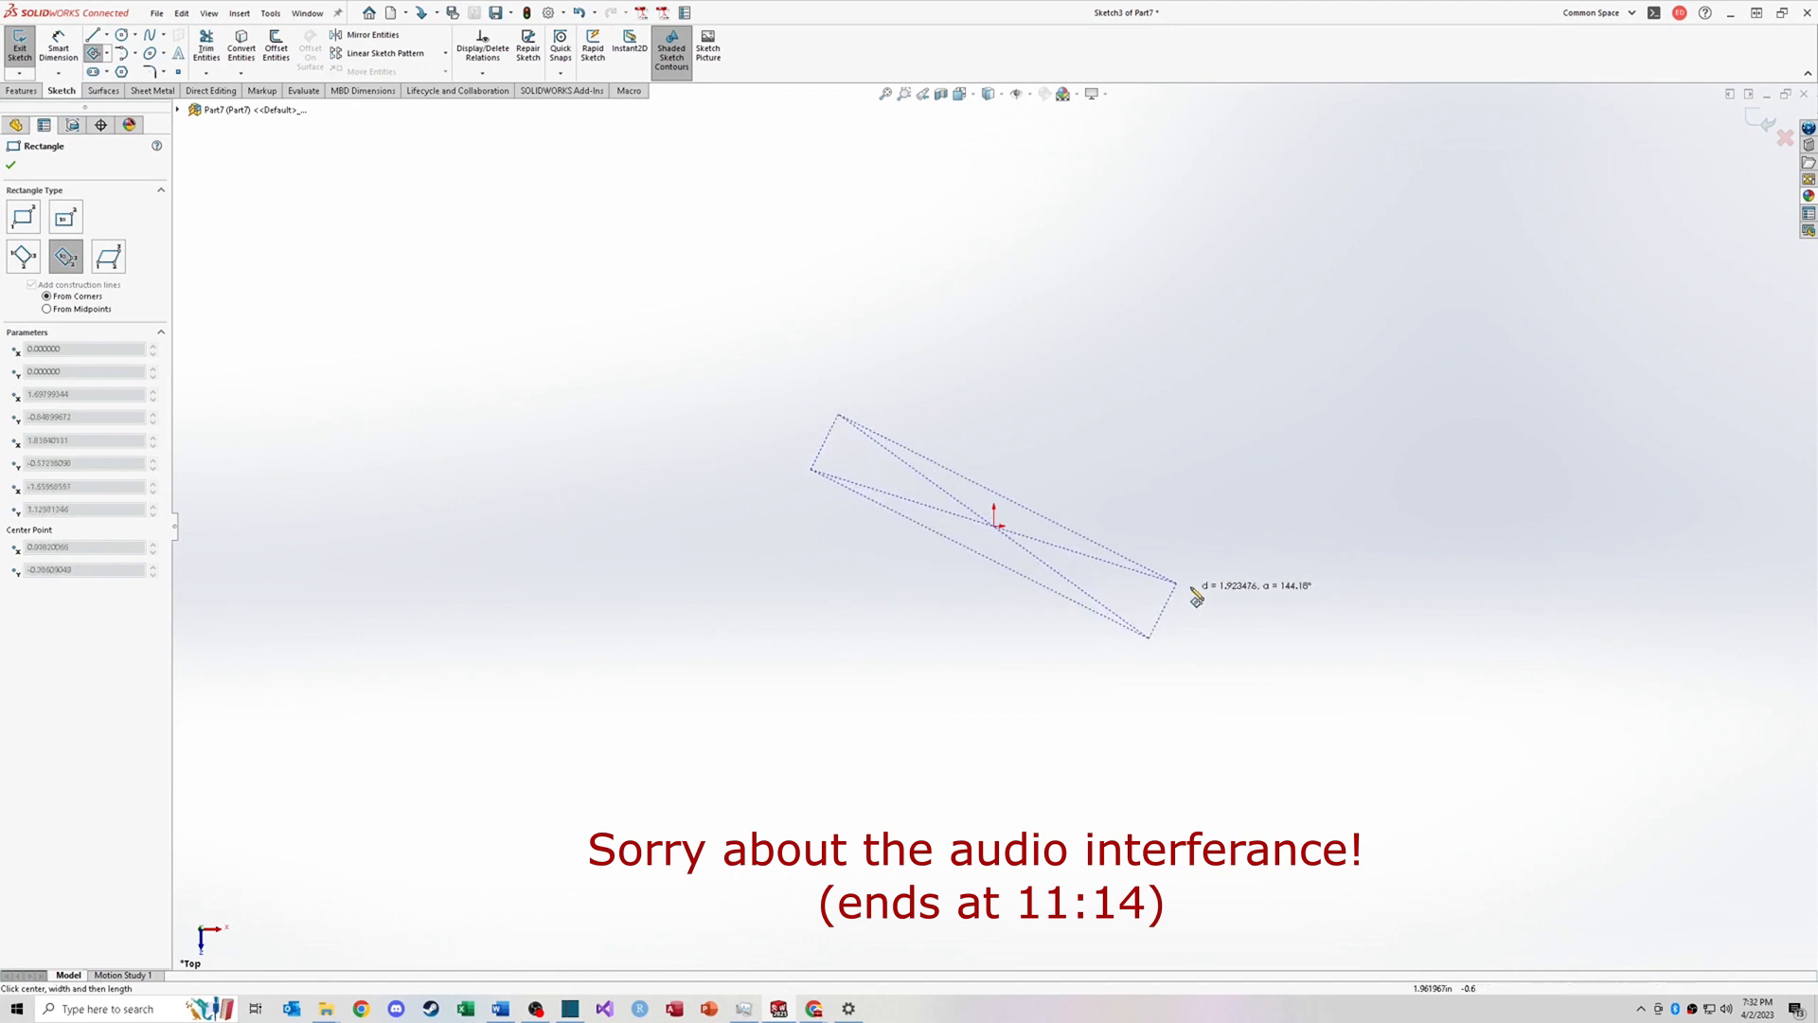
{"action": "left_click", "coordinate": [1248, 491]}
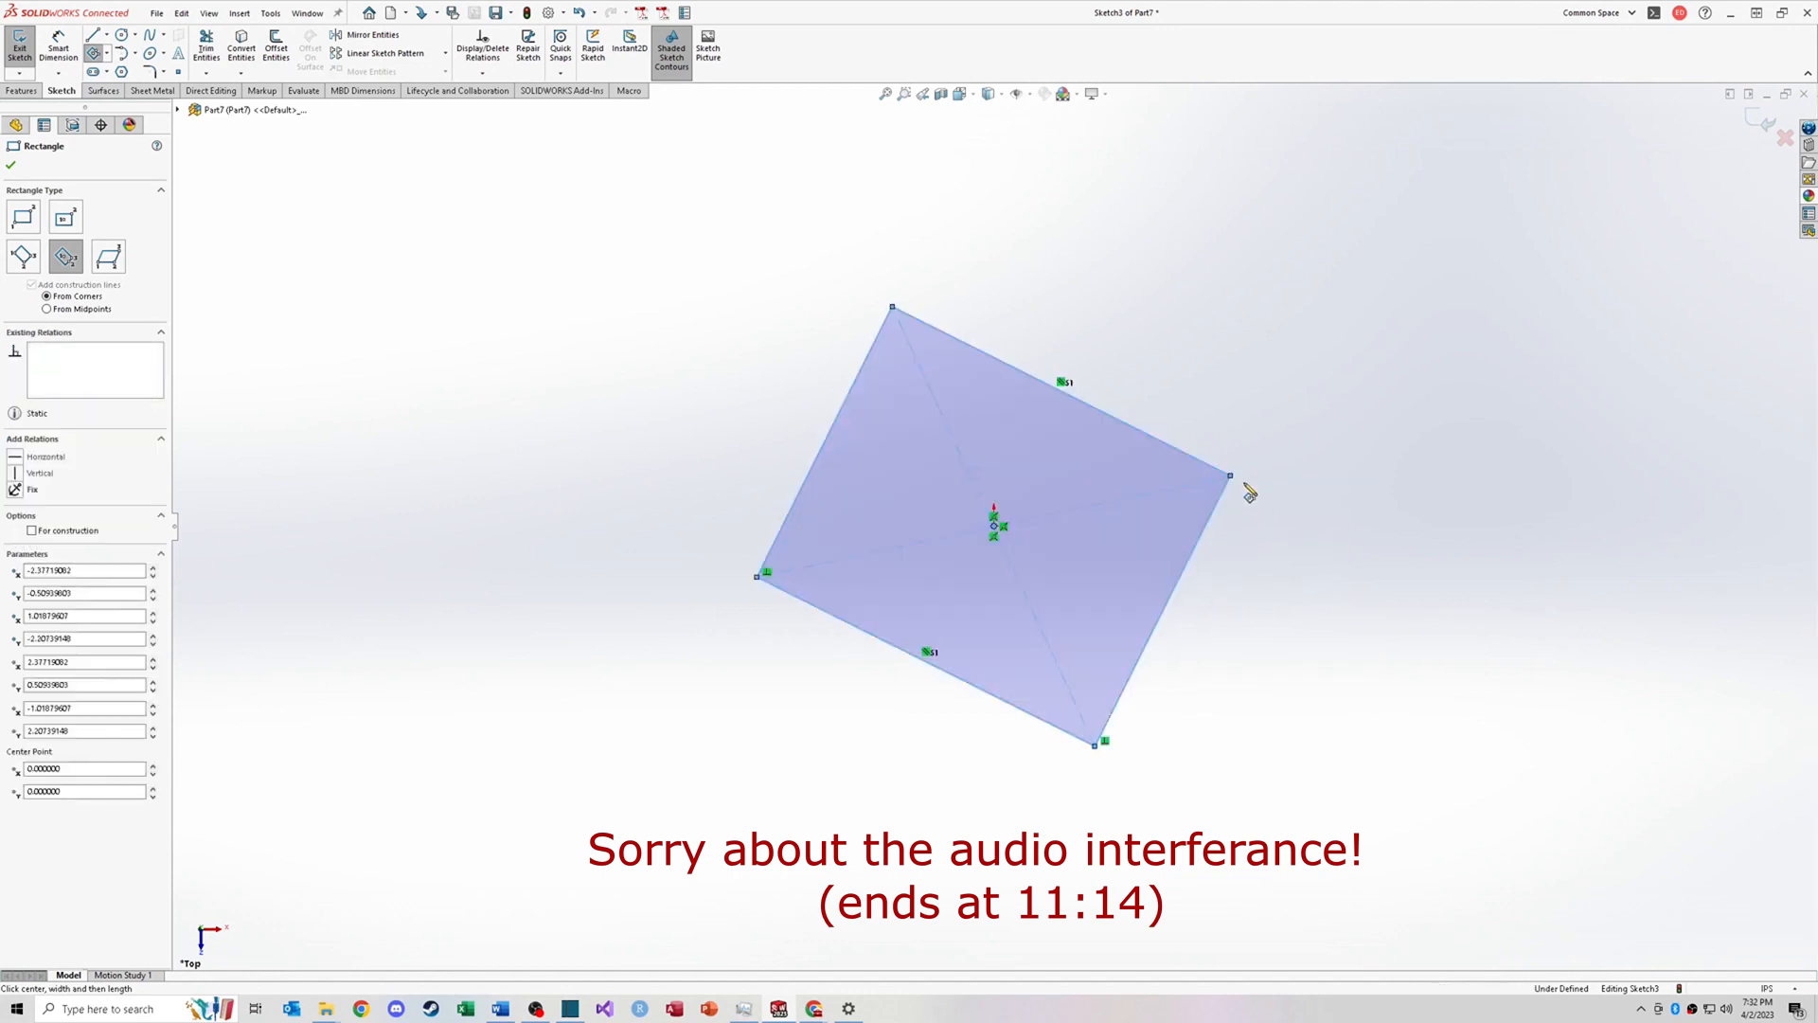
{"action": "key", "text": "Escape"}
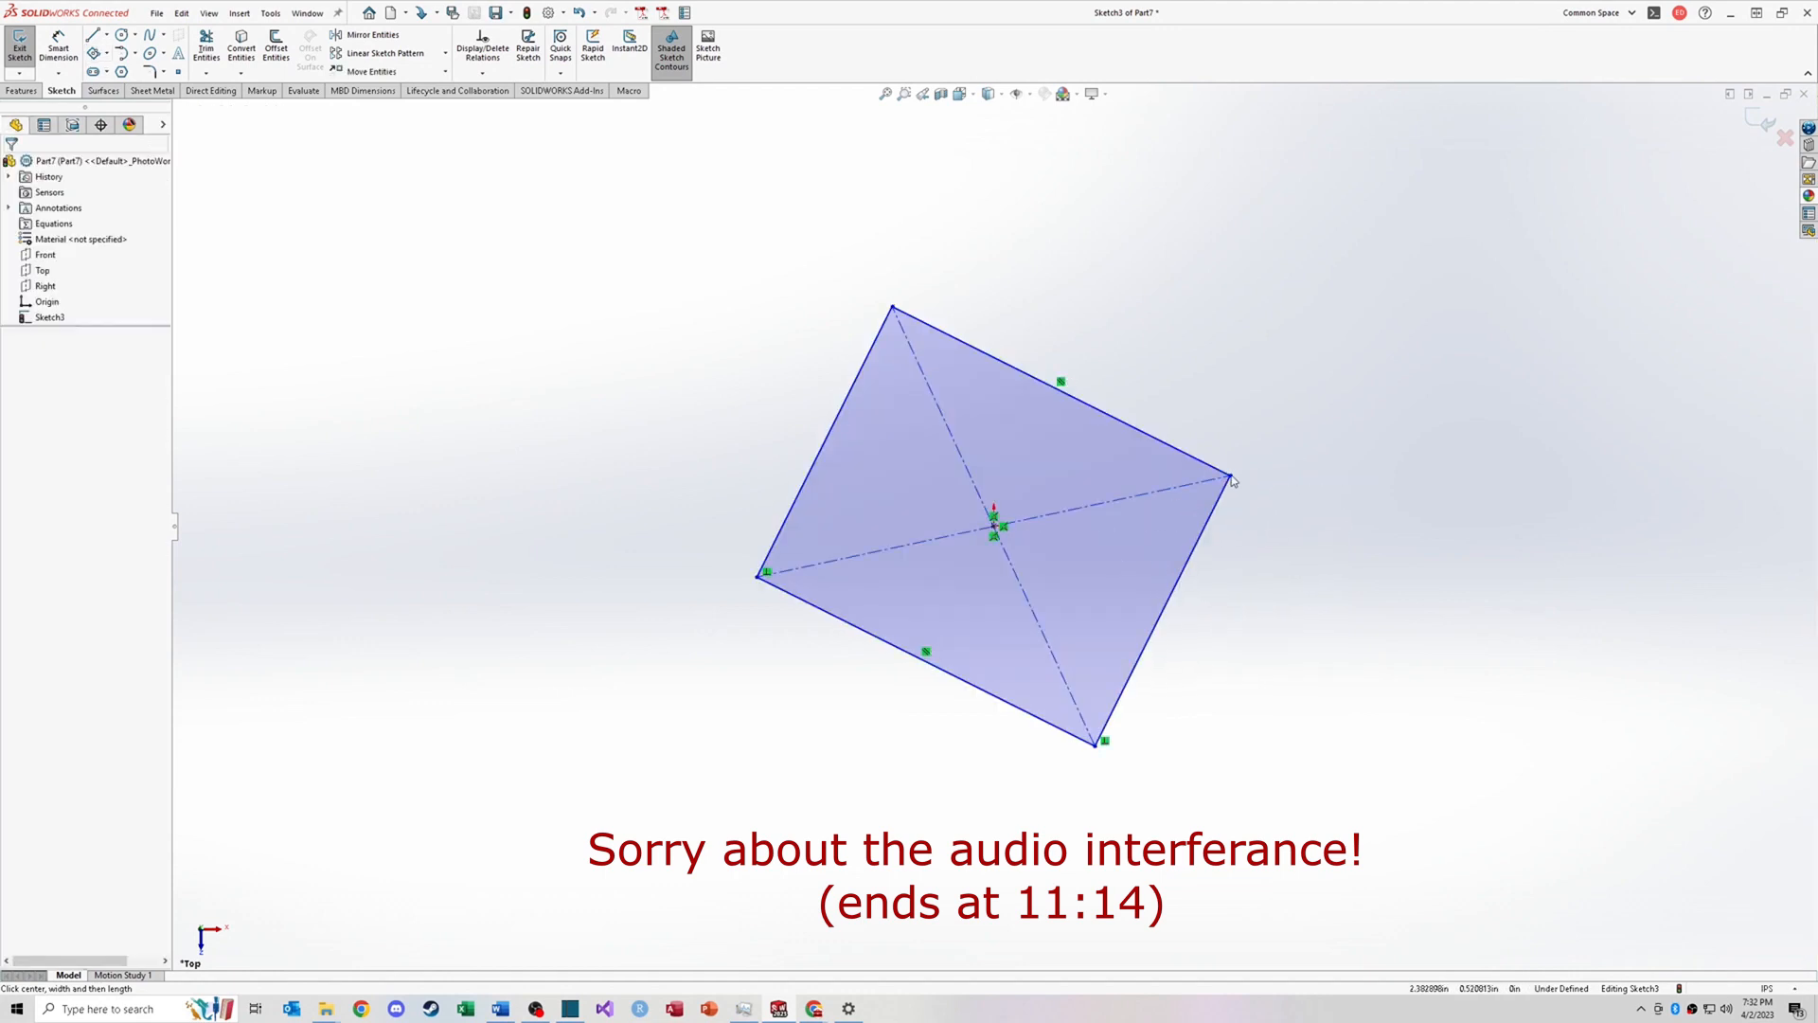
{"action": "left_click_drag", "start_coordinate": [1231, 476], "coordinate": [1206, 419]}
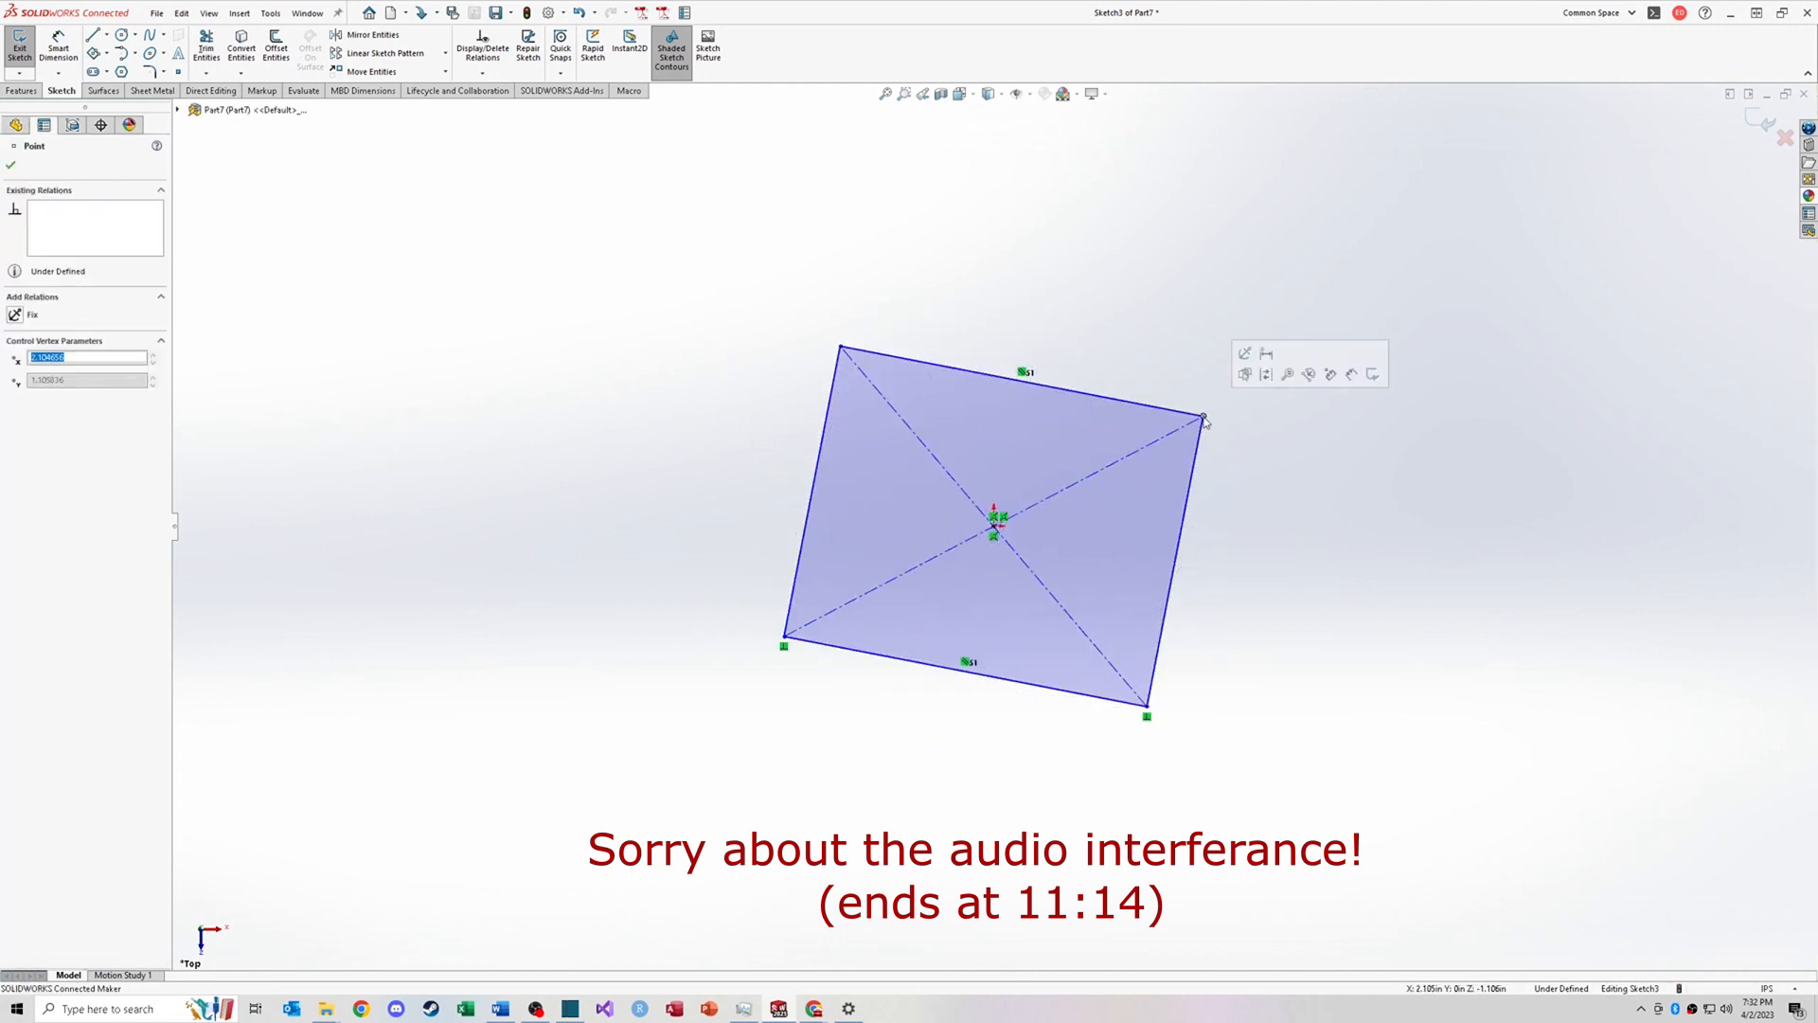
Step: Sketch a right-leaning parallelogram starting at the origin with a horizontal base, then select its left and top edges
{"action": "left_click", "coordinate": [156, 150]}
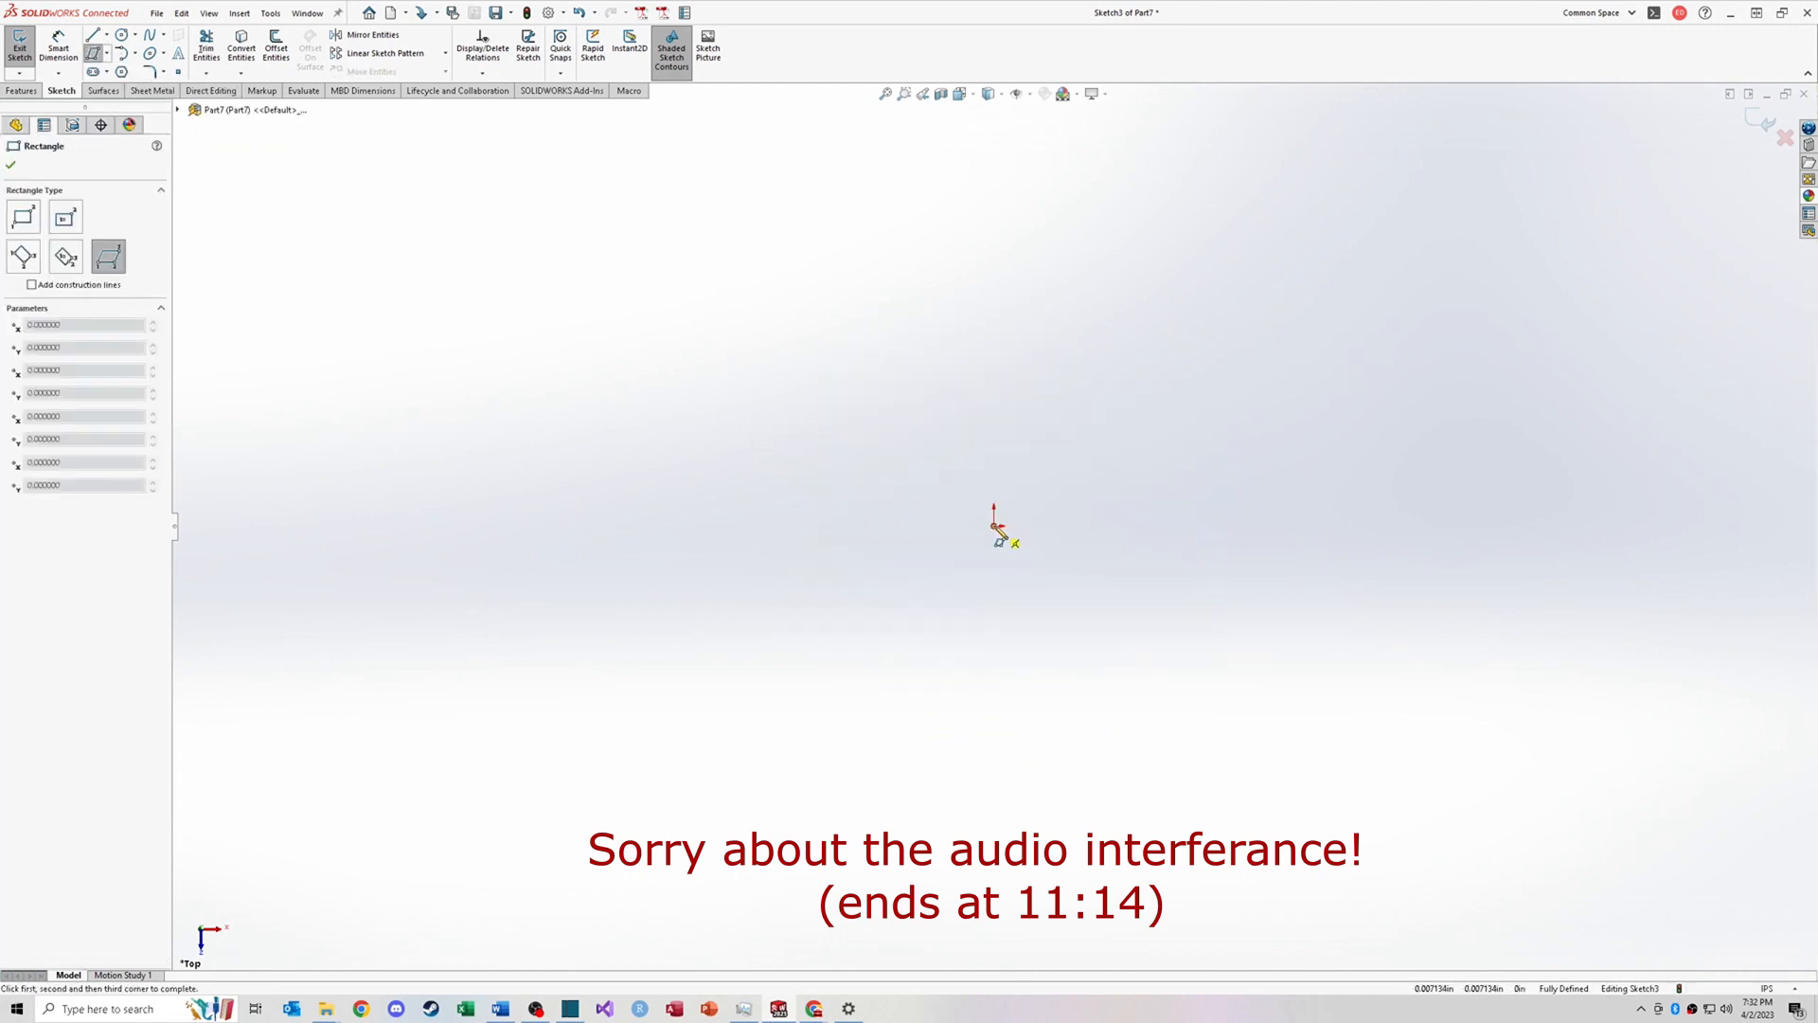
{"action": "left_click", "coordinate": [995, 526]}
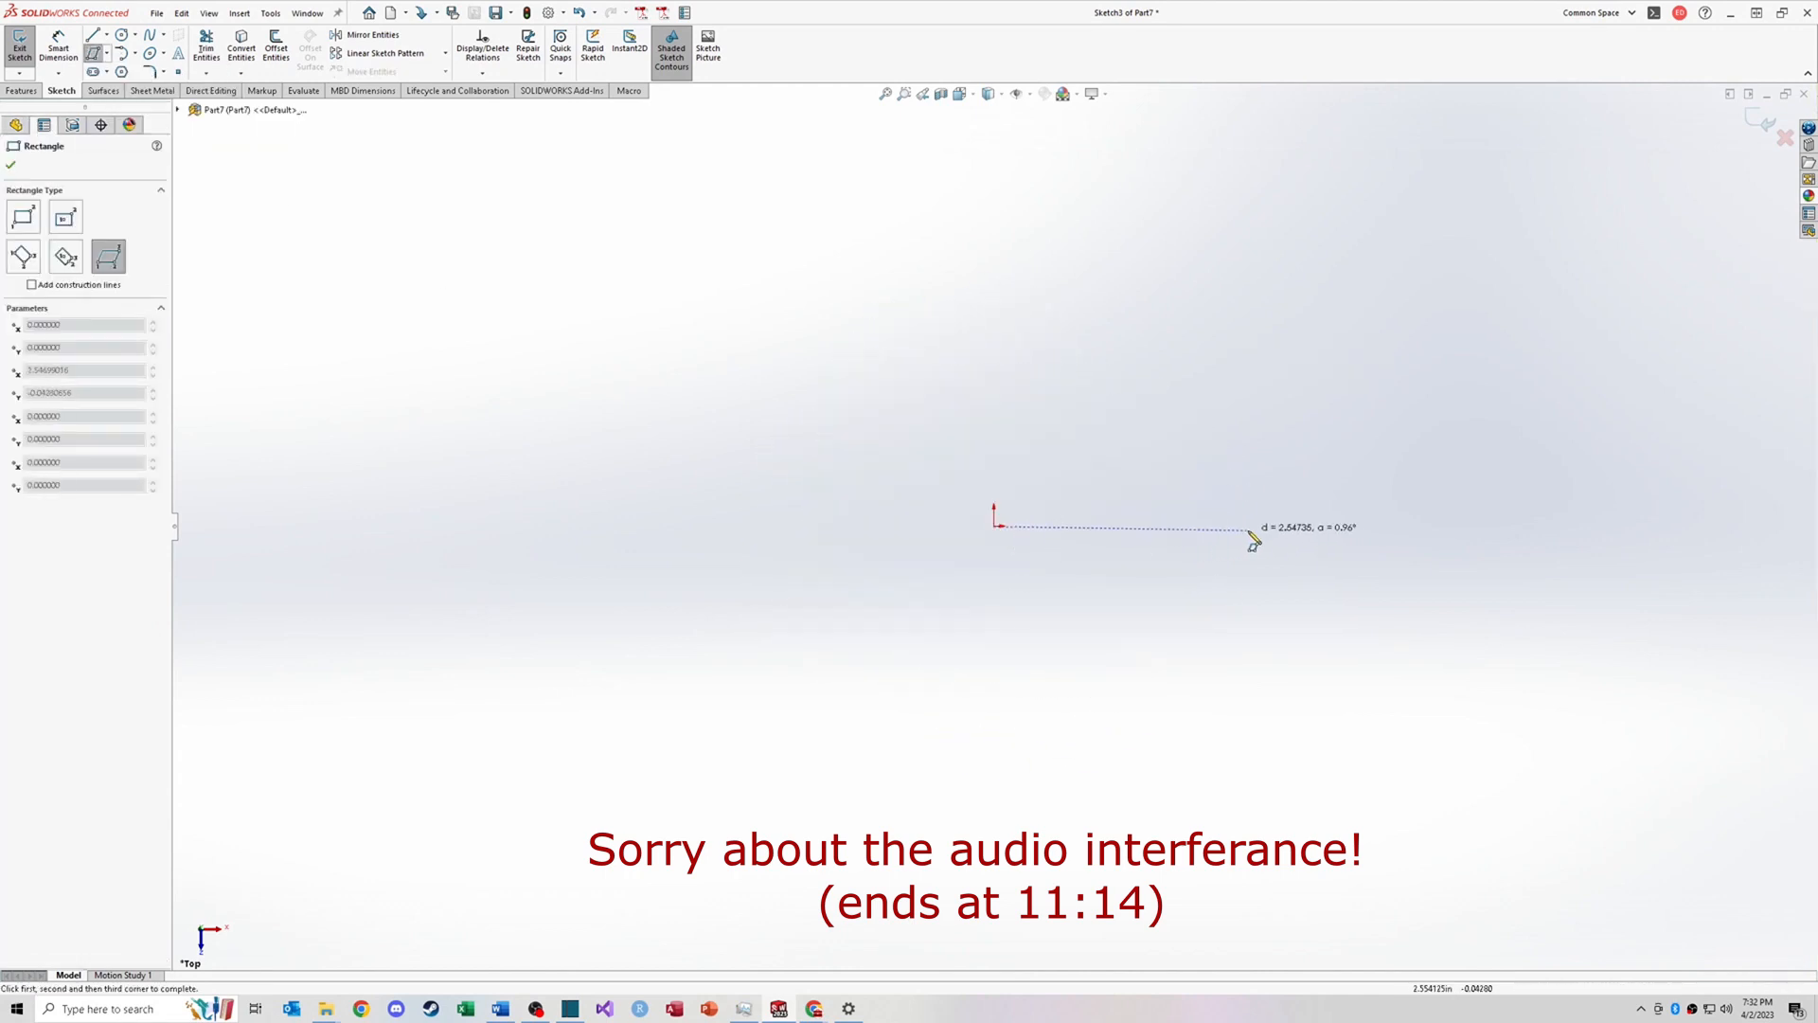
{"action": "left_click", "coordinate": [1276, 526]}
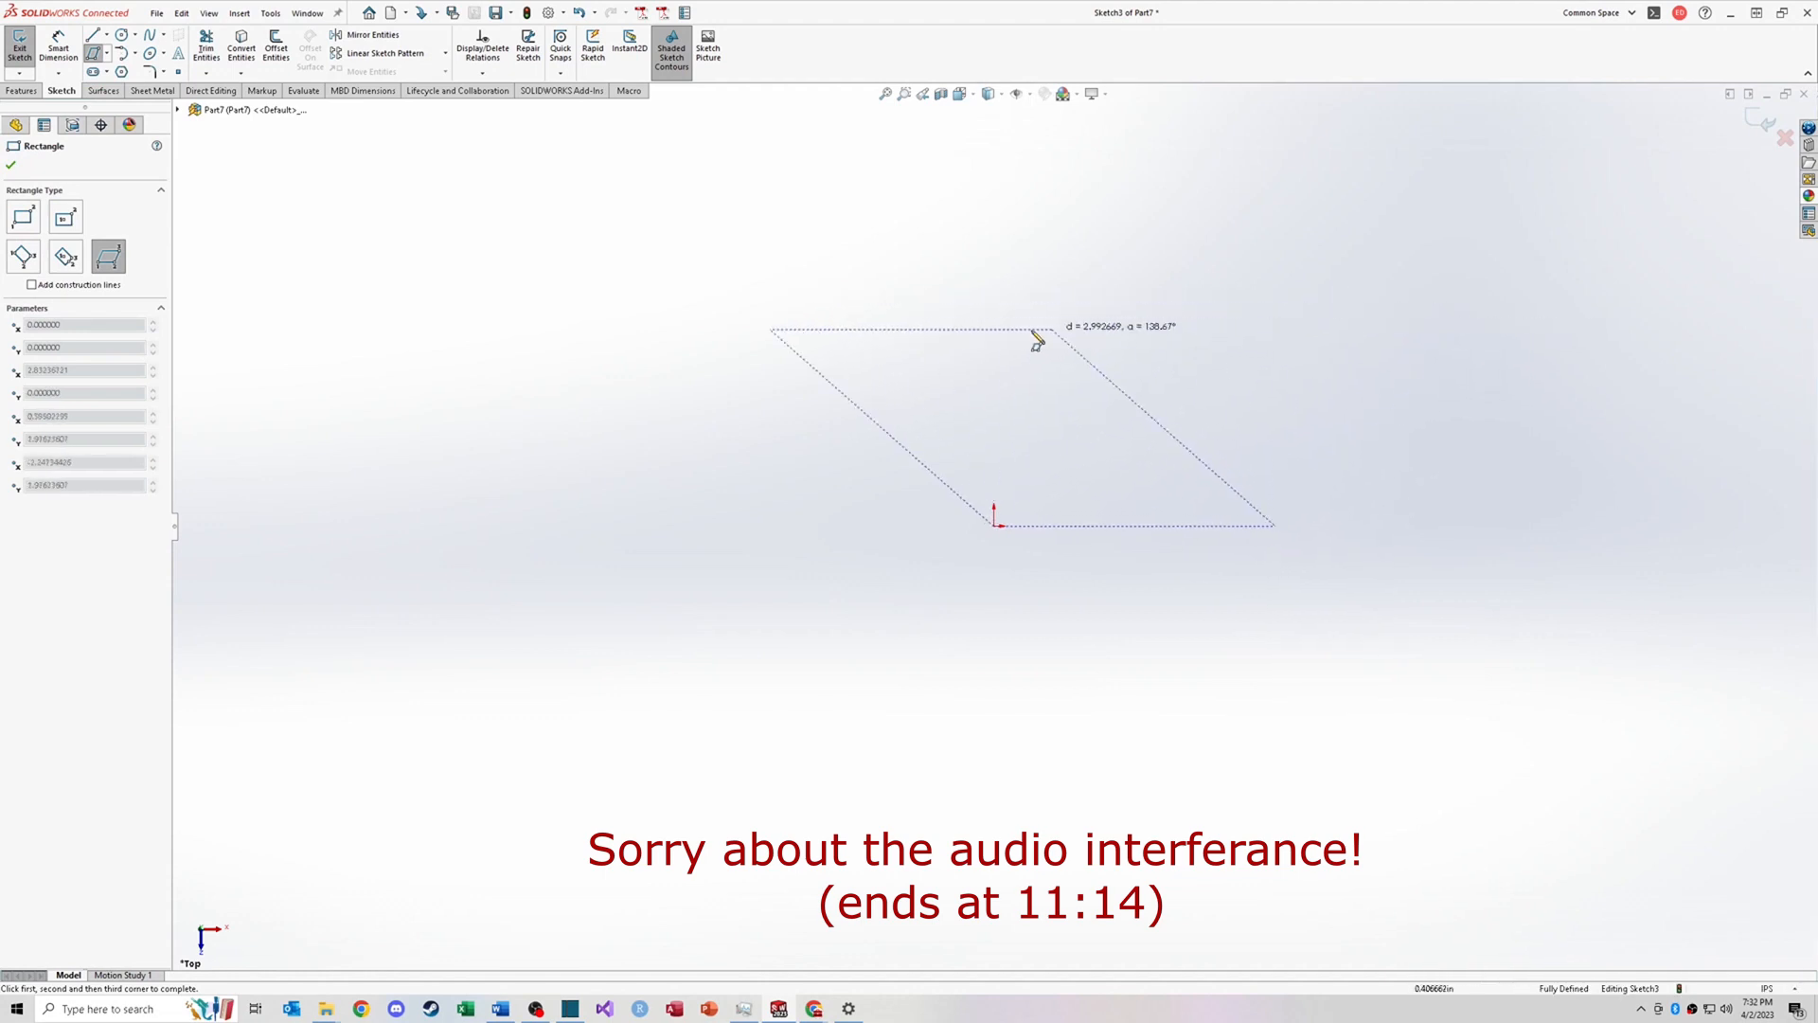
{"action": "left_click", "coordinate": [1385, 334]}
{"action": "key", "text": "Escape"}
{"action": "left_click", "coordinate": [1059, 434]}
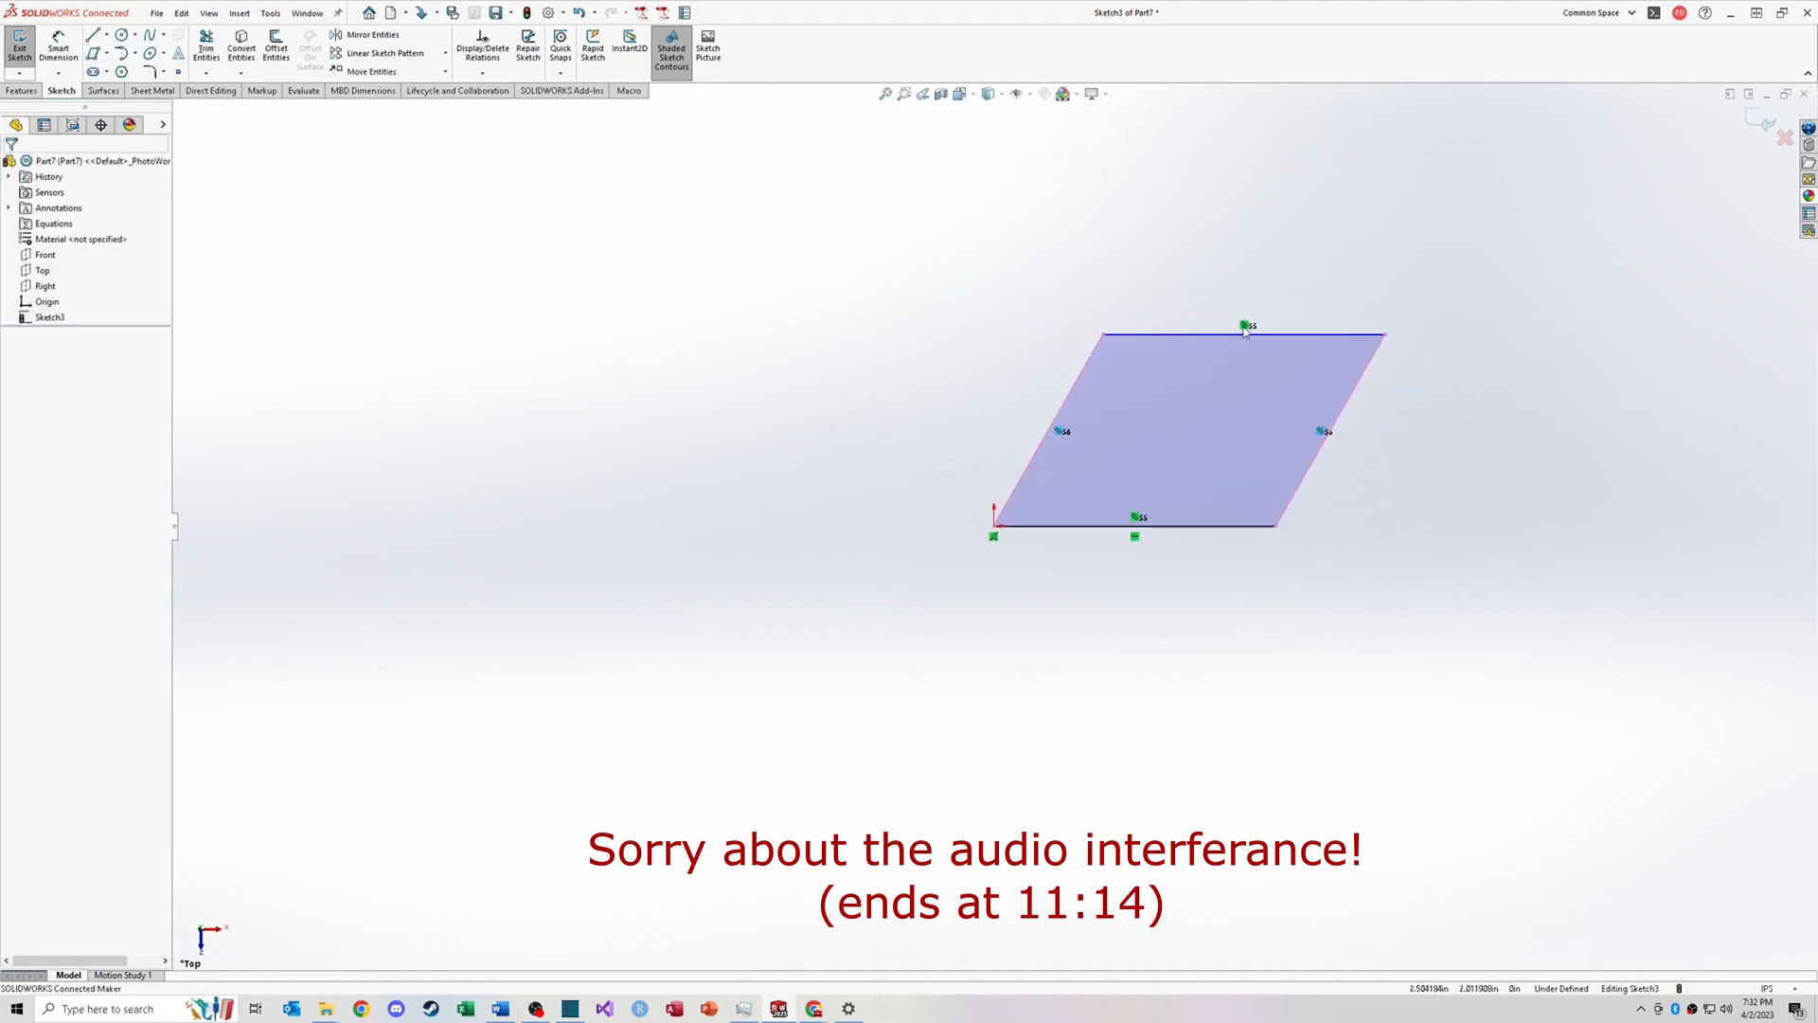
{"action": "left_click", "coordinate": [1244, 327]}
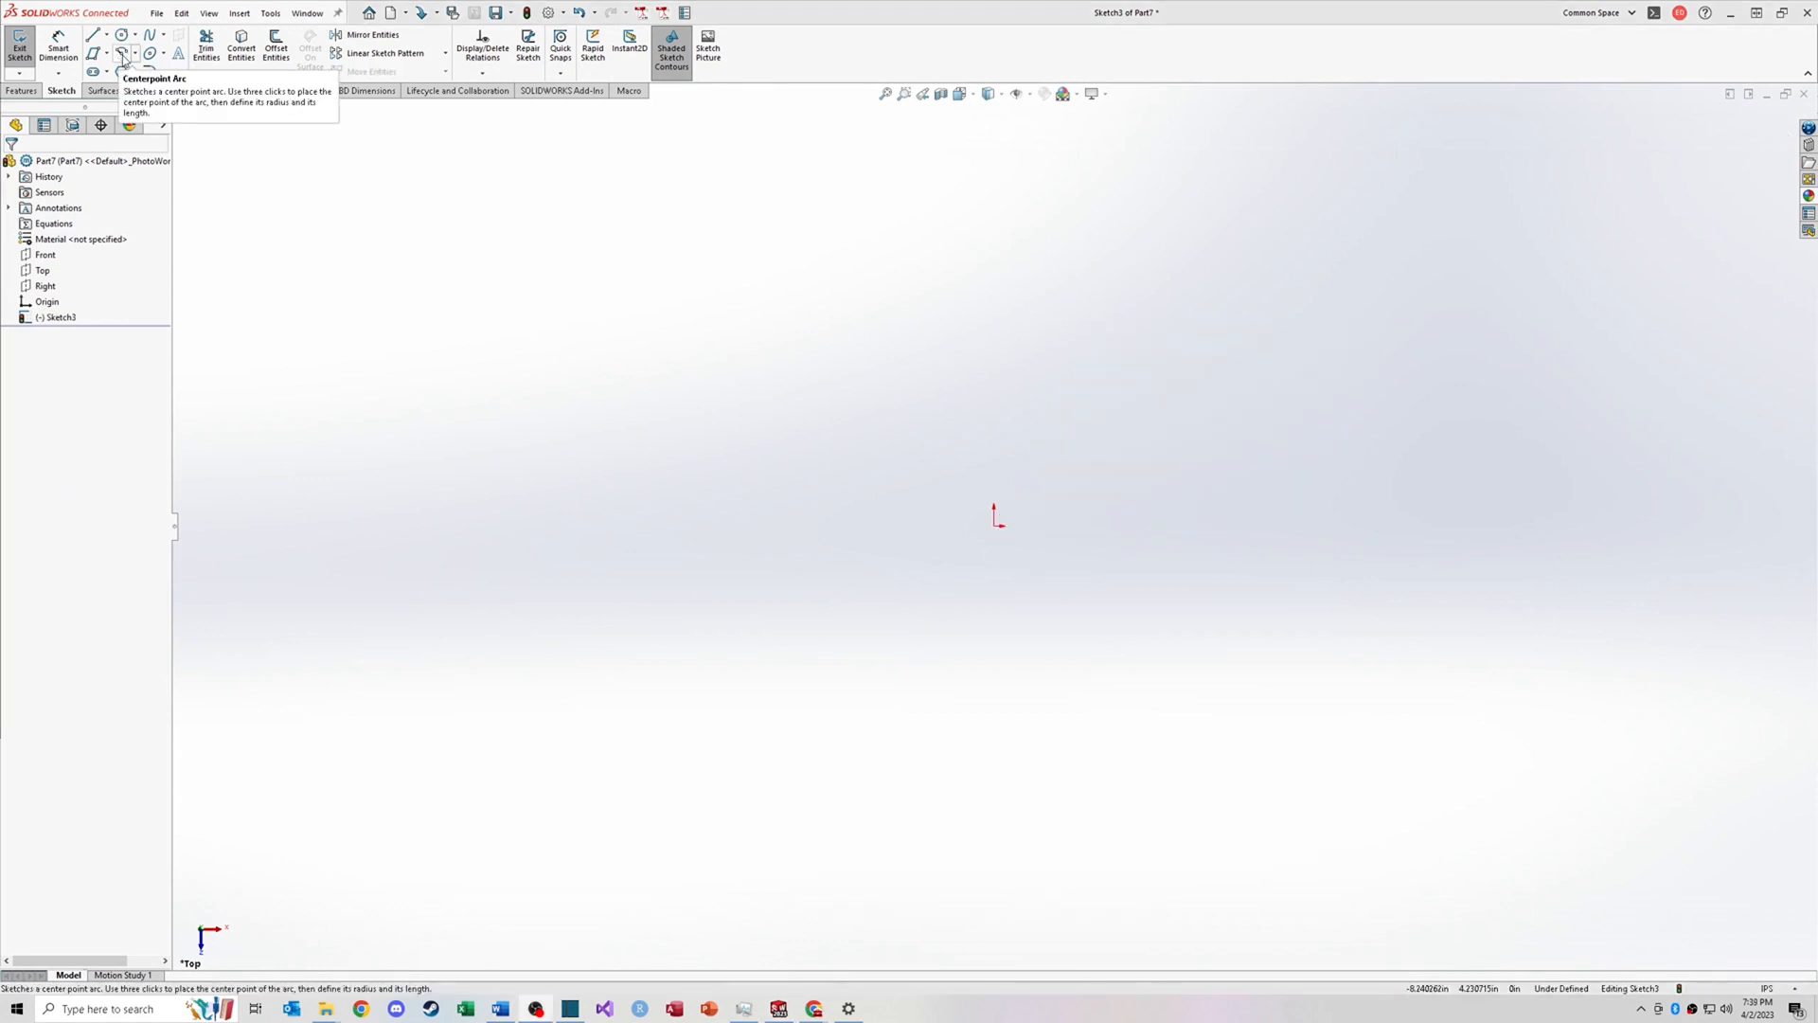
Step: Sketch a centerpoint arc centered left of the origin, sweeping over the top from right to left
{"action": "left_click", "coordinate": [134, 54]}
{"action": "left_click", "coordinate": [151, 68]}
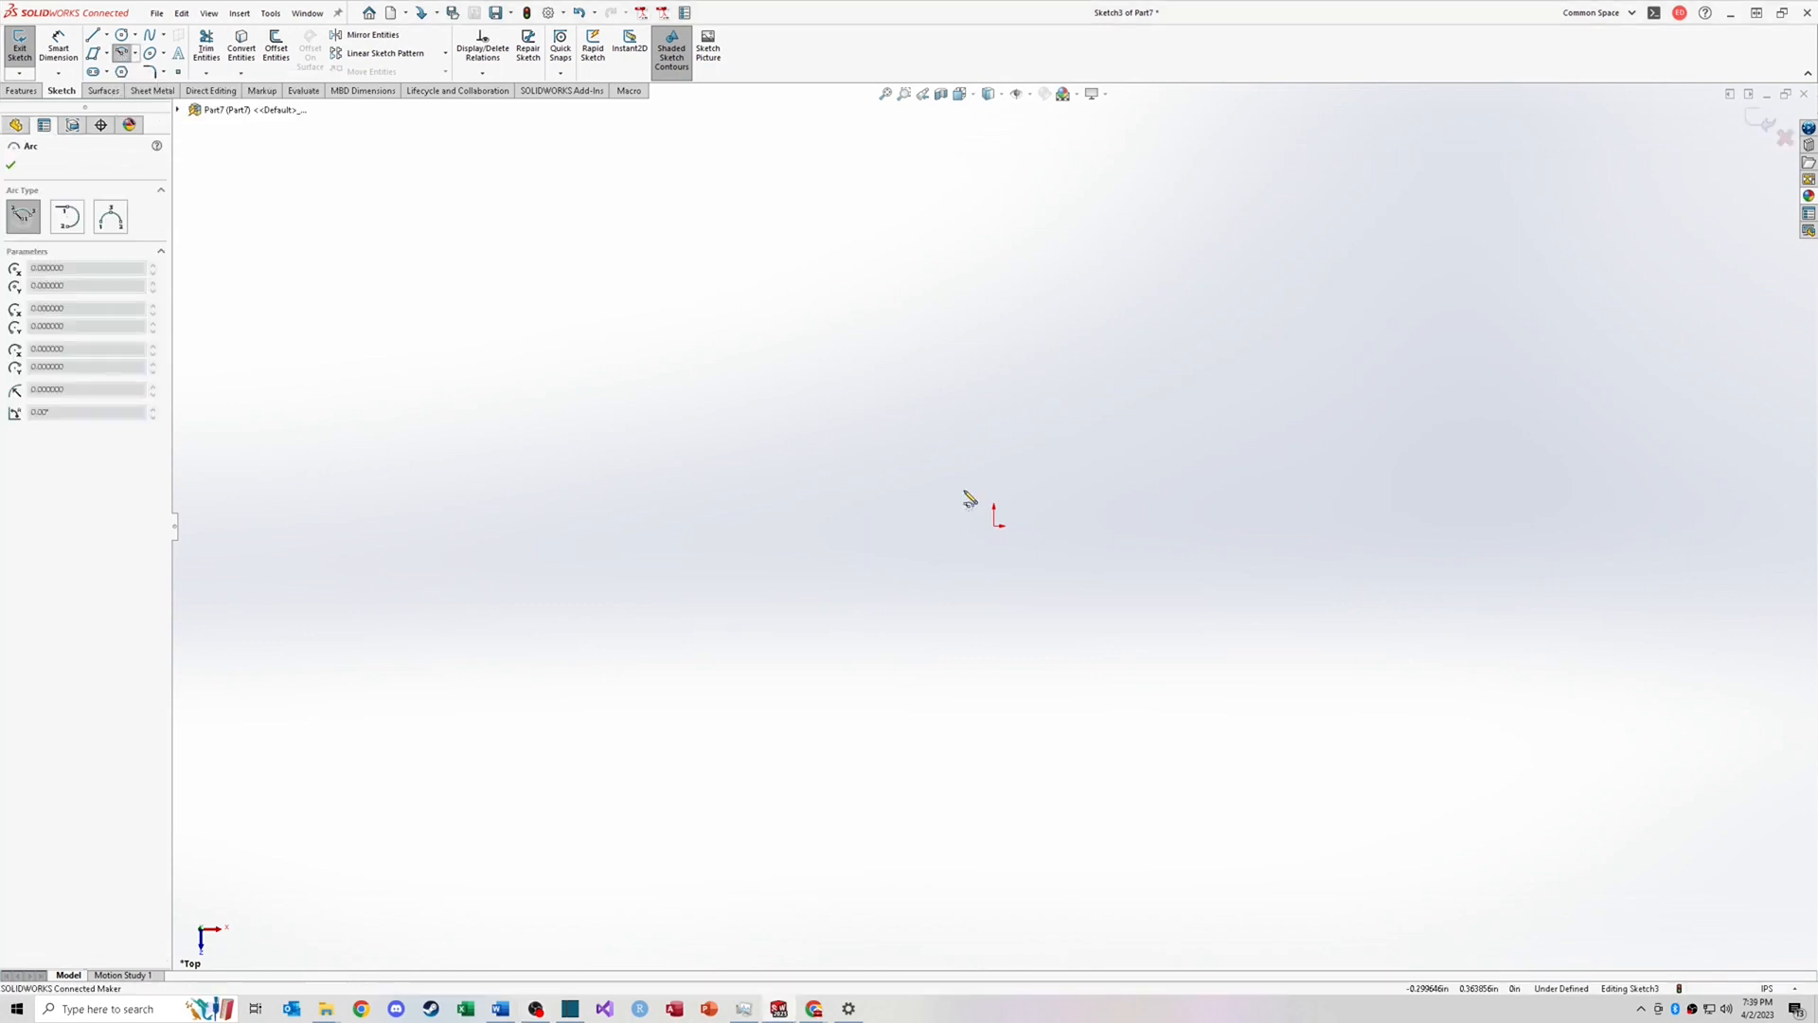
{"action": "left_click", "coordinate": [749, 525]}
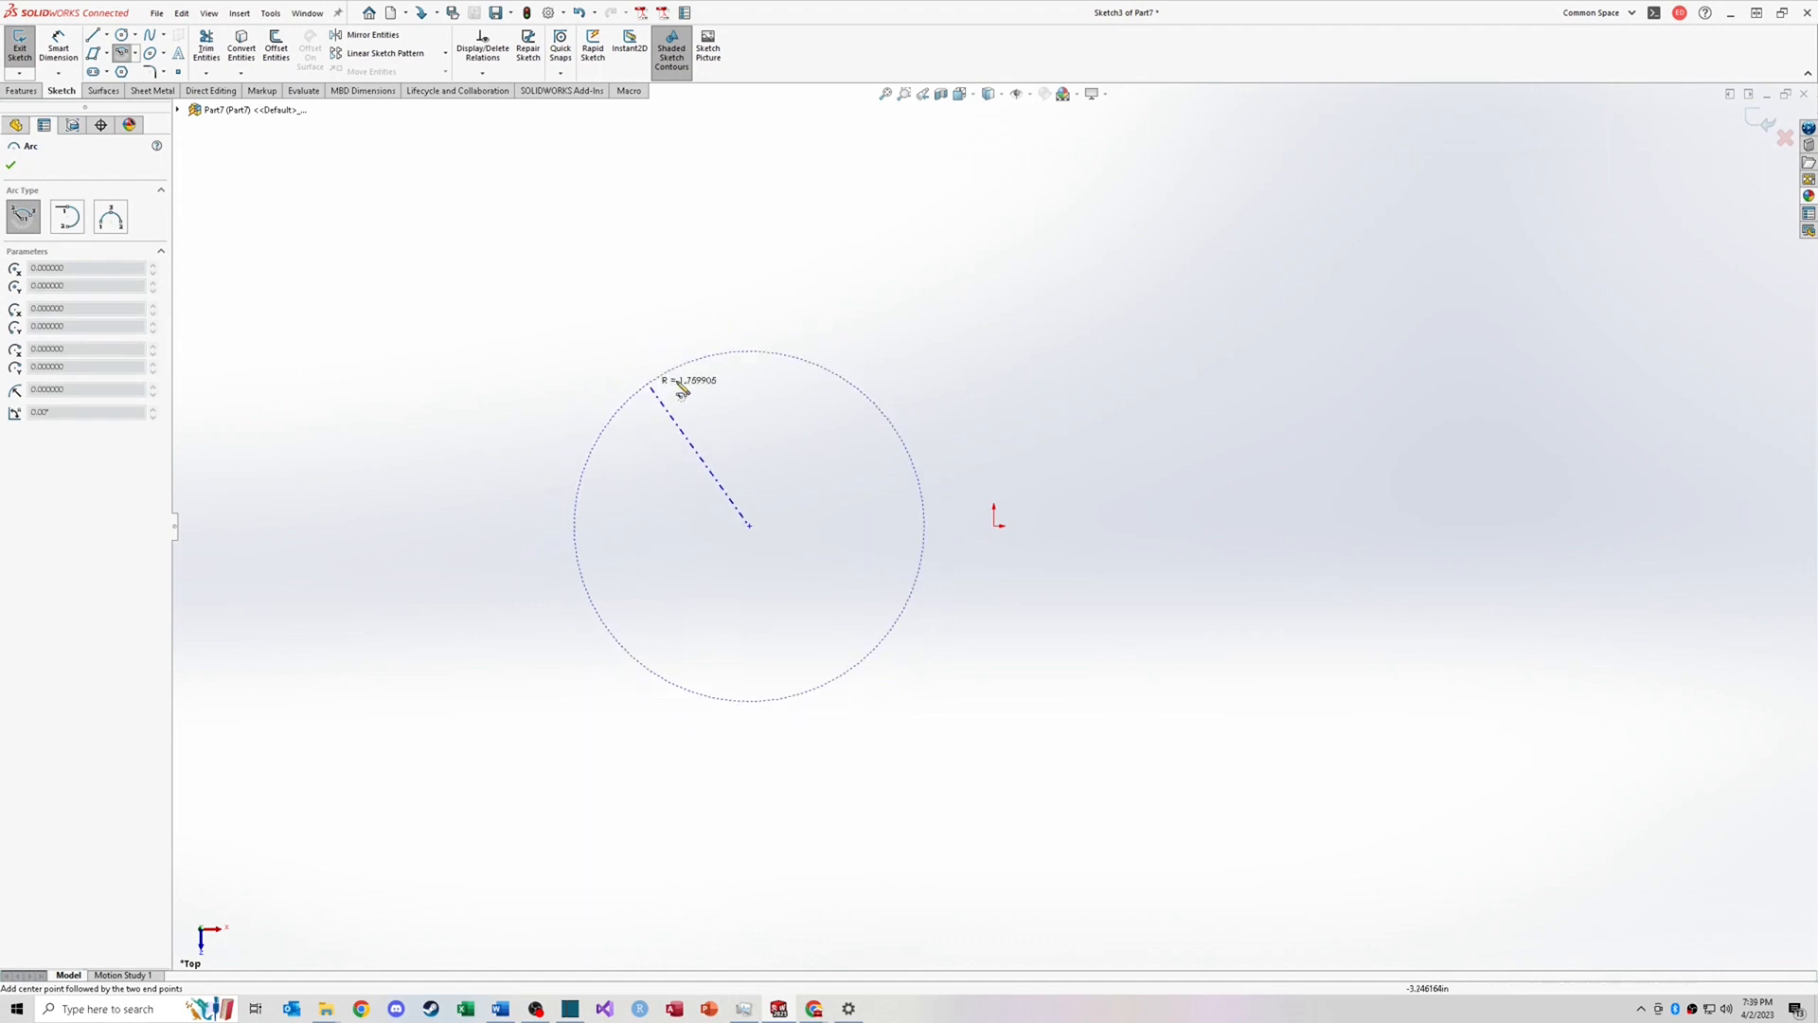
{"action": "left_click", "coordinate": [871, 404]}
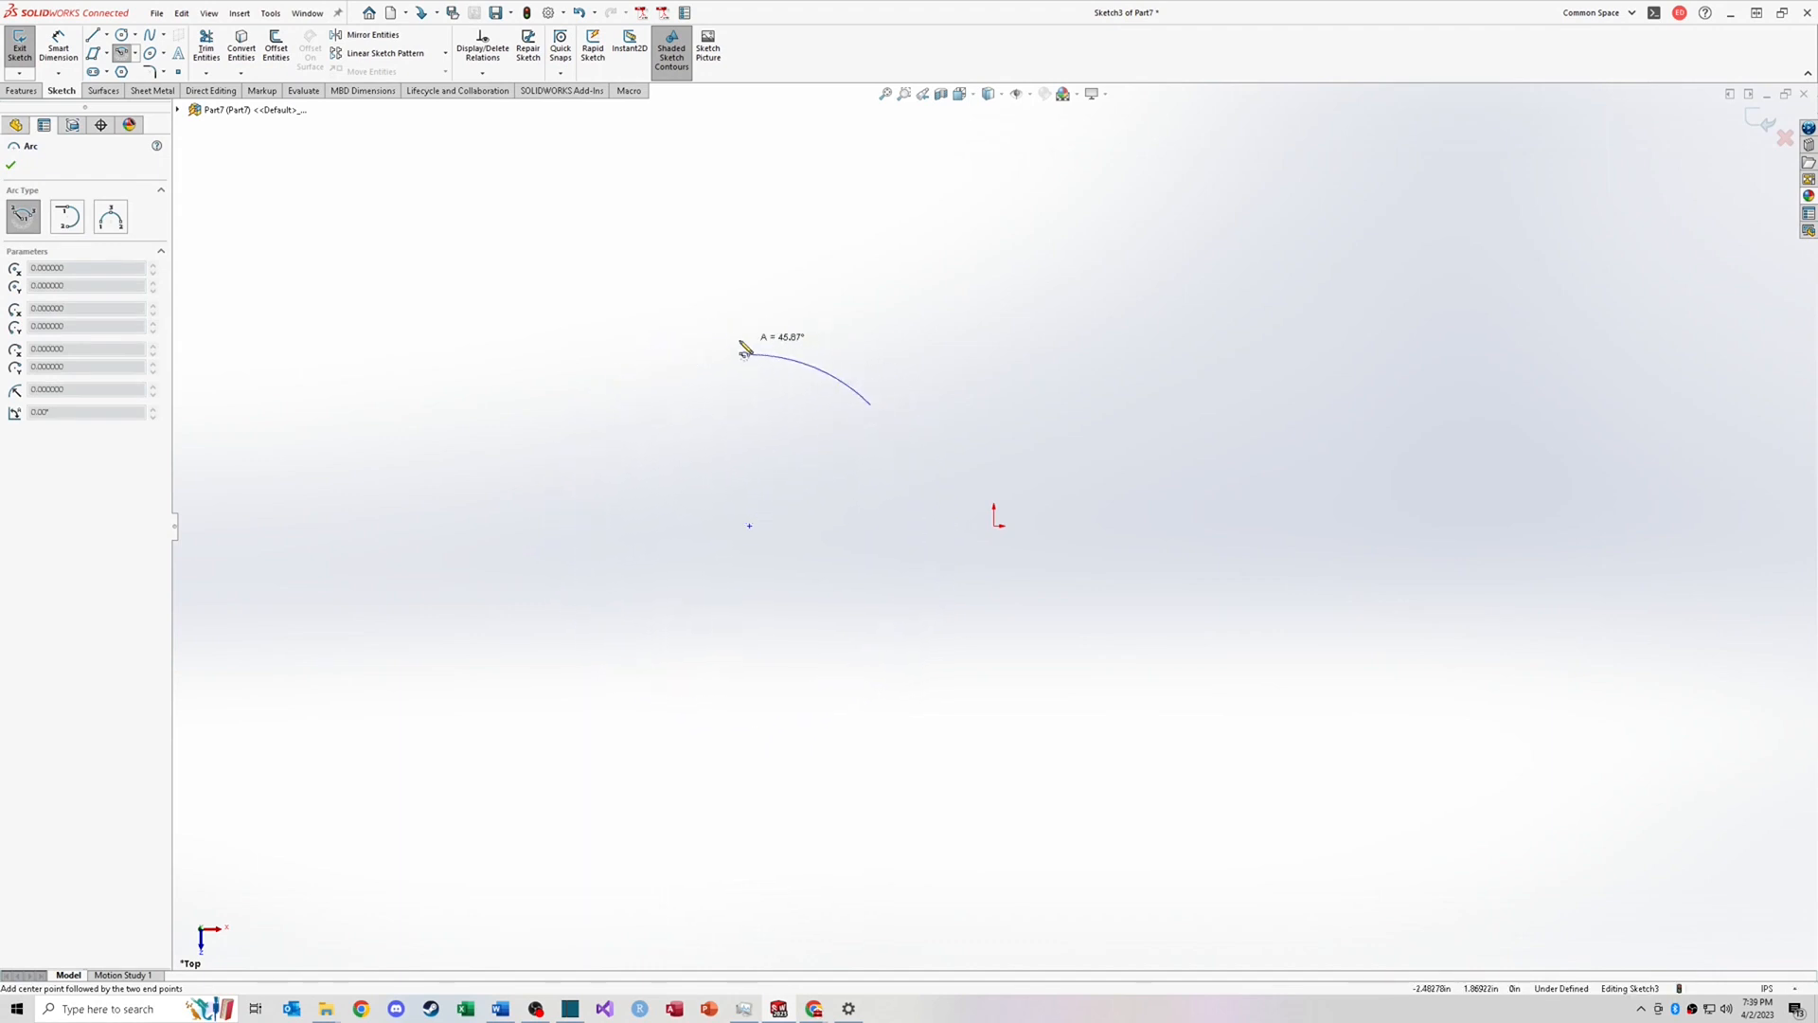
{"action": "left_click", "coordinate": [623, 392]}
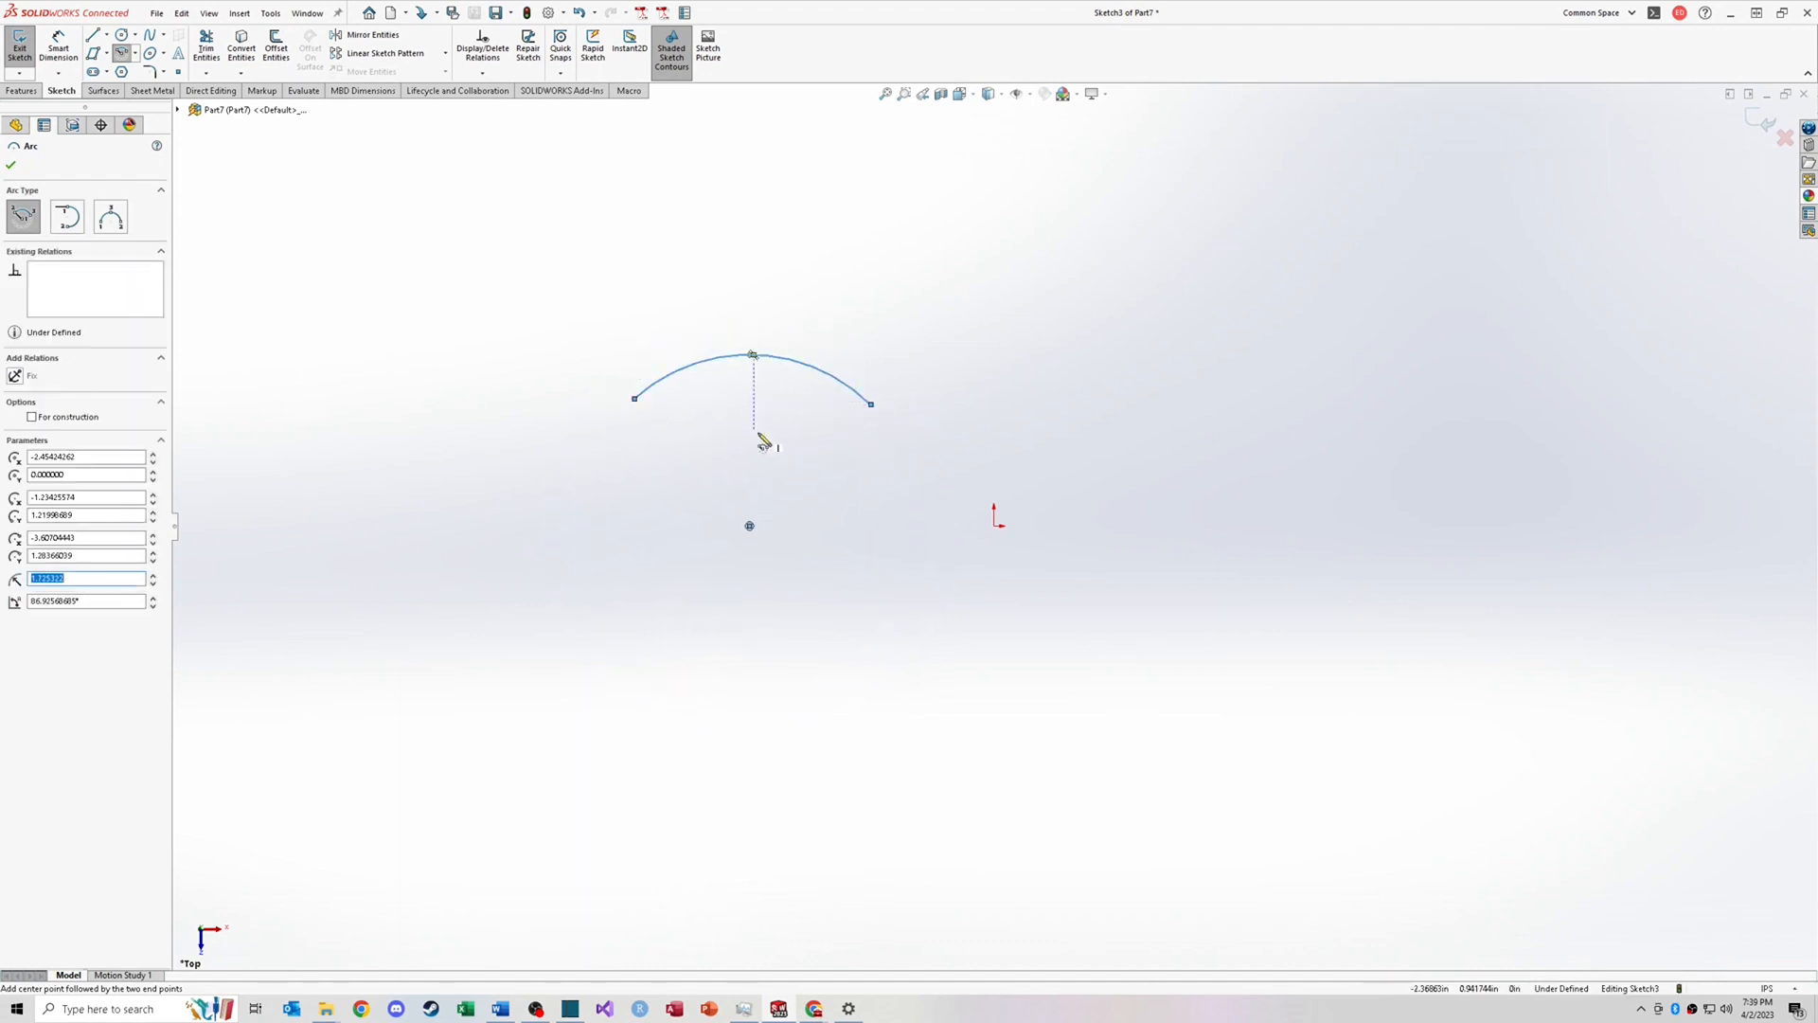
Step: Sketch a second centerpoint arc centered right of the origin, nearly a full circle left open at the top
{"action": "left_click", "coordinate": [1198, 526]}
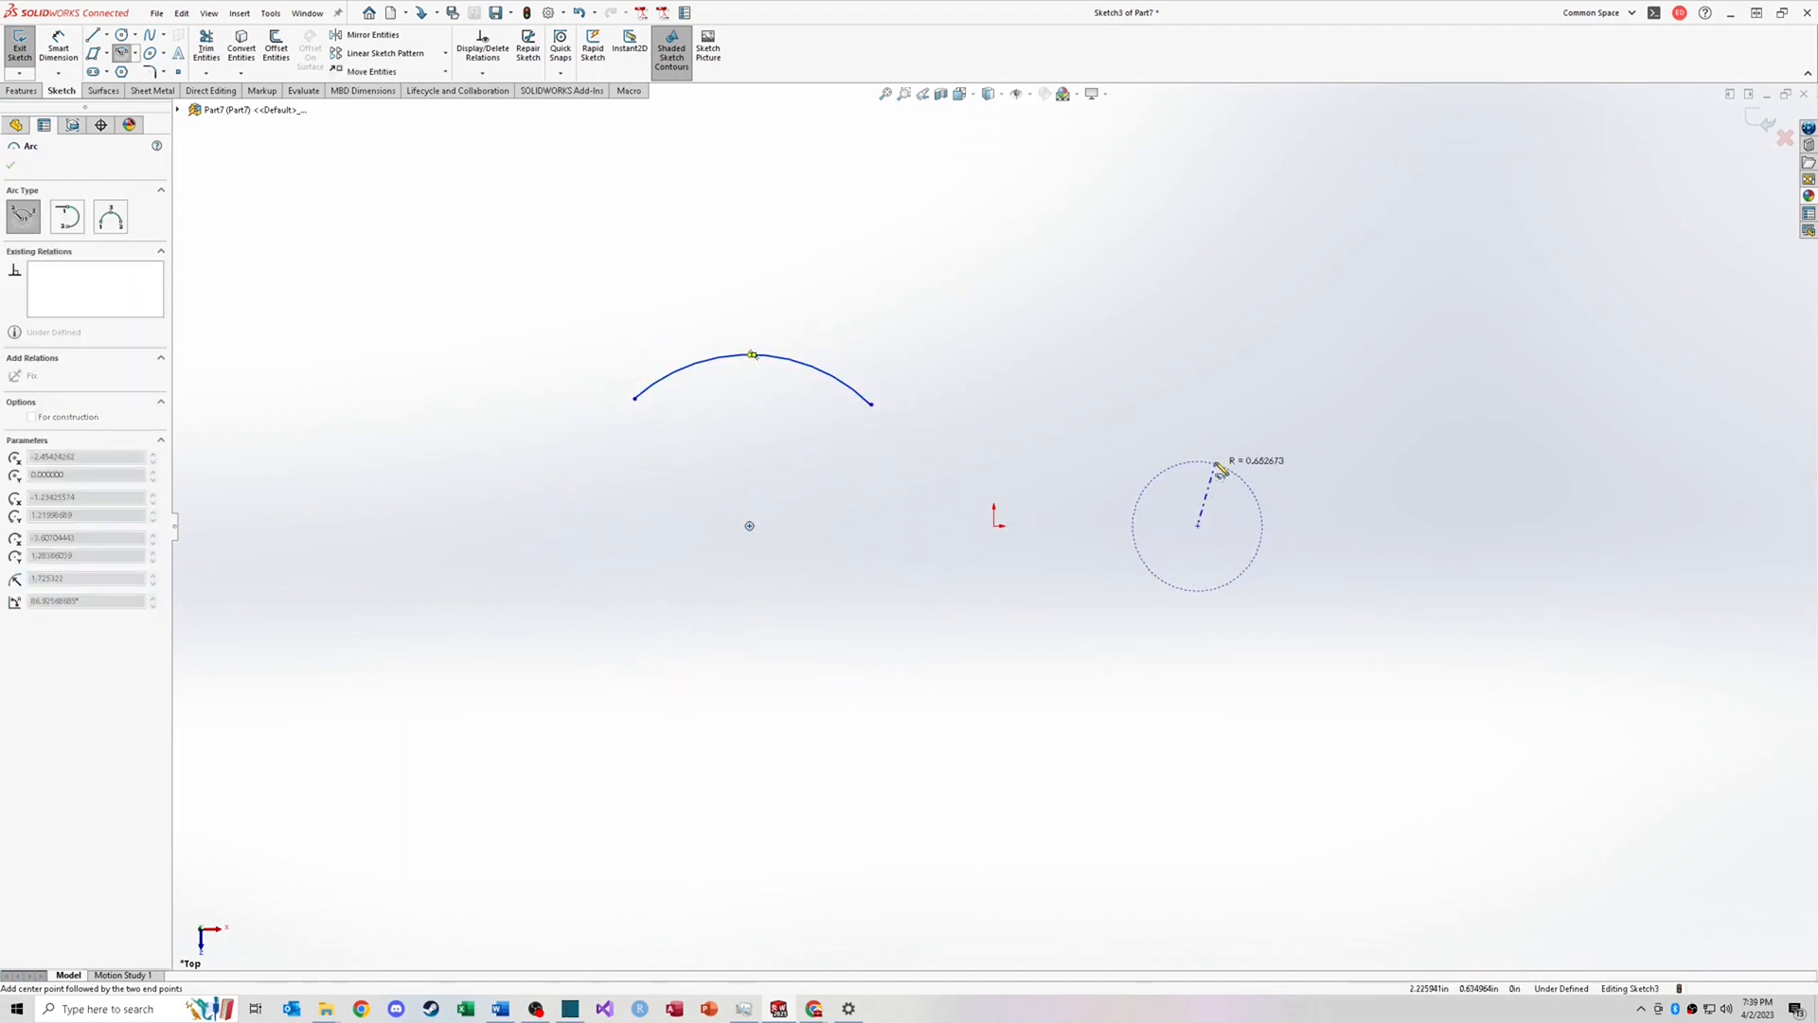
{"action": "left_click", "coordinate": [1093, 439]}
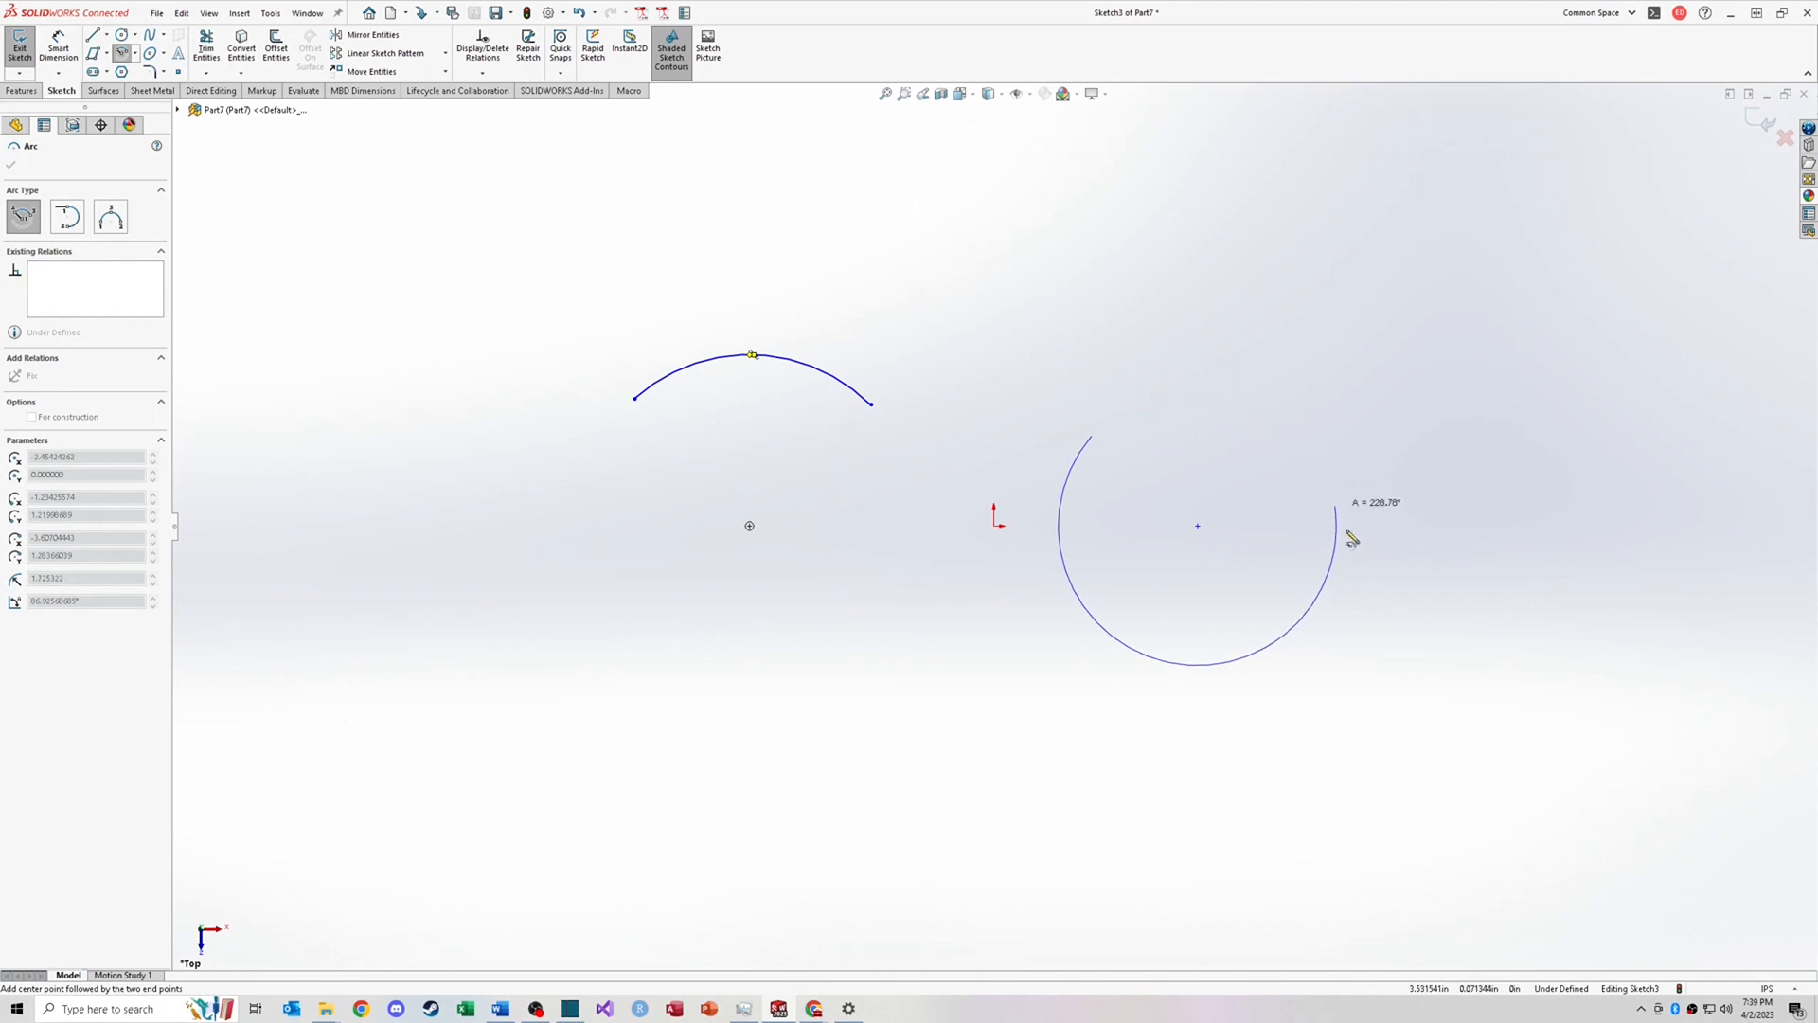
{"action": "left_click", "coordinate": [1307, 437]}
Step: Add a tangent arc continuing from the first arc's right end and curling upward
{"action": "left_click", "coordinate": [135, 53]}
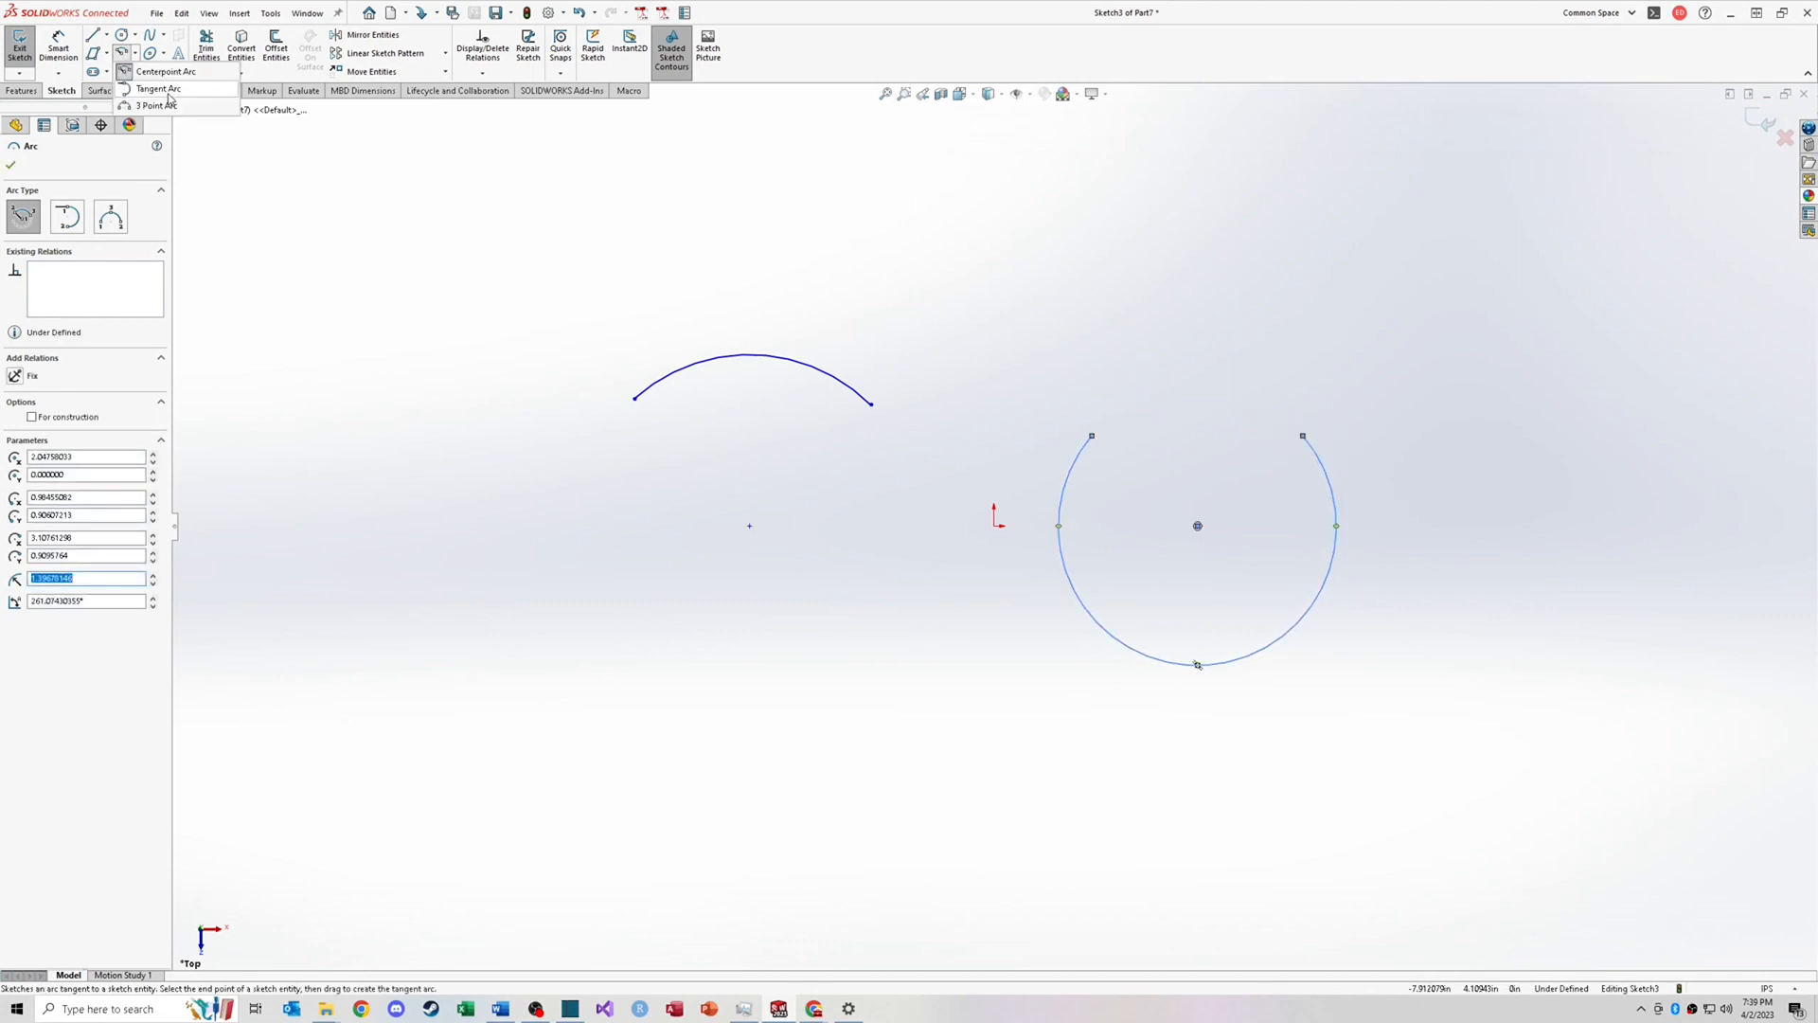
{"action": "left_click", "coordinate": [171, 96]}
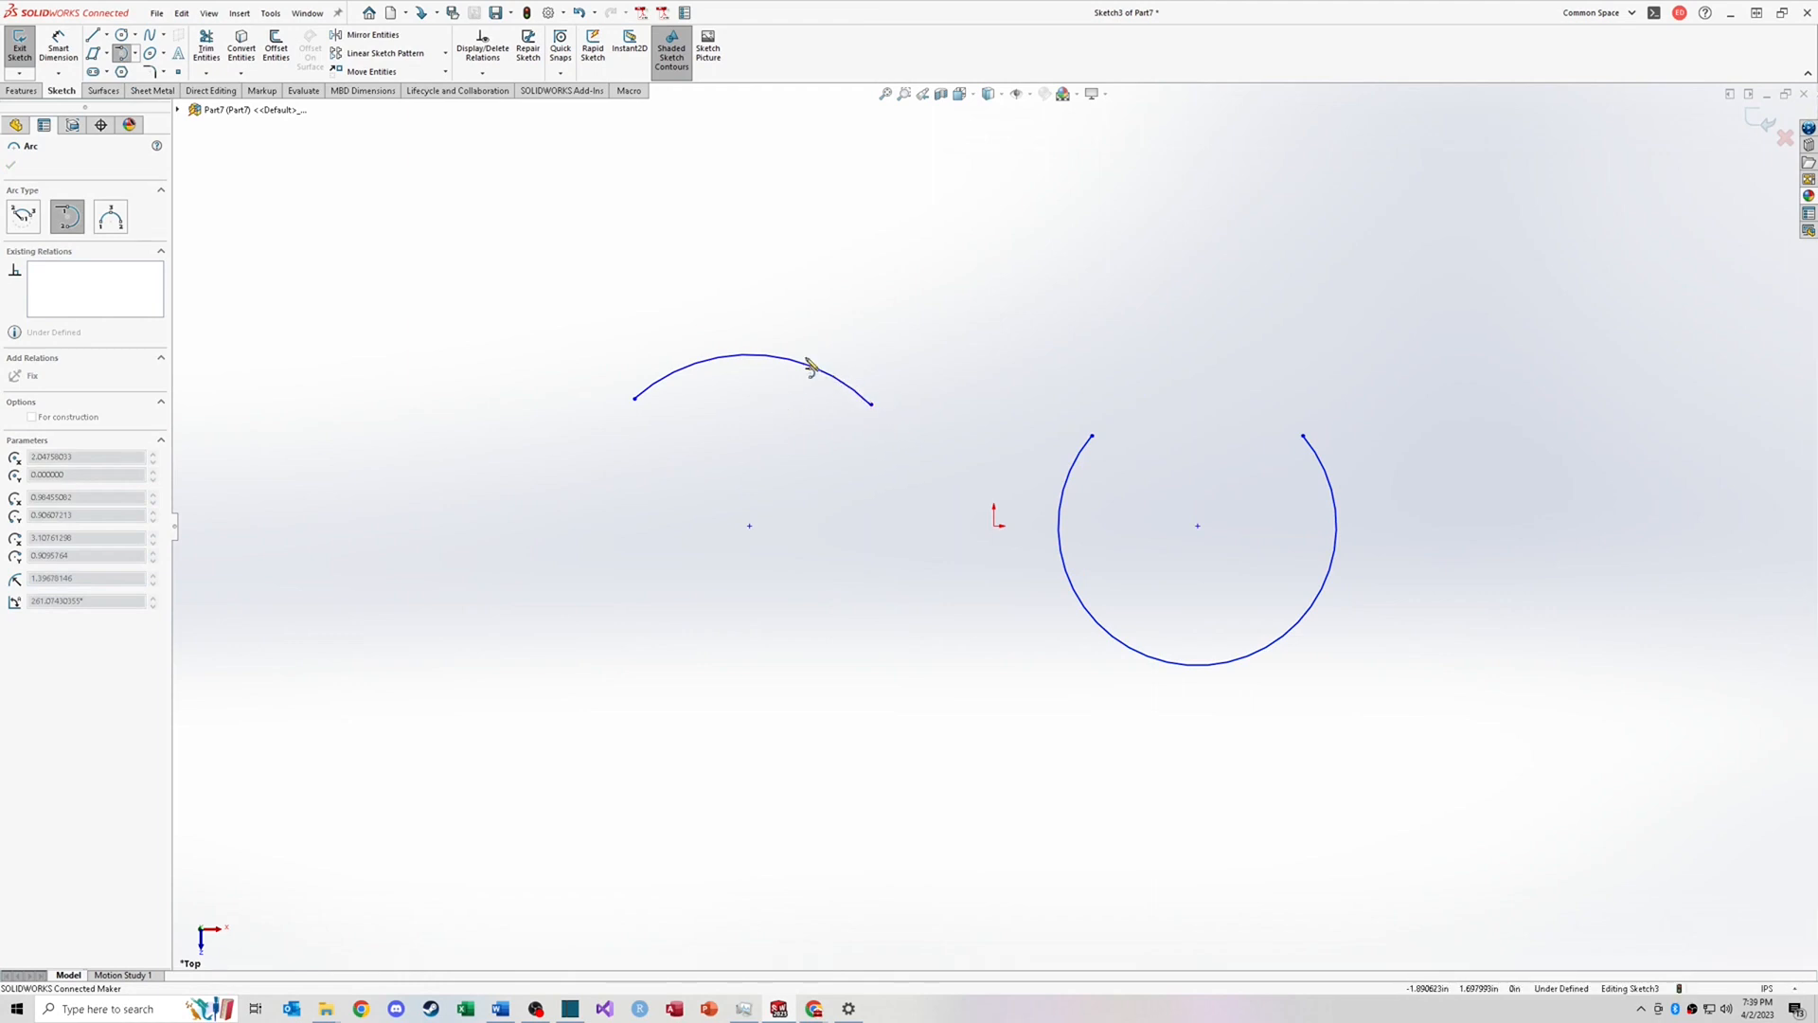
{"action": "left_click", "coordinate": [871, 405]}
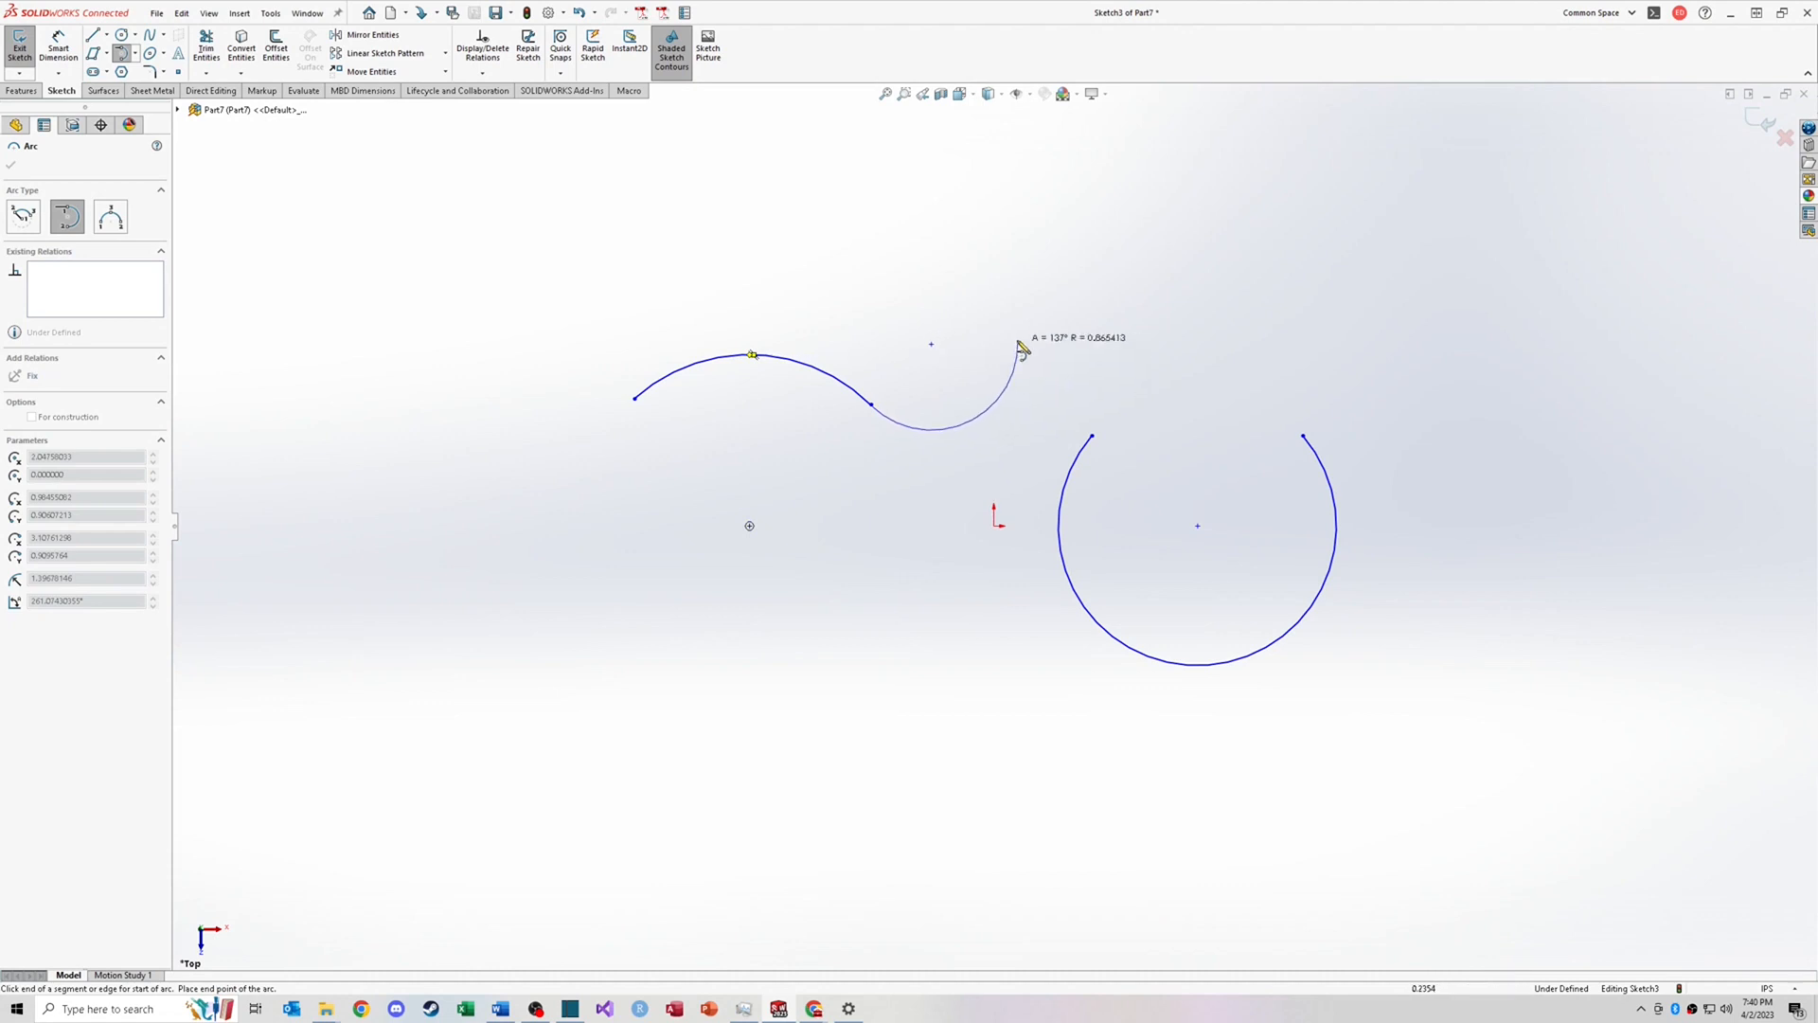
{"action": "left_click", "coordinate": [972, 309]}
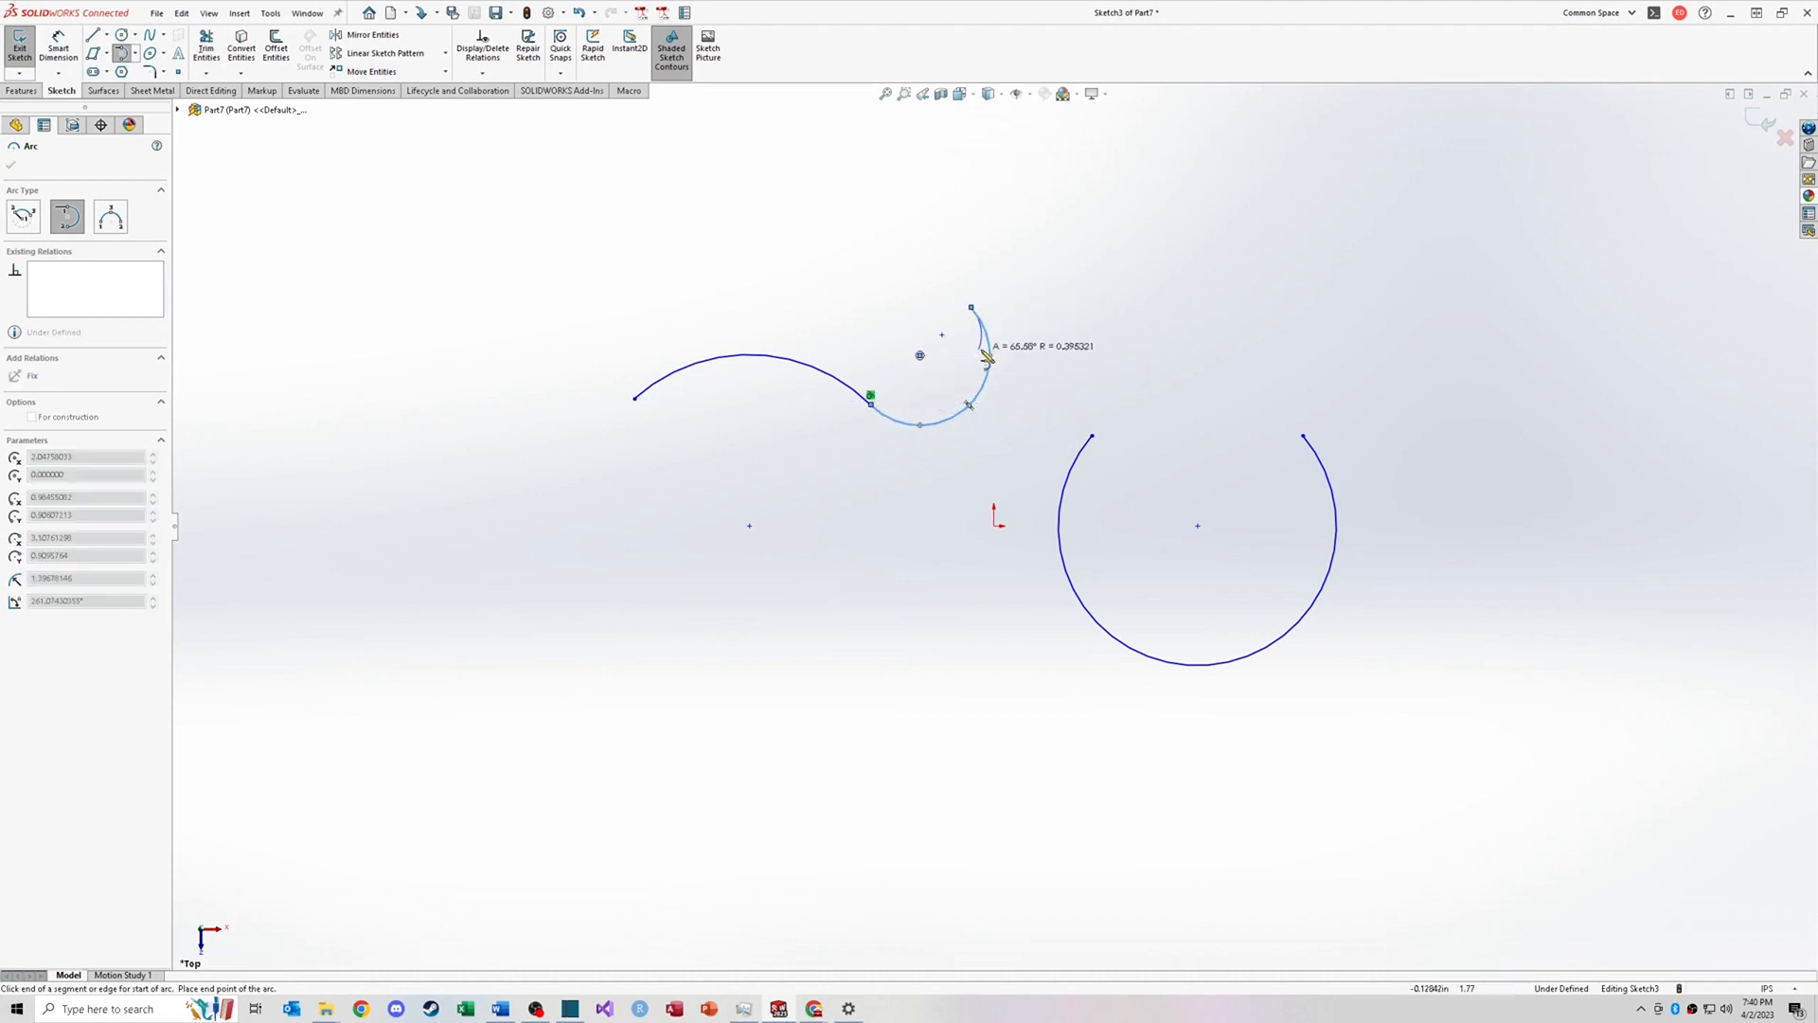
{"action": "key", "text": "Escape"}
Step: Sketch a shallow 3 Point Arc above the other arcs
{"action": "left_click", "coordinate": [134, 54]}
{"action": "left_click", "coordinate": [151, 106]}
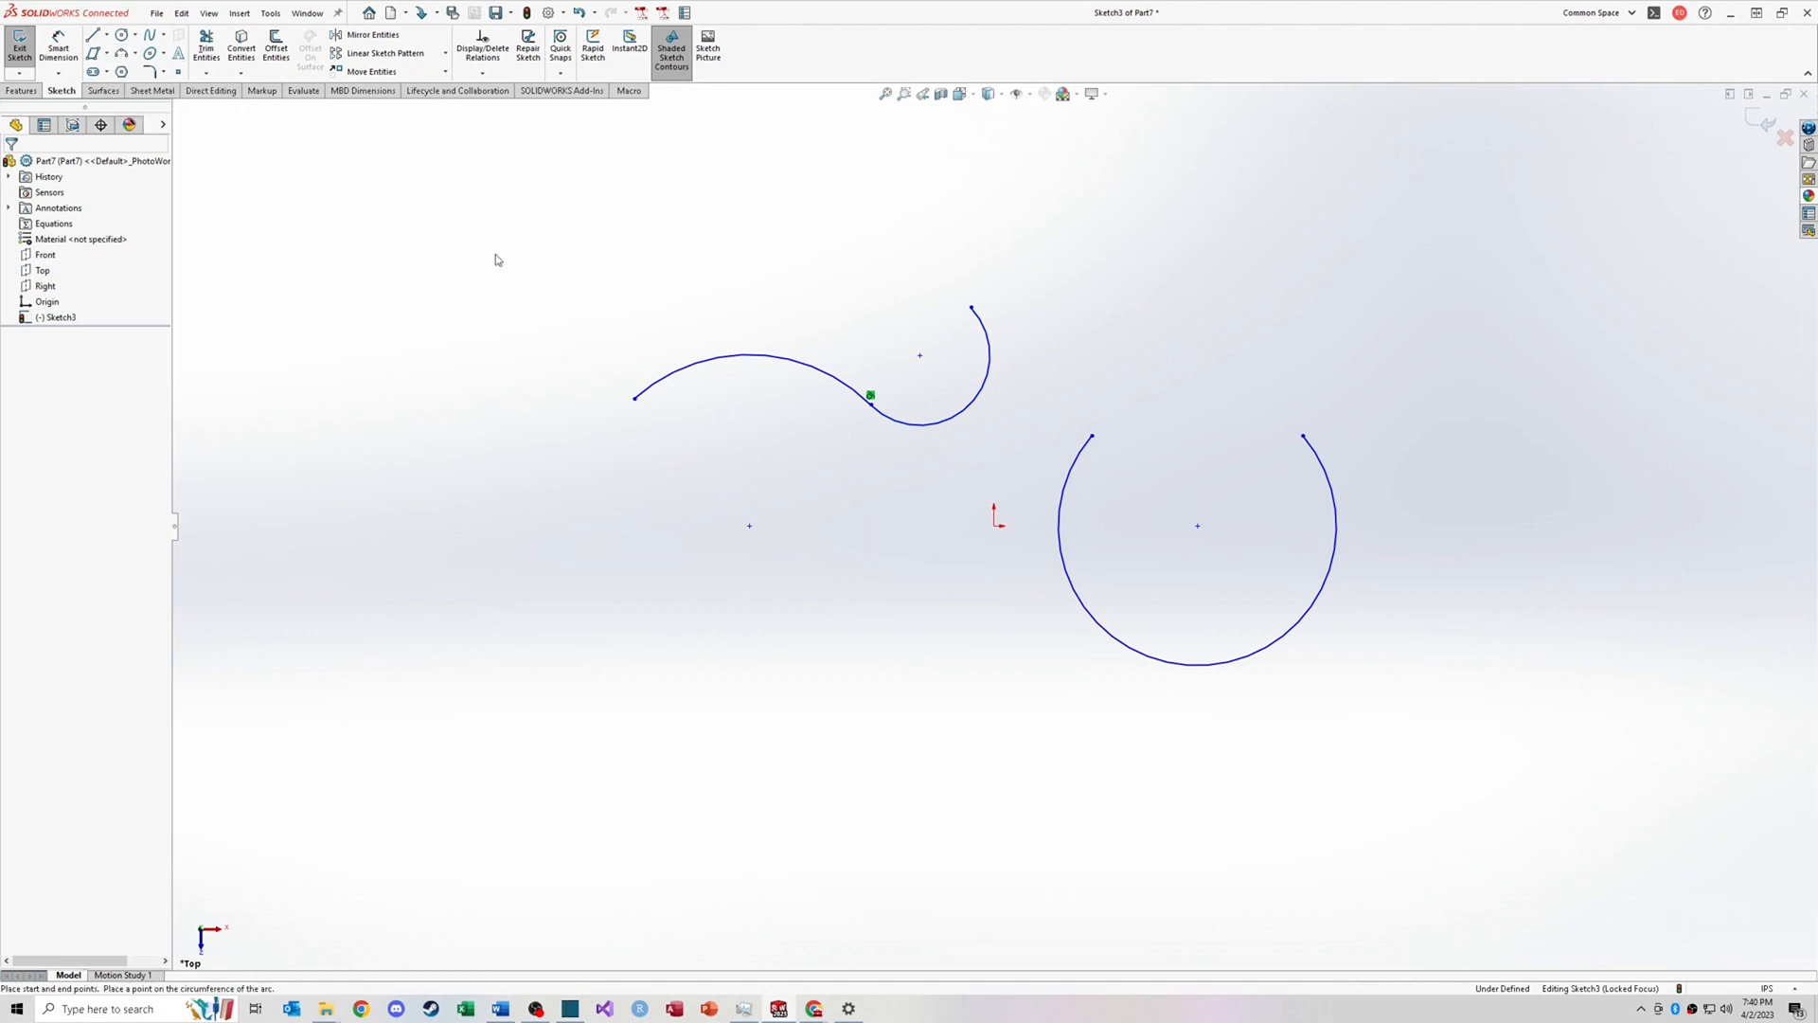
{"action": "left_click", "coordinate": [399, 260]}
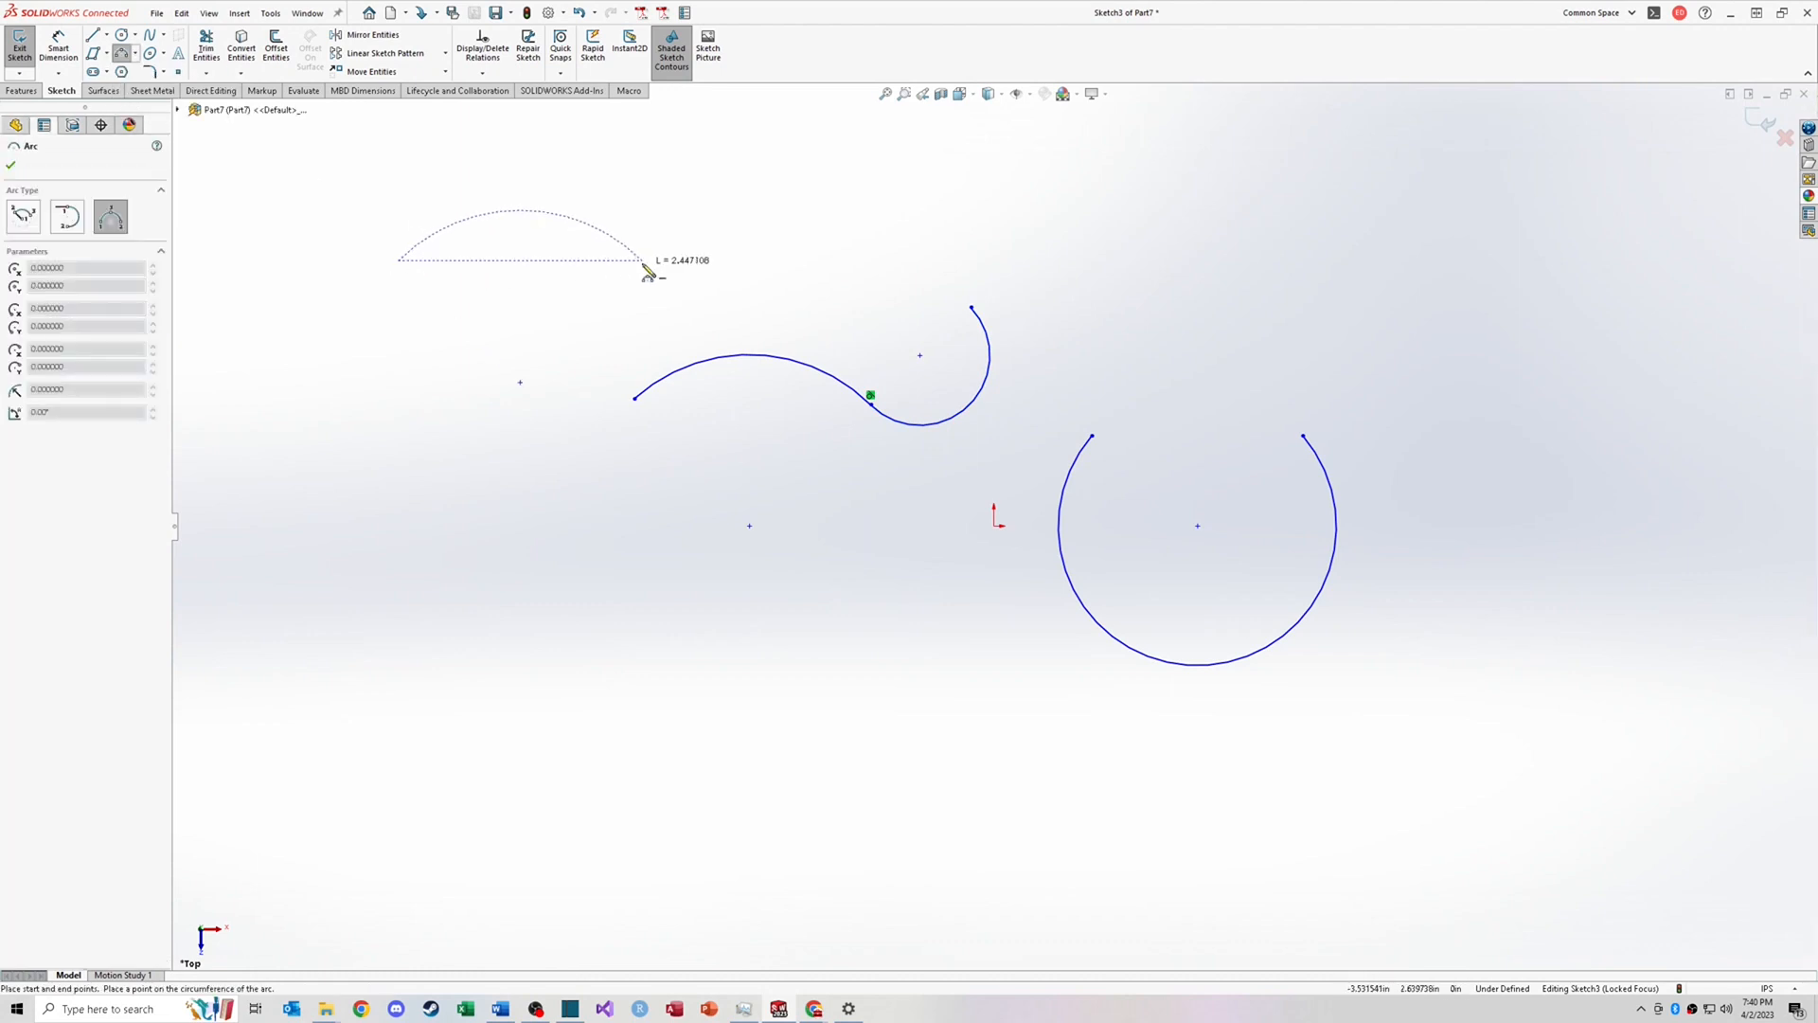
{"action": "left_click", "coordinate": [643, 262]}
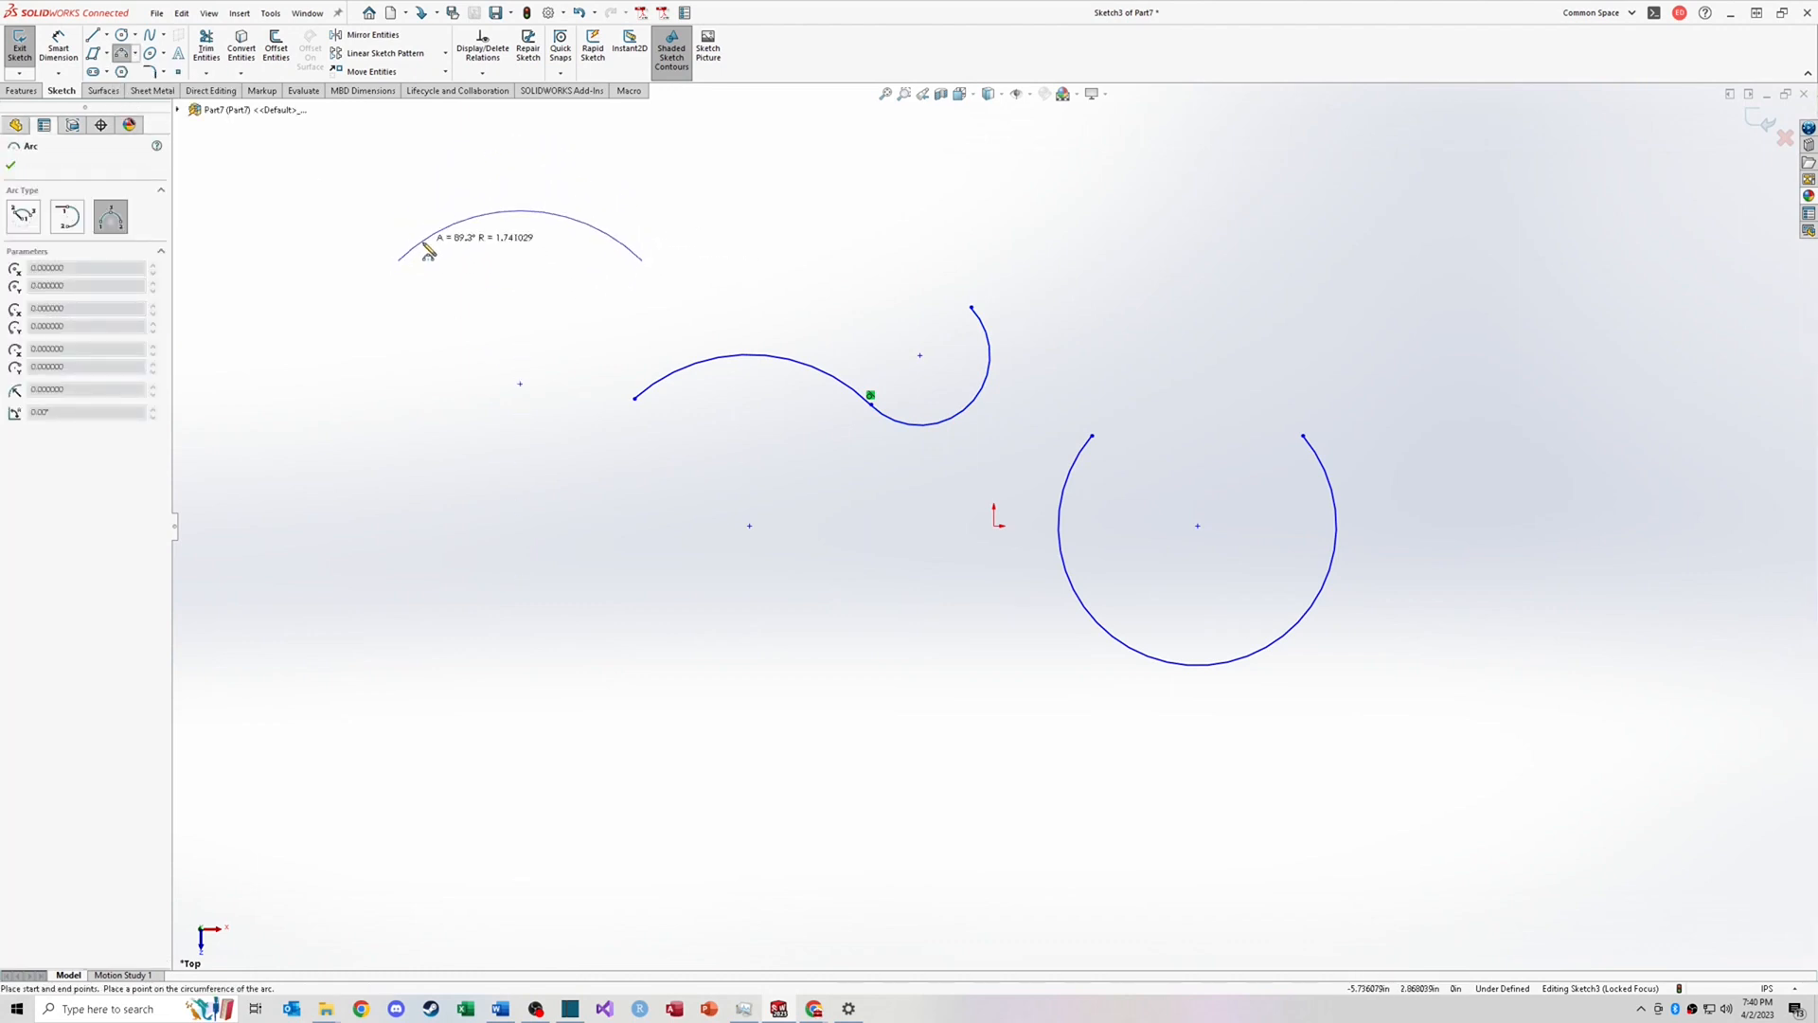
{"action": "left_click", "coordinate": [569, 243]}
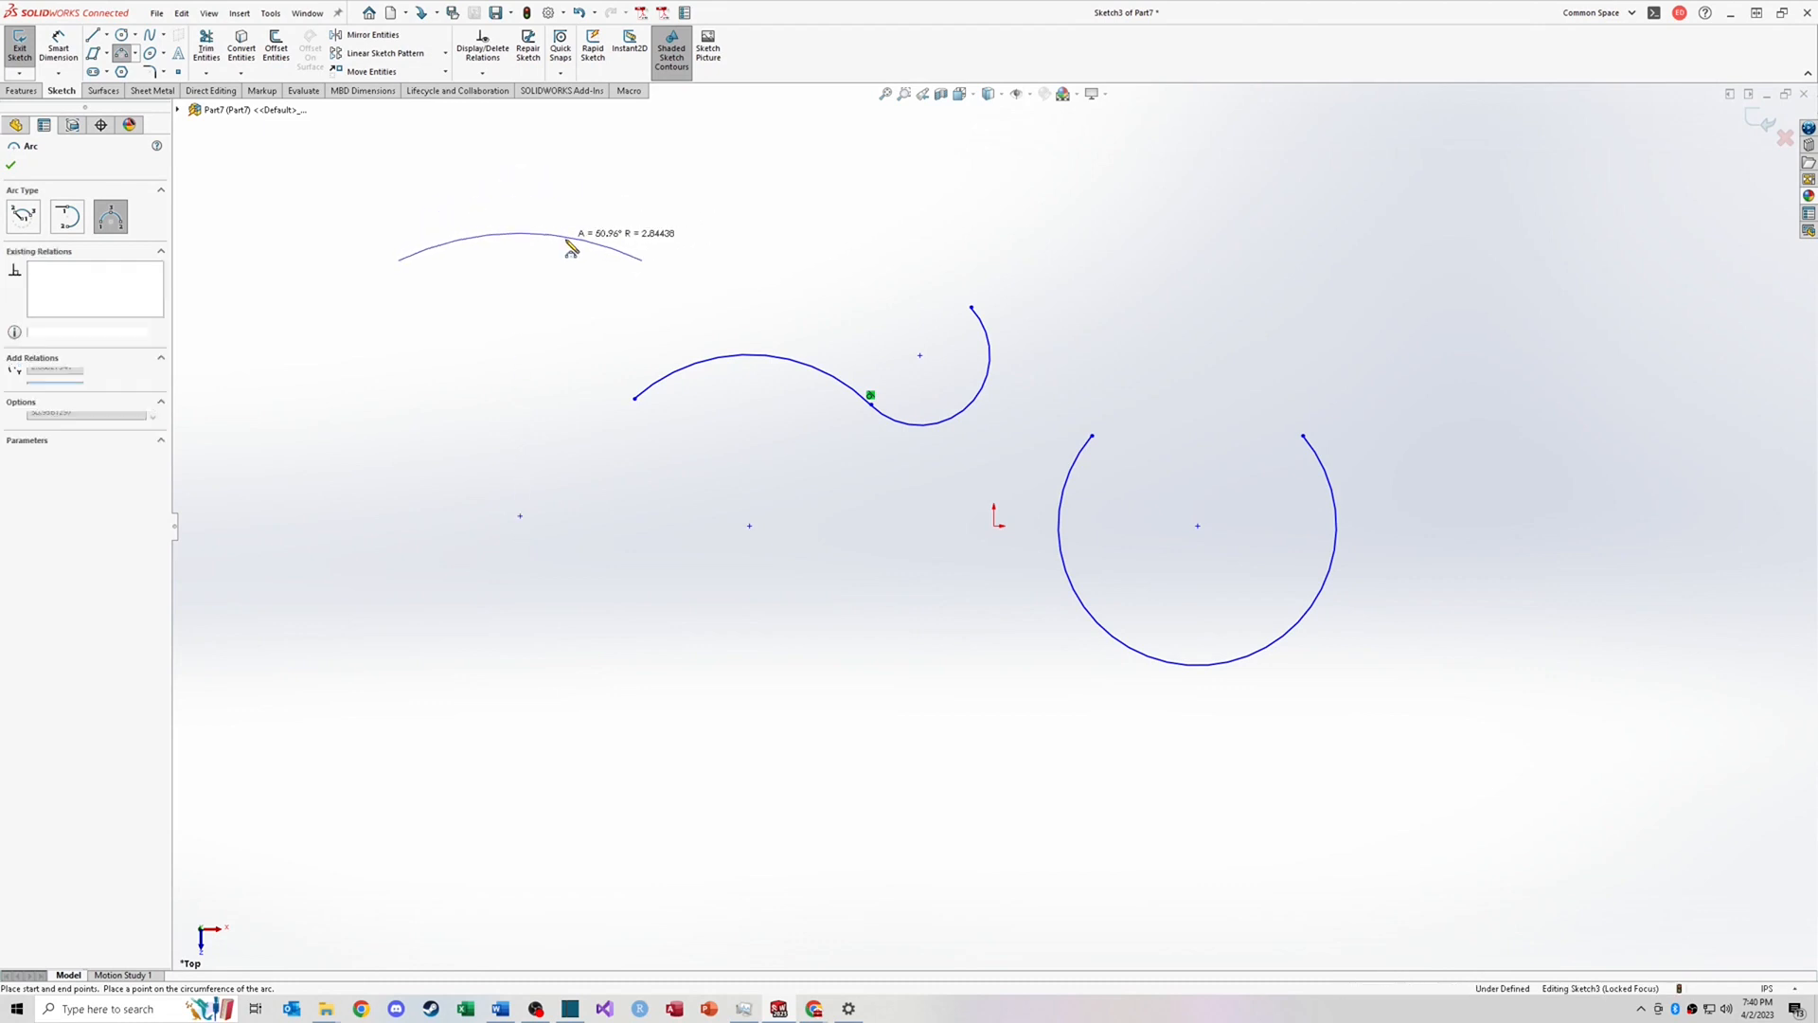
Step: Draw a horizontal line below the arcs
{"action": "left_click", "coordinate": [93, 36]}
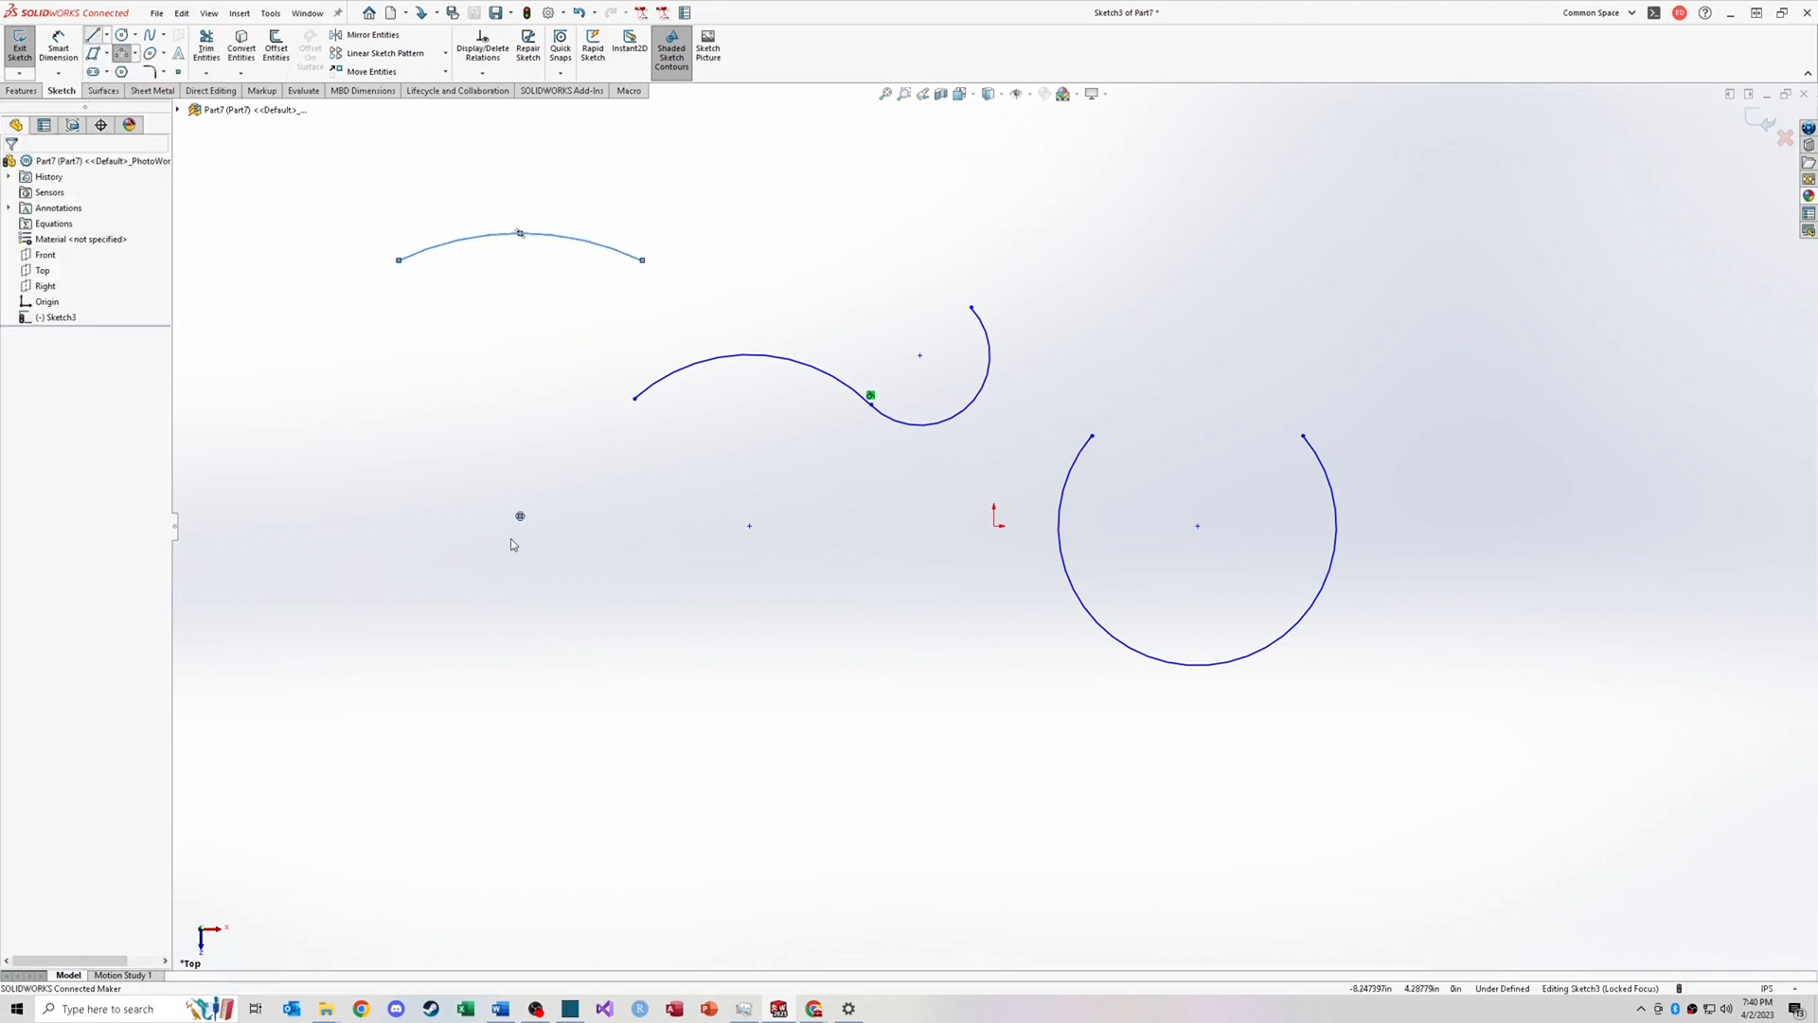
{"action": "left_click", "coordinate": [539, 687]}
{"action": "left_click", "coordinate": [731, 687]}
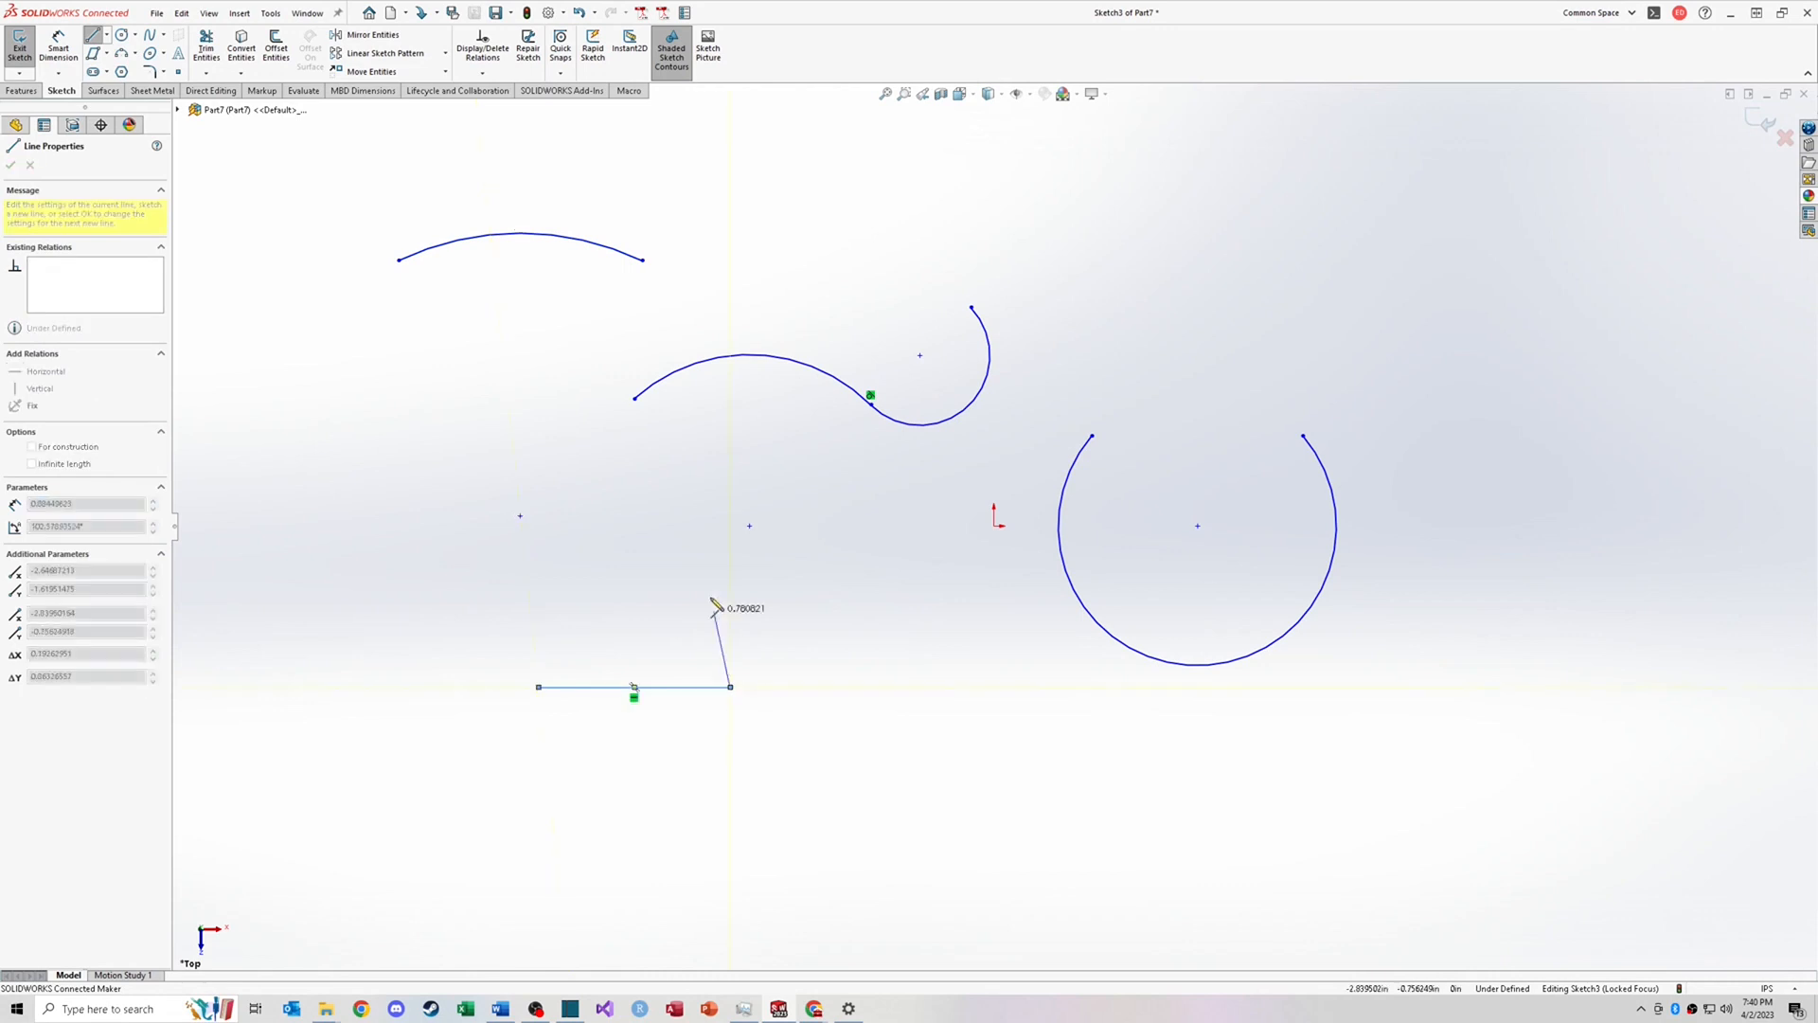
{"action": "key", "text": "Escape"}
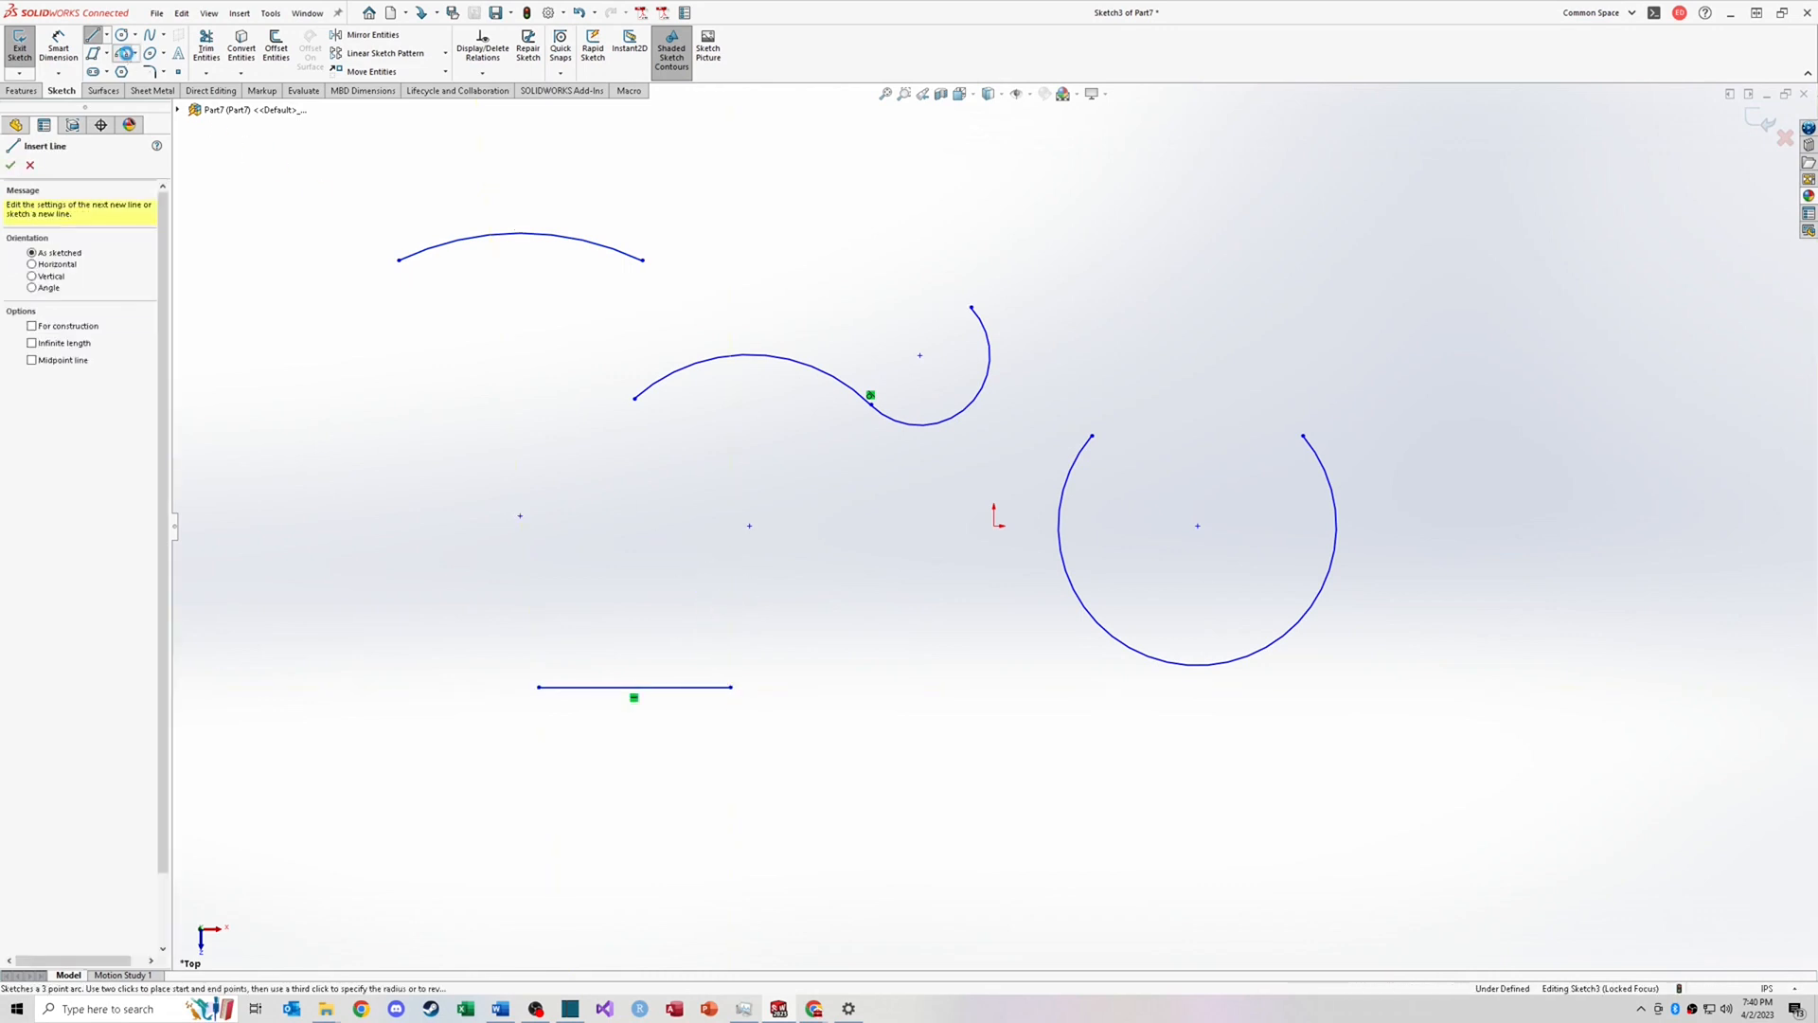
Step: Sketch a 3 Point Arc starting at the line's left end and passing below the line
{"action": "left_click", "coordinate": [124, 53]}
{"action": "left_click", "coordinate": [538, 686]}
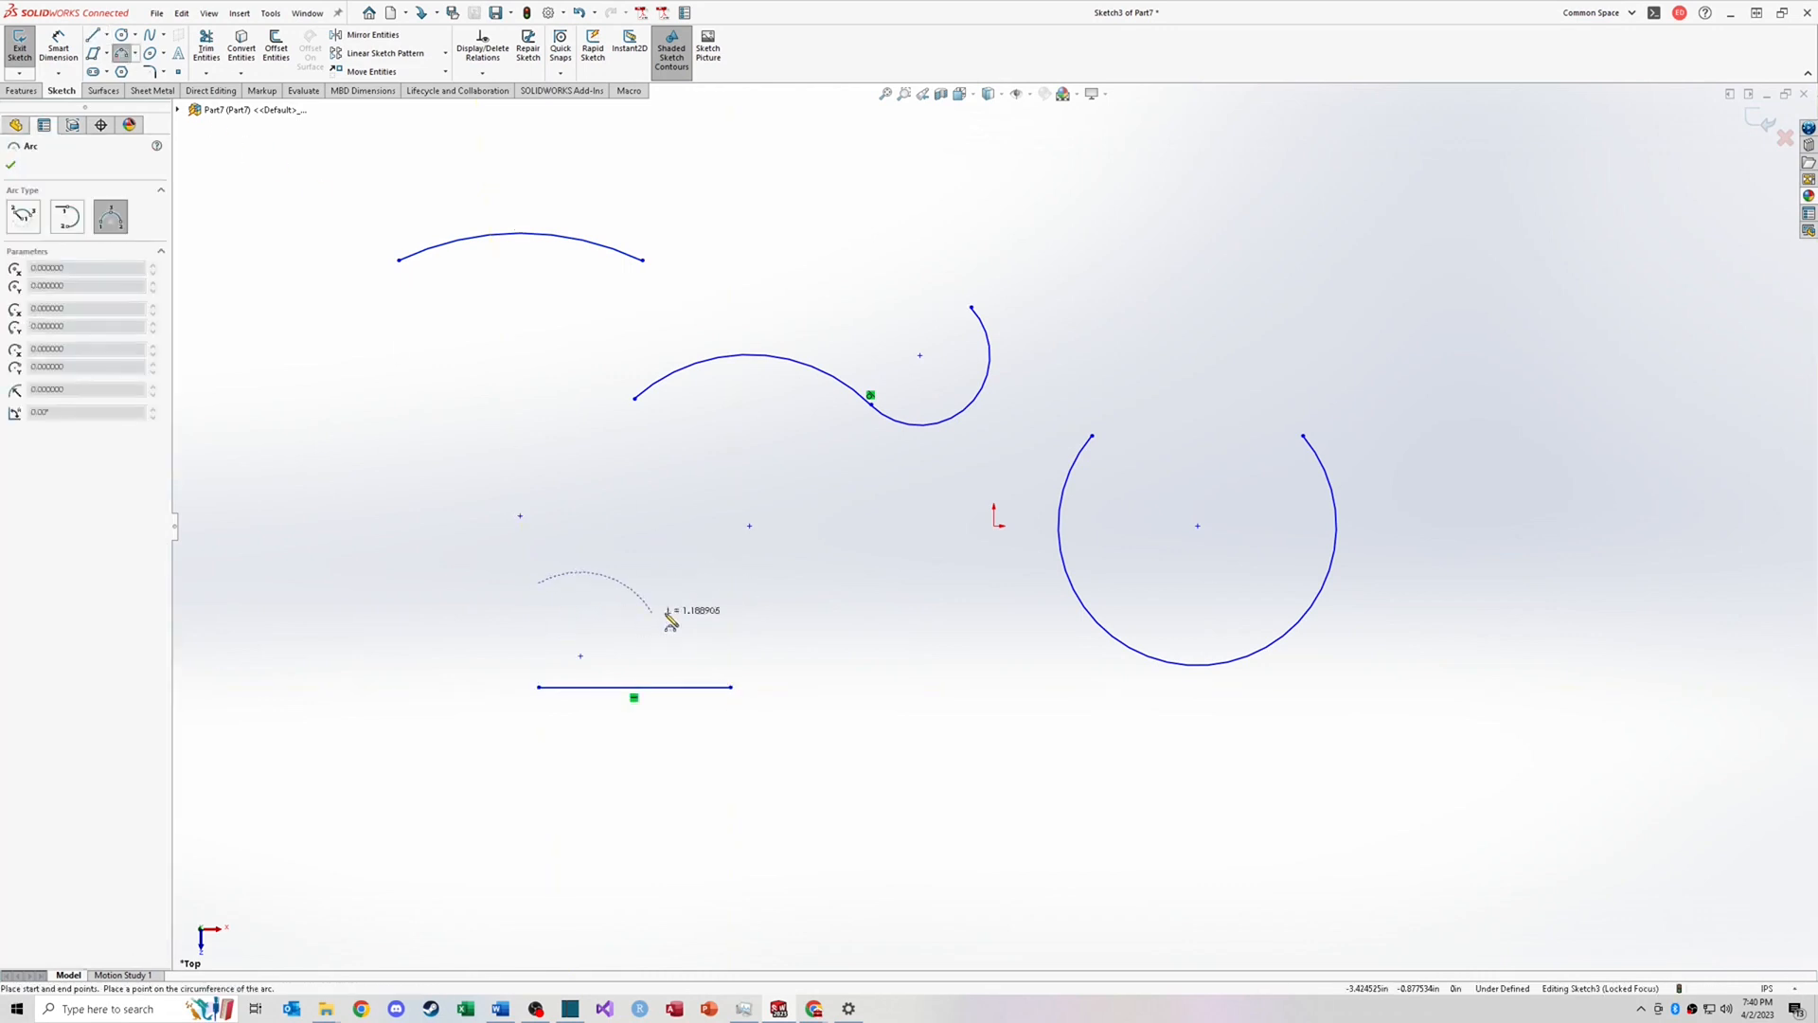
{"action": "left_click", "coordinate": [731, 588]}
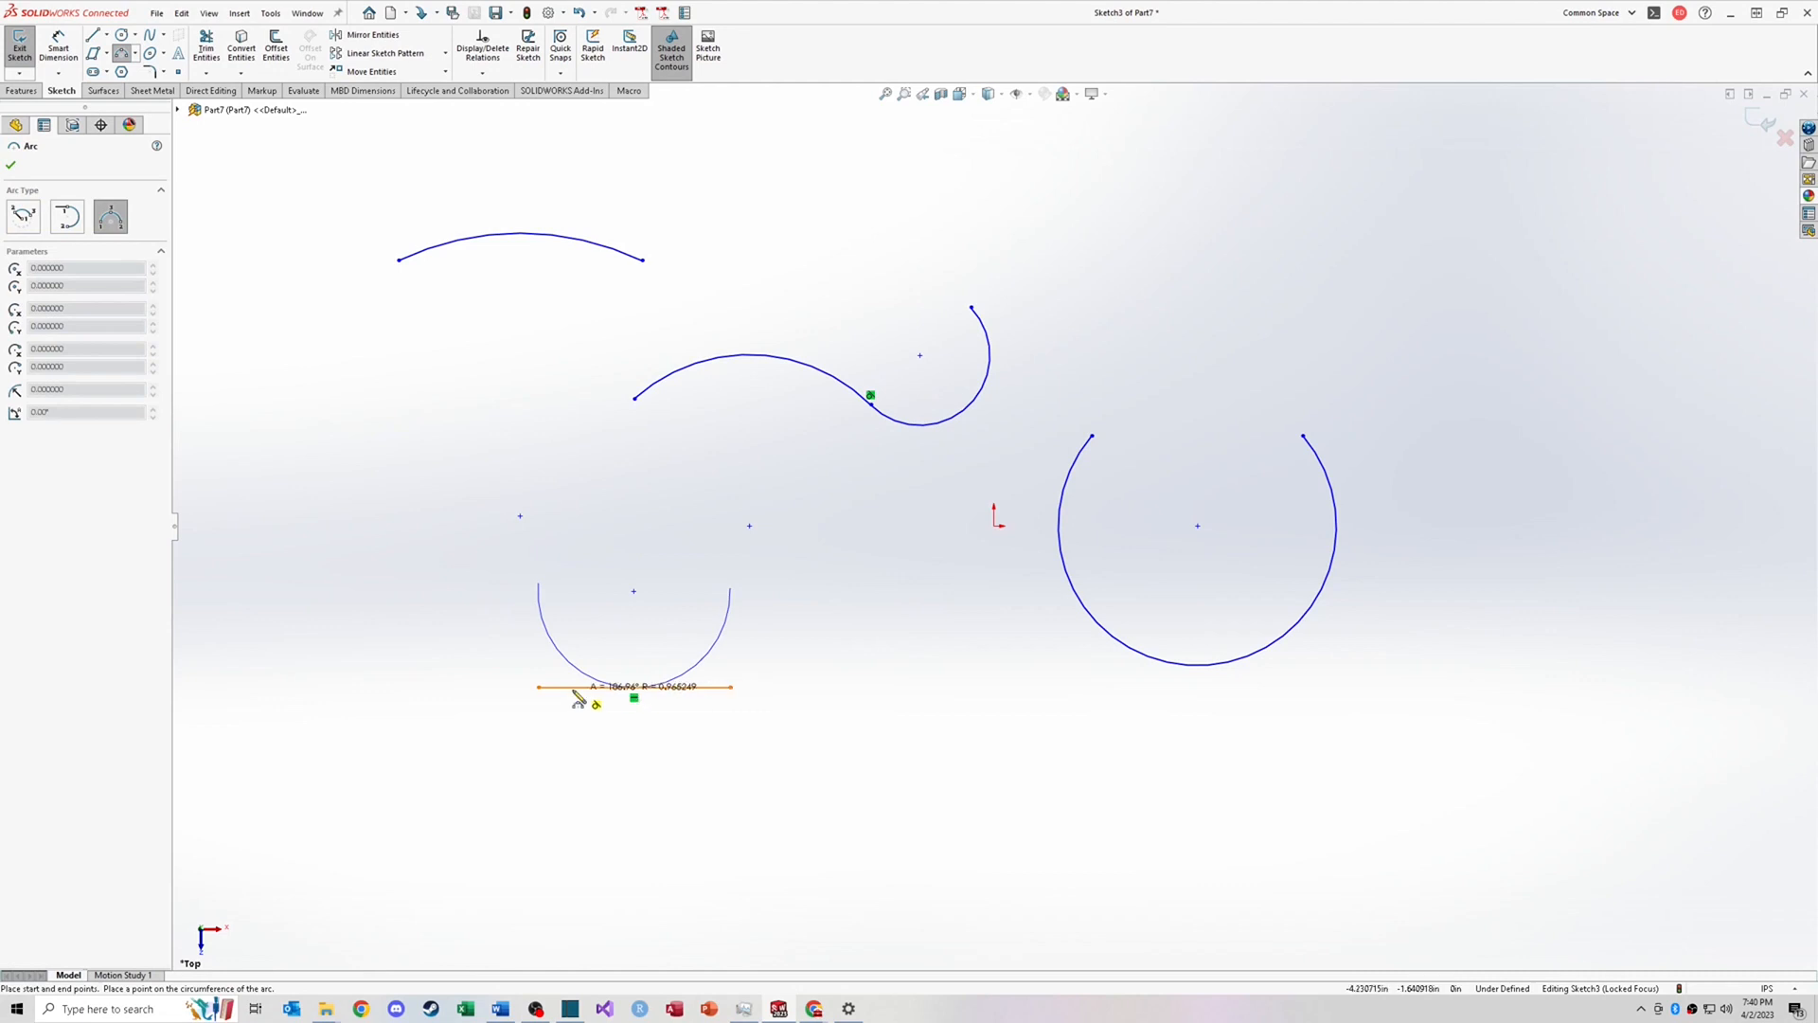
{"action": "left_click", "coordinate": [679, 699]}
{"action": "key", "text": "Escape"}
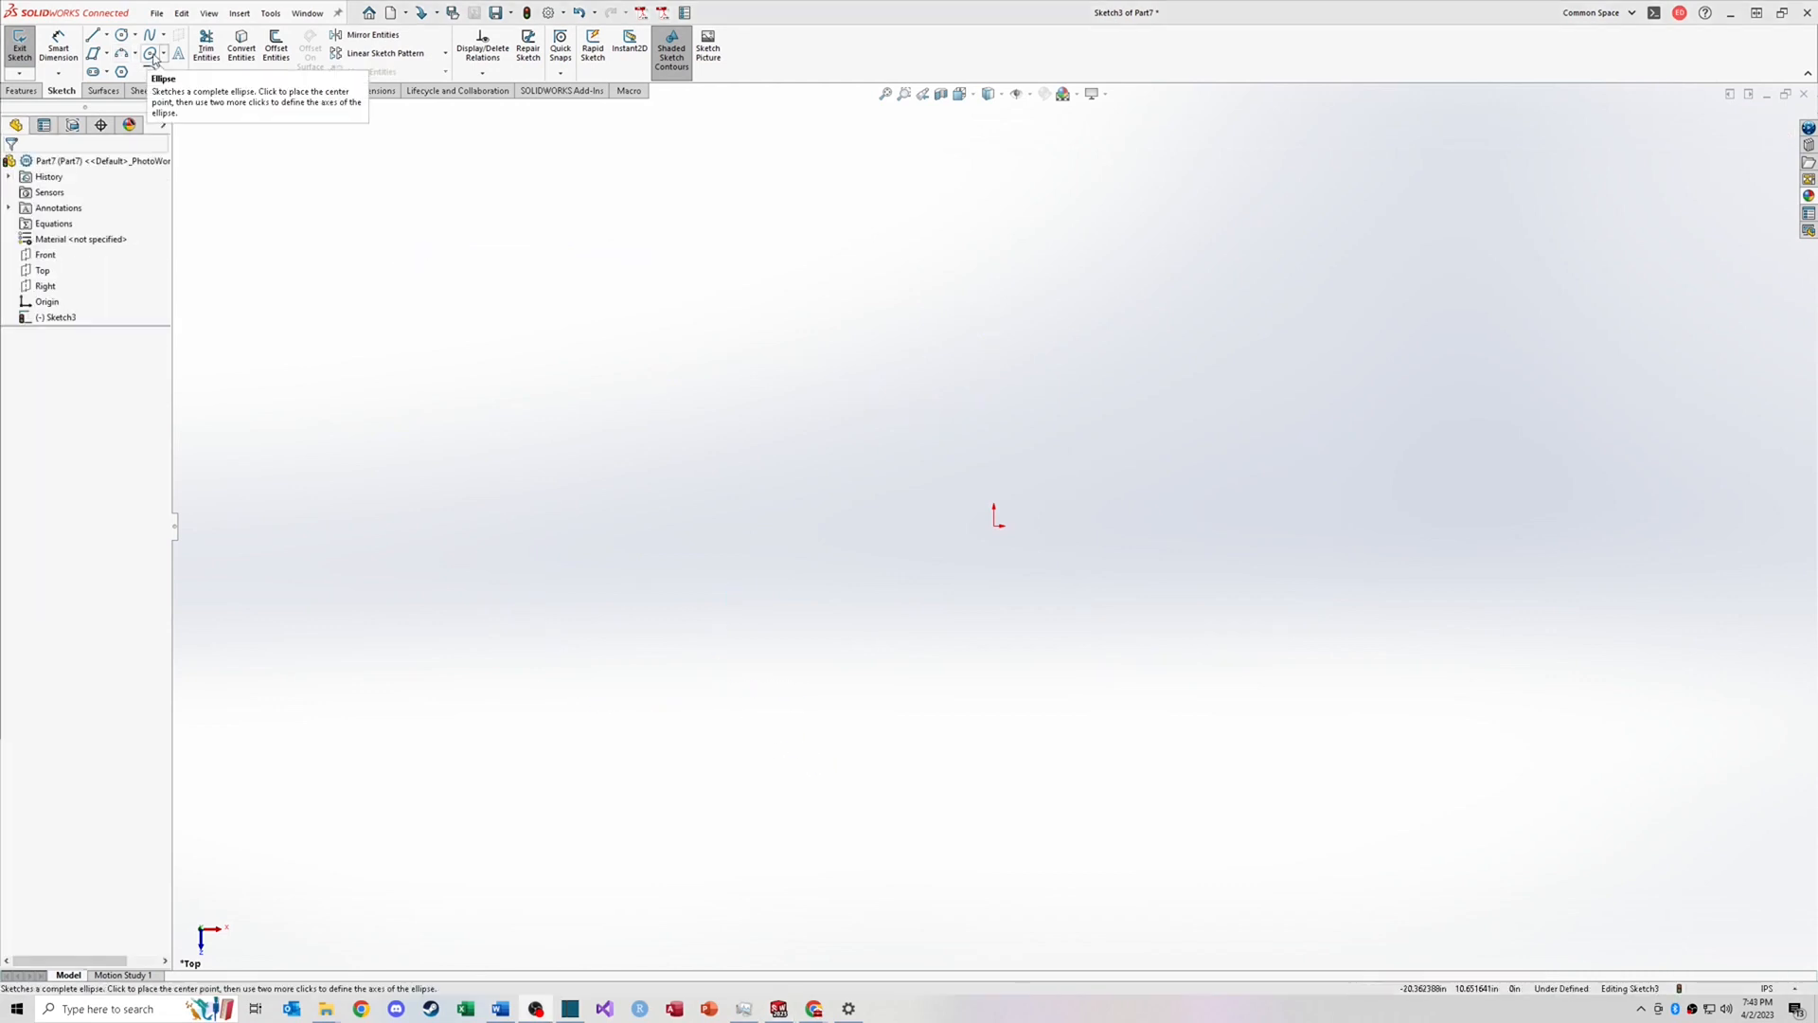
Step: Sketch a tall vertical ellipse centered on the origin
{"action": "left_click", "coordinate": [163, 54]}
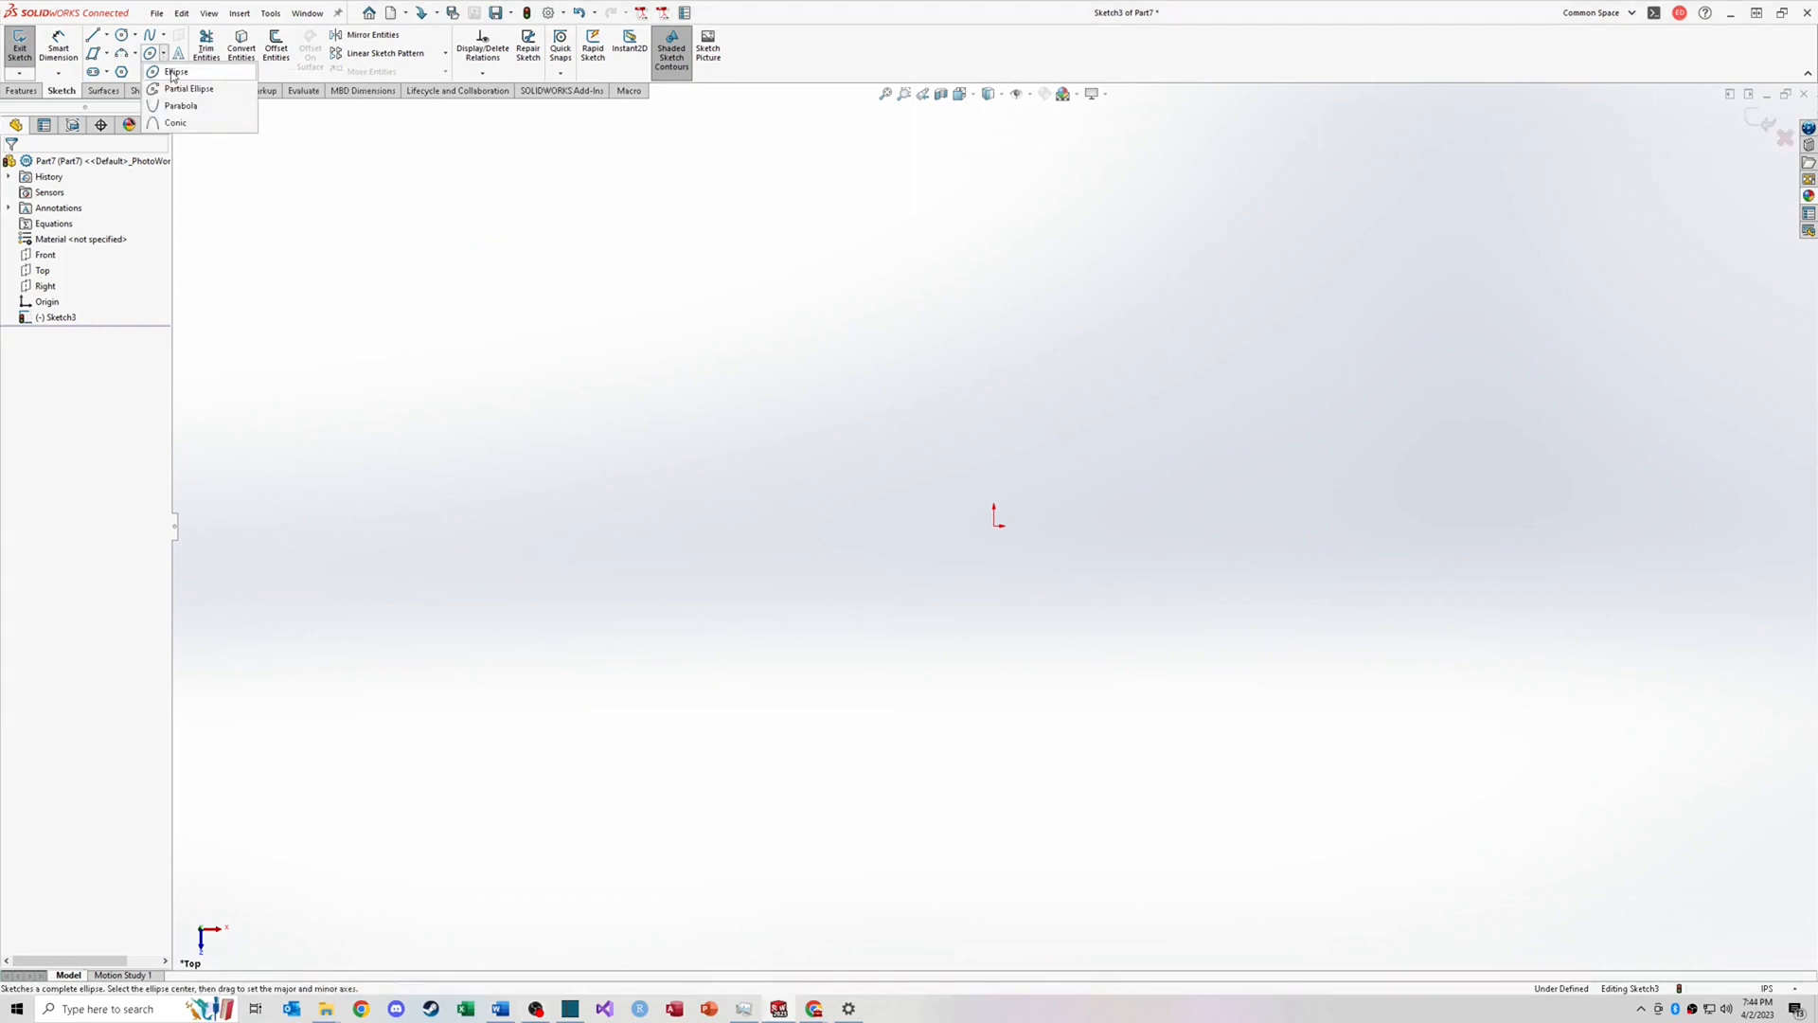
{"action": "left_click", "coordinate": [175, 73]}
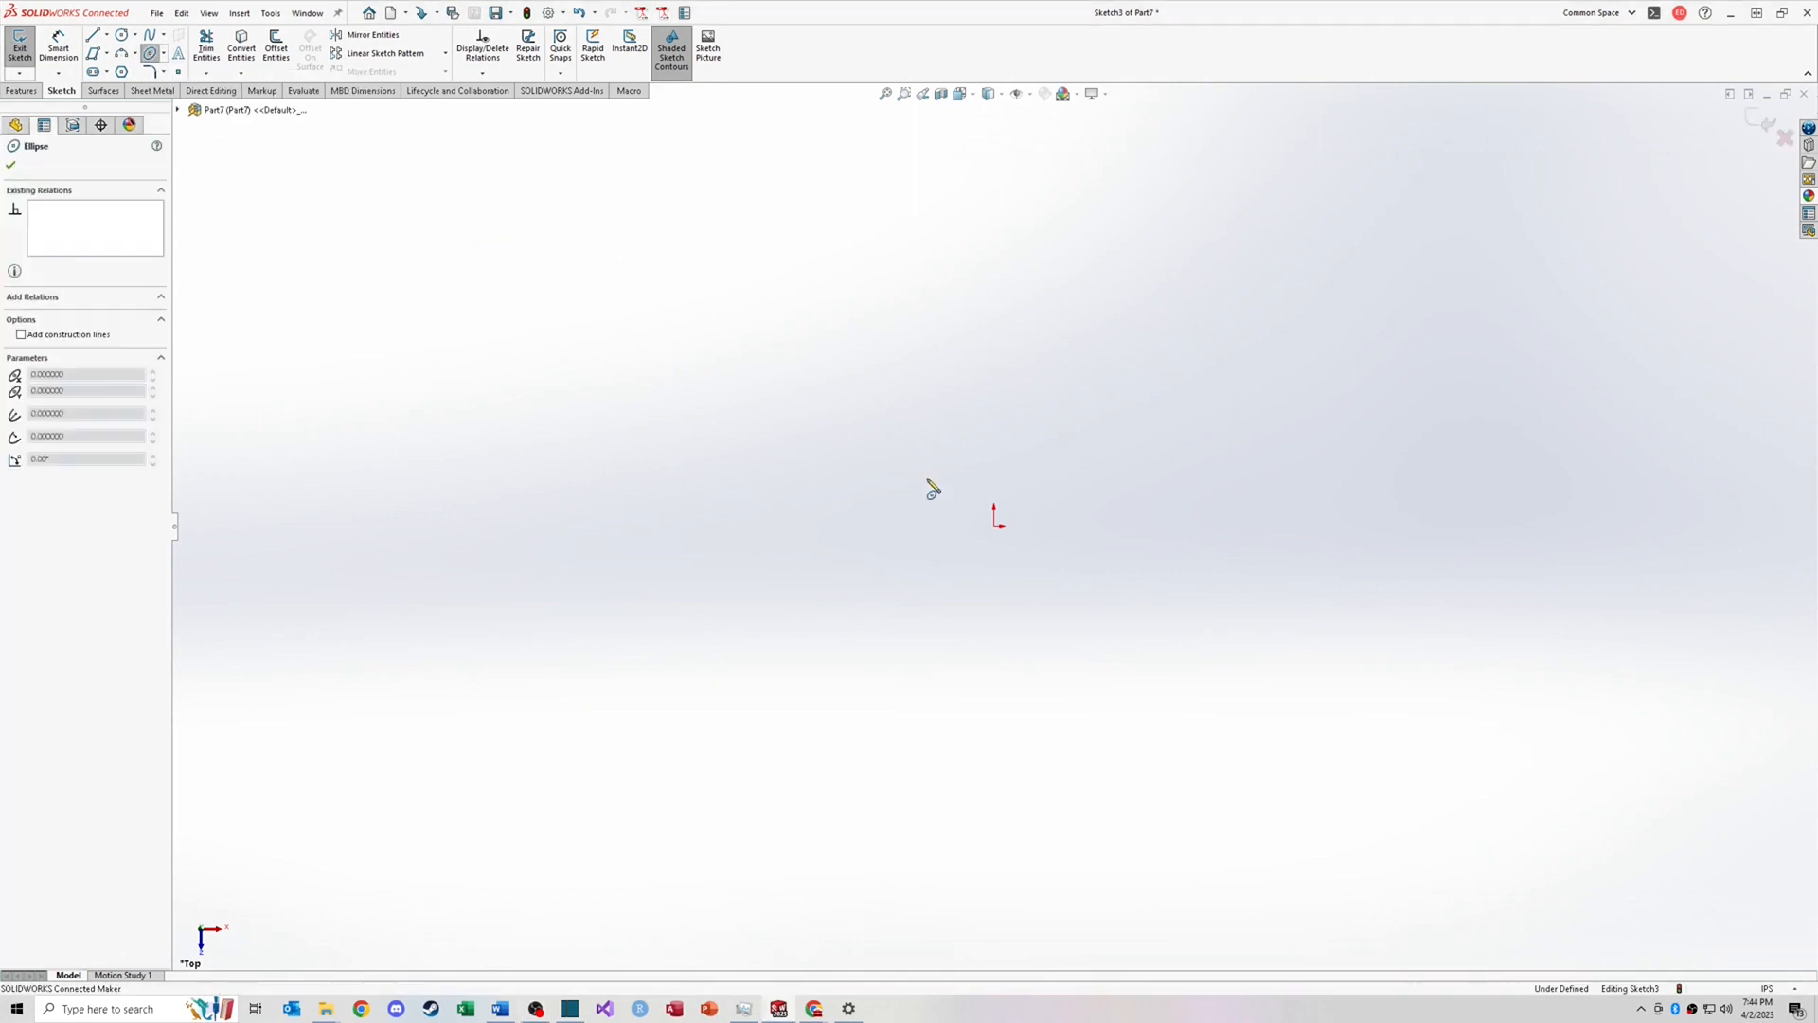
{"action": "left_click", "coordinate": [995, 527]}
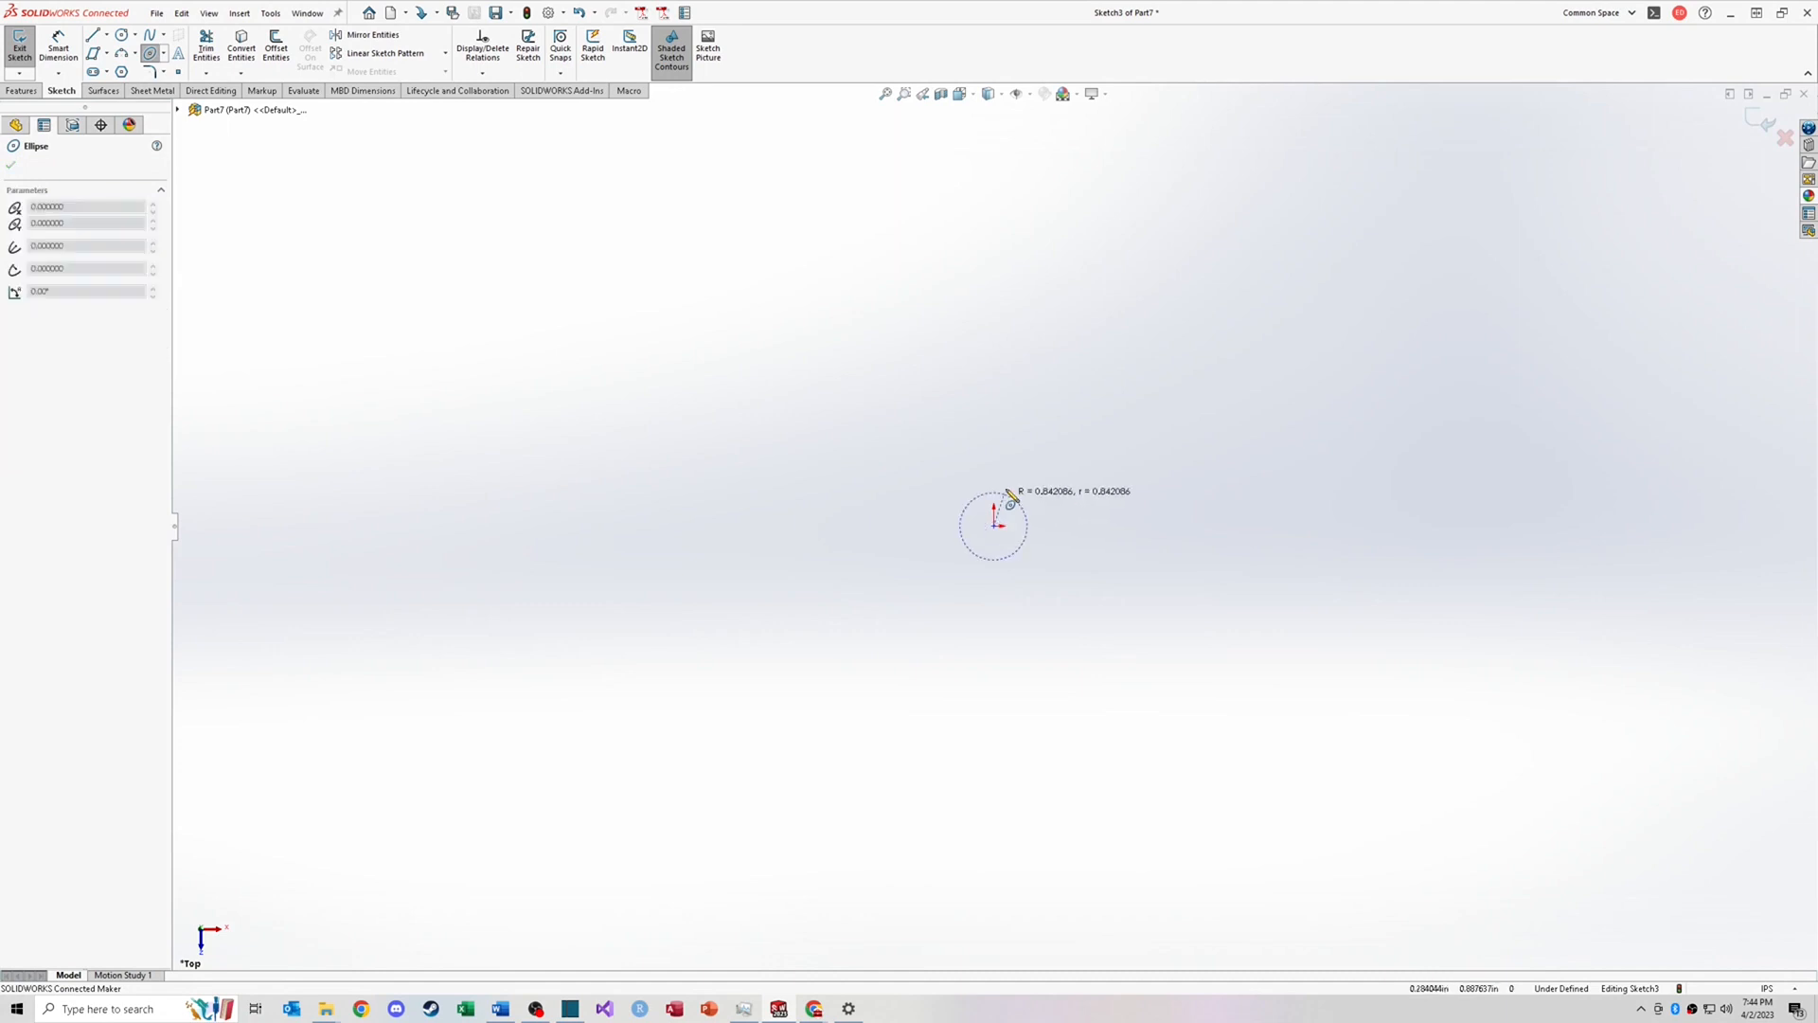
{"action": "left_click", "coordinate": [996, 350]}
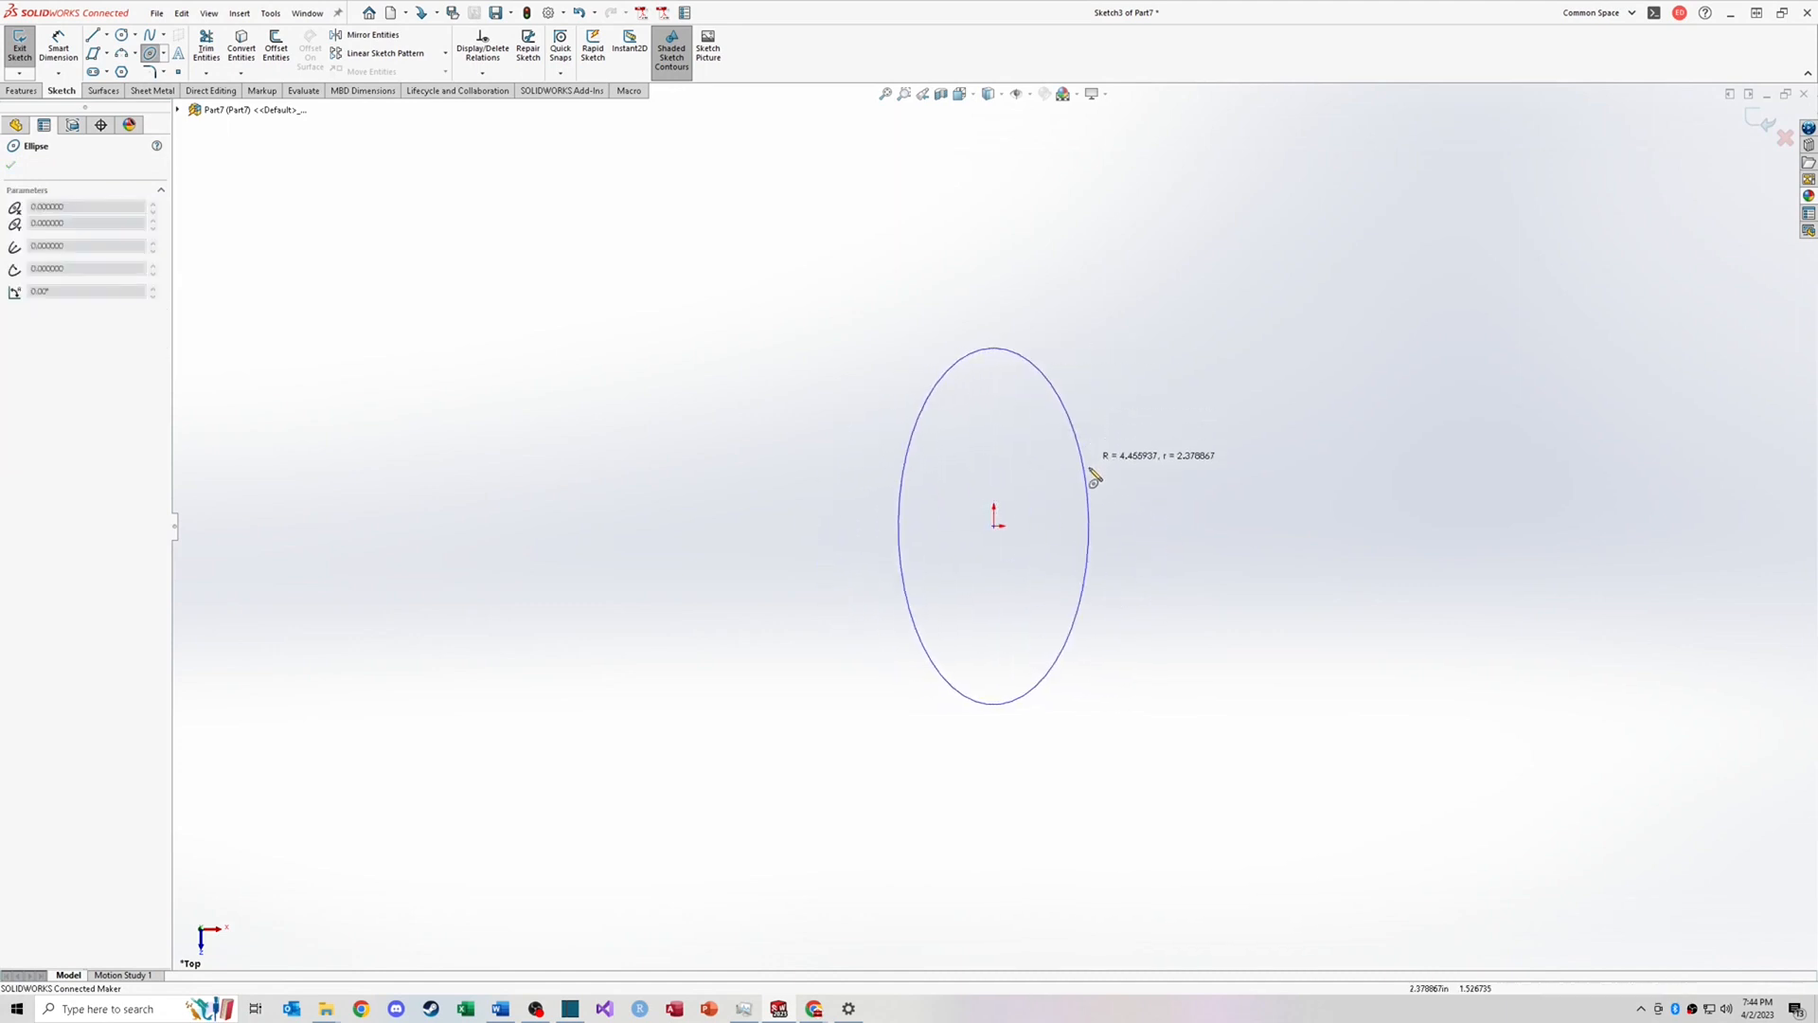
{"action": "left_click", "coordinate": [1042, 538]}
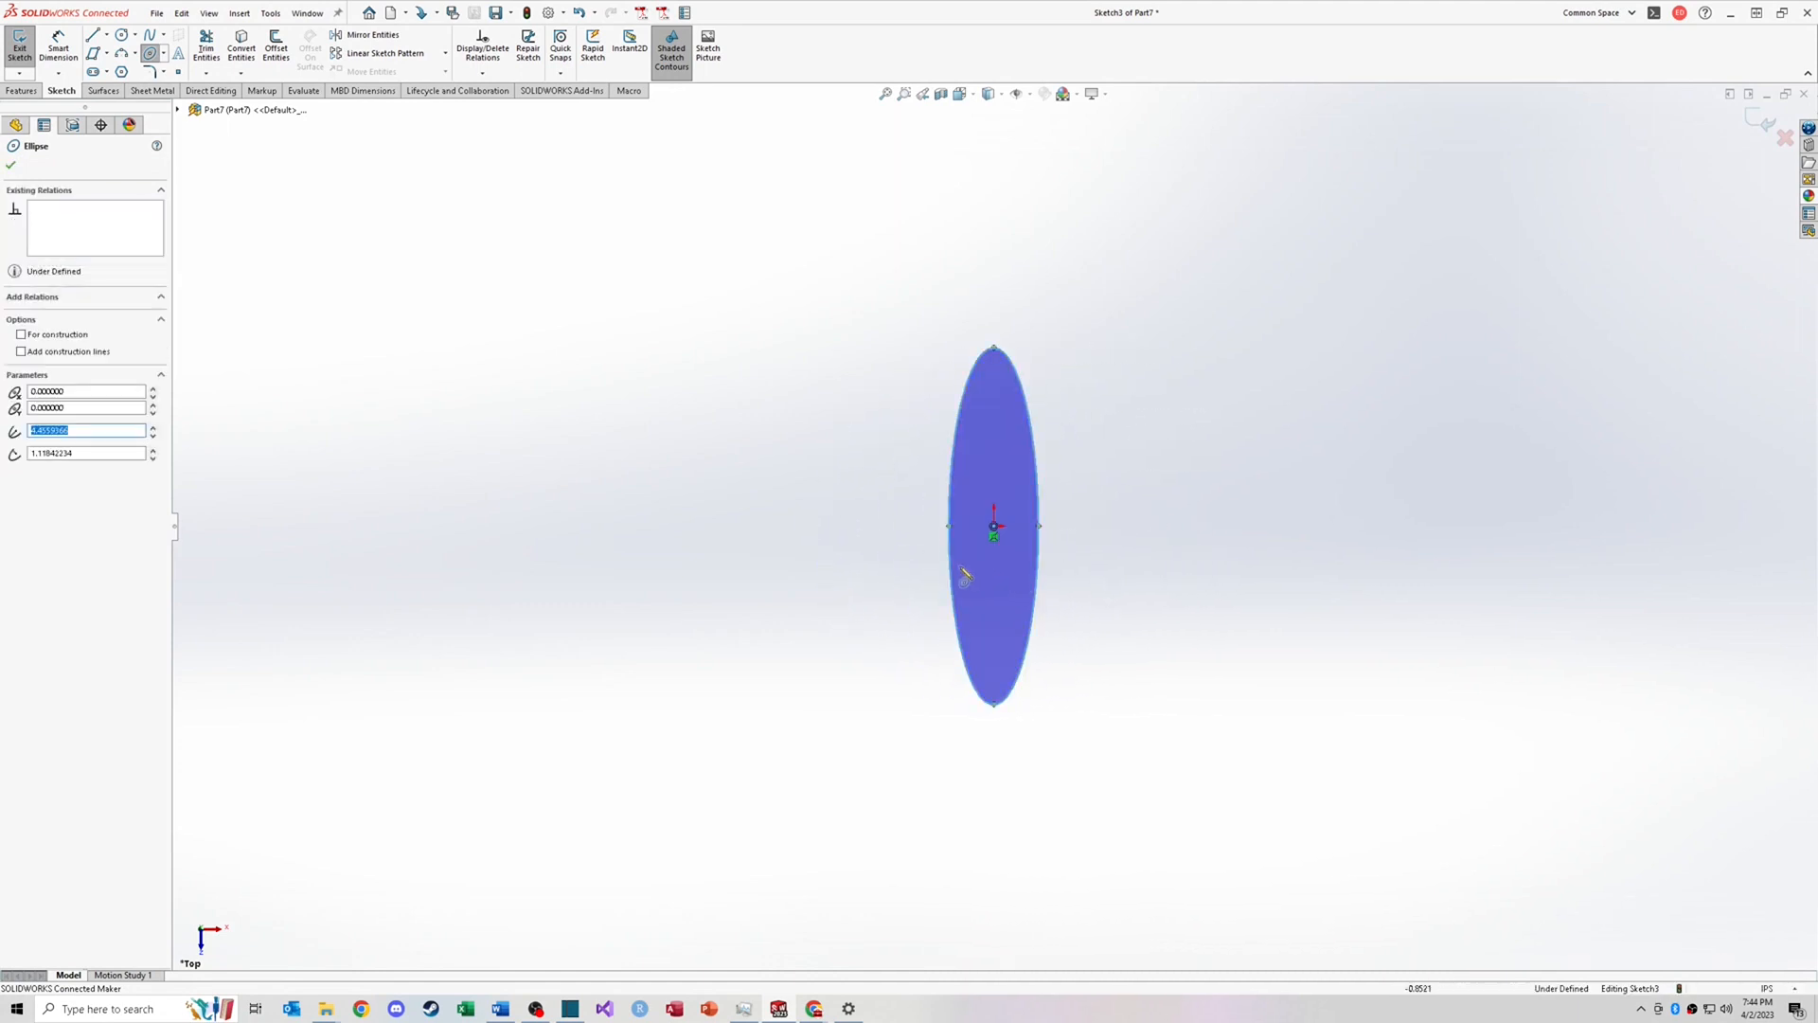
Step: Sketch a partial ellipse centered left of the full ellipse, open on its right side
{"action": "left_click", "coordinate": [165, 55]}
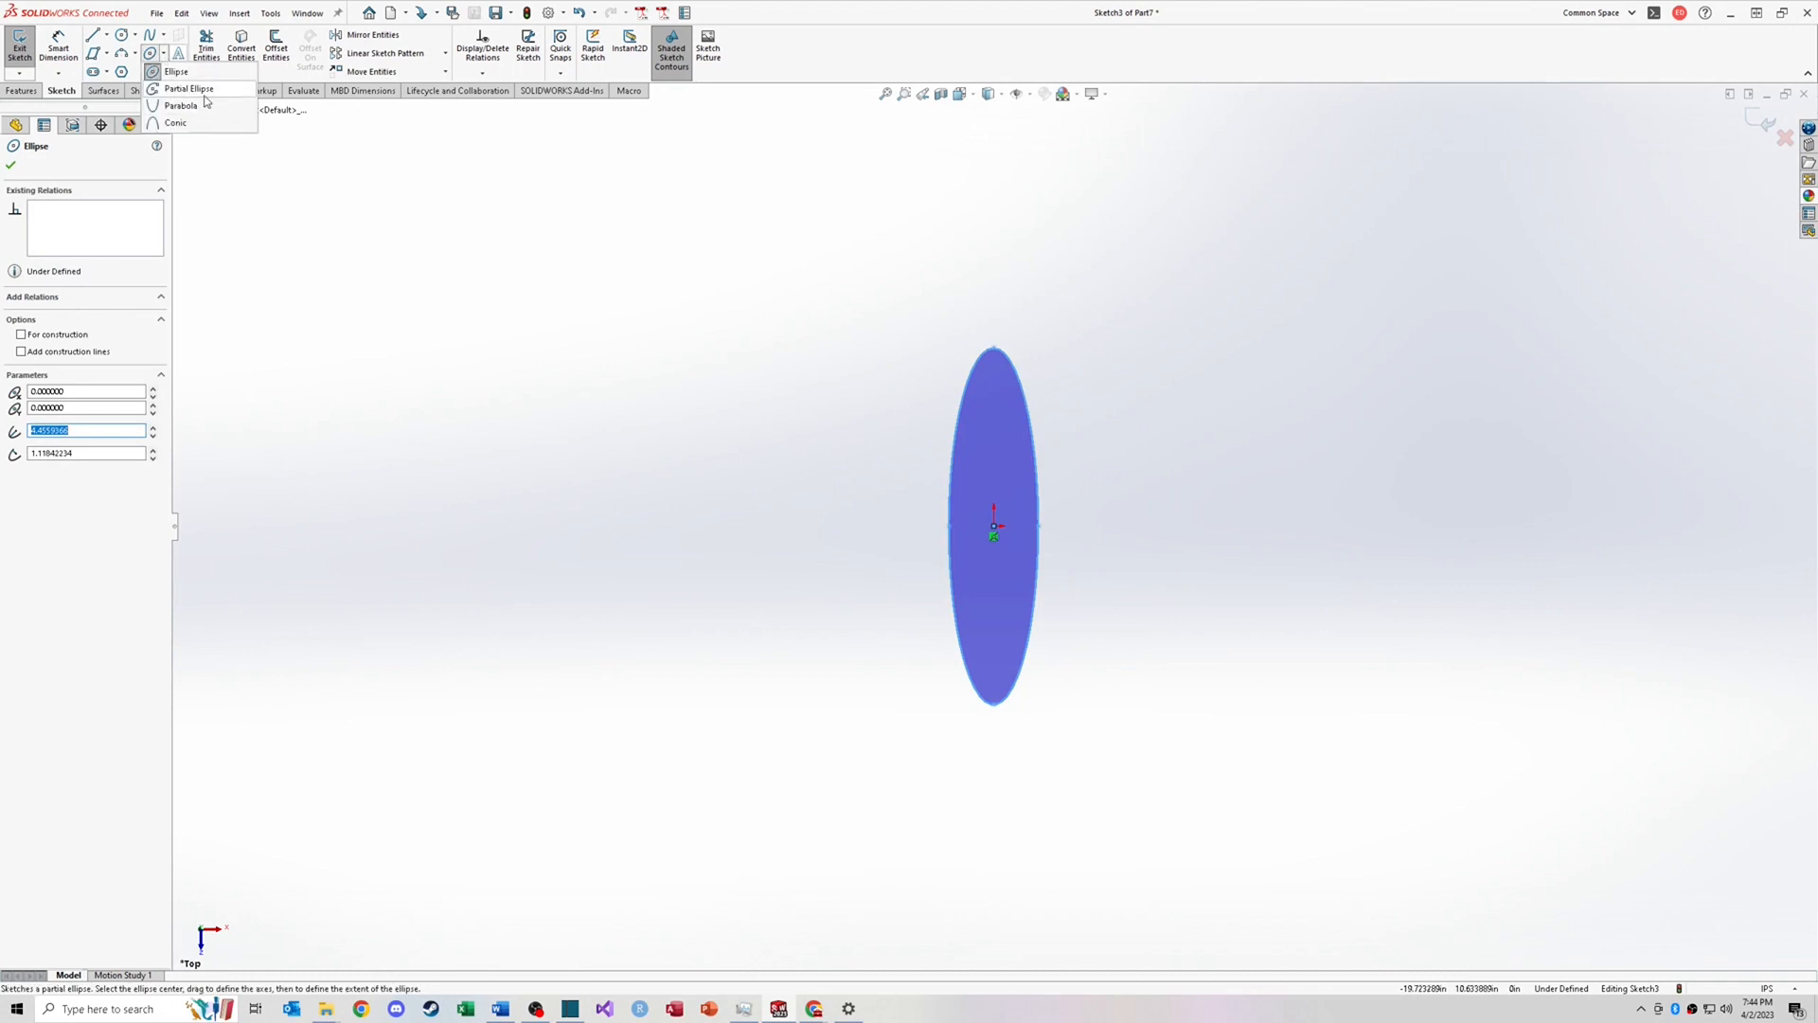
{"action": "left_click", "coordinate": [204, 94]}
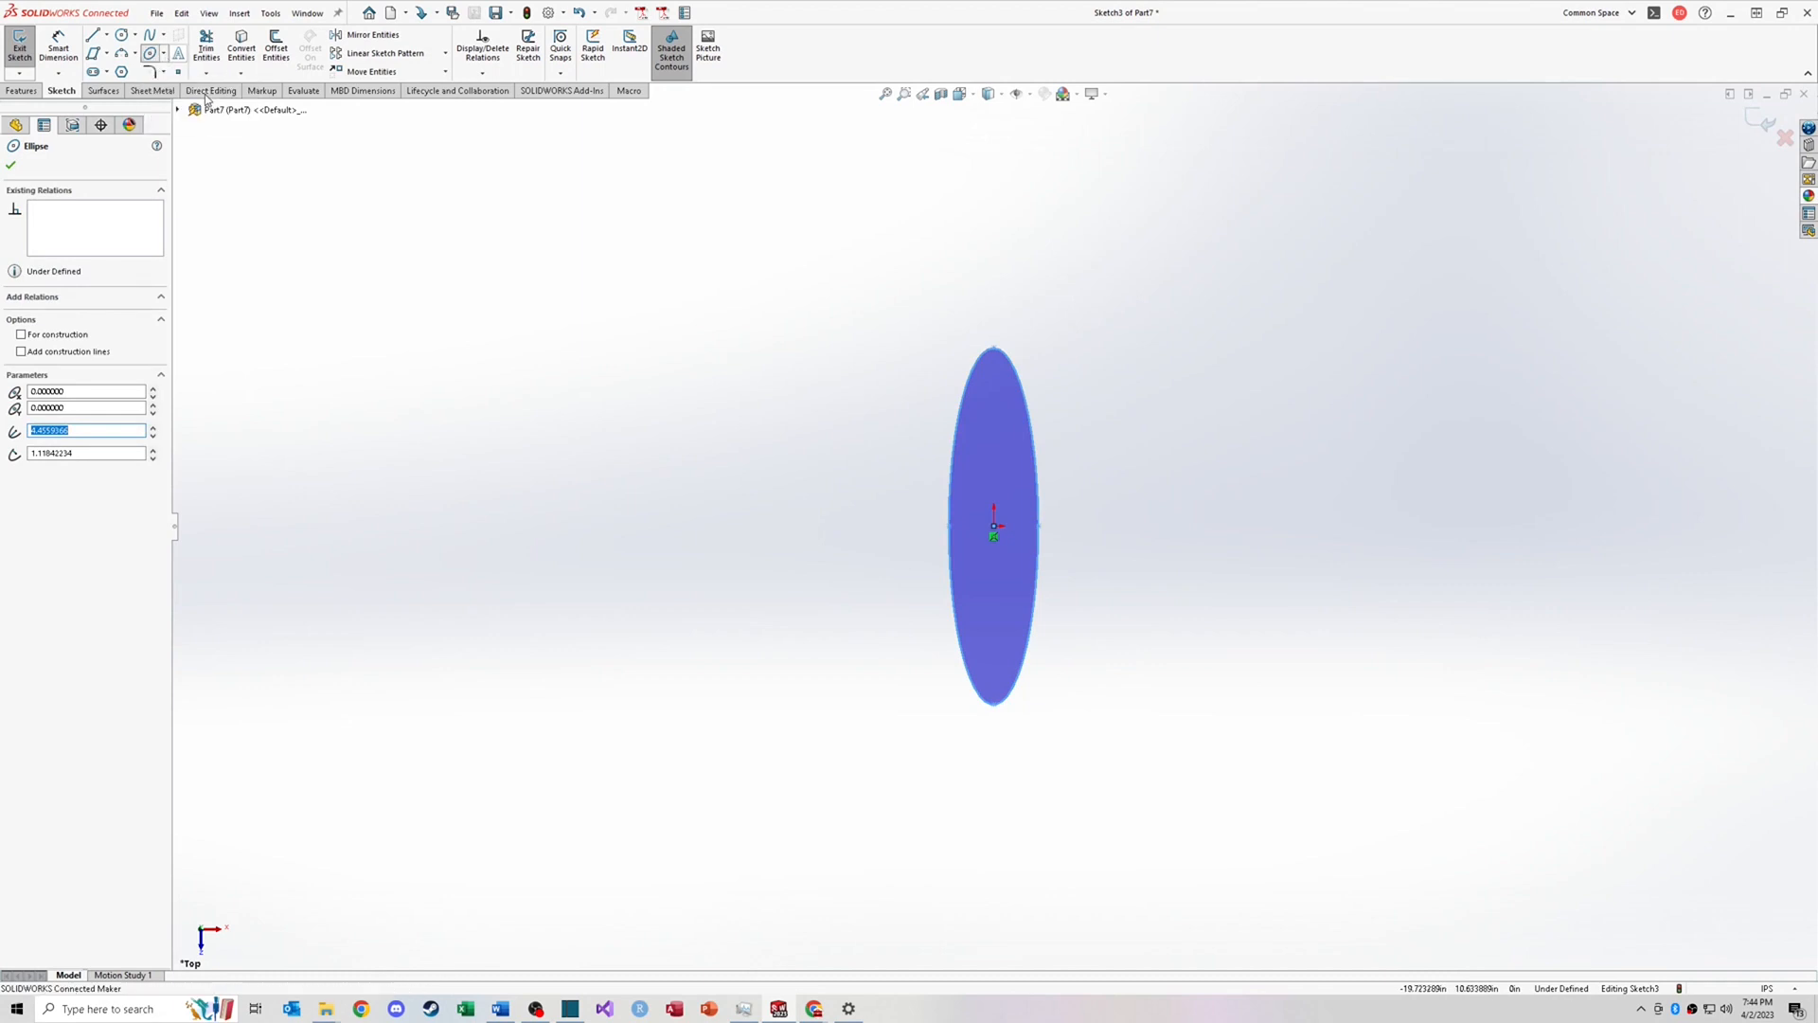
{"action": "left_click", "coordinate": [727, 526]}
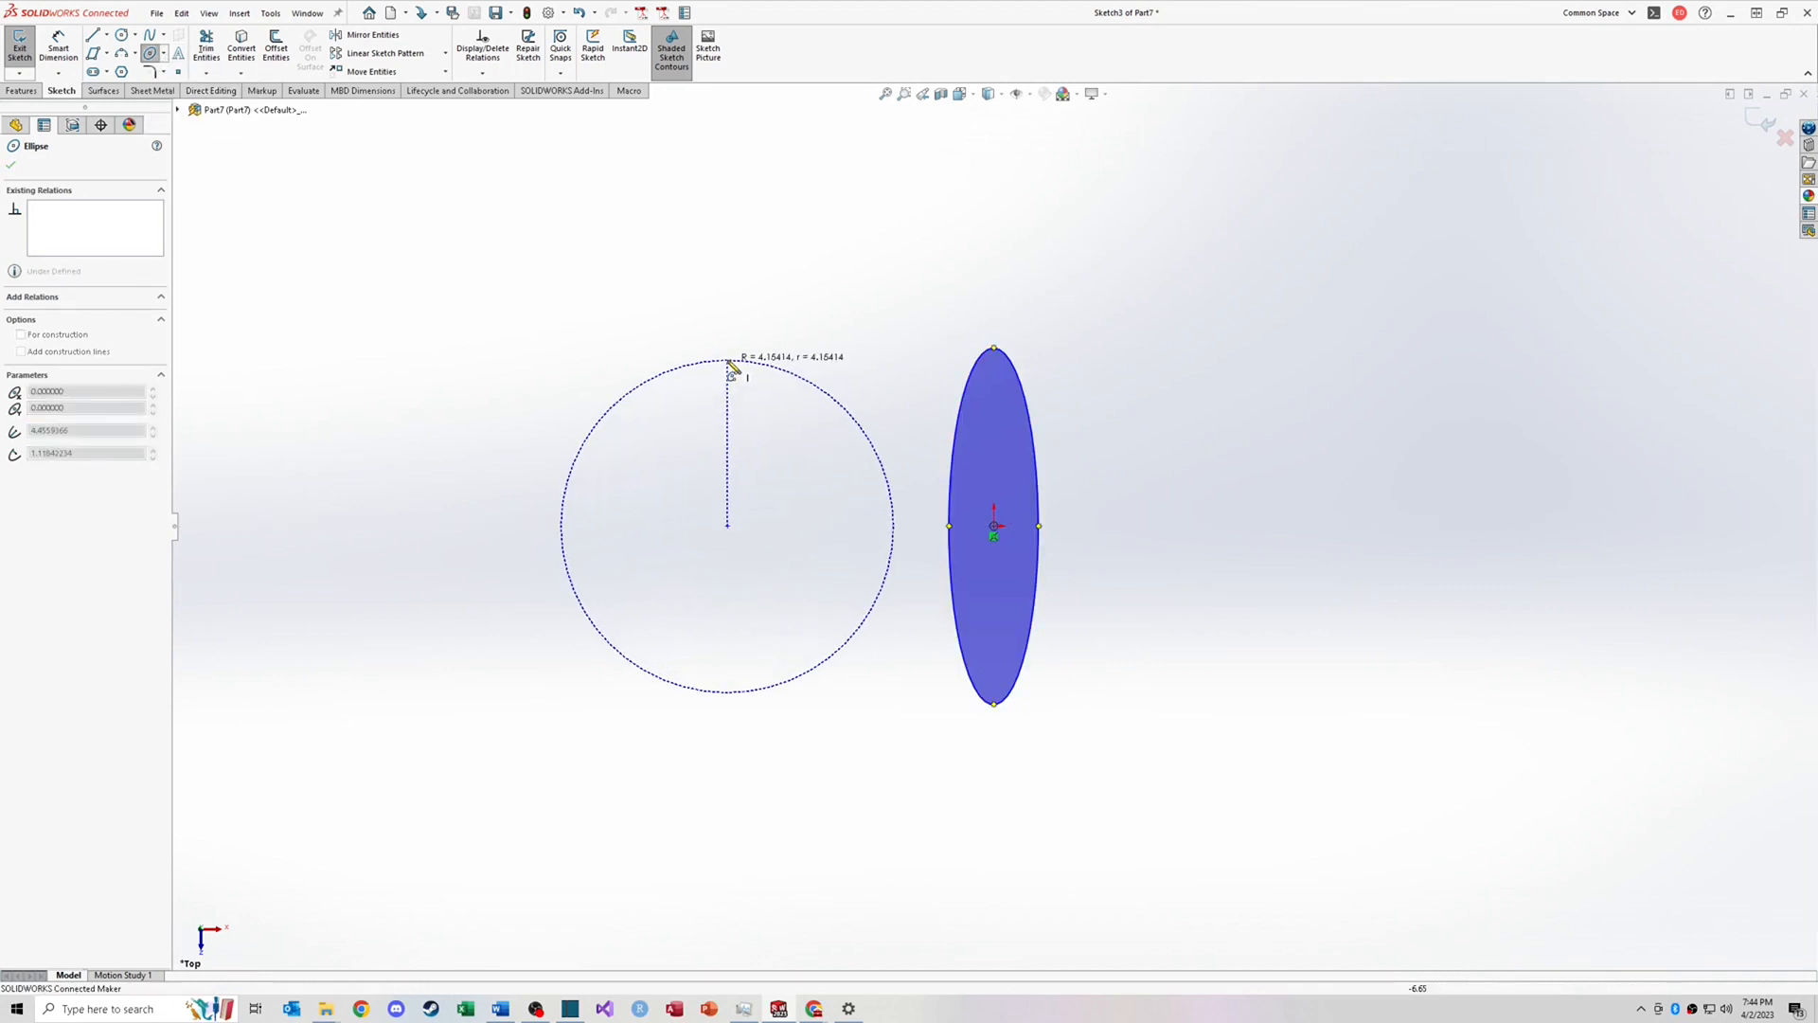
{"action": "left_click", "coordinate": [728, 359]}
{"action": "left_click", "coordinate": [777, 532]}
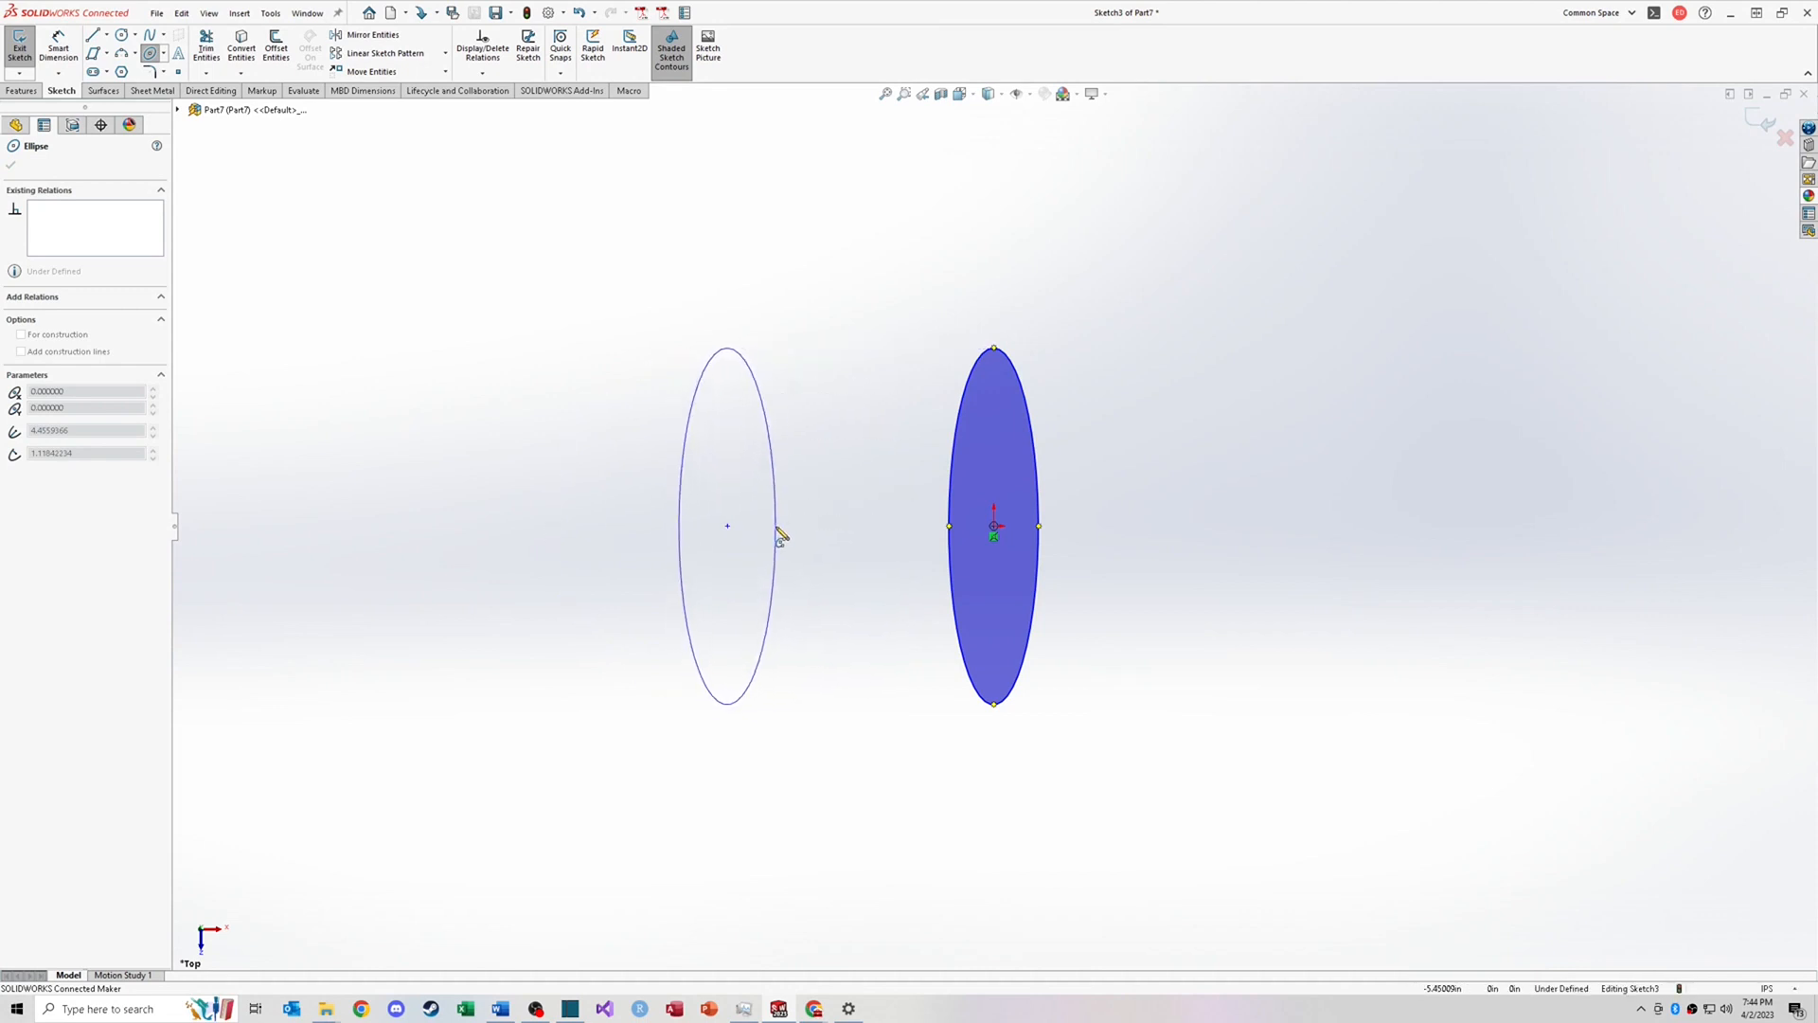
{"action": "left_click", "coordinate": [785, 473]}
Step: Box-select both ellipses and delete them
{"action": "left_click", "coordinate": [164, 54]}
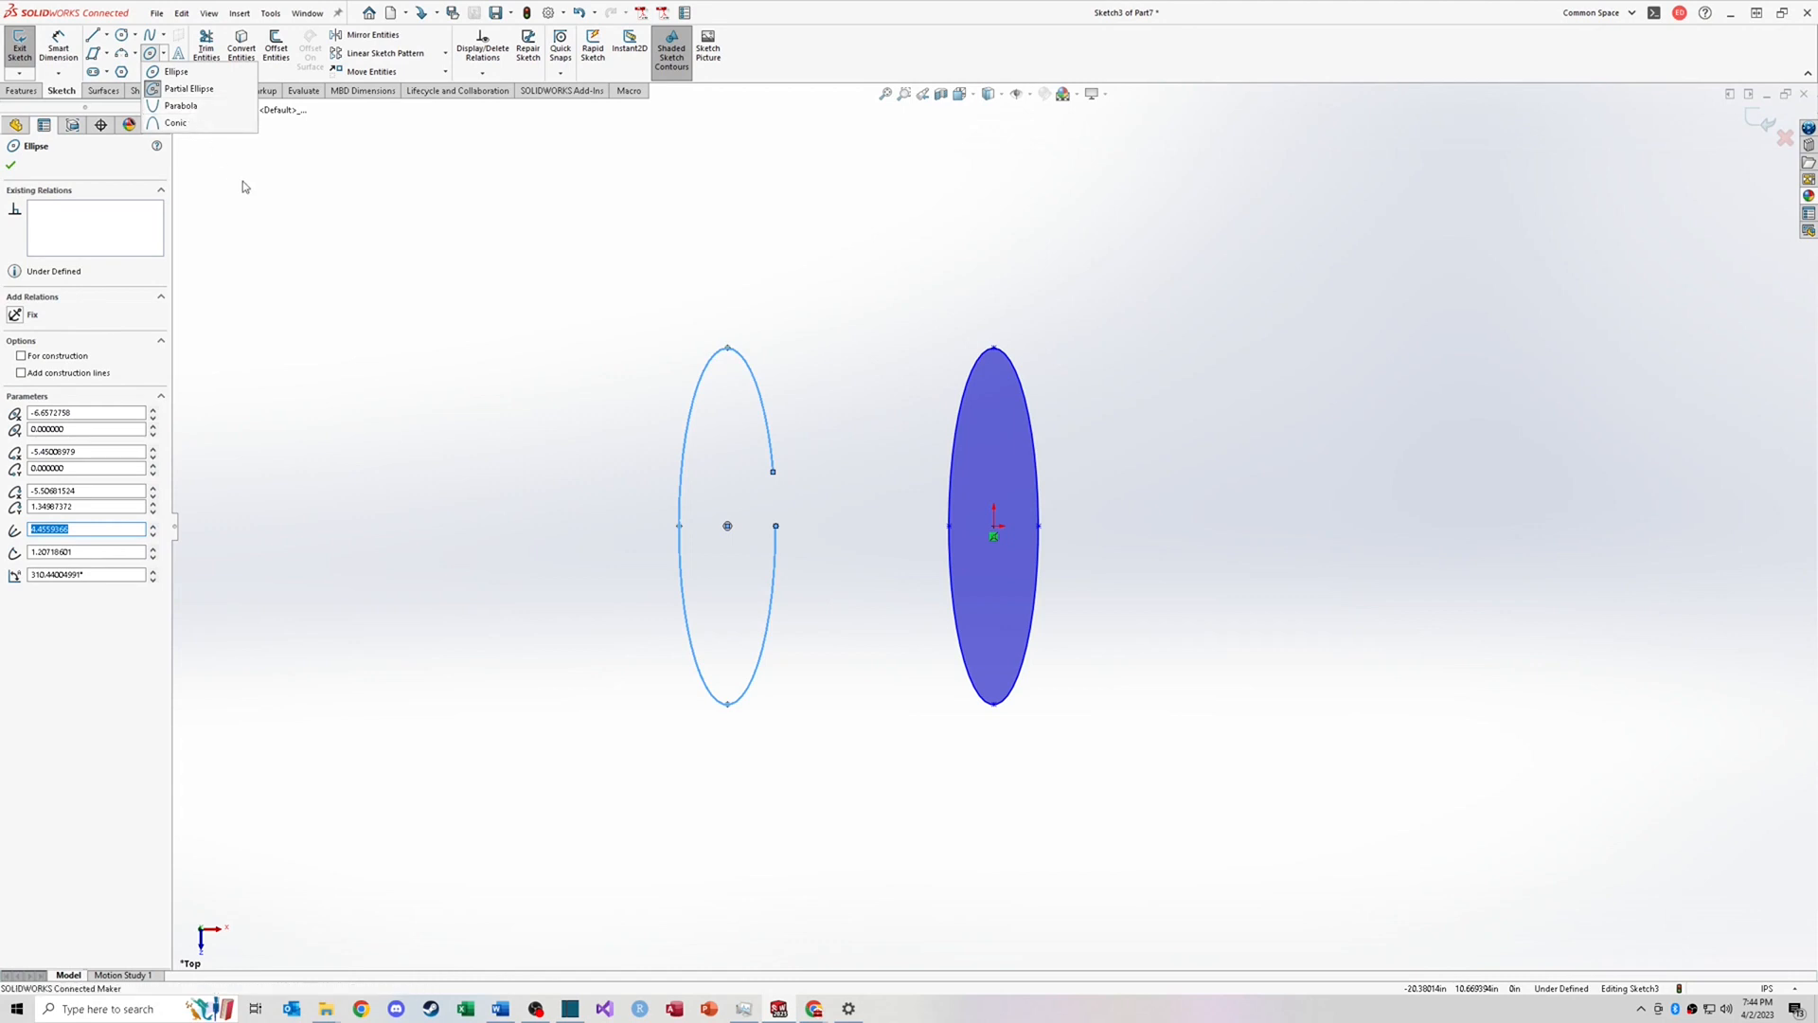
{"action": "left_click", "coordinate": [248, 217]}
{"action": "key", "text": "Escape"}
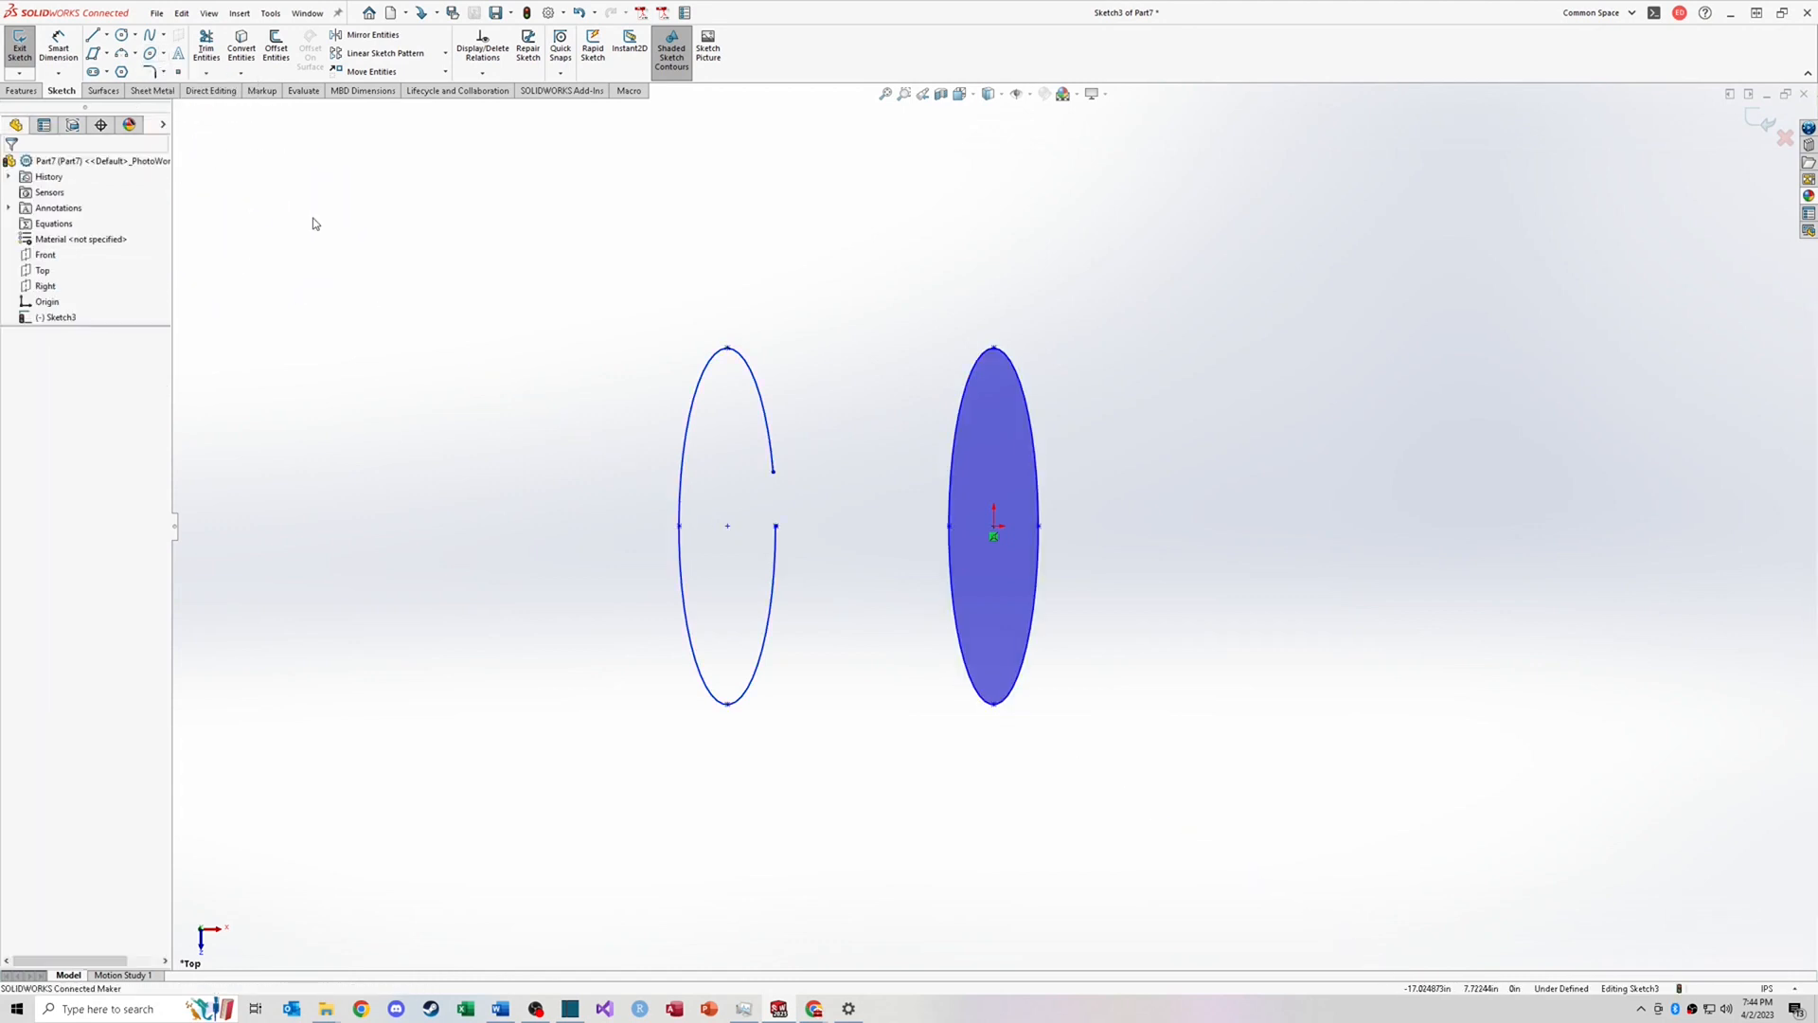
{"action": "left_click_drag", "start_coordinate": [523, 253], "coordinate": [1226, 809]}
{"action": "key", "text": "Delete"}
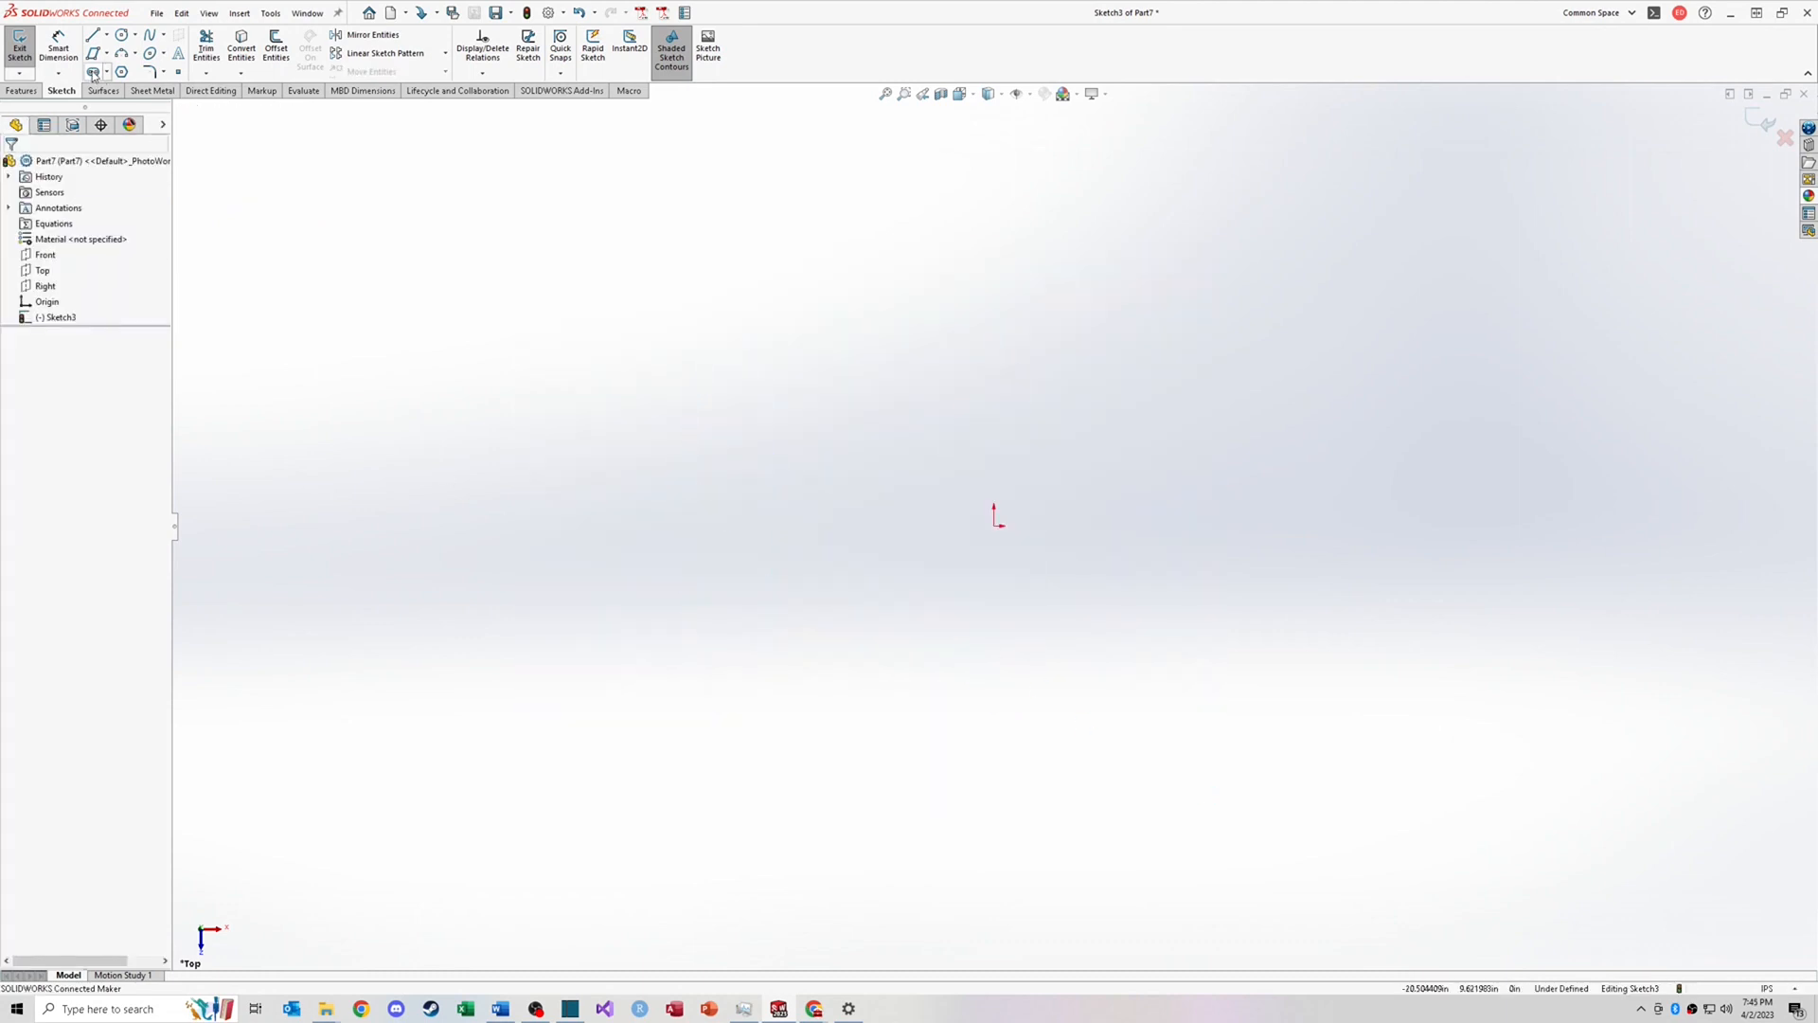
Step: Sketch a horizontal straight slot starting at the origin and extending to the right
{"action": "left_click", "coordinate": [107, 72]}
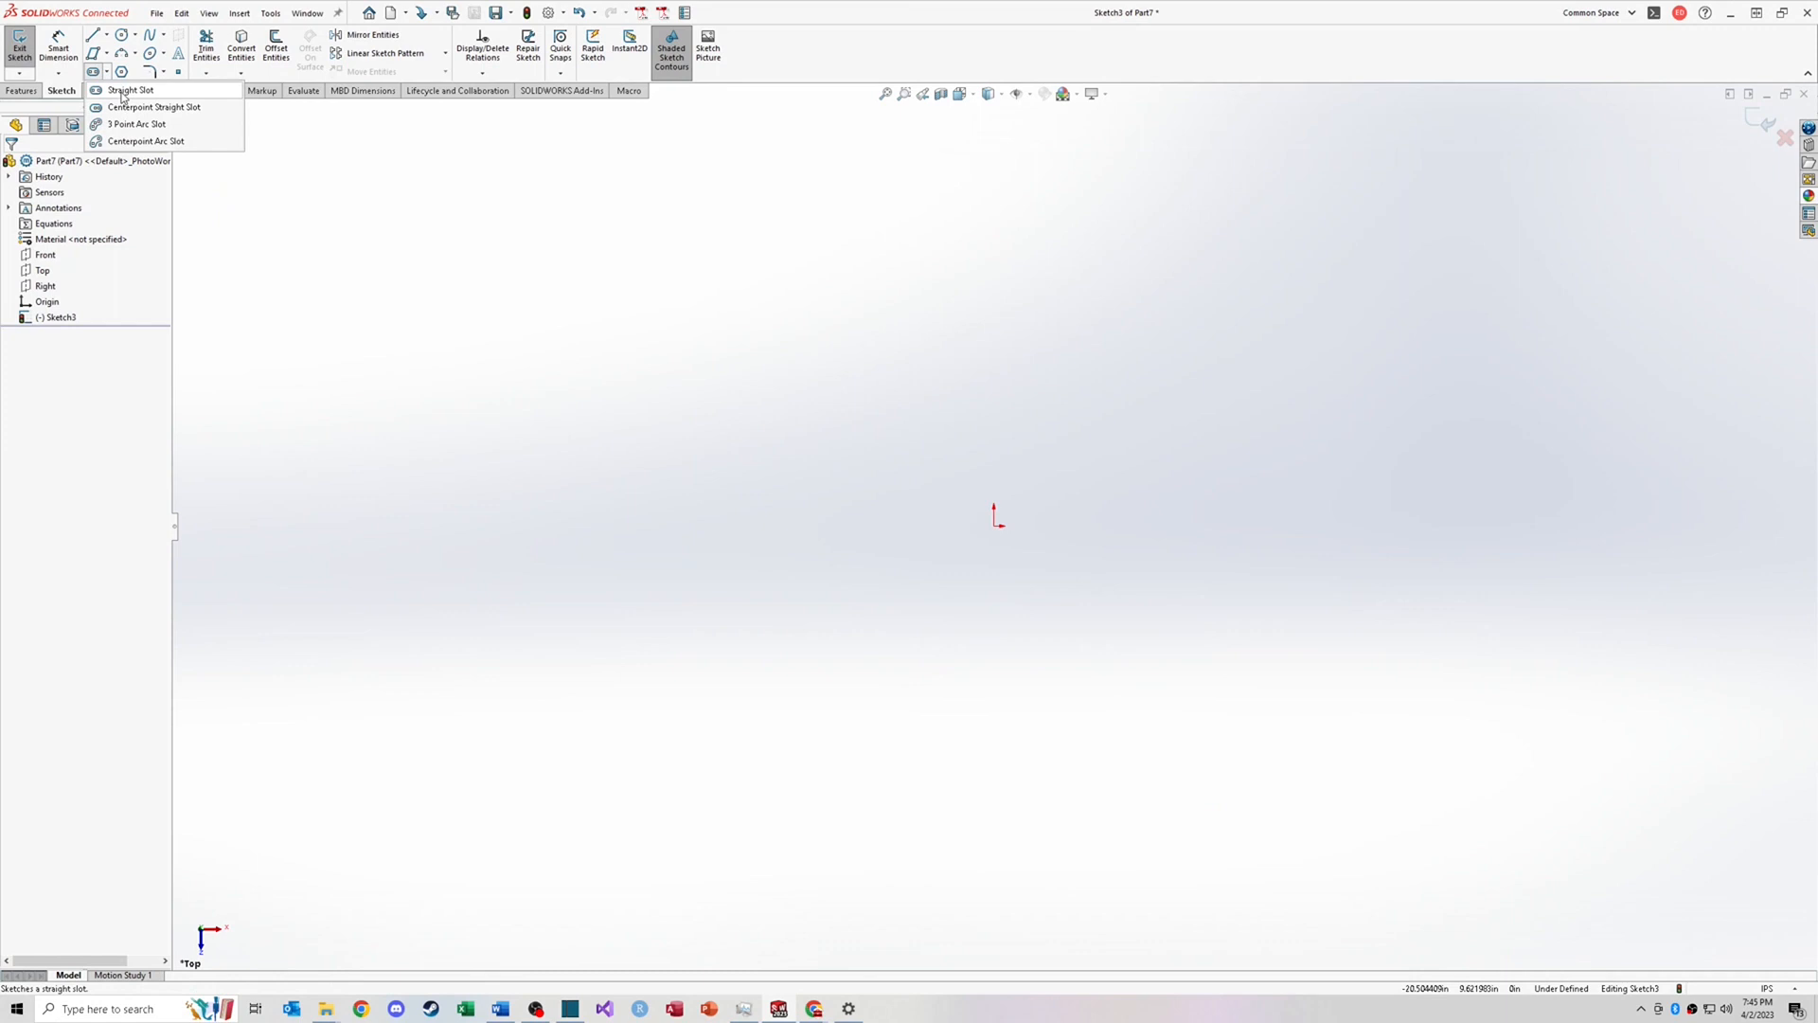
{"action": "left_click", "coordinate": [123, 91]}
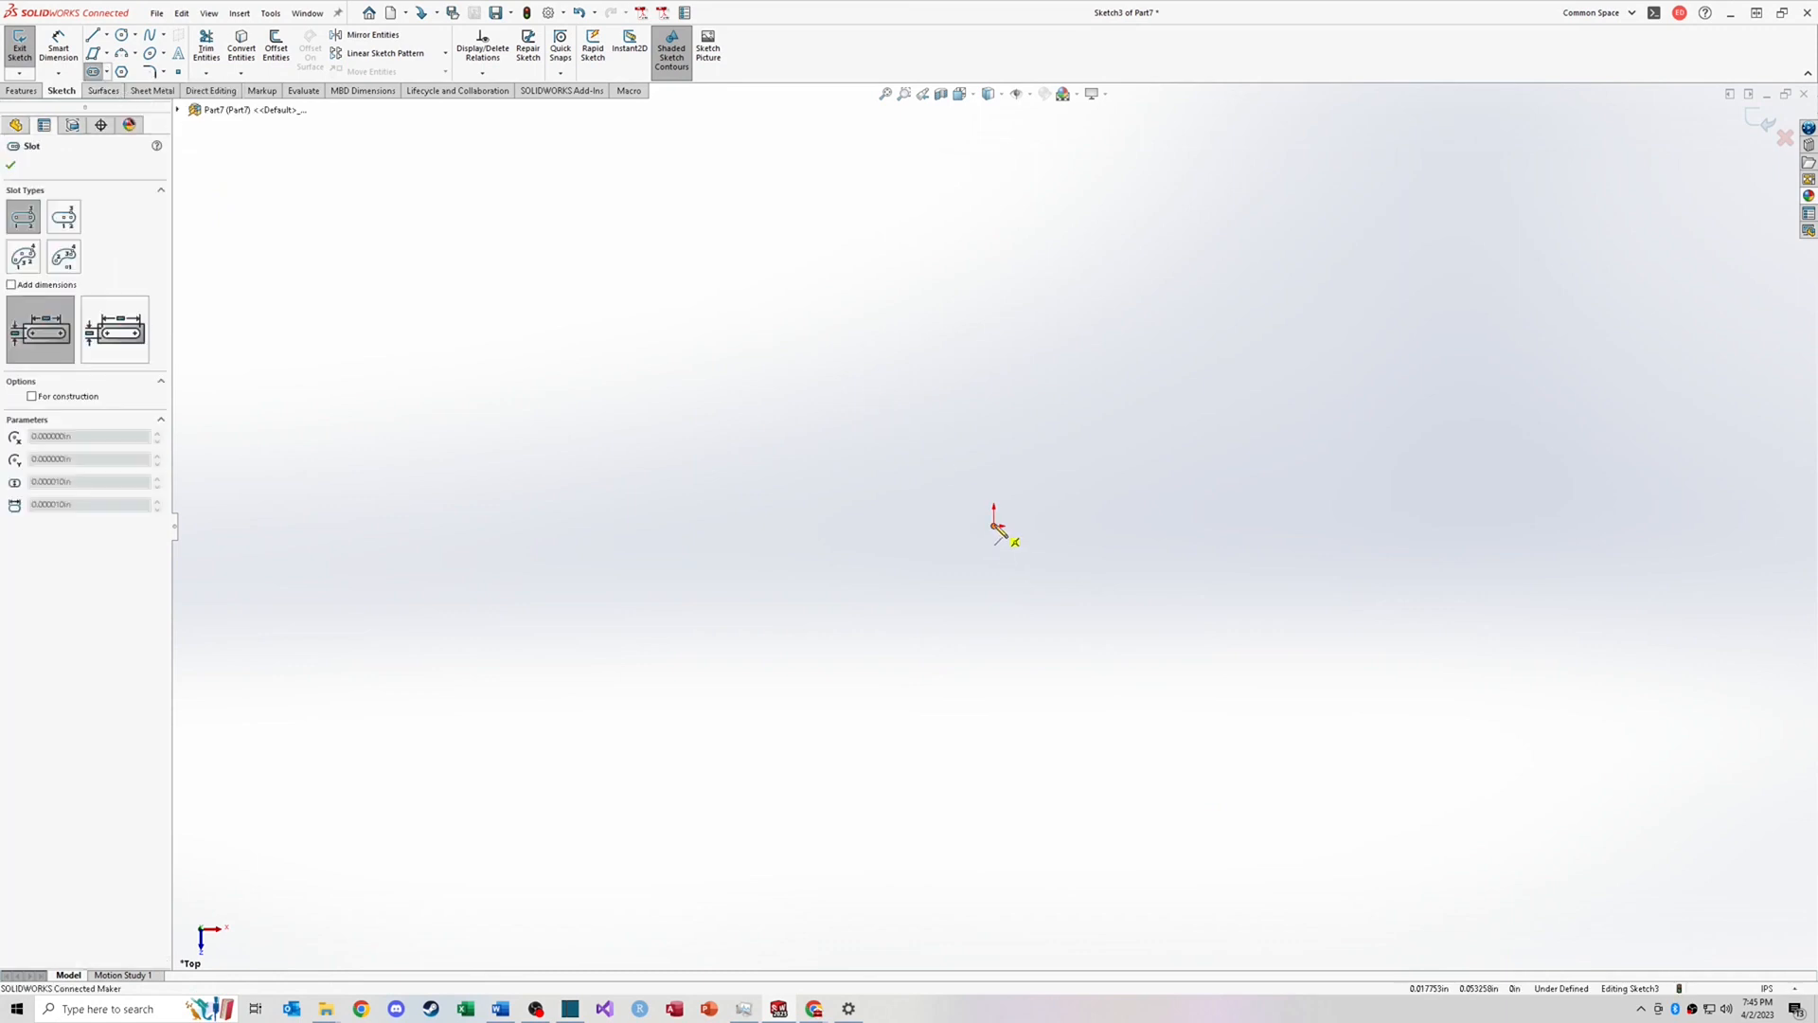
{"action": "left_click", "coordinate": [994, 526]}
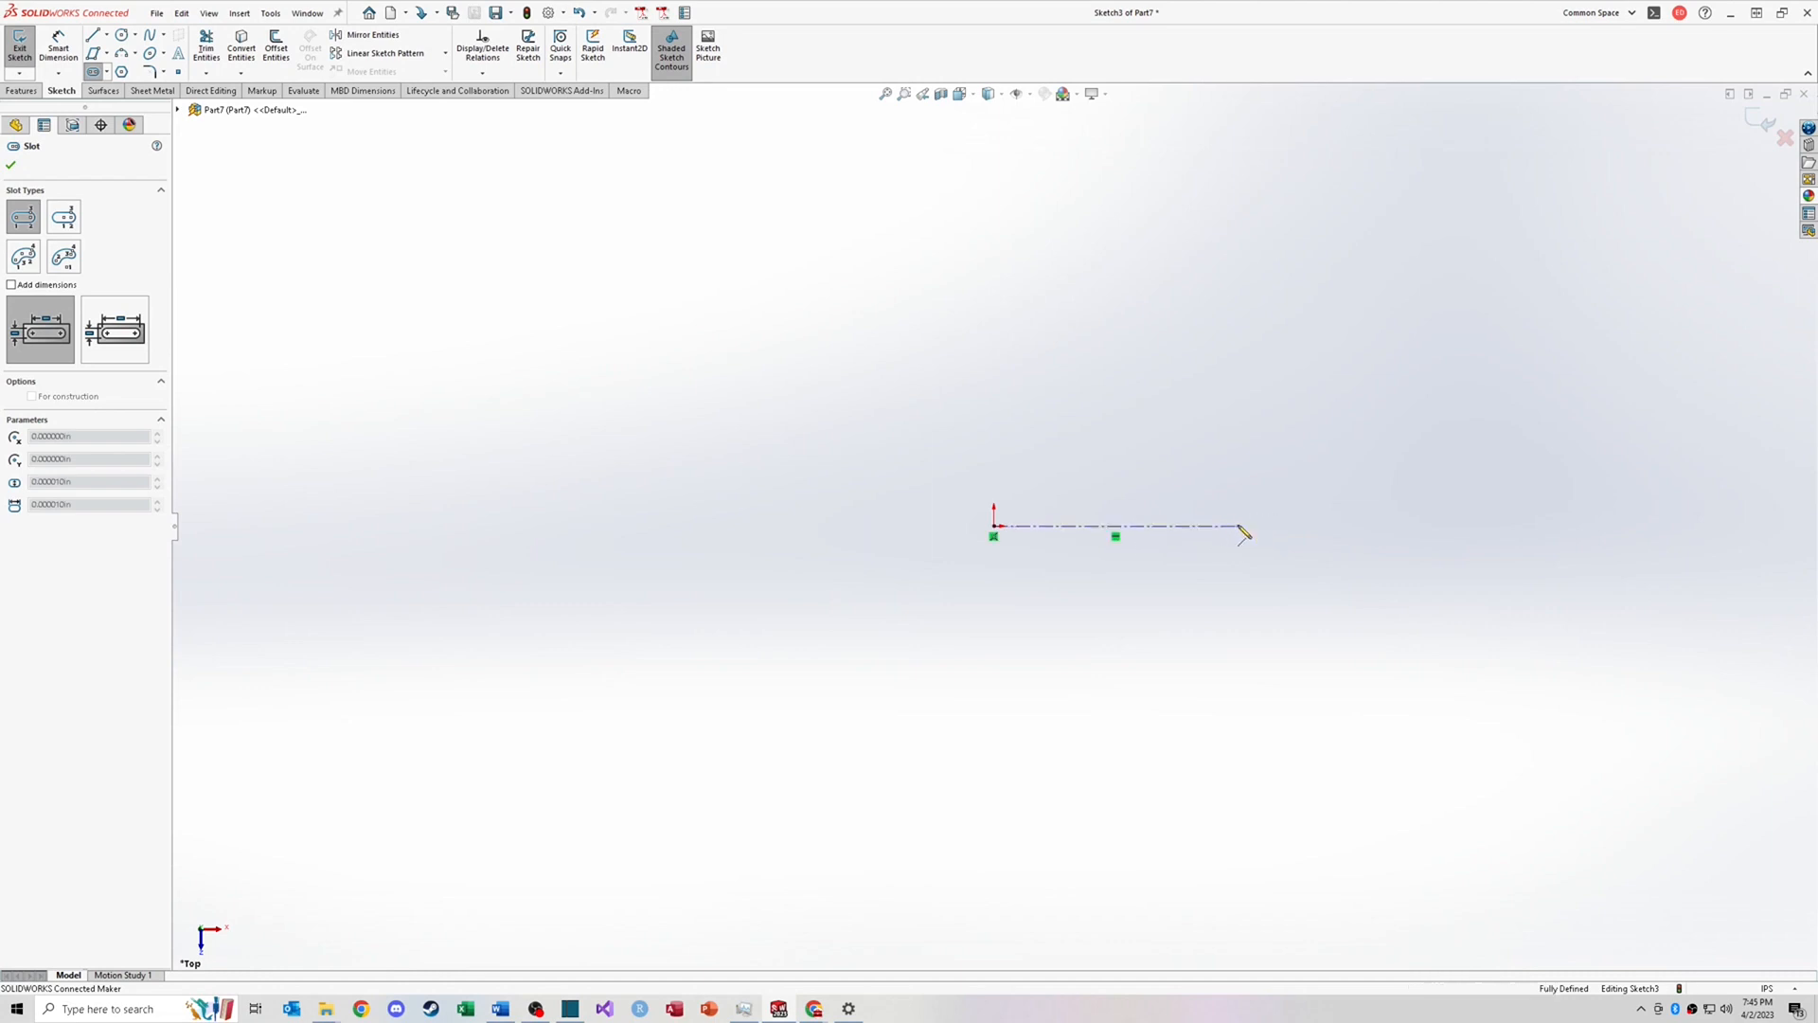
{"action": "left_click", "coordinate": [1240, 528]}
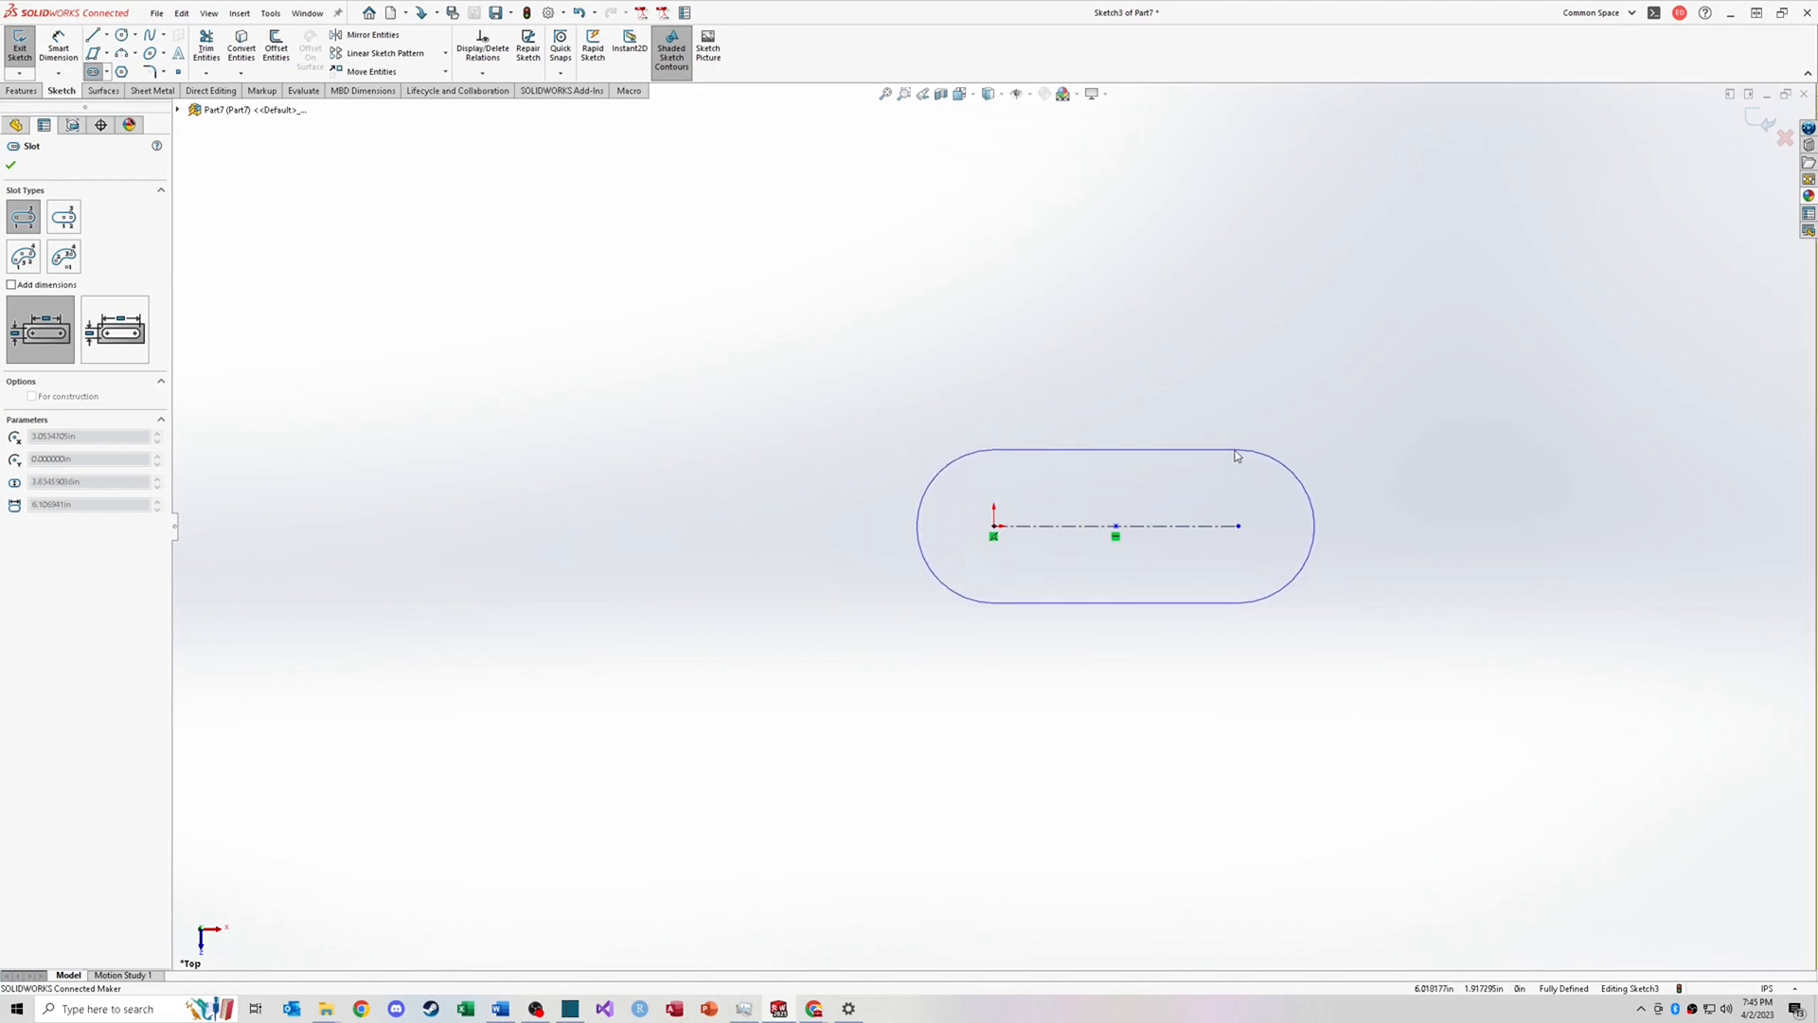
{"action": "left_click", "coordinate": [1235, 456]}
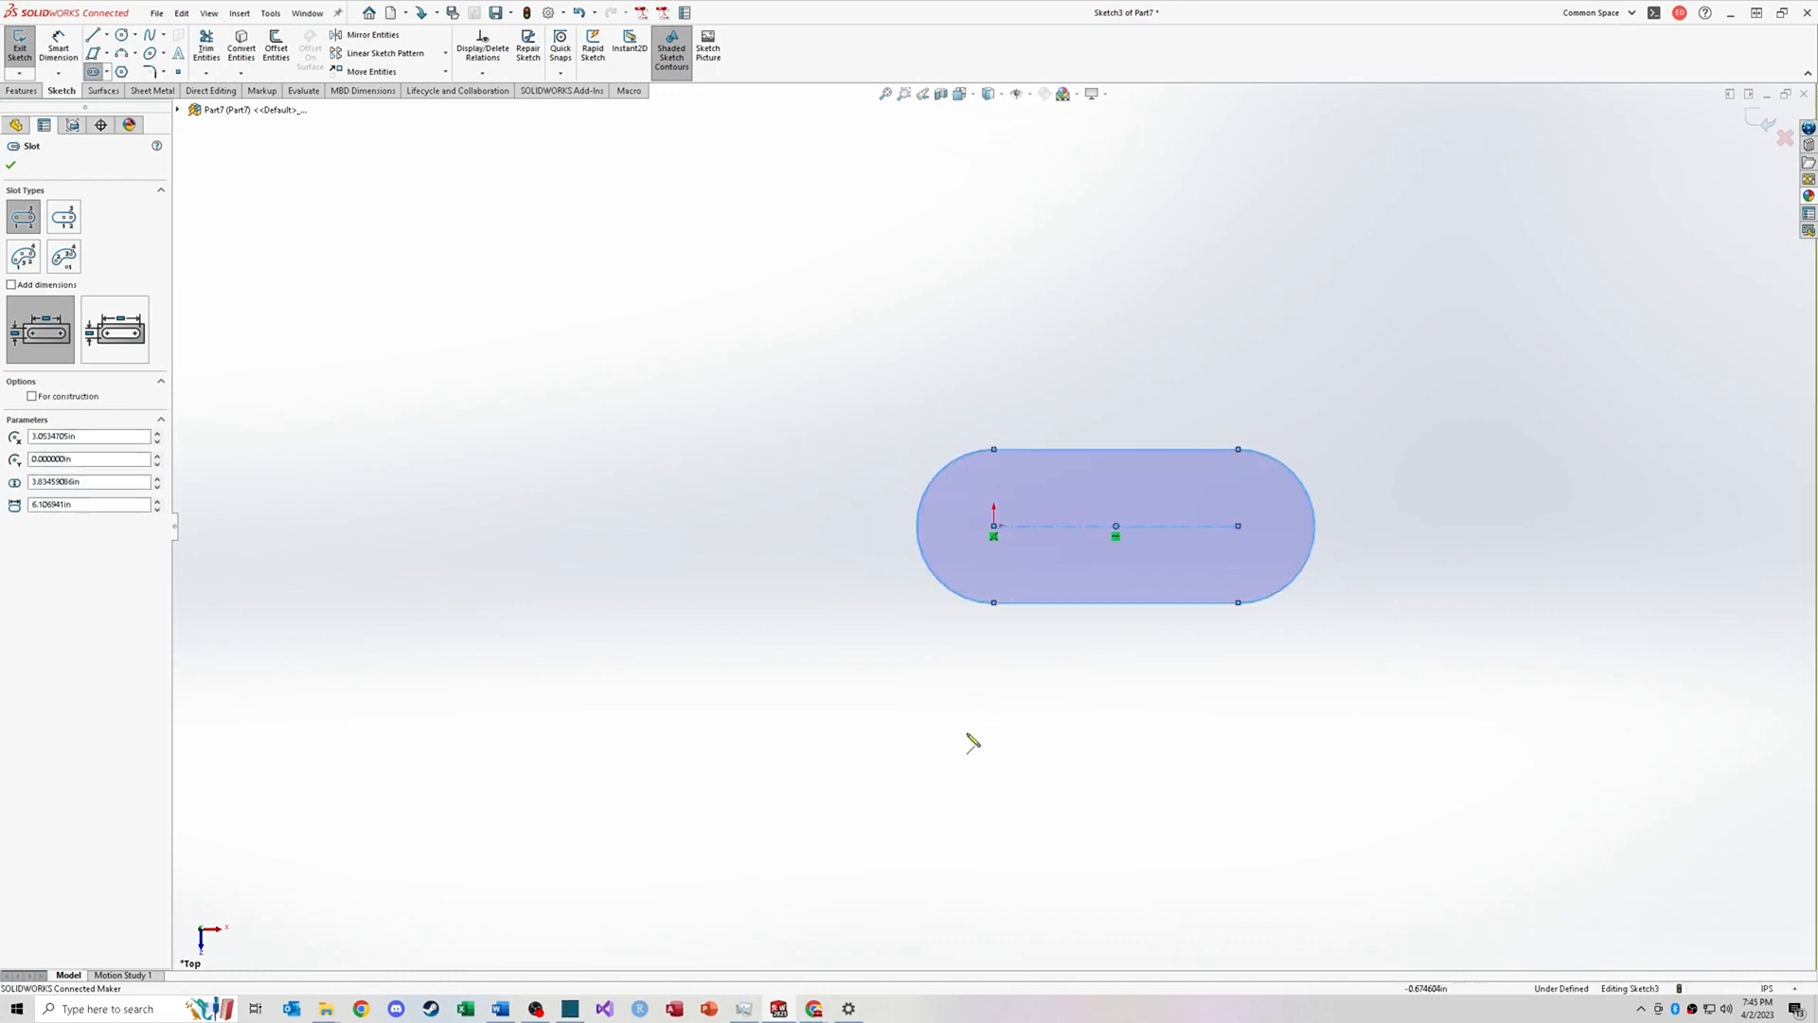
Step: Sketch a horizontal centerpoint straight slot below and to the left of the first slot
{"action": "right_click_drag", "start_coordinate": [970, 734], "coordinate": [970, 653]}
{"action": "left_click", "coordinate": [107, 72]}
{"action": "left_click", "coordinate": [134, 111]}
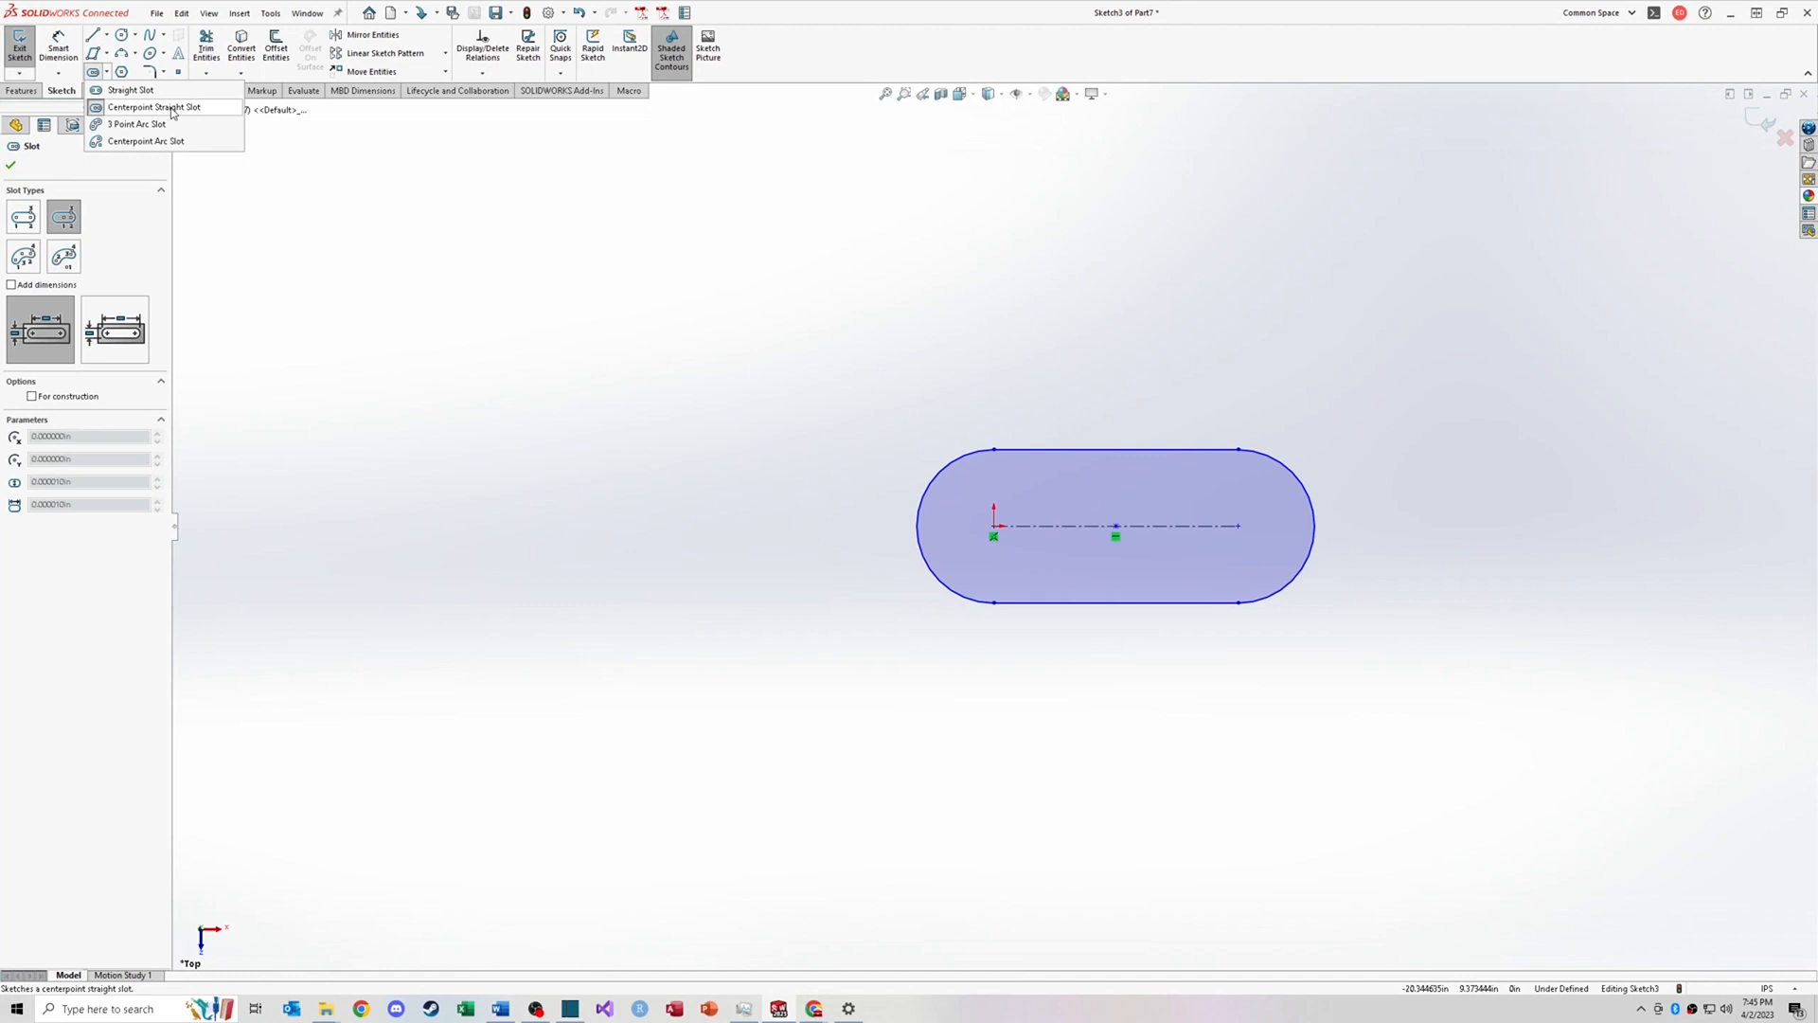
{"action": "left_click", "coordinate": [171, 109]}
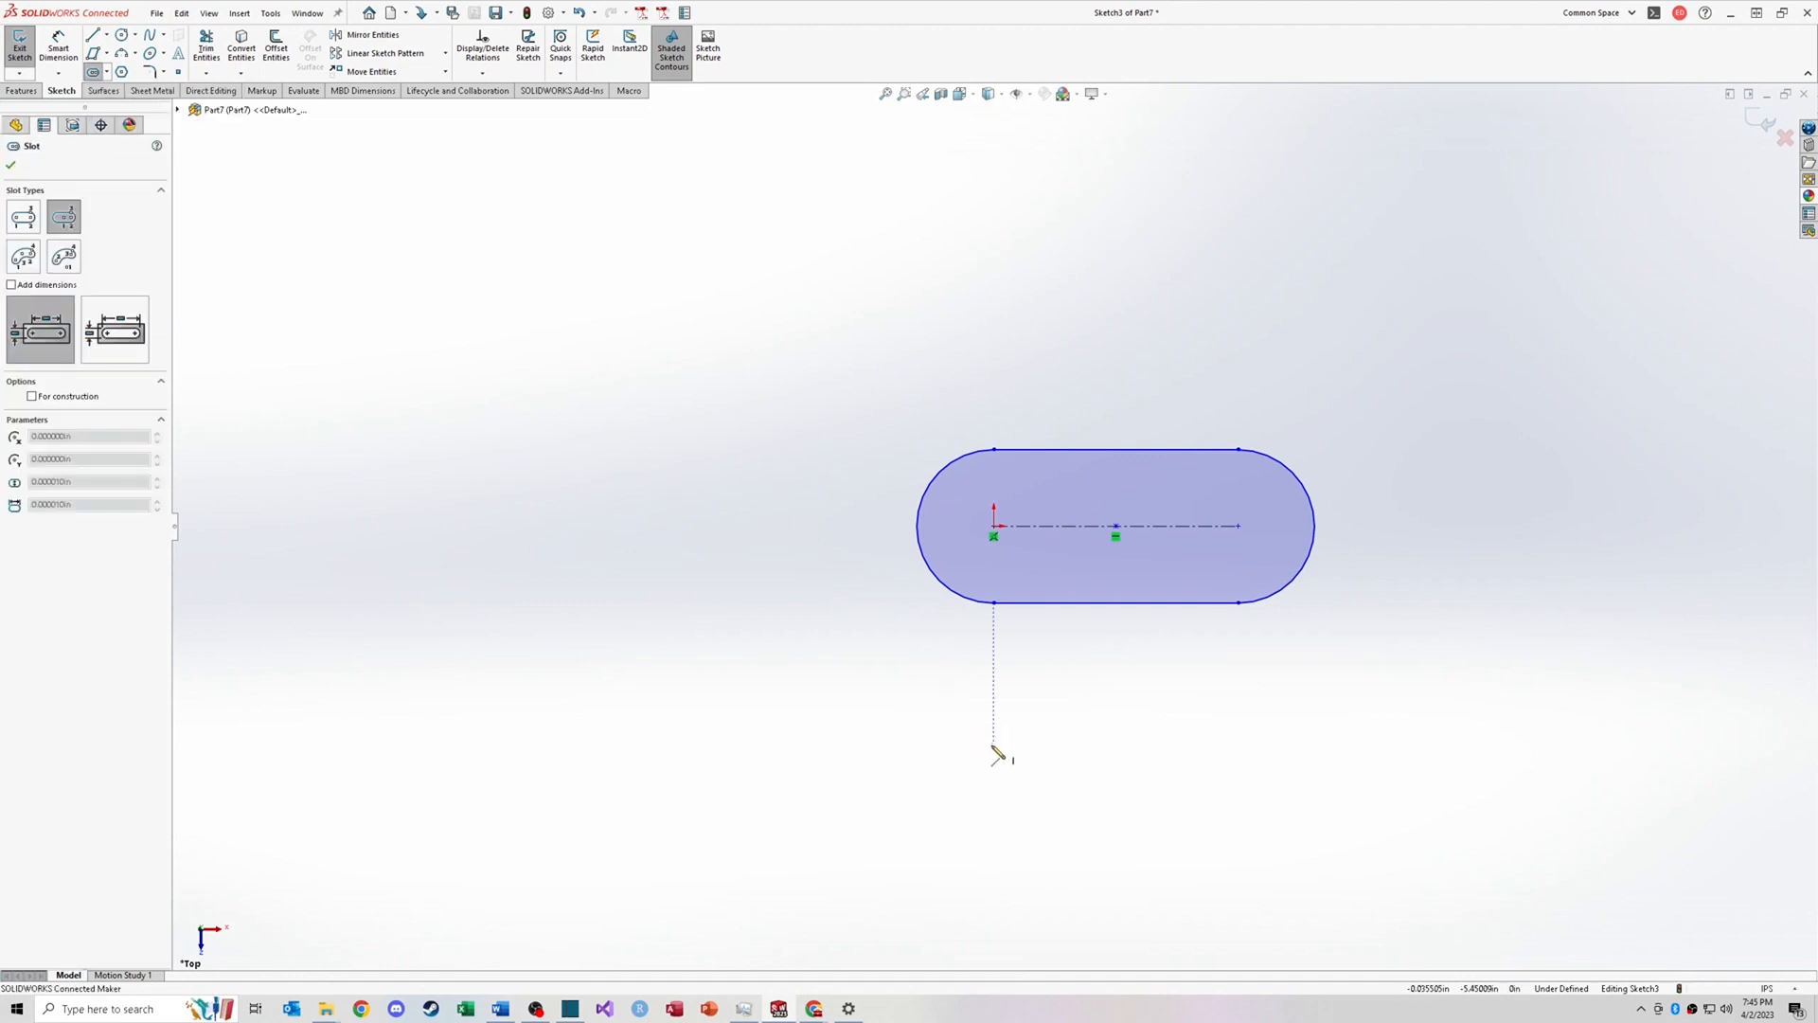
{"action": "left_click", "coordinate": [609, 694]}
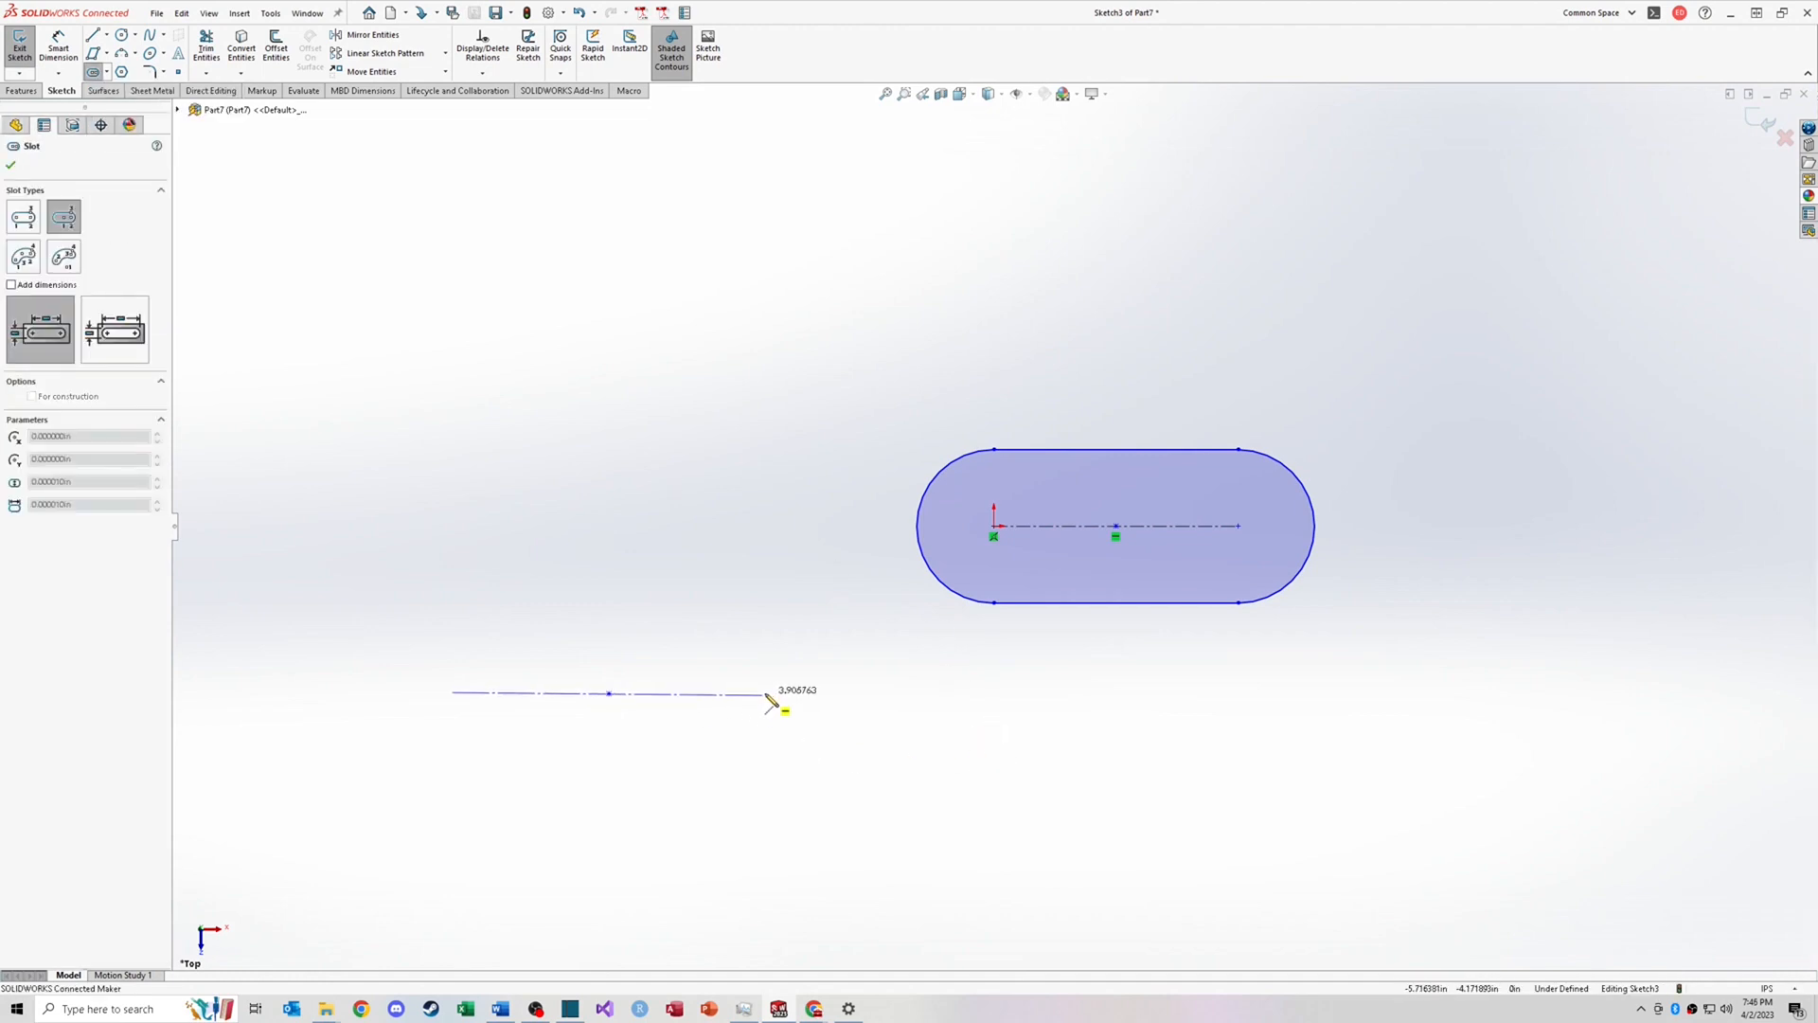
{"action": "left_click", "coordinate": [765, 695]}
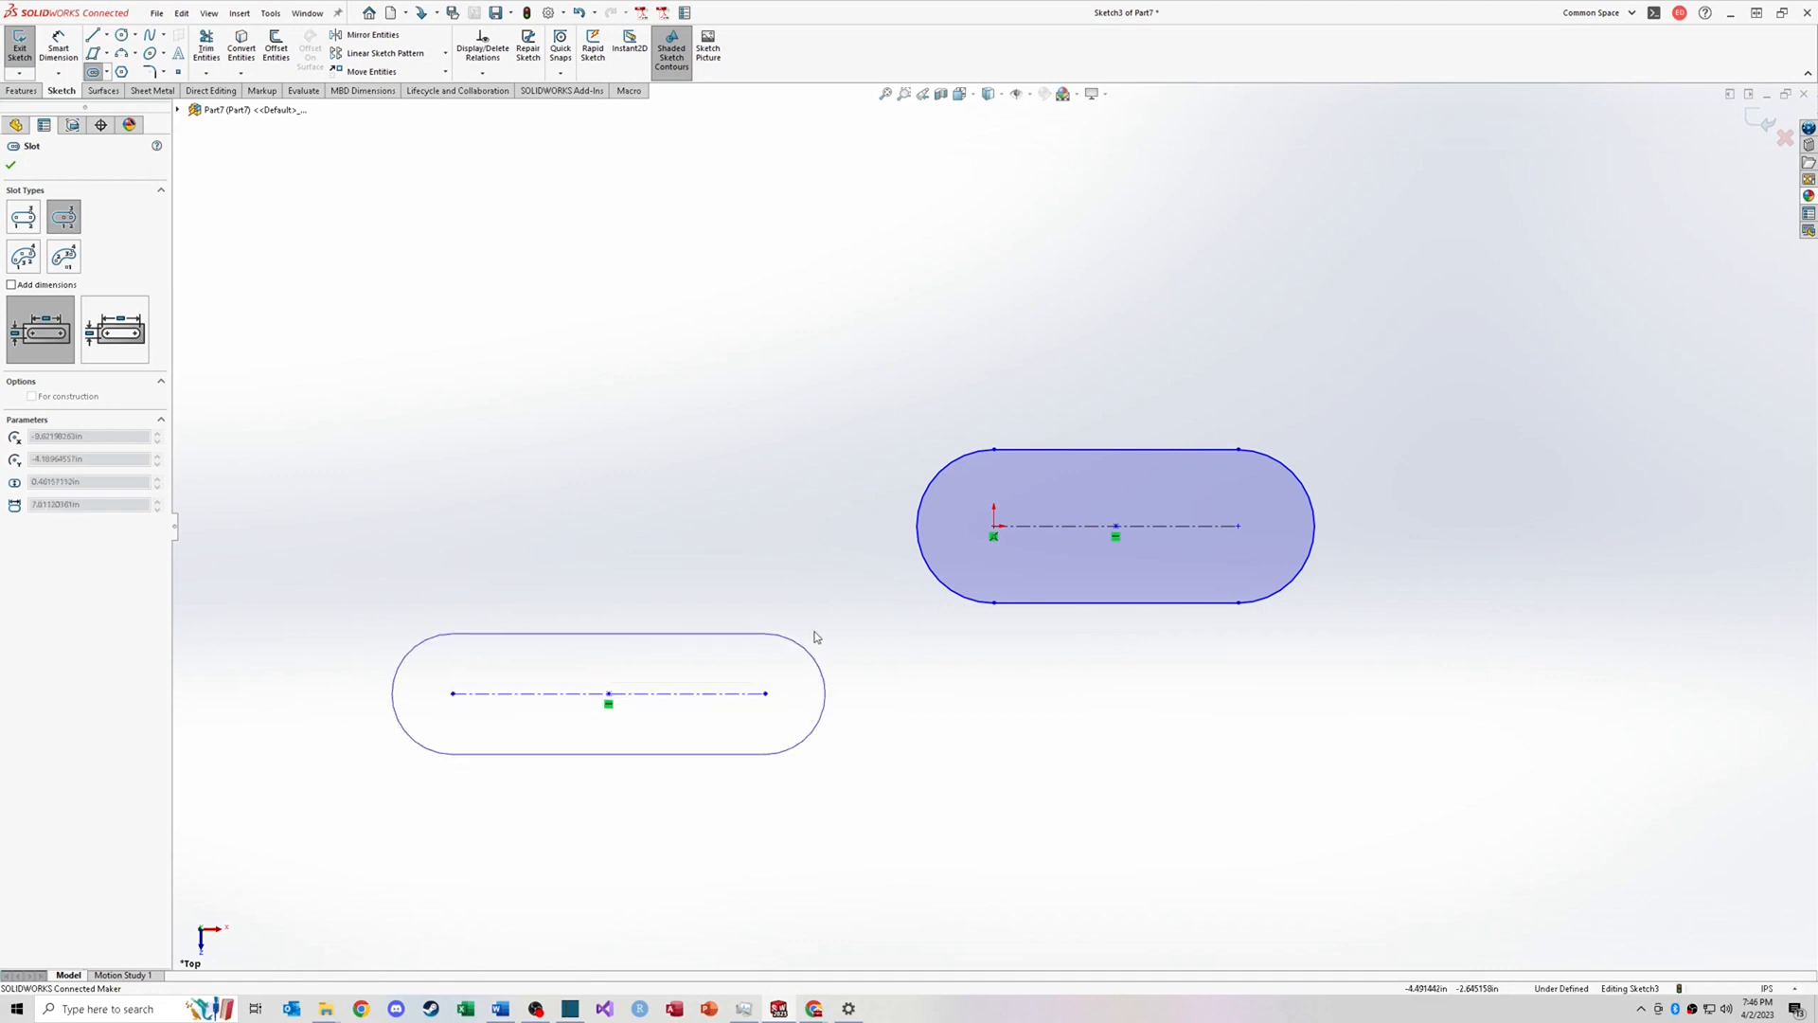
{"action": "left_click", "coordinate": [814, 757]}
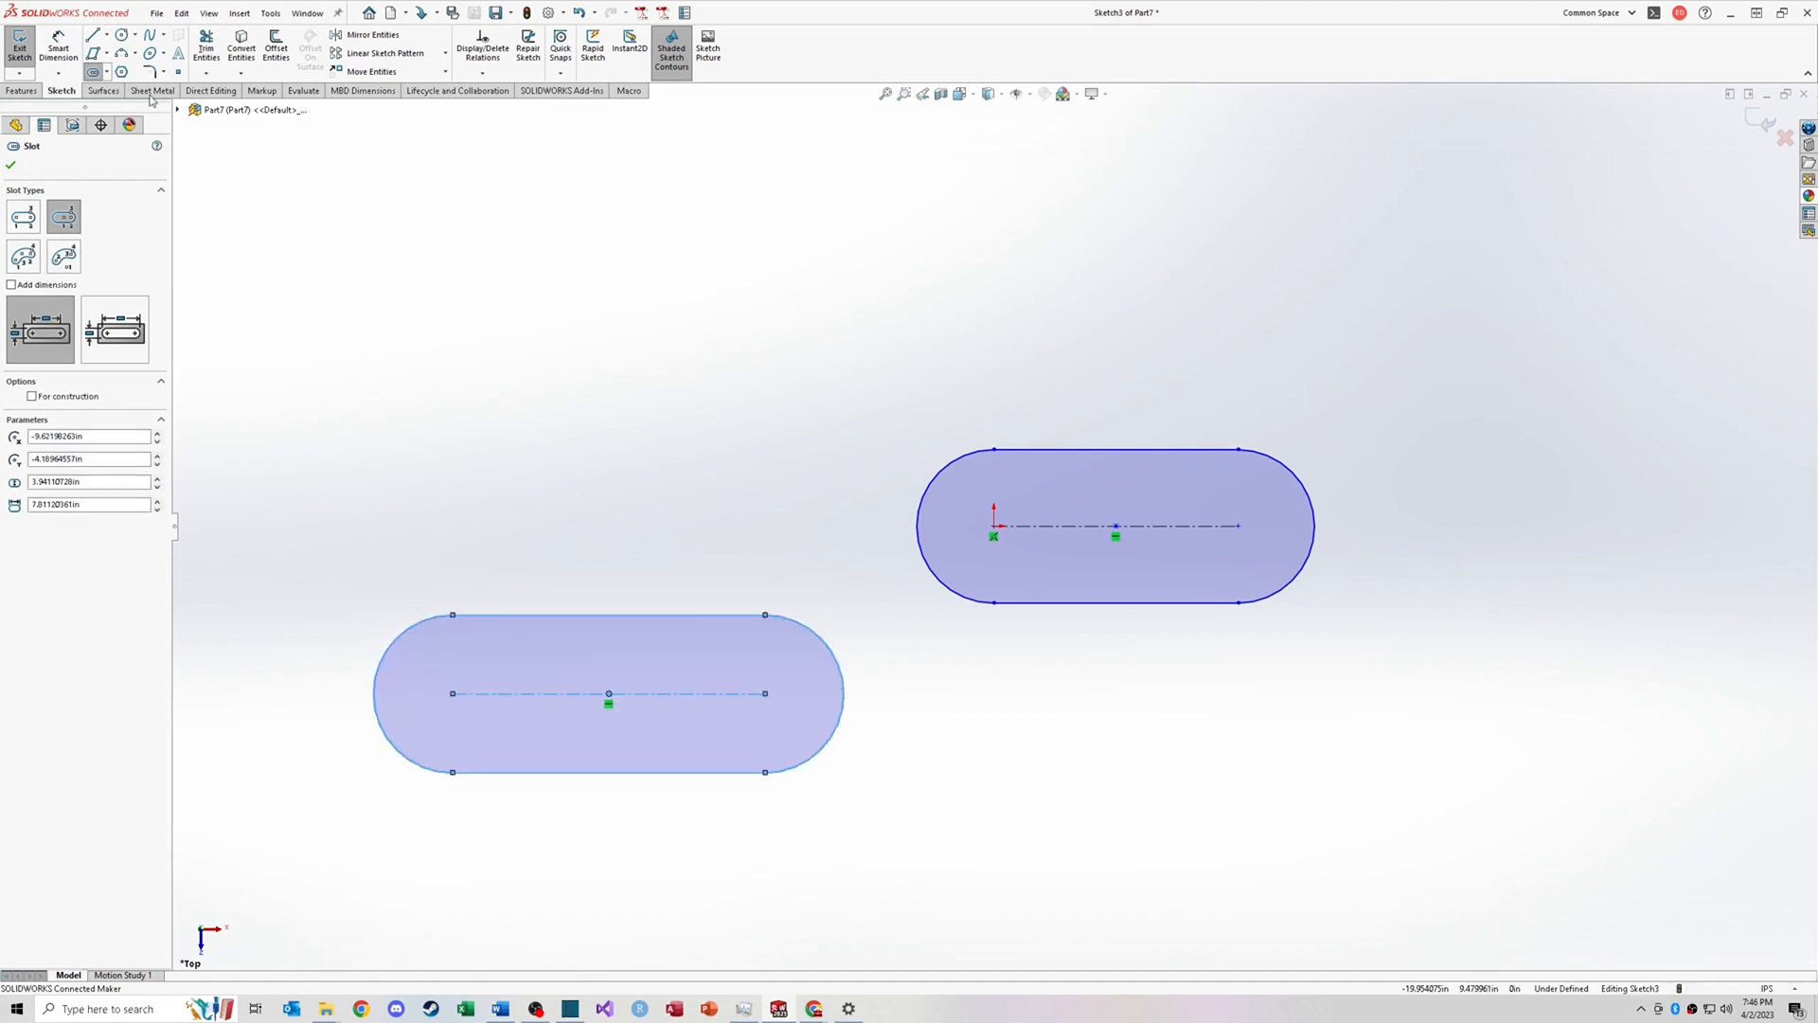
Step: Sketch a 3 Point Arc Slot curving over the upper-left area of the sketch
{"action": "left_click", "coordinate": [107, 72]}
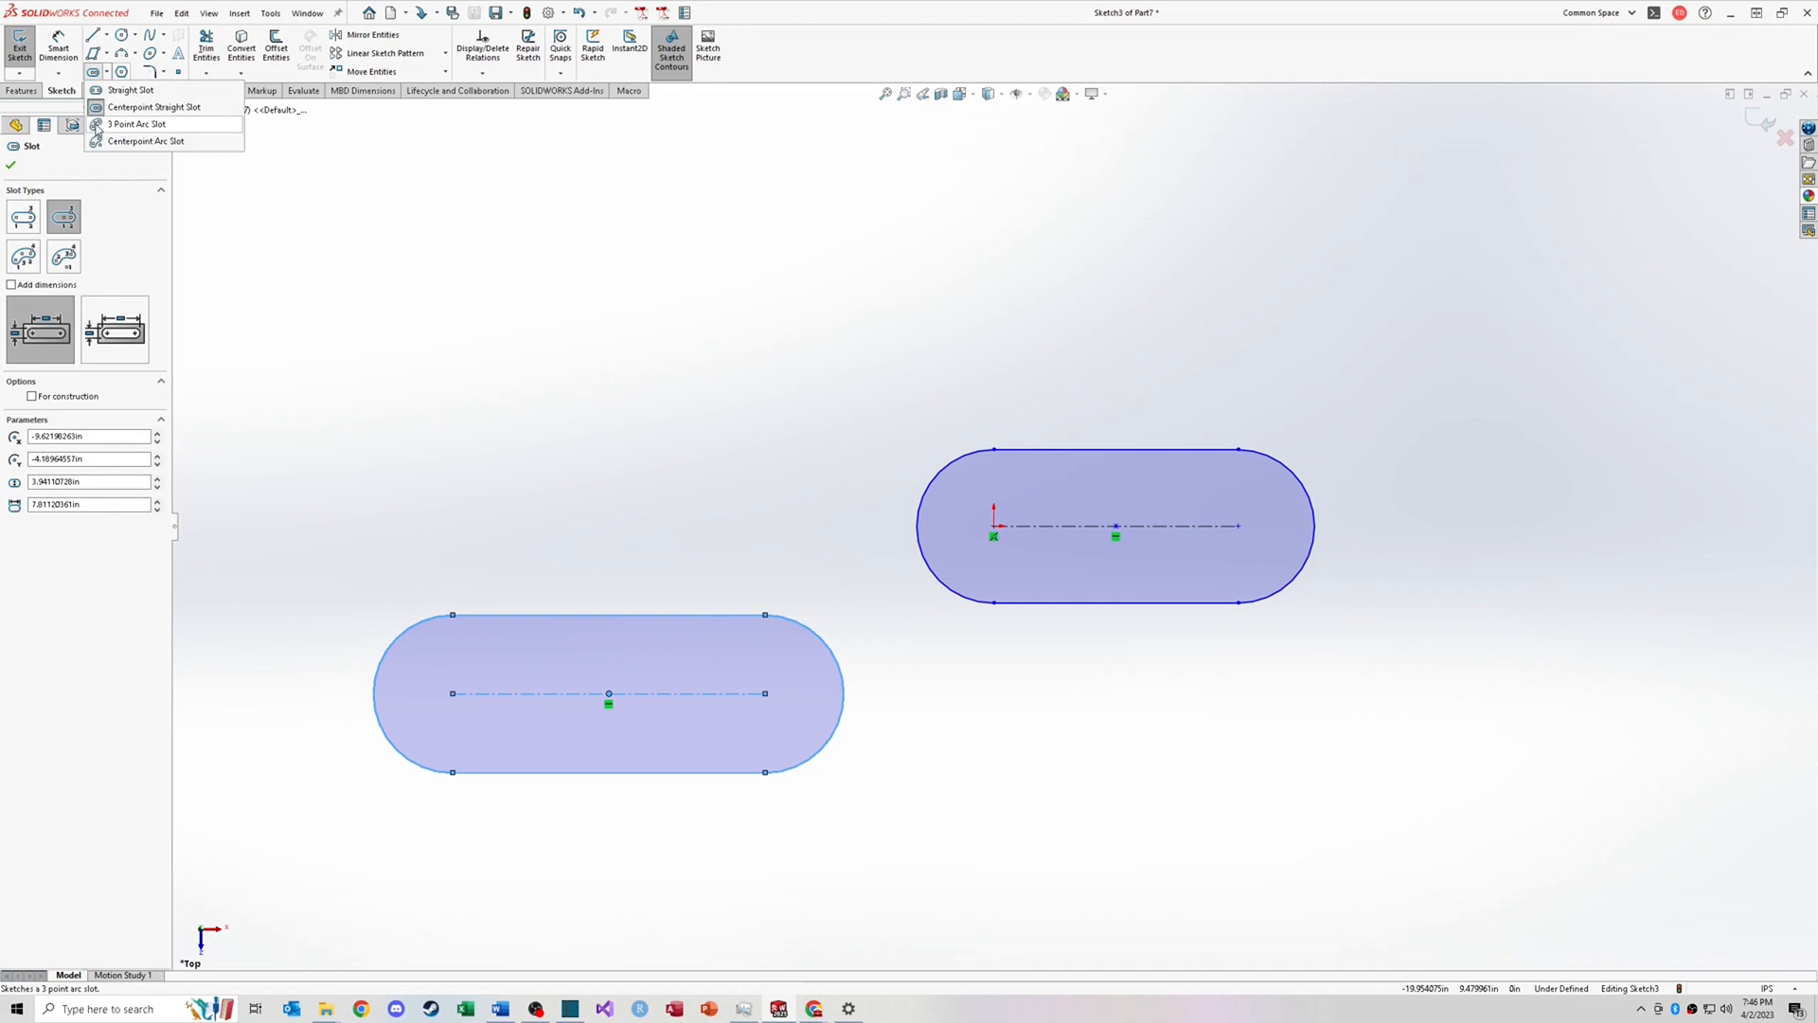
{"action": "left_click", "coordinate": [133, 124]}
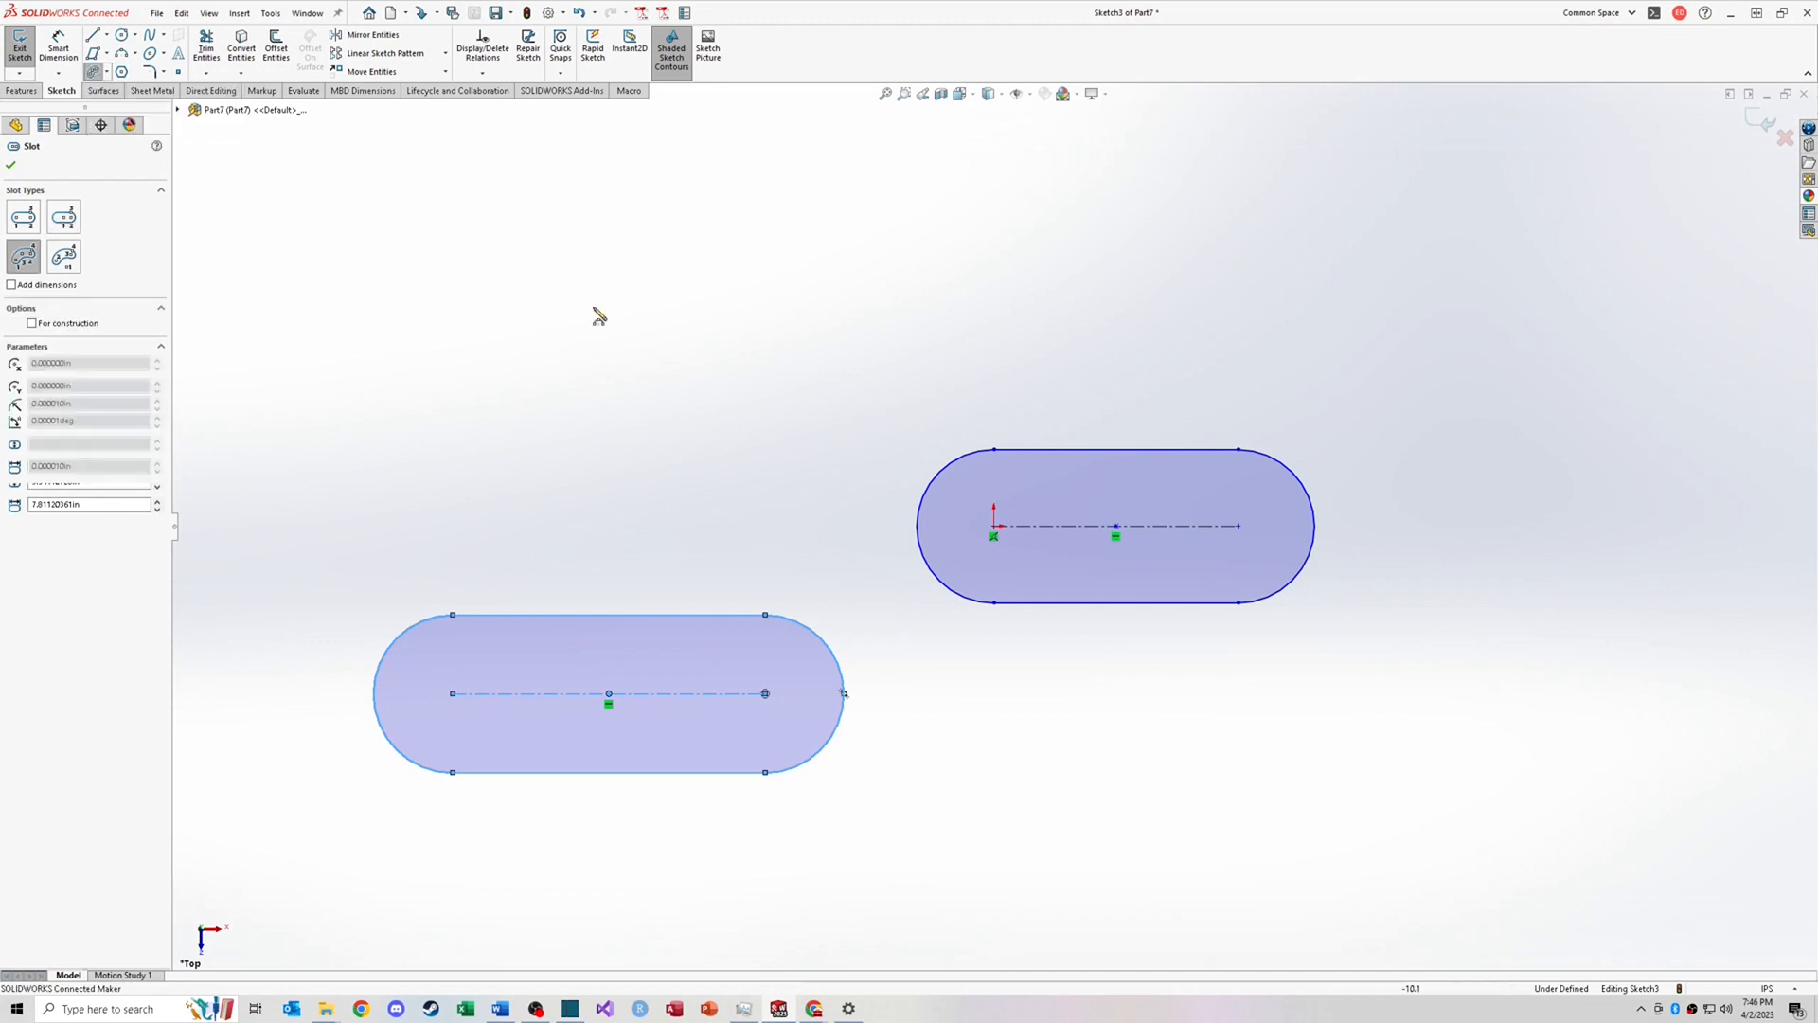
{"action": "left_click", "coordinate": [505, 385]}
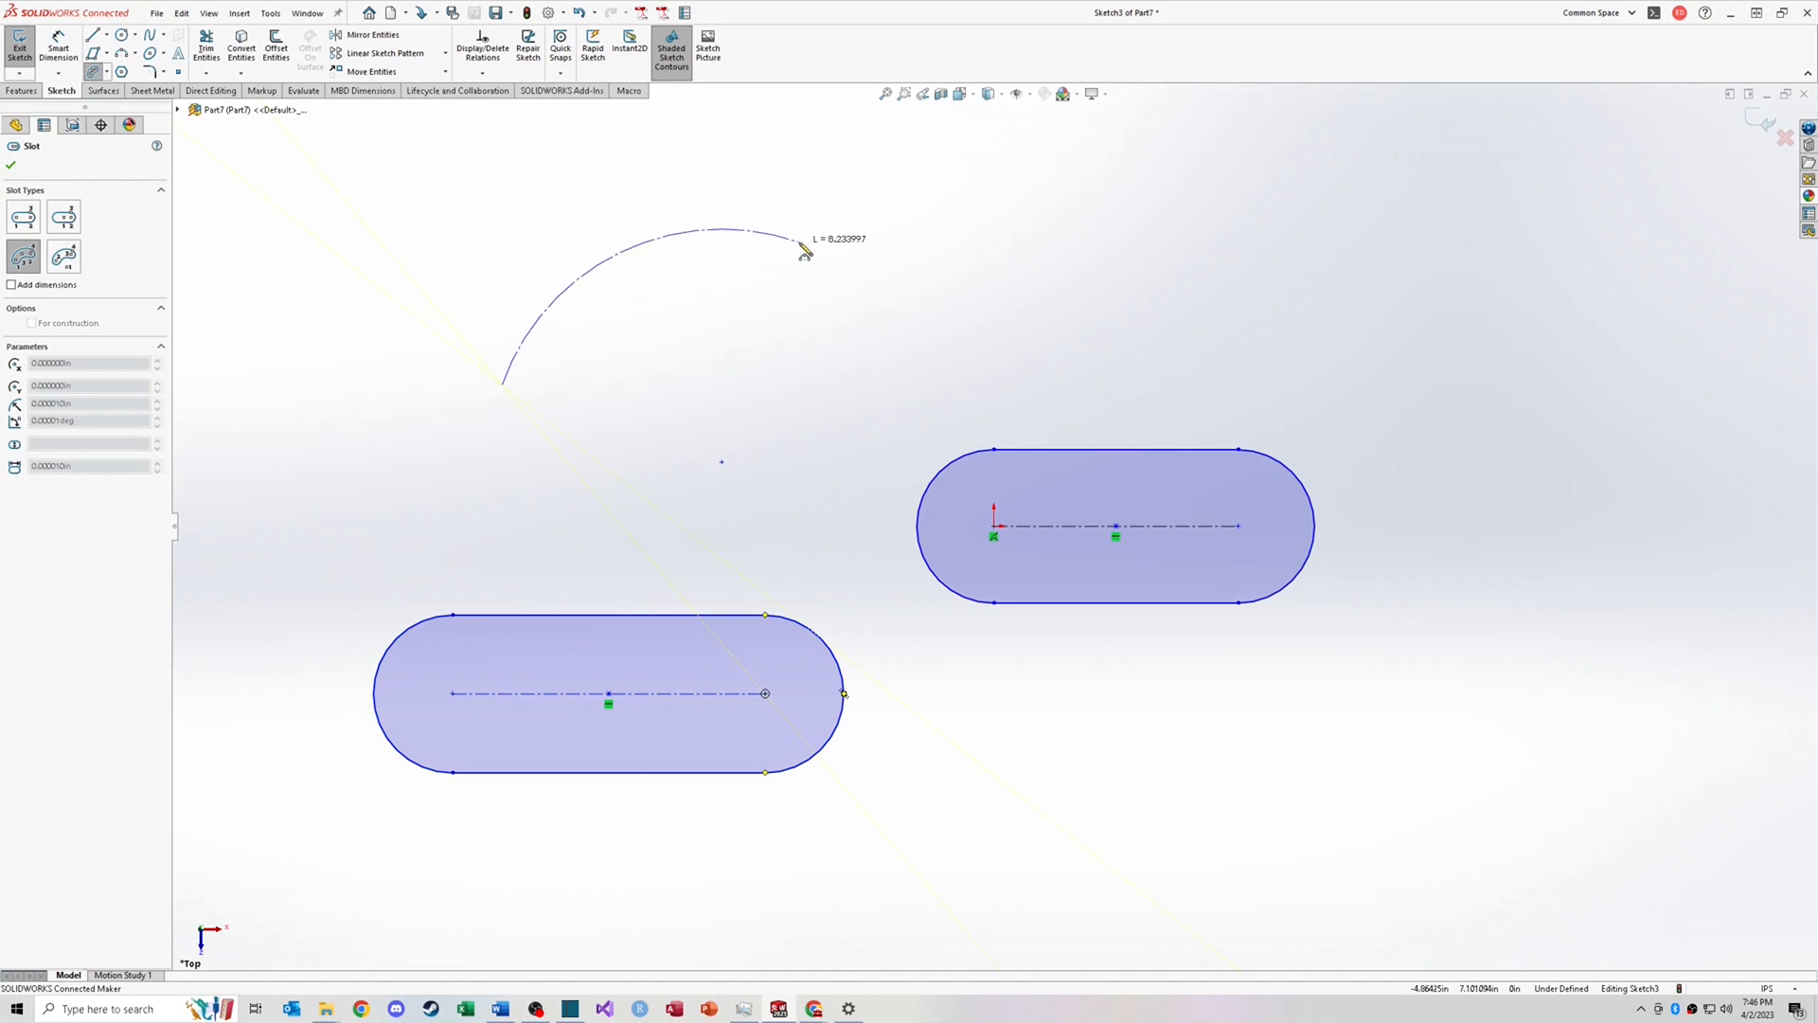
{"action": "left_click", "coordinate": [829, 243]}
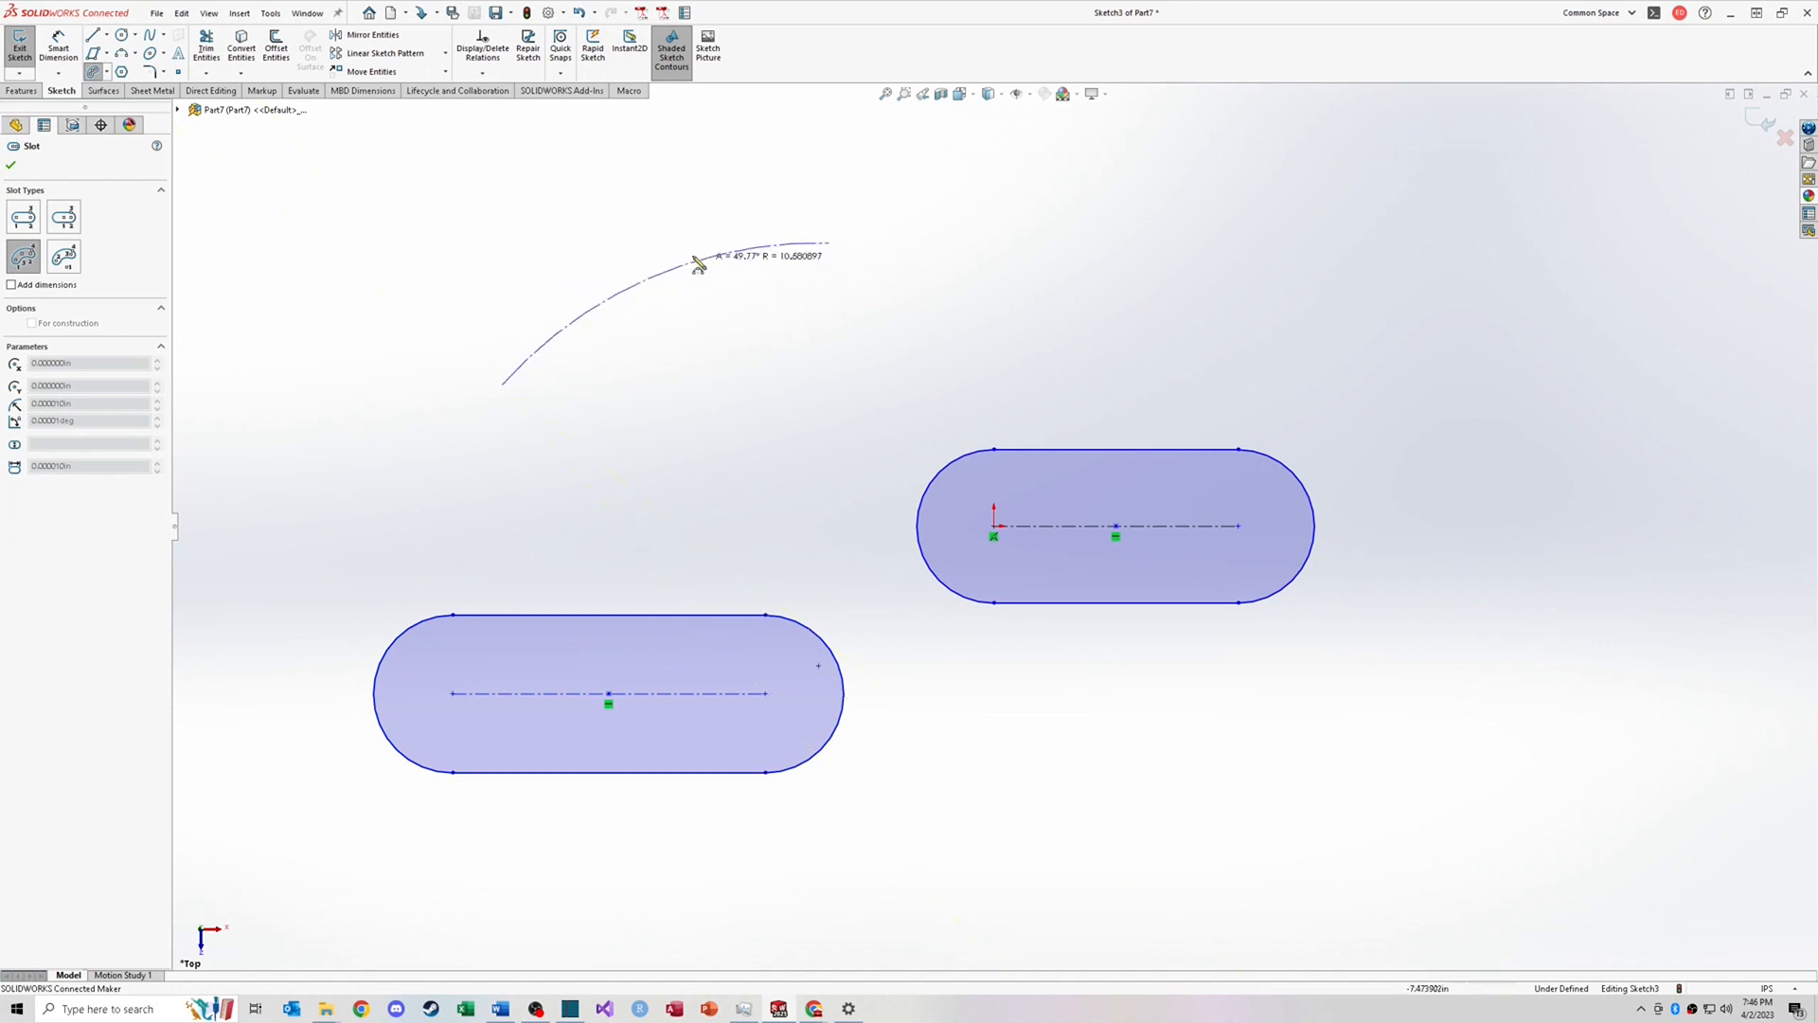
{"action": "left_click", "coordinate": [636, 247]}
{"action": "left_click", "coordinate": [680, 327]}
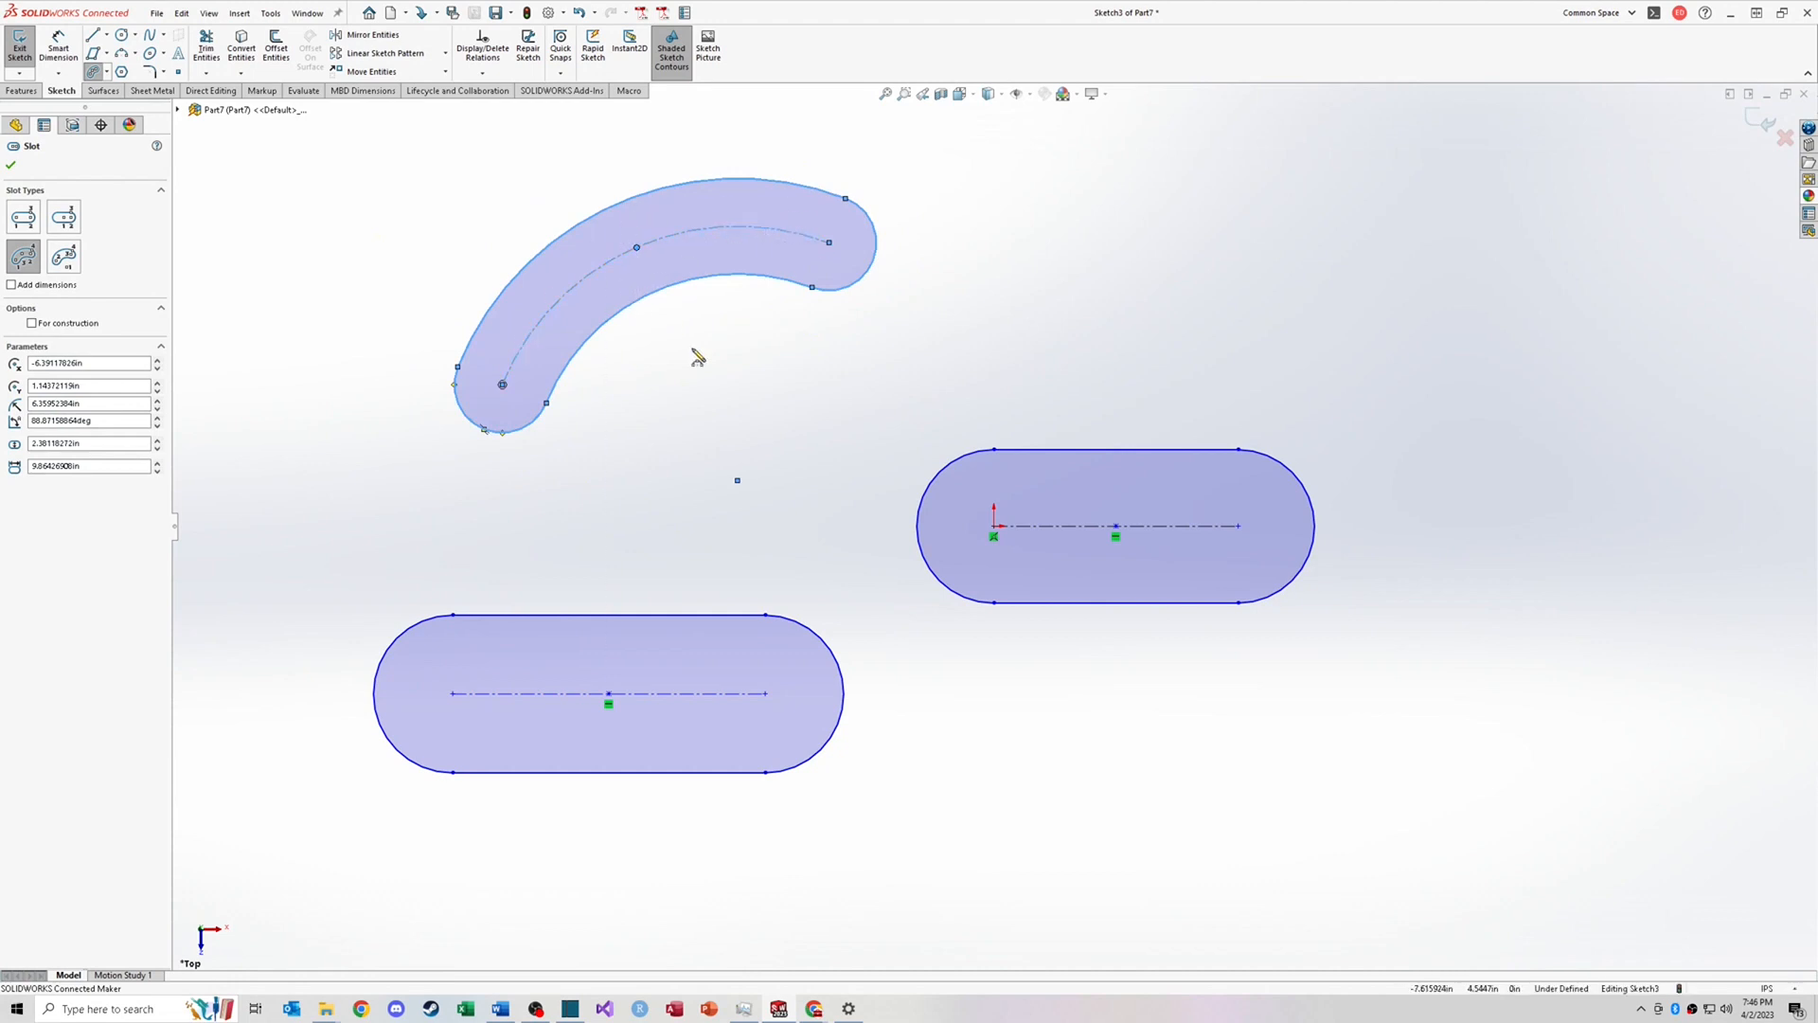
Step: Sketch a Centerpoint Arc Slot in the upper-right area above the first slot
{"action": "left_click", "coordinate": [107, 72]}
{"action": "left_click", "coordinate": [130, 142]}
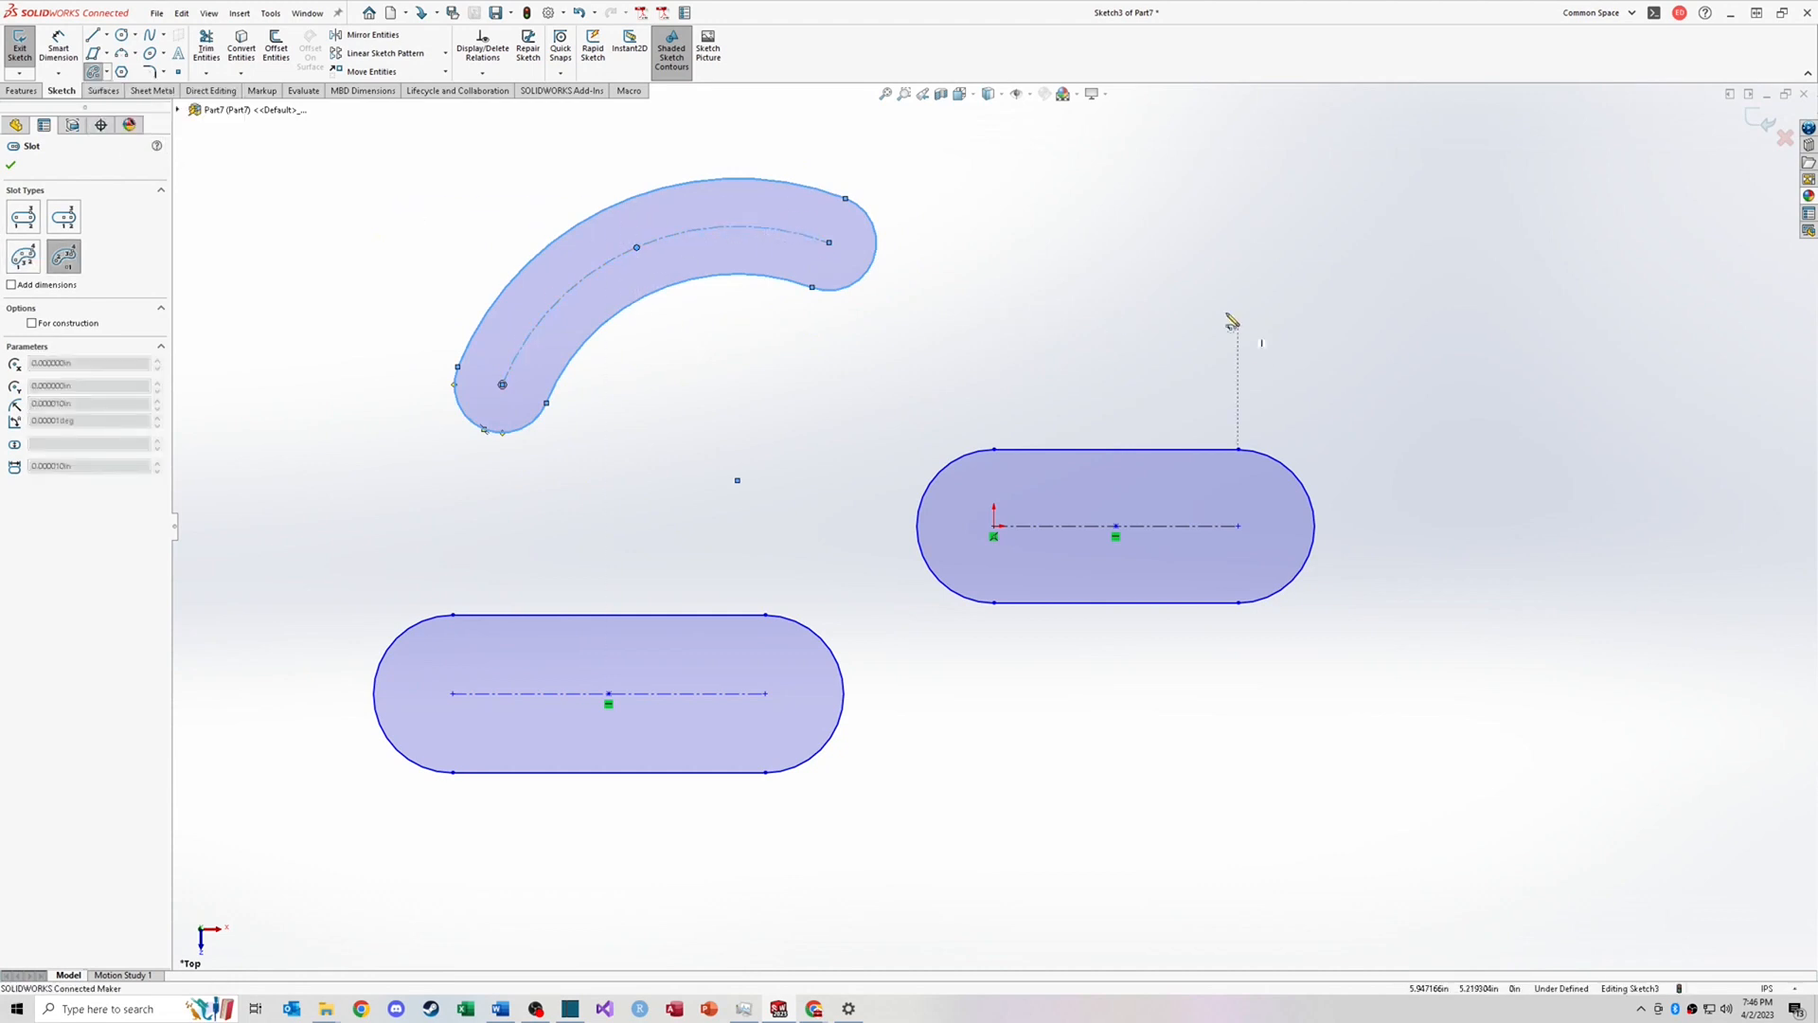
{"action": "left_click", "coordinate": [1148, 323]}
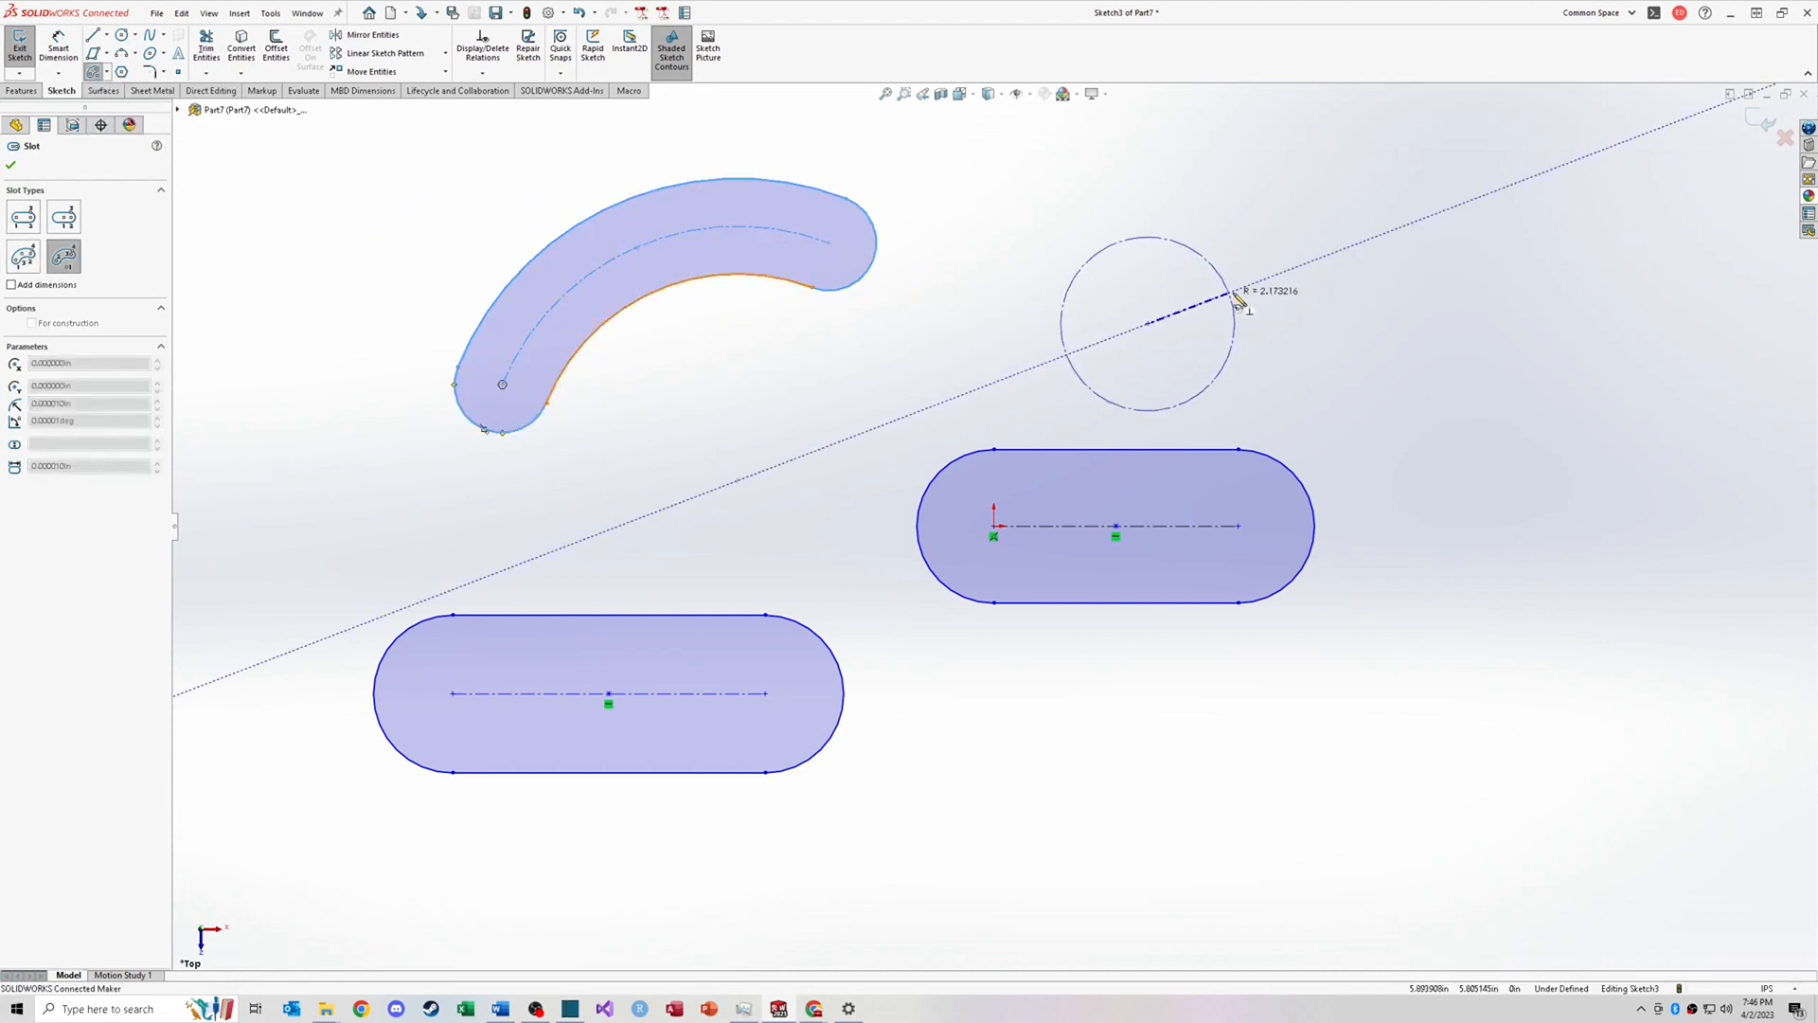
{"action": "left_click", "coordinate": [1326, 310]}
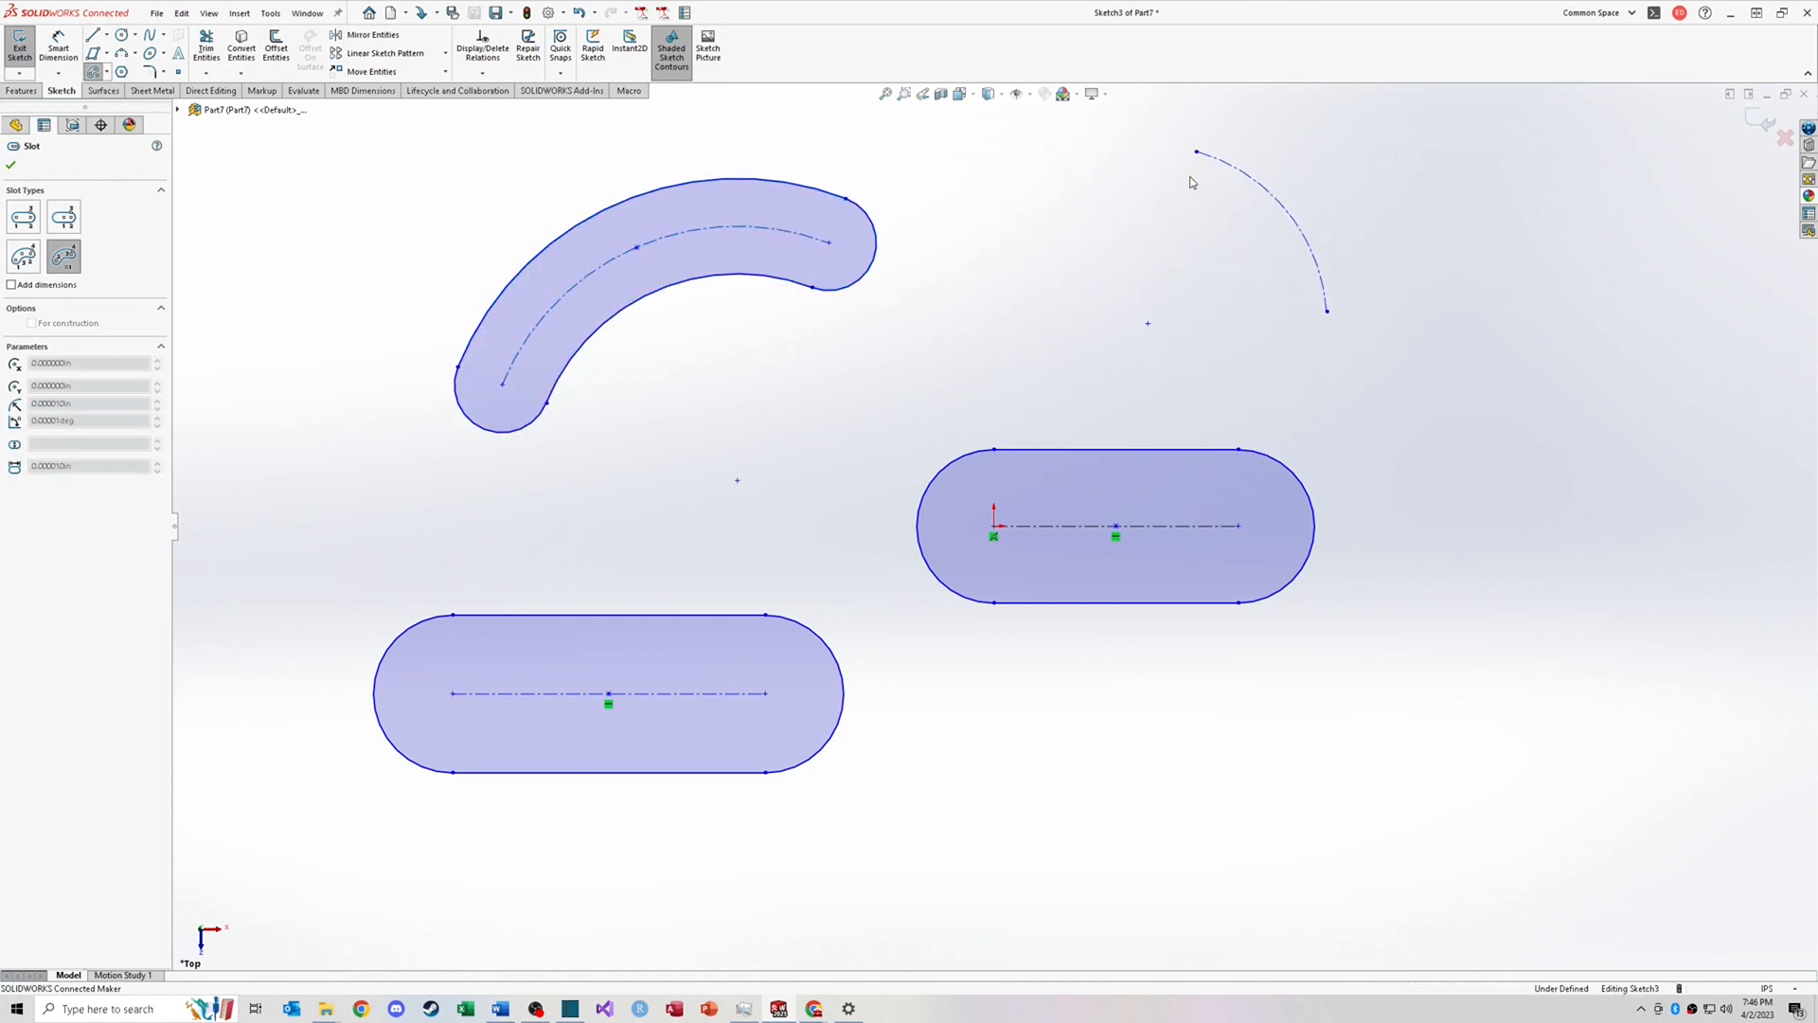
{"action": "left_click", "coordinate": [1191, 182]}
{"action": "left_click", "coordinate": [1368, 251]}
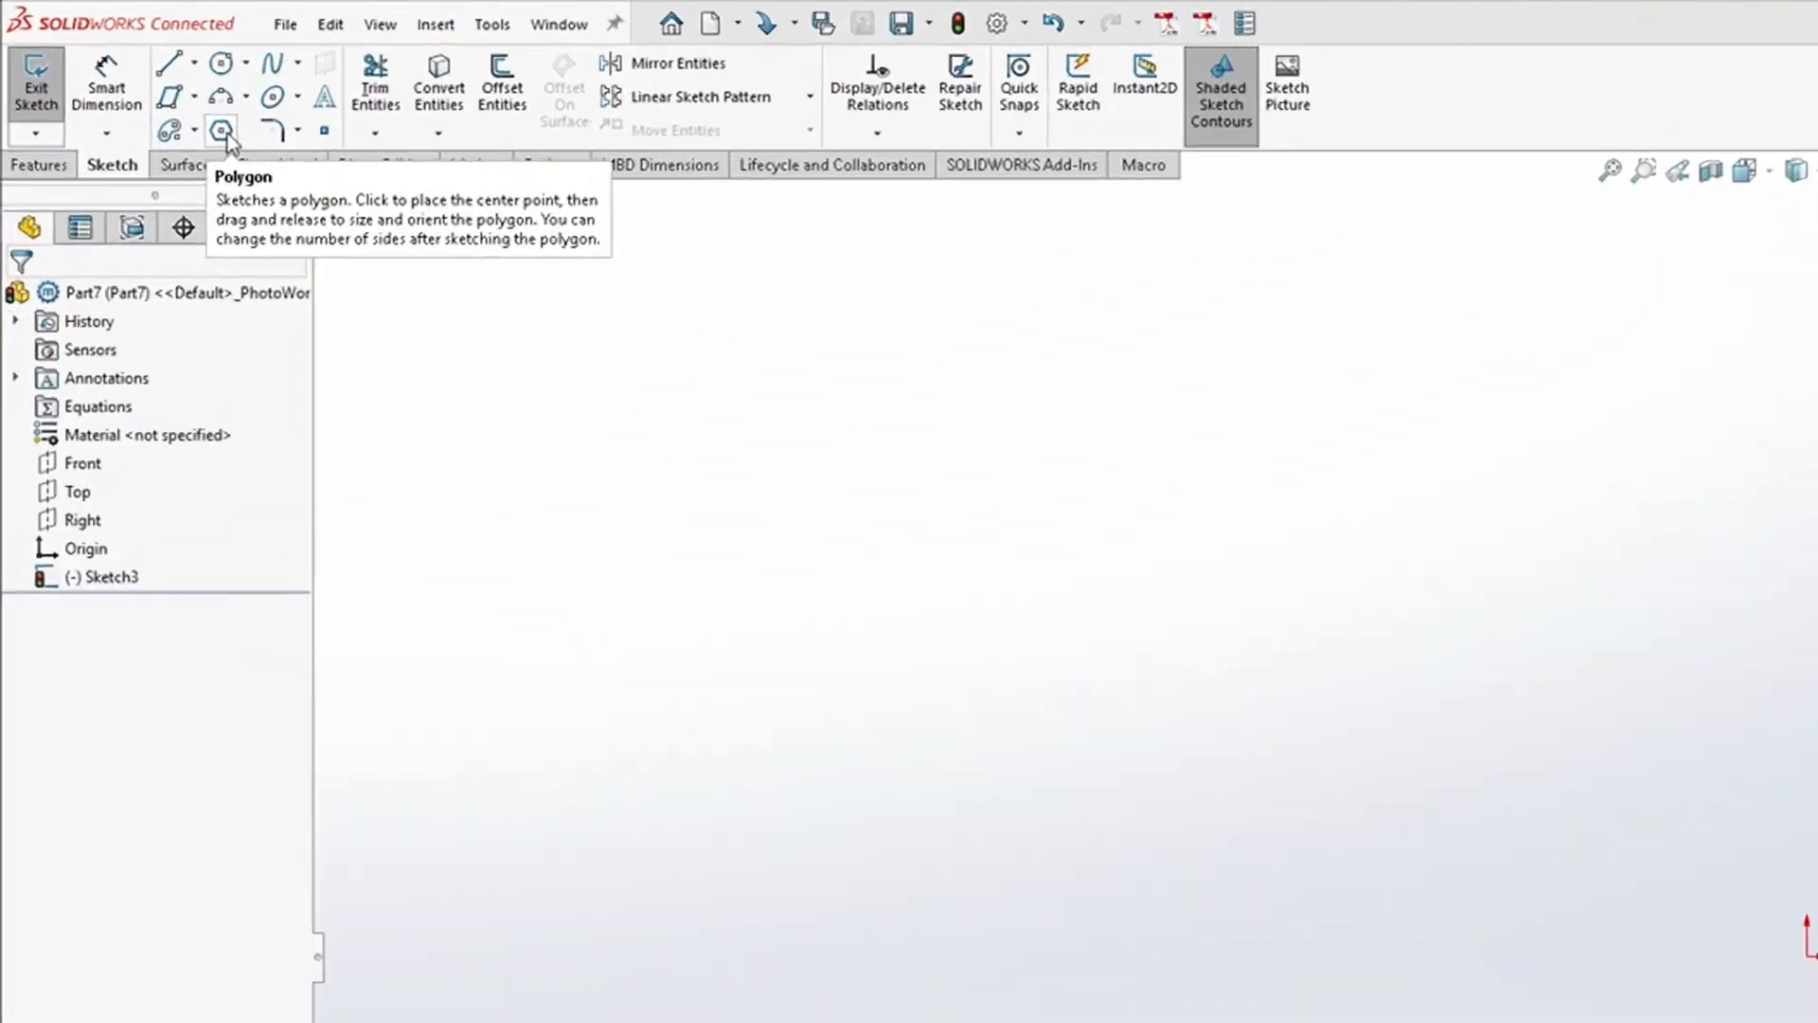
Step: Sketch a six-sided polygon centered on the origin and switch it to a circumscribed circle
{"action": "left_click", "coordinate": [121, 72]}
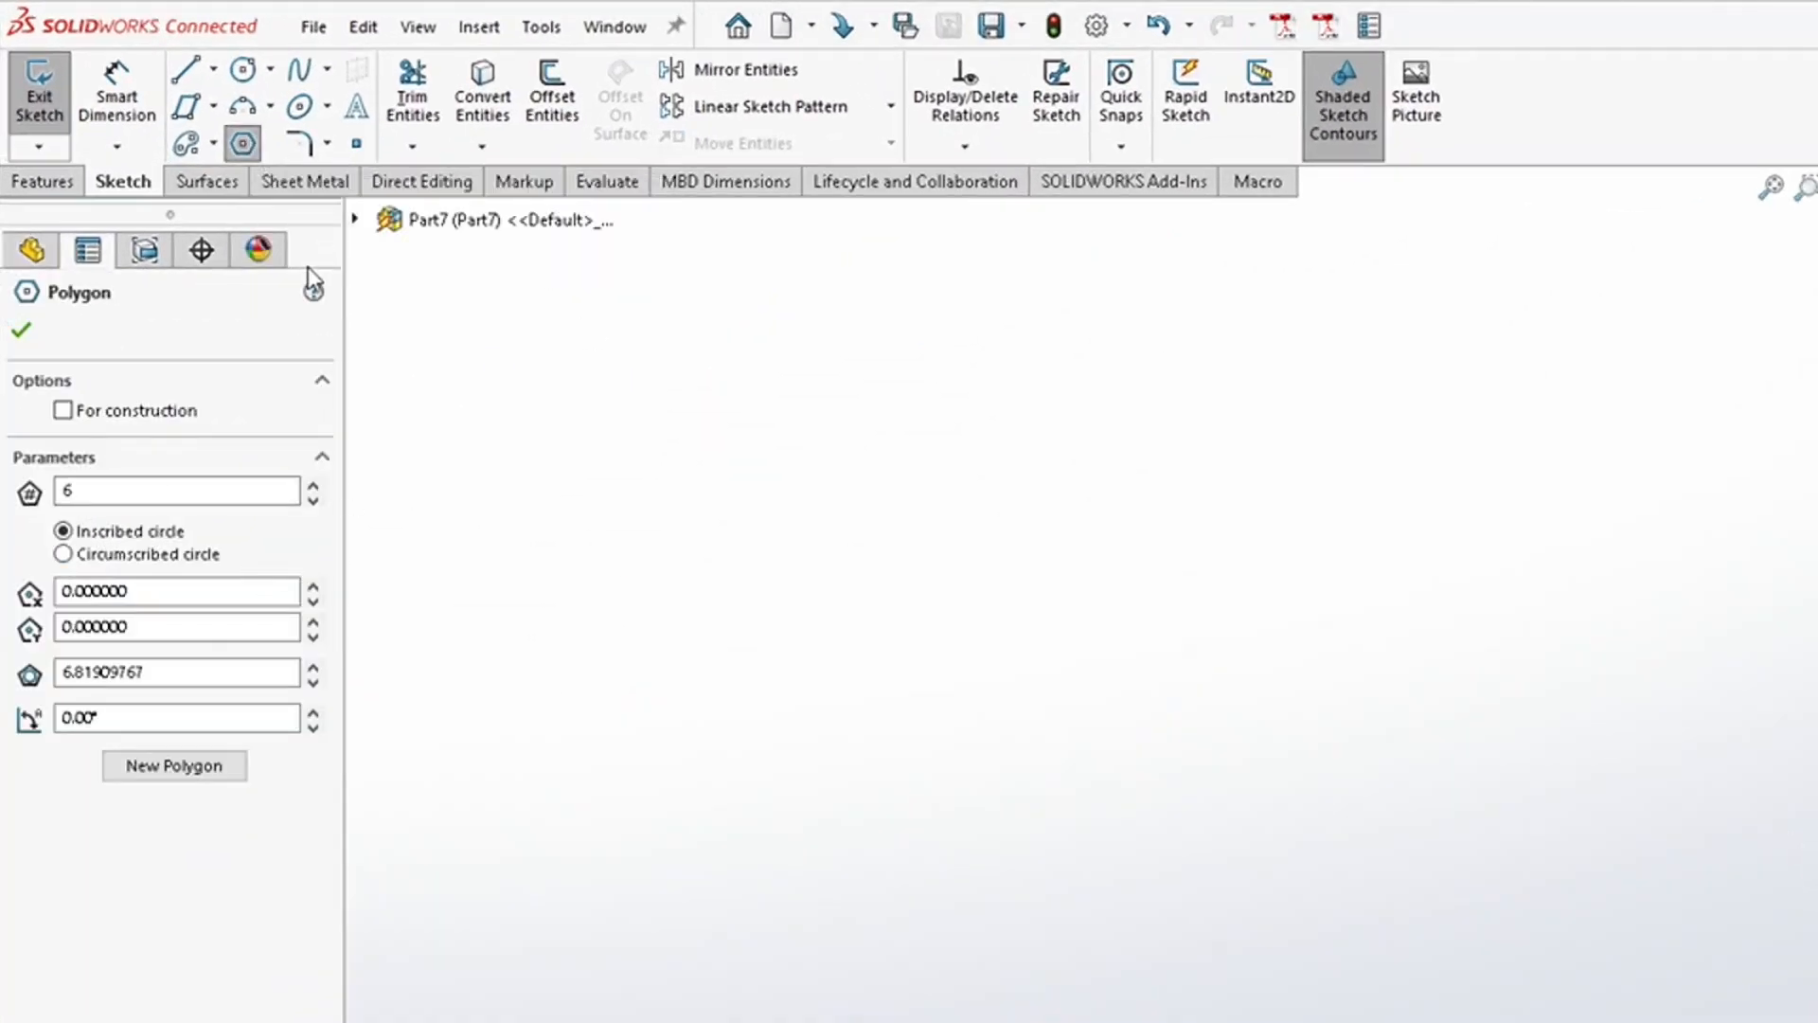
{"action": "double_click", "coordinate": [132, 492]}
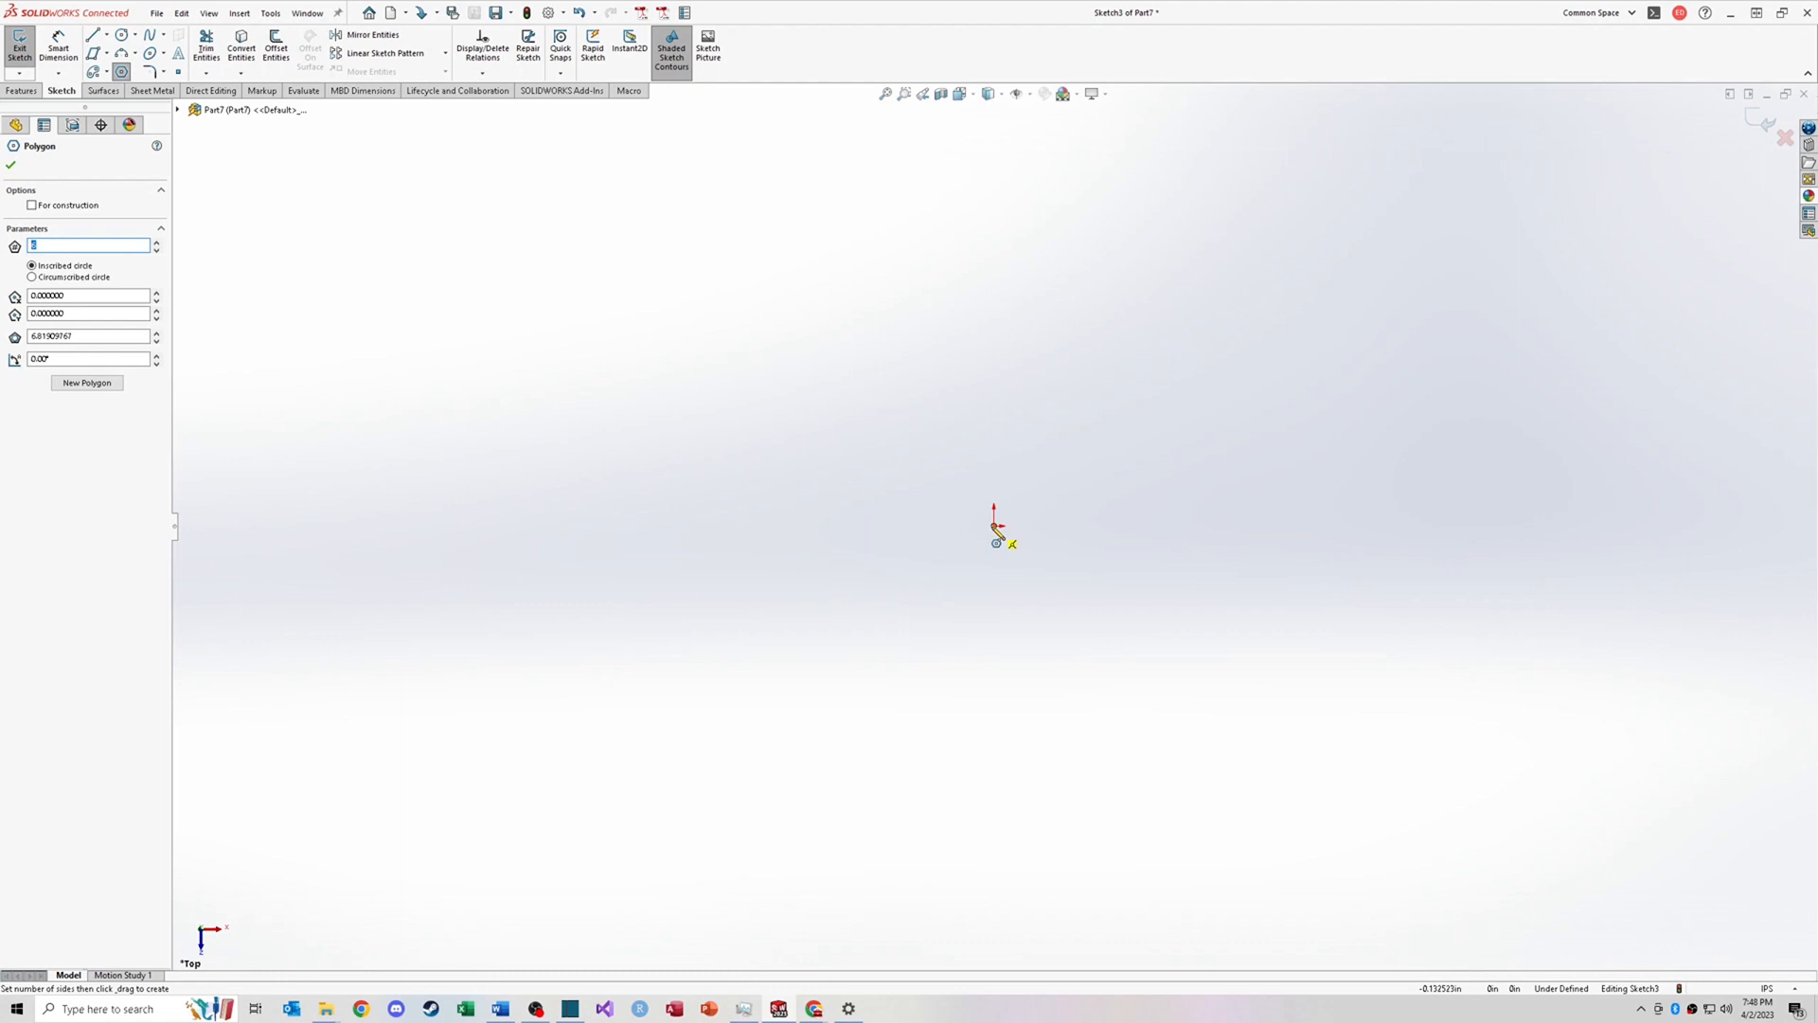
{"action": "left_click", "coordinate": [994, 526]}
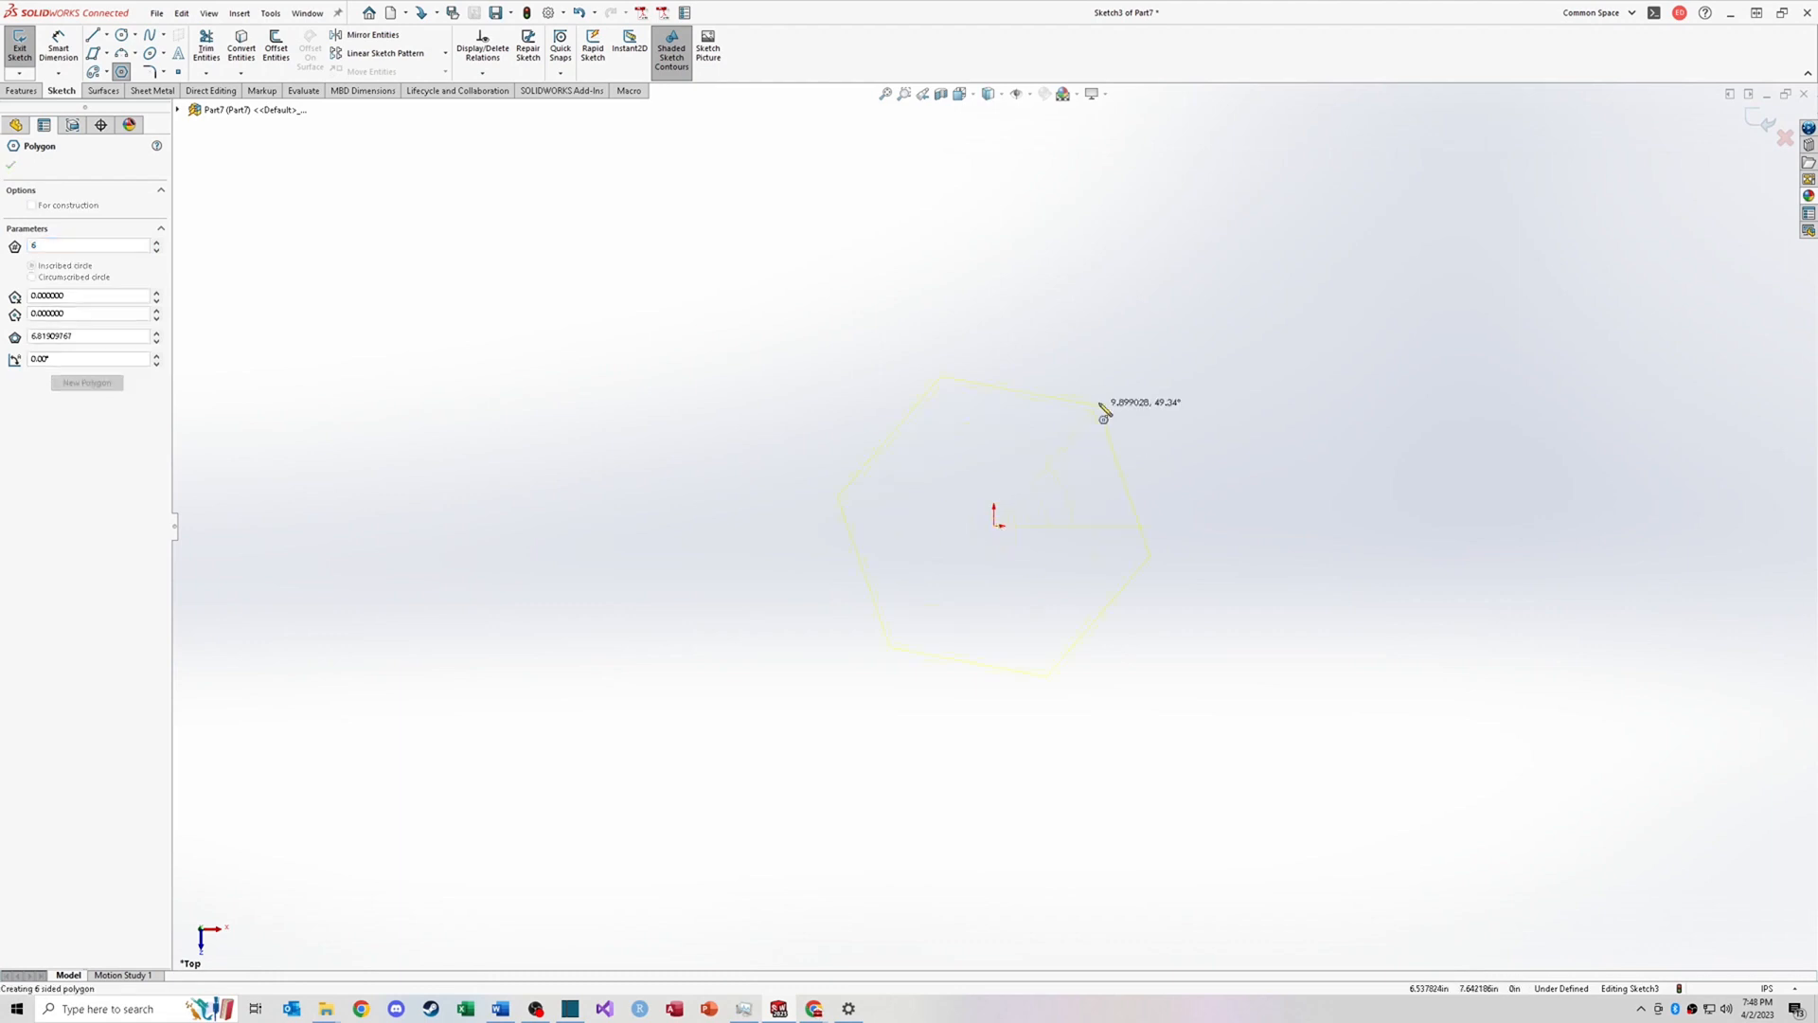
{"action": "left_click", "coordinate": [1110, 331]}
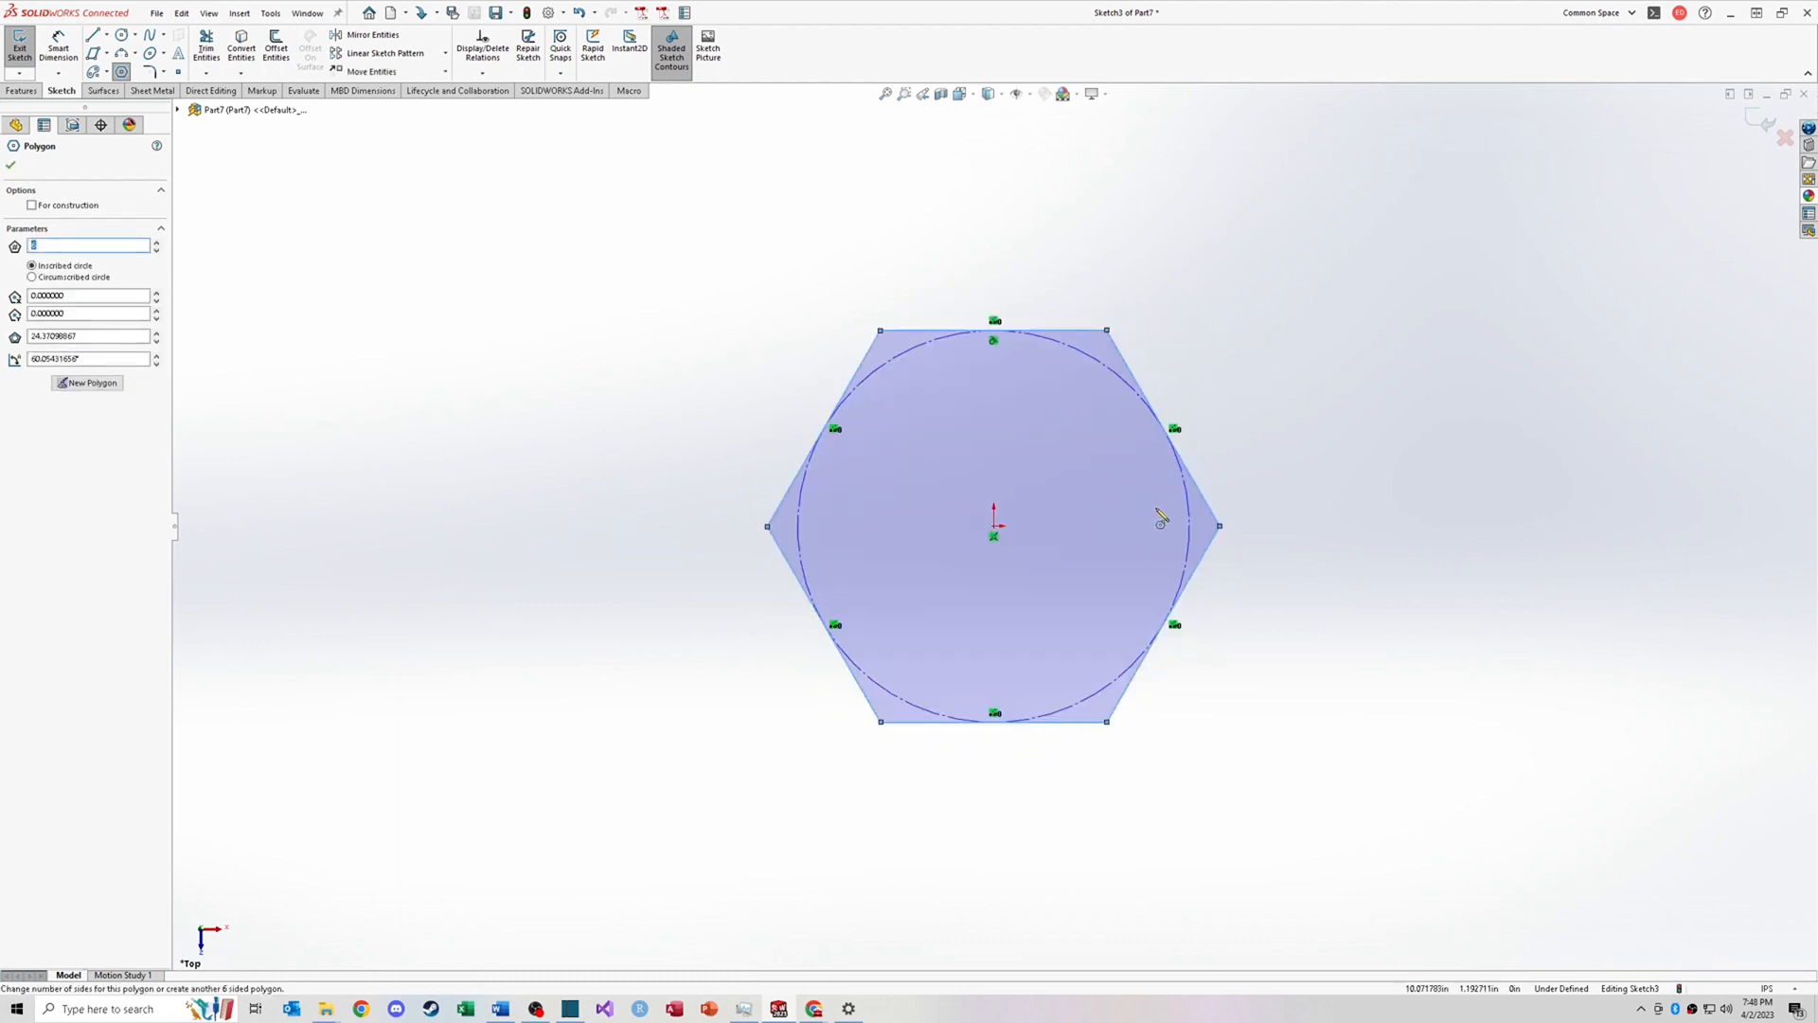
{"action": "left_click", "coordinate": [74, 278]}
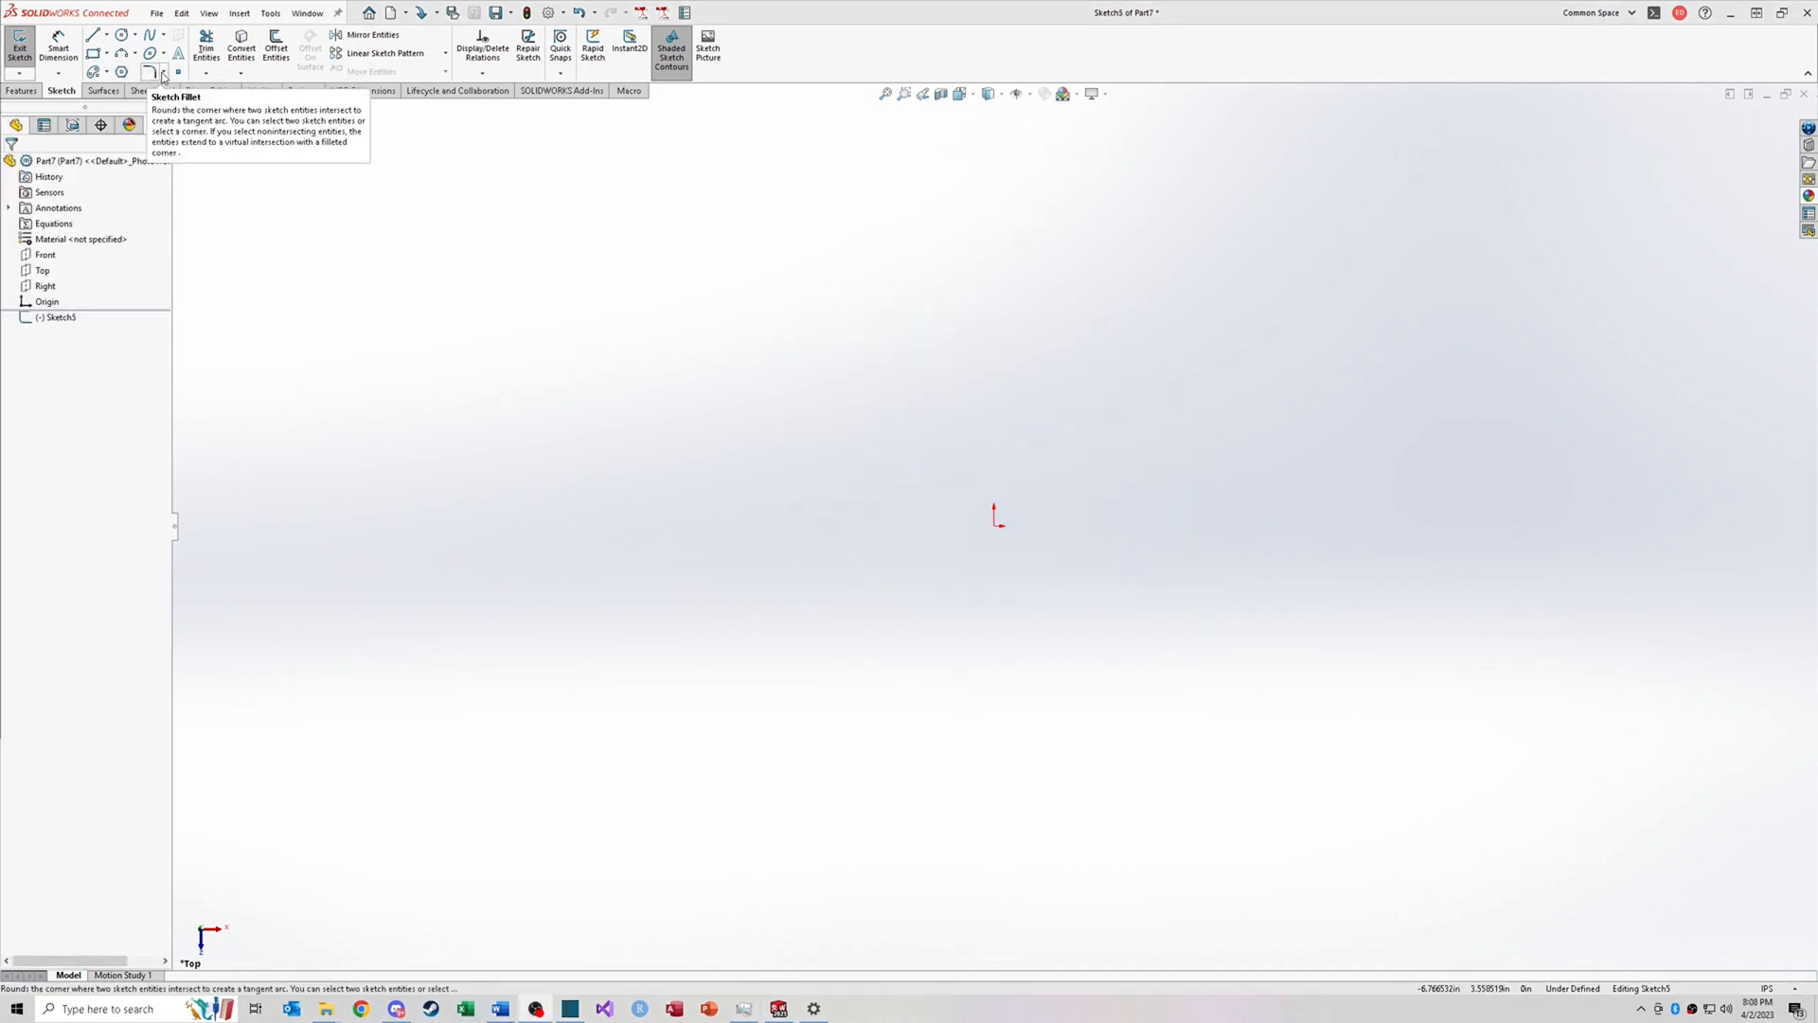
{"action": "left_click", "coordinate": [163, 74]}
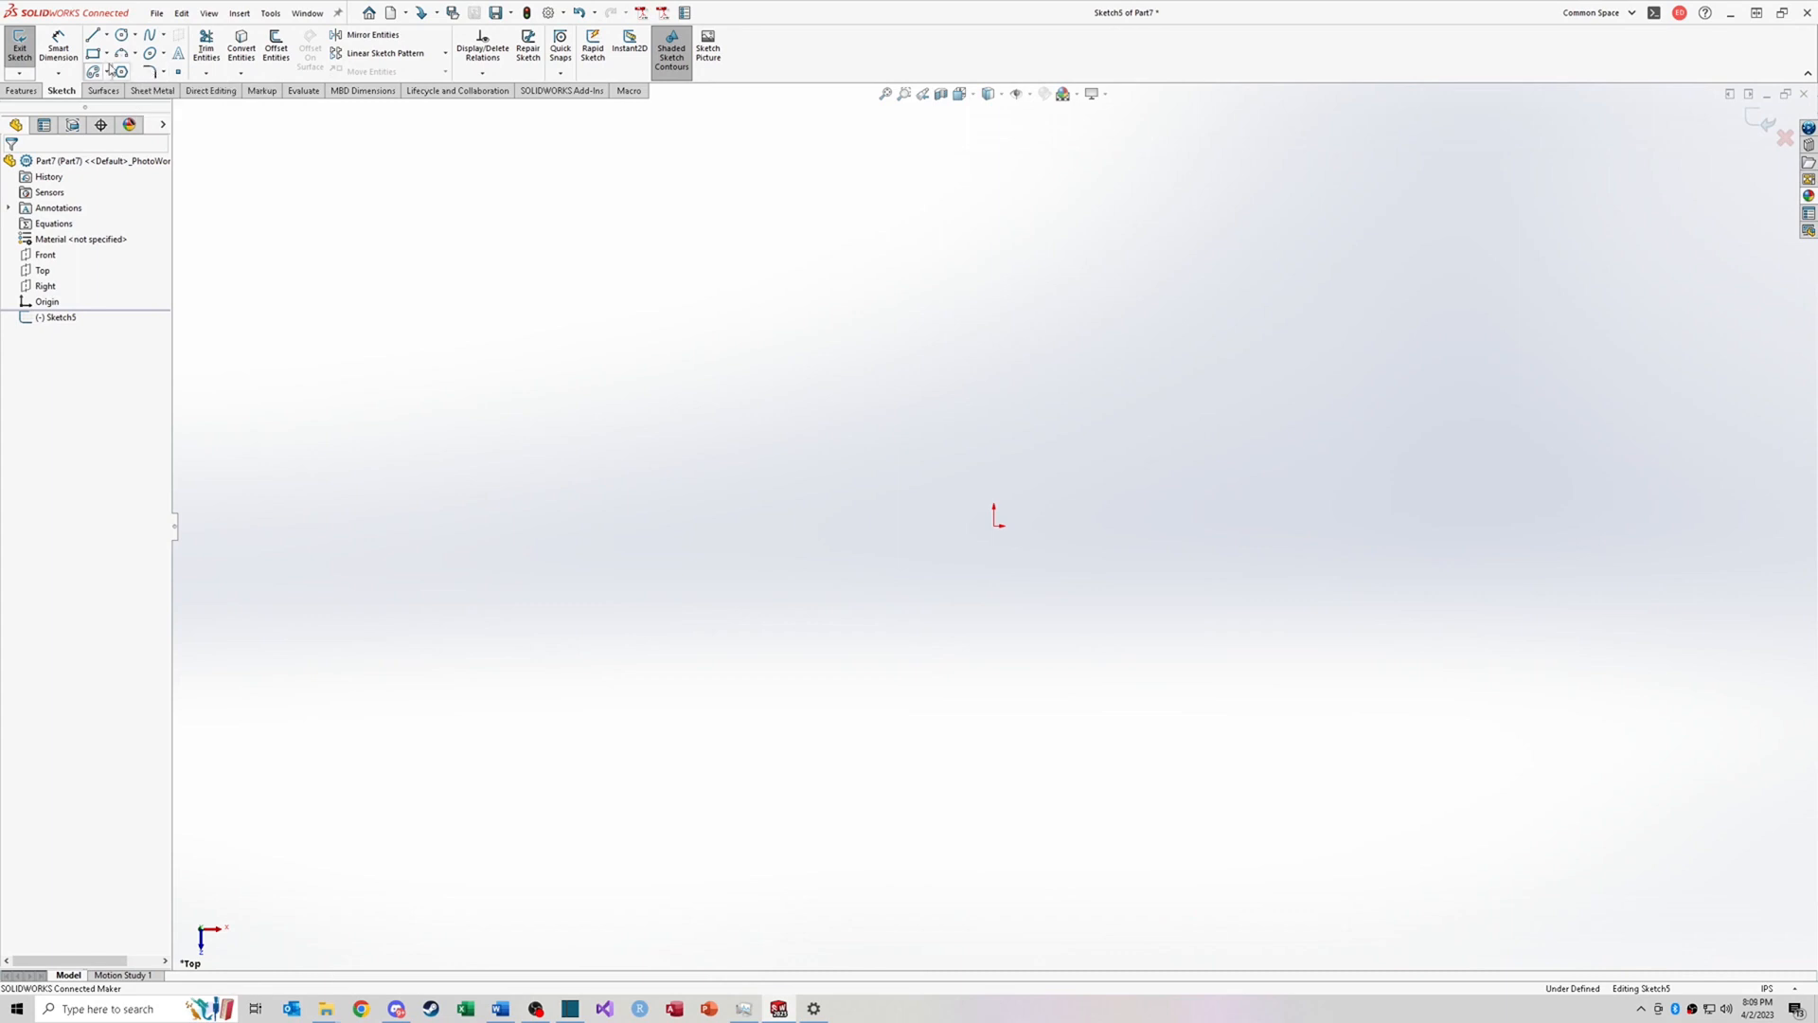
Step: Sketch a corner rectangle from the origin to a point up and to the right
{"action": "left_click", "coordinate": [135, 53]}
{"action": "left_click", "coordinate": [323, 175]}
{"action": "left_click", "coordinate": [92, 54]}
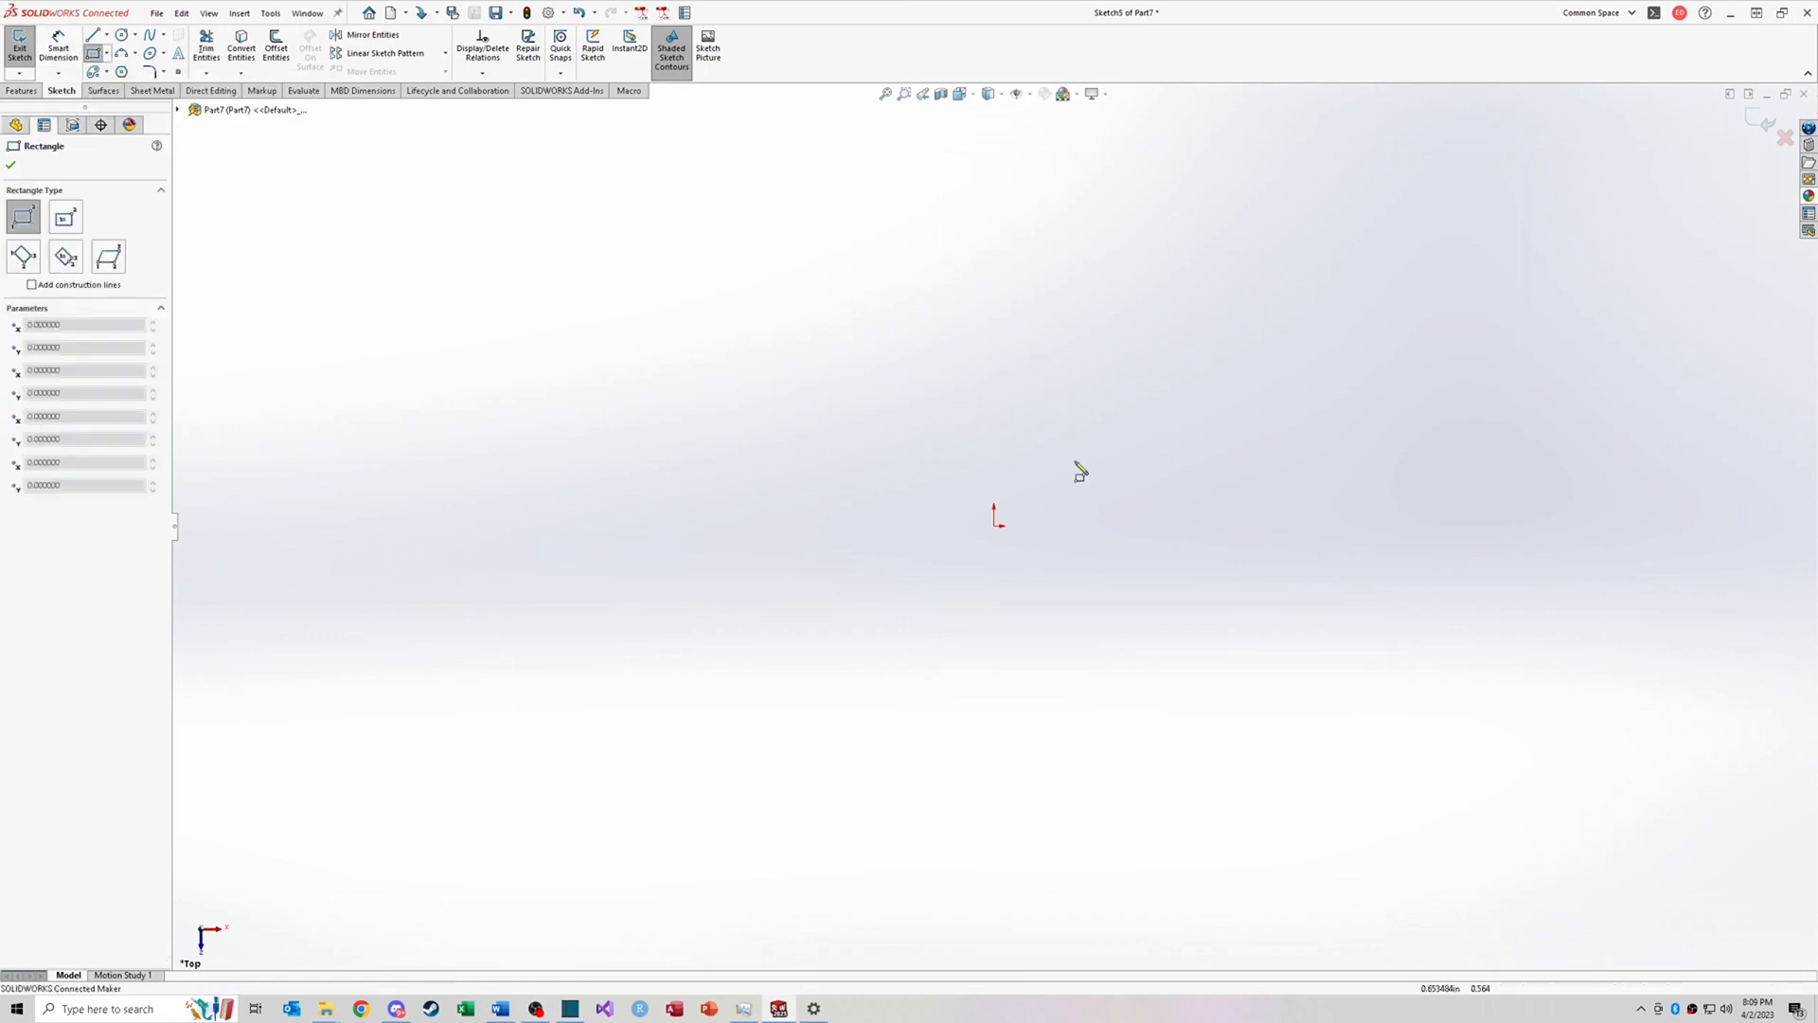
{"action": "left_click", "coordinate": [993, 526]}
{"action": "left_click", "coordinate": [1322, 330]}
{"action": "key", "text": "Escape"}
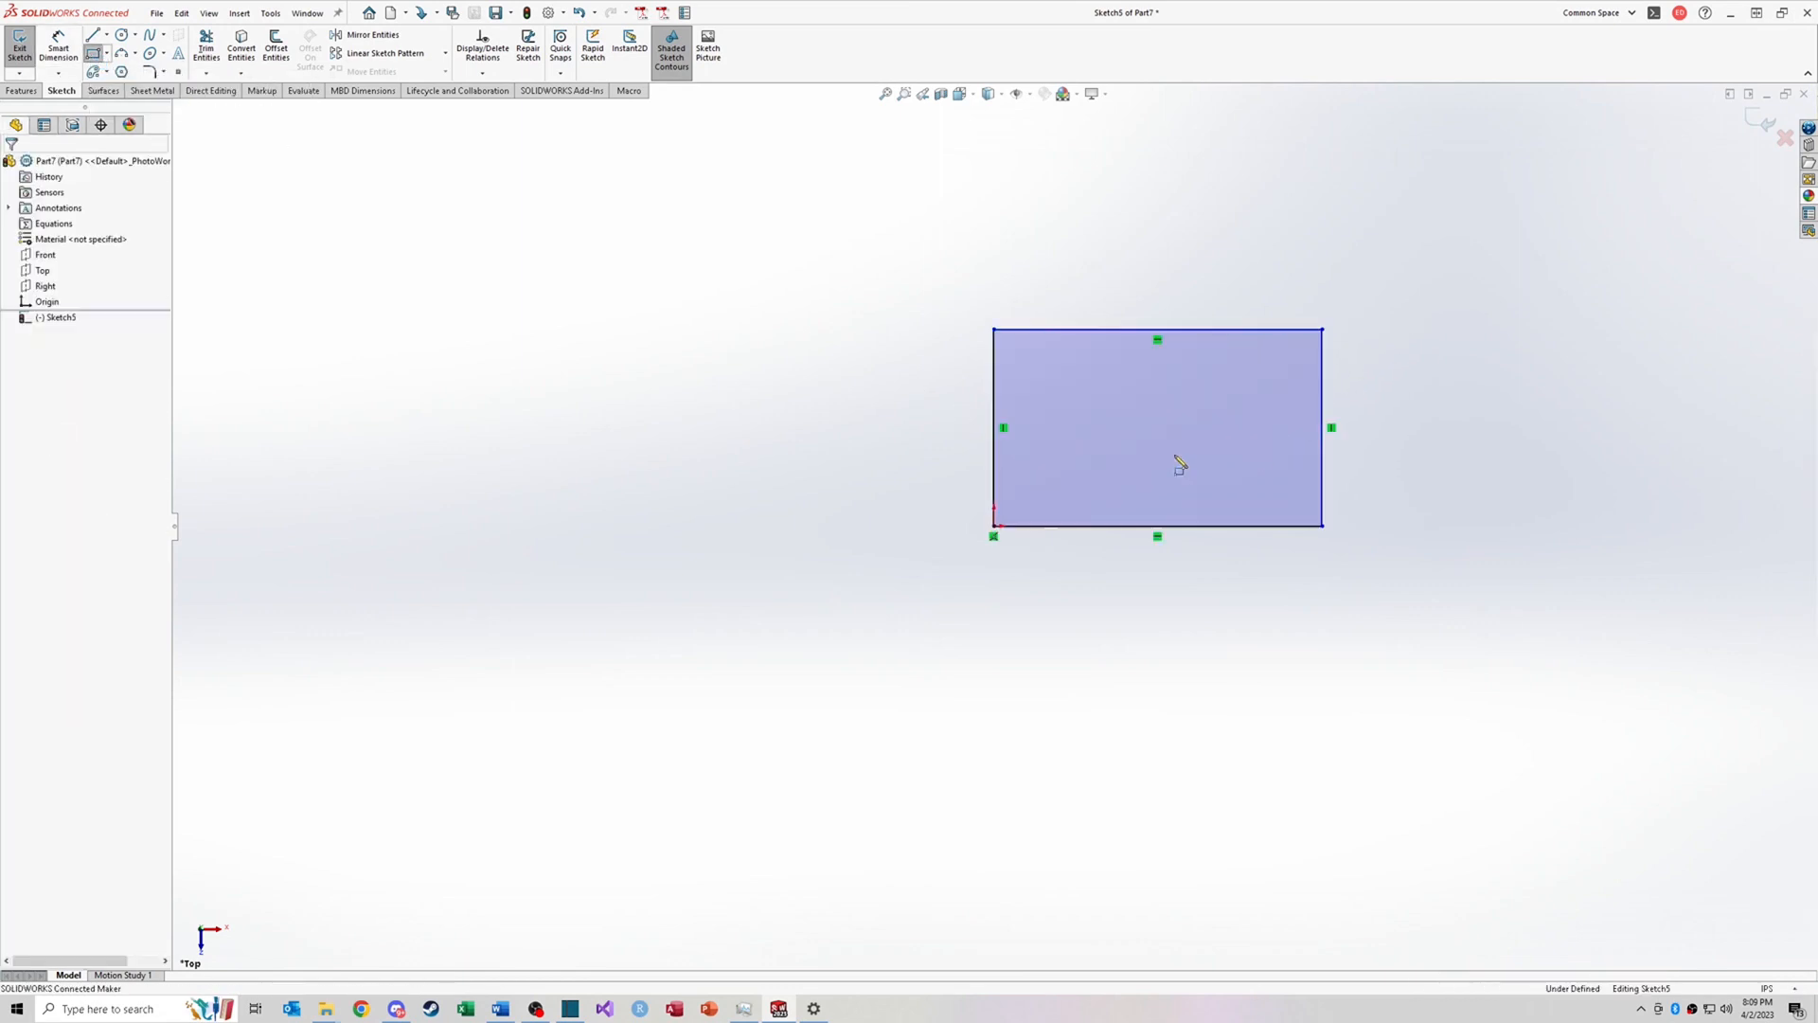
Step: Apply a 0.06 in sketch fillet to all four corners of the rectangle
{"action": "left_click", "coordinate": [148, 72]}
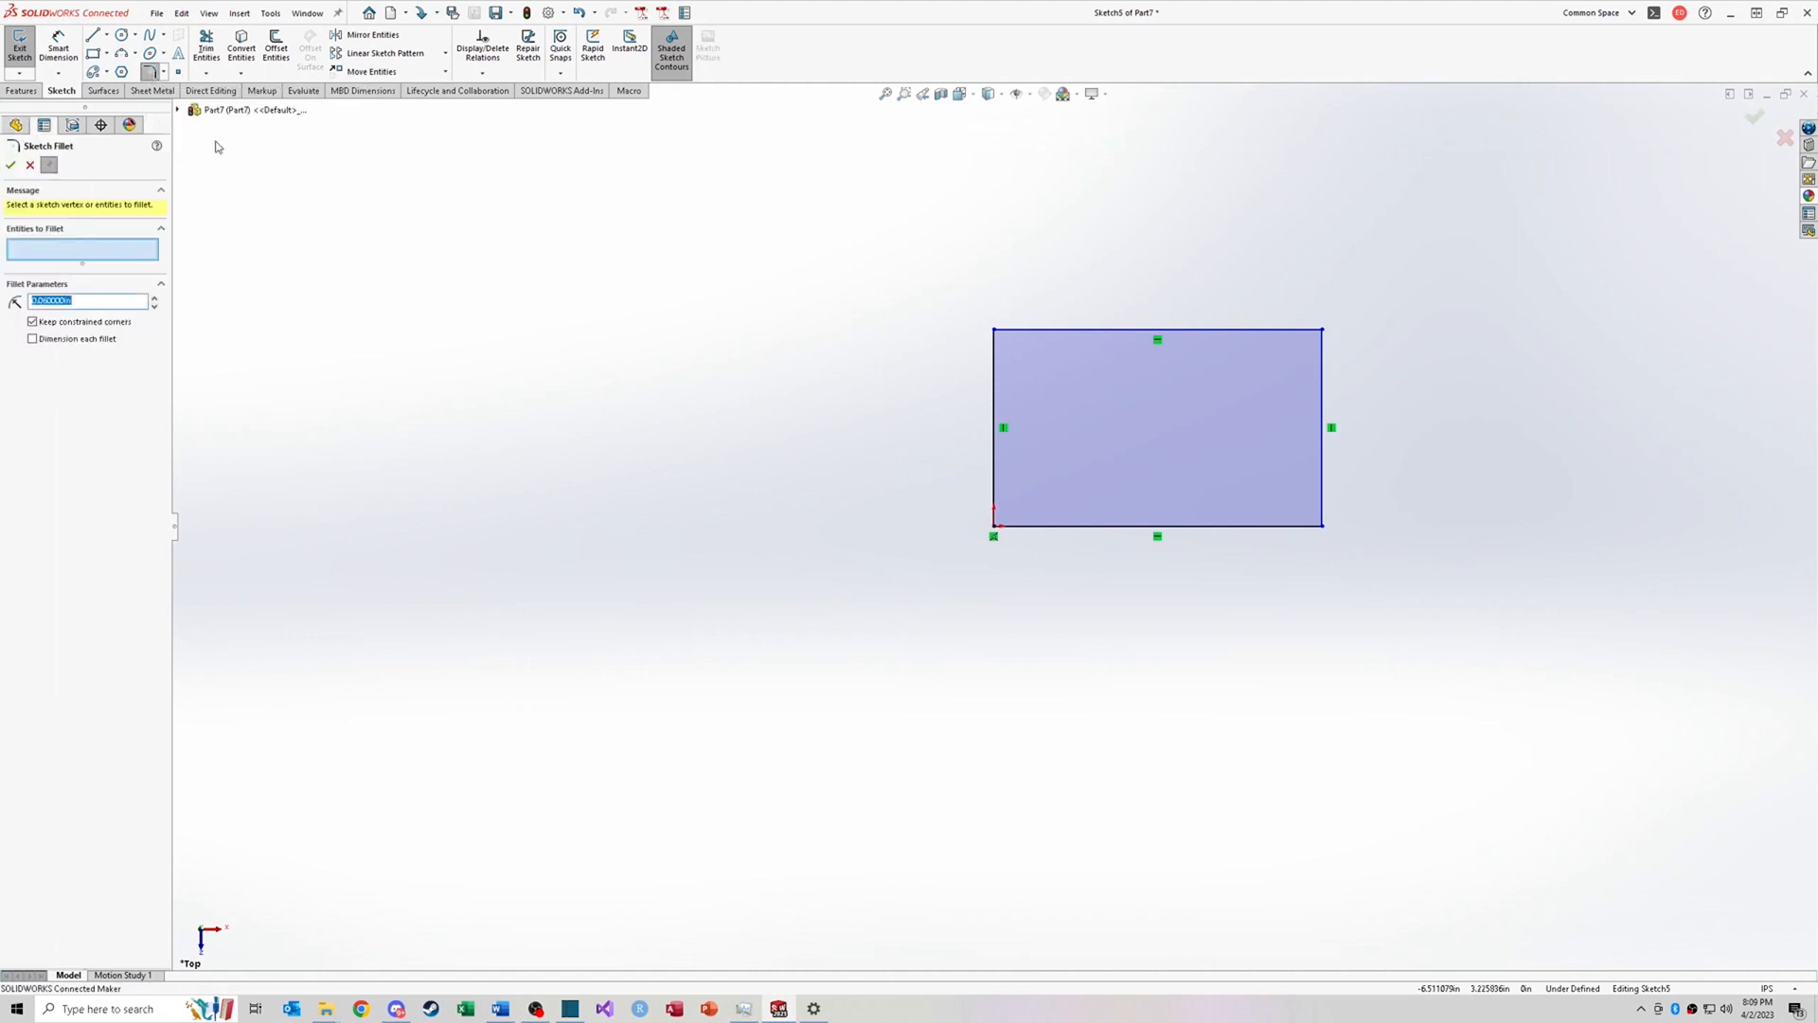
{"action": "left_click", "coordinate": [102, 301]}
{"action": "left_click", "coordinate": [1076, 330]}
{"action": "left_click", "coordinate": [994, 356]}
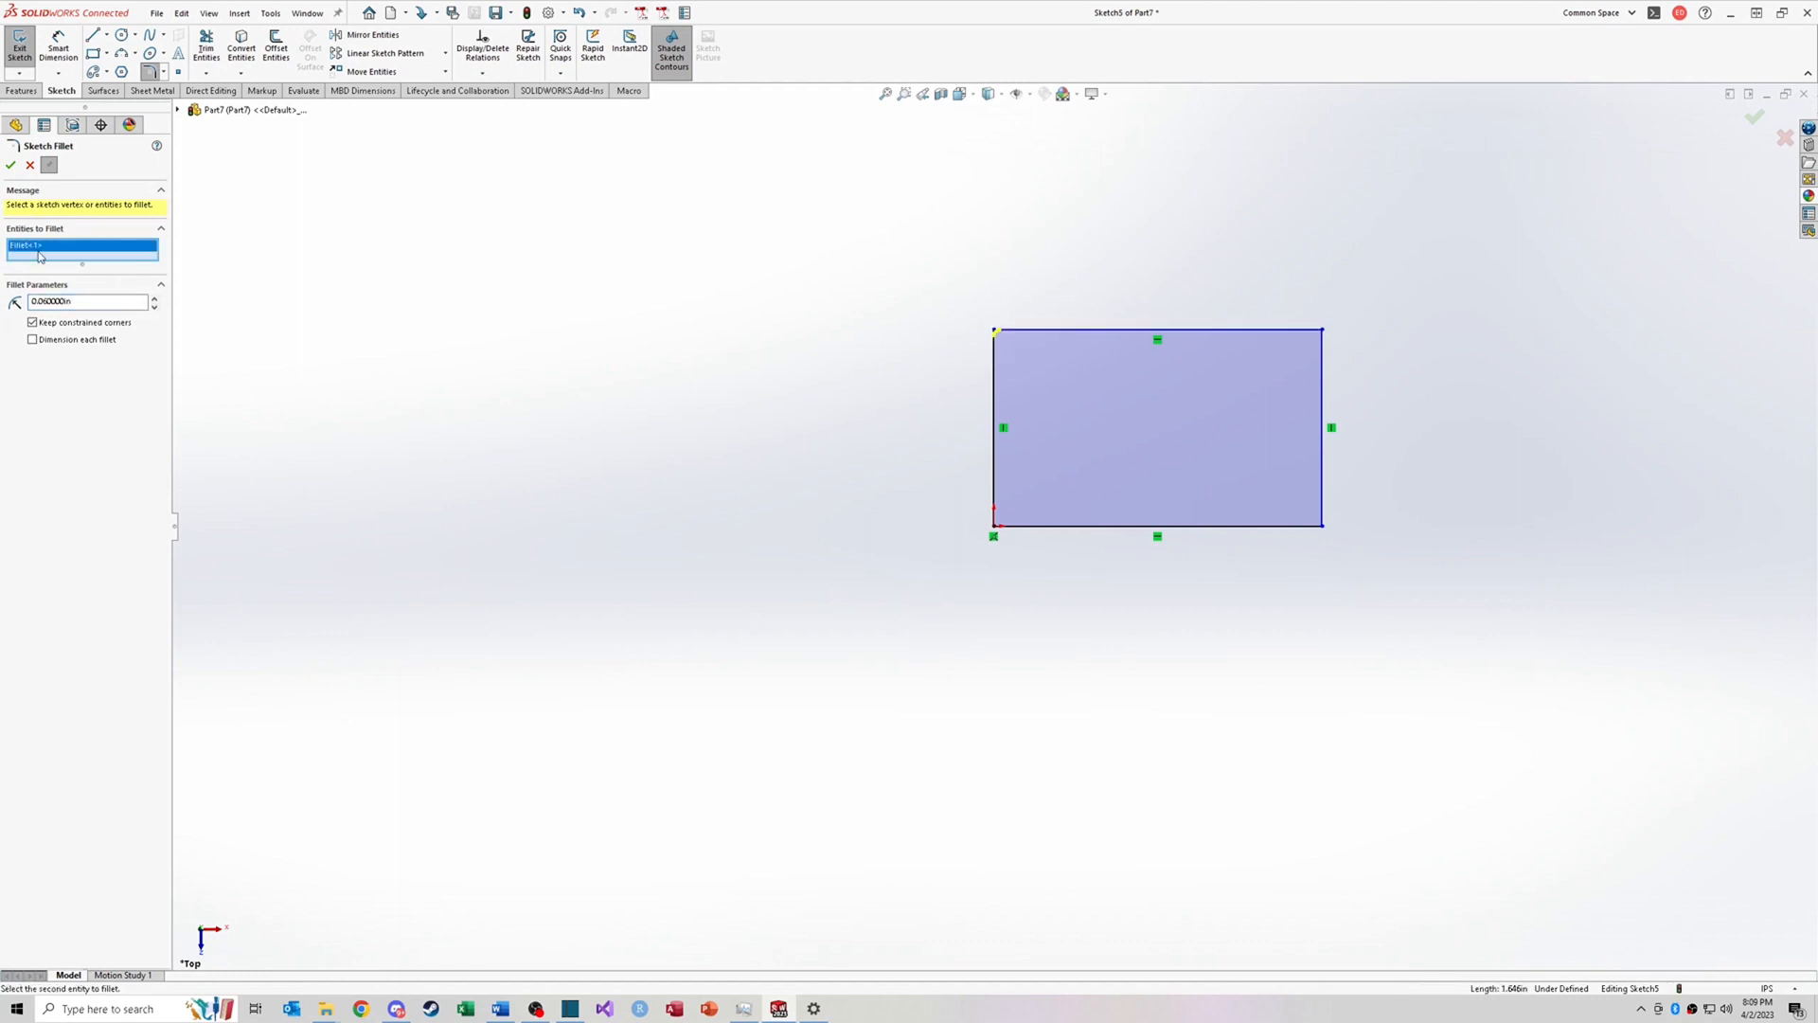
{"action": "key", "text": "Delete"}
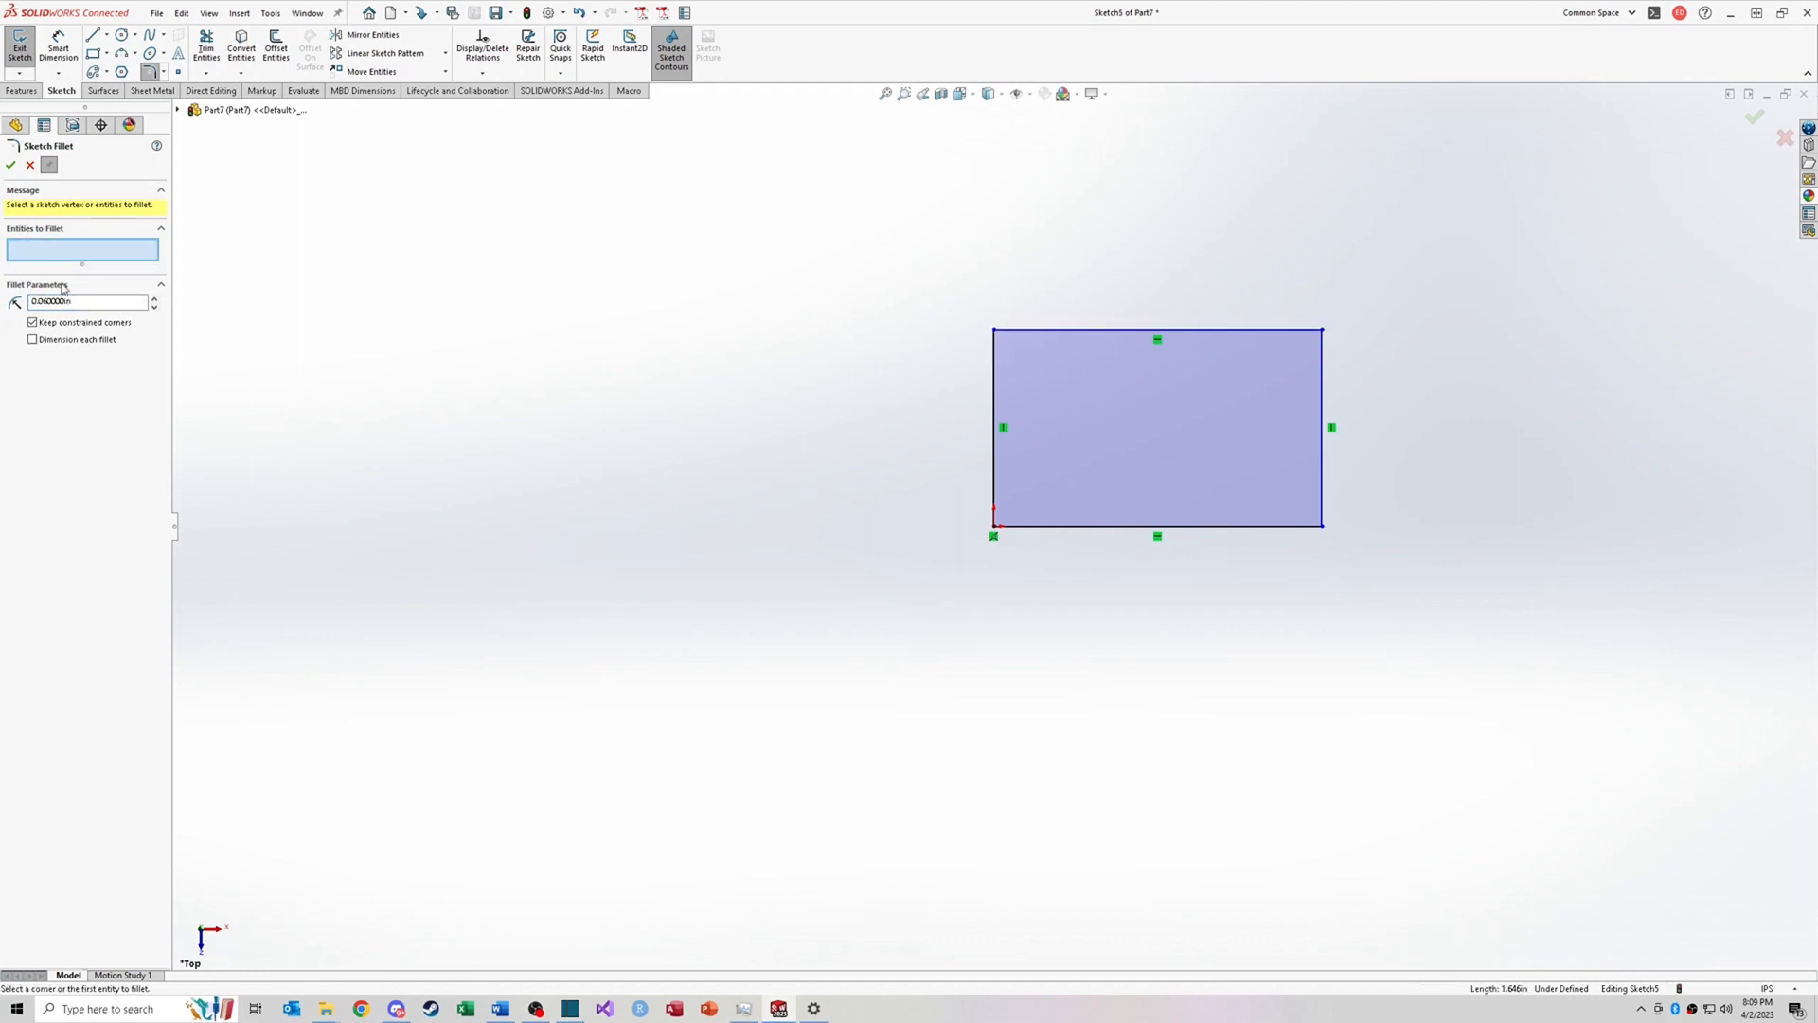
{"action": "double_click", "coordinate": [65, 302]}
{"action": "left_click", "coordinate": [81, 301]}
{"action": "double_click", "coordinate": [67, 301]}
{"action": "left_click", "coordinate": [994, 352]}
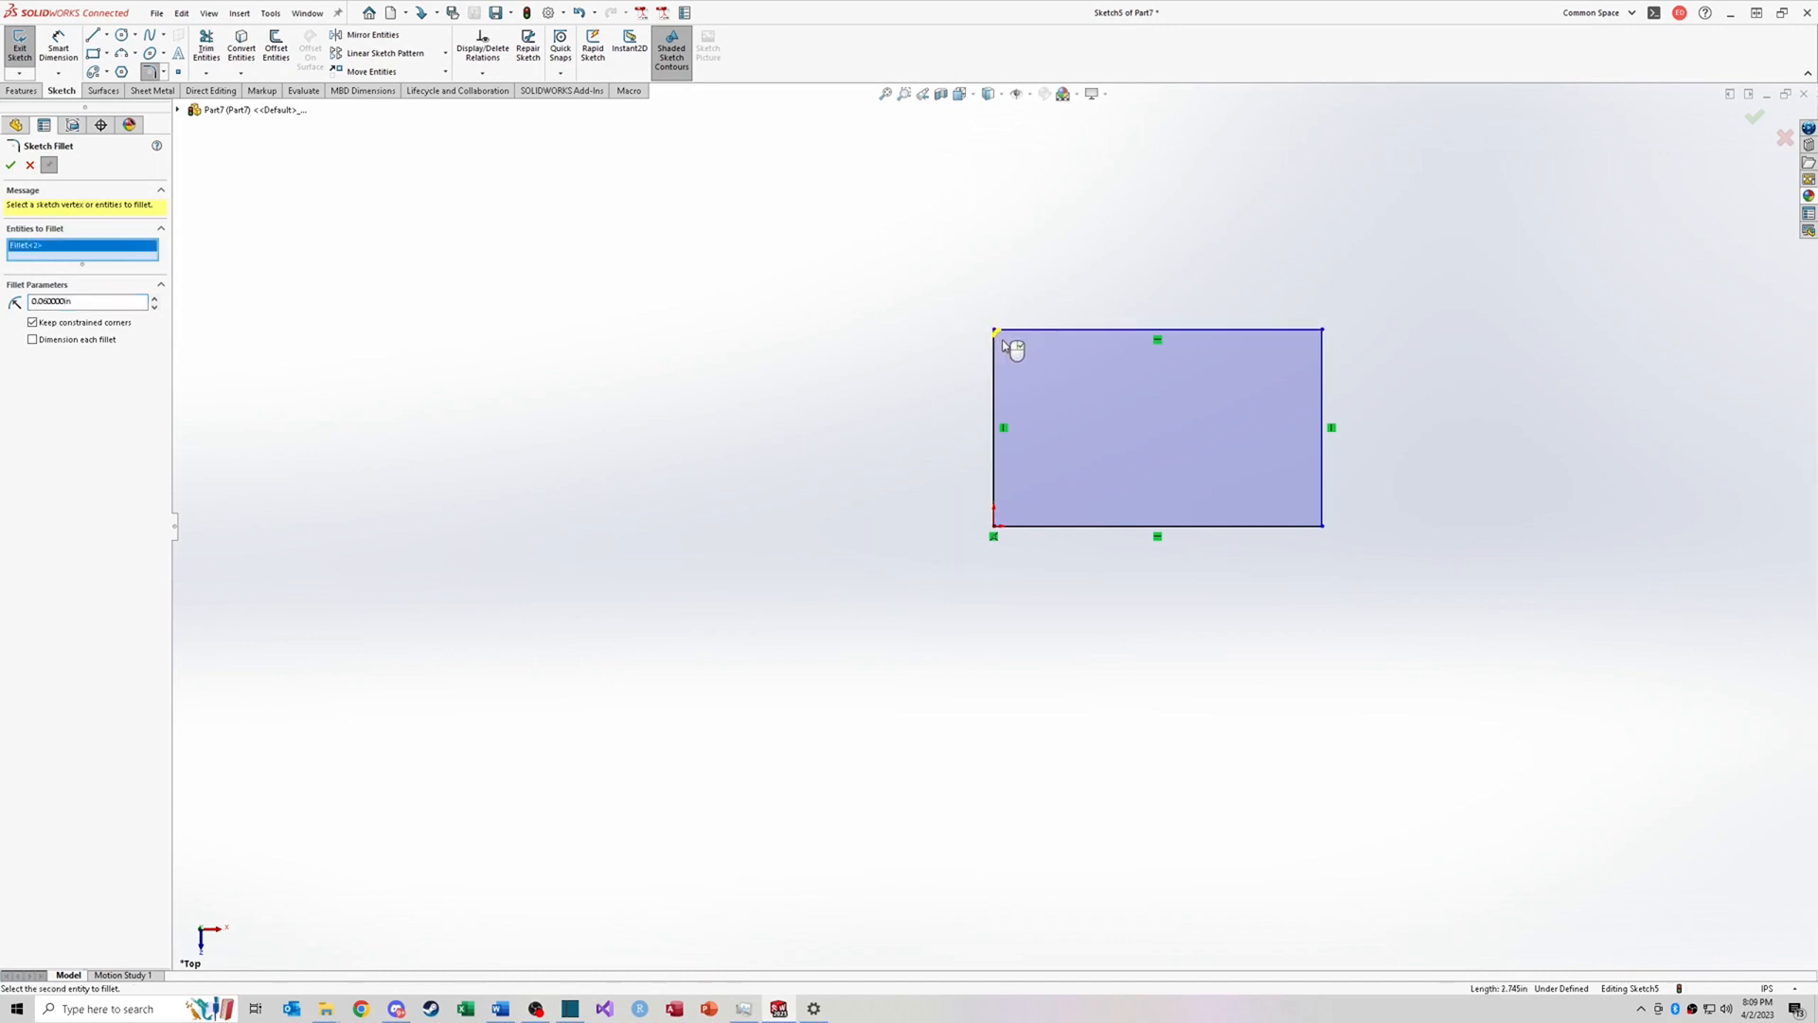
{"action": "left_click", "coordinate": [1323, 332]}
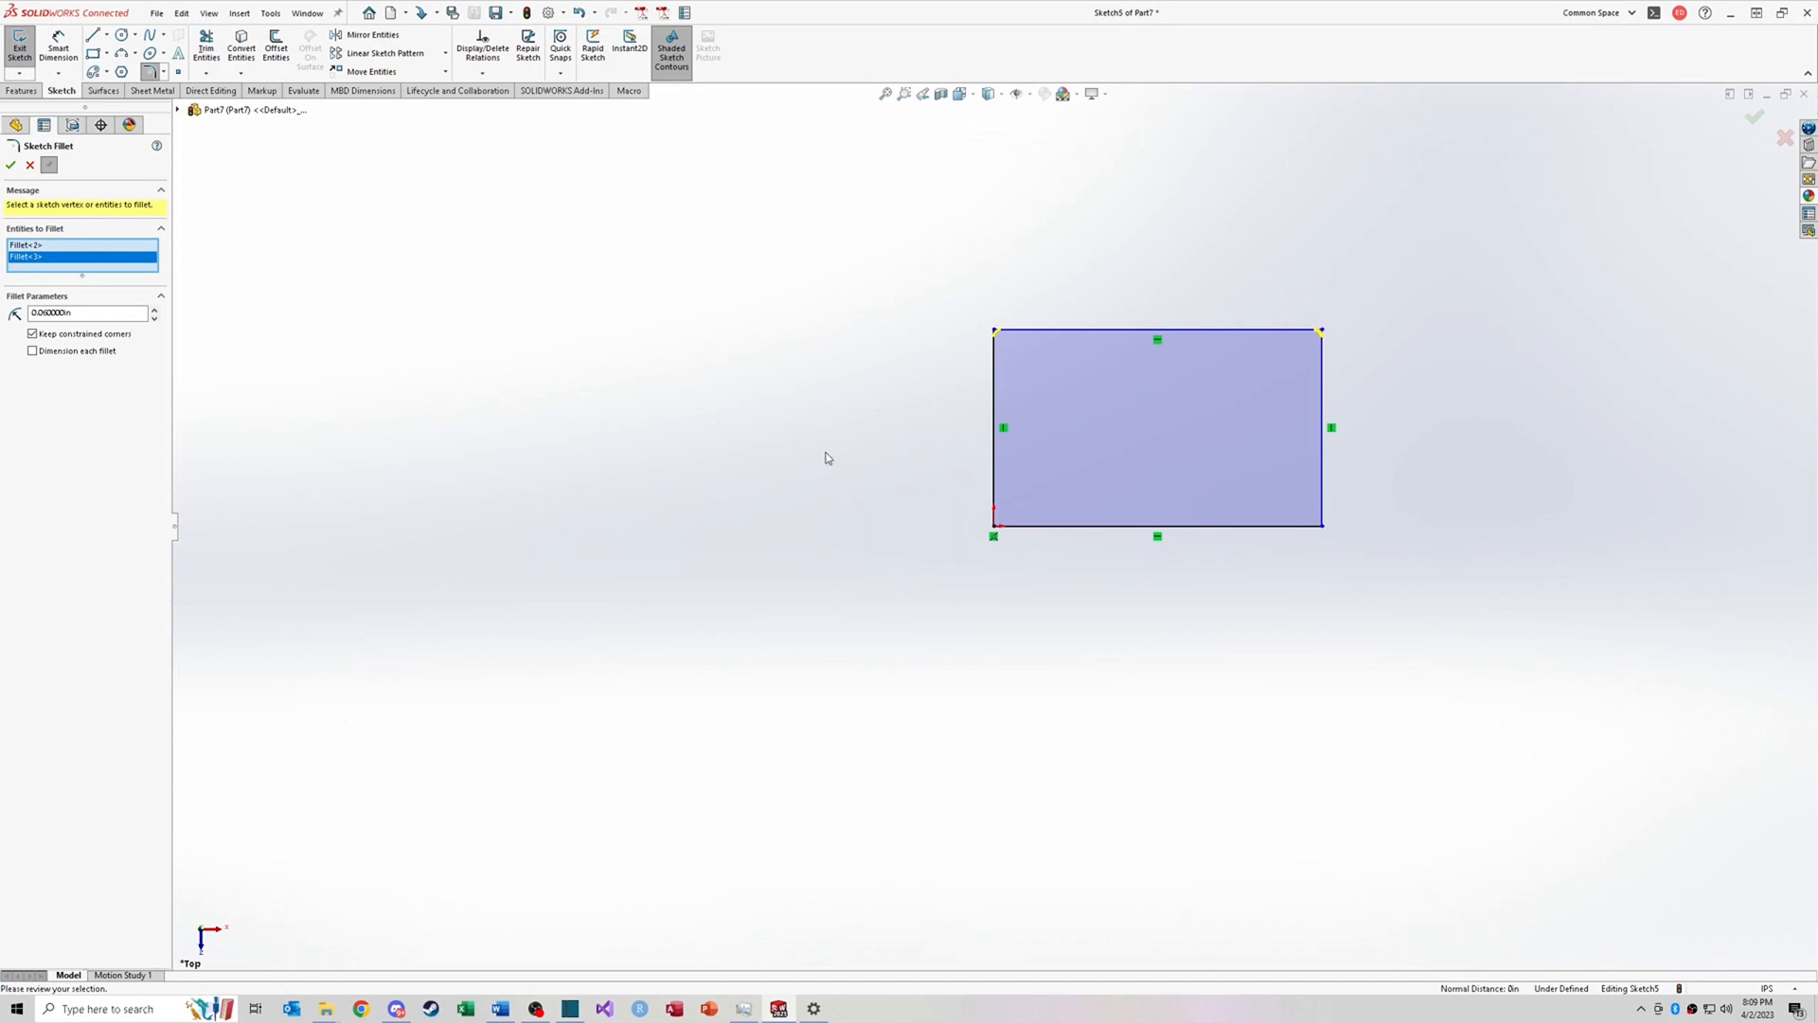
{"action": "left_click_drag", "start_coordinate": [825, 454], "coordinate": [1470, 613]}
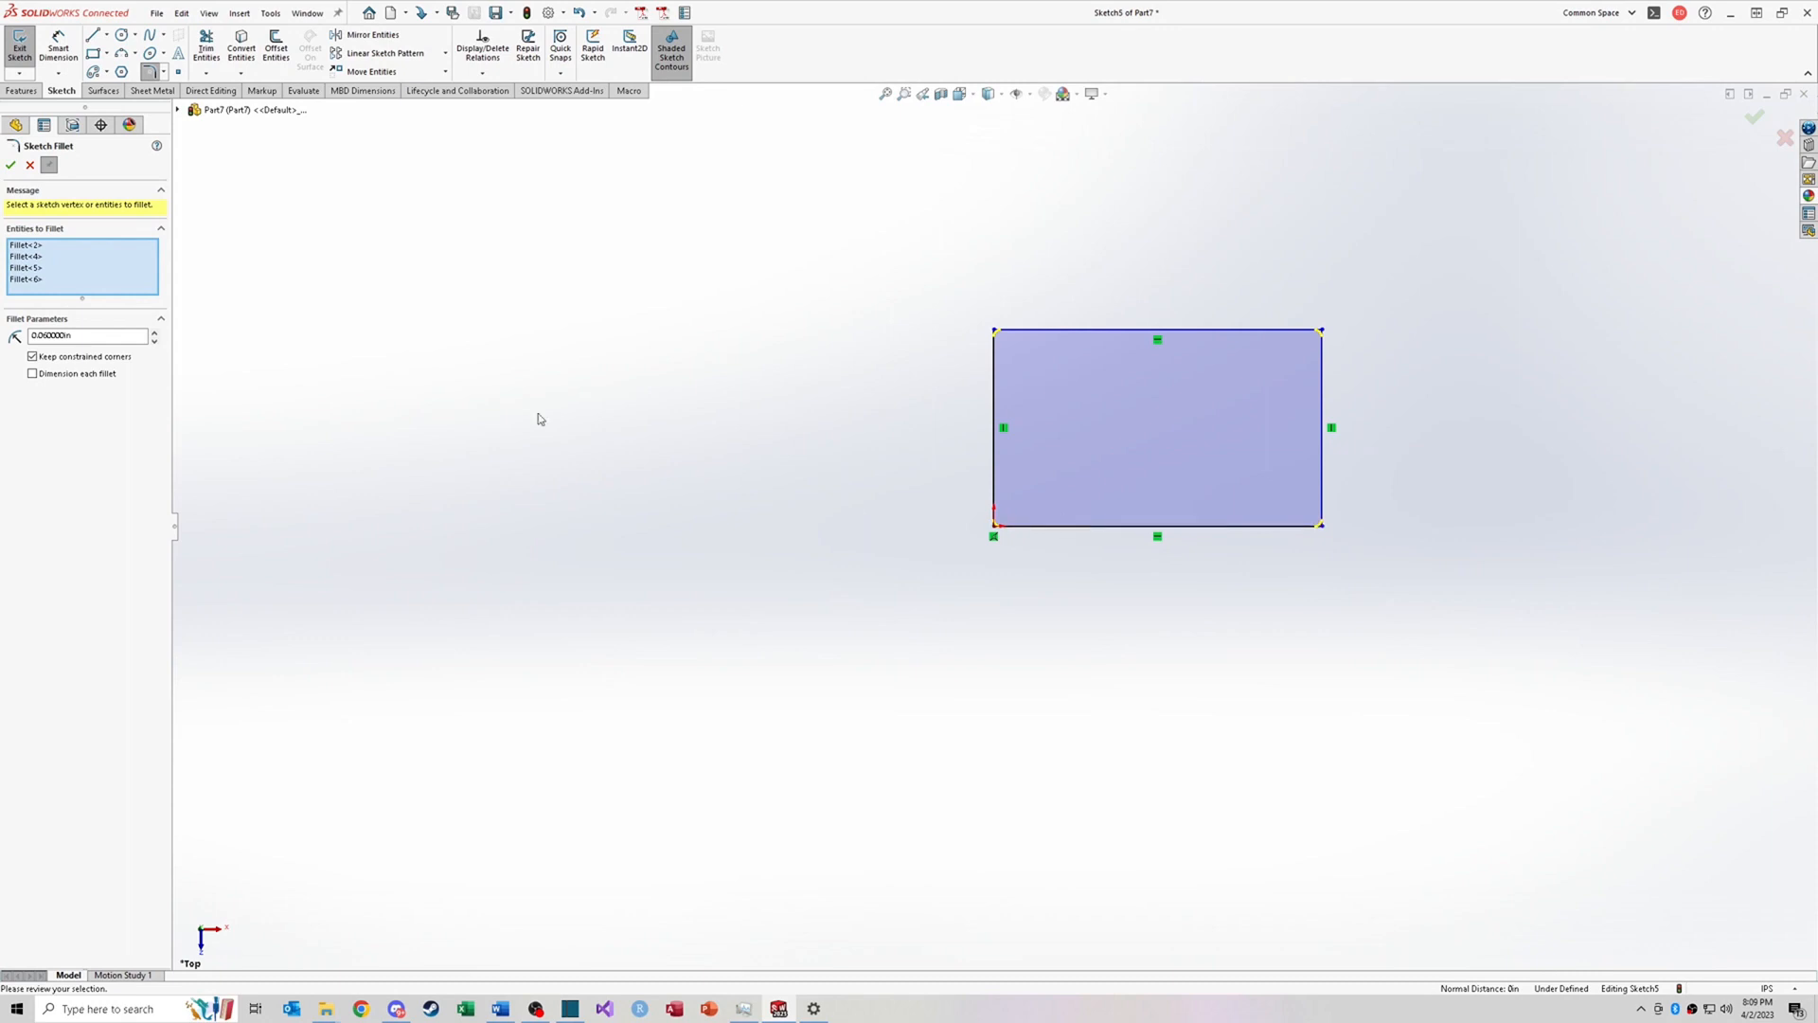
{"action": "left_click", "coordinate": [10, 167]}
{"action": "scroll", "coordinate": [991, 516], "scroll_direction": "down", "scroll_amount": 5}
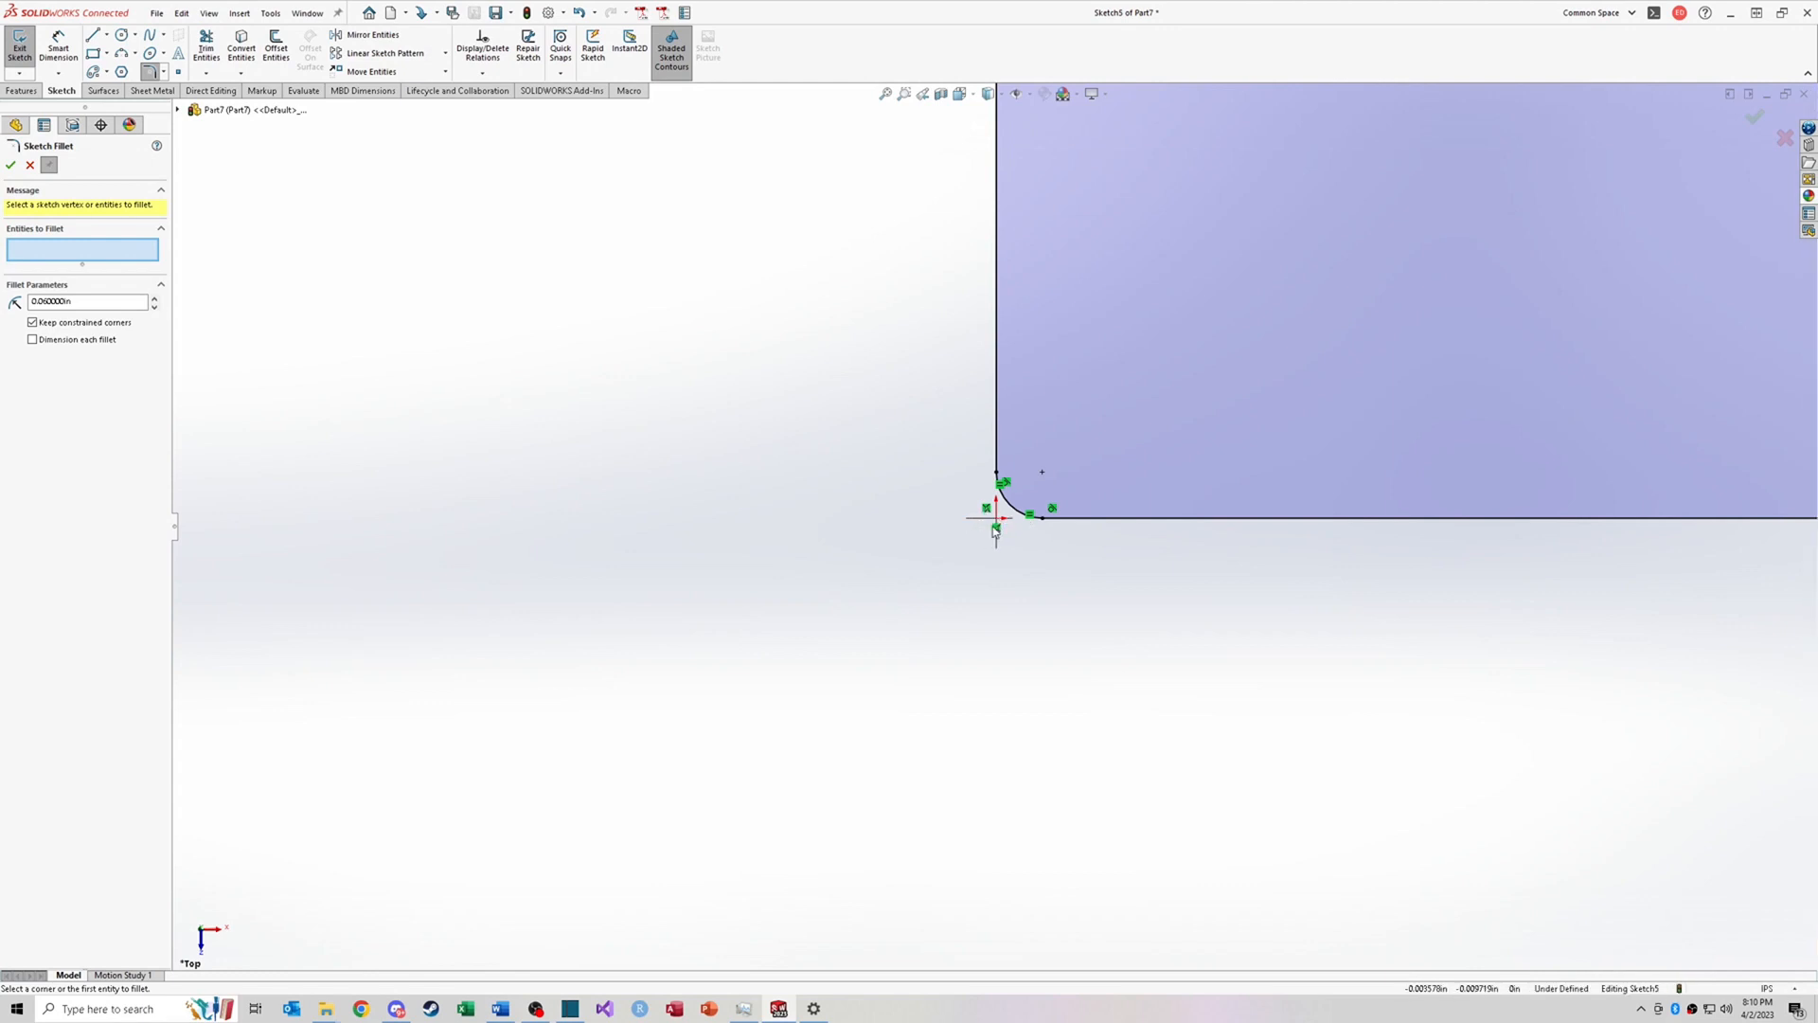
{"action": "scroll", "coordinate": [994, 527], "scroll_direction": "up", "scroll_amount": 5}
{"action": "scroll", "coordinate": [996, 528], "scroll_direction": "down", "scroll_amount": 2}
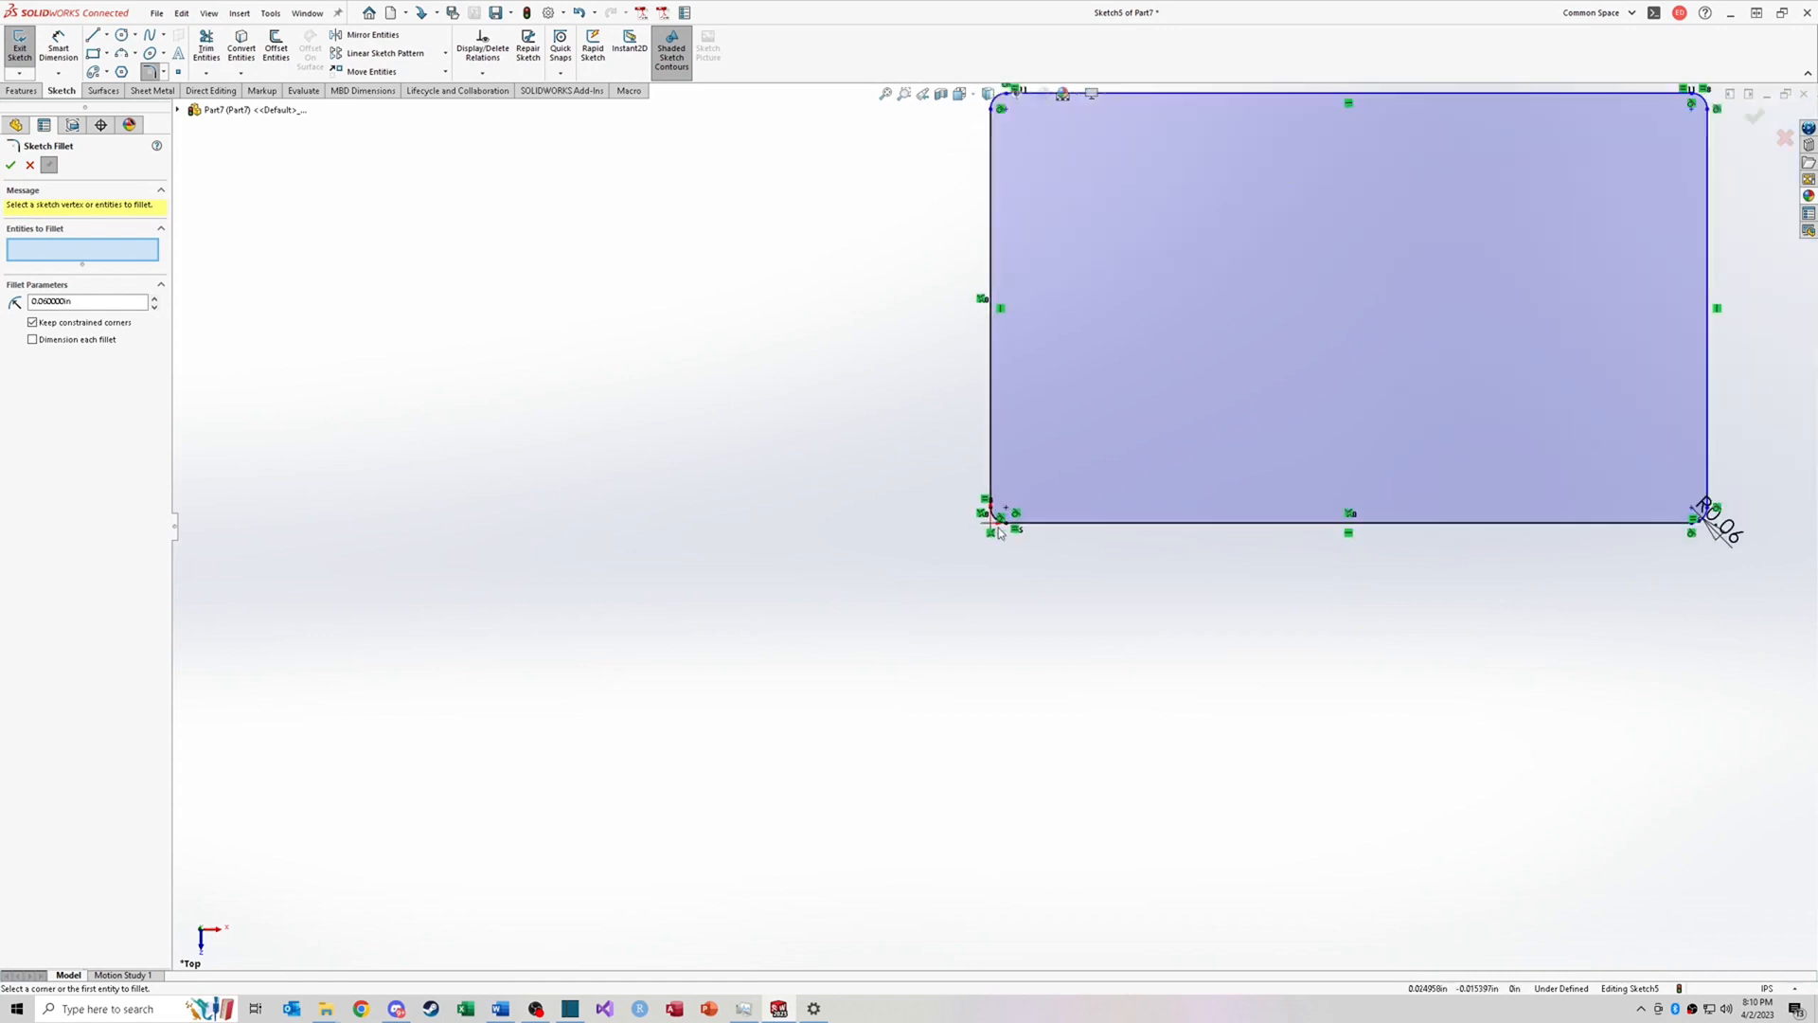
Step: Set the rectangle's sketch fillet radius to 0.125 in
{"action": "scroll", "coordinate": [998, 531], "scroll_direction": "down", "scroll_amount": 1}
{"action": "scroll", "coordinate": [998, 530], "scroll_direction": "up", "scroll_amount": 4}
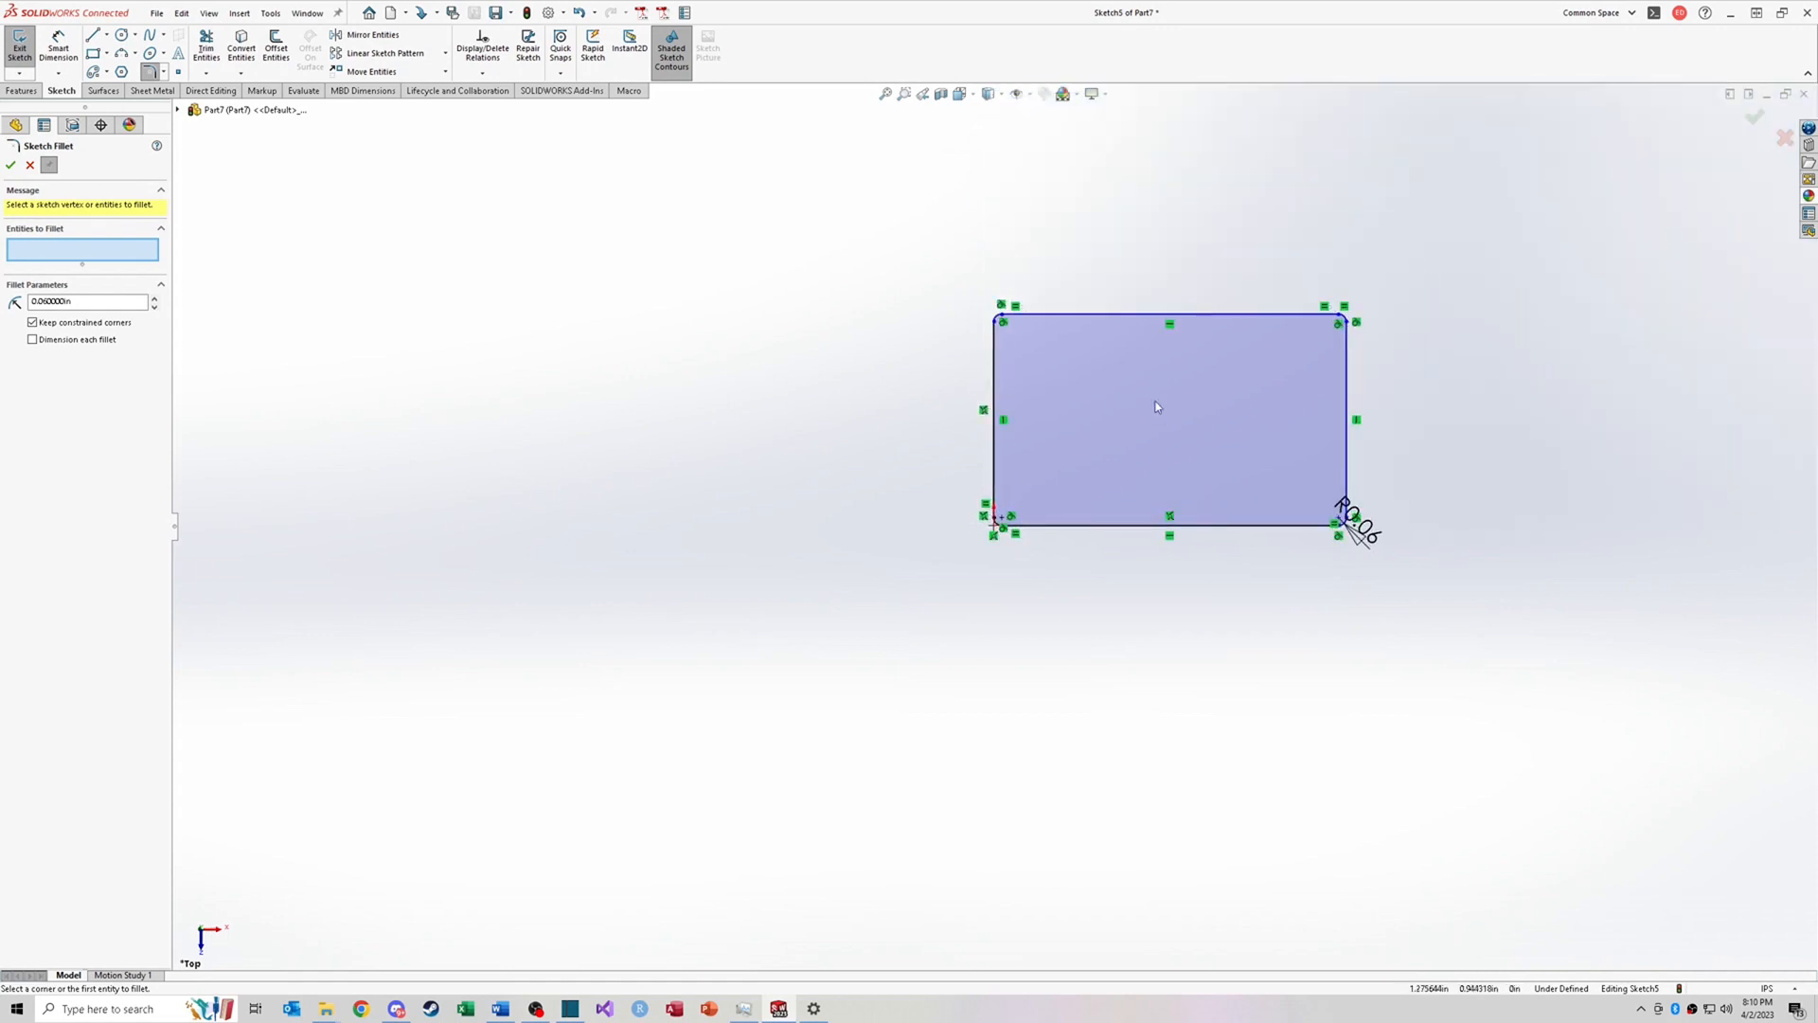
{"action": "key", "text": "Escape"}
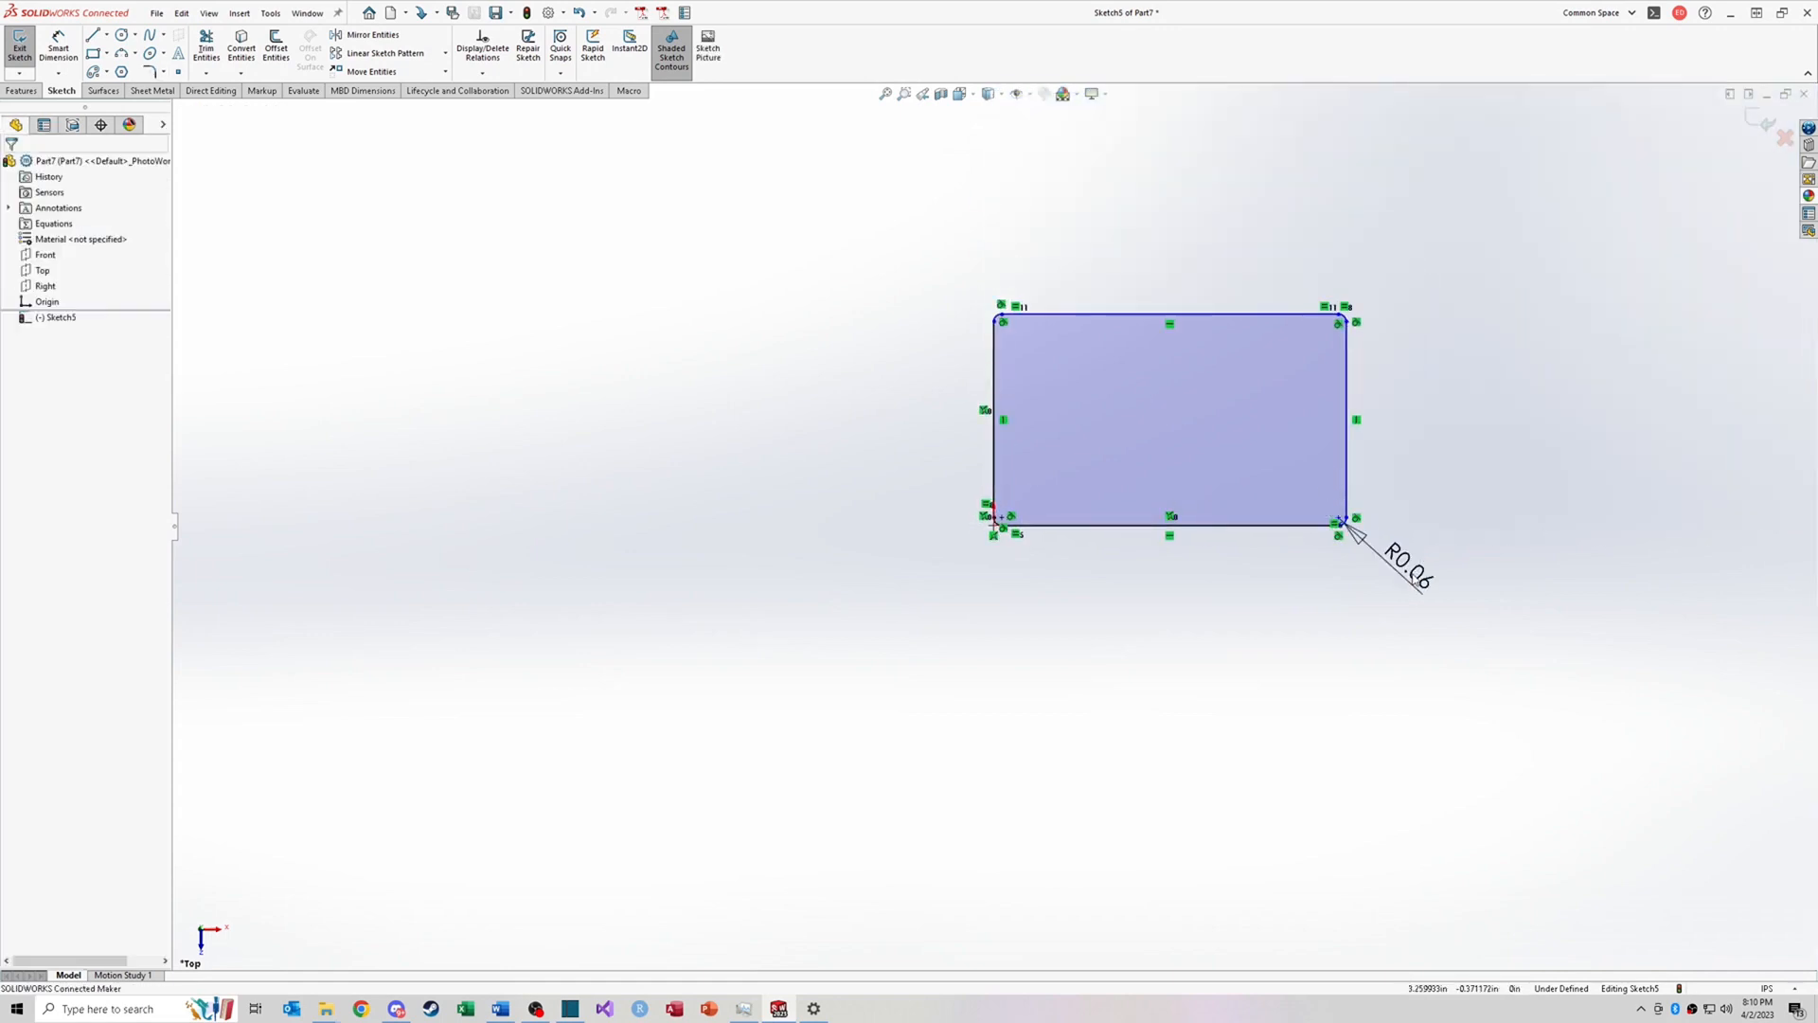
{"action": "double_click", "coordinate": [1411, 571]}
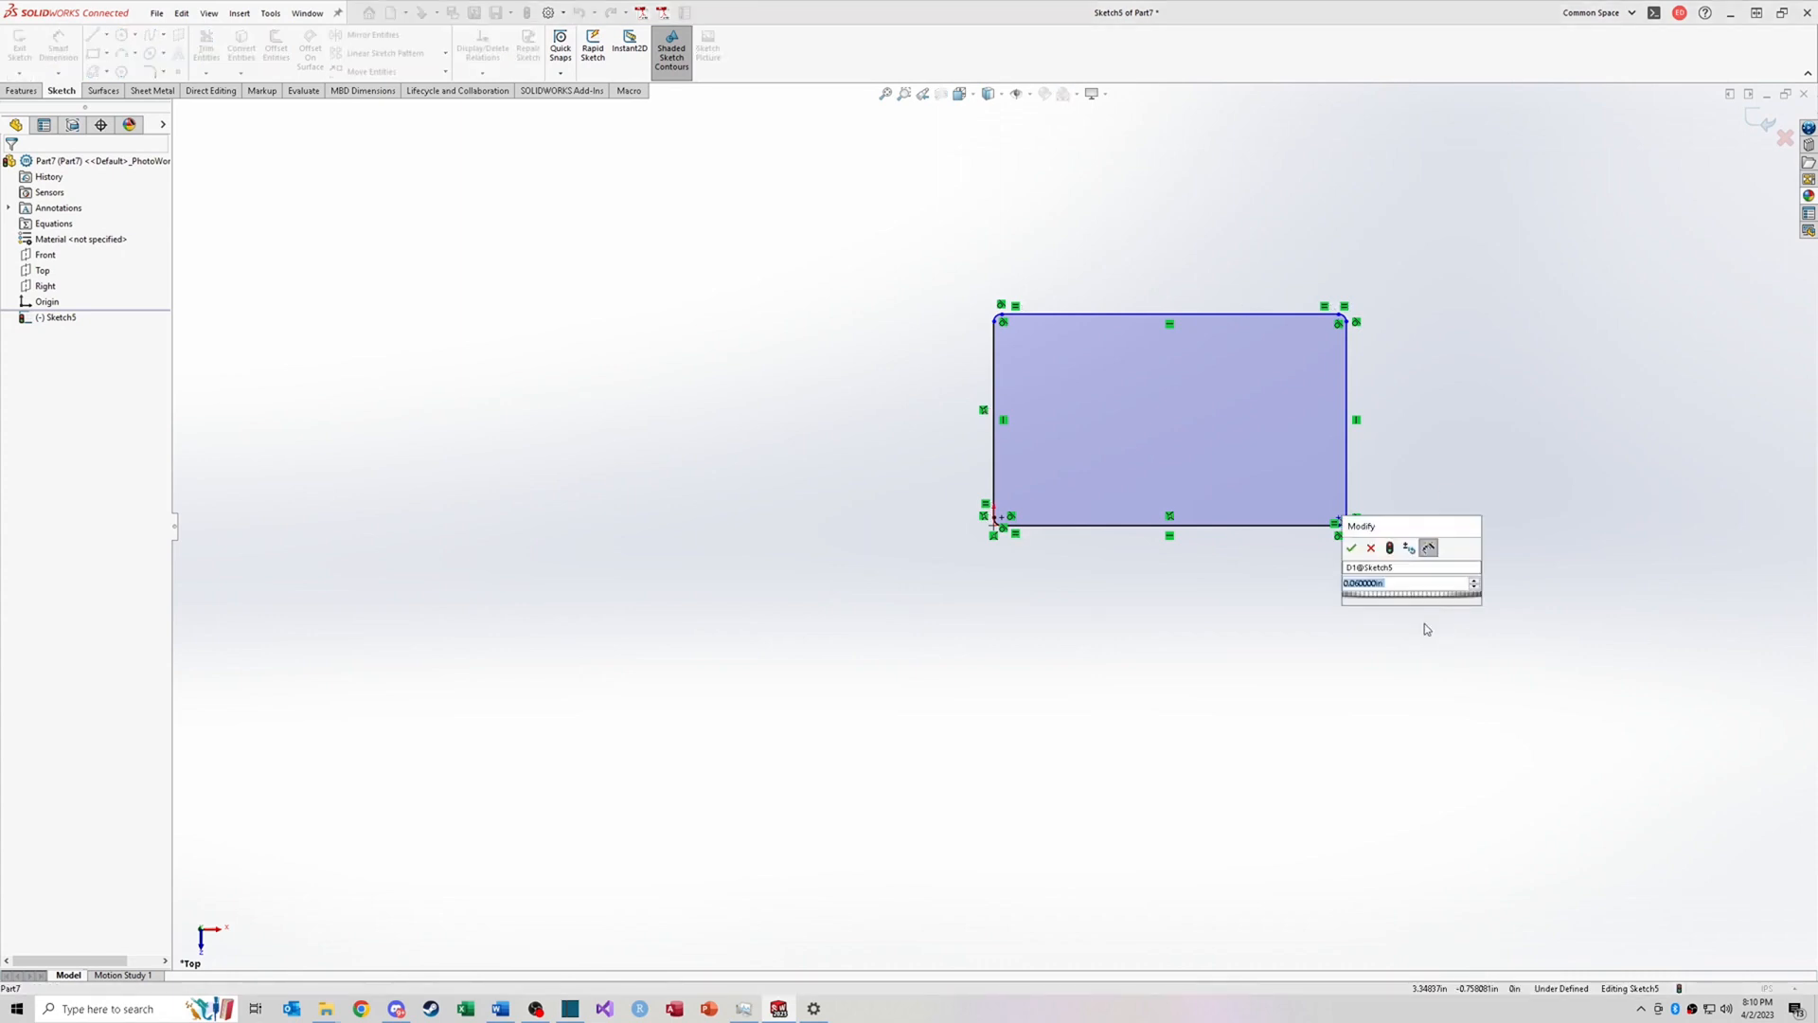
{"action": "type", "text": ".125"}
{"action": "key", "text": "Return"}
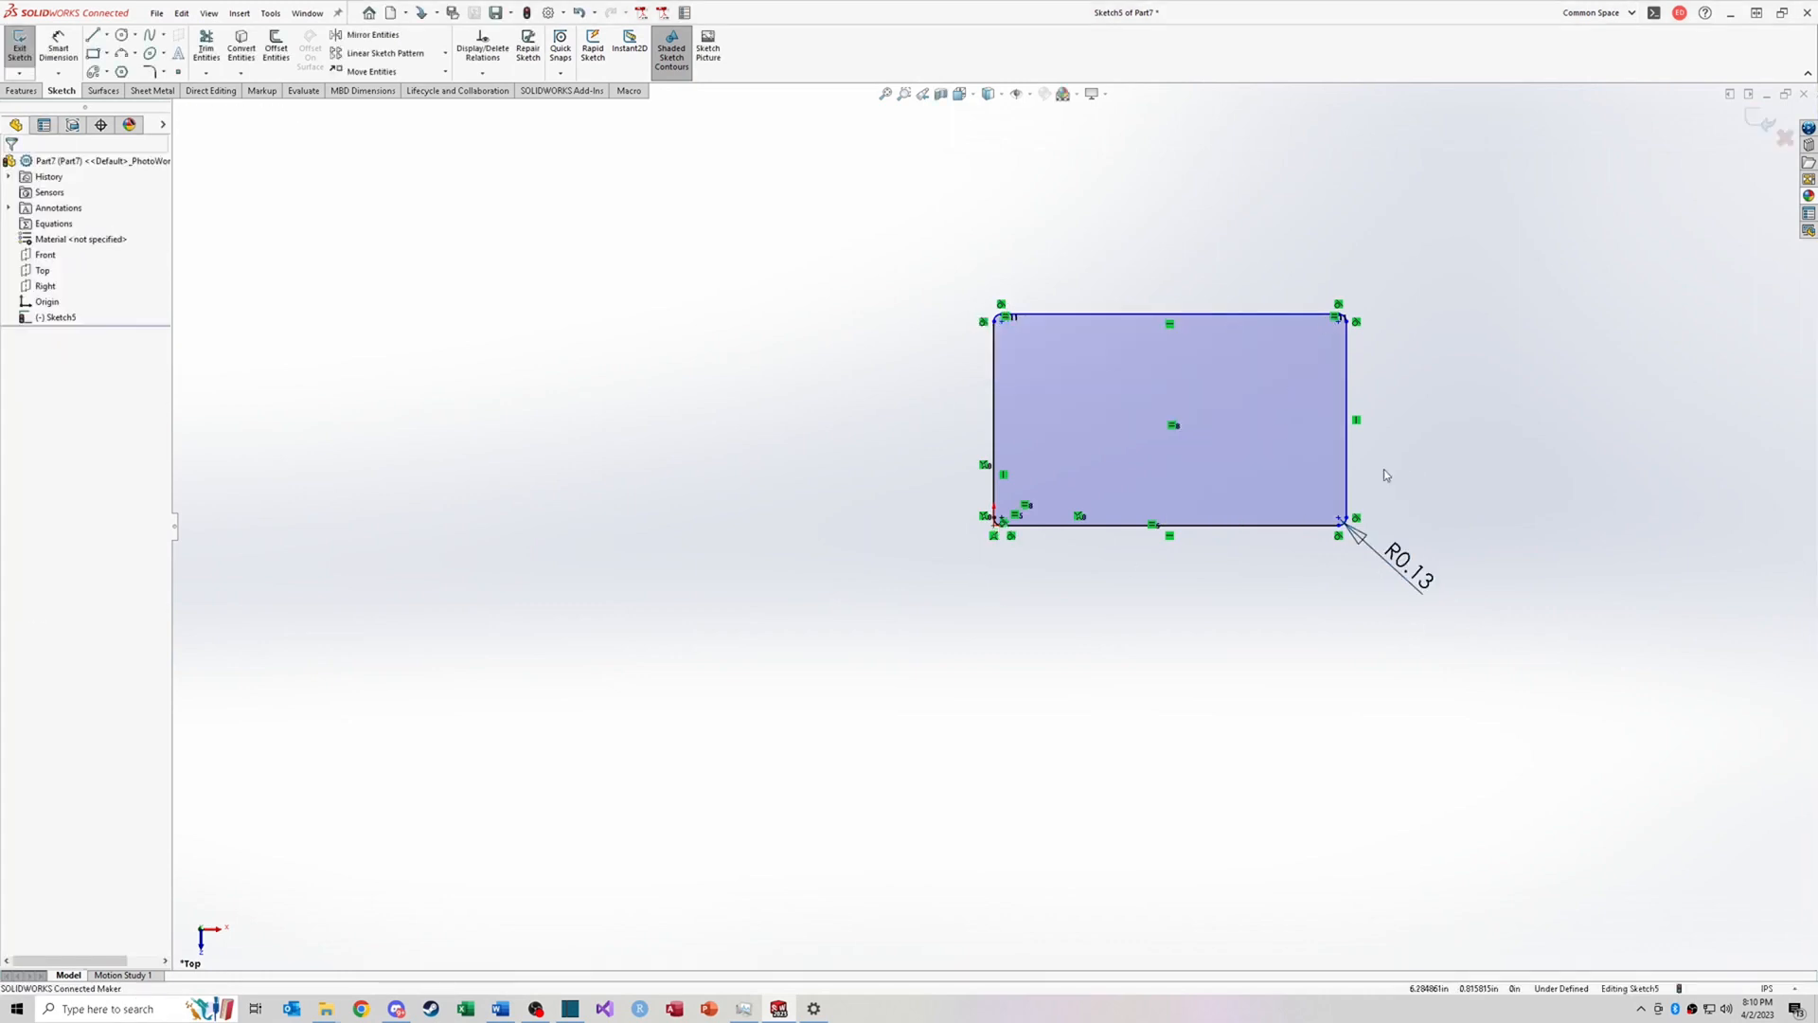
Step: Chamfer the new rectangle's top-left corner with an angle-distance Sketch Chamfer at 45°
{"action": "left_click", "coordinate": [1416, 559]}
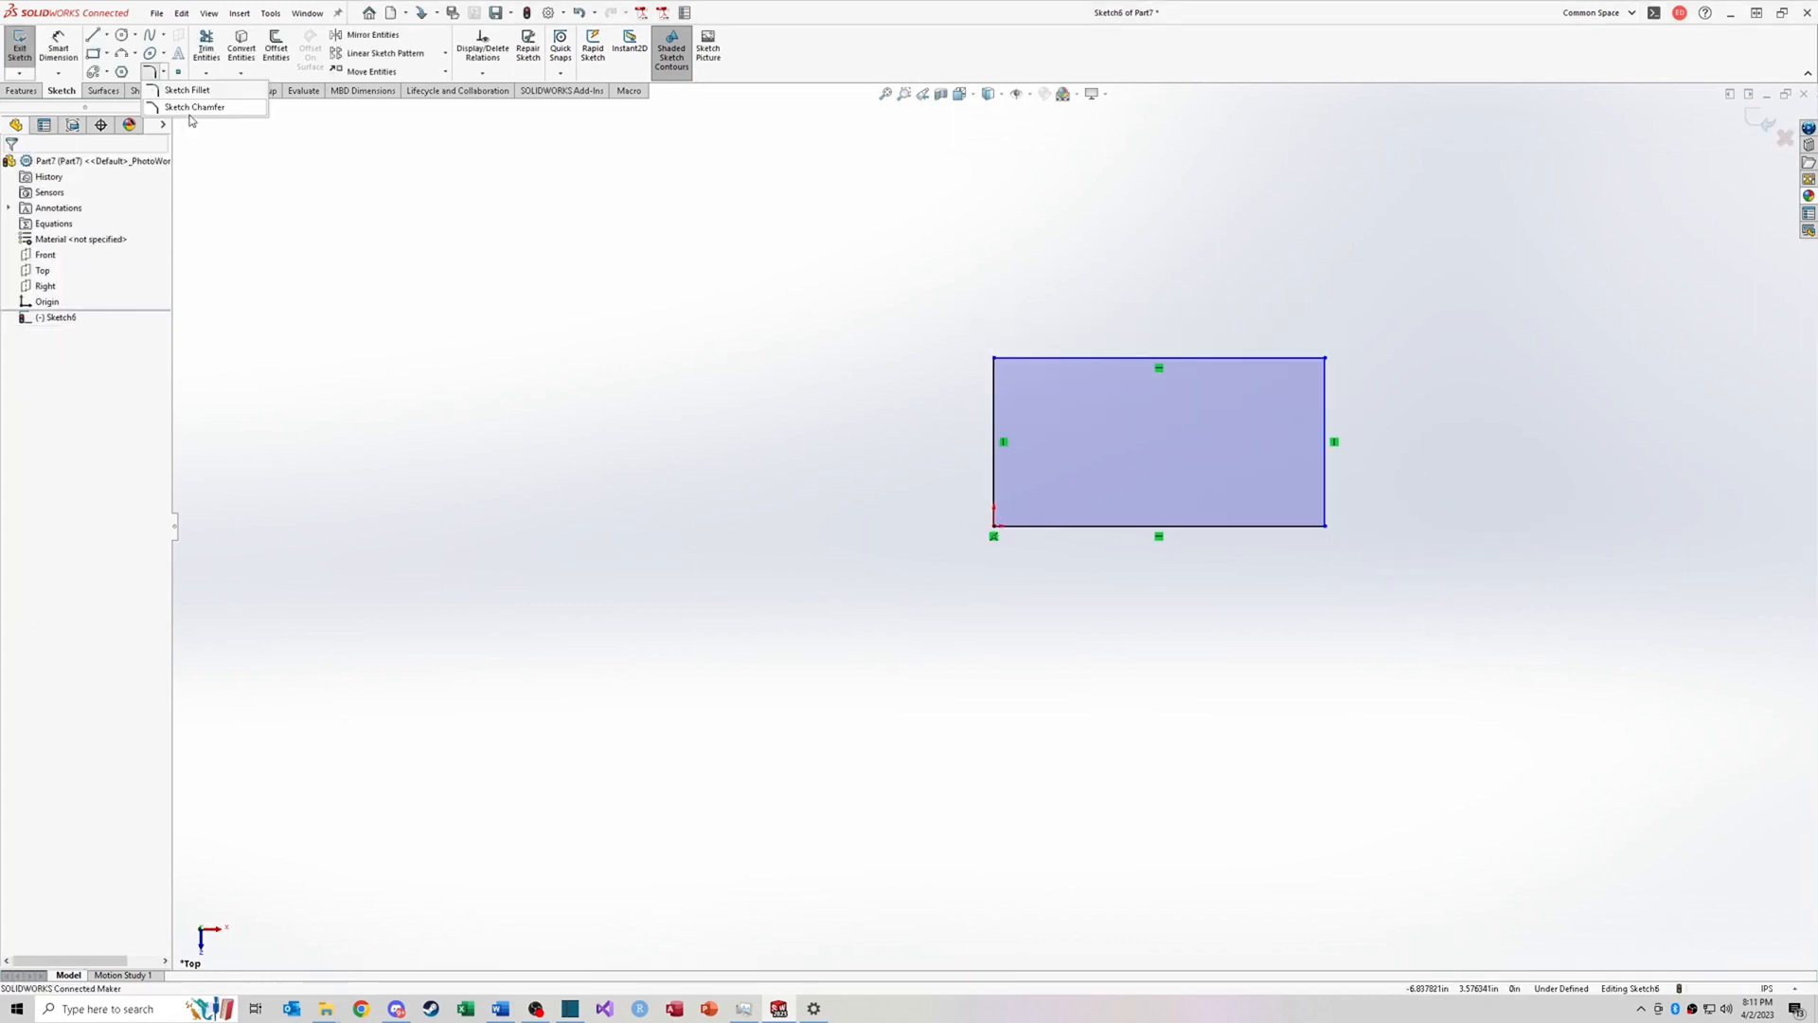
{"action": "left_click", "coordinate": [194, 109]}
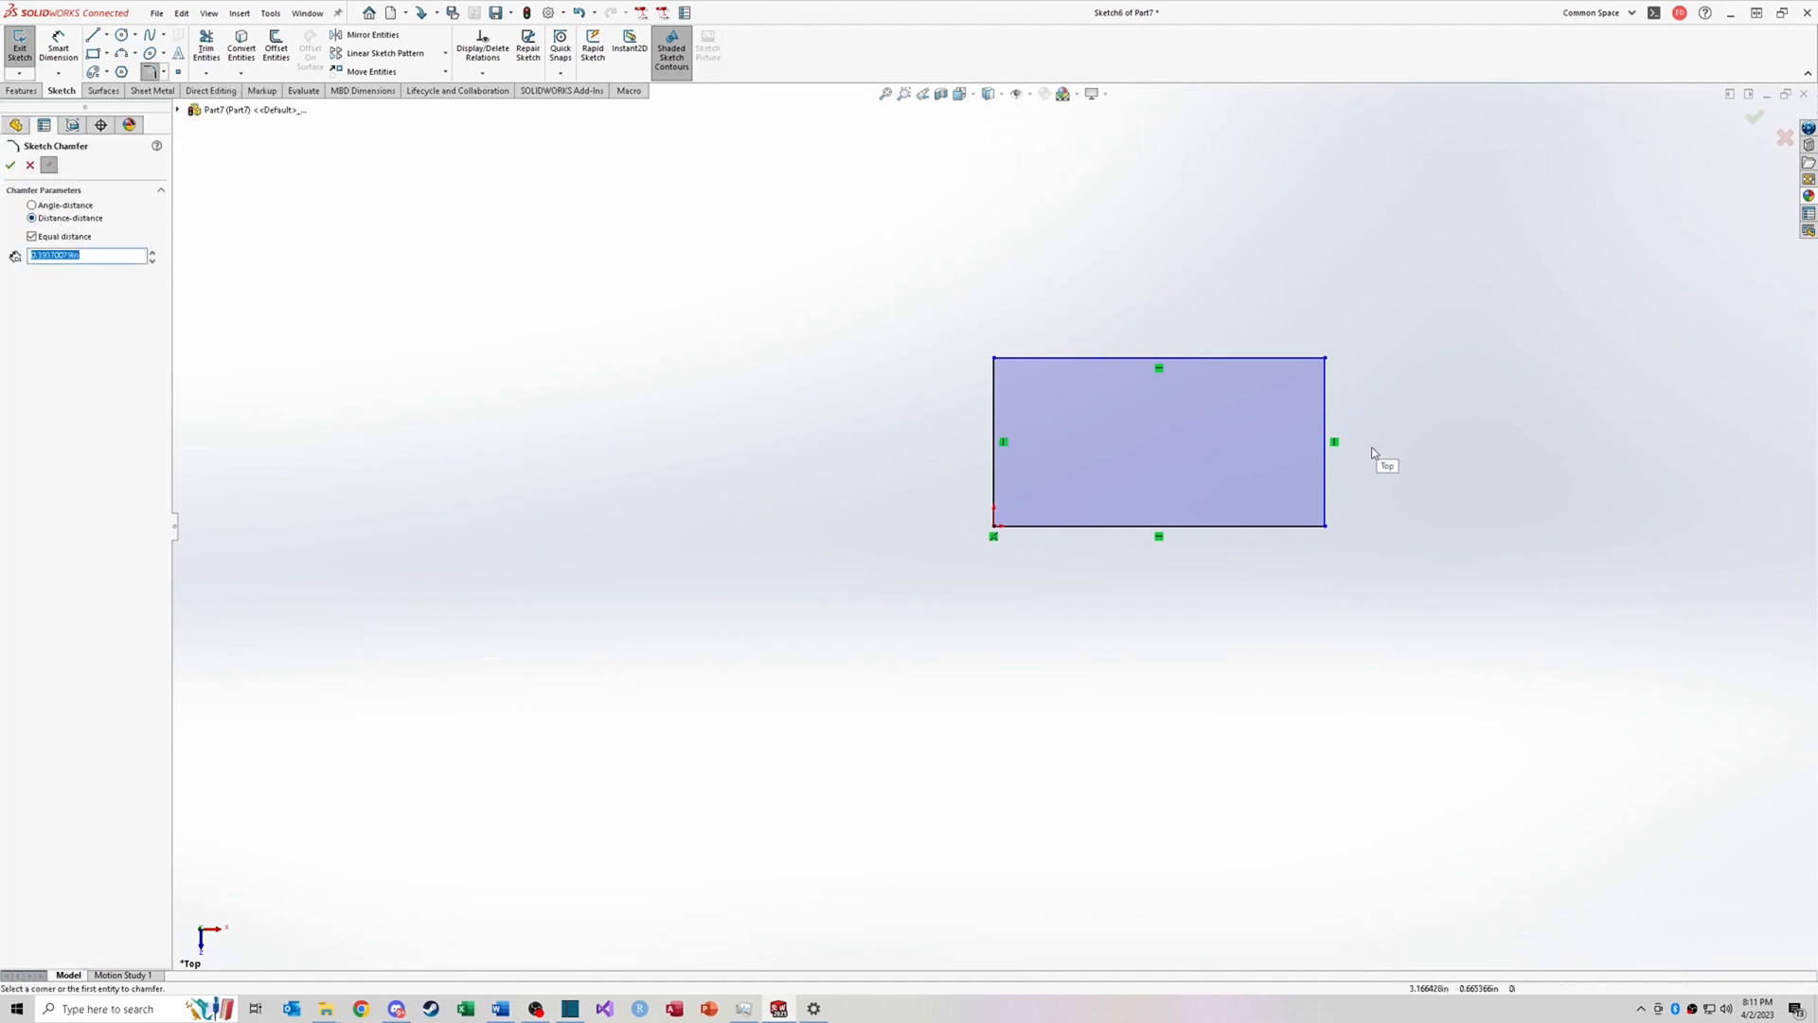
{"action": "scroll", "coordinate": [1360, 453], "scroll_direction": "up", "scroll_amount": 2}
{"action": "scroll", "coordinate": [1149, 454], "scroll_direction": "down", "scroll_amount": 6}
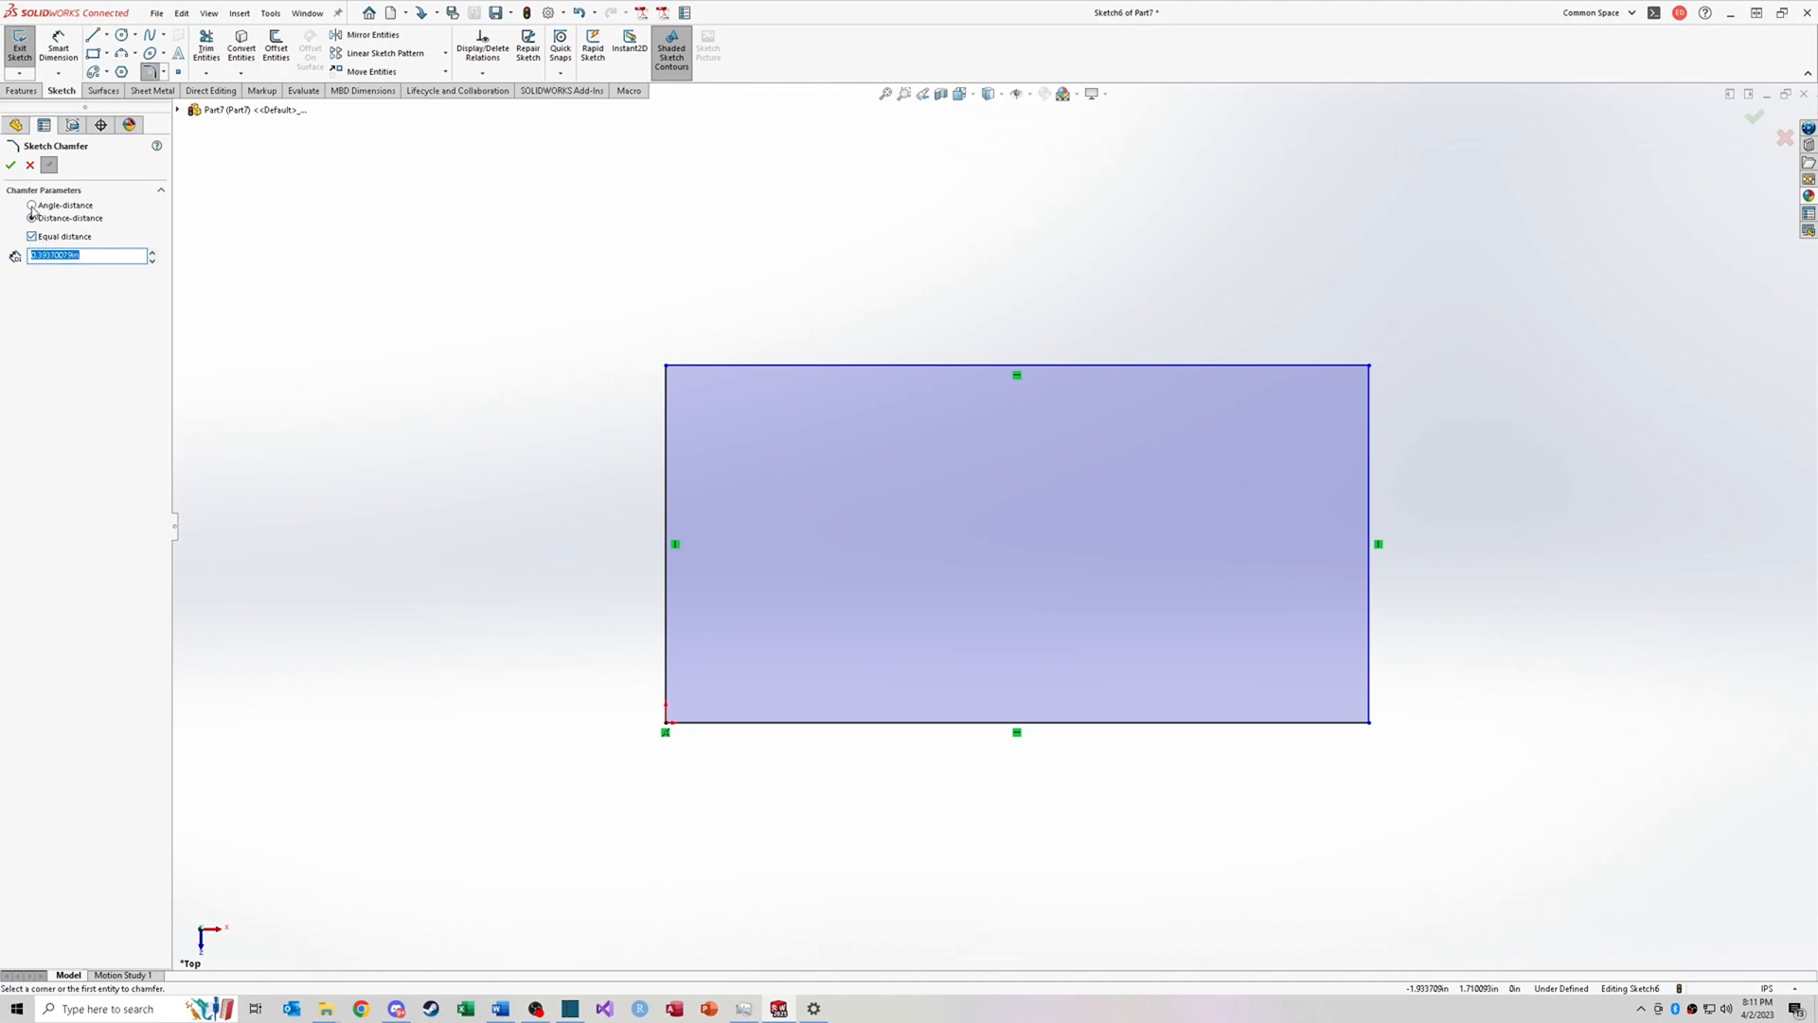
{"action": "left_click", "coordinate": [32, 205]}
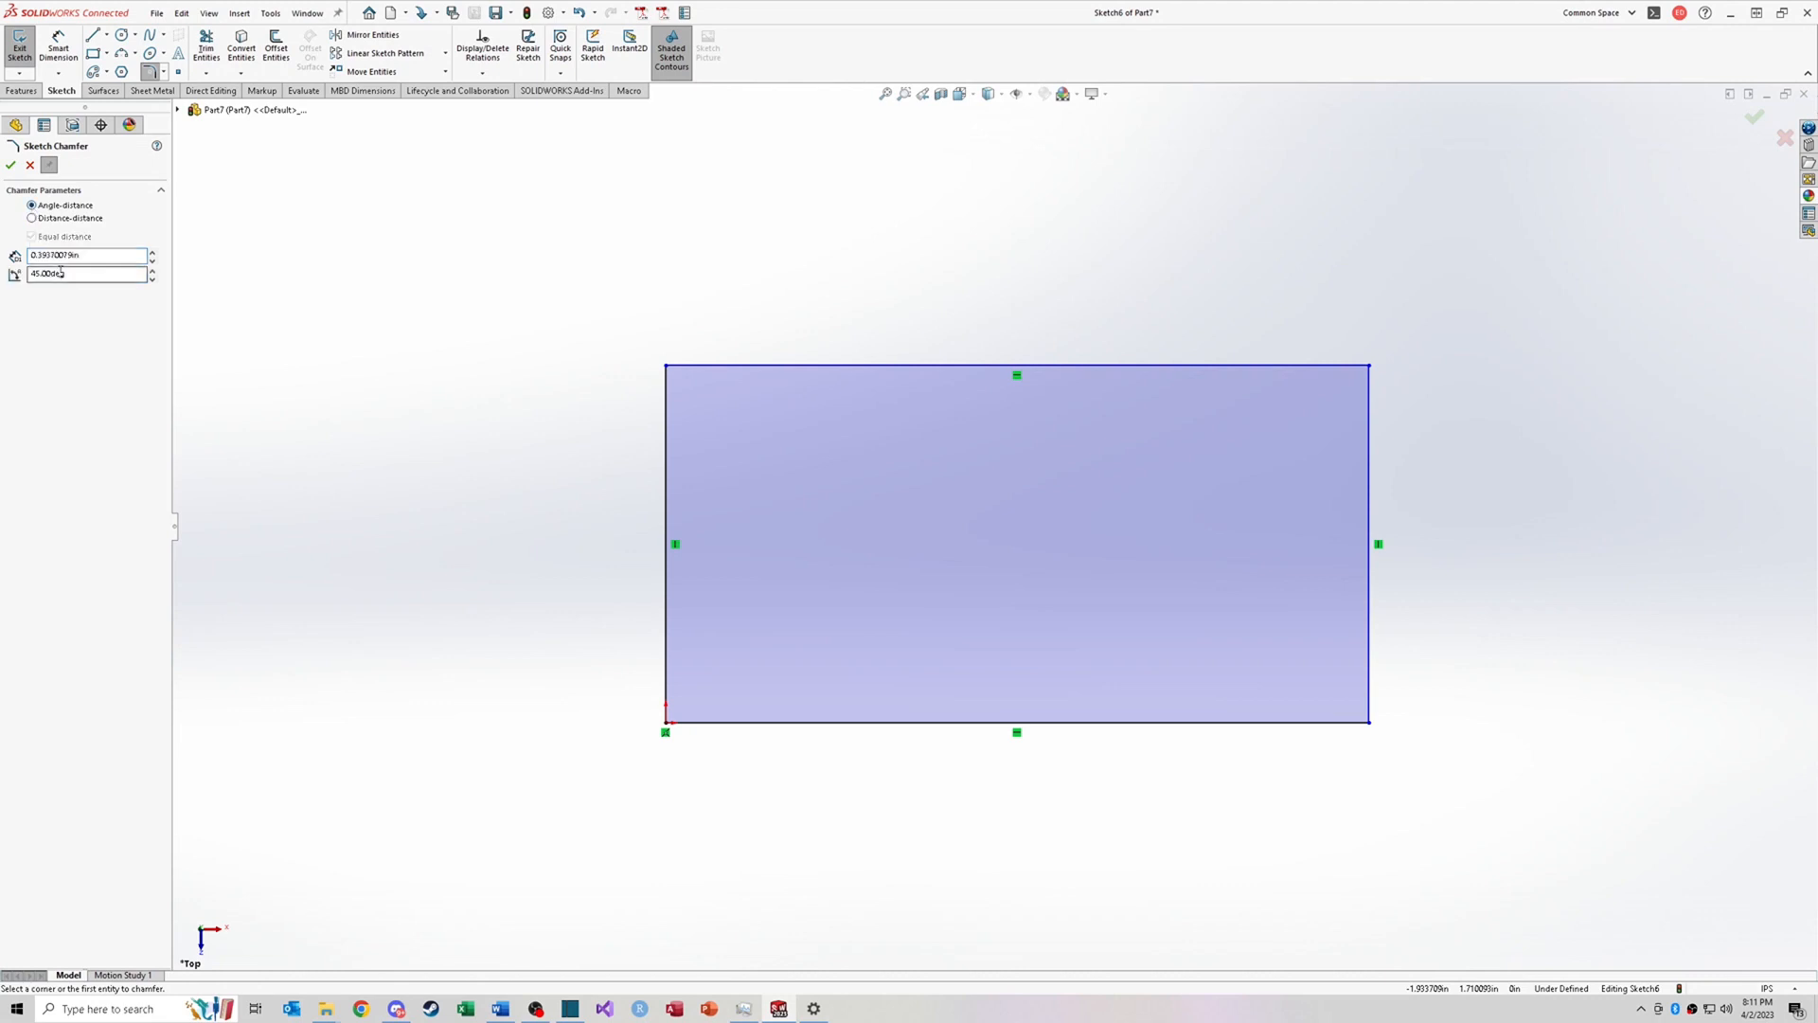
{"action": "left_click", "coordinate": [664, 385]}
{"action": "left_click", "coordinate": [701, 365]}
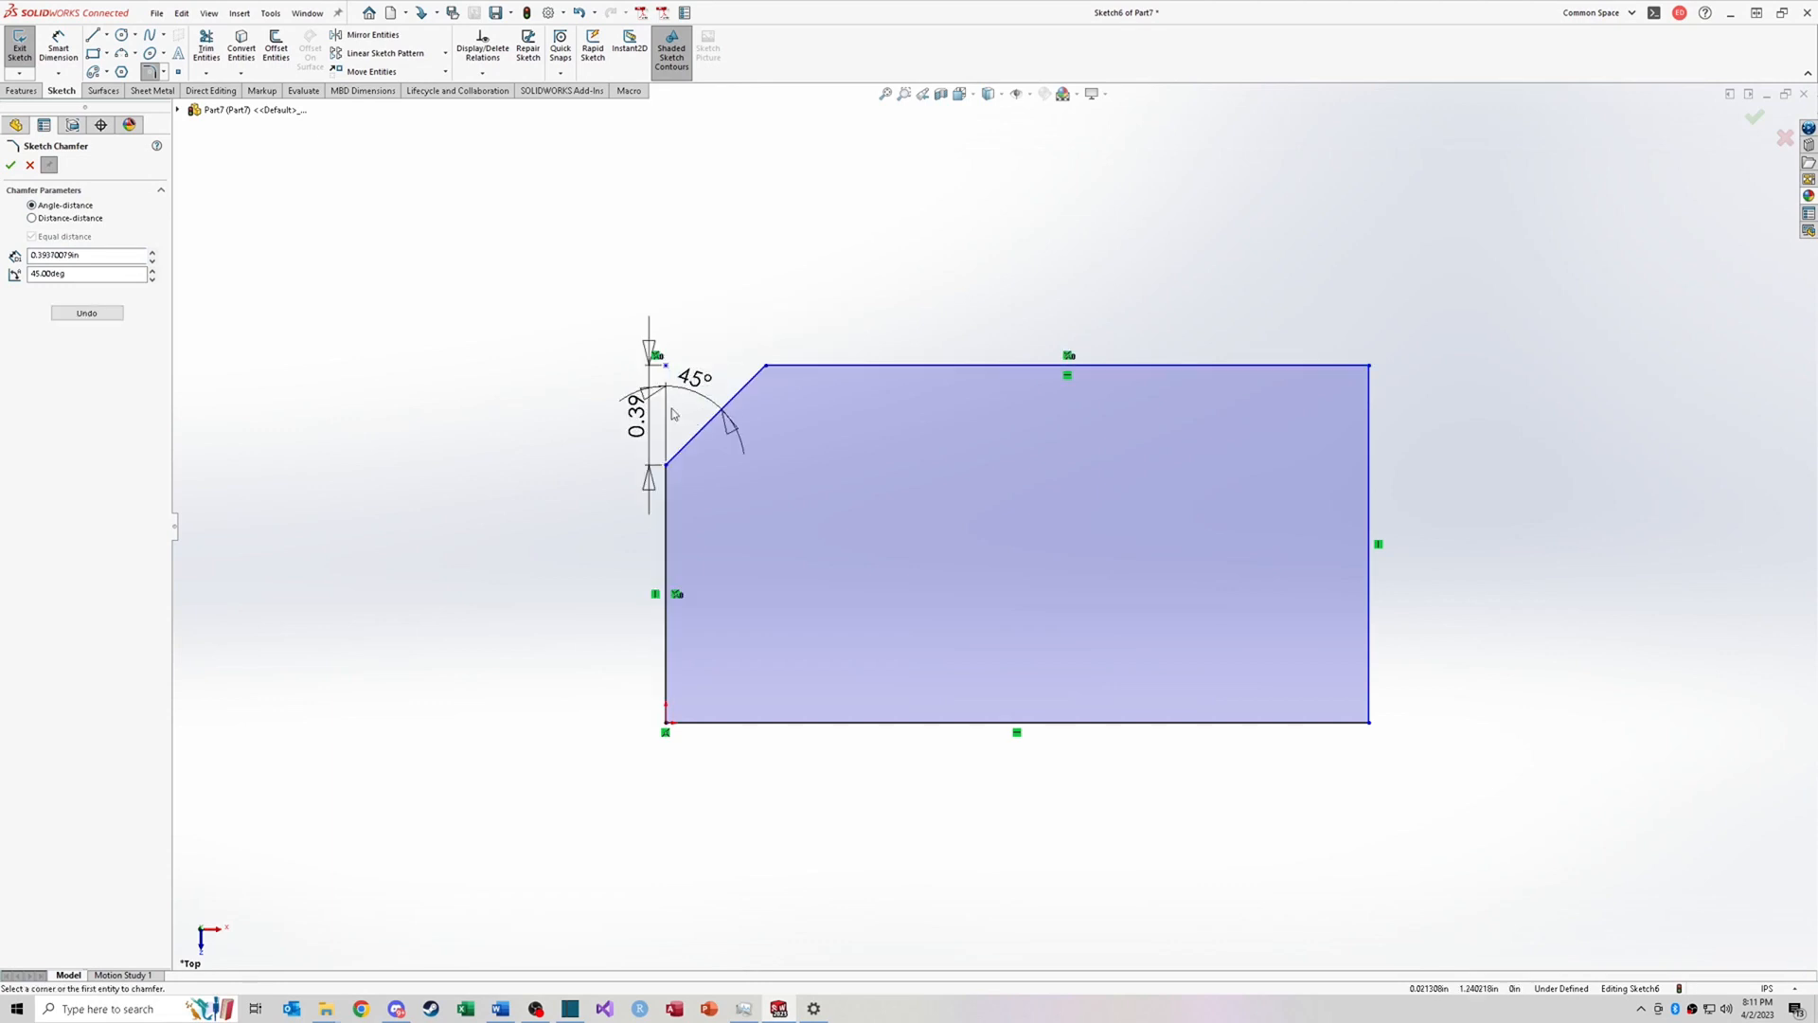
Step: Chamfer the rectangle's top-right corner with a 0.25 in distance and a 30° angle
{"action": "left_click_drag", "start_coordinate": [83, 256], "coordinate": [24, 260]}
{"action": "left_click", "coordinate": [87, 279]}
{"action": "type", "text": ".25"}
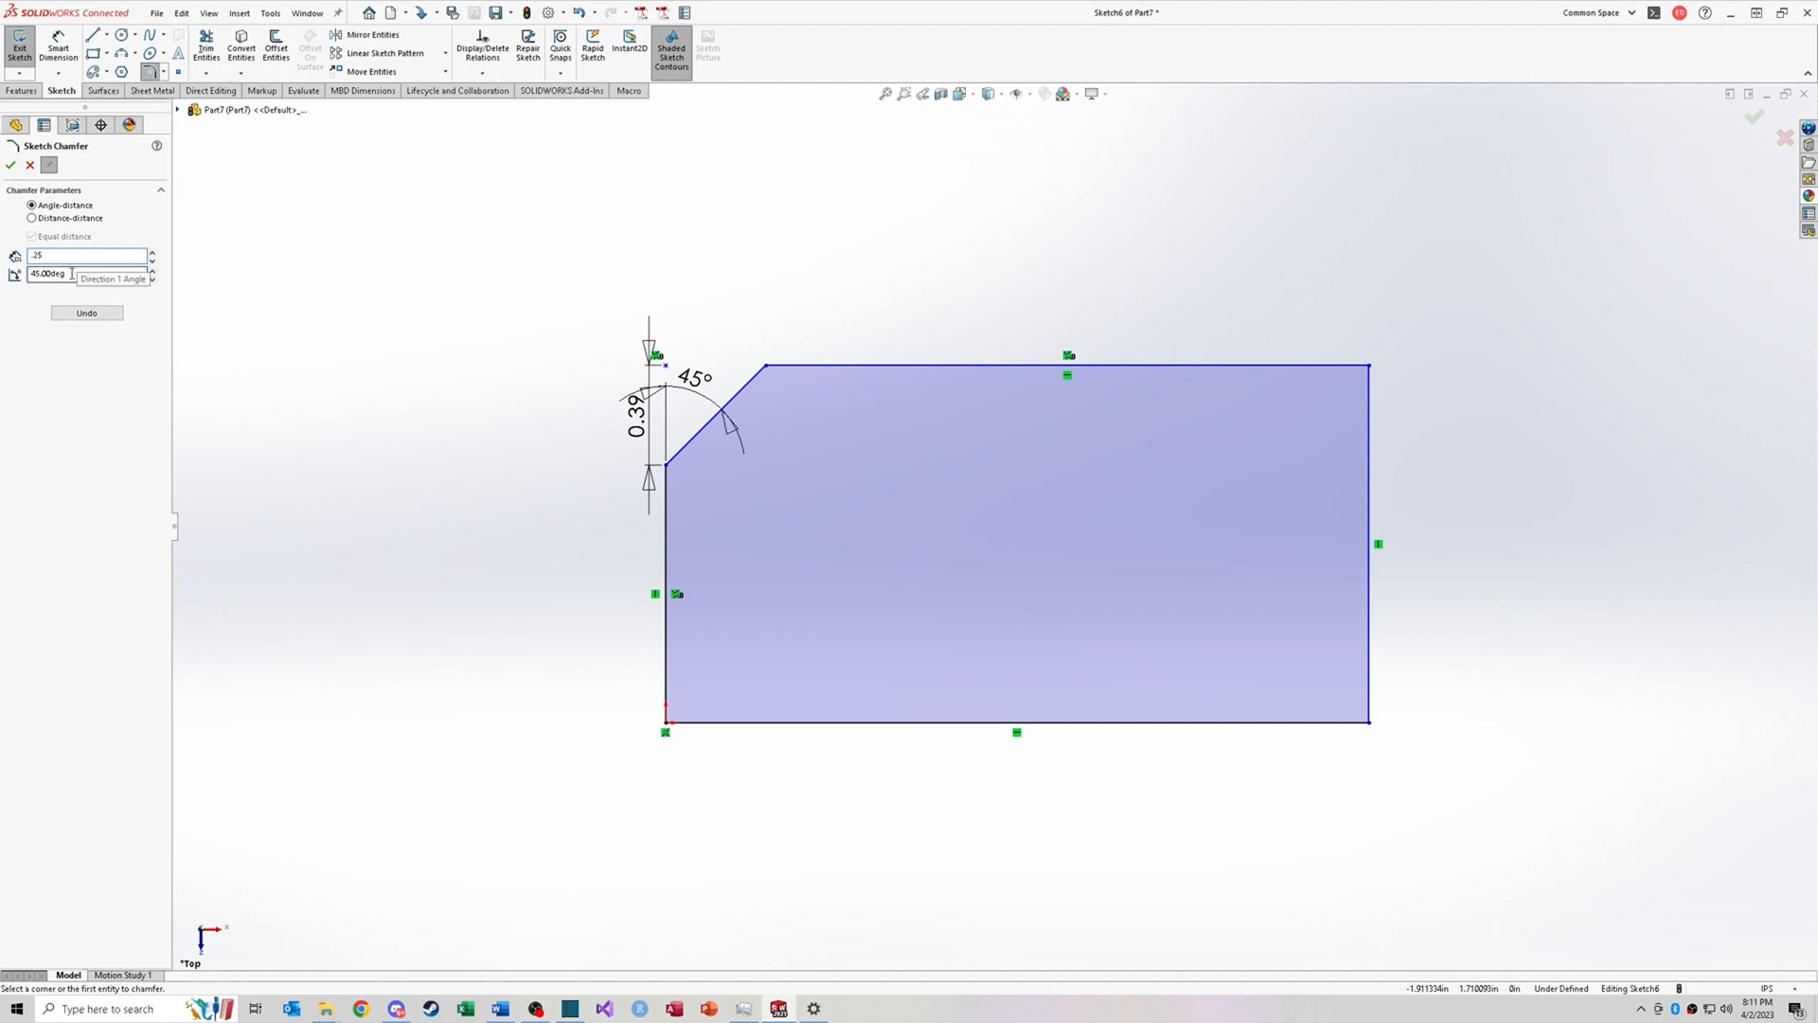
{"action": "key", "text": "Tab"}
{"action": "type", "text": "30"}
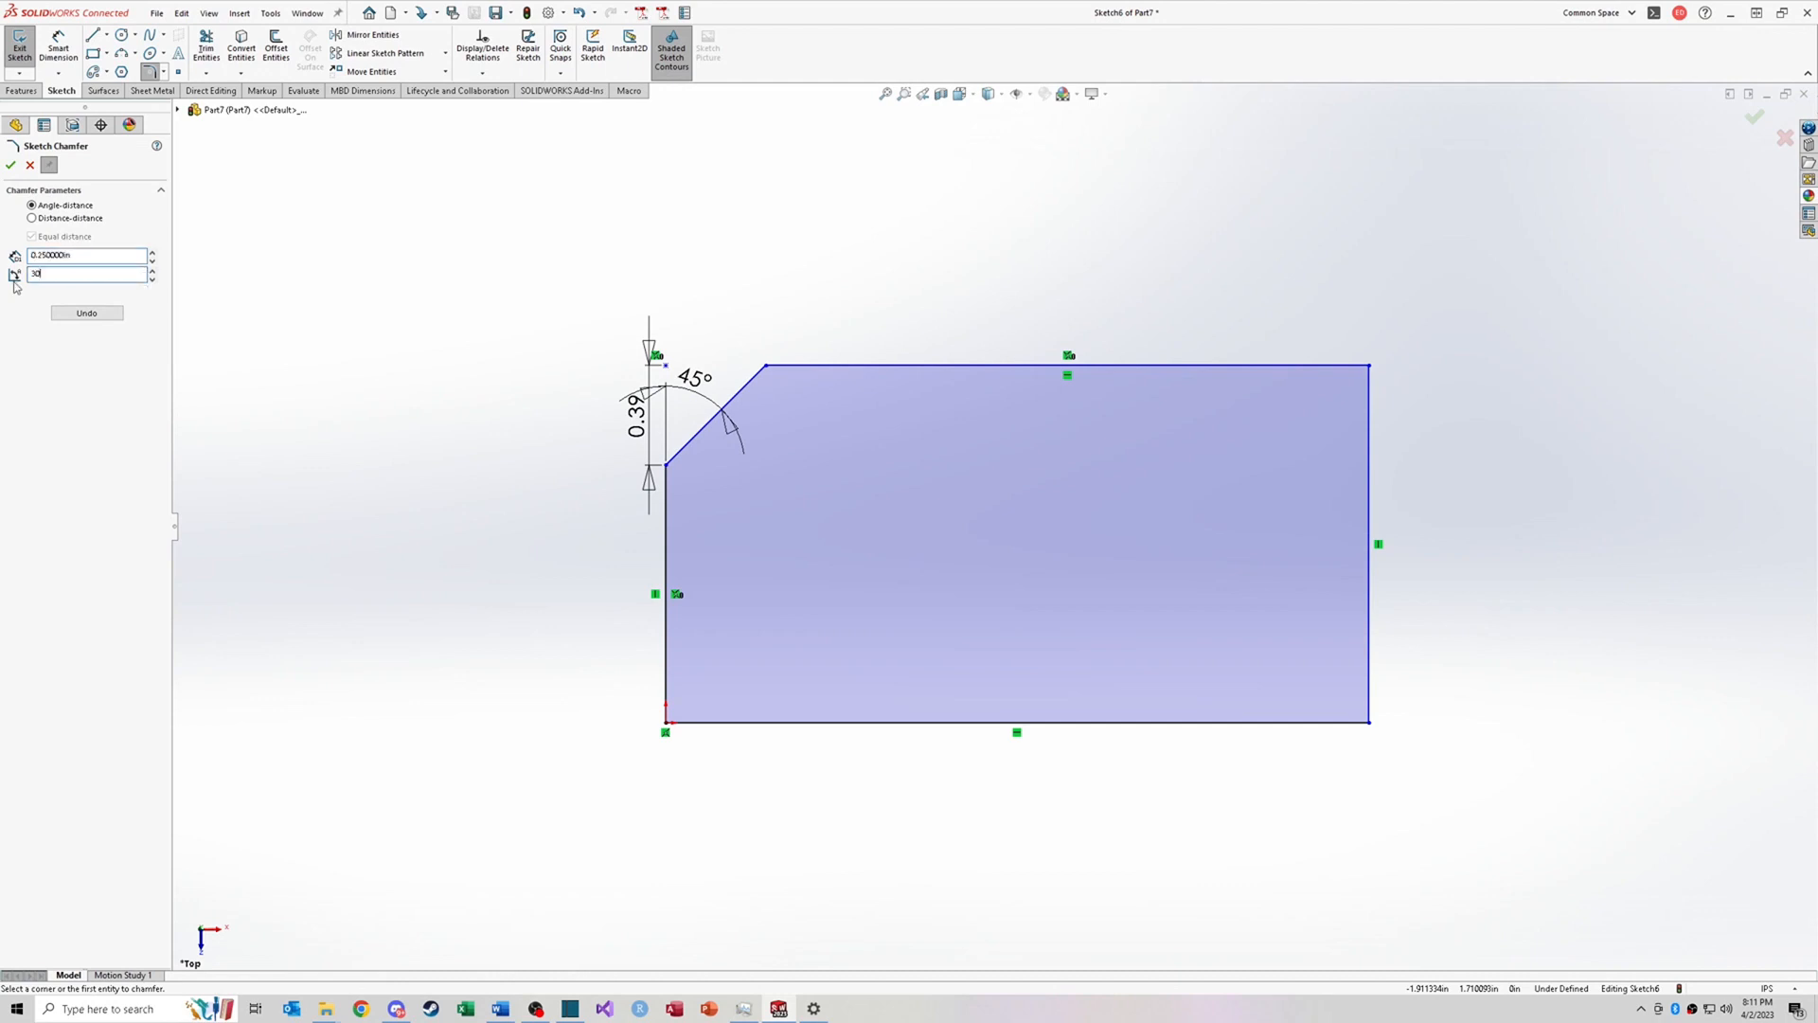
{"action": "left_click", "coordinate": [1362, 366]}
{"action": "left_click", "coordinate": [1373, 406]}
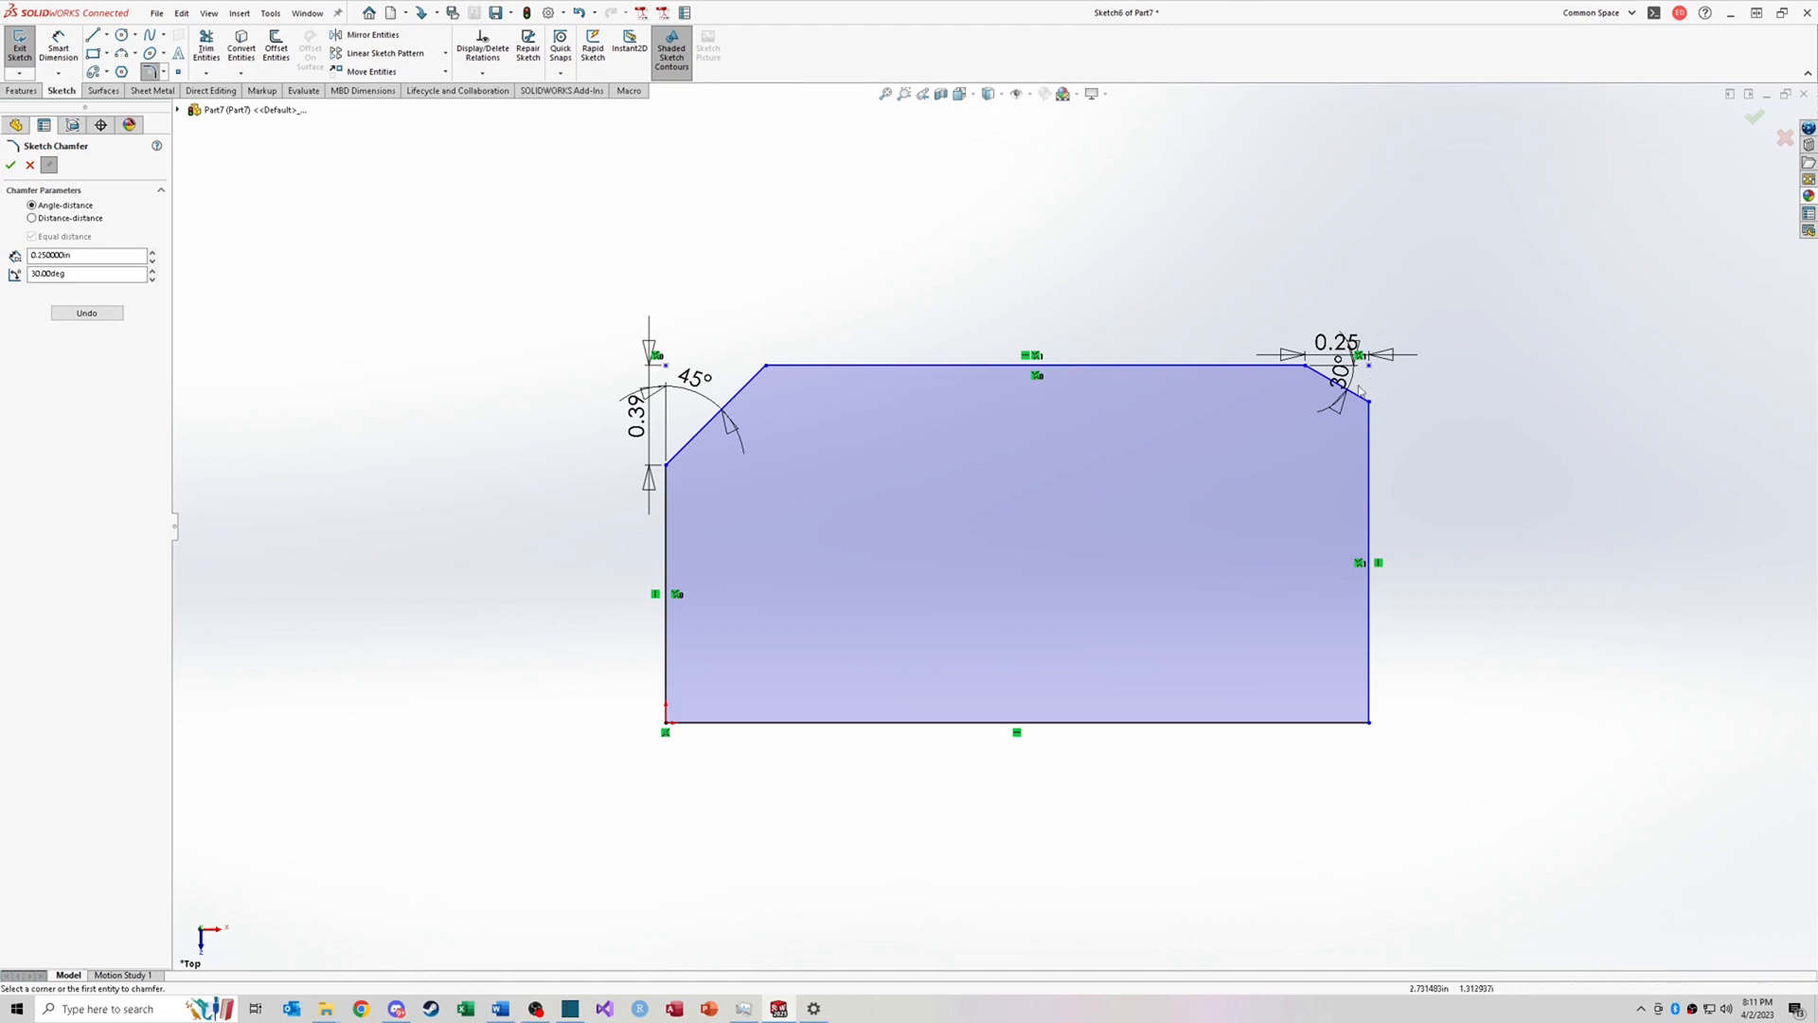
{"action": "left_click", "coordinate": [1284, 362]}
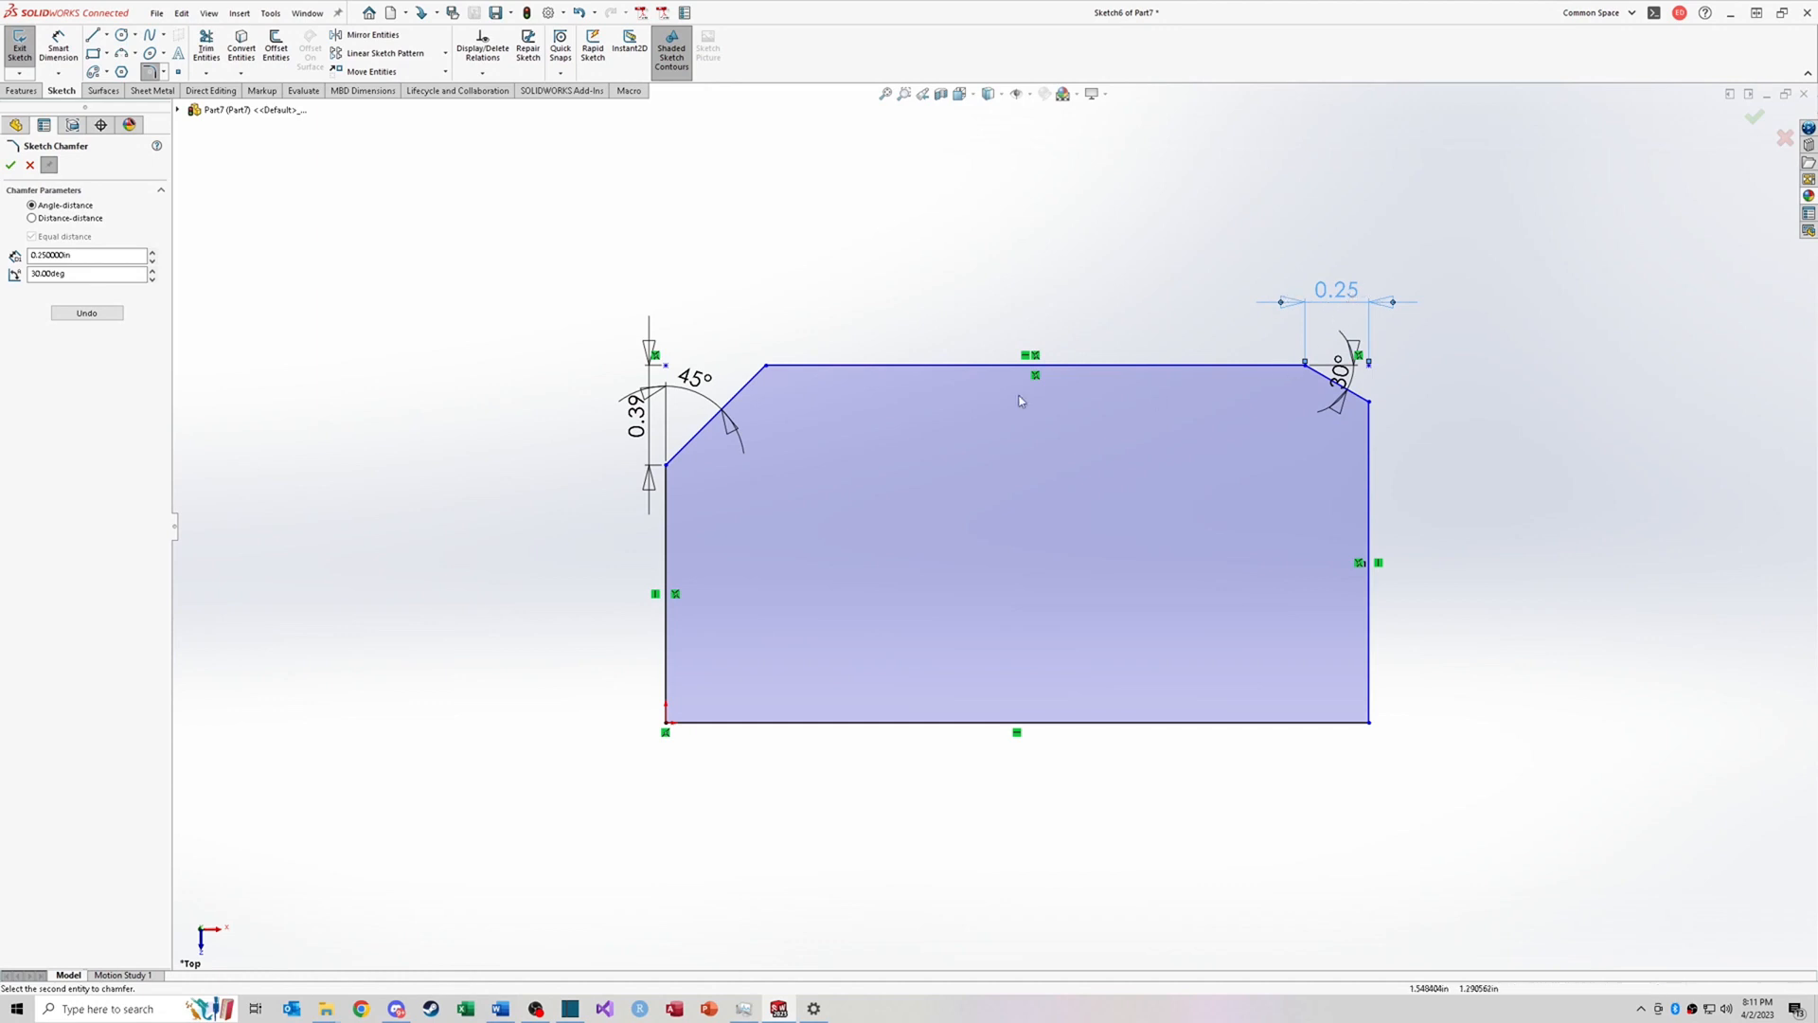
Step: Switch to a distance-distance chamfer with a 0.5 in second distance and apply it at the bottom-right corner
{"action": "left_click", "coordinate": [33, 219]}
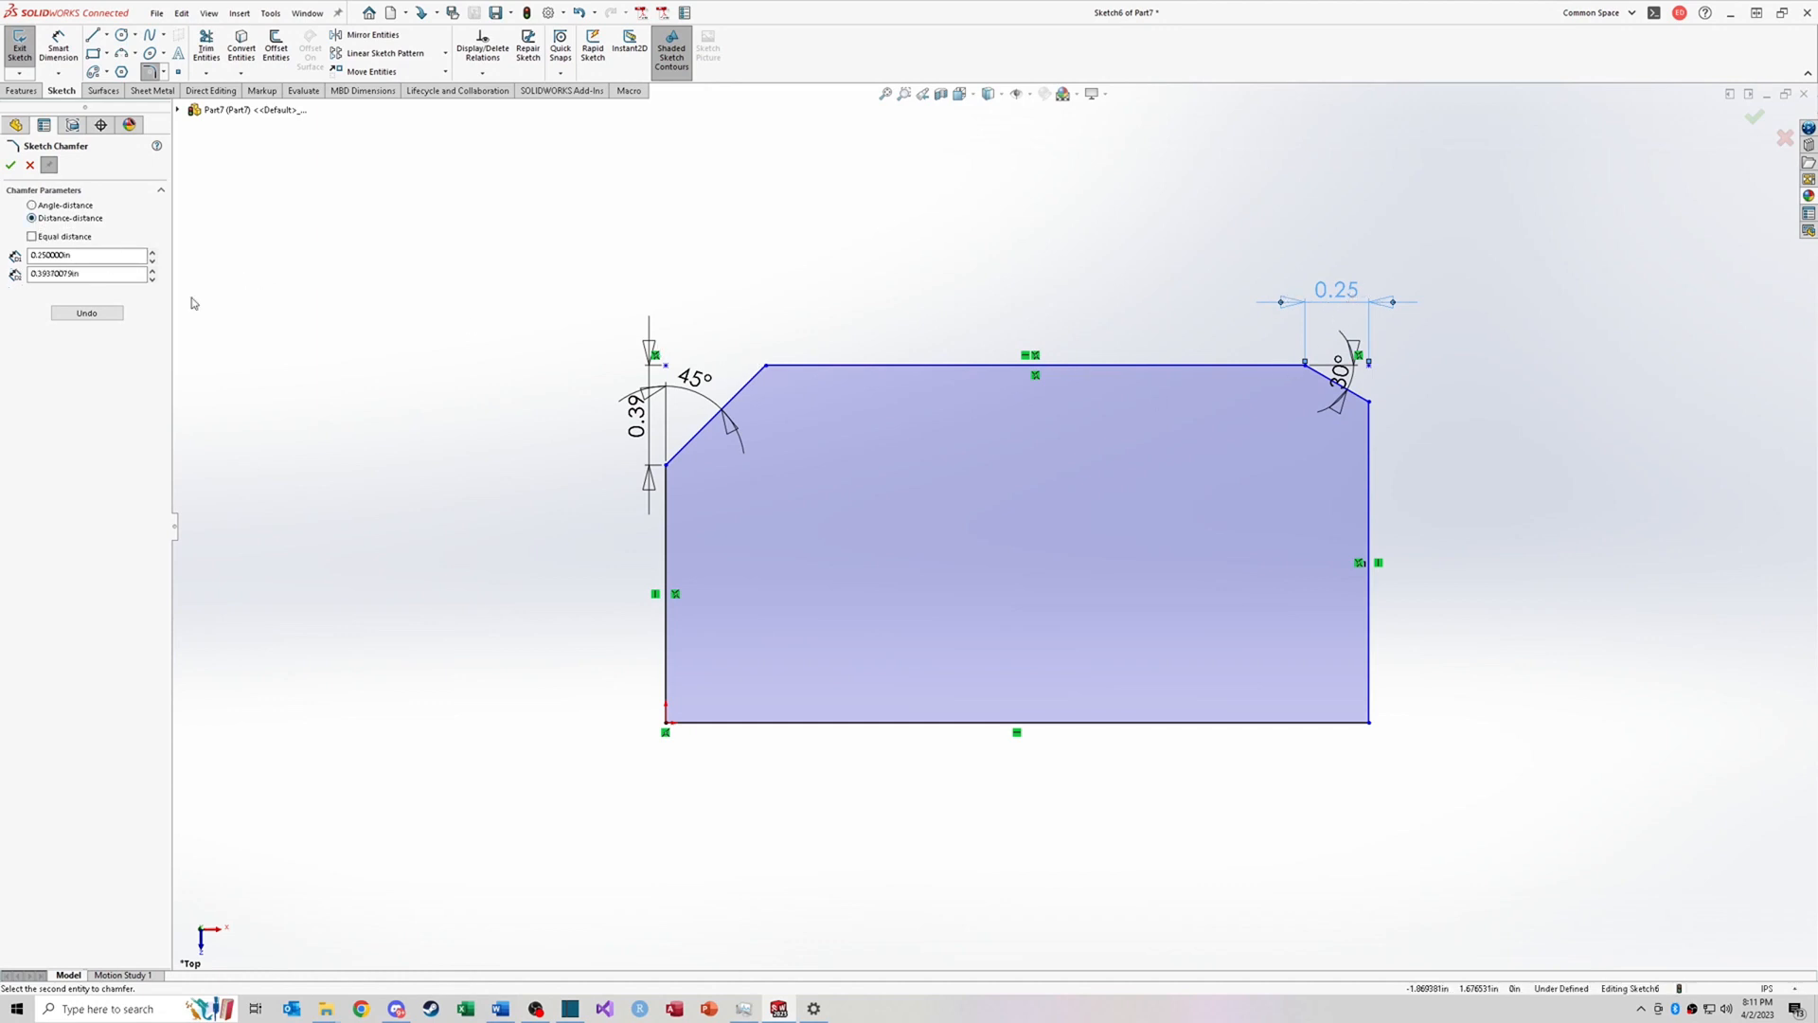
{"action": "left_click", "coordinate": [33, 237]}
{"action": "left_click_drag", "start_coordinate": [85, 274], "coordinate": [8, 276]}
{"action": "type", "text": "0.5"}
{"action": "key", "text": "Return"}
{"action": "left_click", "coordinate": [1346, 727]}
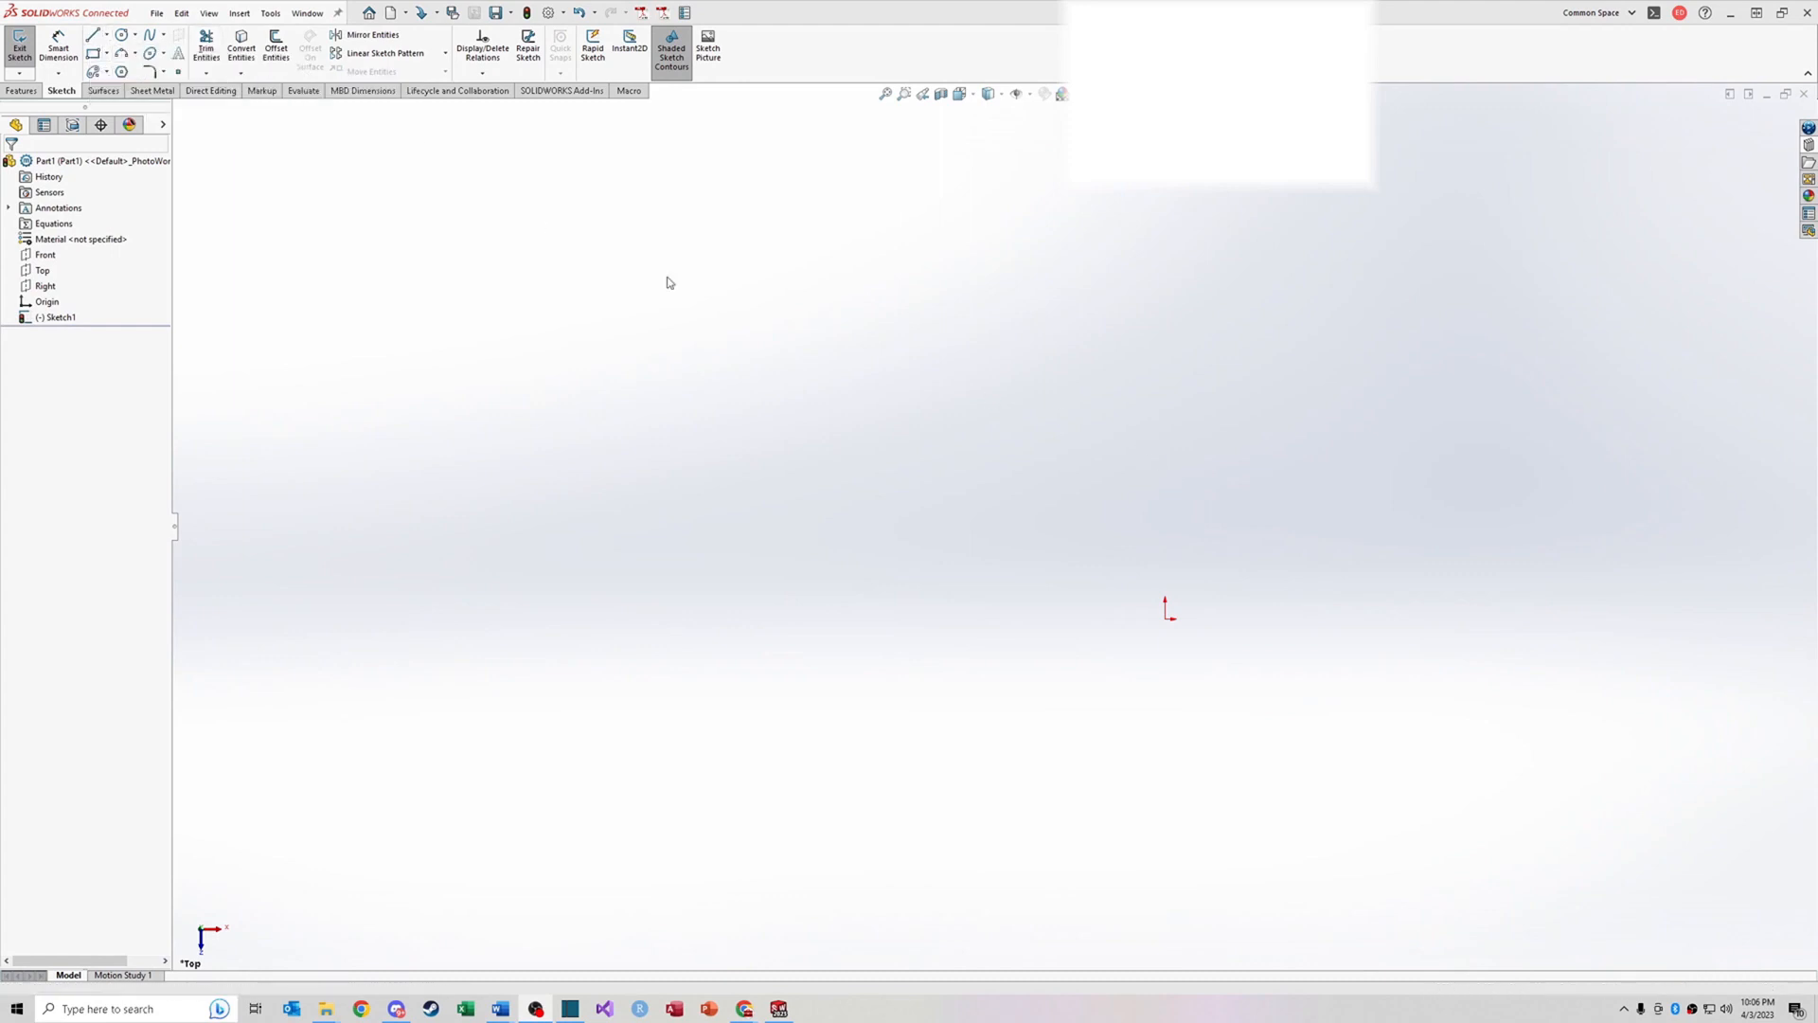
Step: Sketch two horizontal lines and two slanted lines crossing them in a hash pattern
{"action": "left_click", "coordinate": [92, 36]}
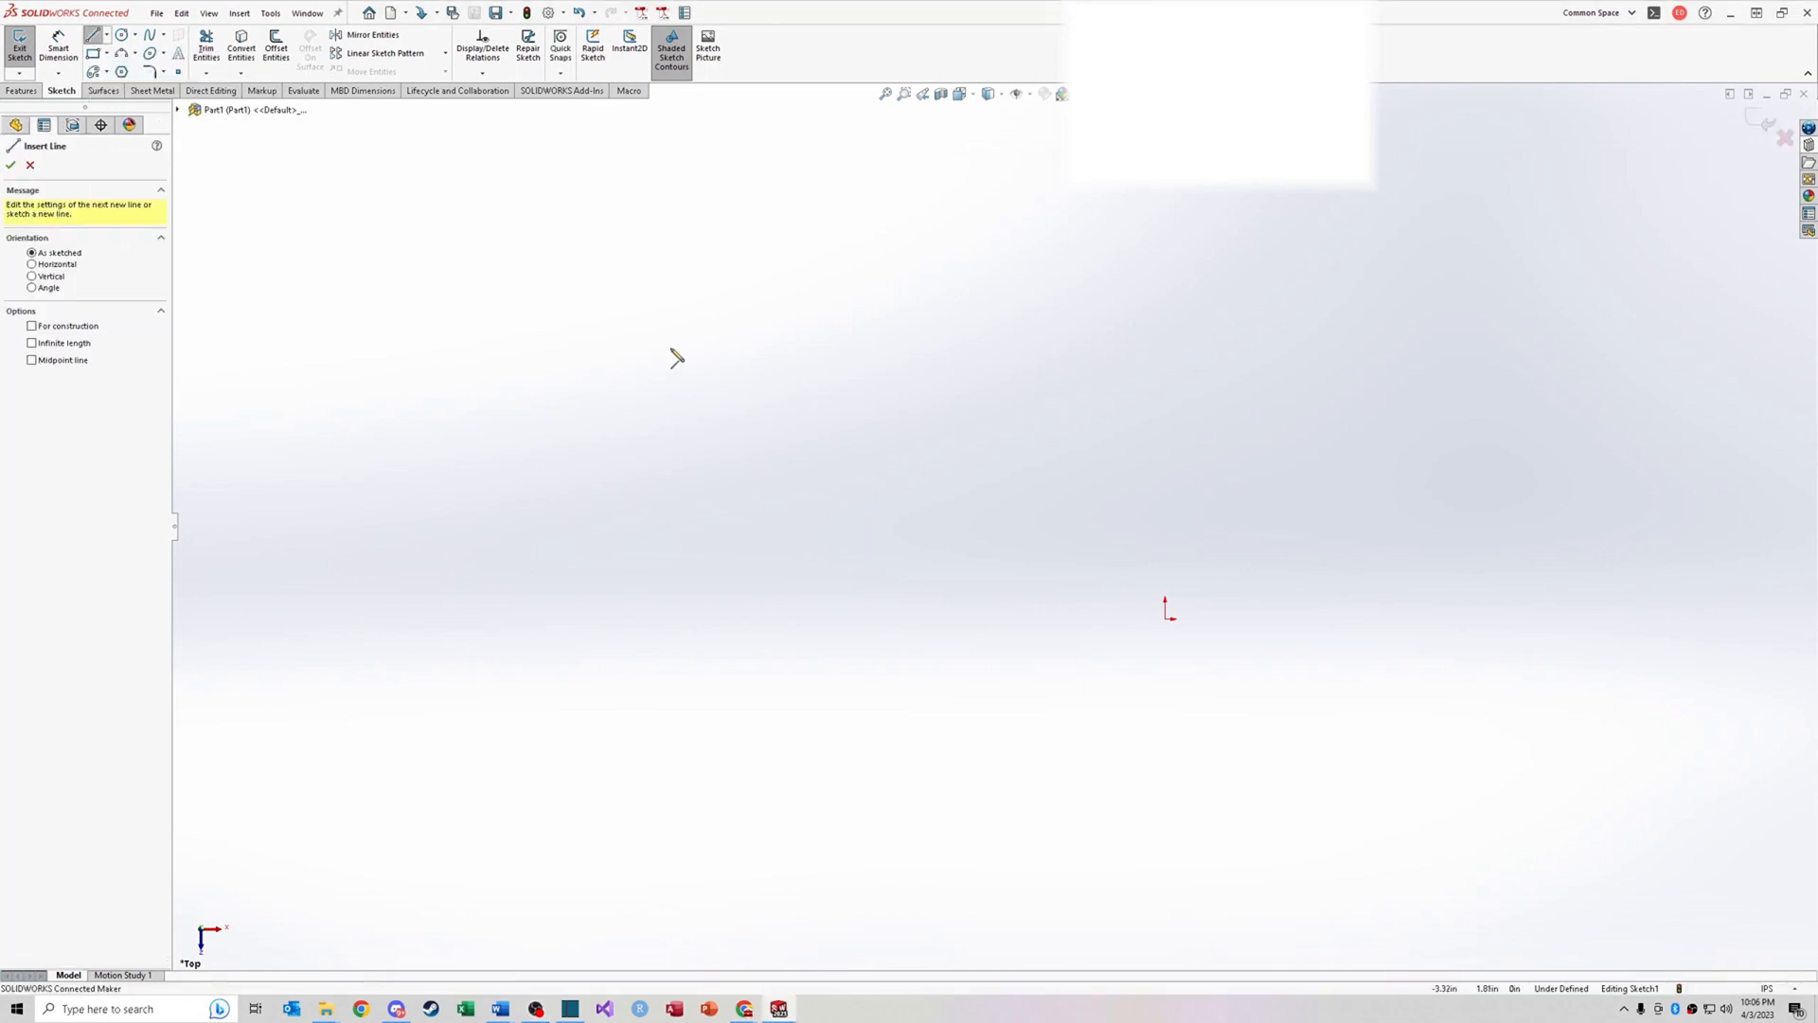
{"action": "left_click_drag", "start_coordinate": [621, 362], "coordinate": [1007, 362]}
{"action": "left_click_drag", "start_coordinate": [620, 492], "coordinate": [998, 491]}
{"action": "left_click_drag", "start_coordinate": [873, 280], "coordinate": [853, 557]}
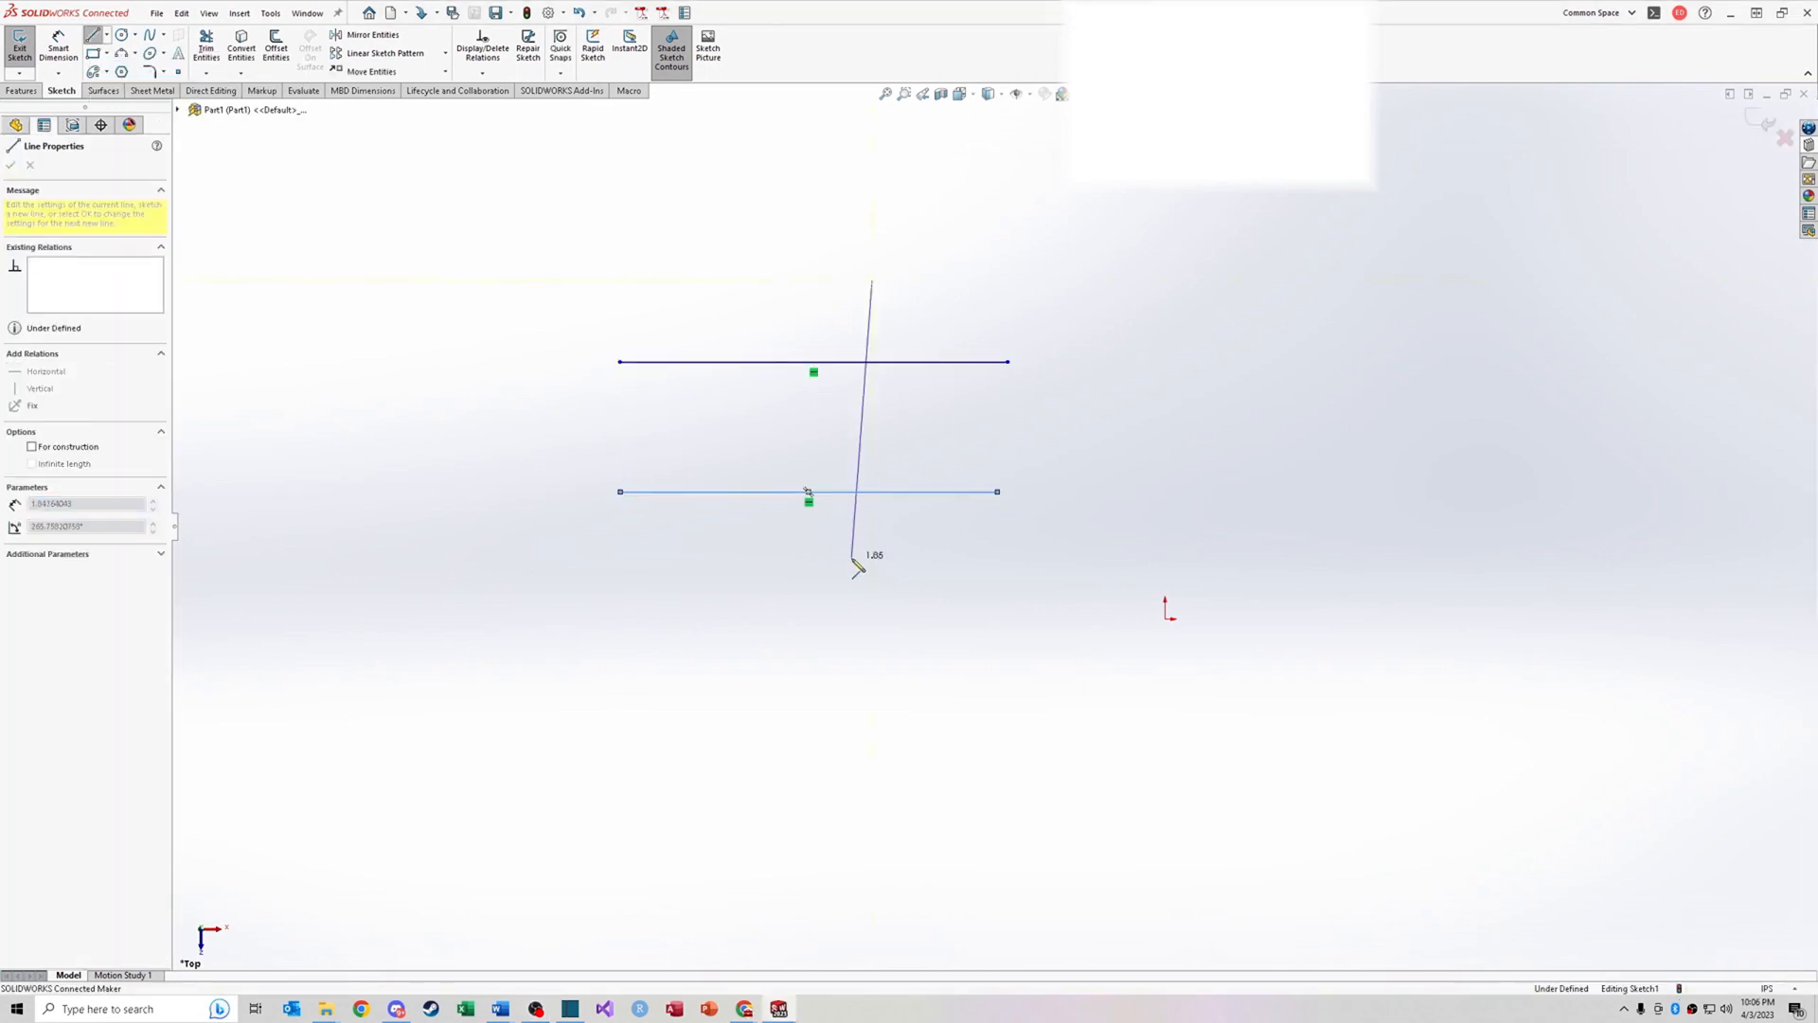
{"action": "left_click_drag", "start_coordinate": [760, 272], "coordinate": [693, 552]}
Step: Power trim the overhanging line ends to leave a closed parallelogram
{"action": "left_click", "coordinate": [205, 46]}
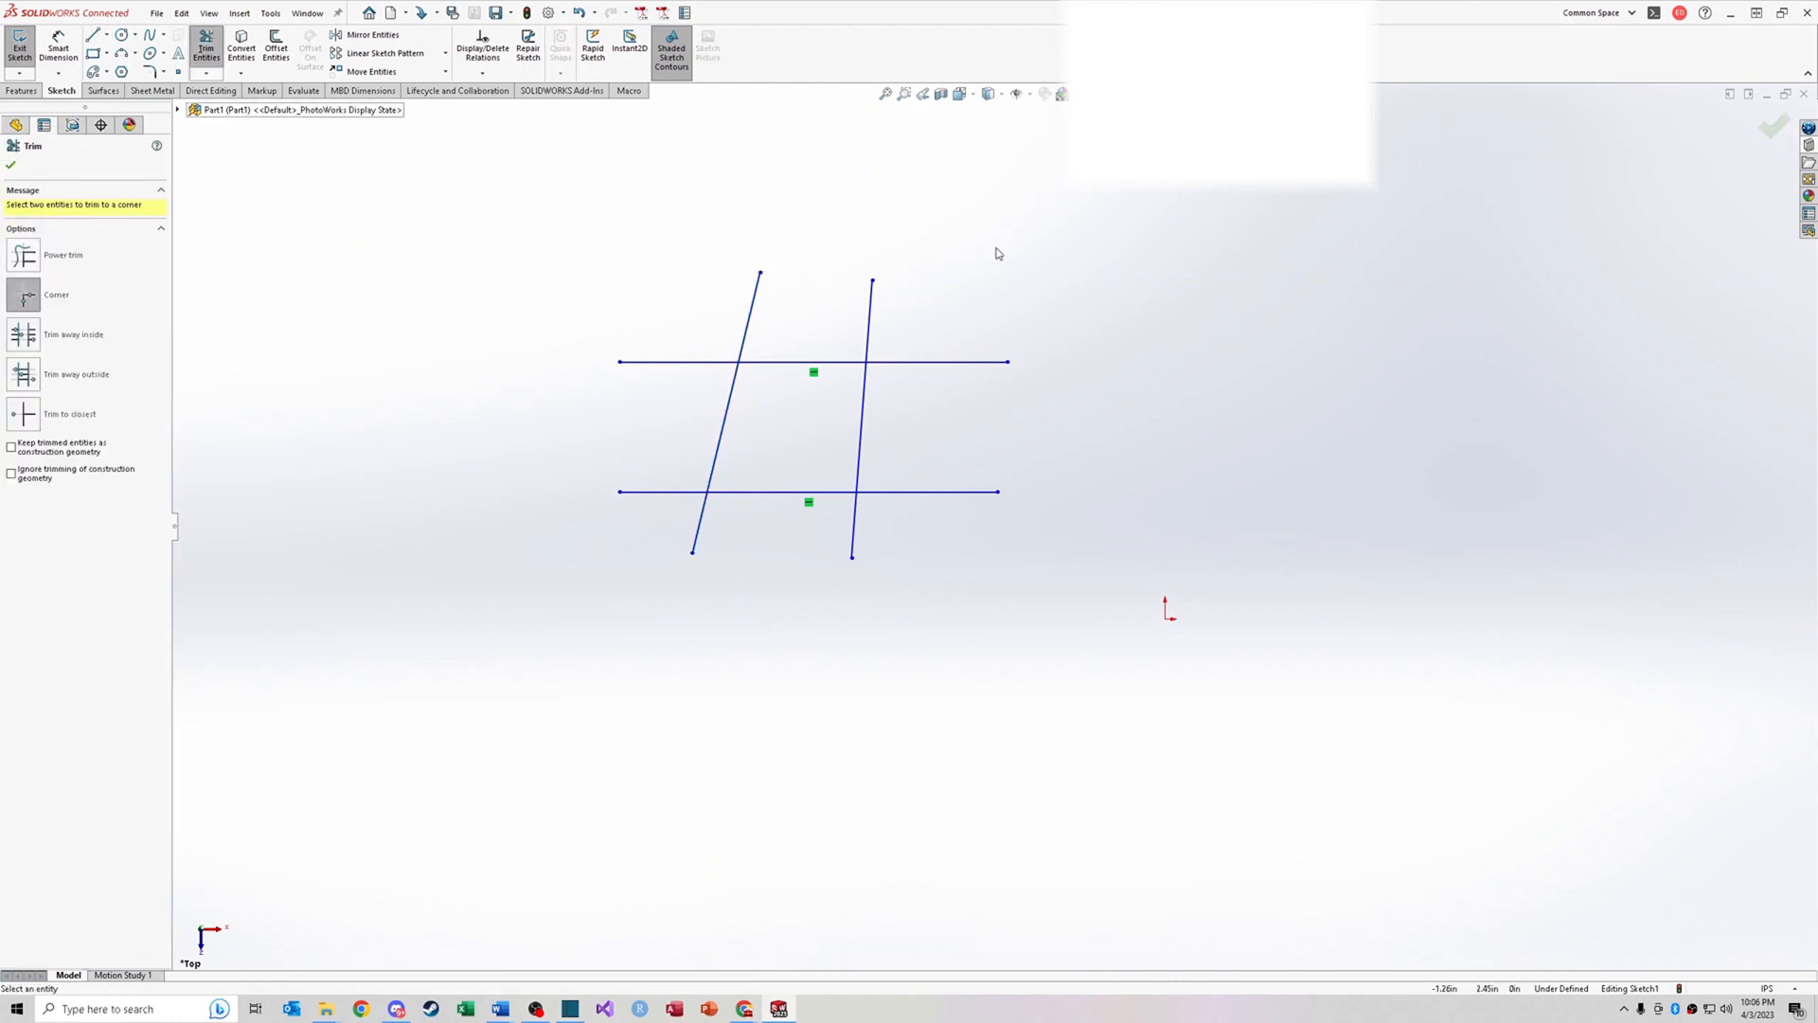
{"action": "left_click", "coordinate": [35, 245]}
{"action": "mouse_move", "coordinate": [1163, 296]}
{"action": "left_mouse_down"}
{"action": "mouse_move", "coordinate": [1047, 316]}
{"action": "mouse_move", "coordinate": [1083, 375]}
{"action": "mouse_move", "coordinate": [1122, 301]}
{"action": "mouse_move", "coordinate": [1099, 426]}
{"action": "mouse_move", "coordinate": [1089, 332]}
{"action": "mouse_move", "coordinate": [994, 280]}
{"action": "mouse_move", "coordinate": [956, 309]}
{"action": "left_mouse_up"}
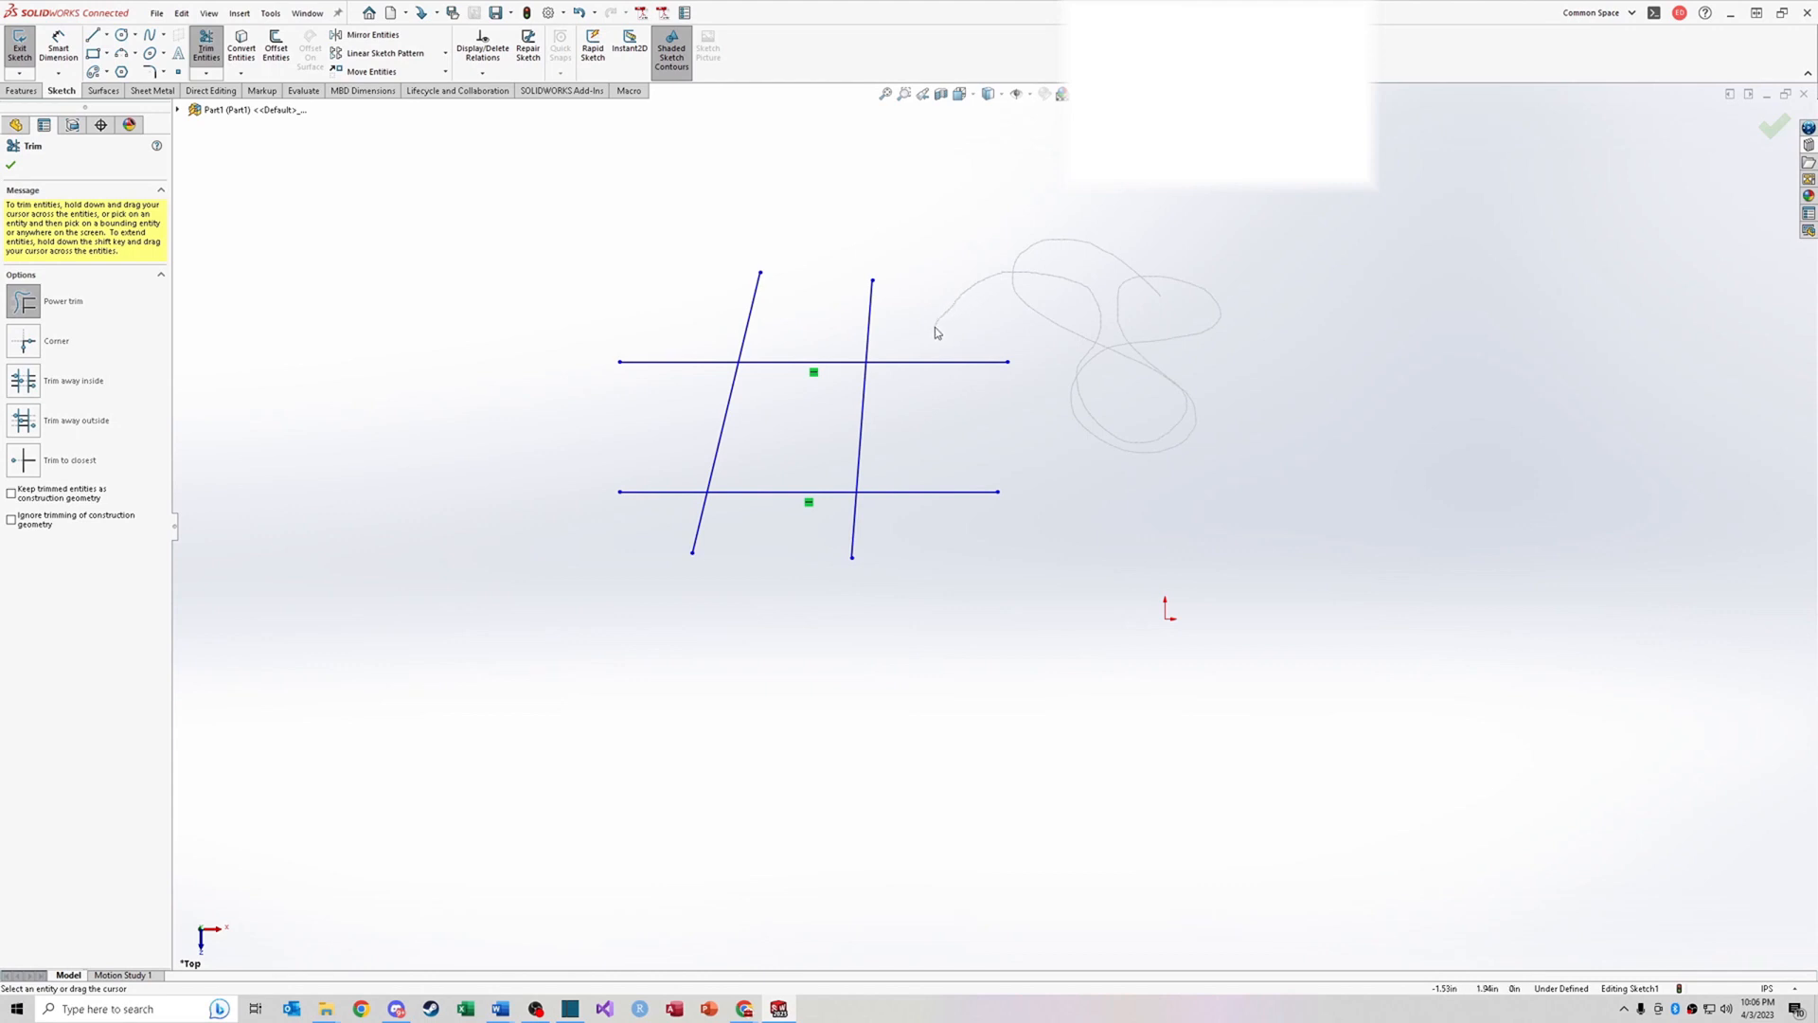
{"action": "left_click_drag", "start_coordinate": [935, 328], "coordinate": [893, 319]}
{"action": "left_click_drag", "start_coordinate": [872, 324], "coordinate": [851, 326]}
{"action": "mouse_move", "coordinate": [777, 318]}
{"action": "left_mouse_down"}
{"action": "mouse_move", "coordinate": [697, 374]}
{"action": "mouse_move", "coordinate": [665, 473]}
{"action": "mouse_move", "coordinate": [788, 561]}
{"action": "left_mouse_up"}
{"action": "left_click_drag", "start_coordinate": [940, 444], "coordinate": [943, 353]}
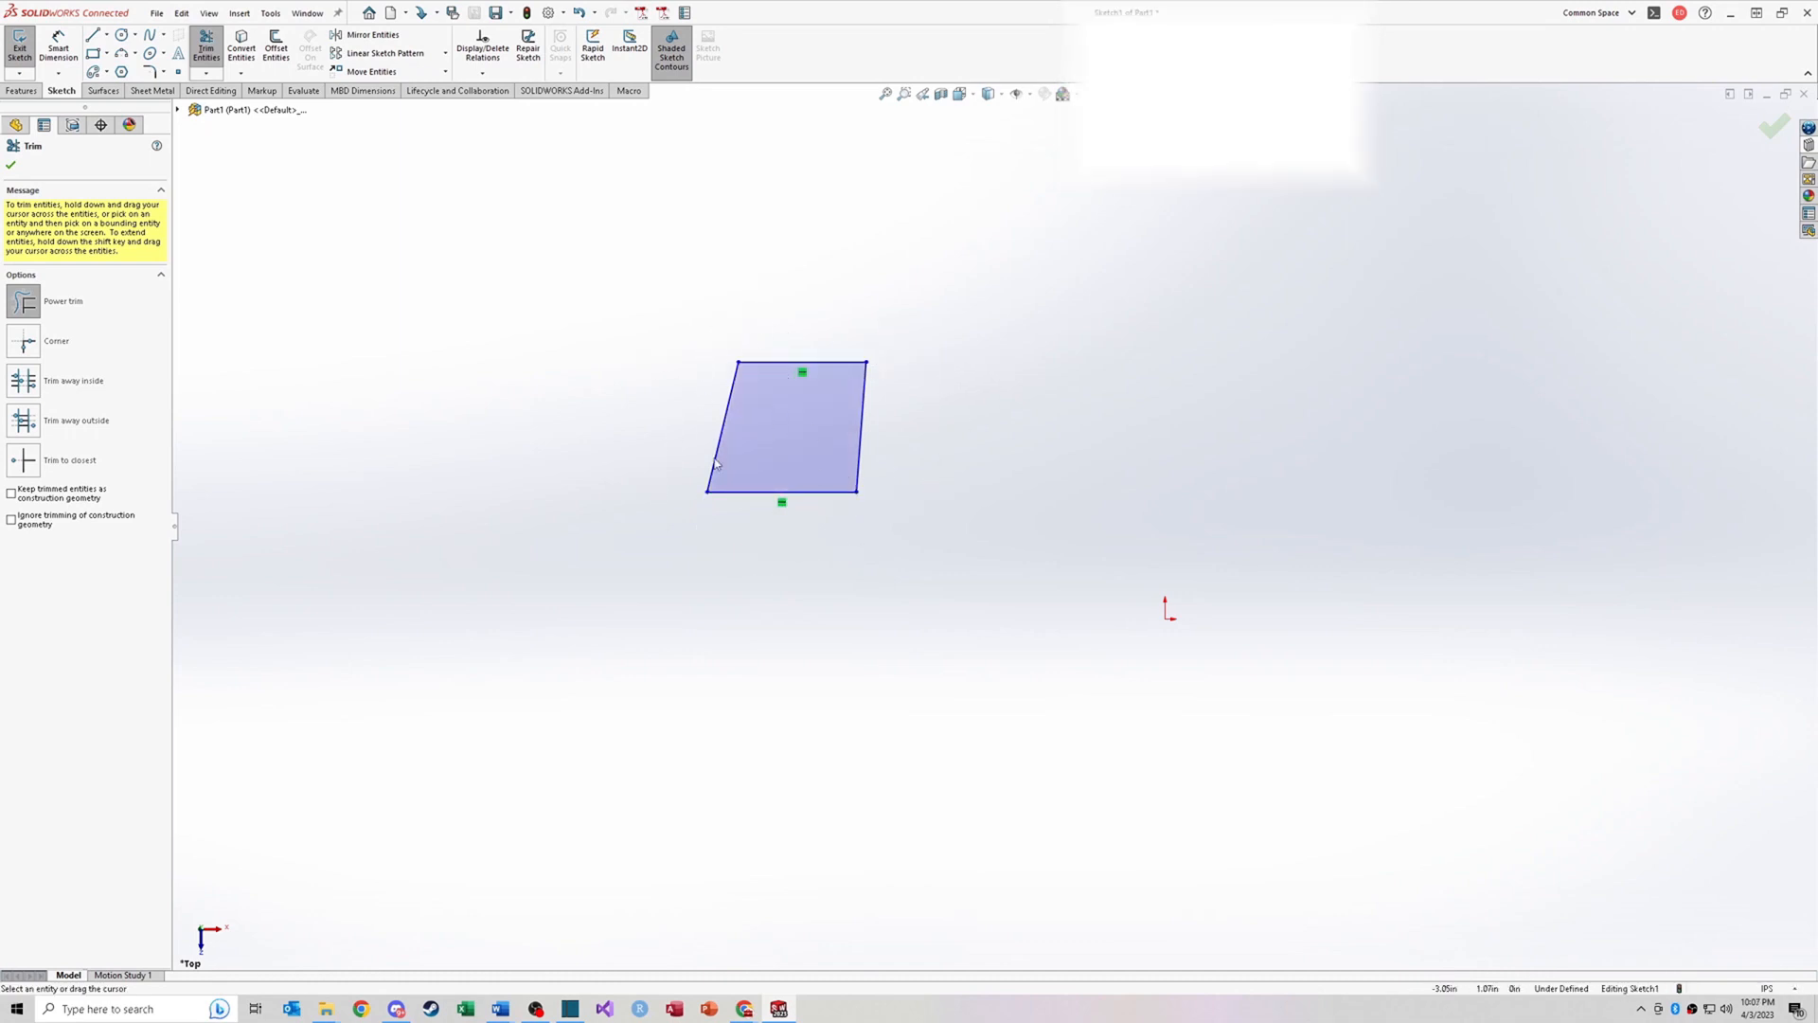
Step: Delete the parallelogram sketch
{"action": "key", "text": "Escape"}
{"action": "left_click_drag", "start_coordinate": [632, 302], "coordinate": [959, 550]}
{"action": "key", "text": "Delete"}
Step: Sketch a large rectangle and a smaller rectangle hanging from the middle of its top edge
{"action": "key", "text": "r"}
{"action": "left_click_drag", "start_coordinate": [717, 311], "coordinate": [1035, 538]}
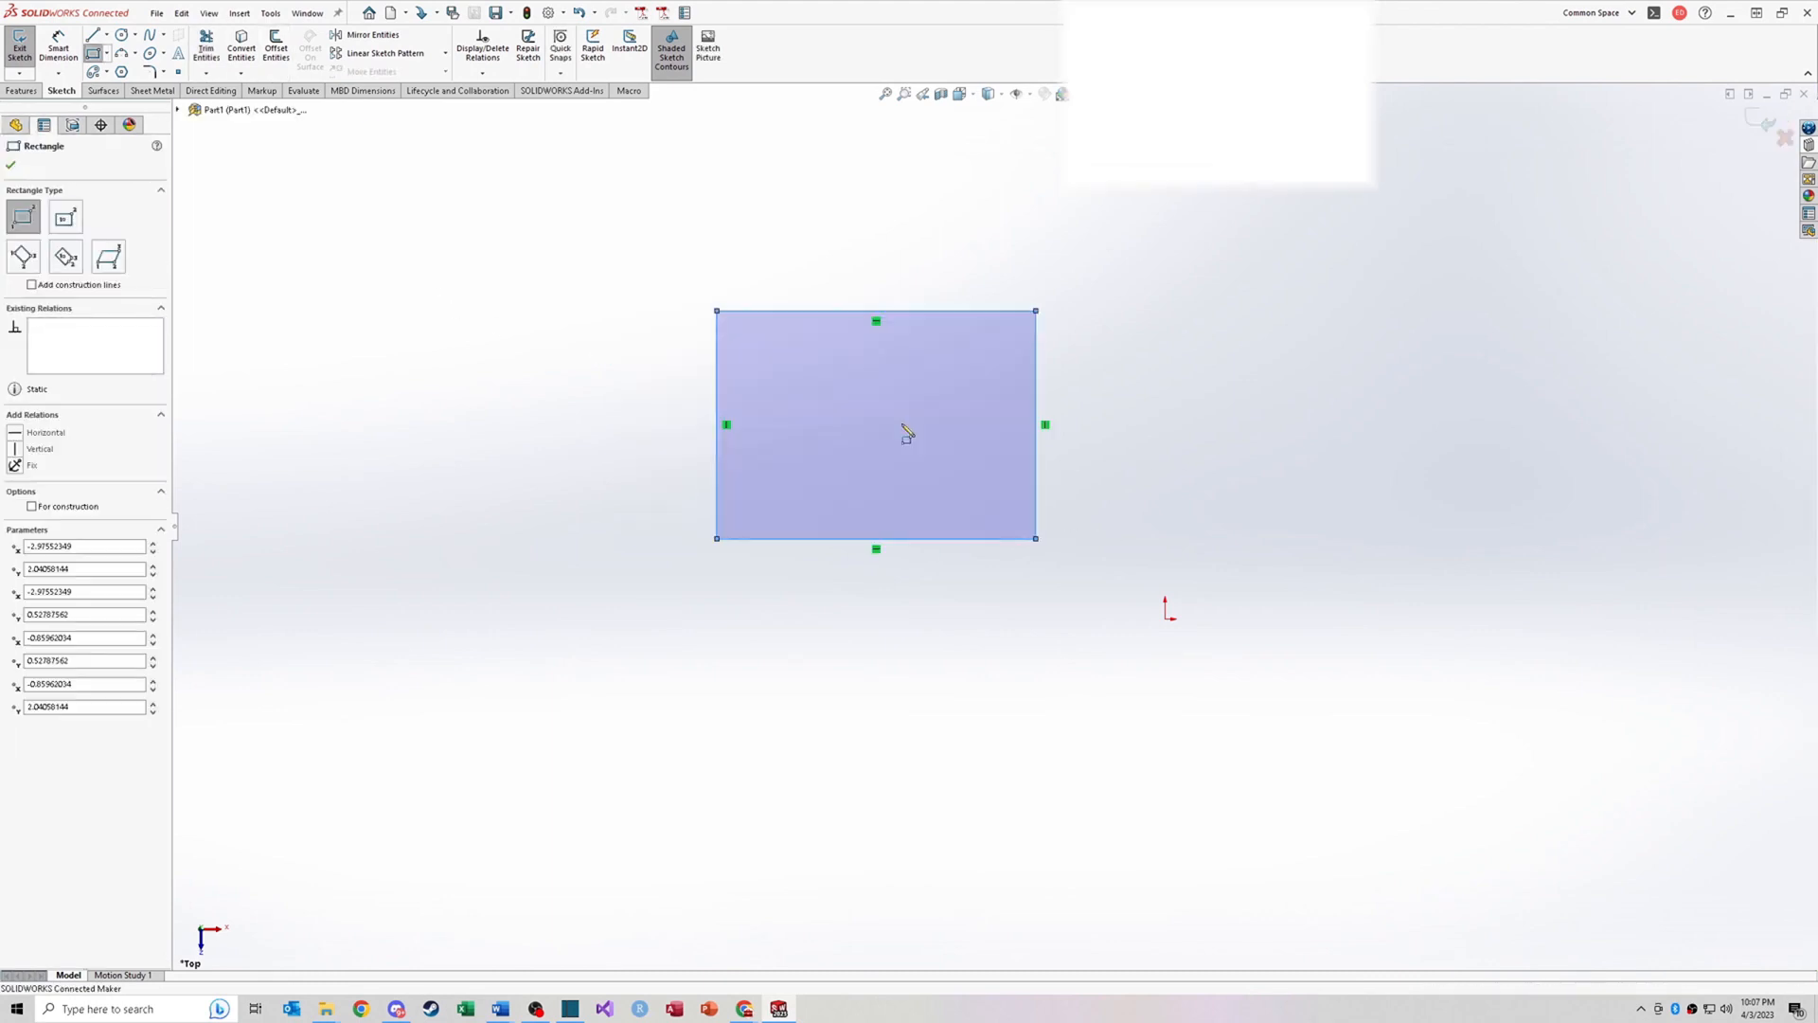
{"action": "left_click_drag", "start_coordinate": [830, 310], "coordinate": [945, 442]}
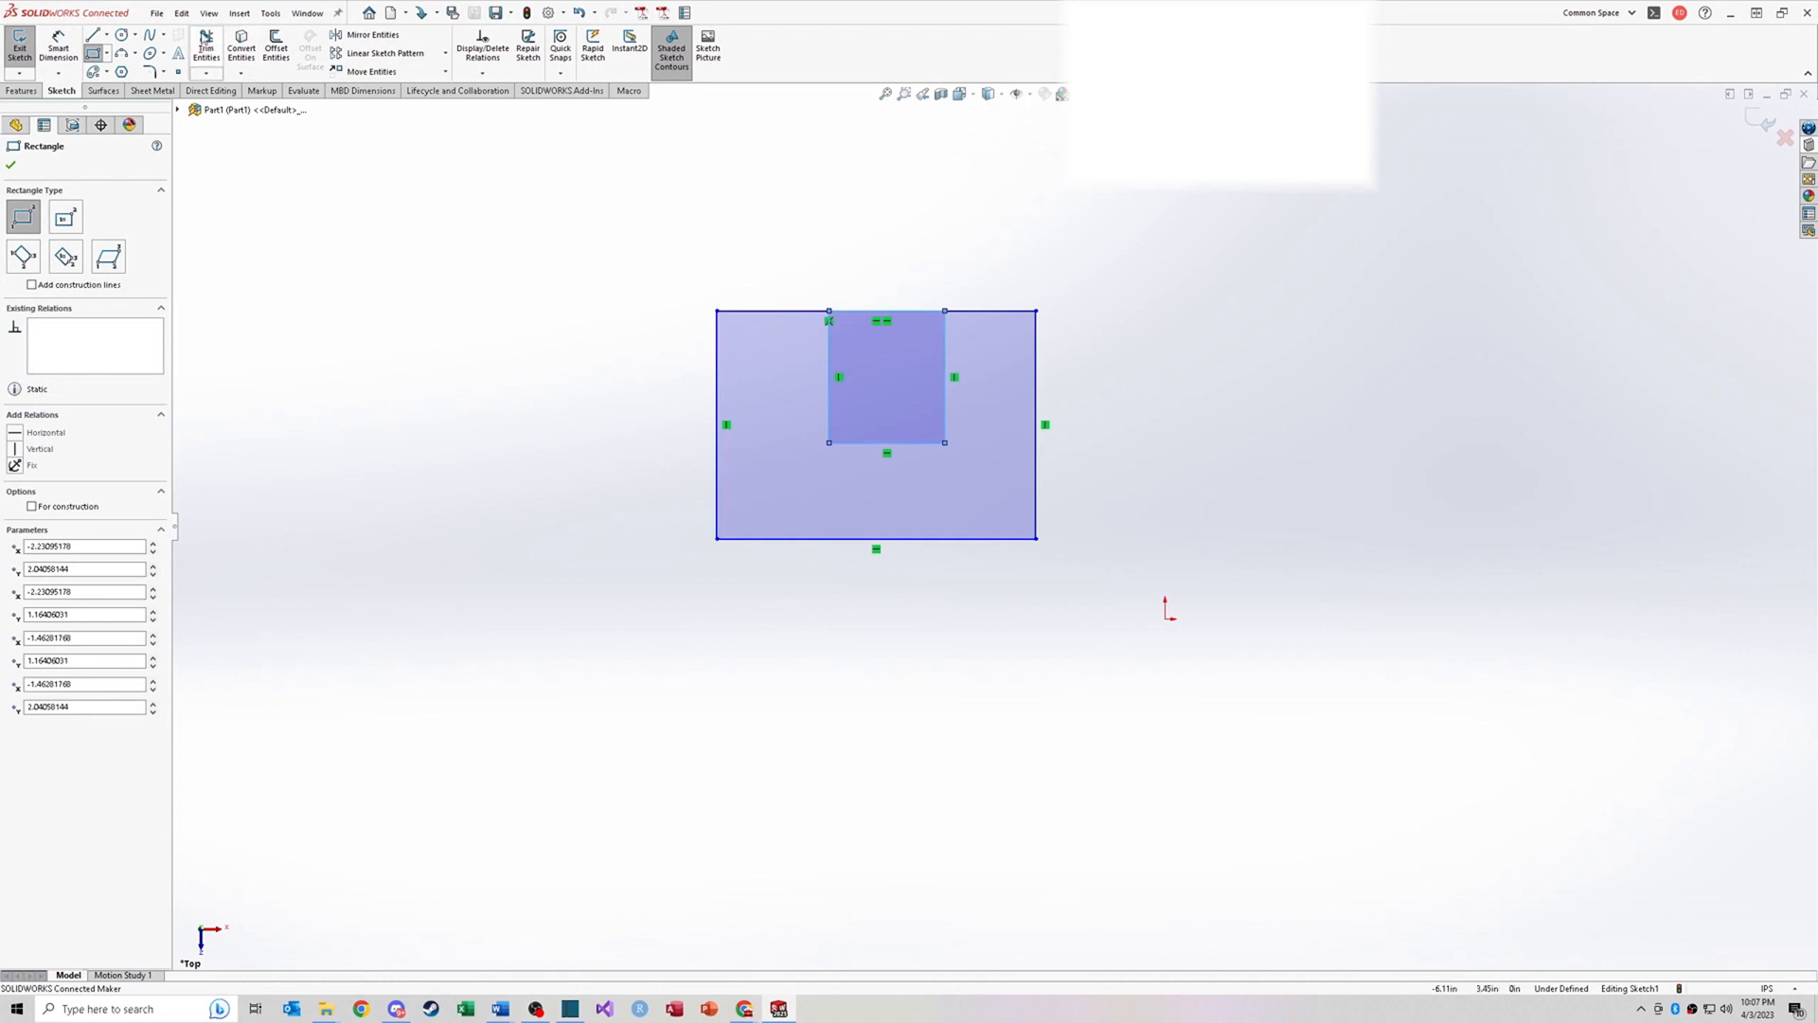
Step: Power trim the top edge segment between the inner rectangle's sides to form a U-shaped notch
{"action": "left_click", "coordinate": [206, 38]}
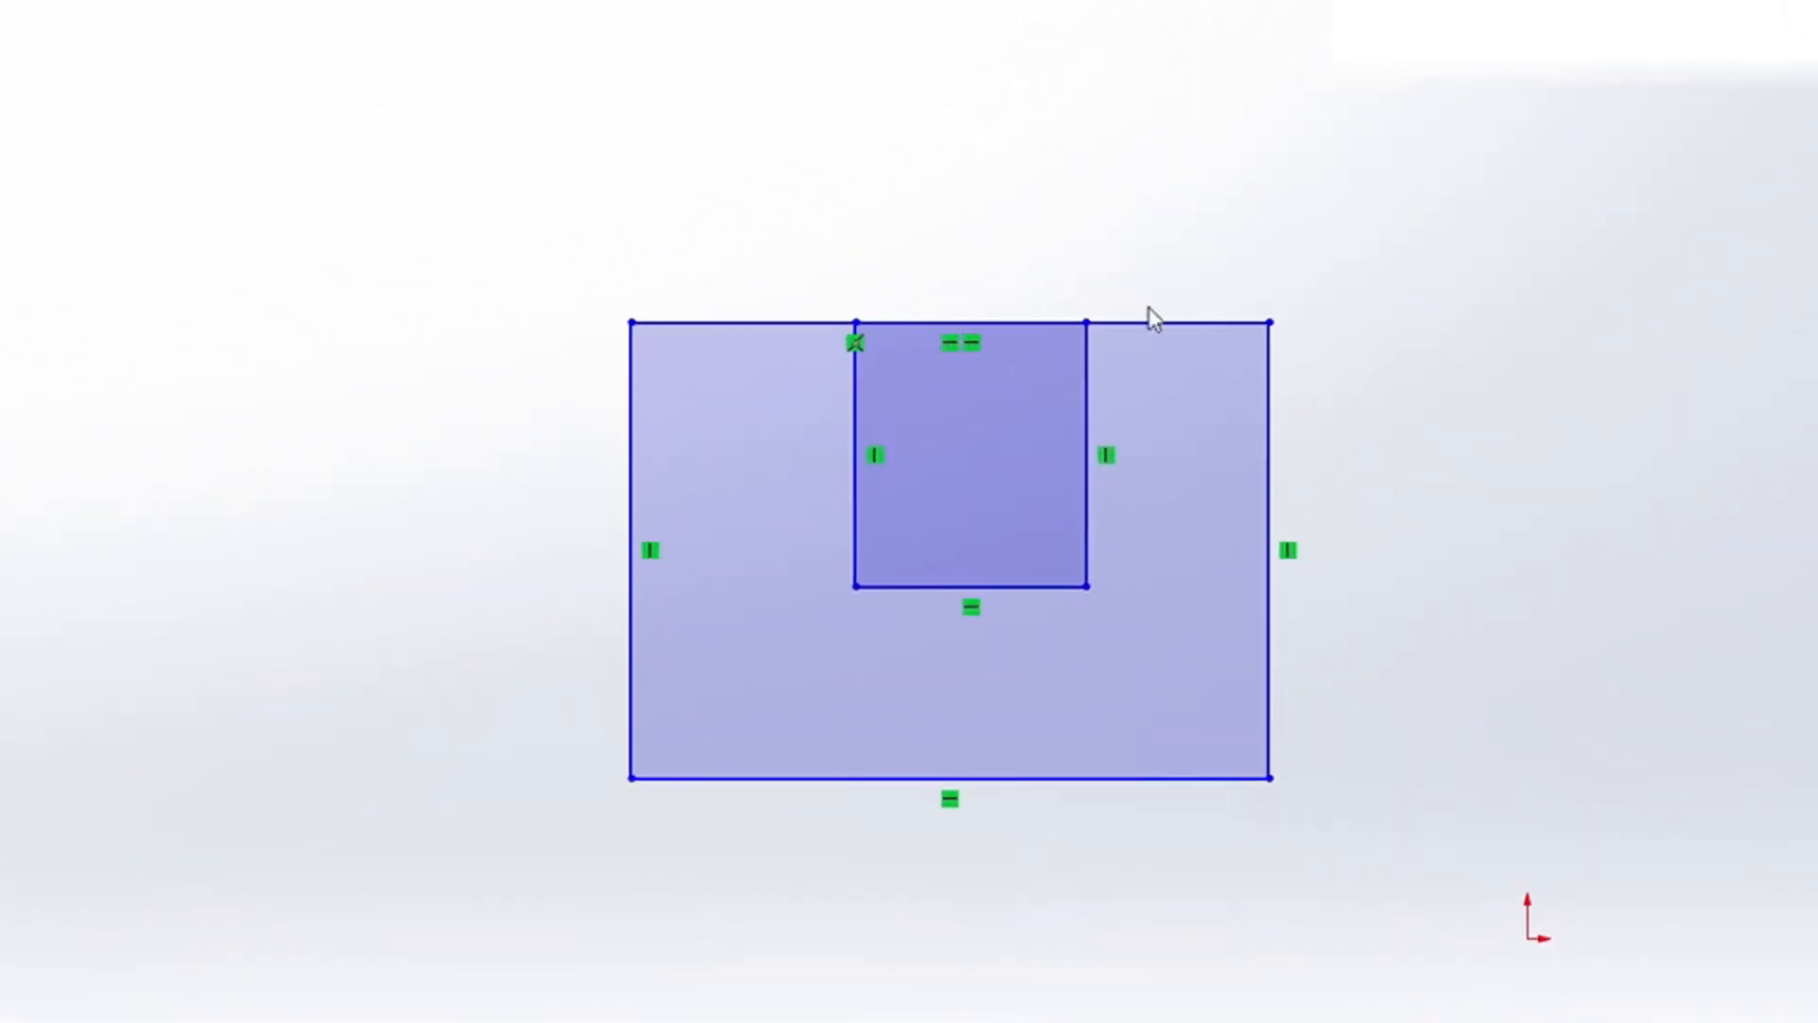
{"action": "left_click_drag", "start_coordinate": [1087, 241], "coordinate": [1001, 341]}
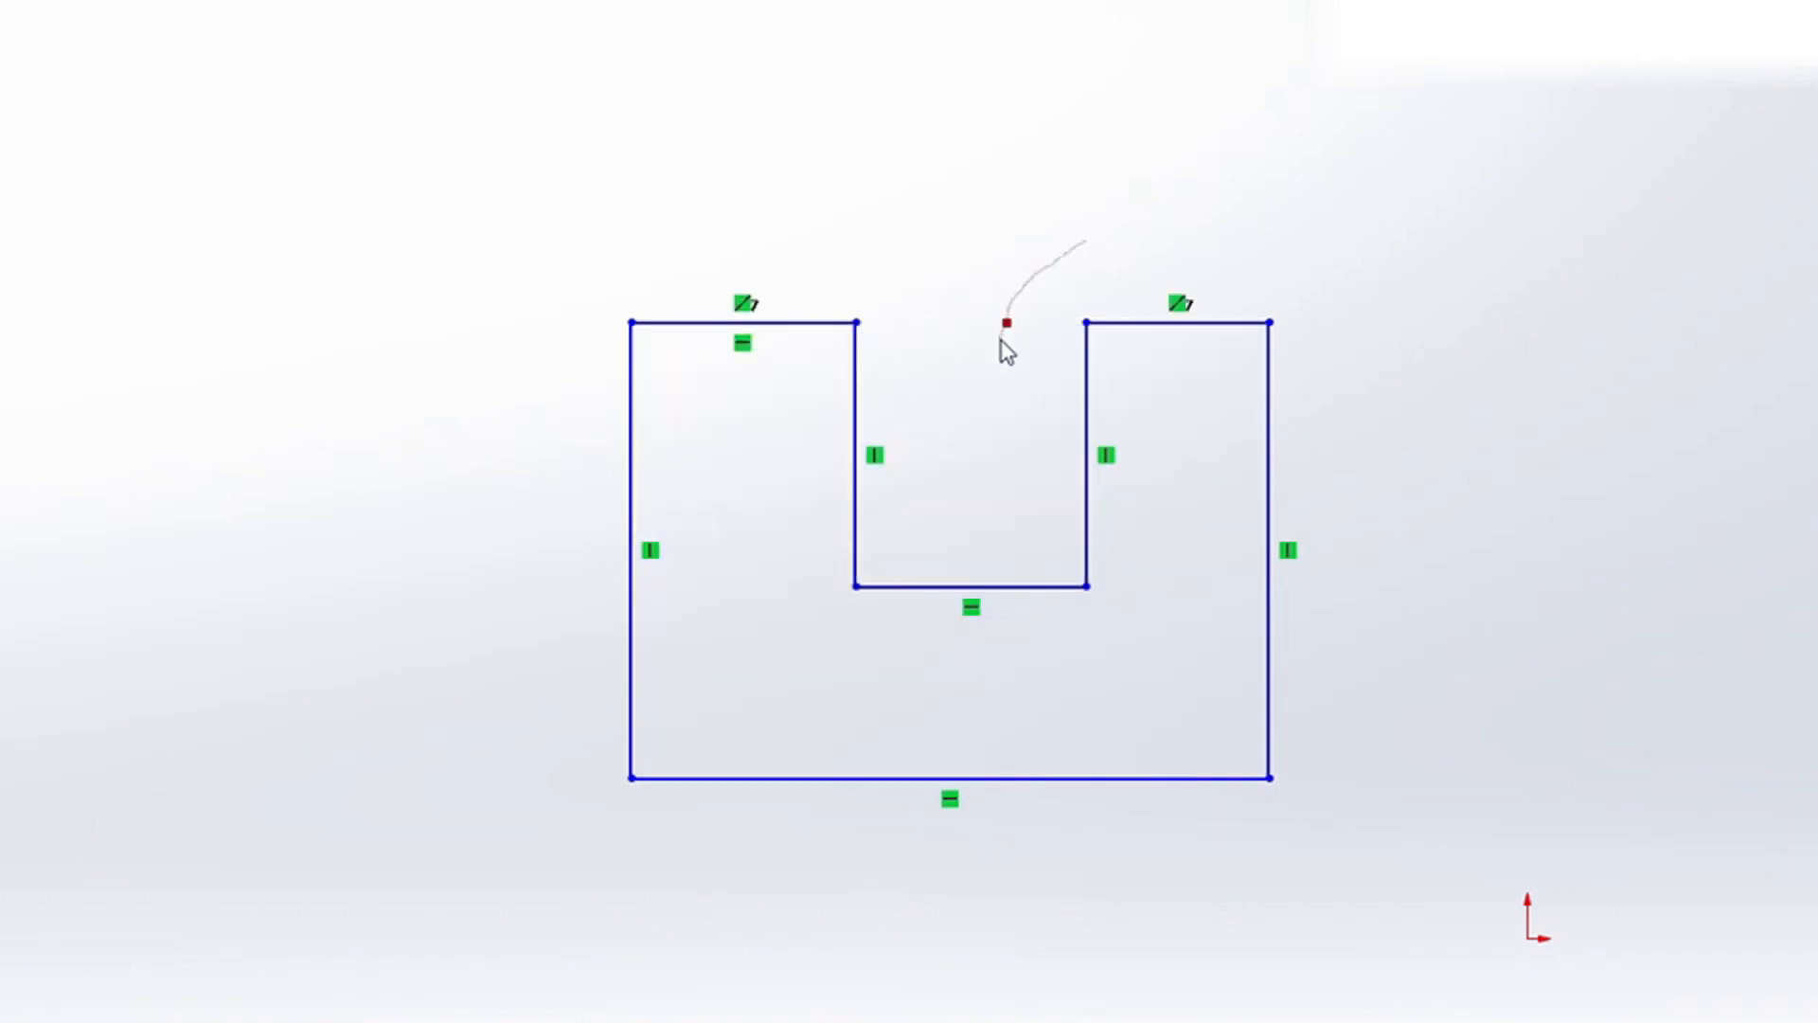
{"action": "mouse_move", "coordinate": [1001, 341]}
{"action": "left_mouse_down"}
{"action": "mouse_move", "coordinate": [978, 422]}
{"action": "mouse_move", "coordinate": [1014, 463]}
{"action": "mouse_move", "coordinate": [1007, 326]}
{"action": "mouse_move", "coordinate": [1055, 219]}
{"action": "left_mouse_up"}
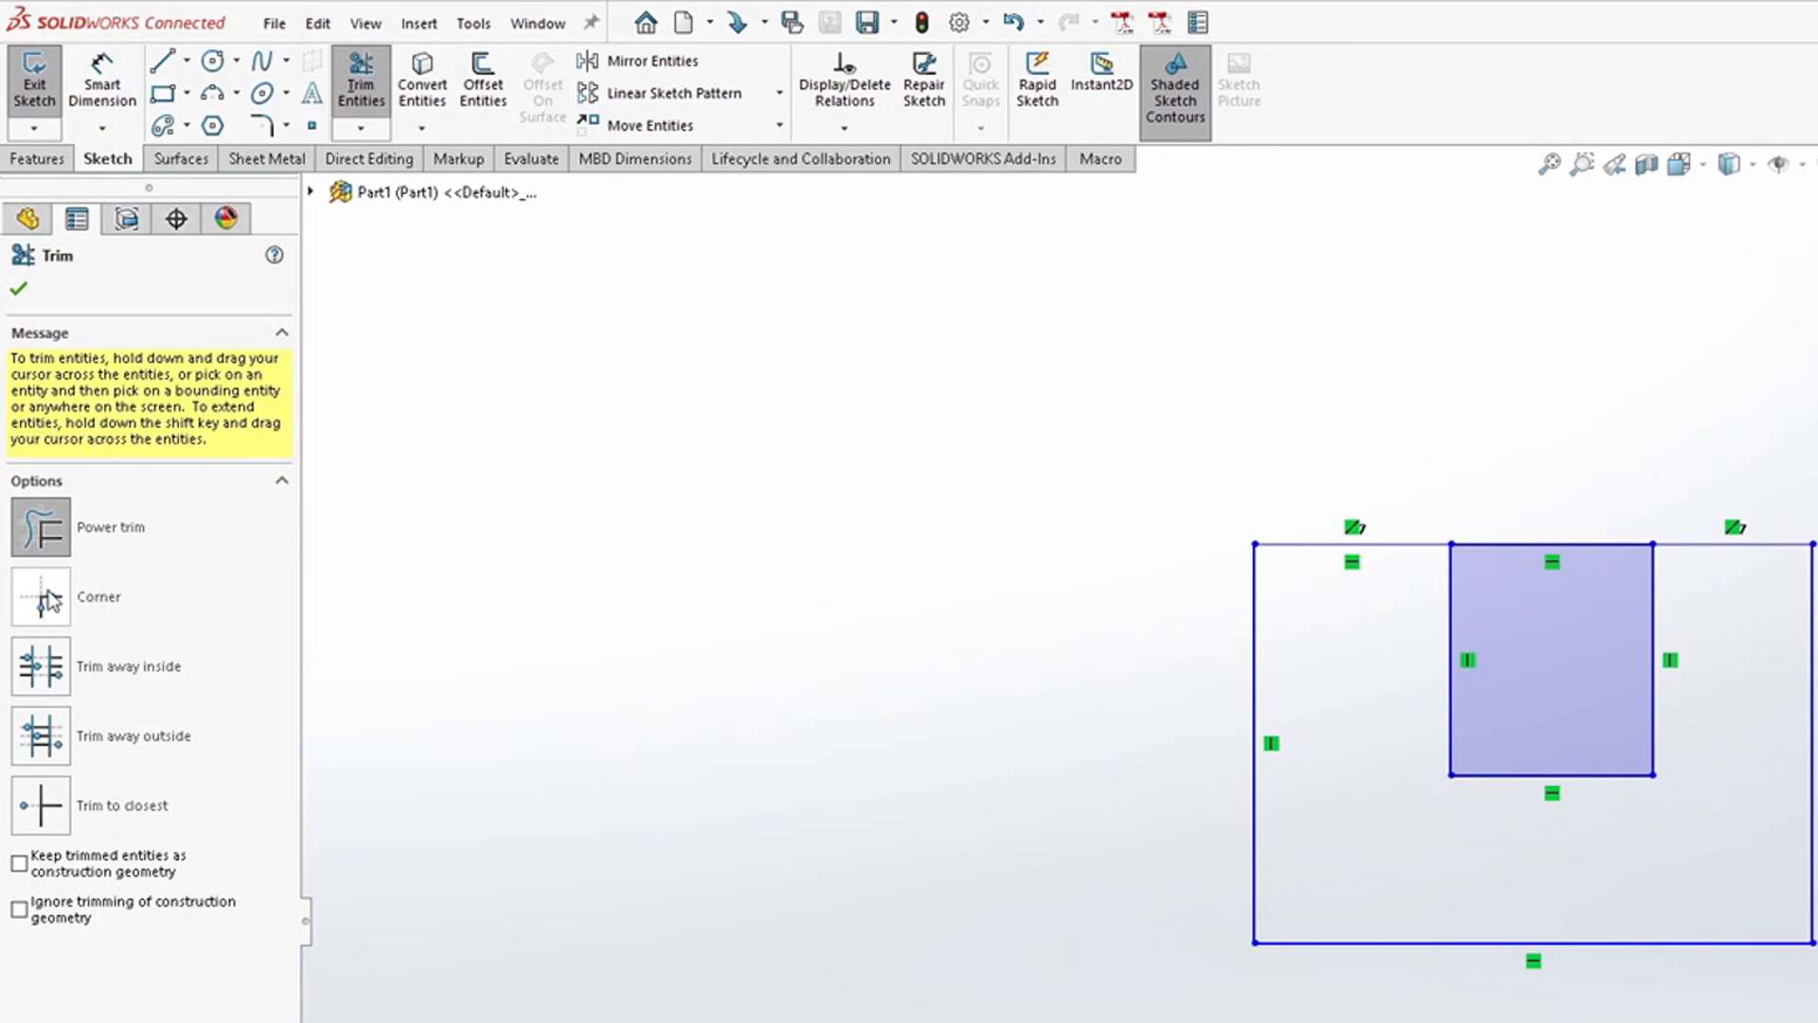
Step: Sketch two horizontal lines and two slanted lines crossing them in a hash pattern
{"action": "left_click", "coordinate": [162, 61]}
{"action": "left_click_drag", "start_coordinate": [487, 561], "coordinate": [913, 561]}
{"action": "left_click_drag", "start_coordinate": [514, 747], "coordinate": [978, 747]}
{"action": "left_click_drag", "start_coordinate": [804, 457], "coordinate": [831, 900]}
{"action": "left_click_drag", "start_coordinate": [587, 457], "coordinate": [624, 867]}
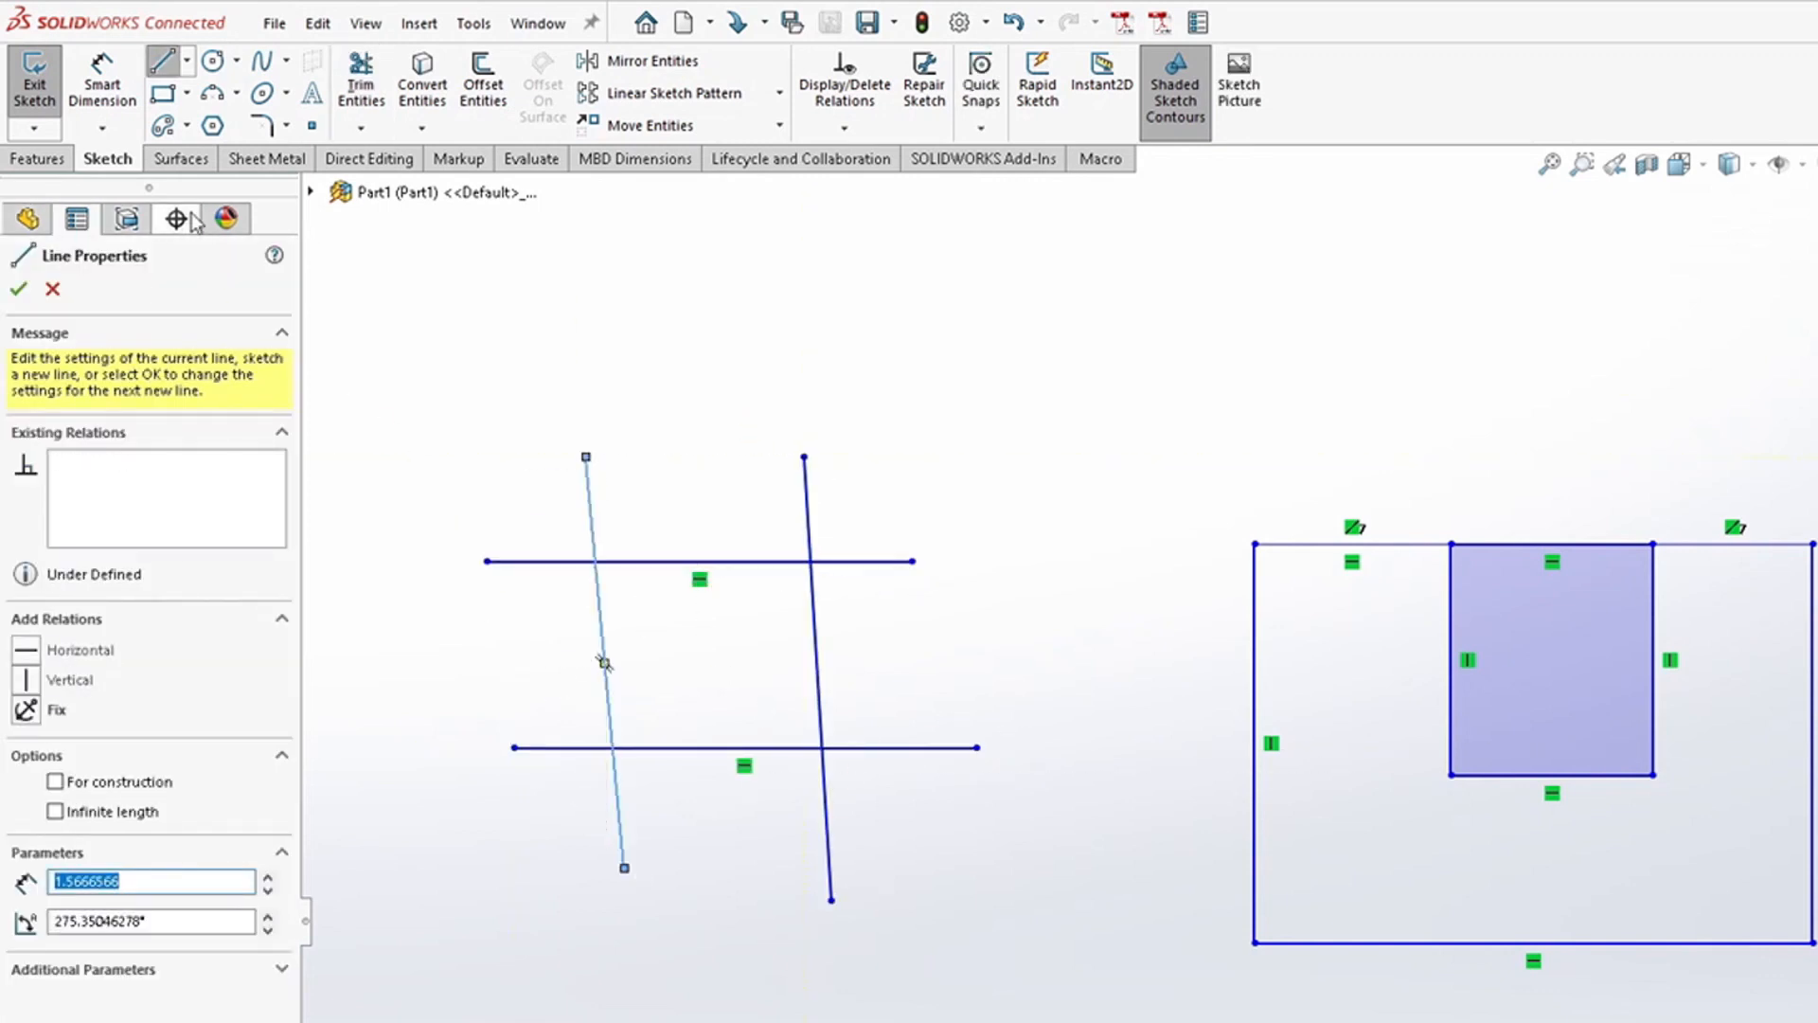
Step: Use Corner trim to join the top line with both slanted lines and the bottom line with the right slanted line
{"action": "left_click", "coordinate": [361, 85]}
{"action": "left_click", "coordinate": [53, 614]}
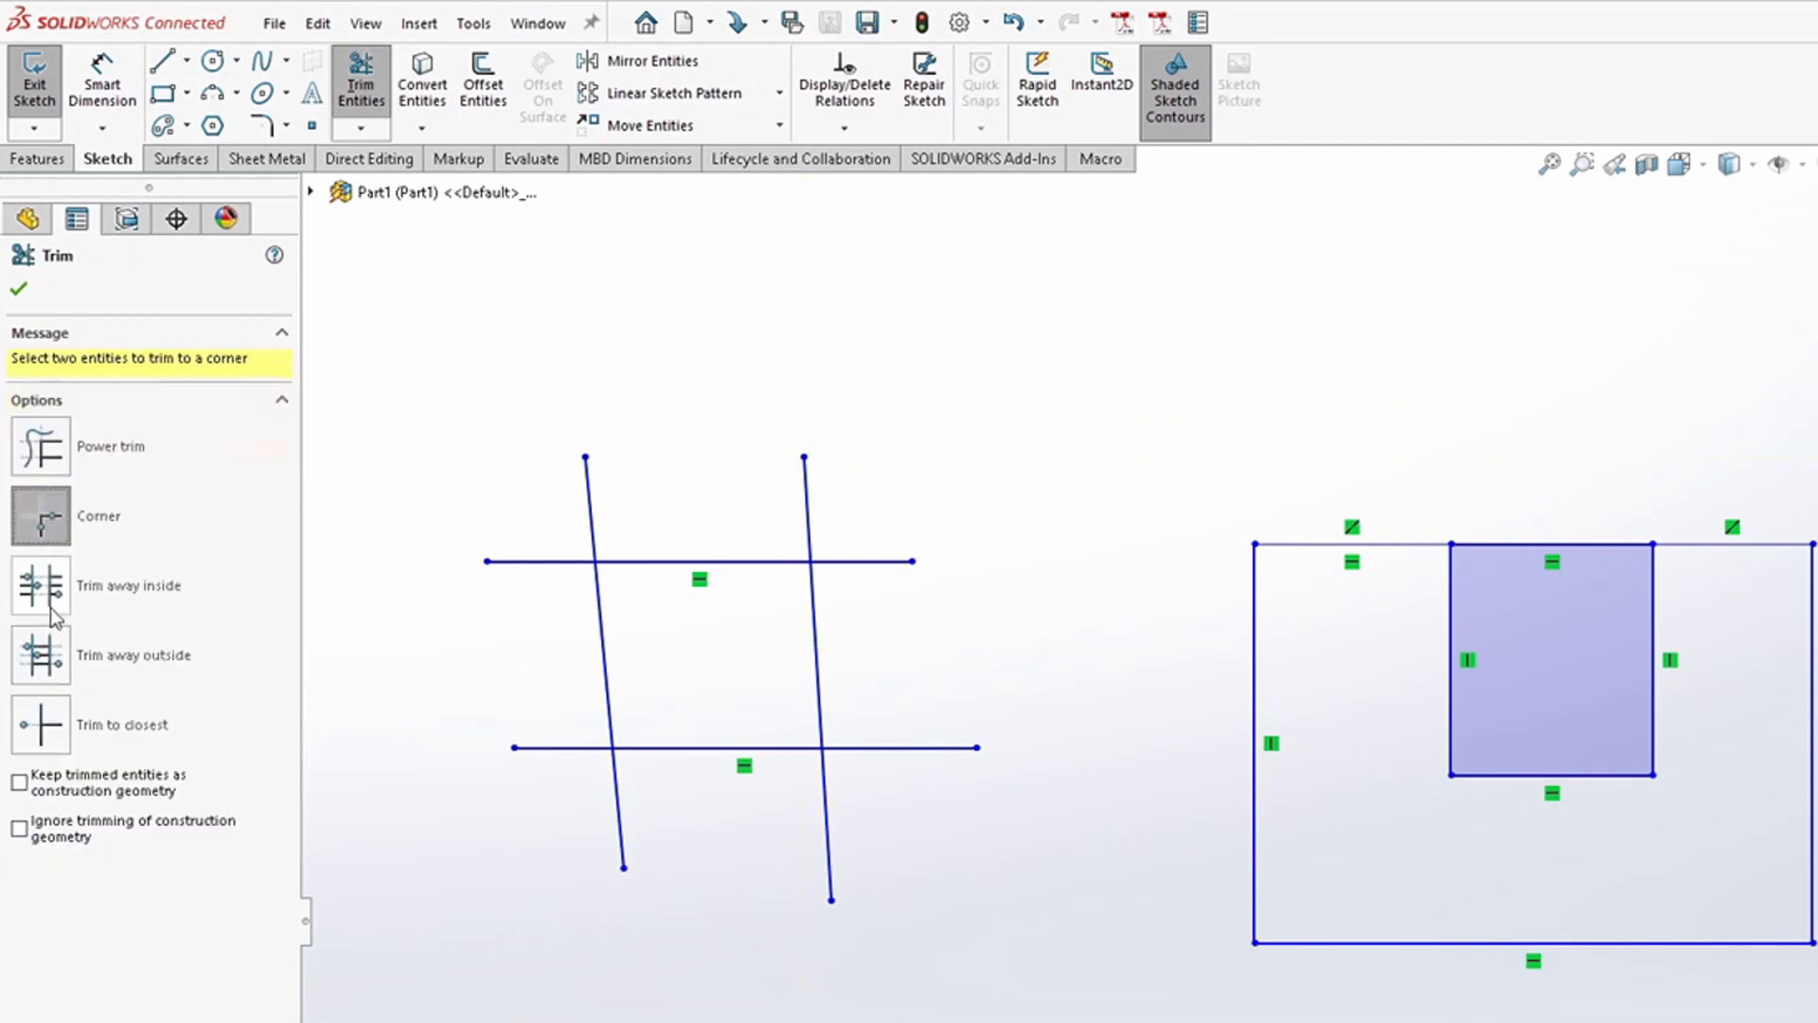
{"action": "left_click", "coordinate": [642, 561]}
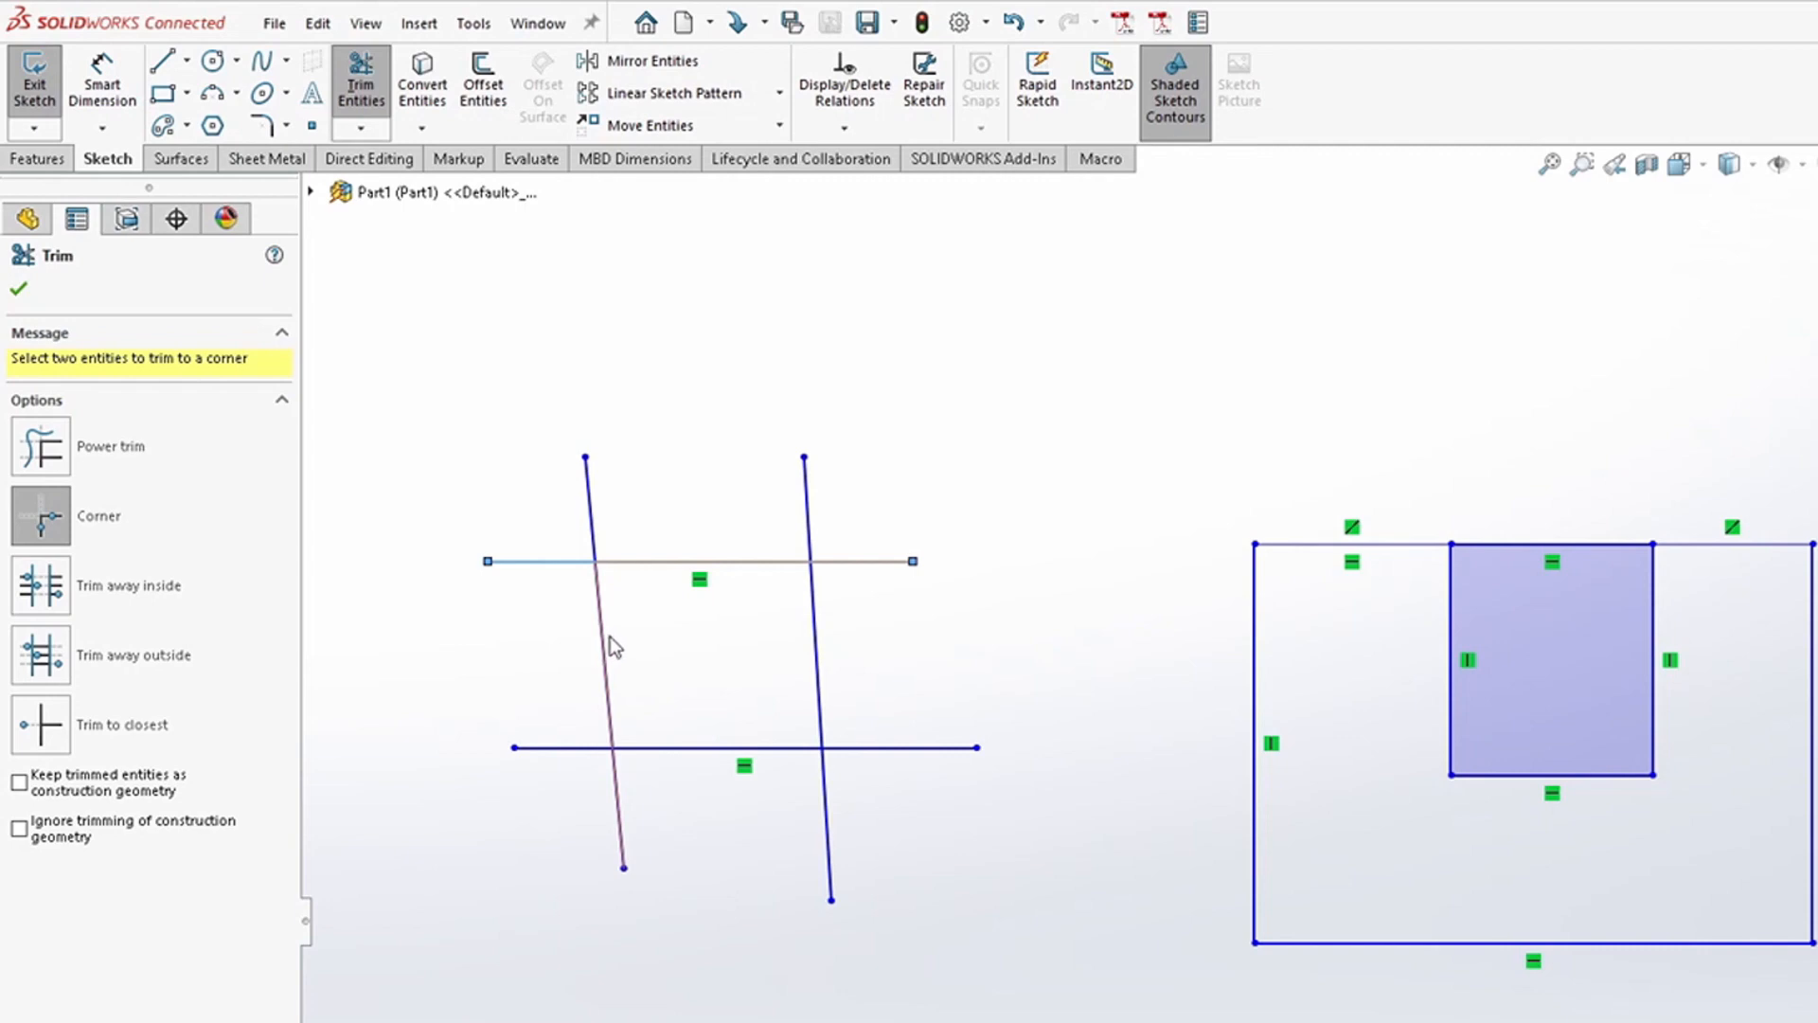
{"action": "left_click", "coordinate": [606, 636]}
{"action": "left_click", "coordinate": [820, 717]}
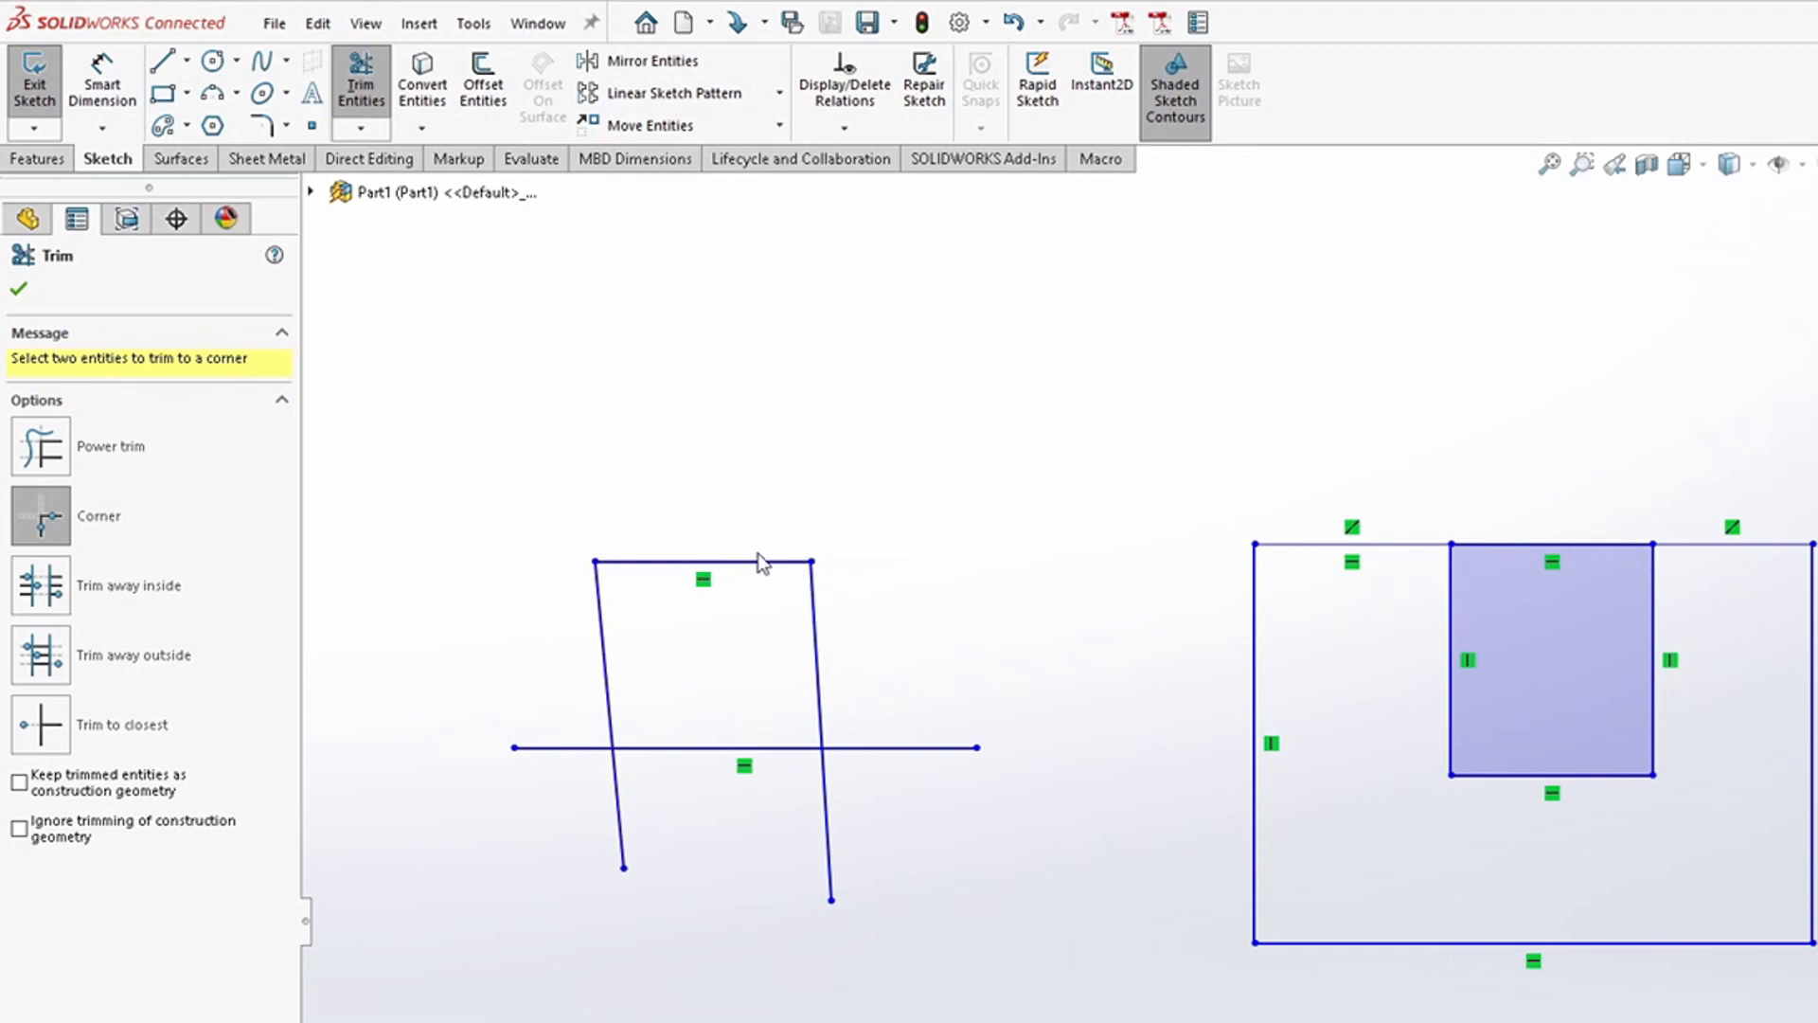
{"action": "left_click", "coordinate": [898, 751]}
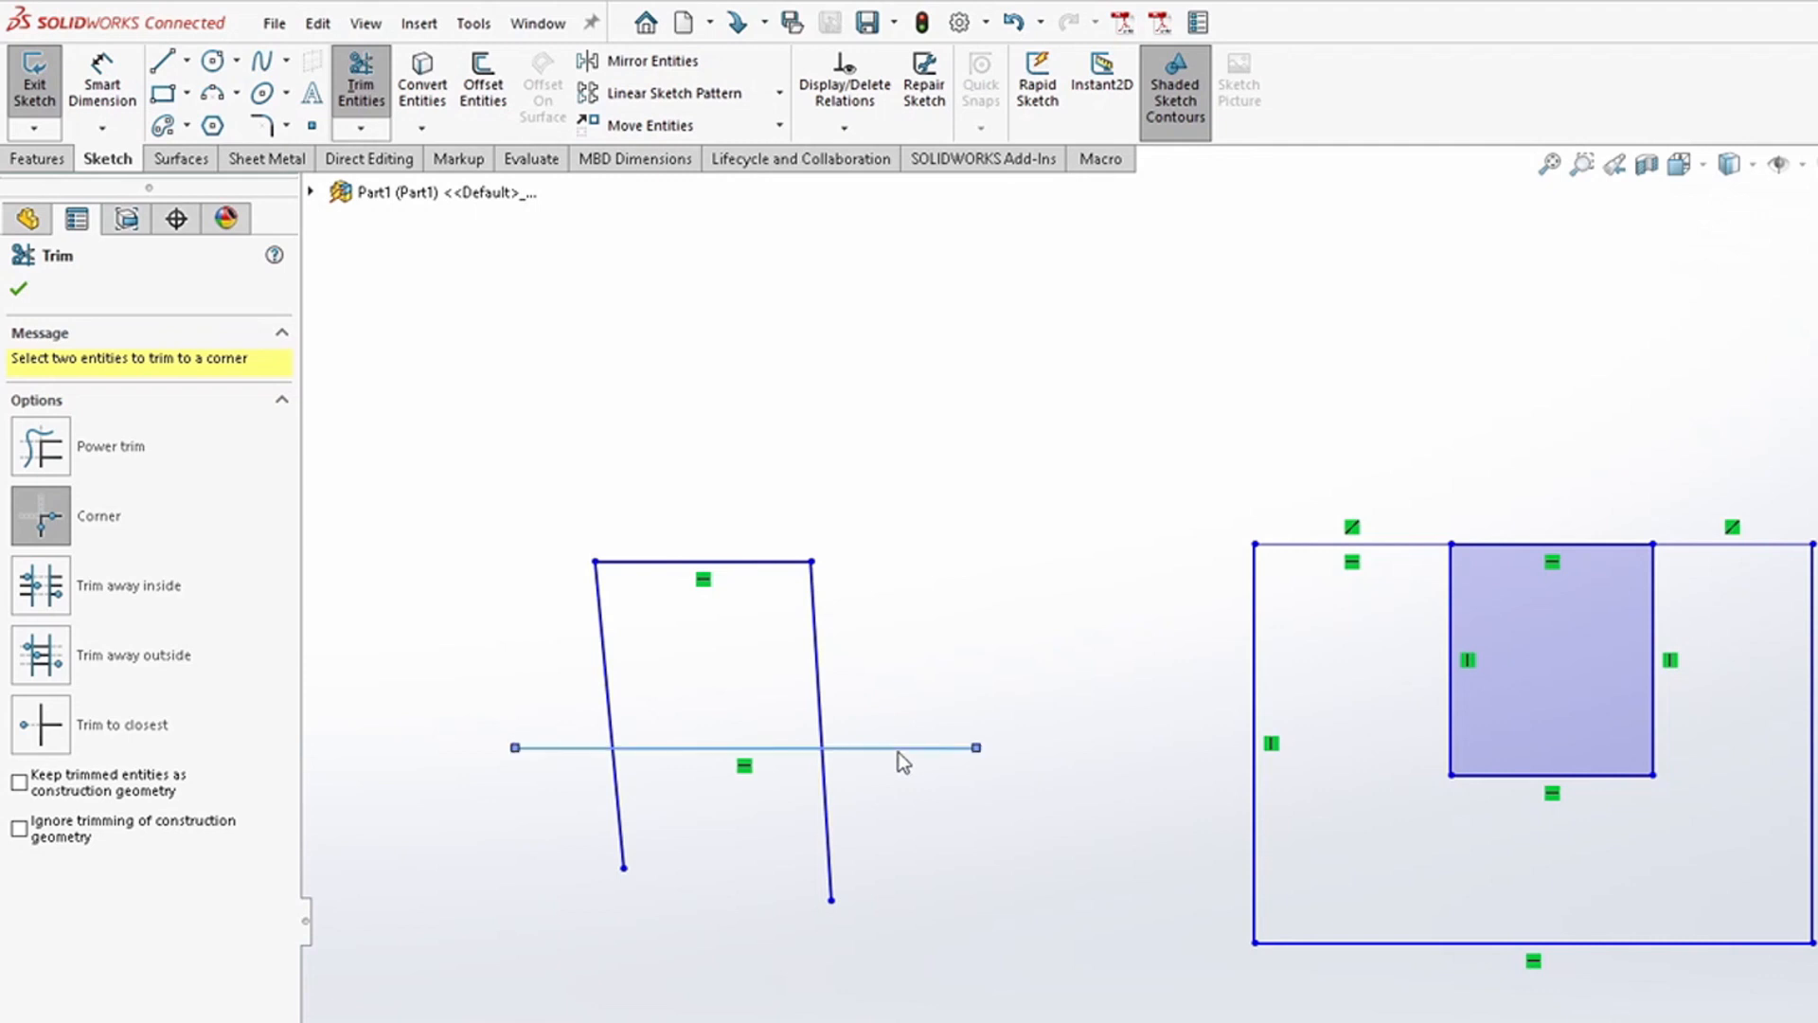
{"action": "left_click", "coordinate": [825, 805]}
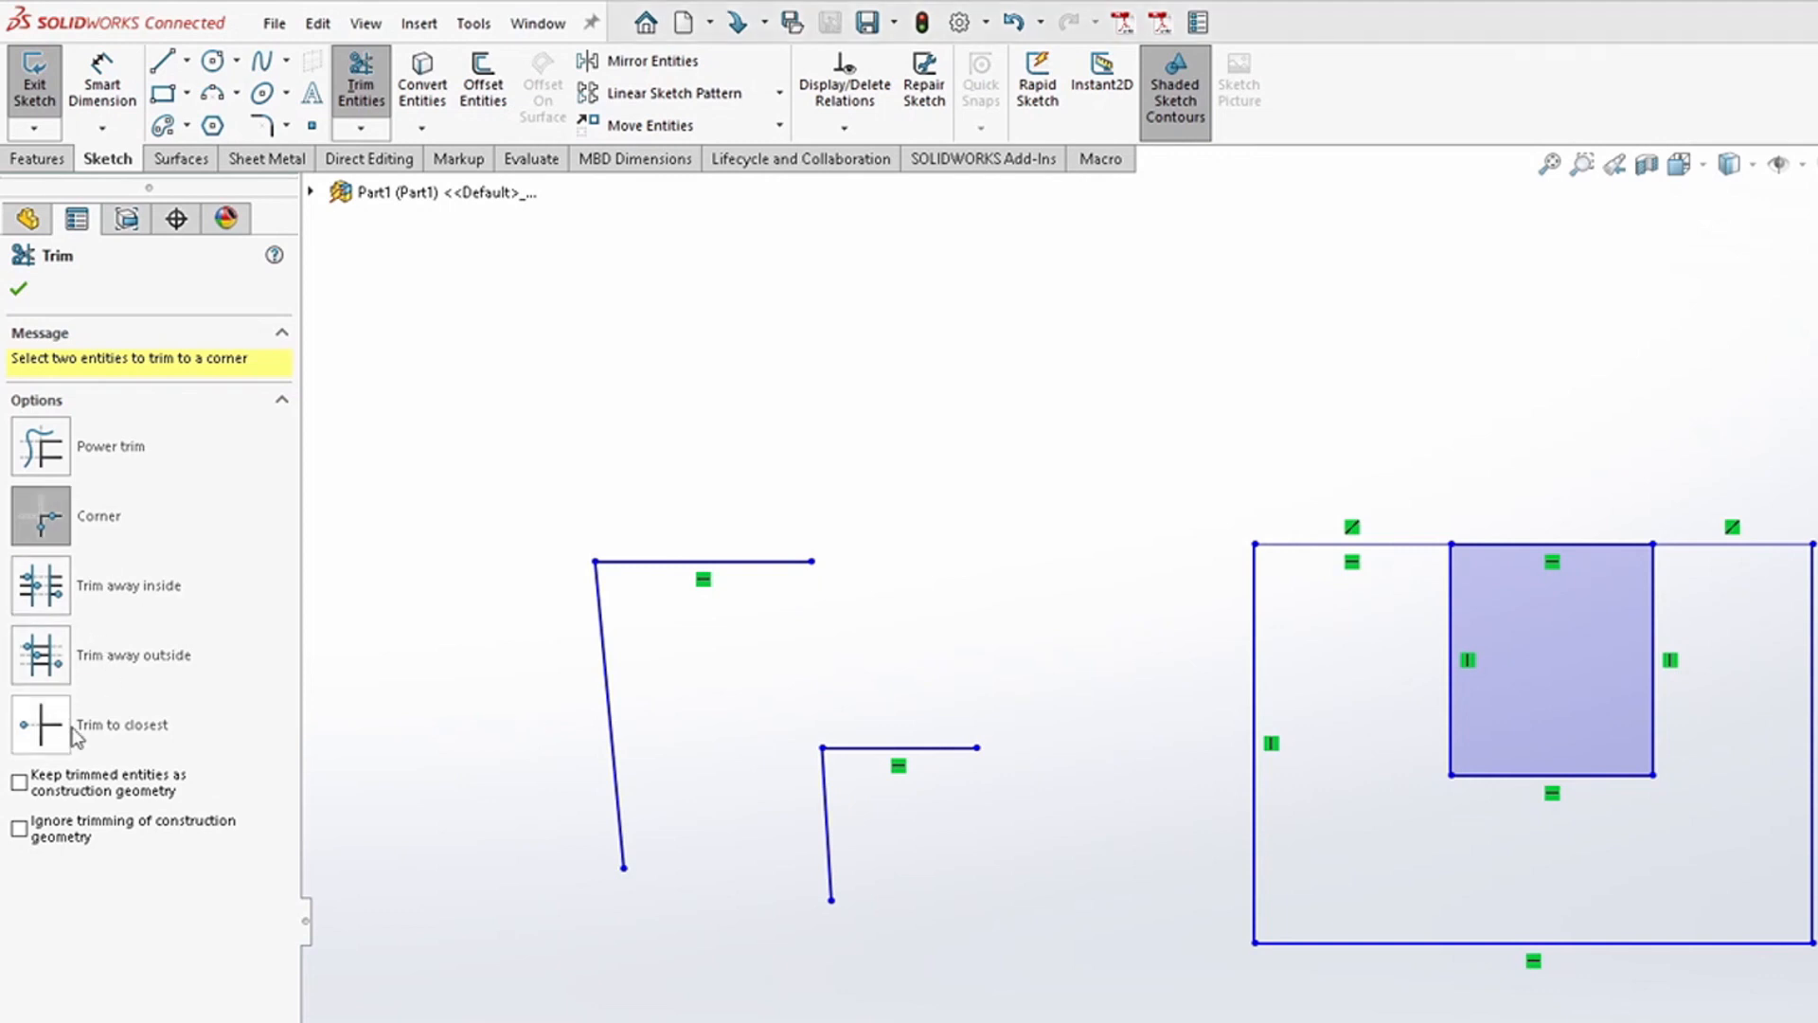
Step: Extend the lower horizontal line to meet the left slanted line and the large rectangle
{"action": "left_click", "coordinate": [52, 457]}
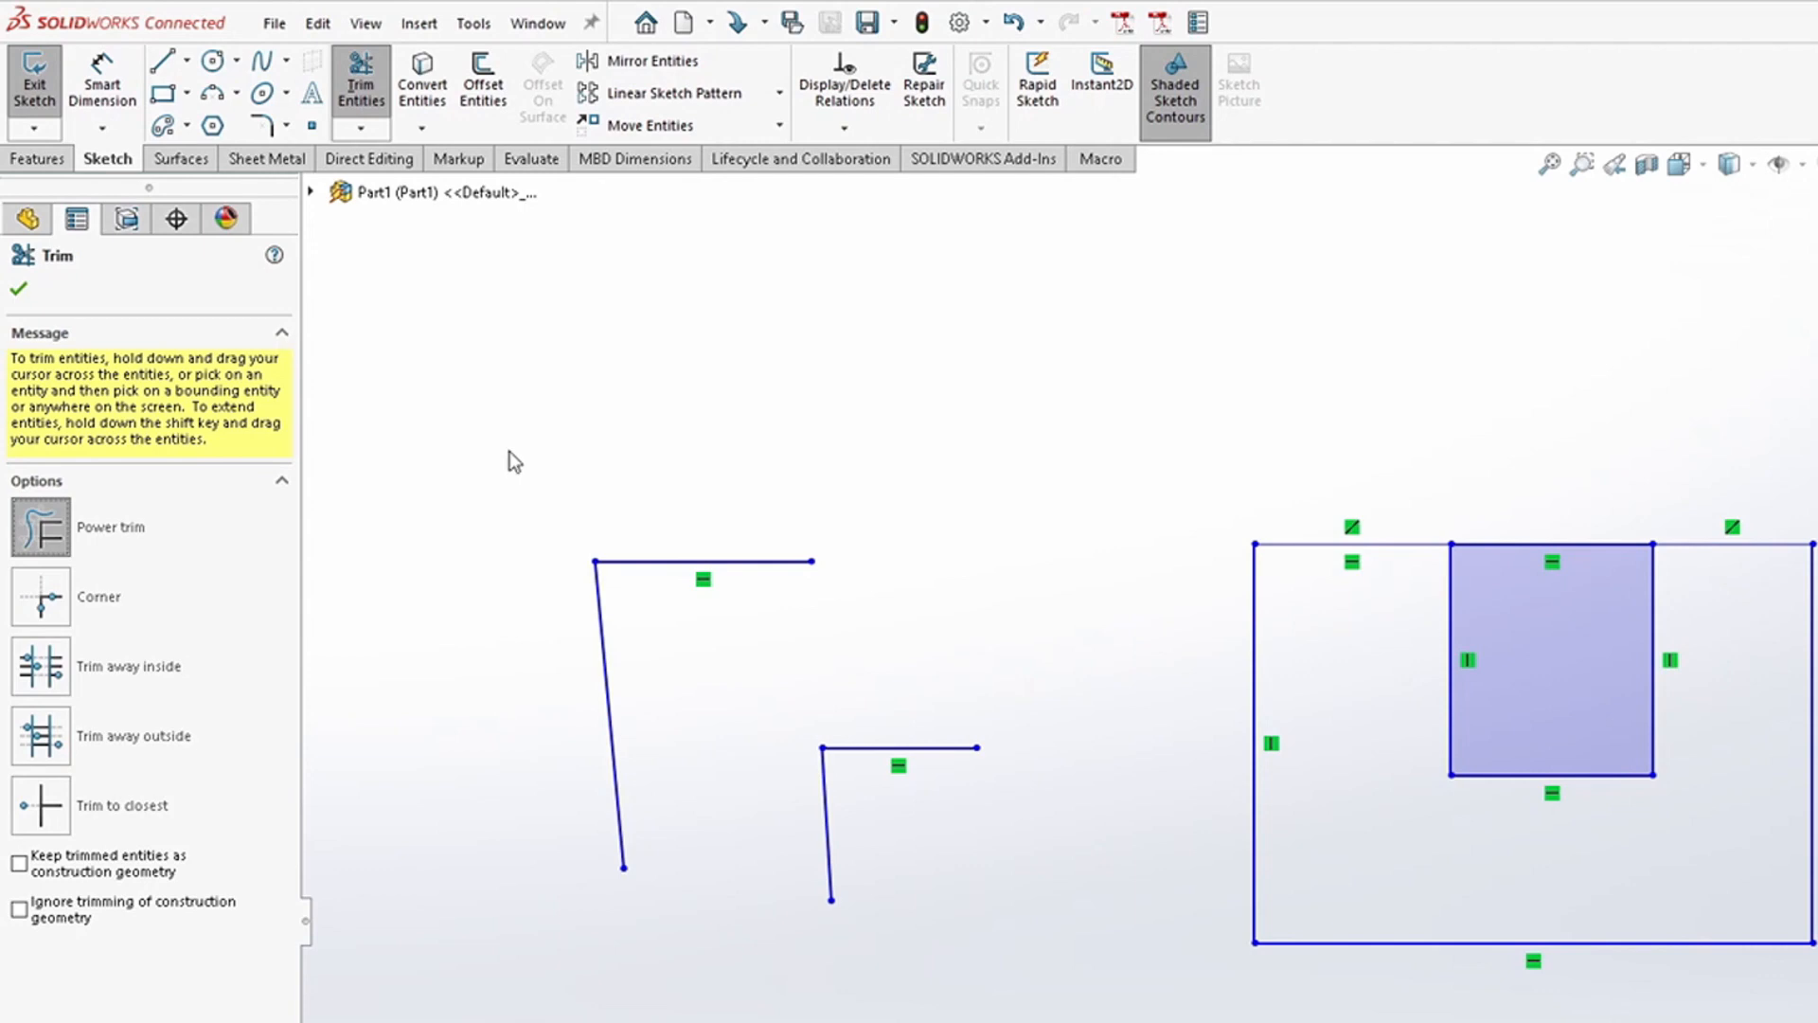
{"action": "left_click", "coordinate": [361, 128]}
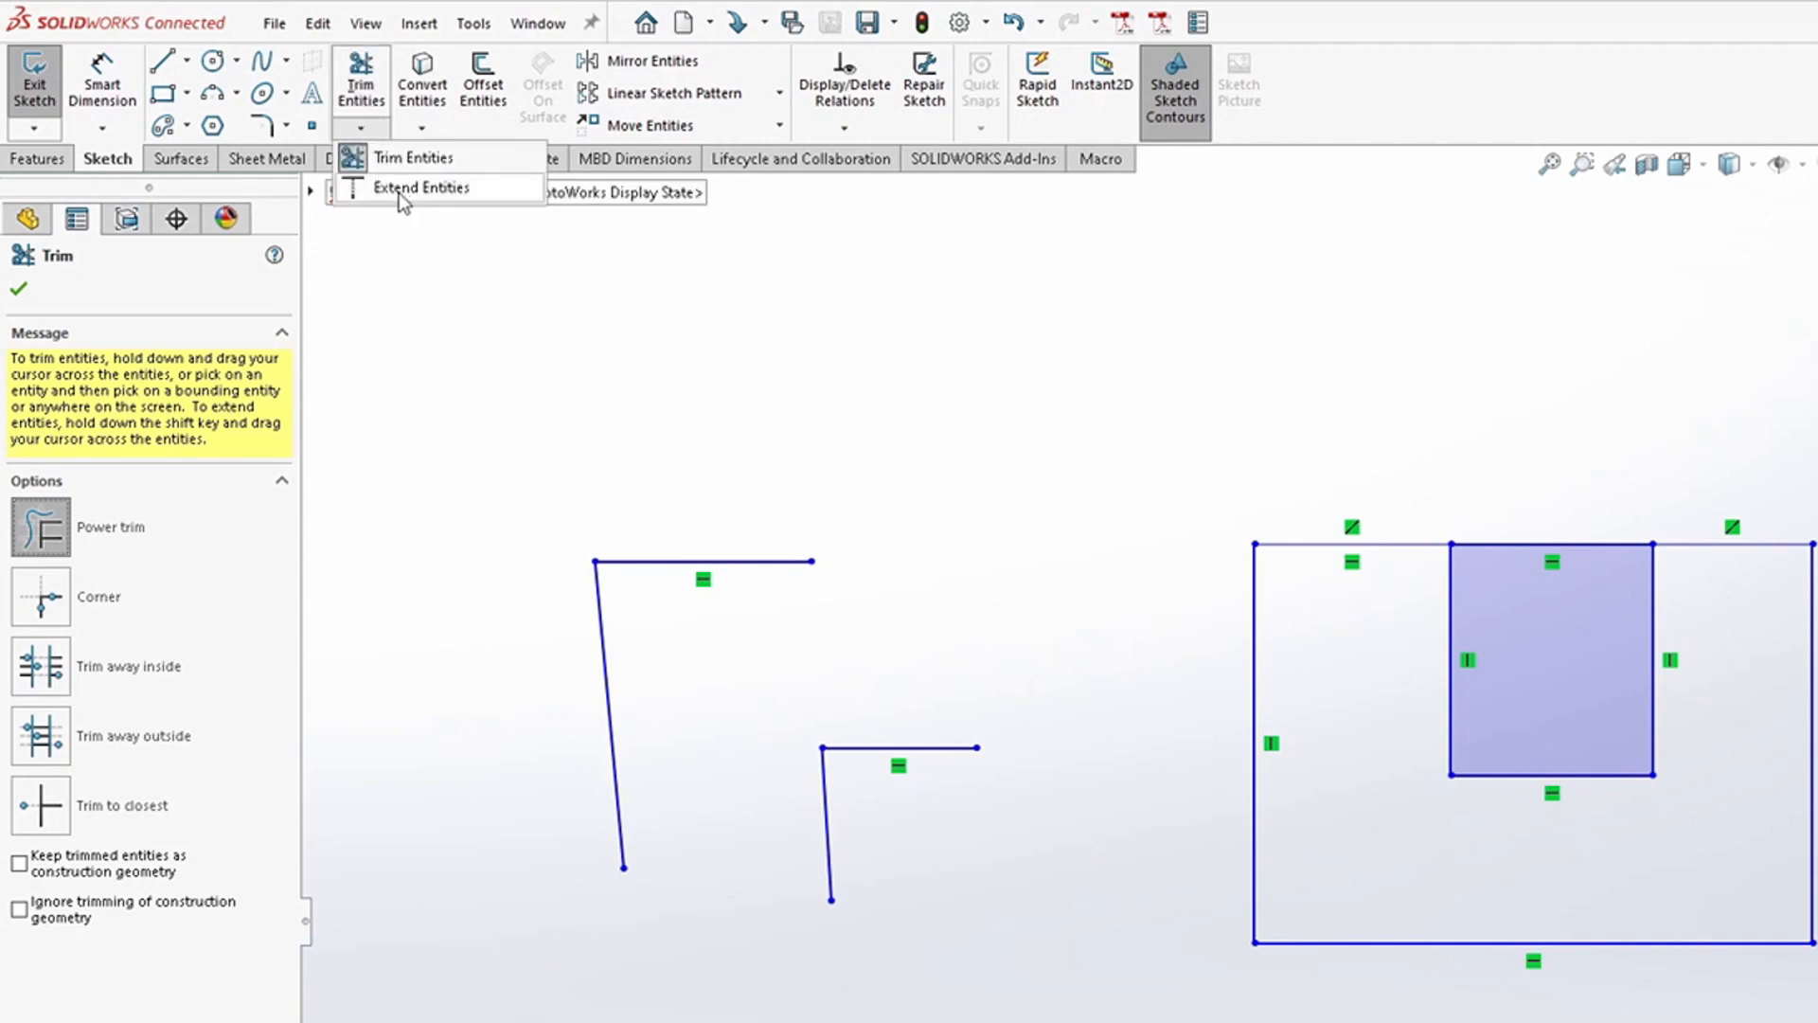
{"action": "left_click", "coordinate": [458, 197]}
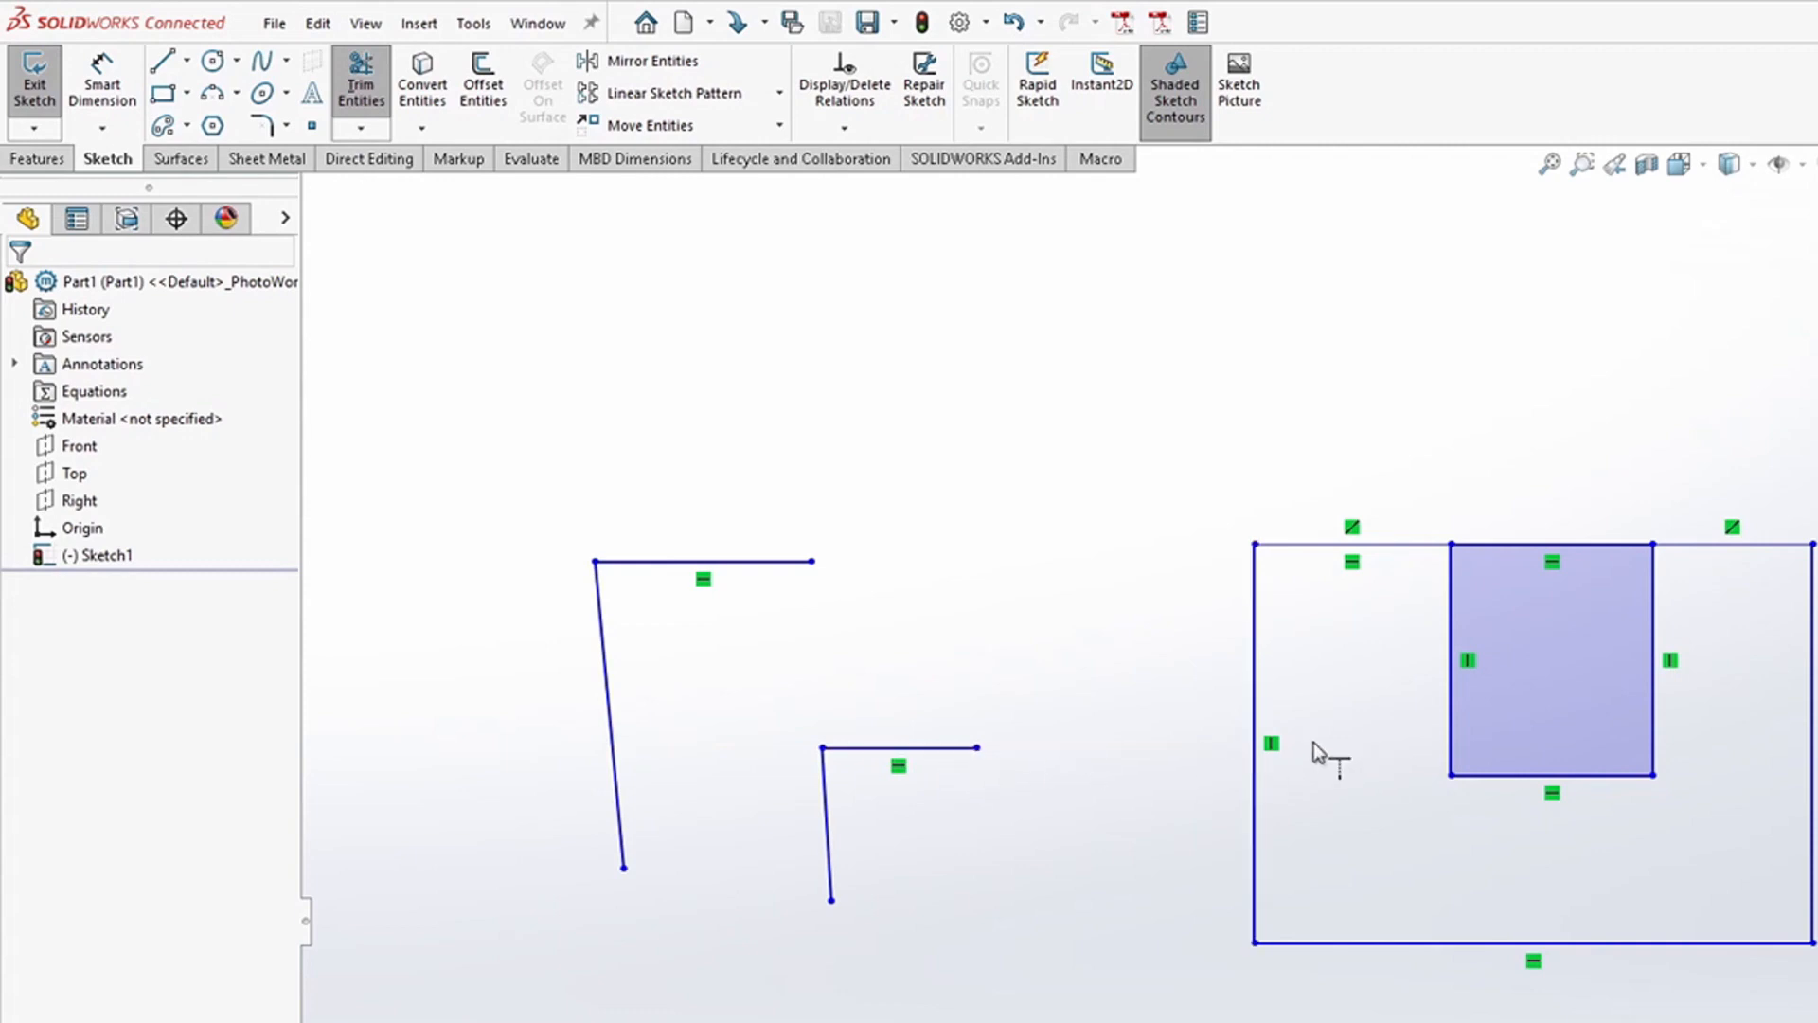
{"action": "left_click", "coordinate": [865, 748]}
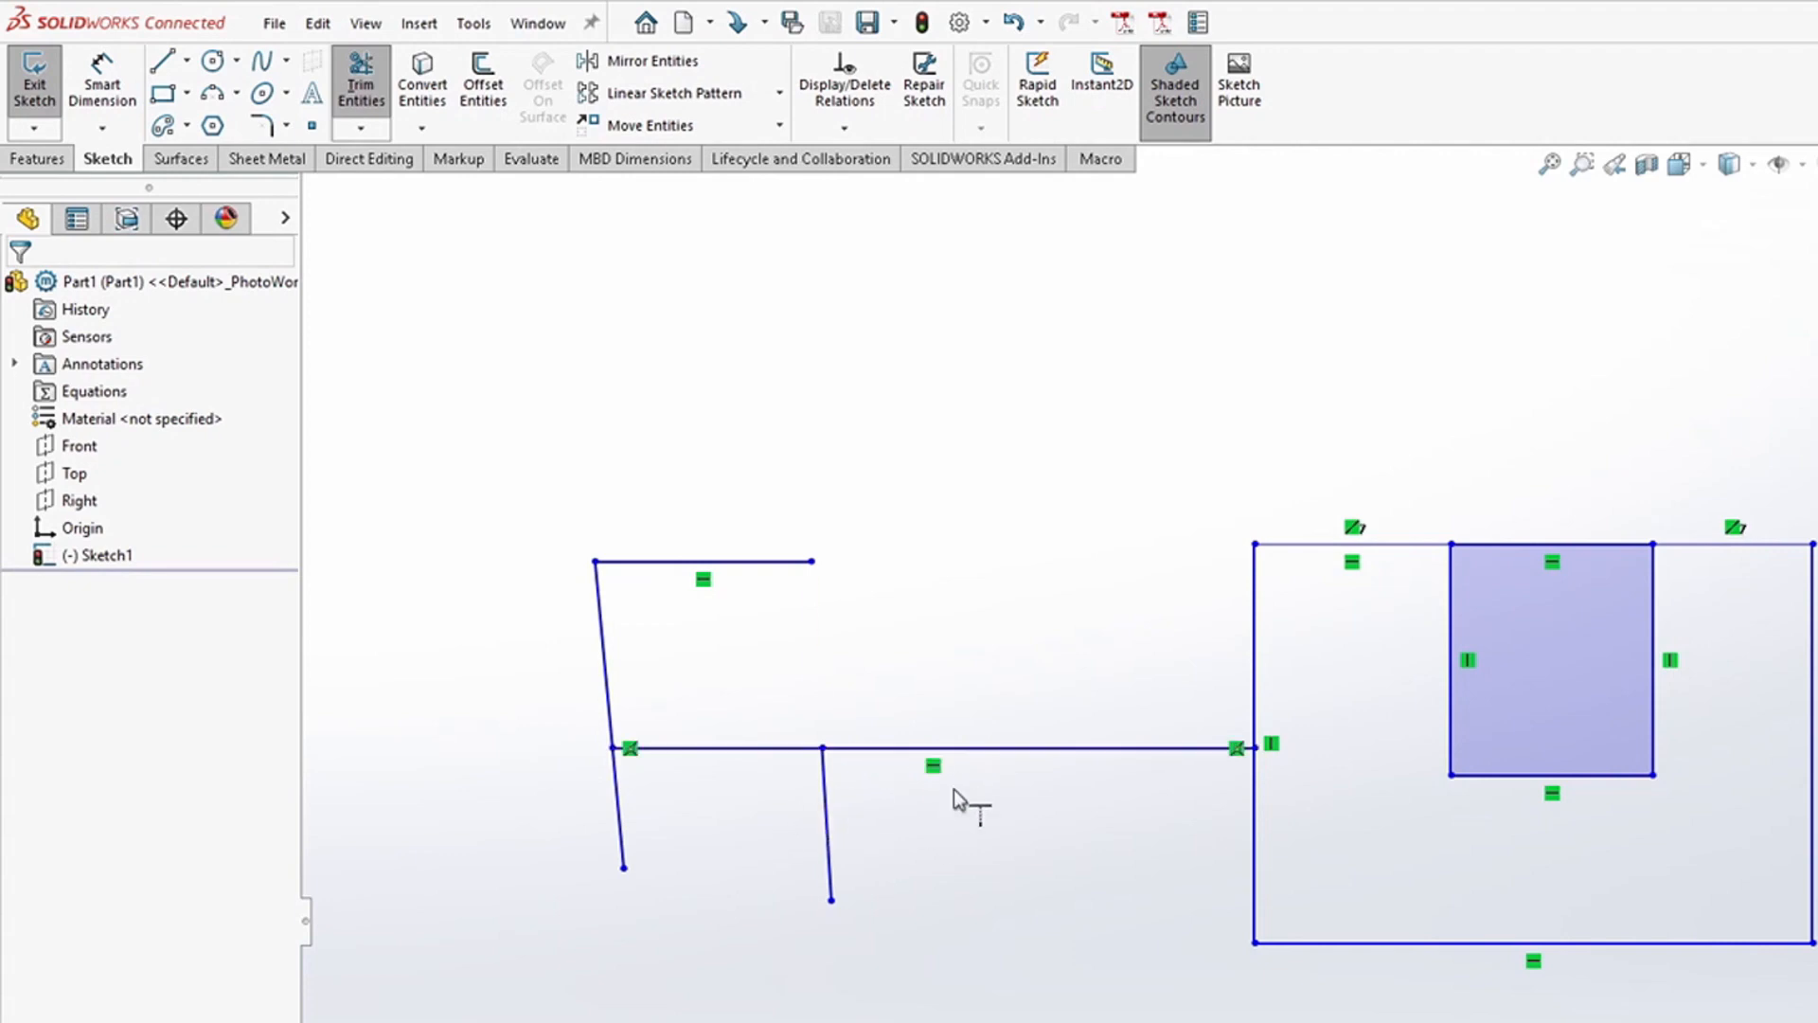
{"action": "key", "text": "Escape"}
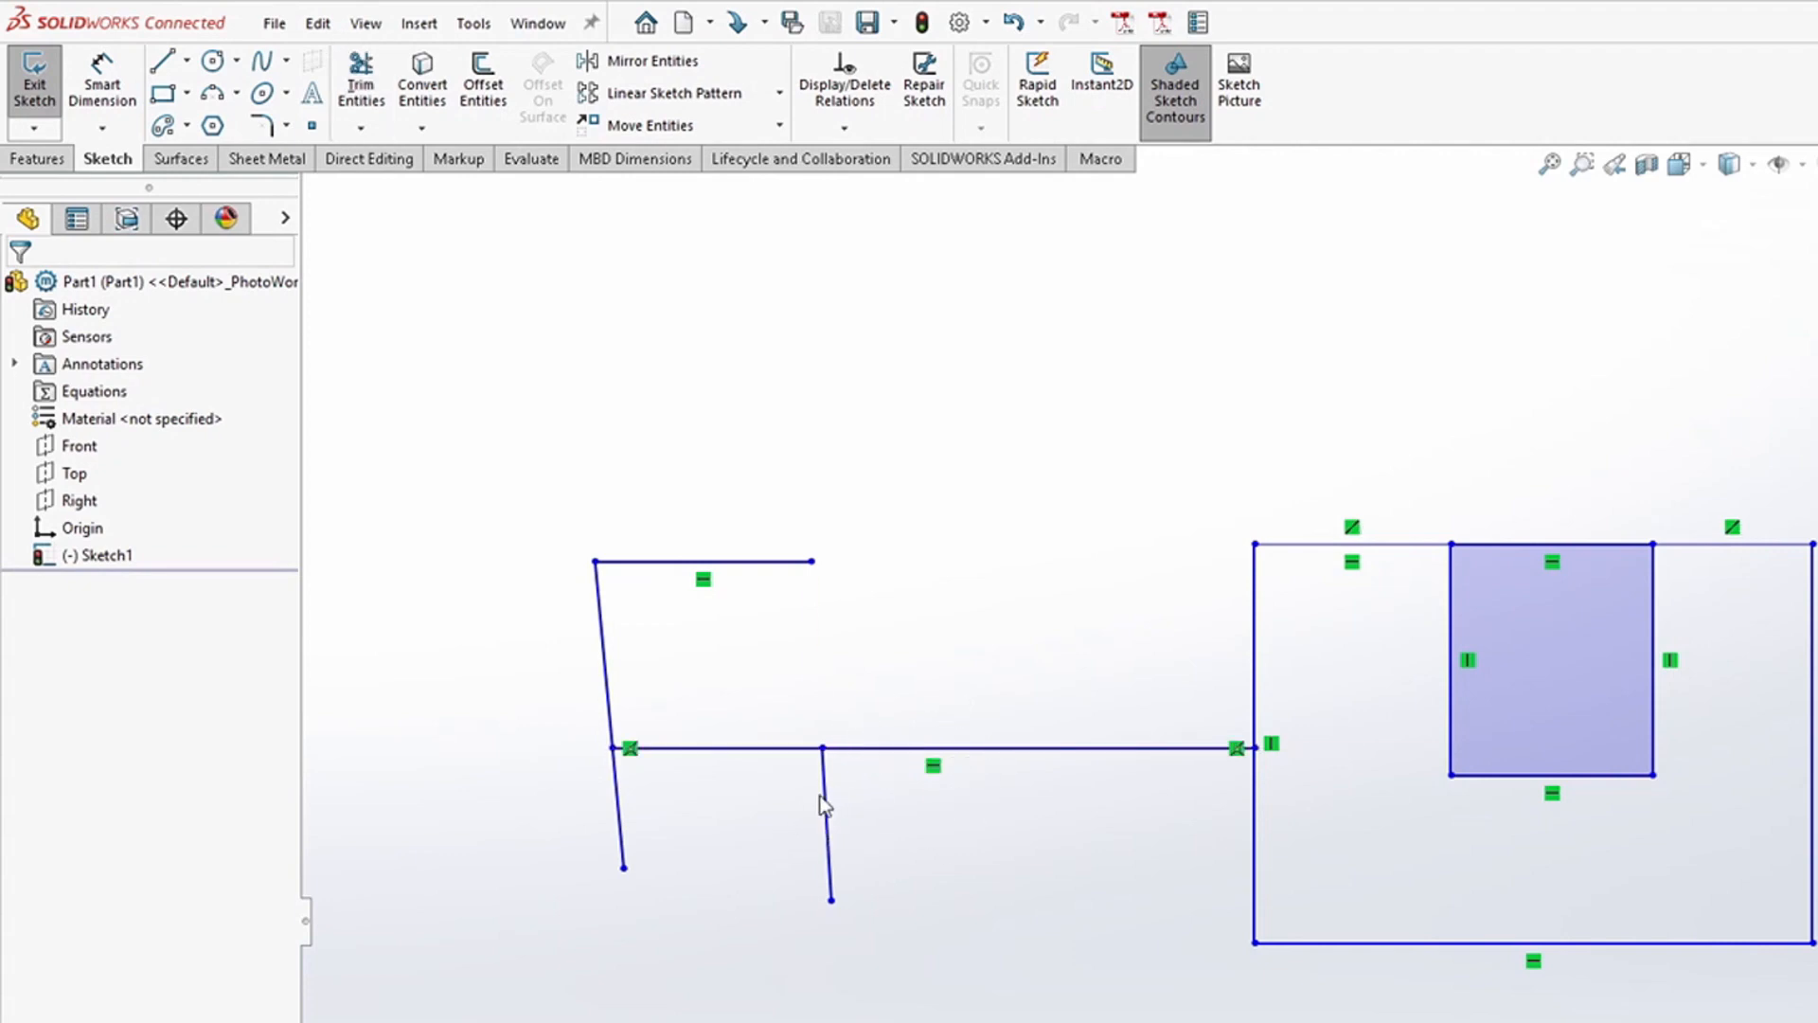
Step: Drag the right slanted line's upper end onto the top line's right end
{"action": "left_click_drag", "start_coordinate": [821, 748], "coordinate": [822, 598]}
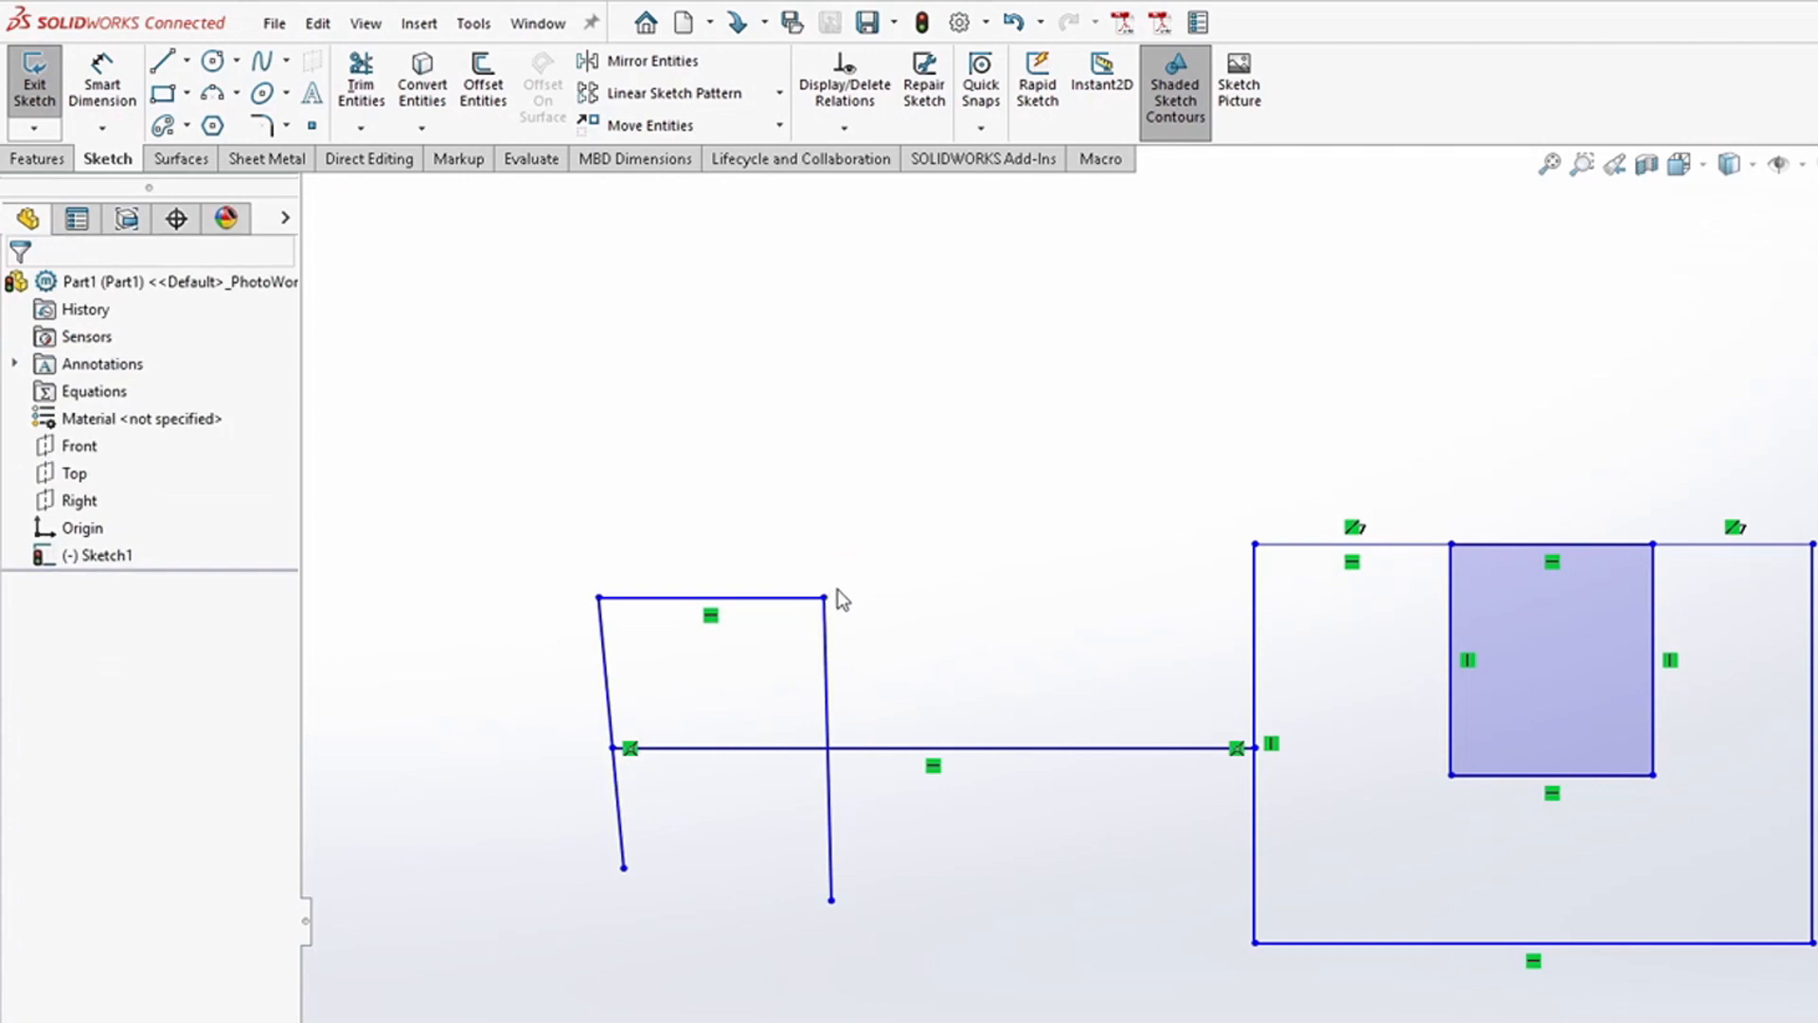
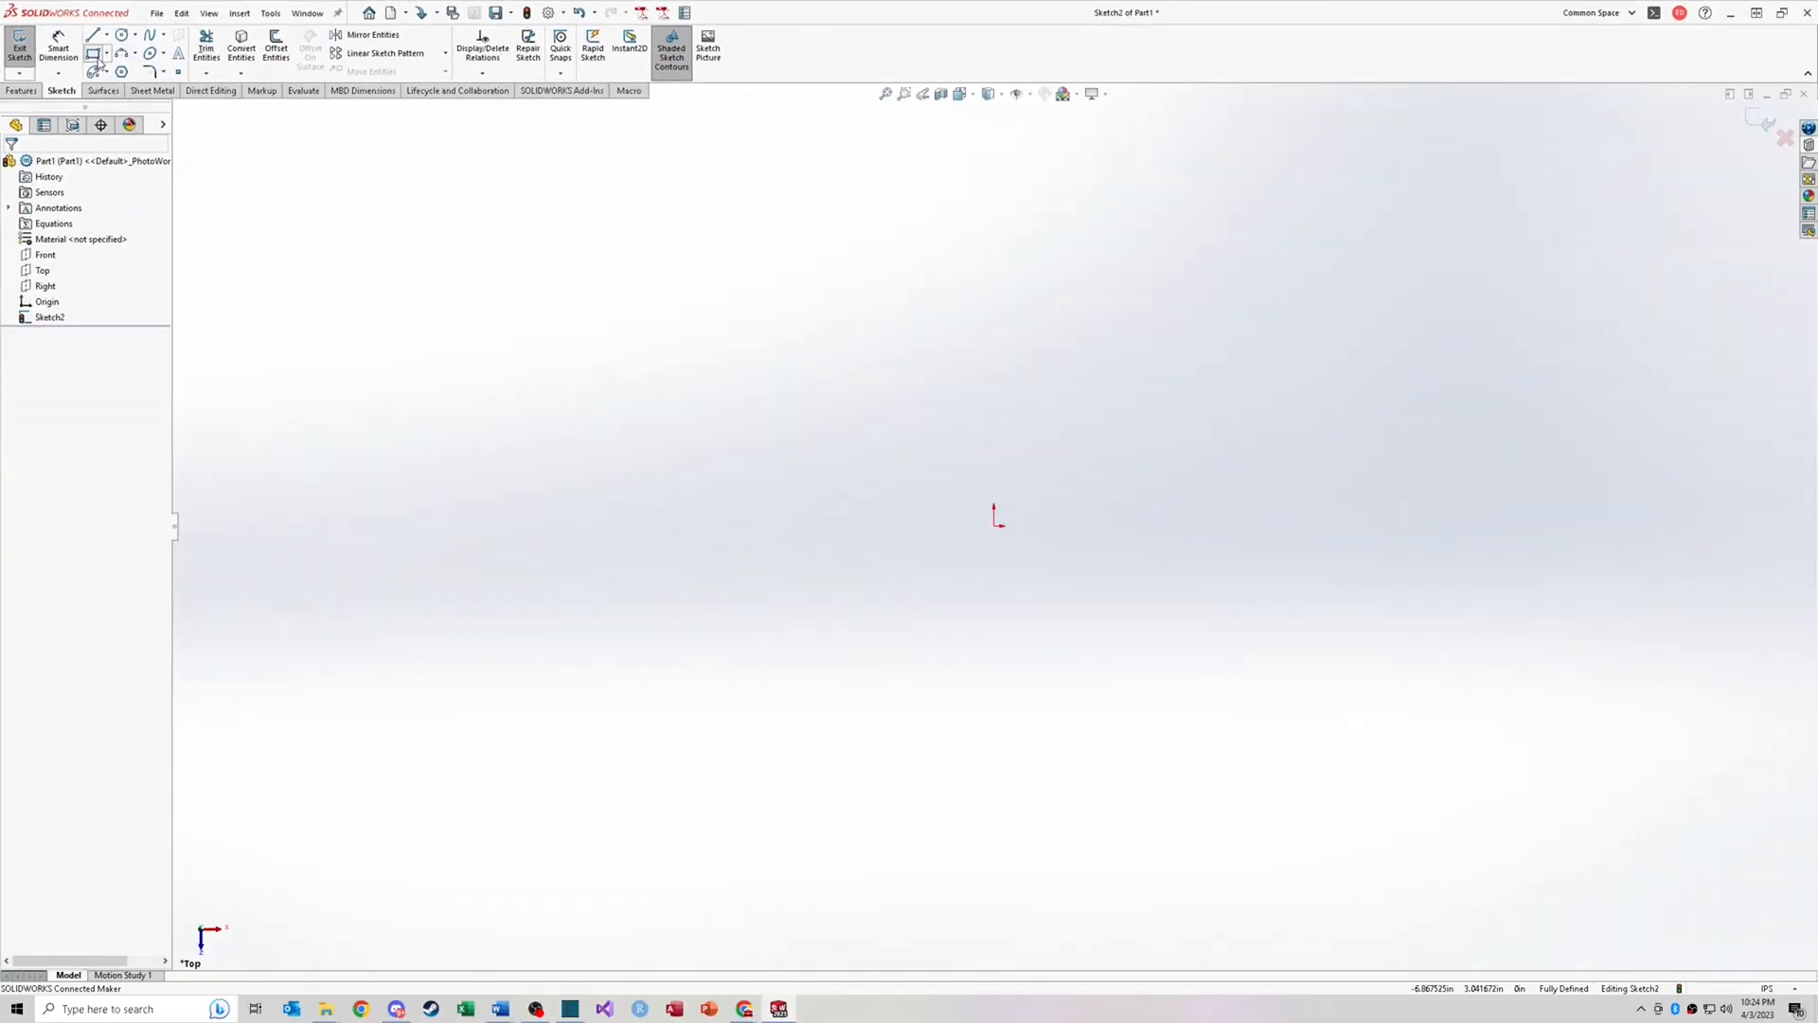
Step: Draw a corner rectangle on the Top plane starting at the origin
{"action": "left_click", "coordinate": [163, 93]}
{"action": "left_click", "coordinate": [993, 524]}
{"action": "left_click", "coordinate": [1356, 335]}
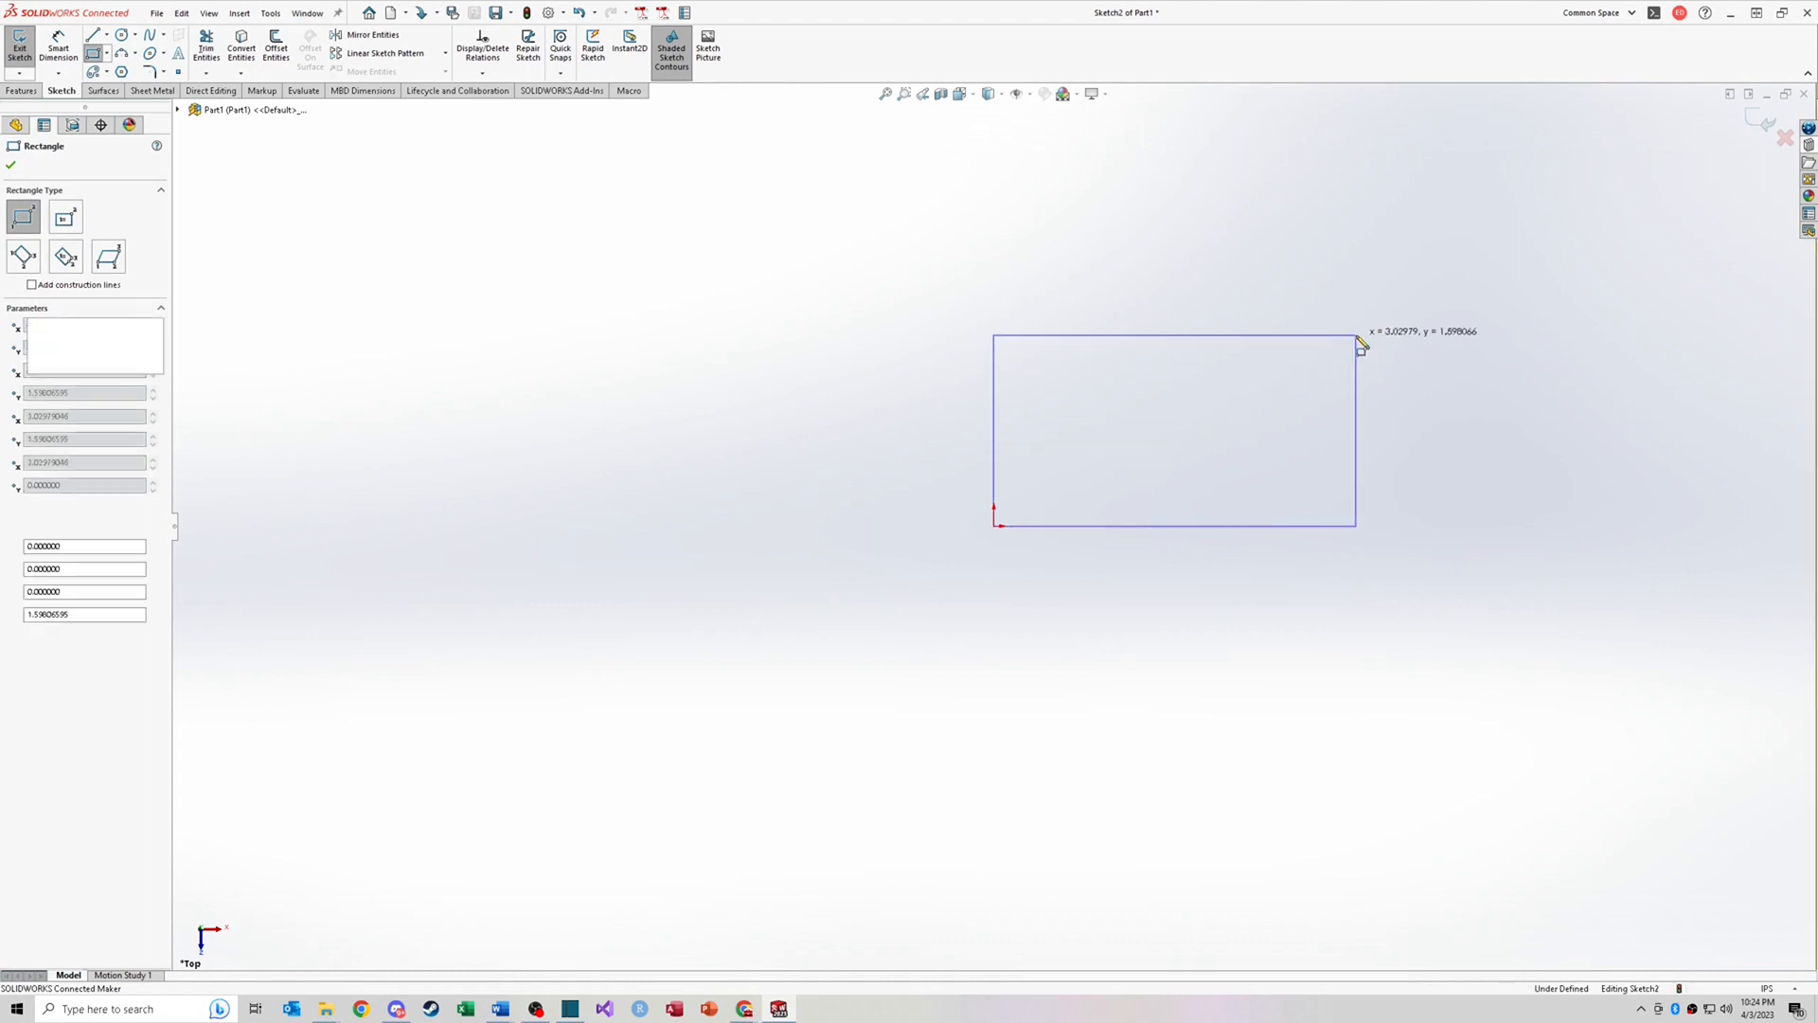
{"action": "key", "text": "Escape"}
Step: Dimension the rectangle's height as 2 in and its width as 4 in
{"action": "key", "text": "d"}
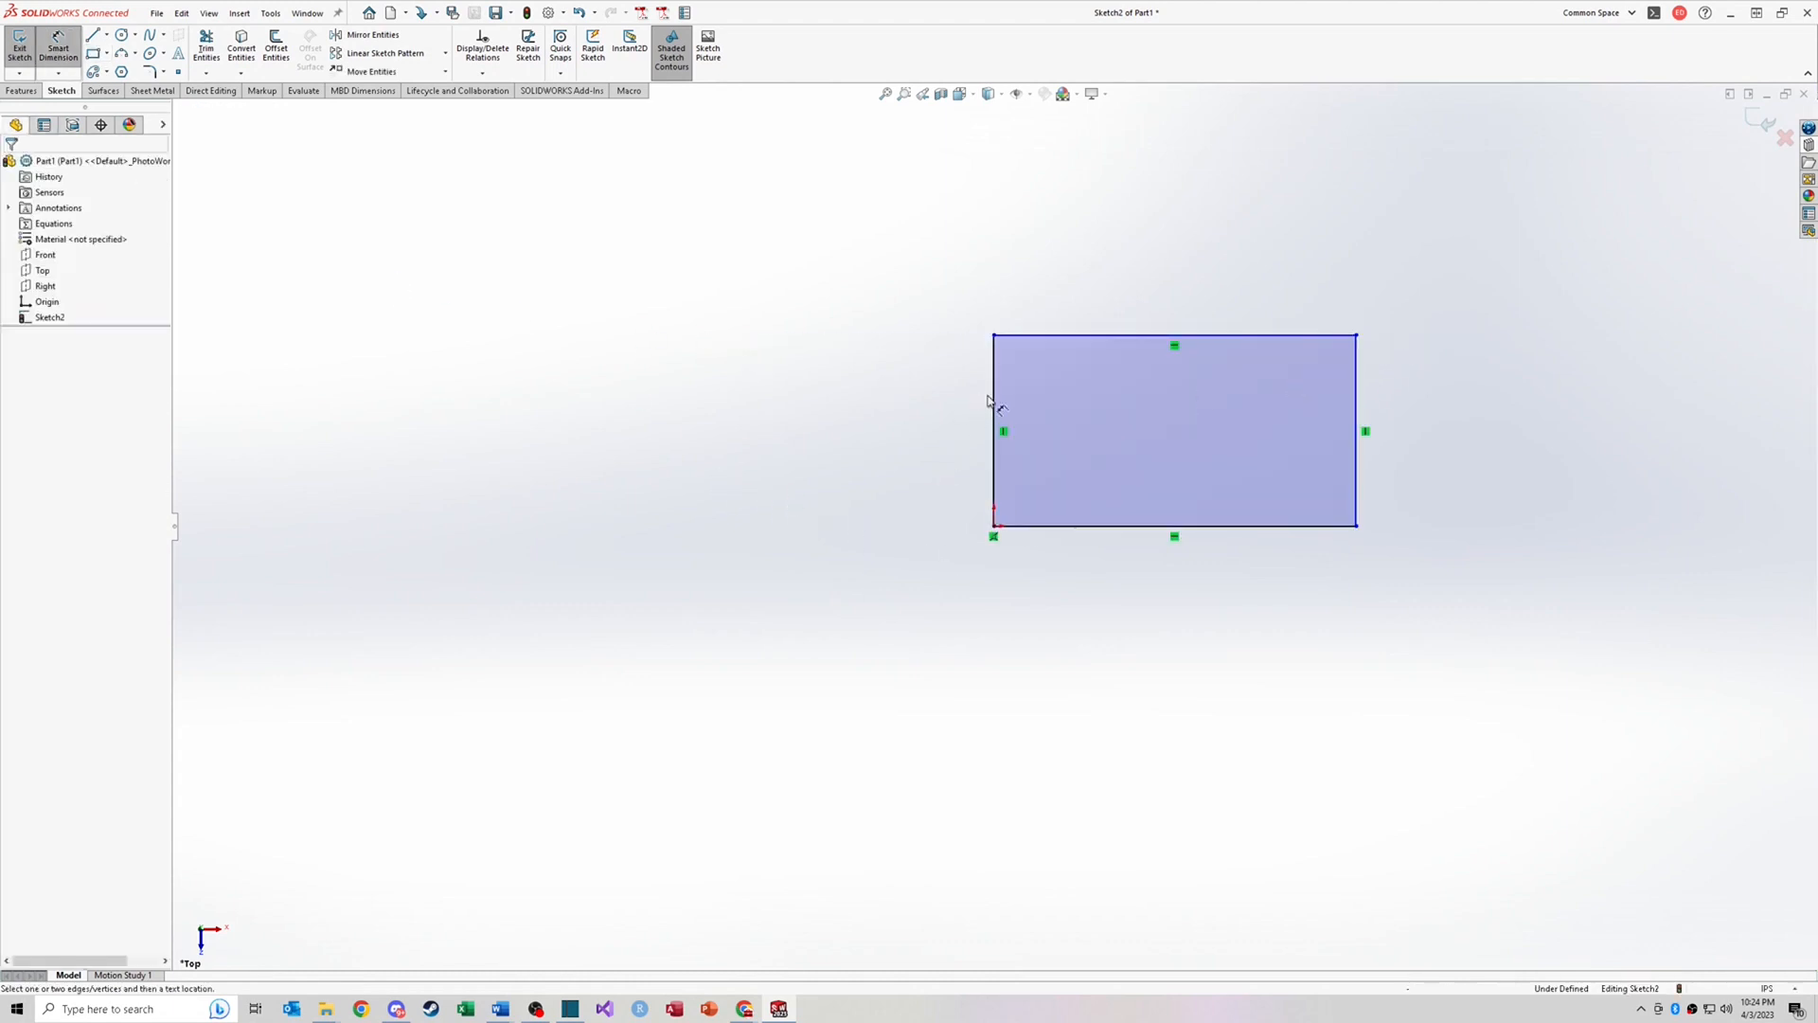
{"action": "left_click", "coordinate": [993, 398]}
{"action": "left_click", "coordinate": [913, 426]}
{"action": "type", "text": "2"}
{"action": "key", "text": "Return"}
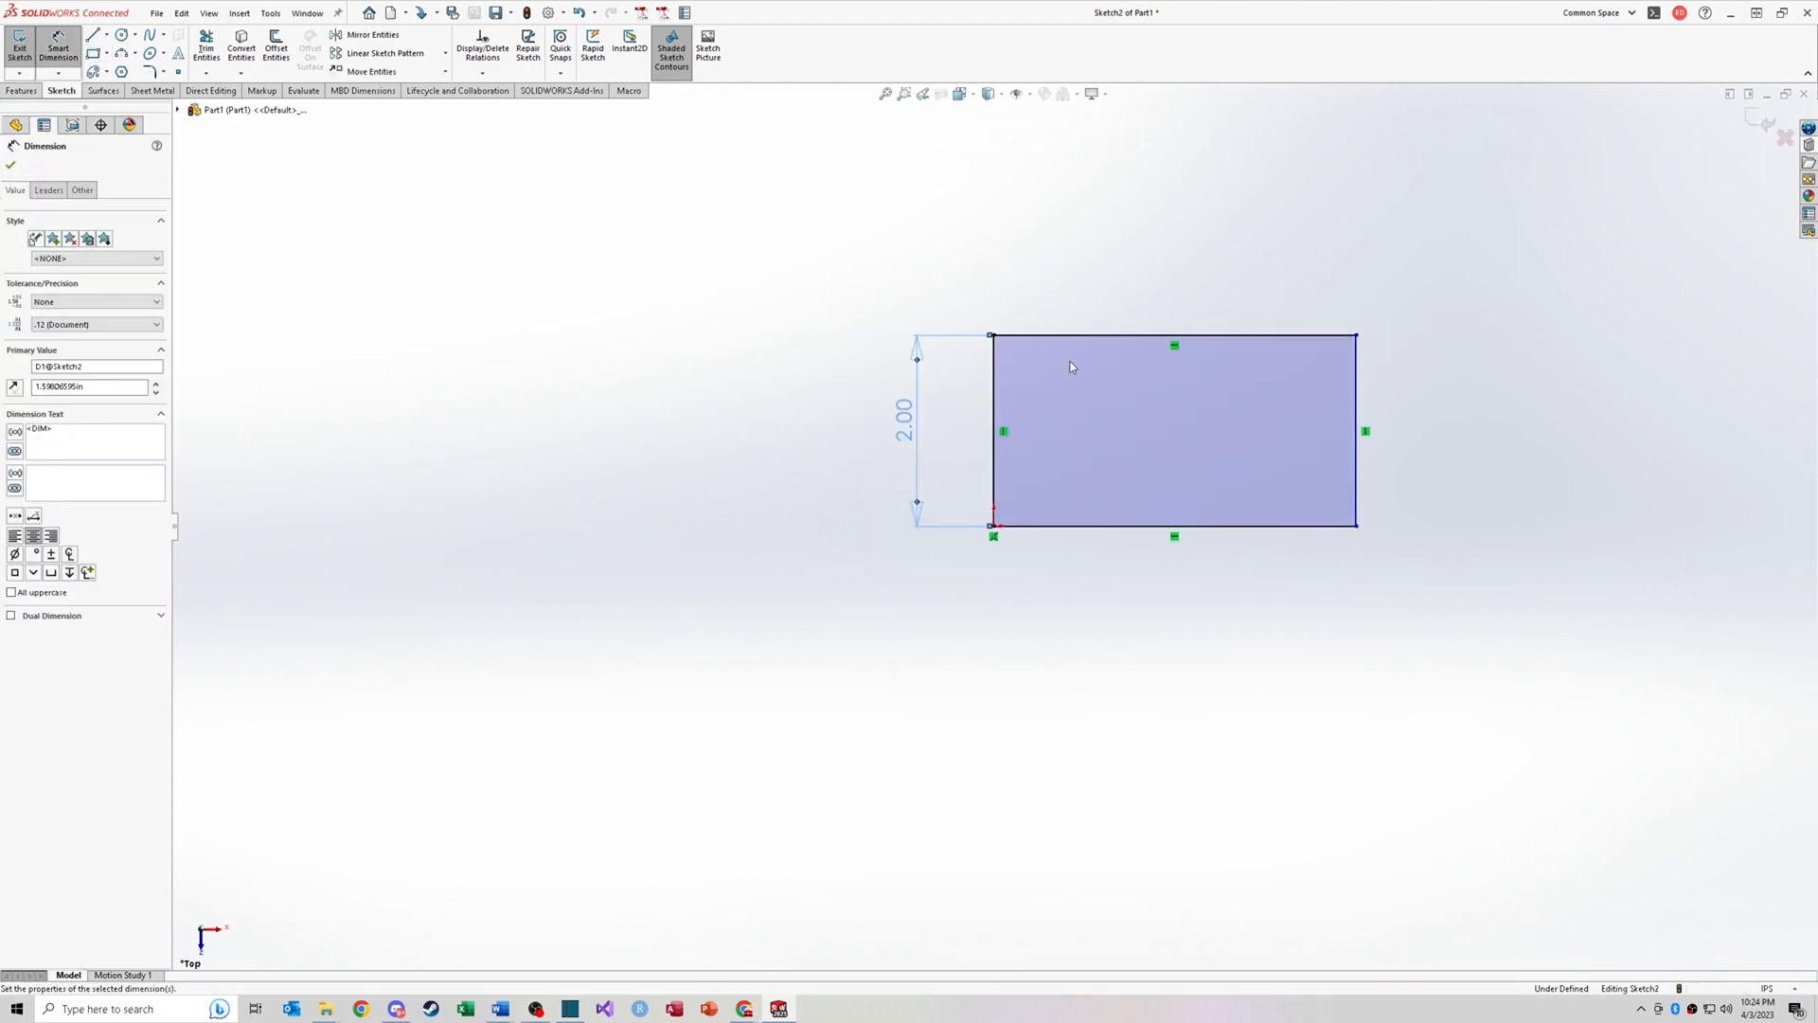
{"action": "left_click", "coordinate": [1131, 310]}
{"action": "left_click", "coordinate": [1135, 286]}
{"action": "type", "text": "4"}
{"action": "key", "text": "Return"}
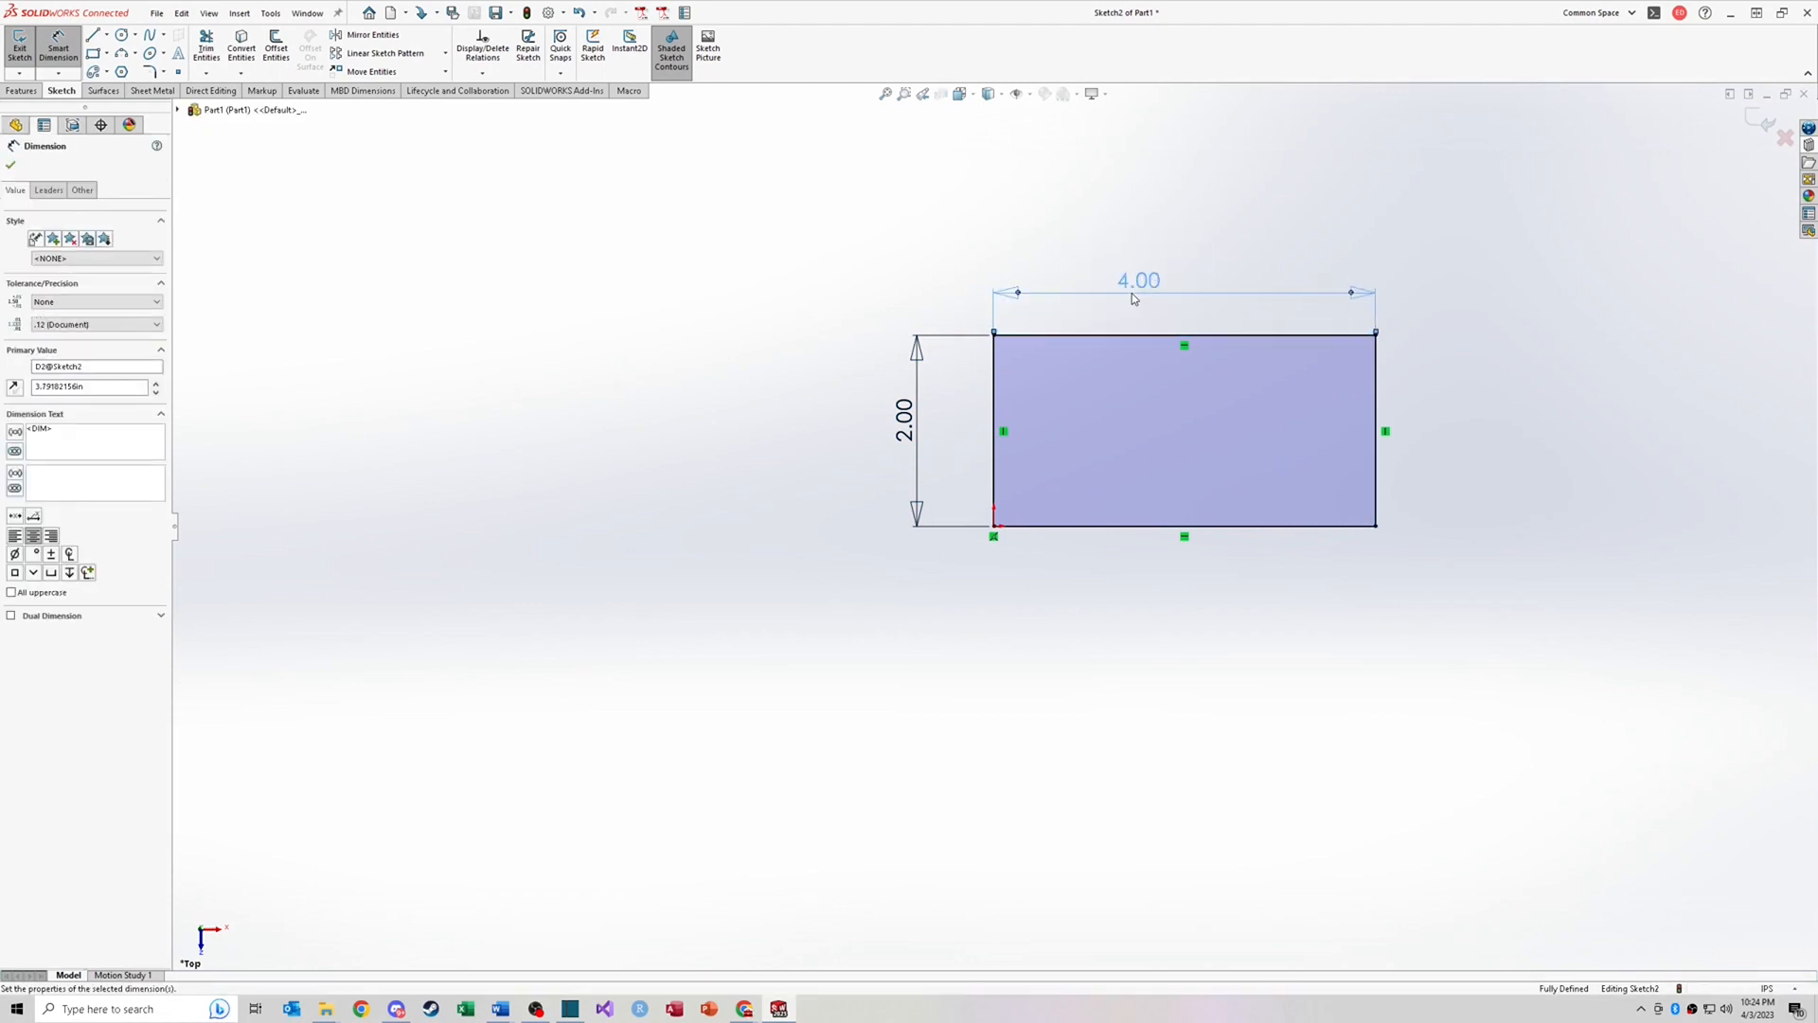
Step: Extrude the rectangle as a boss 1 in deep
{"action": "key", "text": "ctrl+7"}
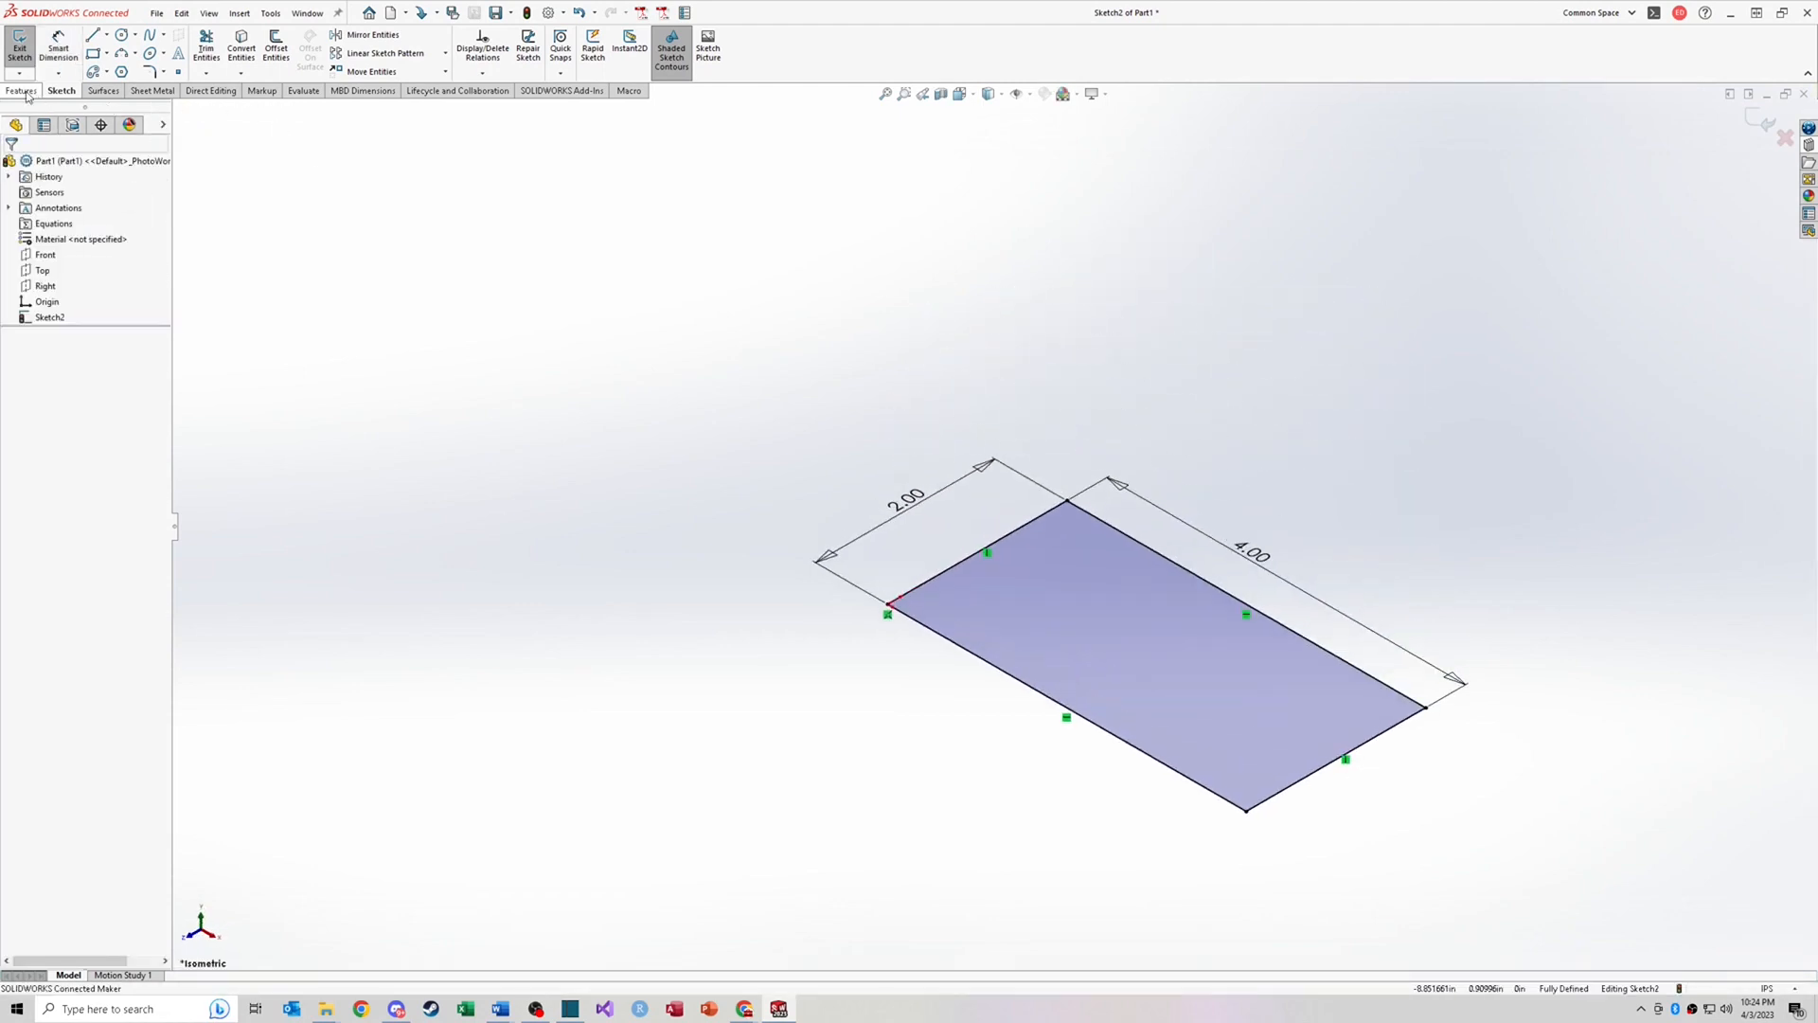
{"action": "left_click", "coordinate": [22, 90]}
{"action": "left_click", "coordinate": [25, 45]}
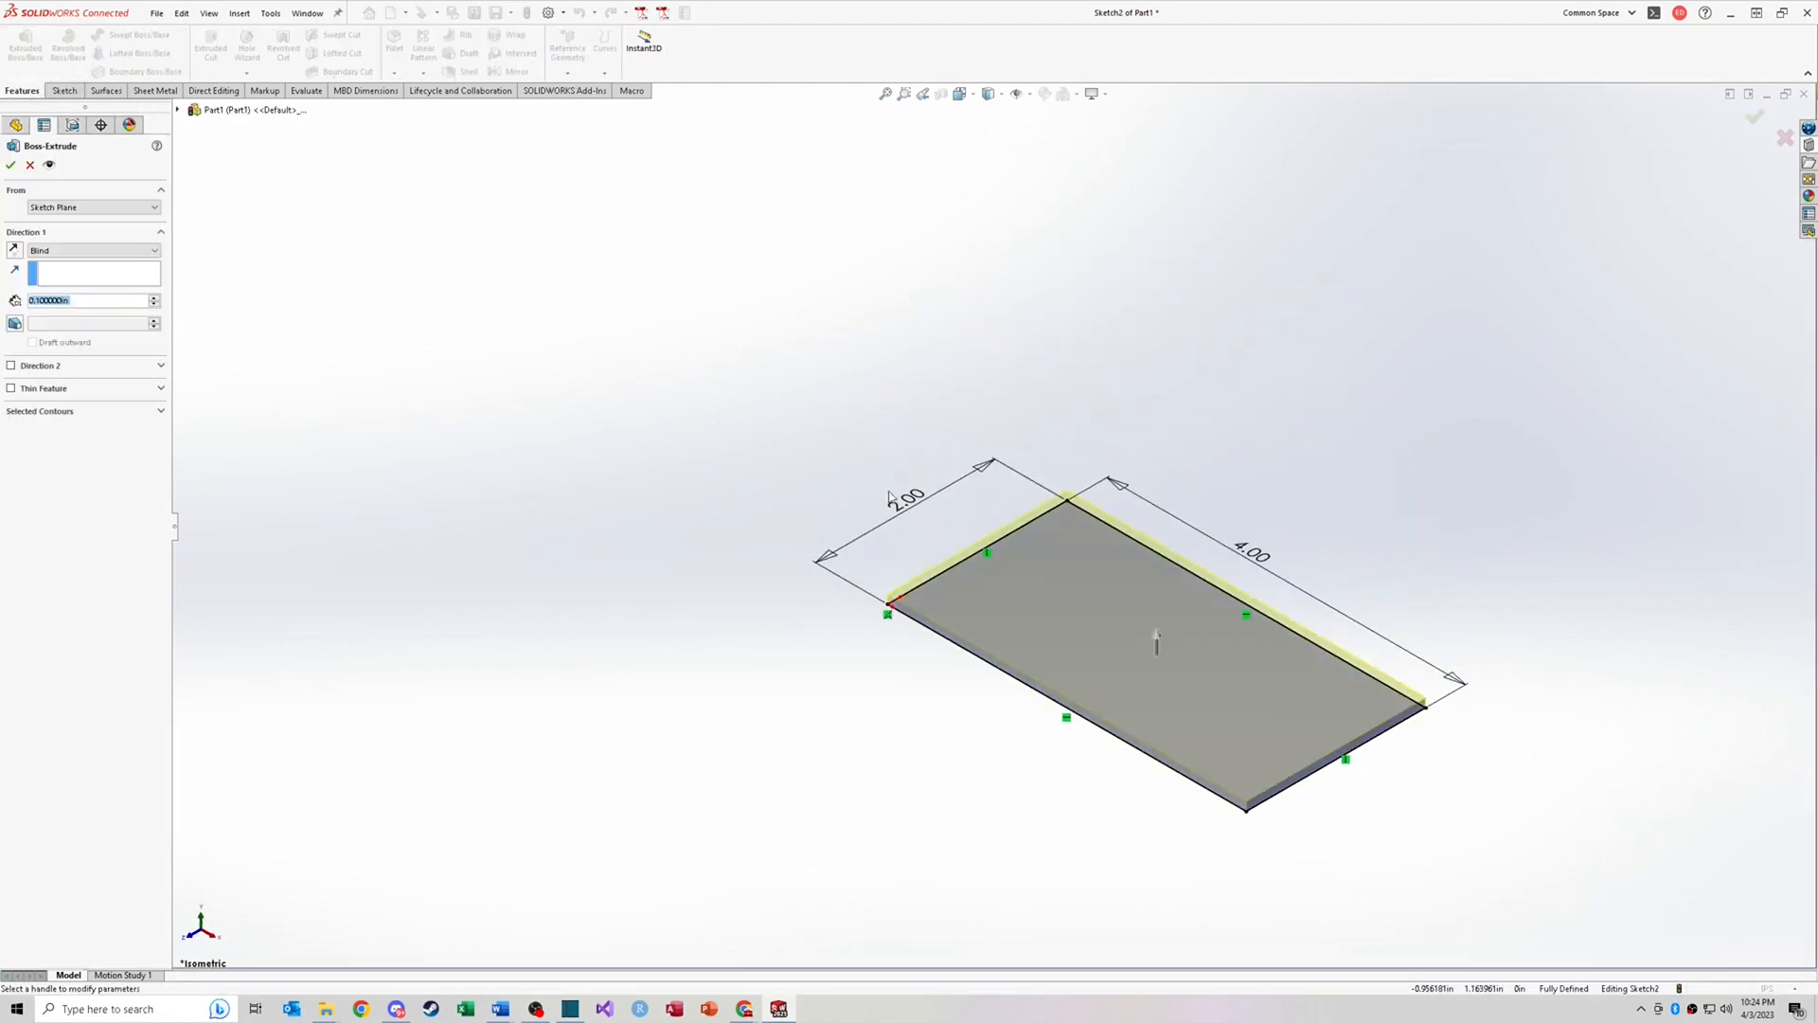
{"action": "type", "text": "1"}
{"action": "key", "text": "Return"}
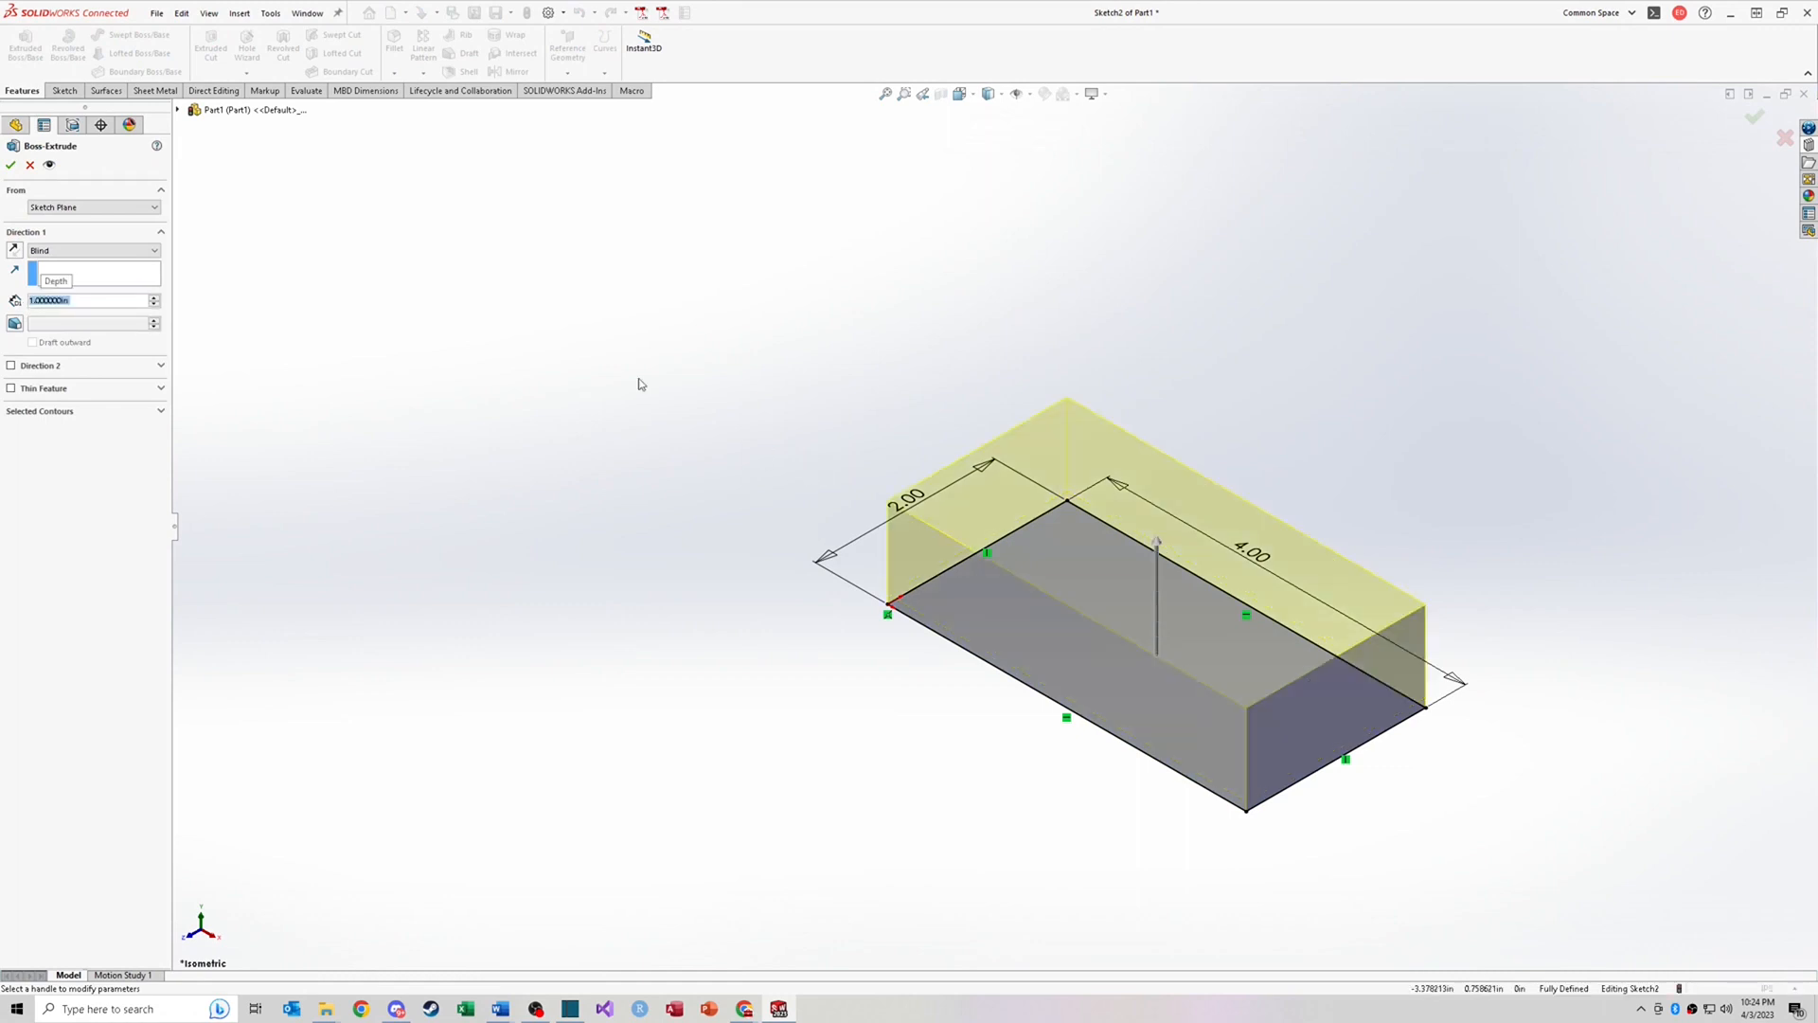
{"action": "key", "text": "Return"}
{"action": "left_click", "coordinate": [991, 399]}
Step: Start a new sketch on the block's top face and draw a circle near its centre
{"action": "key", "text": "ctrl+8"}
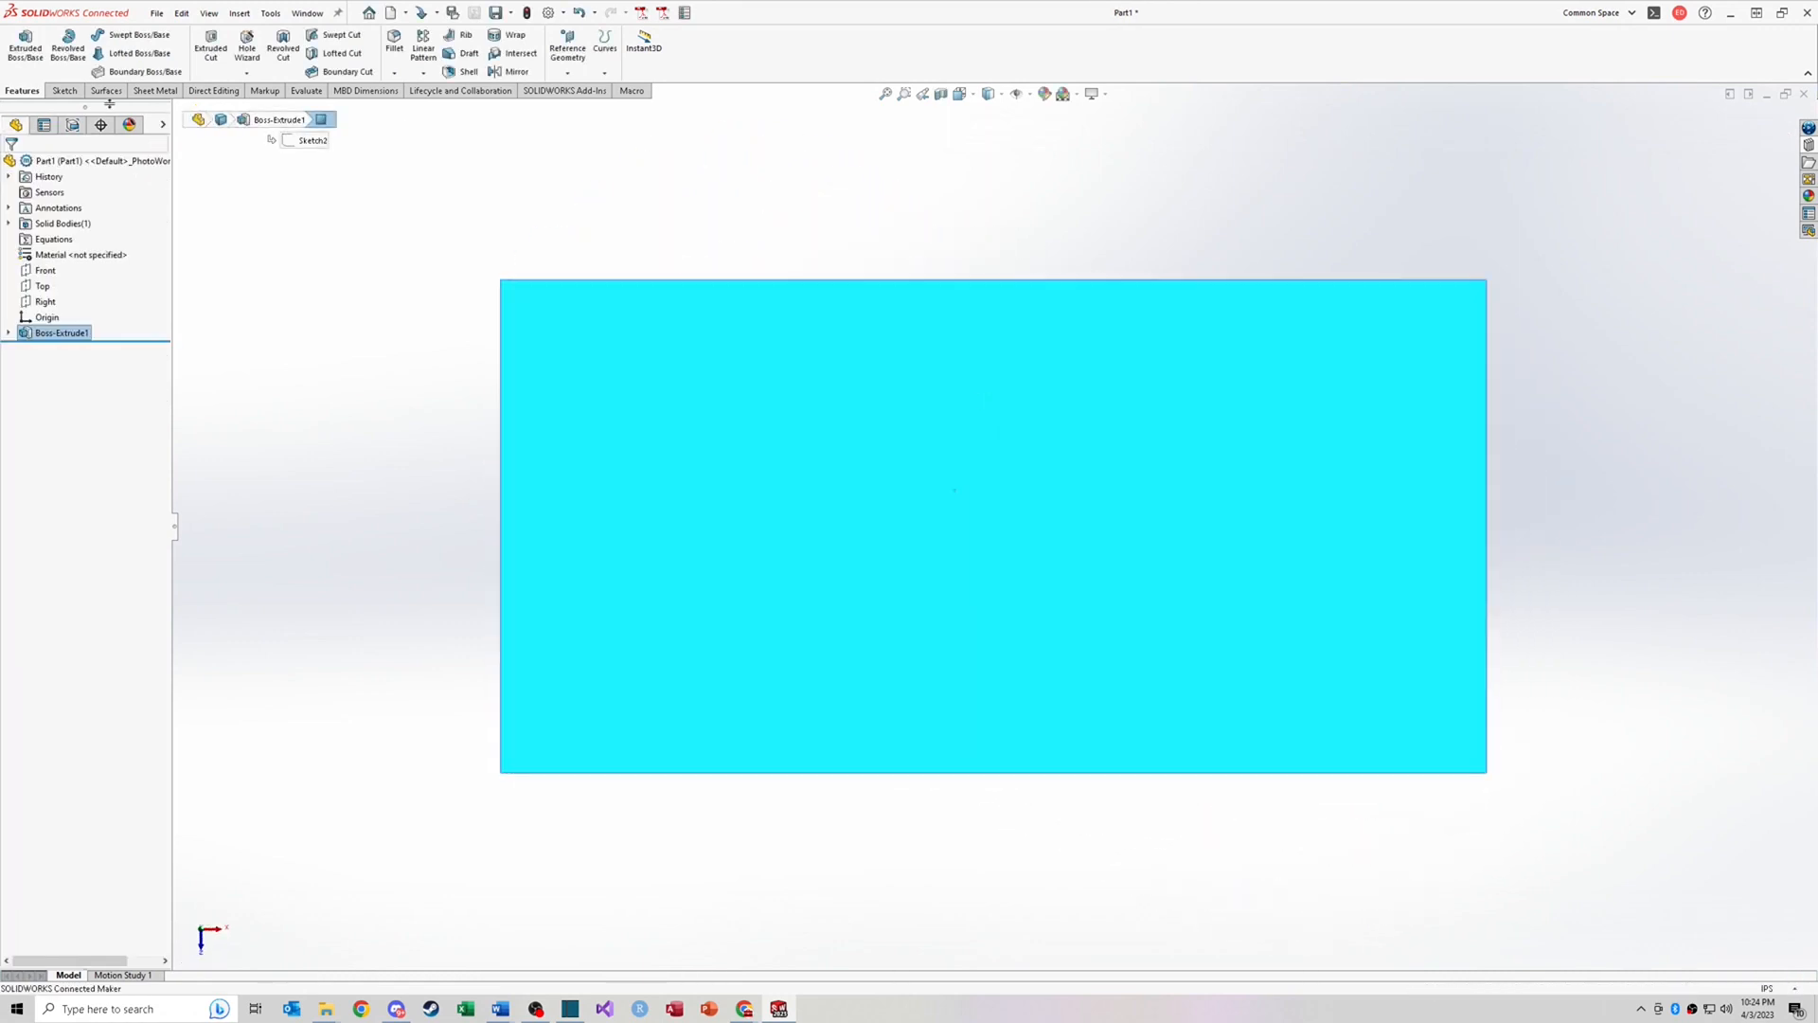
{"action": "left_click", "coordinate": [62, 90]}
{"action": "left_click", "coordinate": [20, 45]}
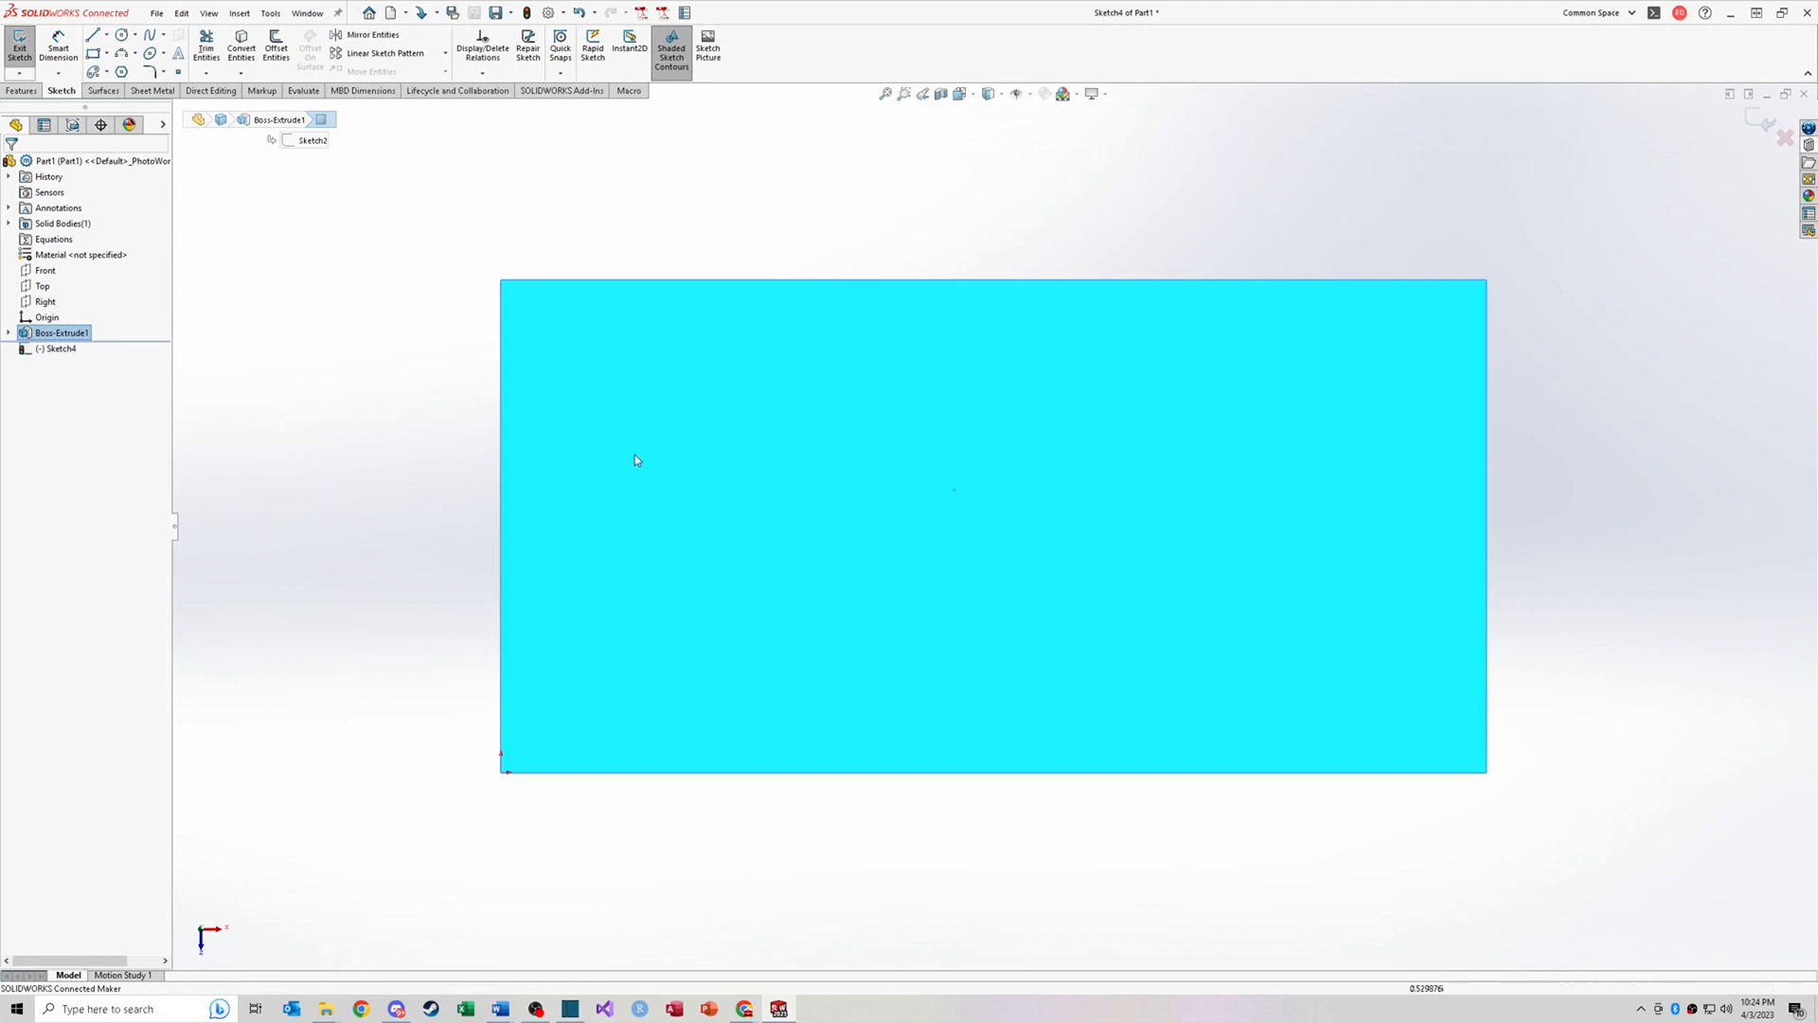
{"action": "left_click", "coordinate": [121, 37]}
{"action": "left_click", "coordinate": [962, 537]}
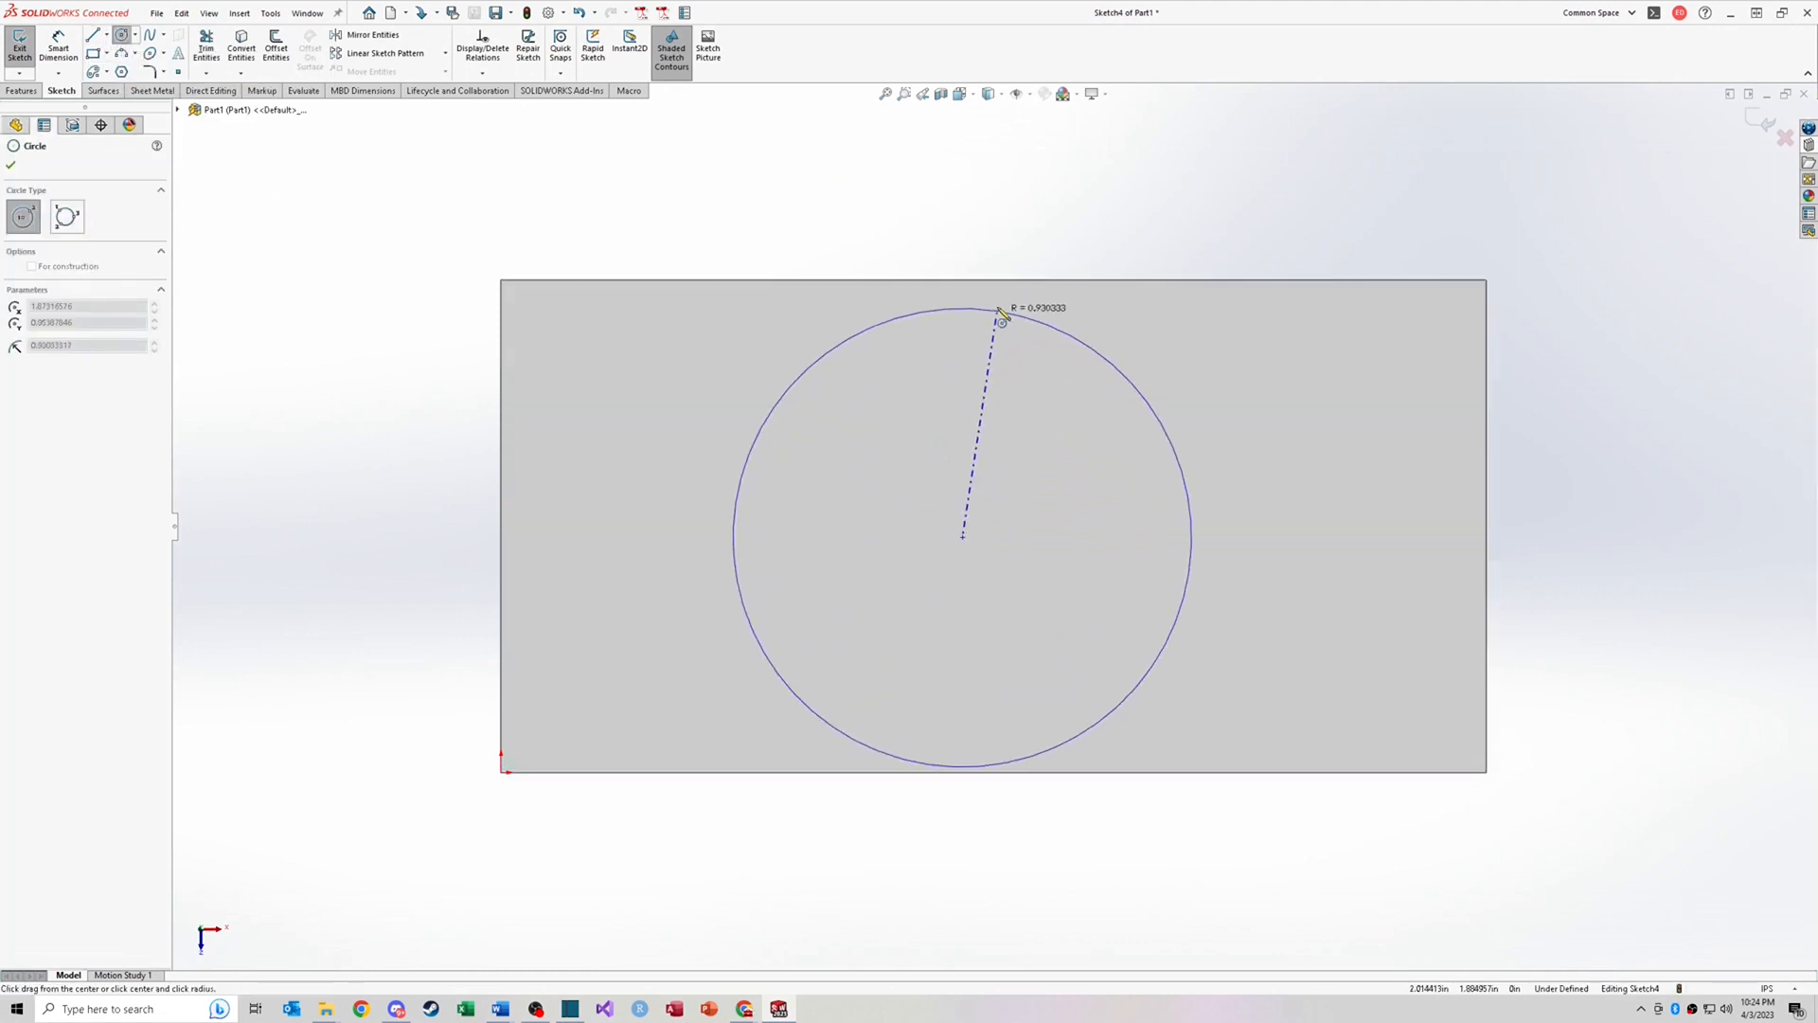
{"action": "left_click", "coordinate": [980, 283]}
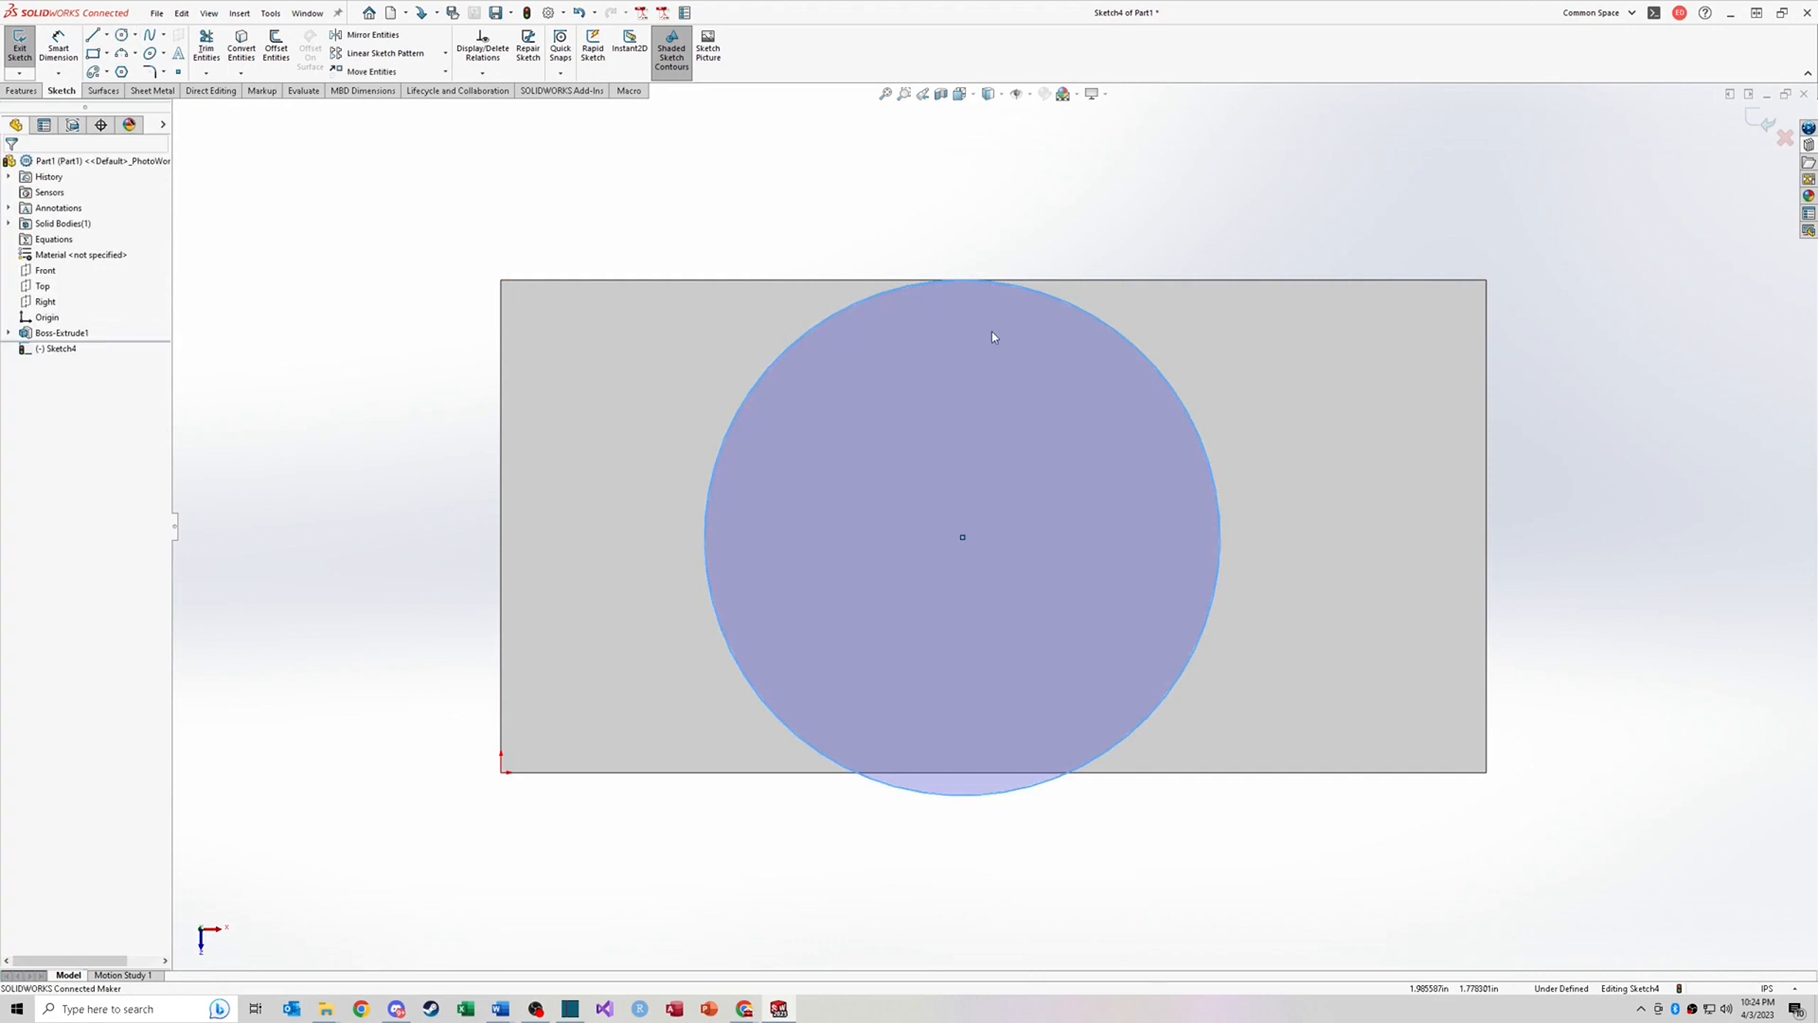
Step: Make the circle tangent to both the bottom and top long edges of the face
{"action": "left_click", "coordinate": [1079, 766]}
{"action": "left_click", "coordinate": [1127, 775], "text": "ctrl"}
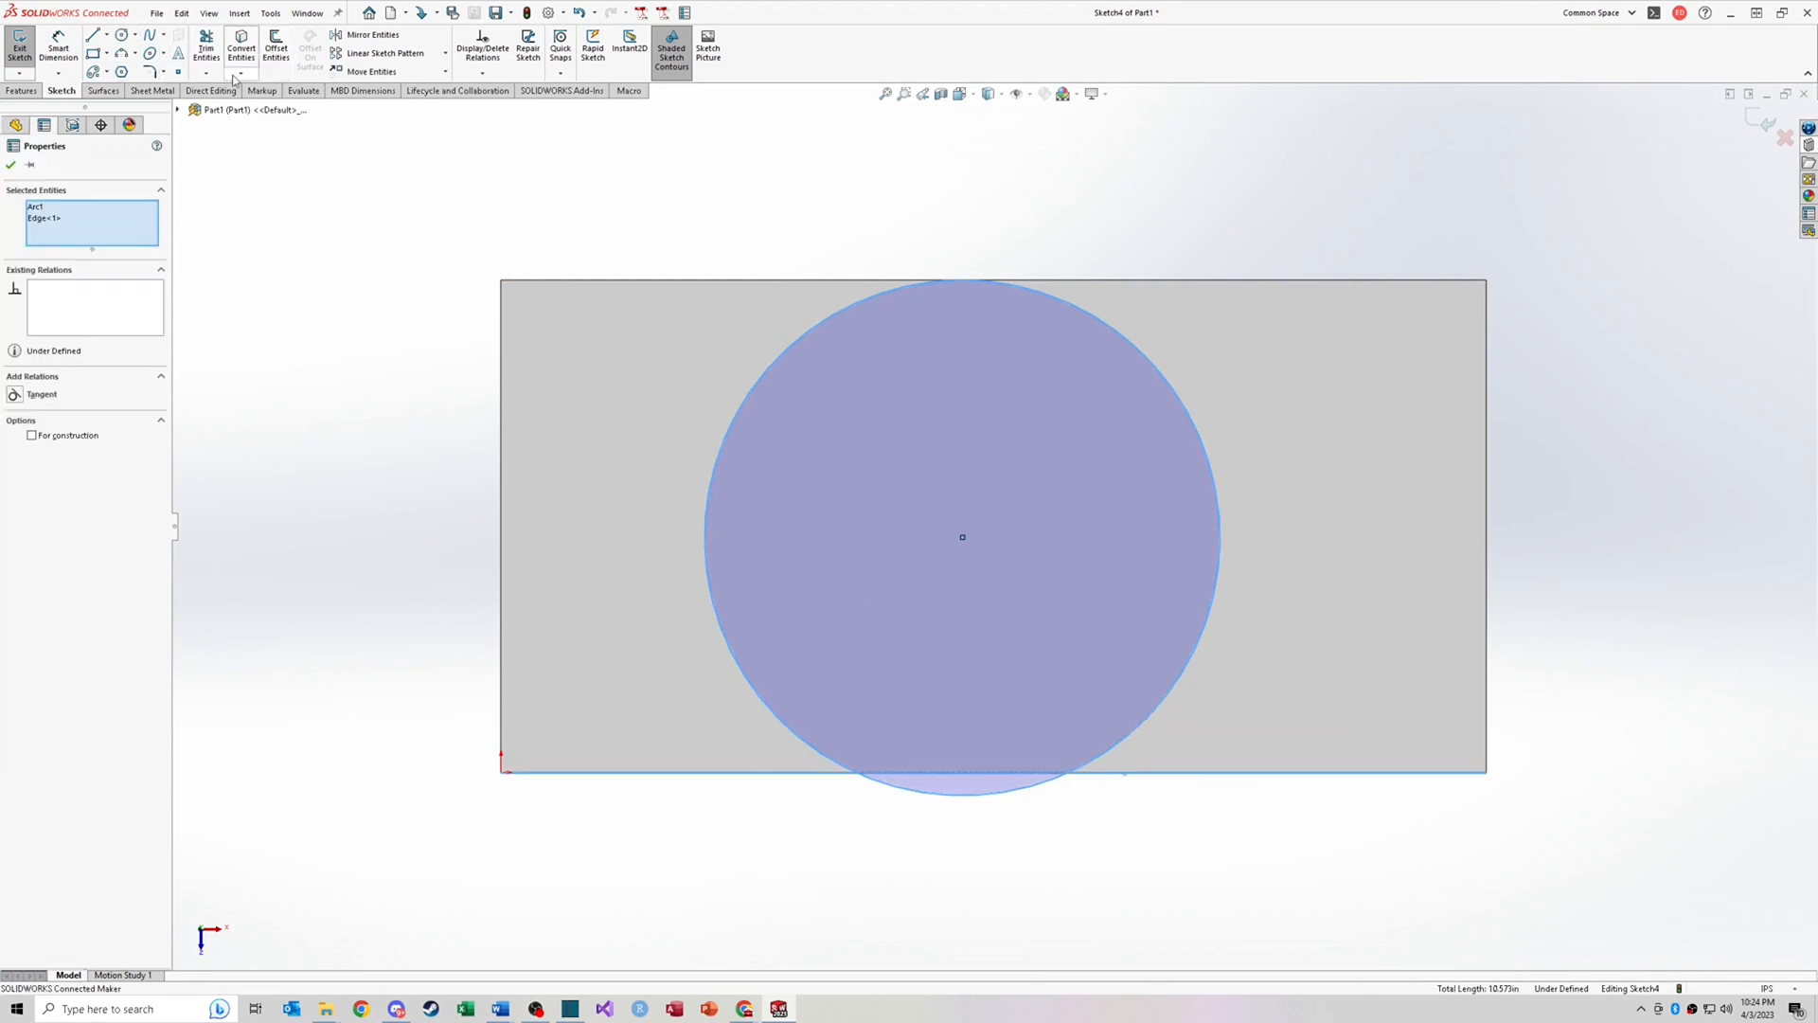
{"action": "left_click", "coordinate": [14, 394]}
{"action": "left_click", "coordinate": [1025, 243]}
{"action": "left_click", "coordinate": [1023, 264]}
{"action": "left_click", "coordinate": [1009, 280], "text": "ctrl"}
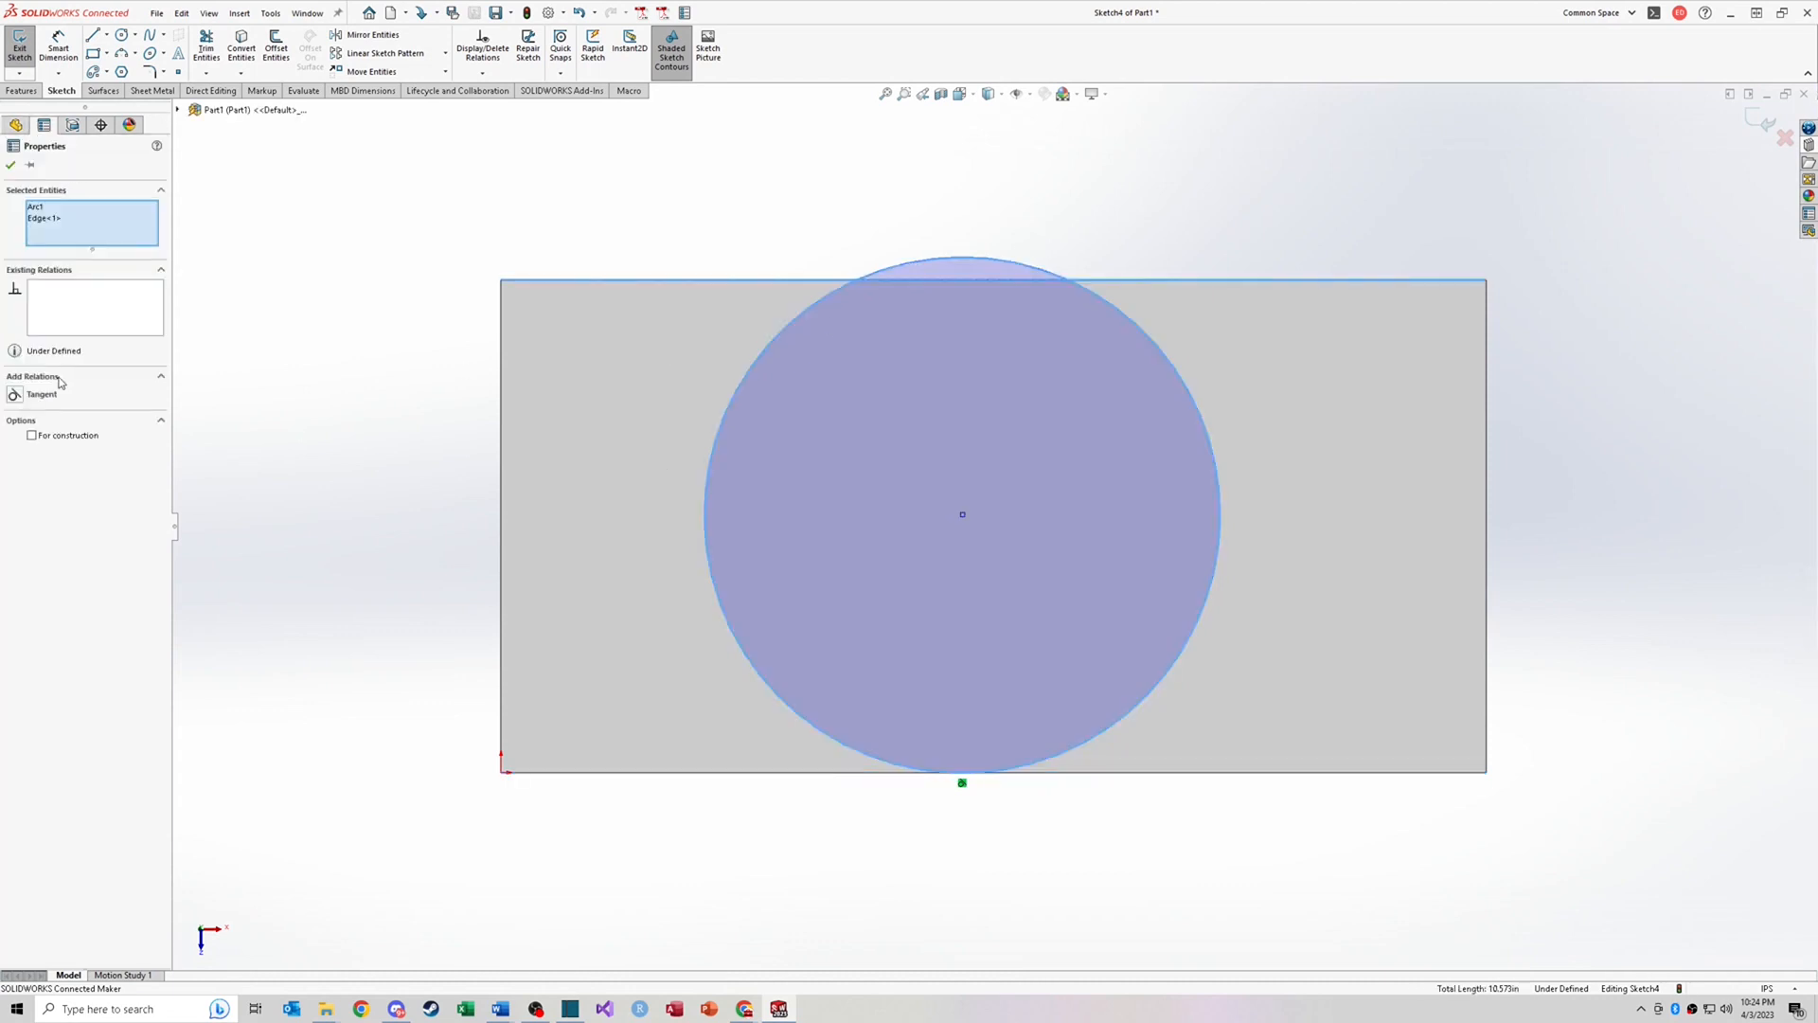
{"action": "left_click", "coordinate": [21, 397]}
{"action": "left_click", "coordinate": [468, 391]}
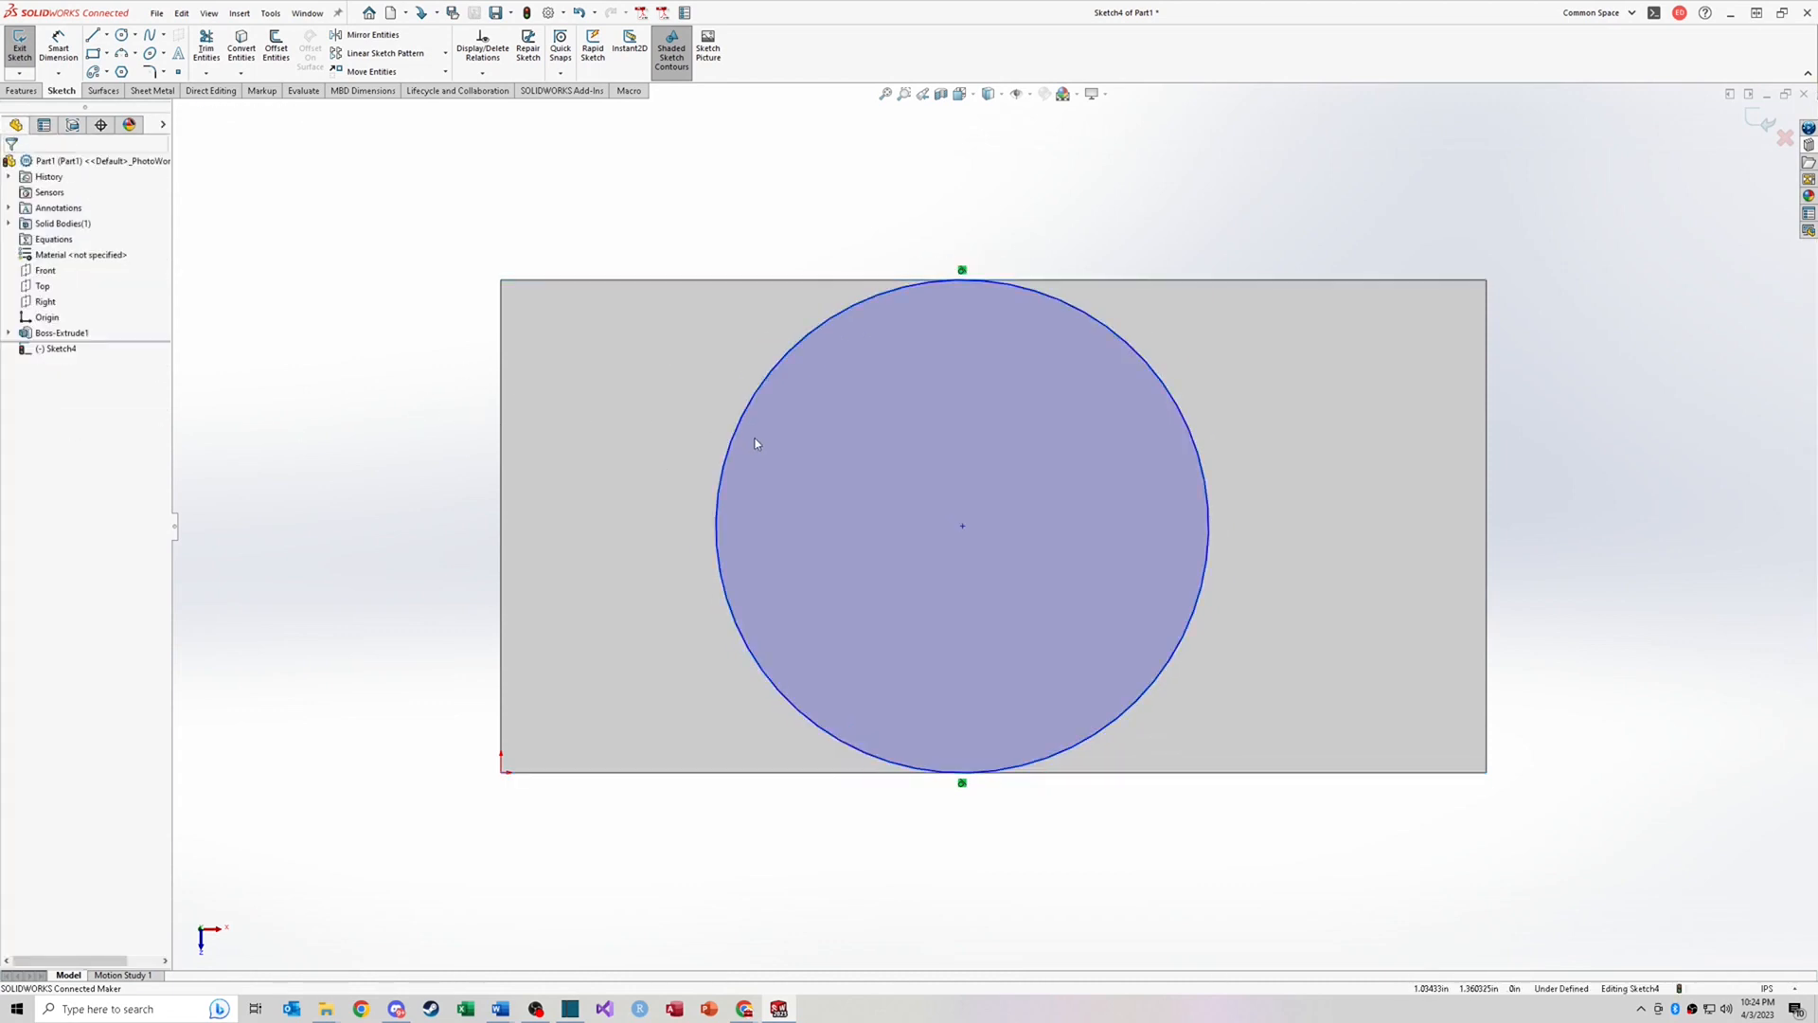
Step: Make the circle coincident with the midpoint of the top edge to centre it horizontally
{"action": "right_click", "coordinate": [1046, 246]}
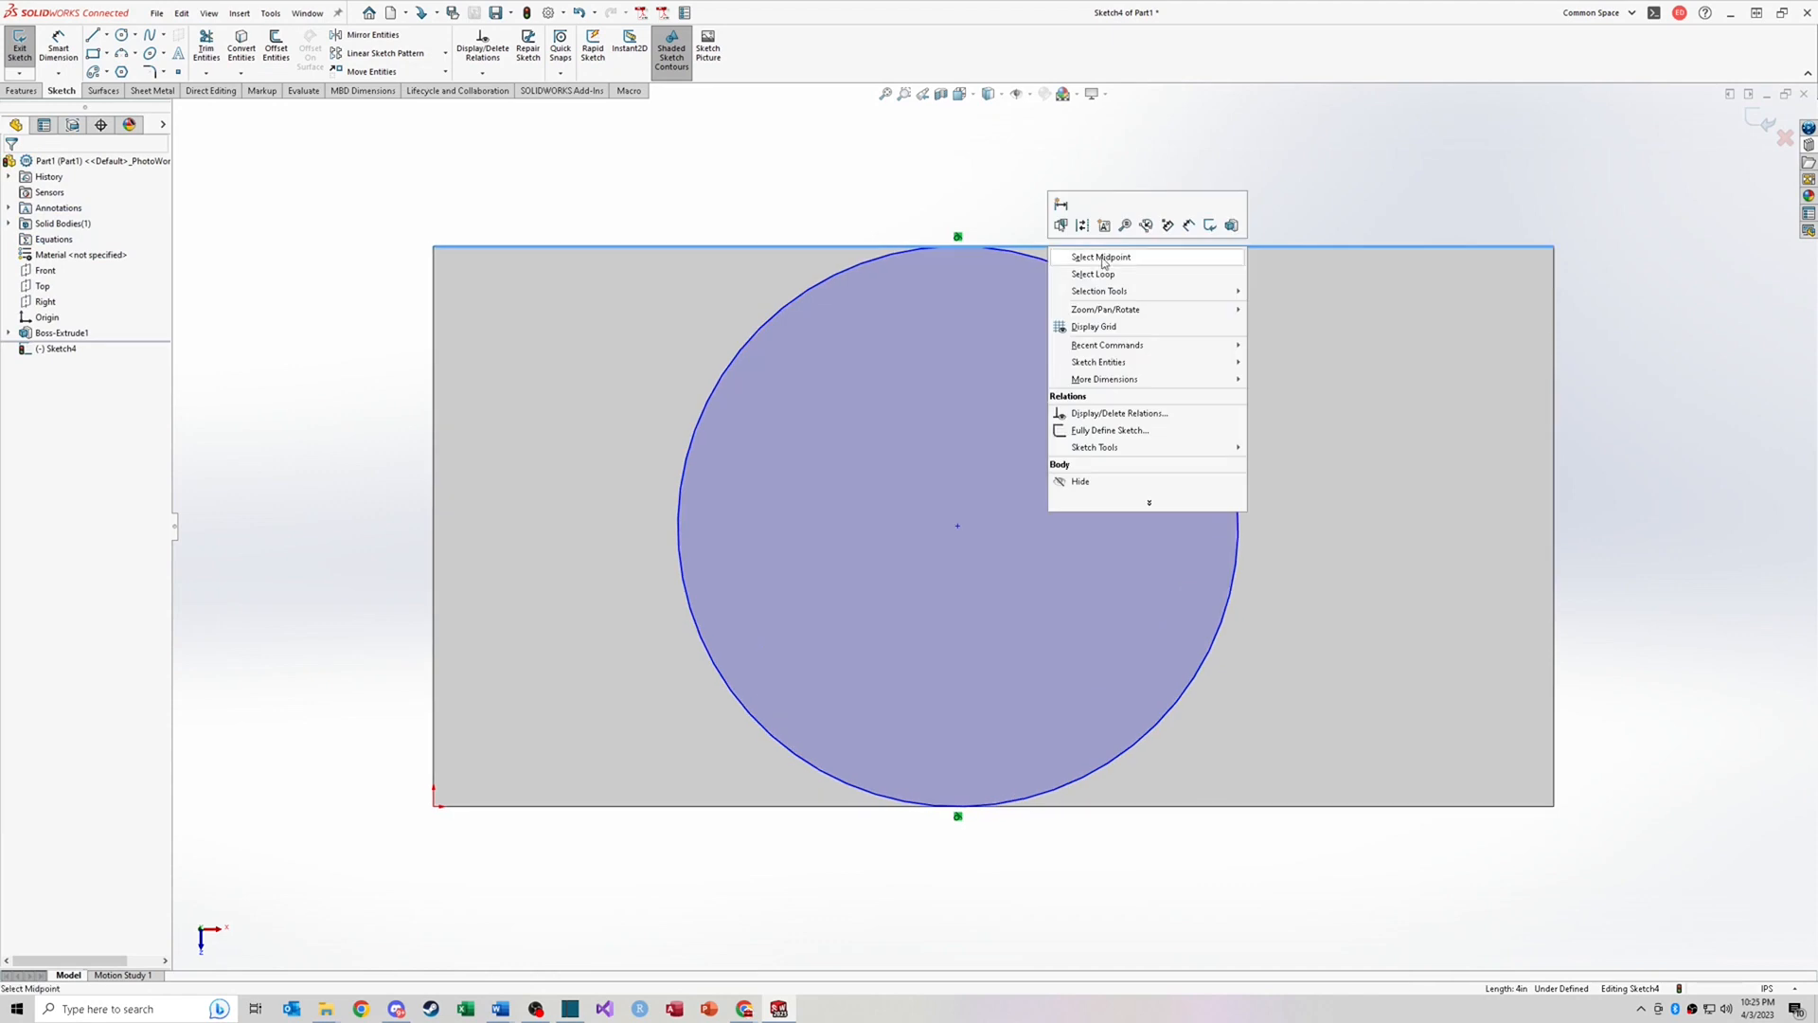
{"action": "left_click", "coordinate": [1087, 259]}
{"action": "left_click", "coordinate": [1018, 255], "text": "ctrl"}
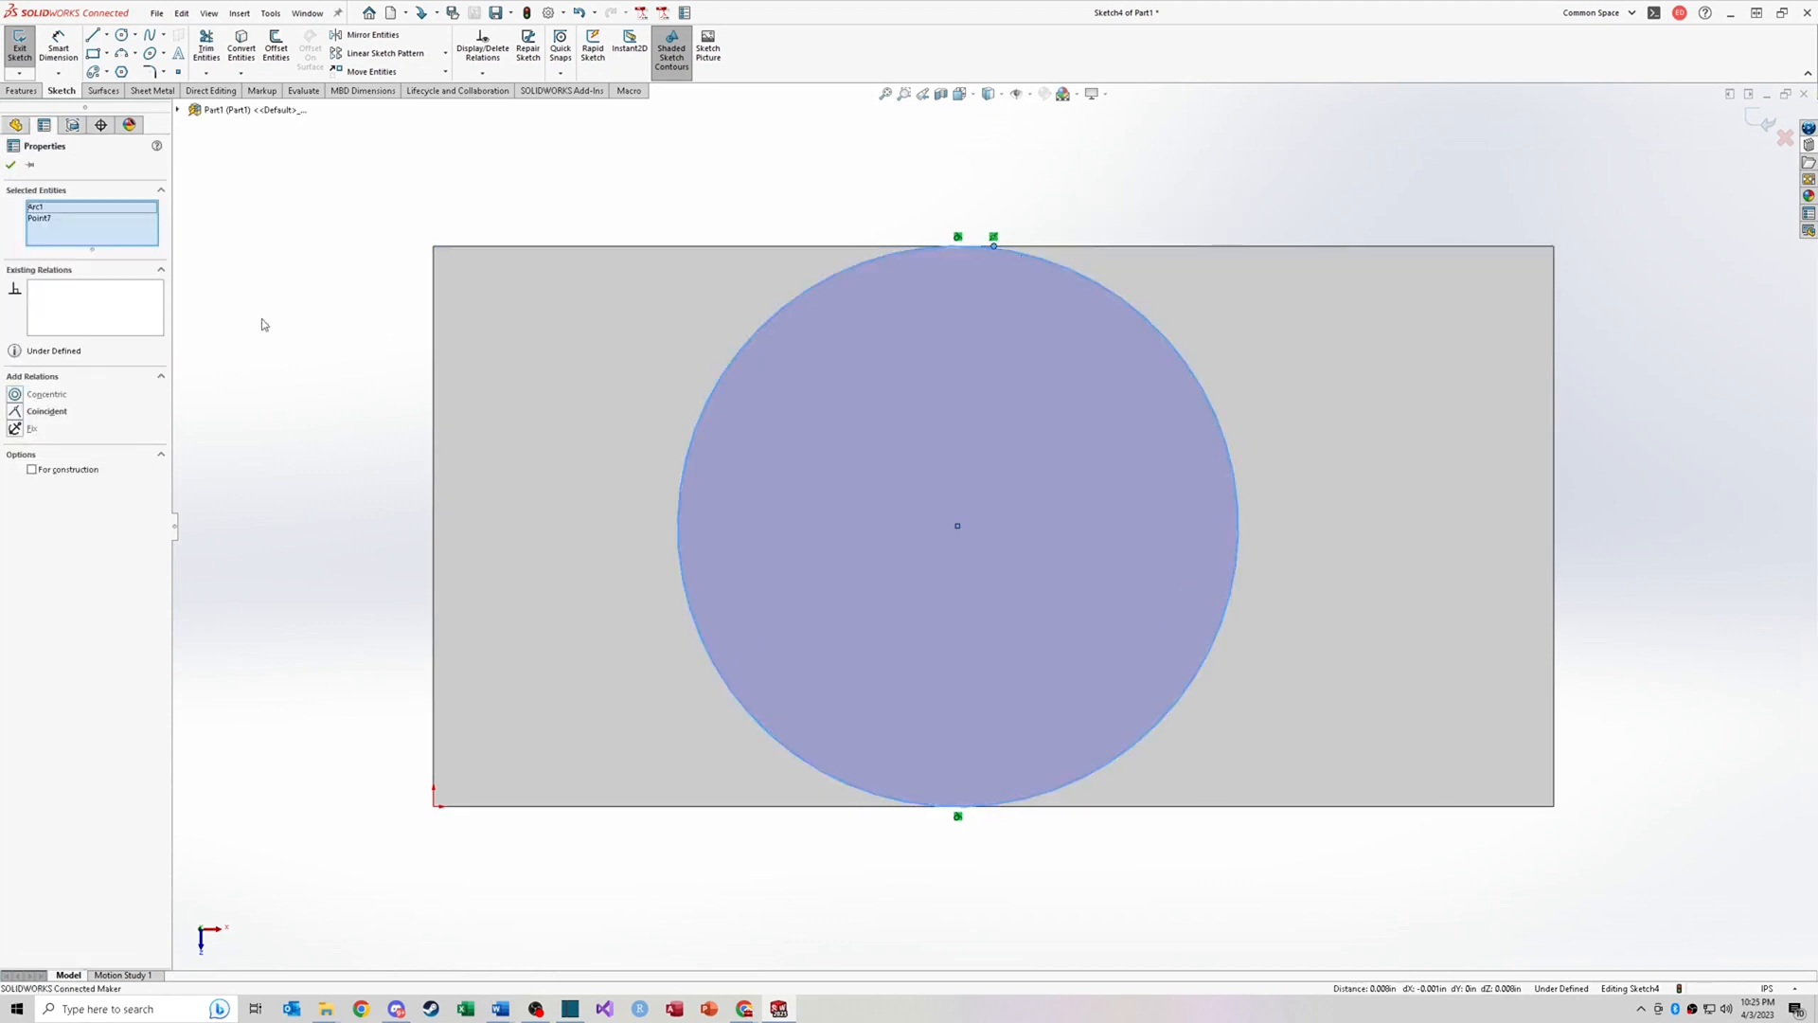
{"action": "left_click", "coordinate": [13, 413]}
{"action": "left_click", "coordinate": [829, 196]}
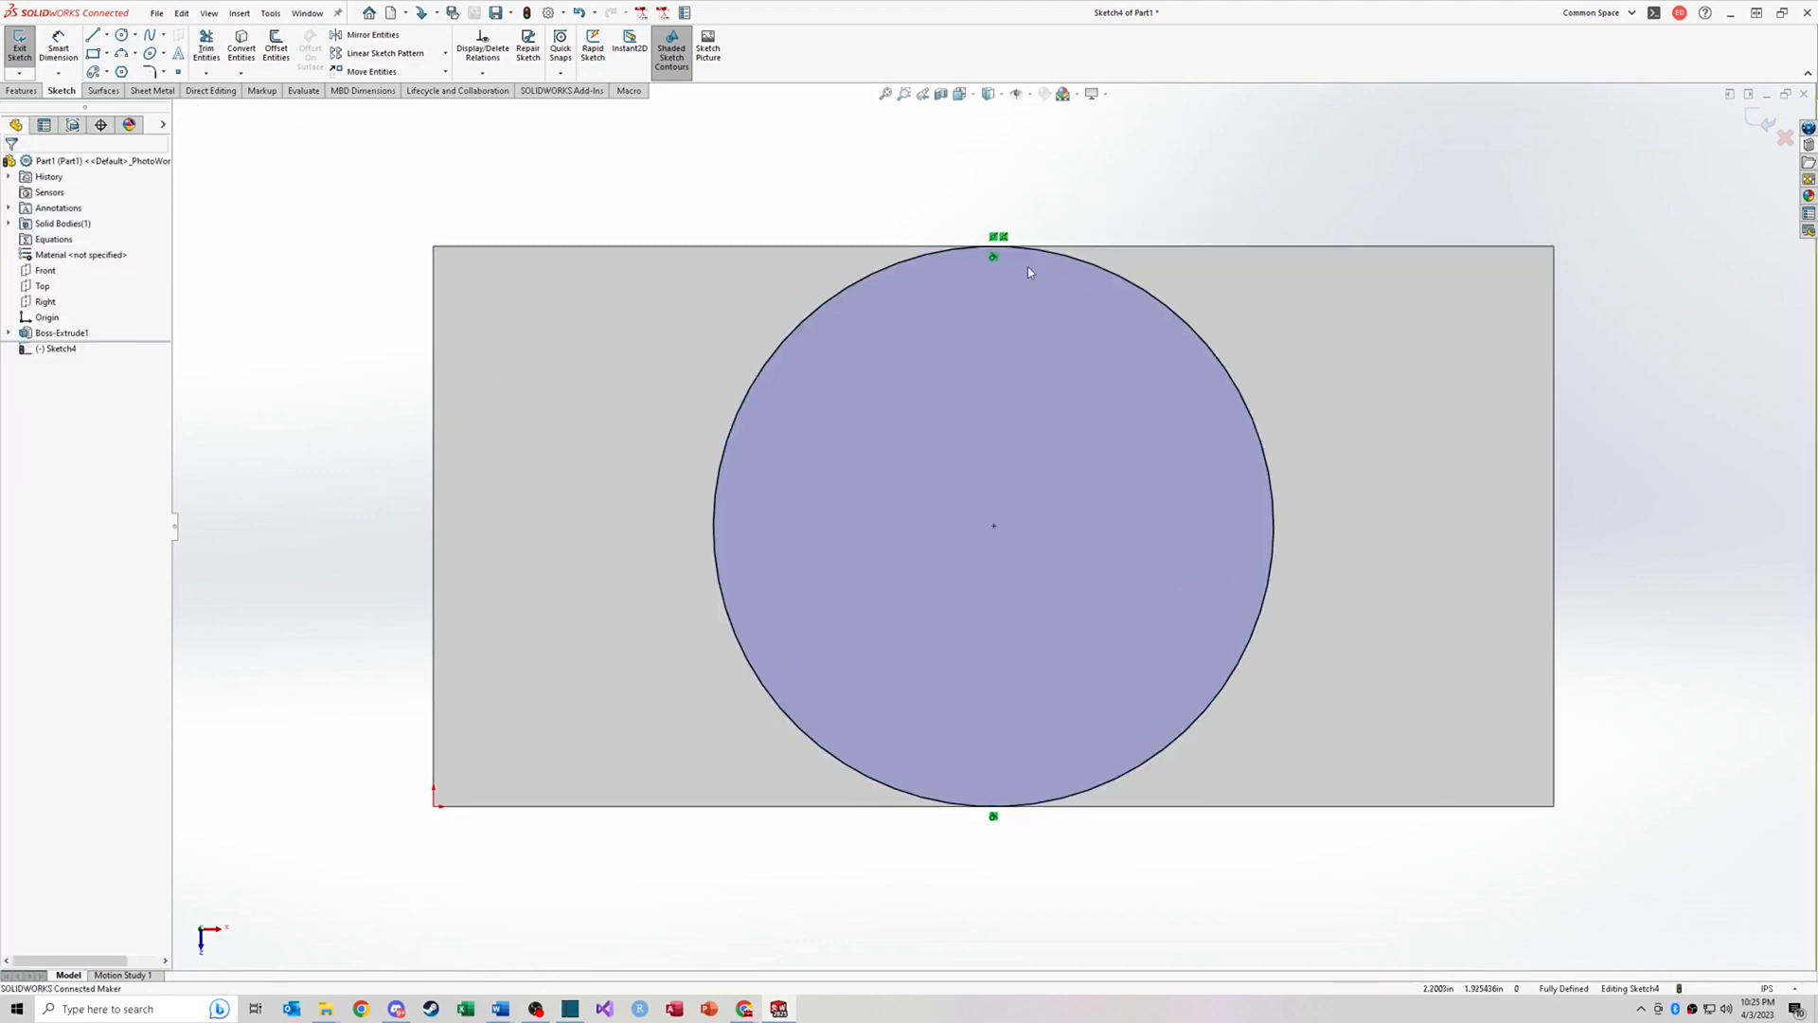
{"action": "left_click", "coordinate": [568, 368]}
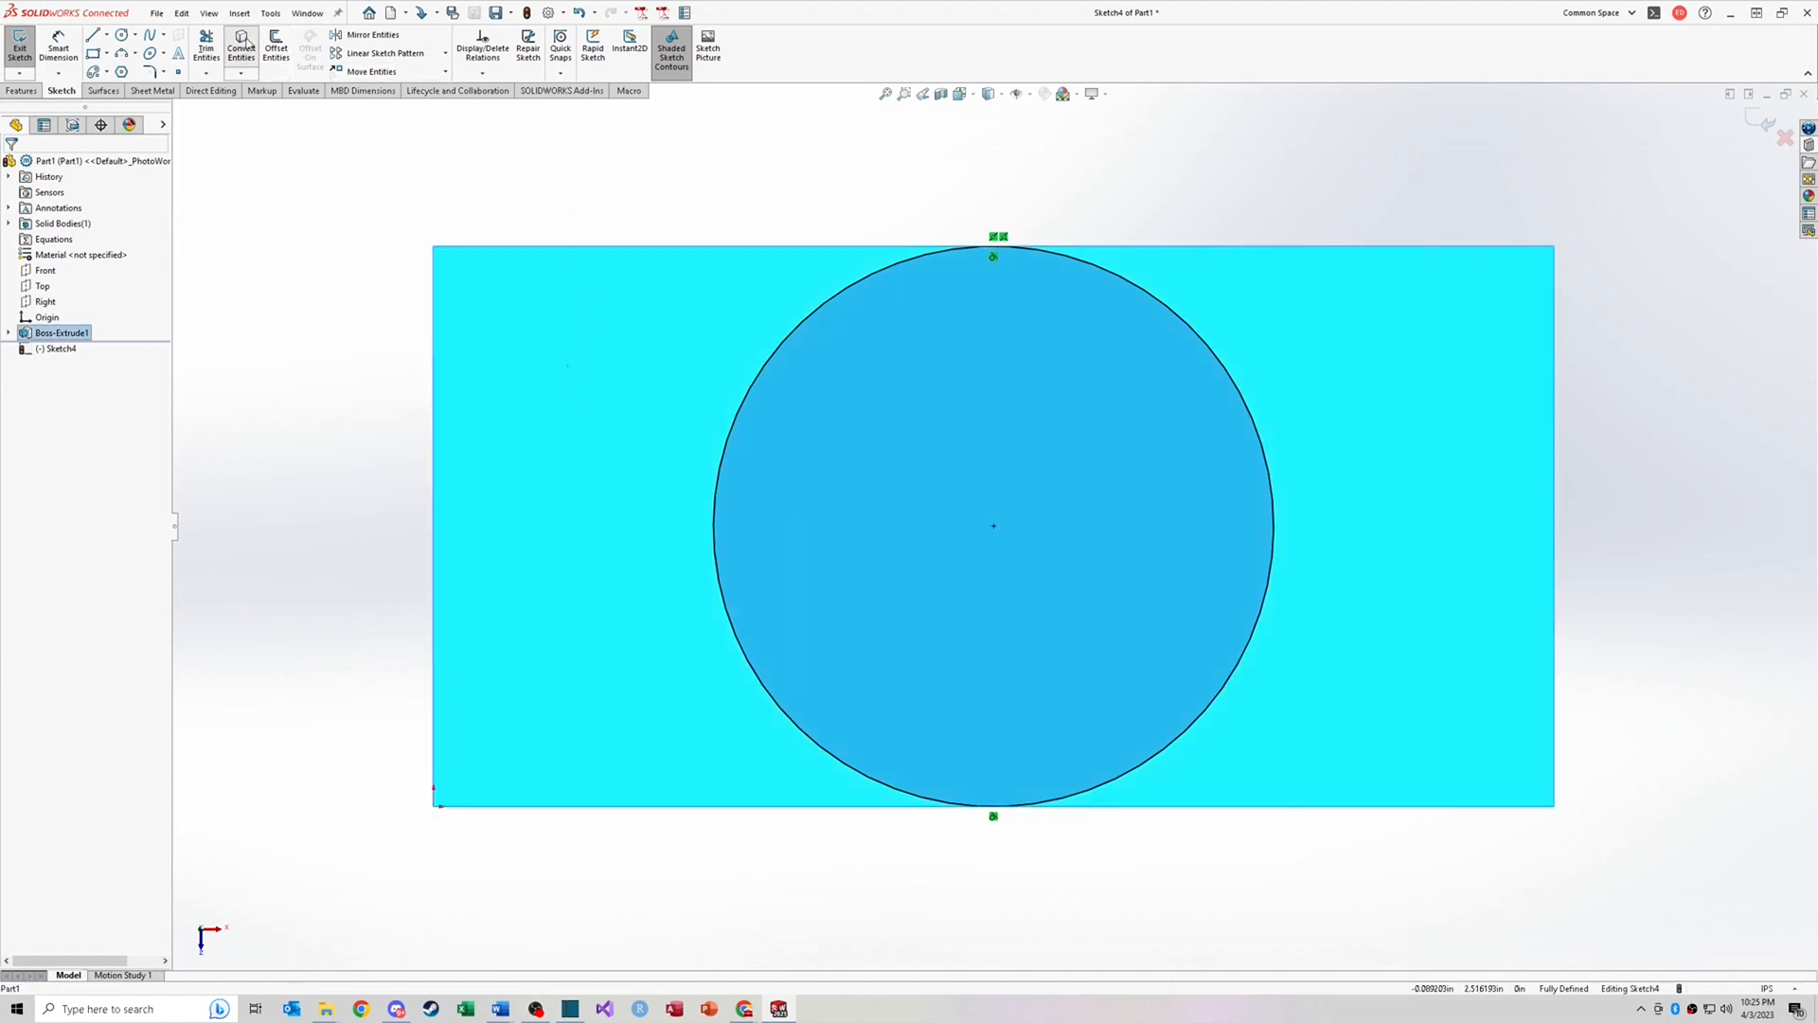
Step: Convert the top face's outer edges into sketch lines
{"action": "left_click", "coordinate": [242, 42]}
{"action": "key", "text": "f"}
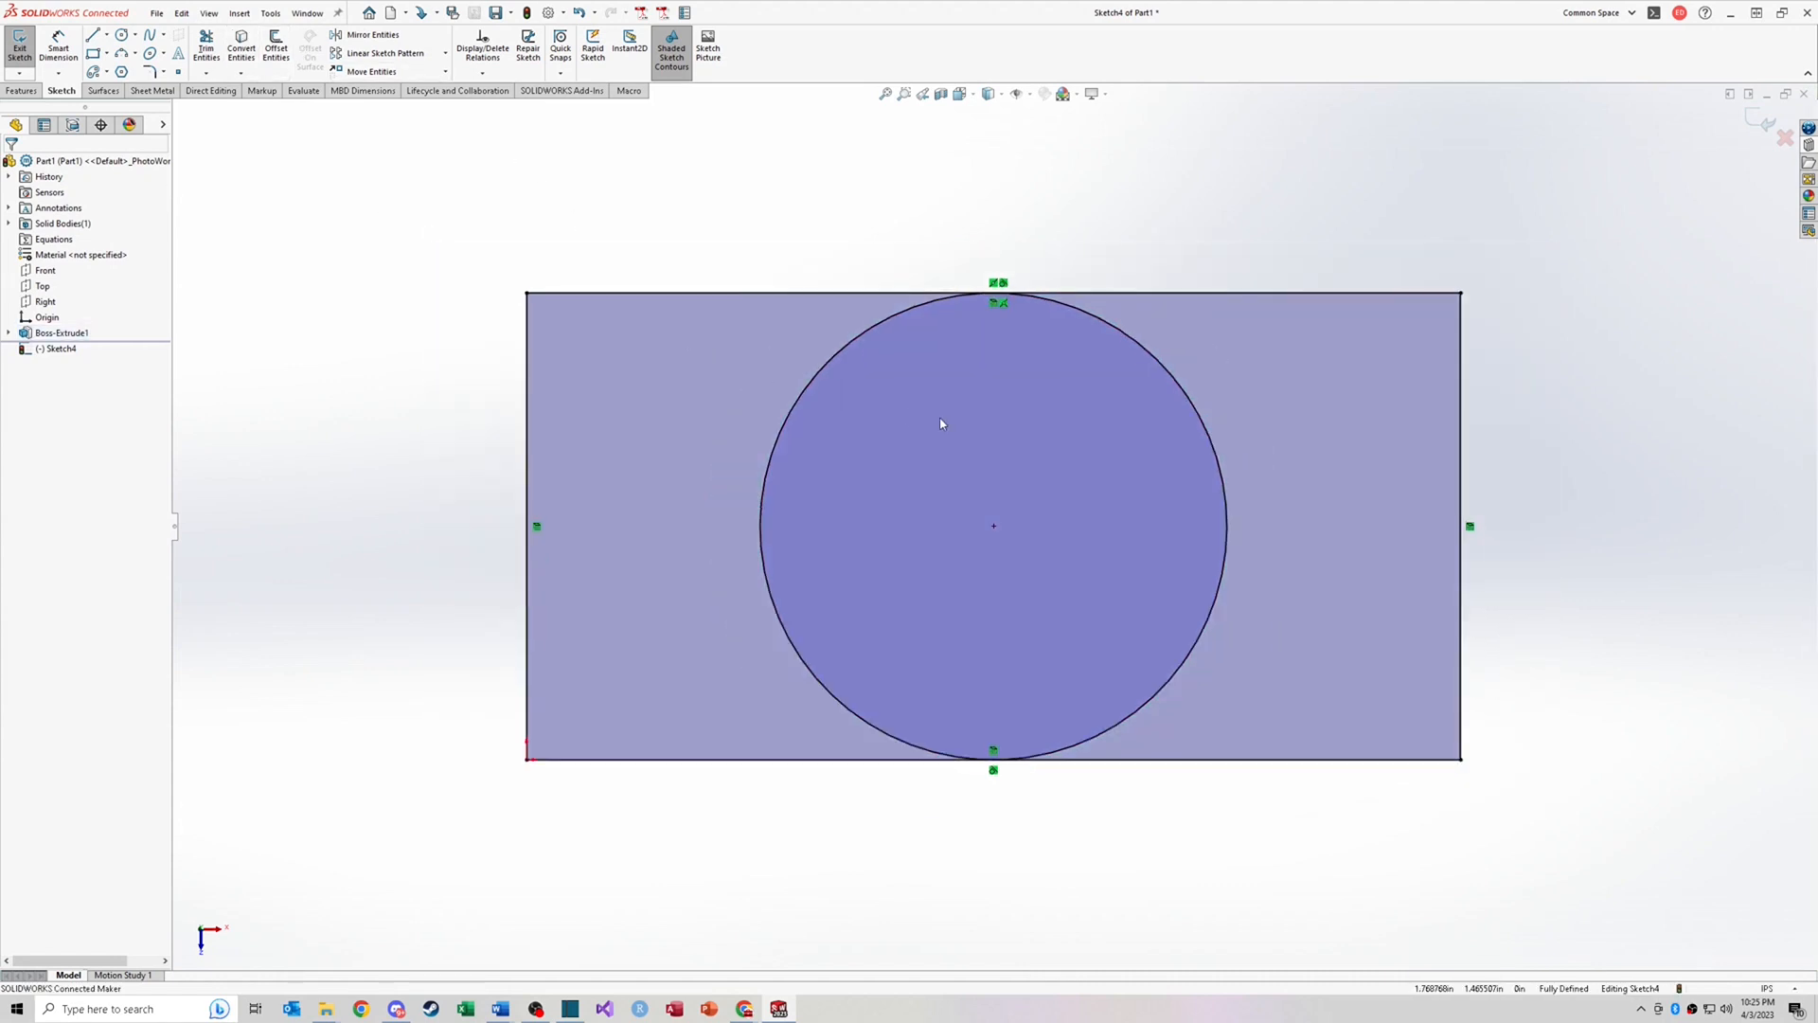
{"action": "left_click", "coordinate": [572, 336]}
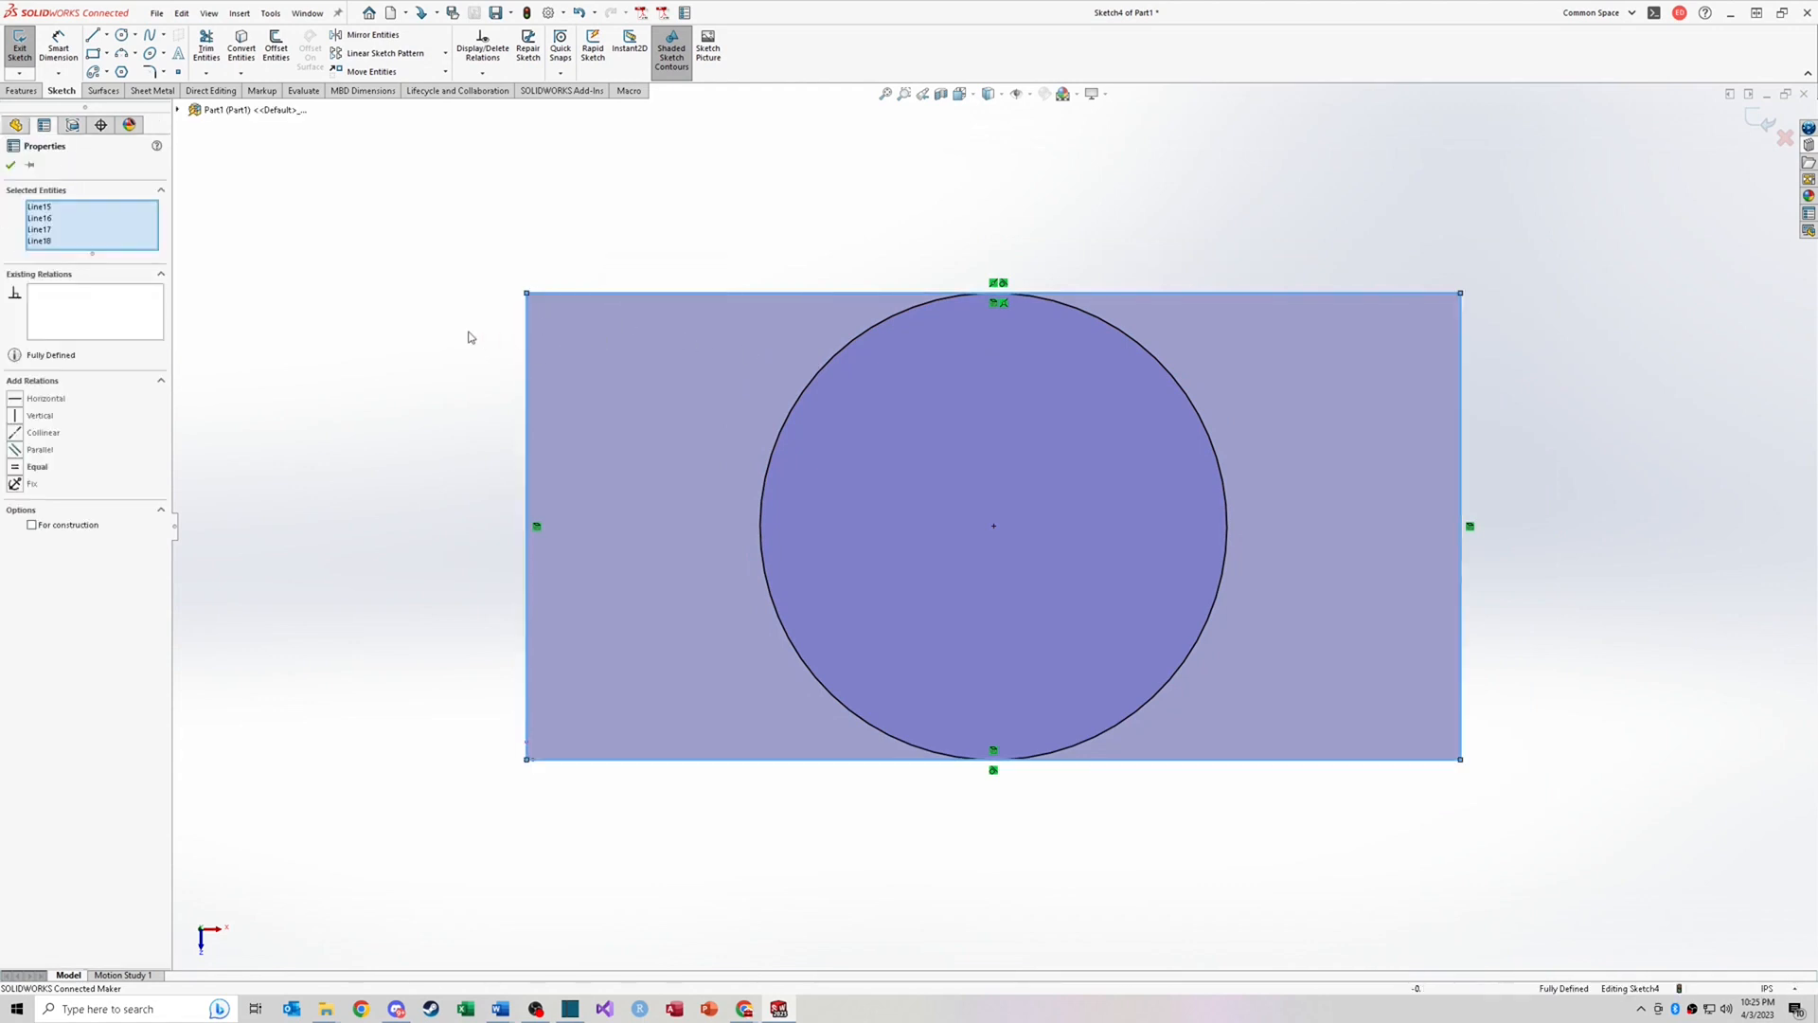
{"action": "left_click", "coordinate": [467, 337]}
{"action": "left_click", "coordinate": [589, 358]}
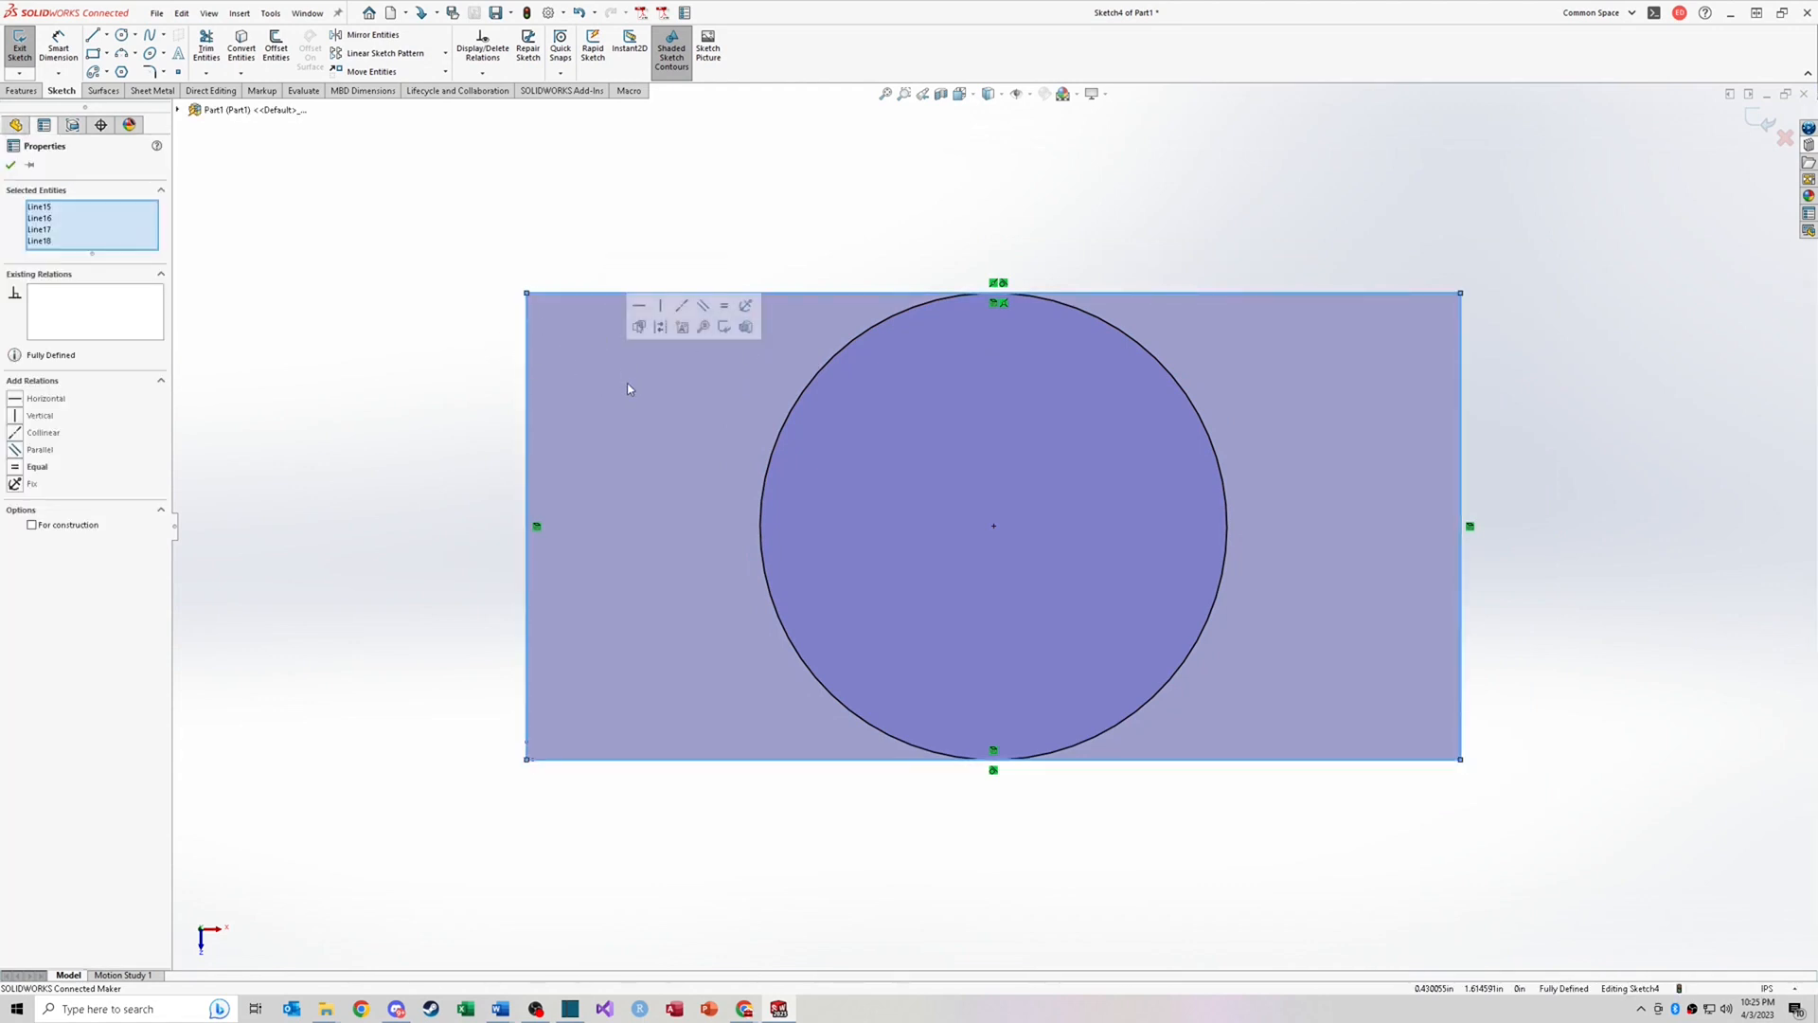
{"action": "left_click", "coordinate": [499, 357]}
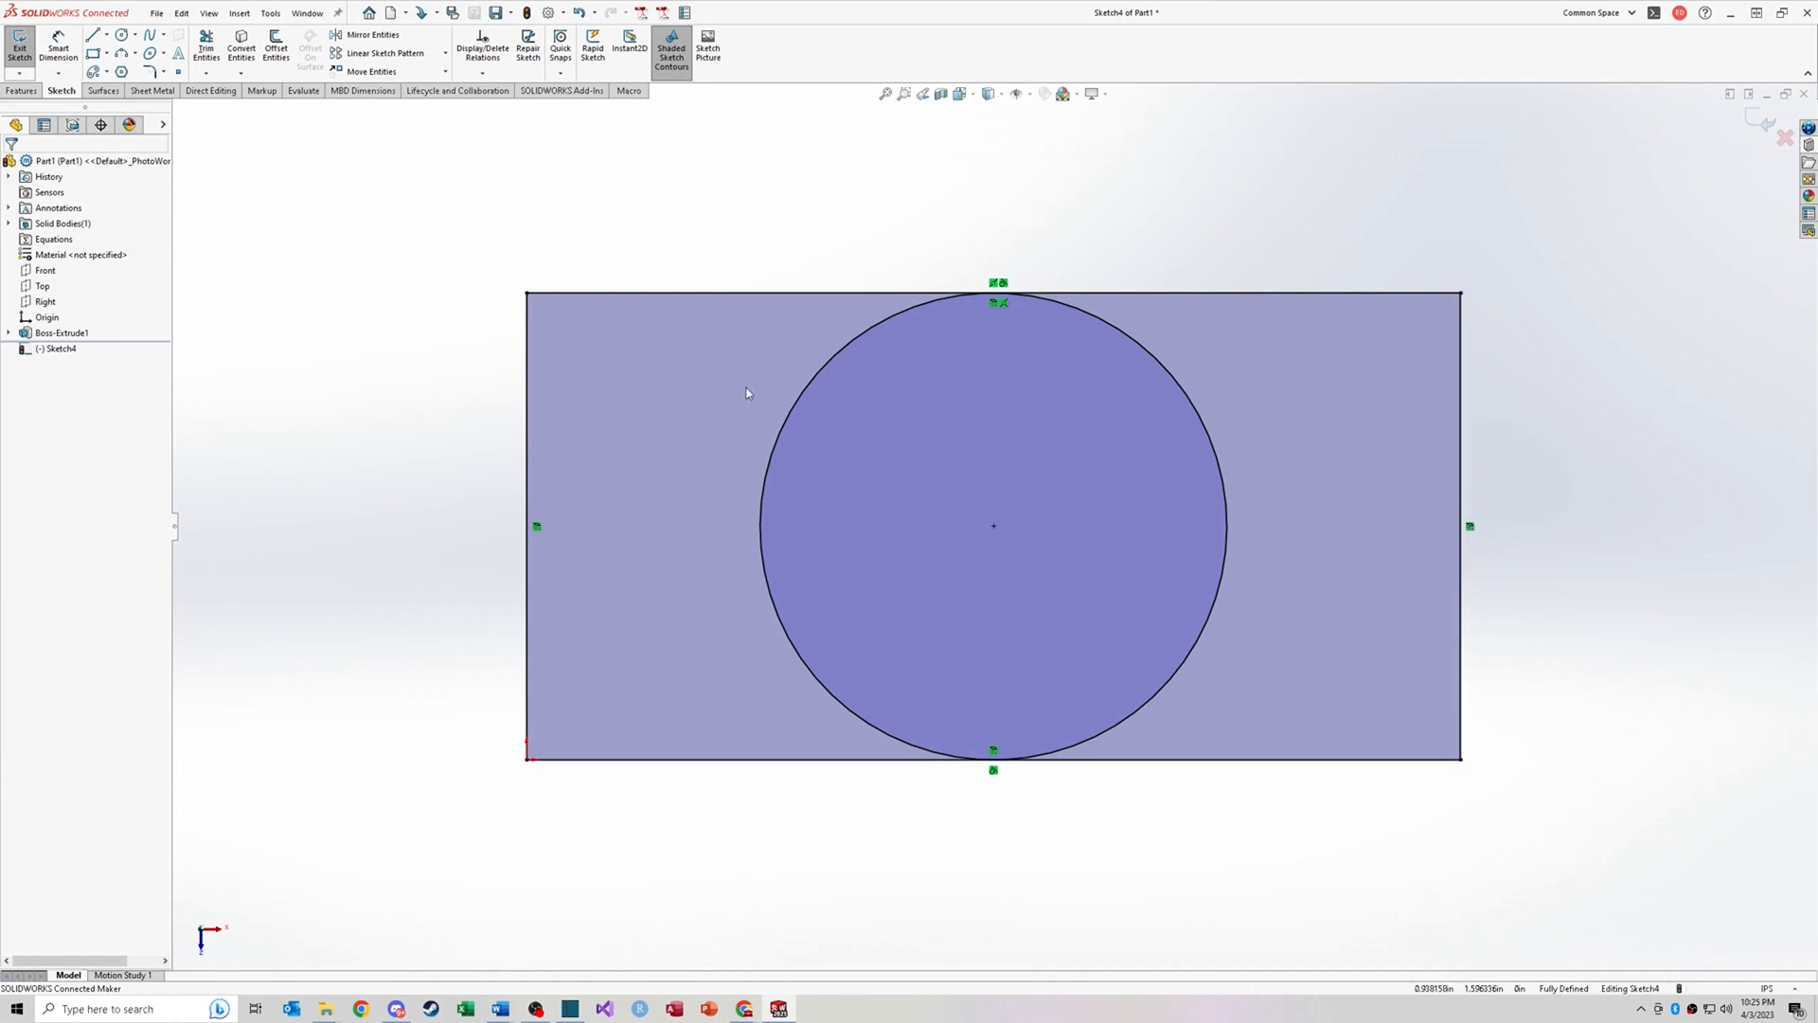
Step: Power trim the face's right edge and the circle's left half, leaving a D-shaped profile
{"action": "right_click_drag", "start_coordinate": [1383, 207], "coordinate": [1326, 239]}
{"action": "mouse_move", "coordinate": [1137, 236]}
{"action": "left_mouse_down"}
{"action": "mouse_move", "coordinate": [1429, 397]}
{"action": "mouse_move", "coordinate": [1440, 650]}
{"action": "mouse_move", "coordinate": [1242, 812]}
{"action": "left_mouse_up"}
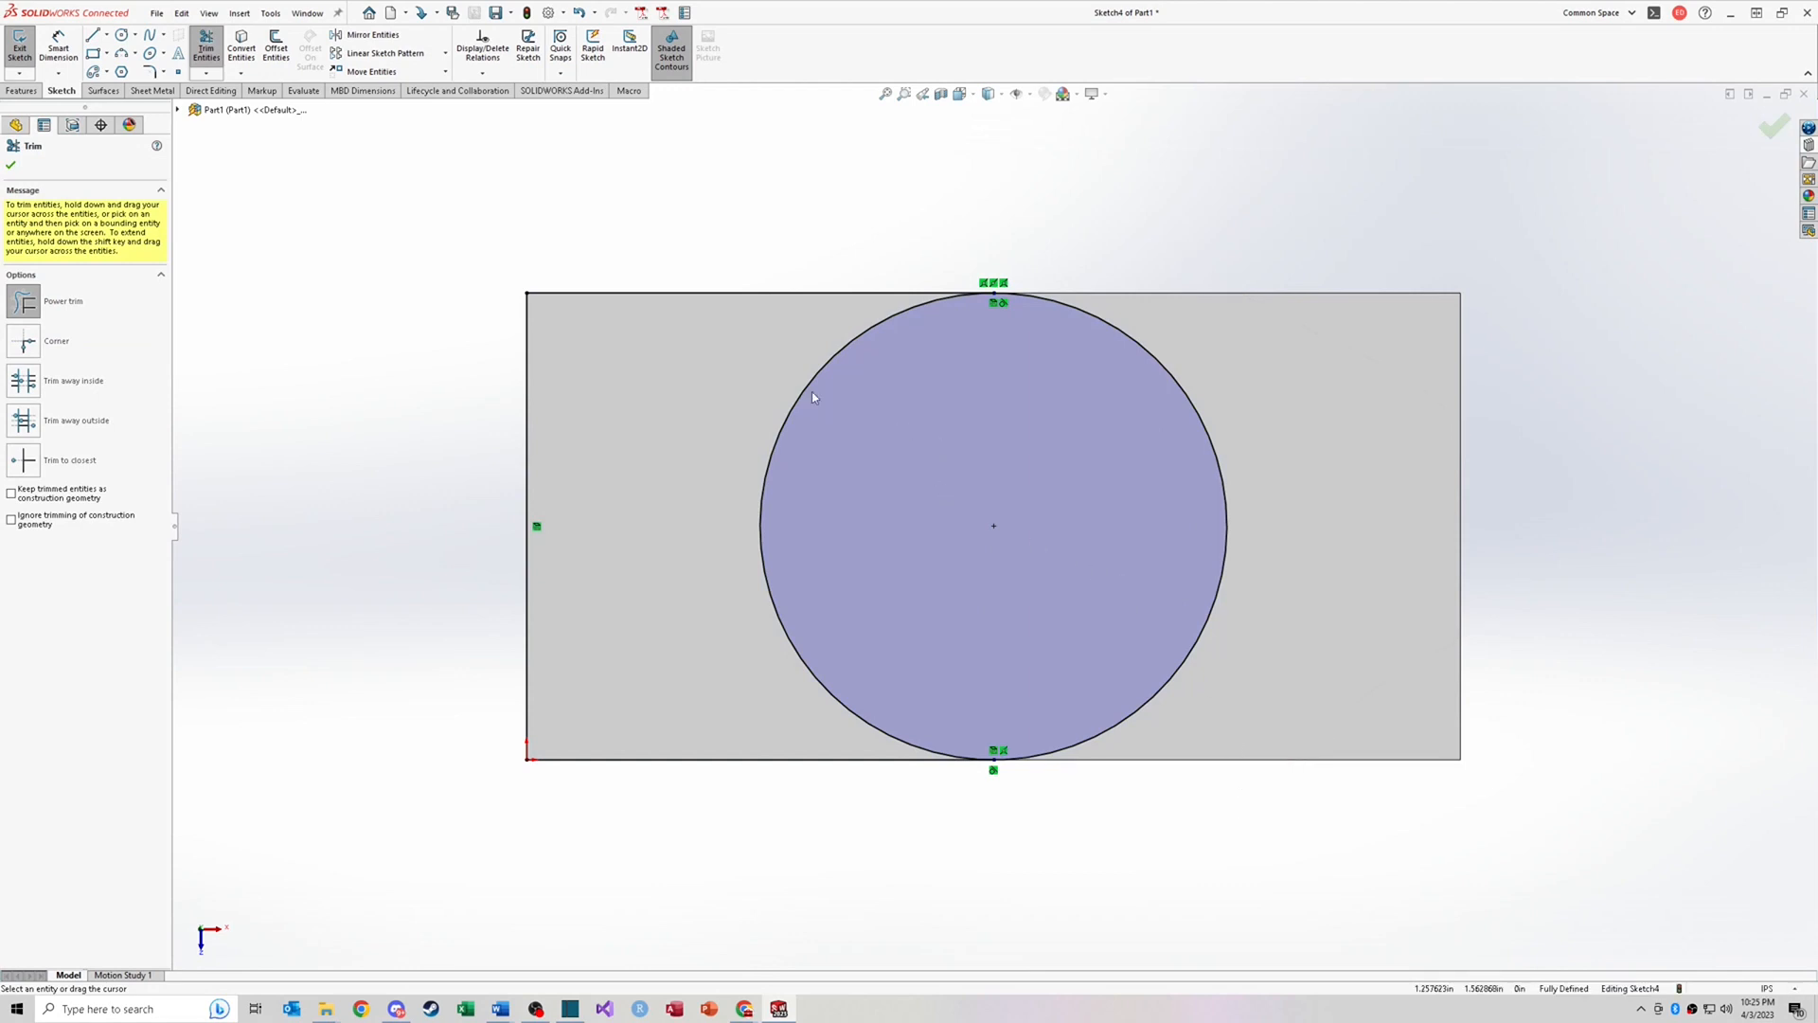
{"action": "left_click_drag", "start_coordinate": [813, 397], "coordinate": [894, 495]}
{"action": "key", "text": "Escape"}
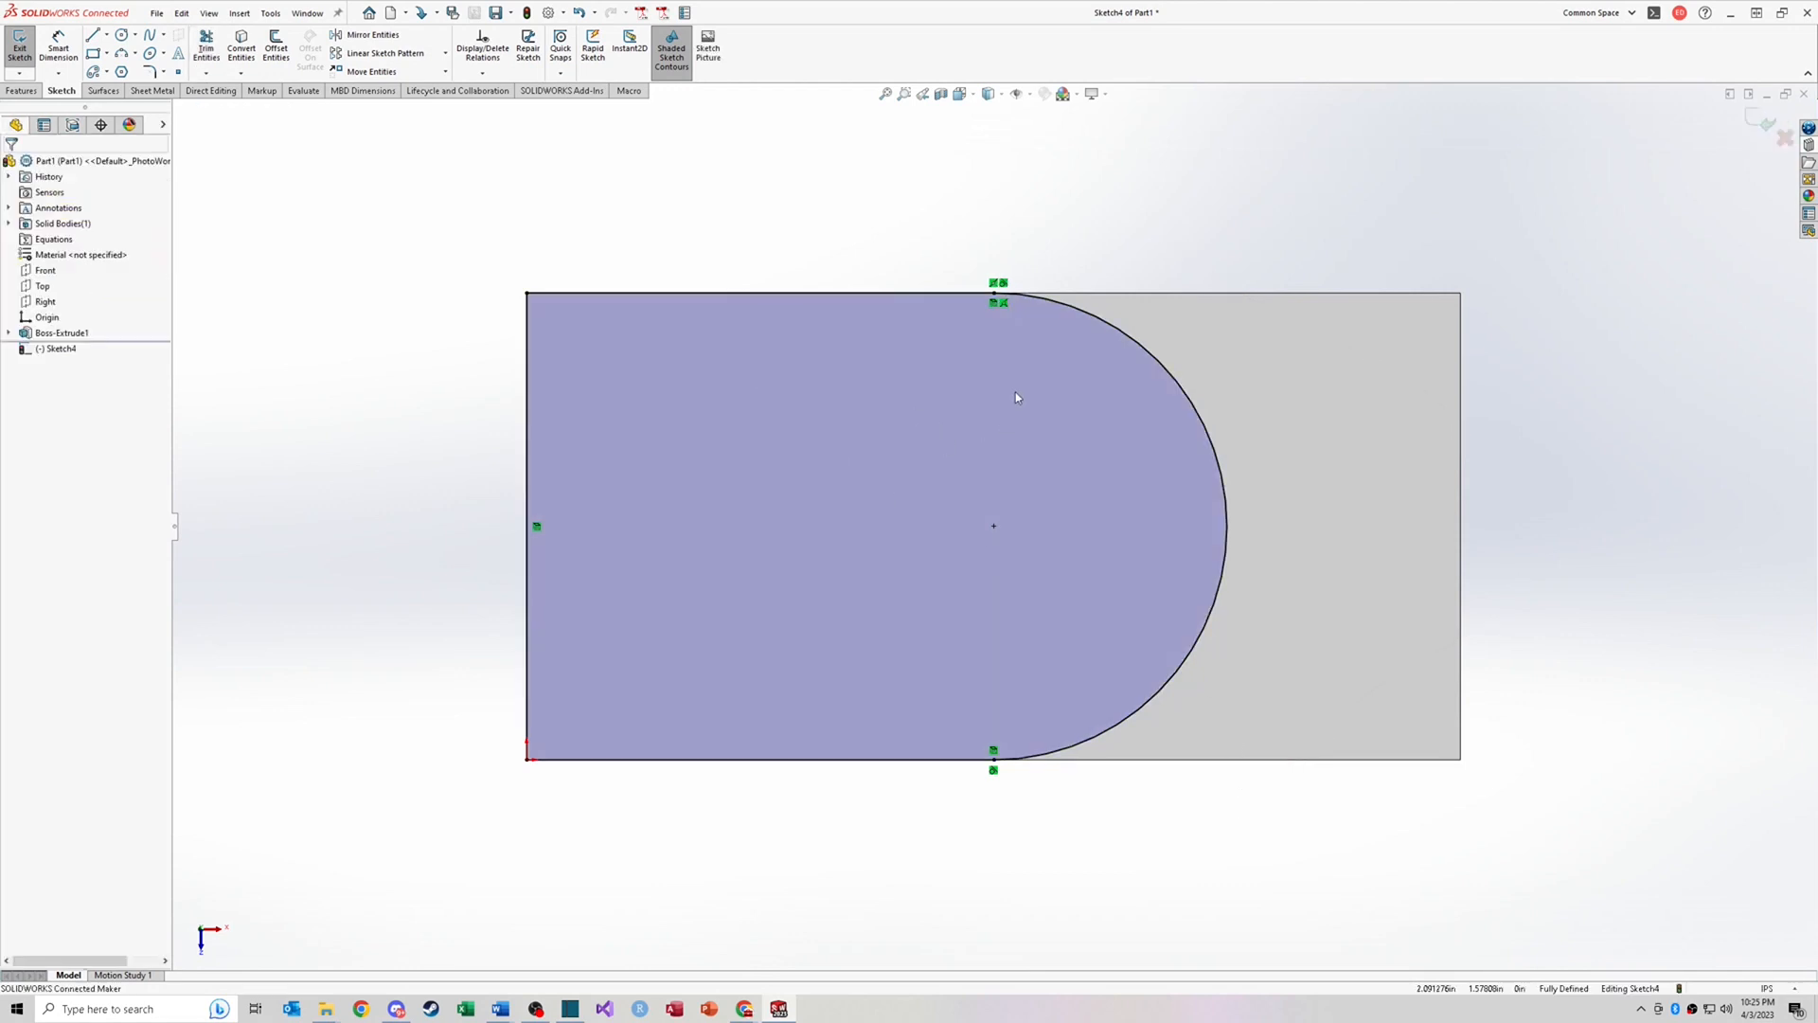
Step: Extrude the D-shaped sketch as a boss 0.25 in high on the block
{"action": "key", "text": "ctrl+7"}
{"action": "key", "text": "ctrl+8"}
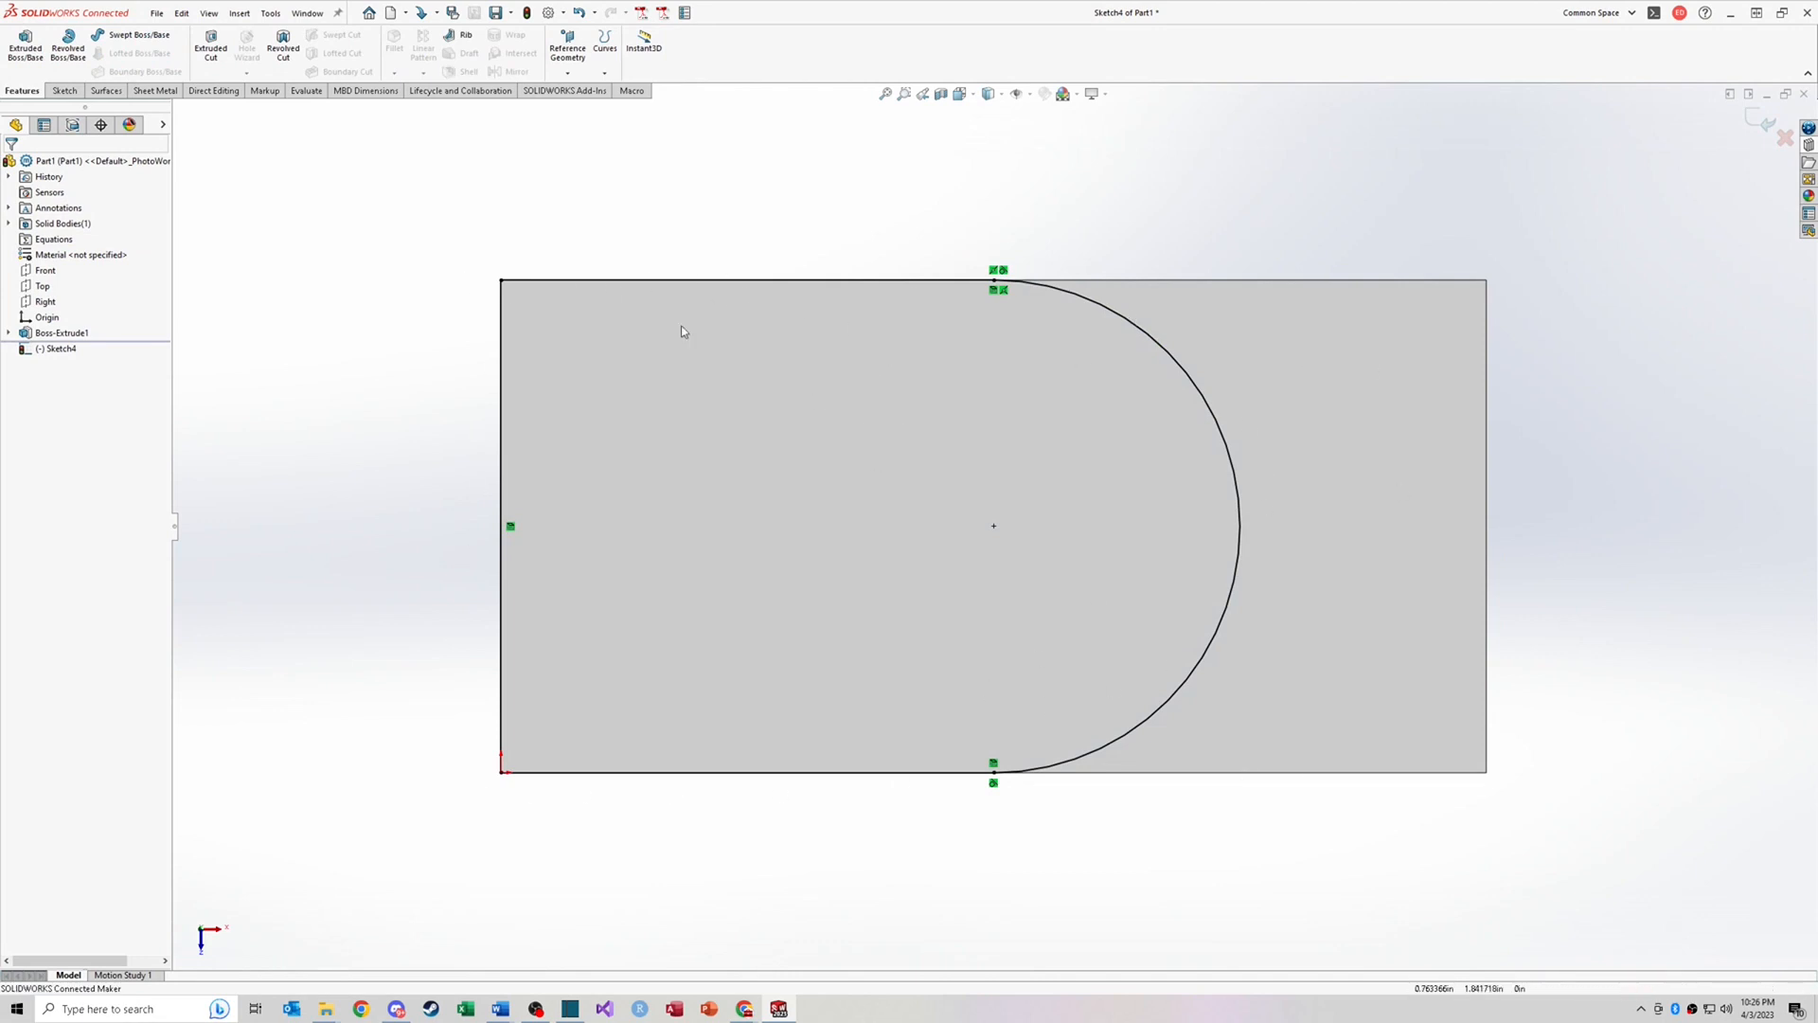
{"action": "key", "text": "ctrl+7"}
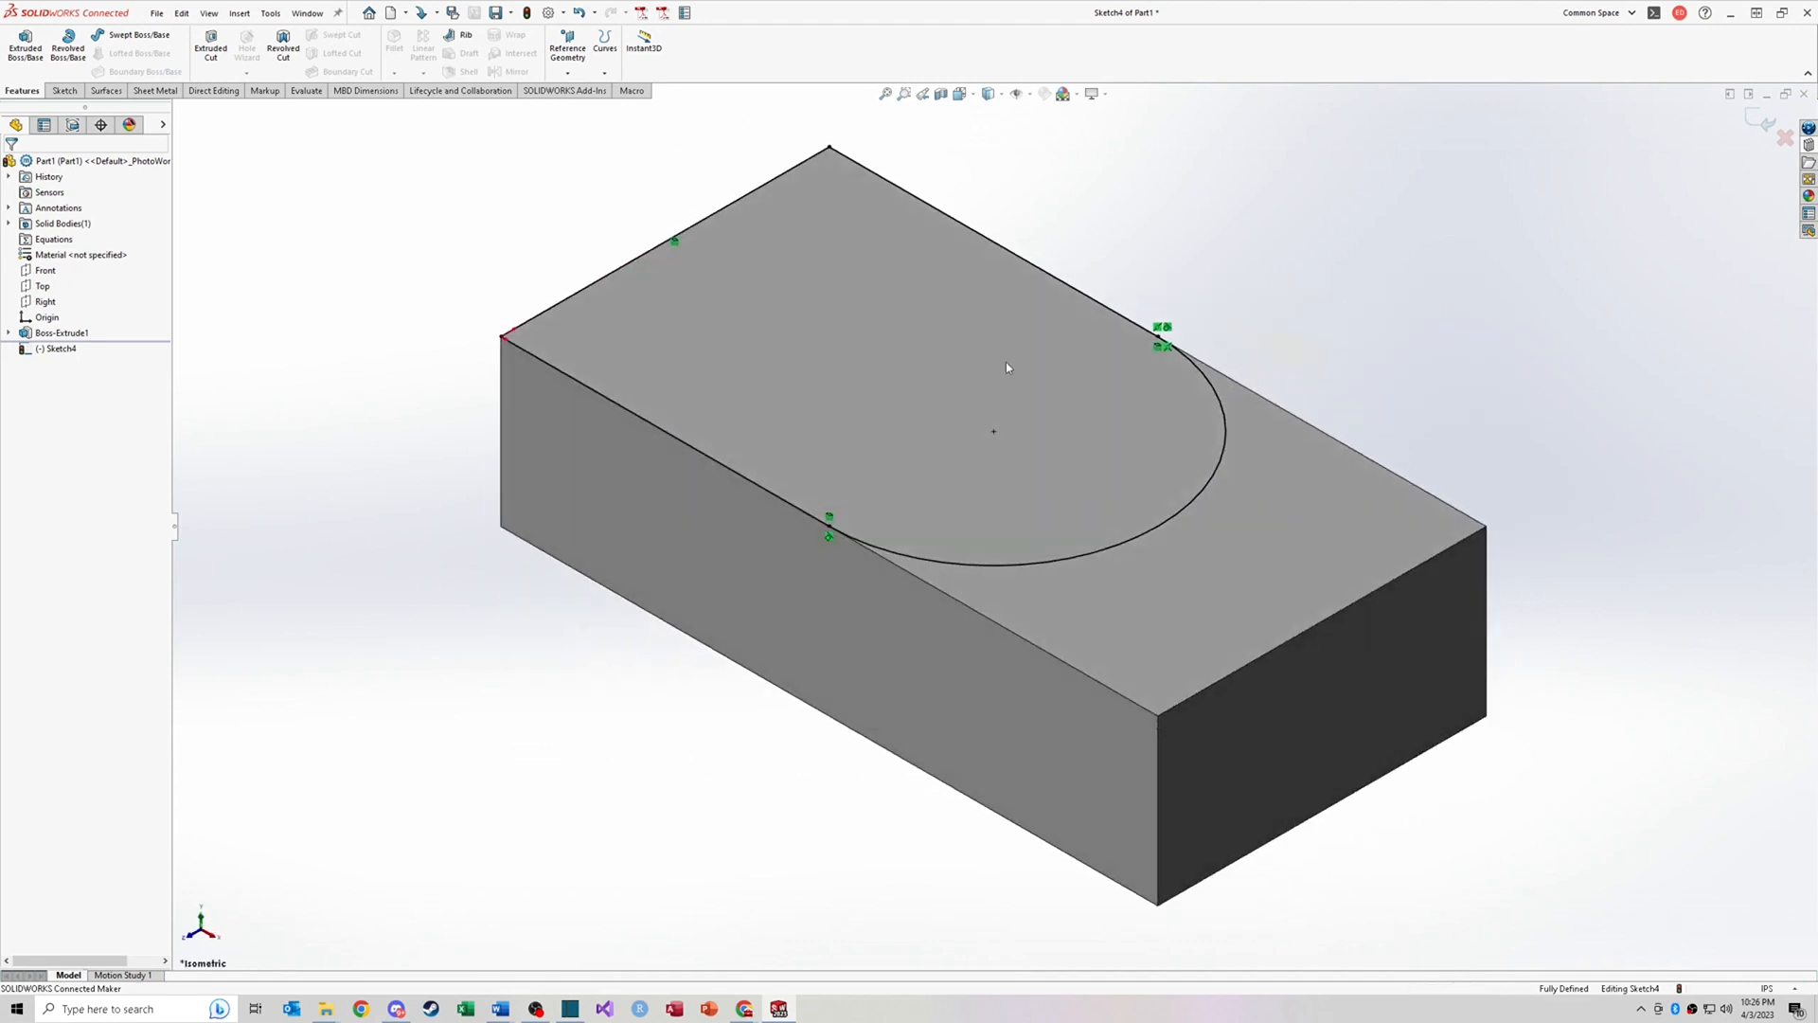
{"action": "key", "text": "ctrl+a"}
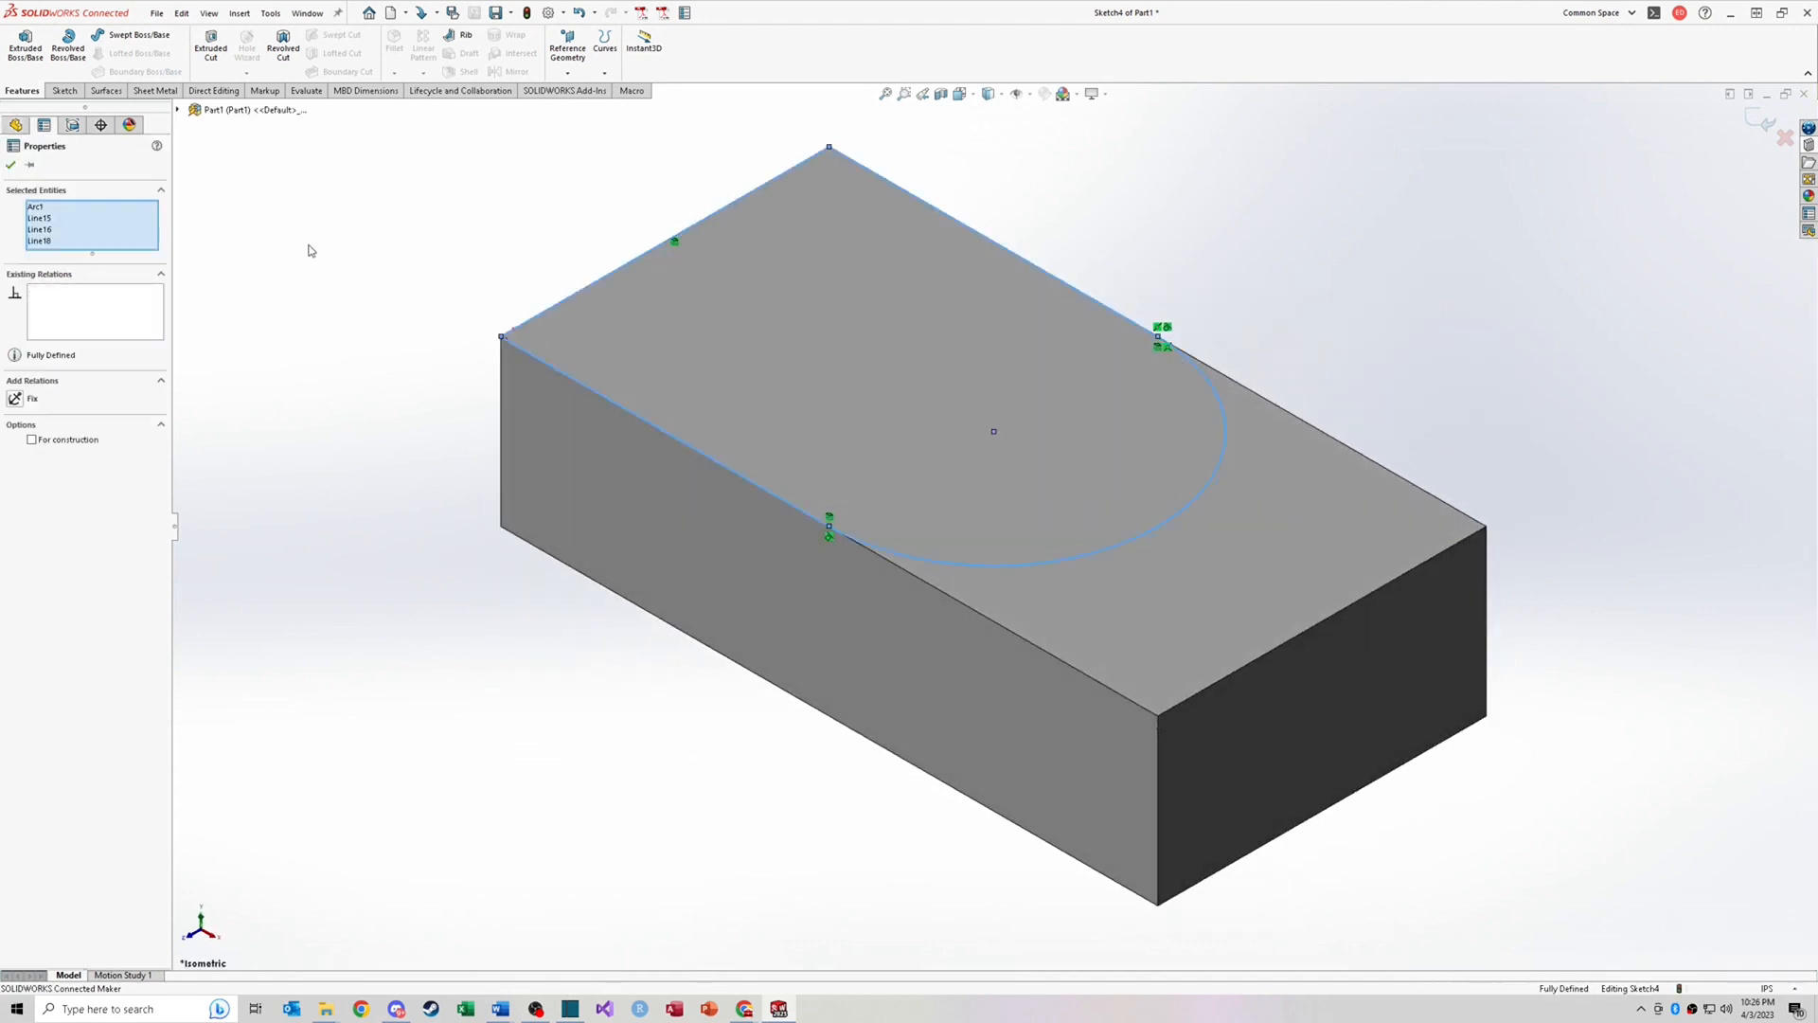
{"action": "left_click", "coordinate": [26, 45]}
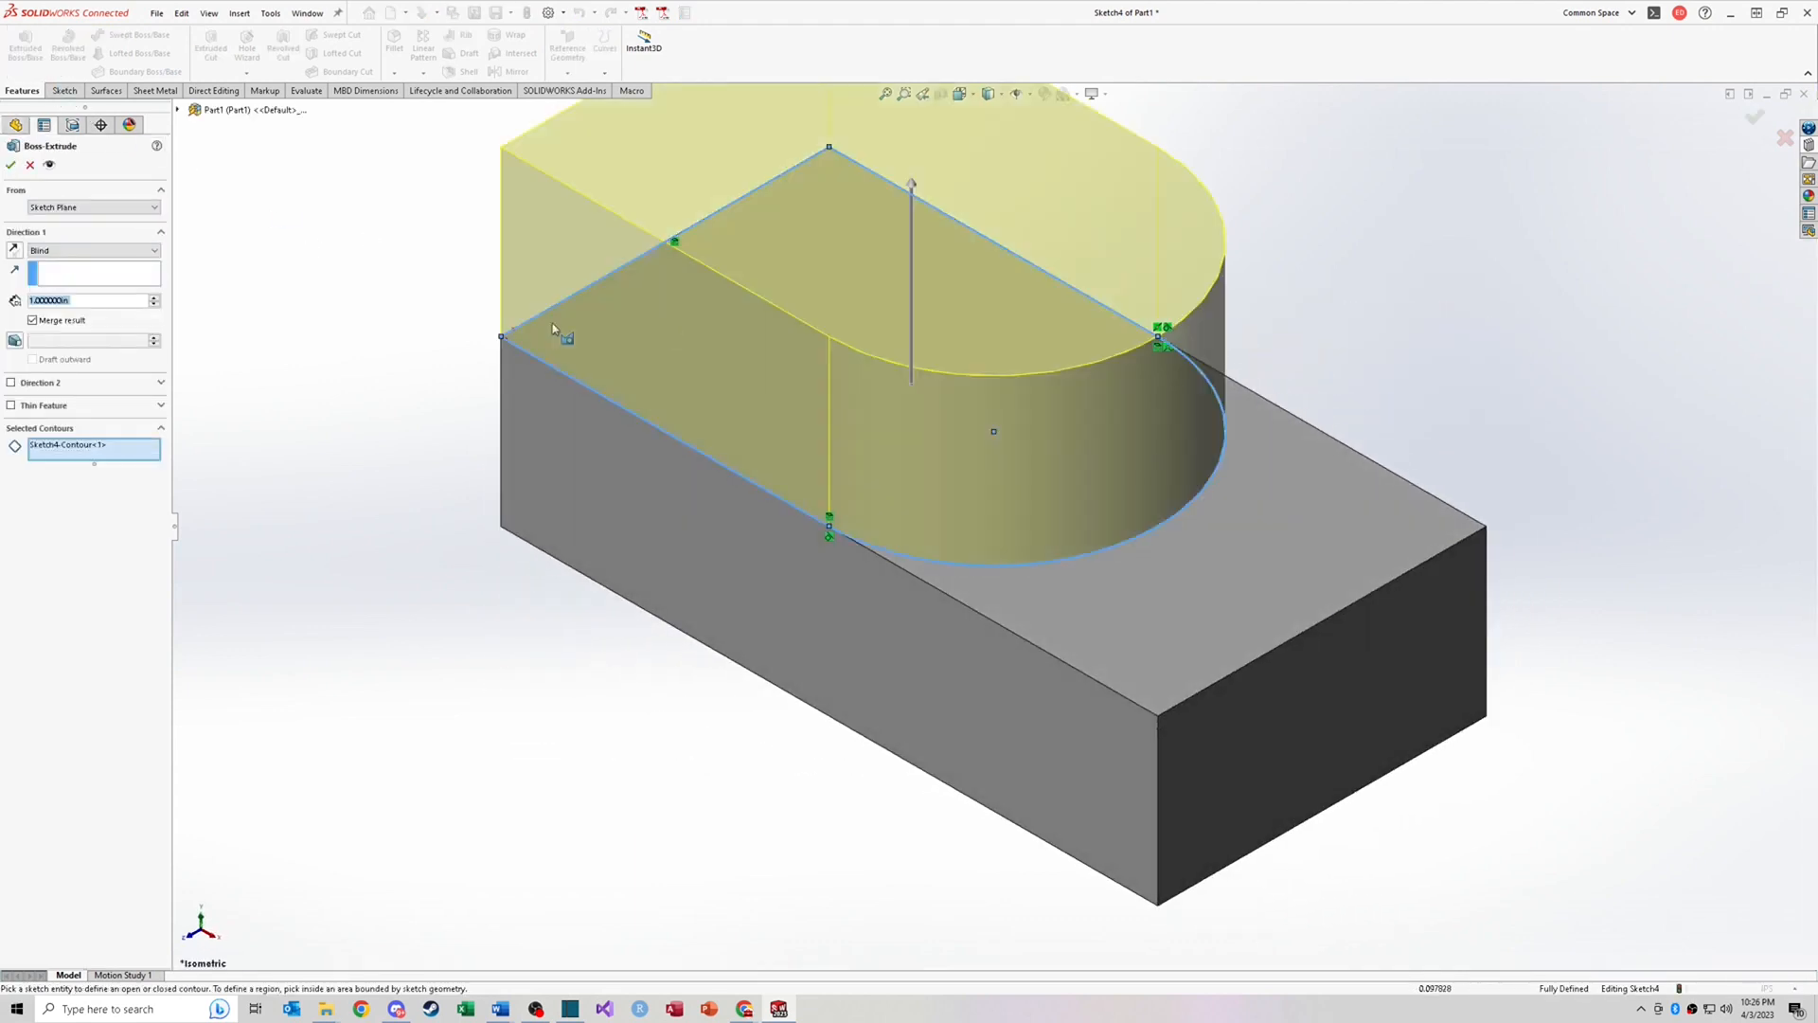
{"action": "left_click_drag", "start_coordinate": [86, 303], "coordinate": [43, 304]}
{"action": "type", "text": ".25"}
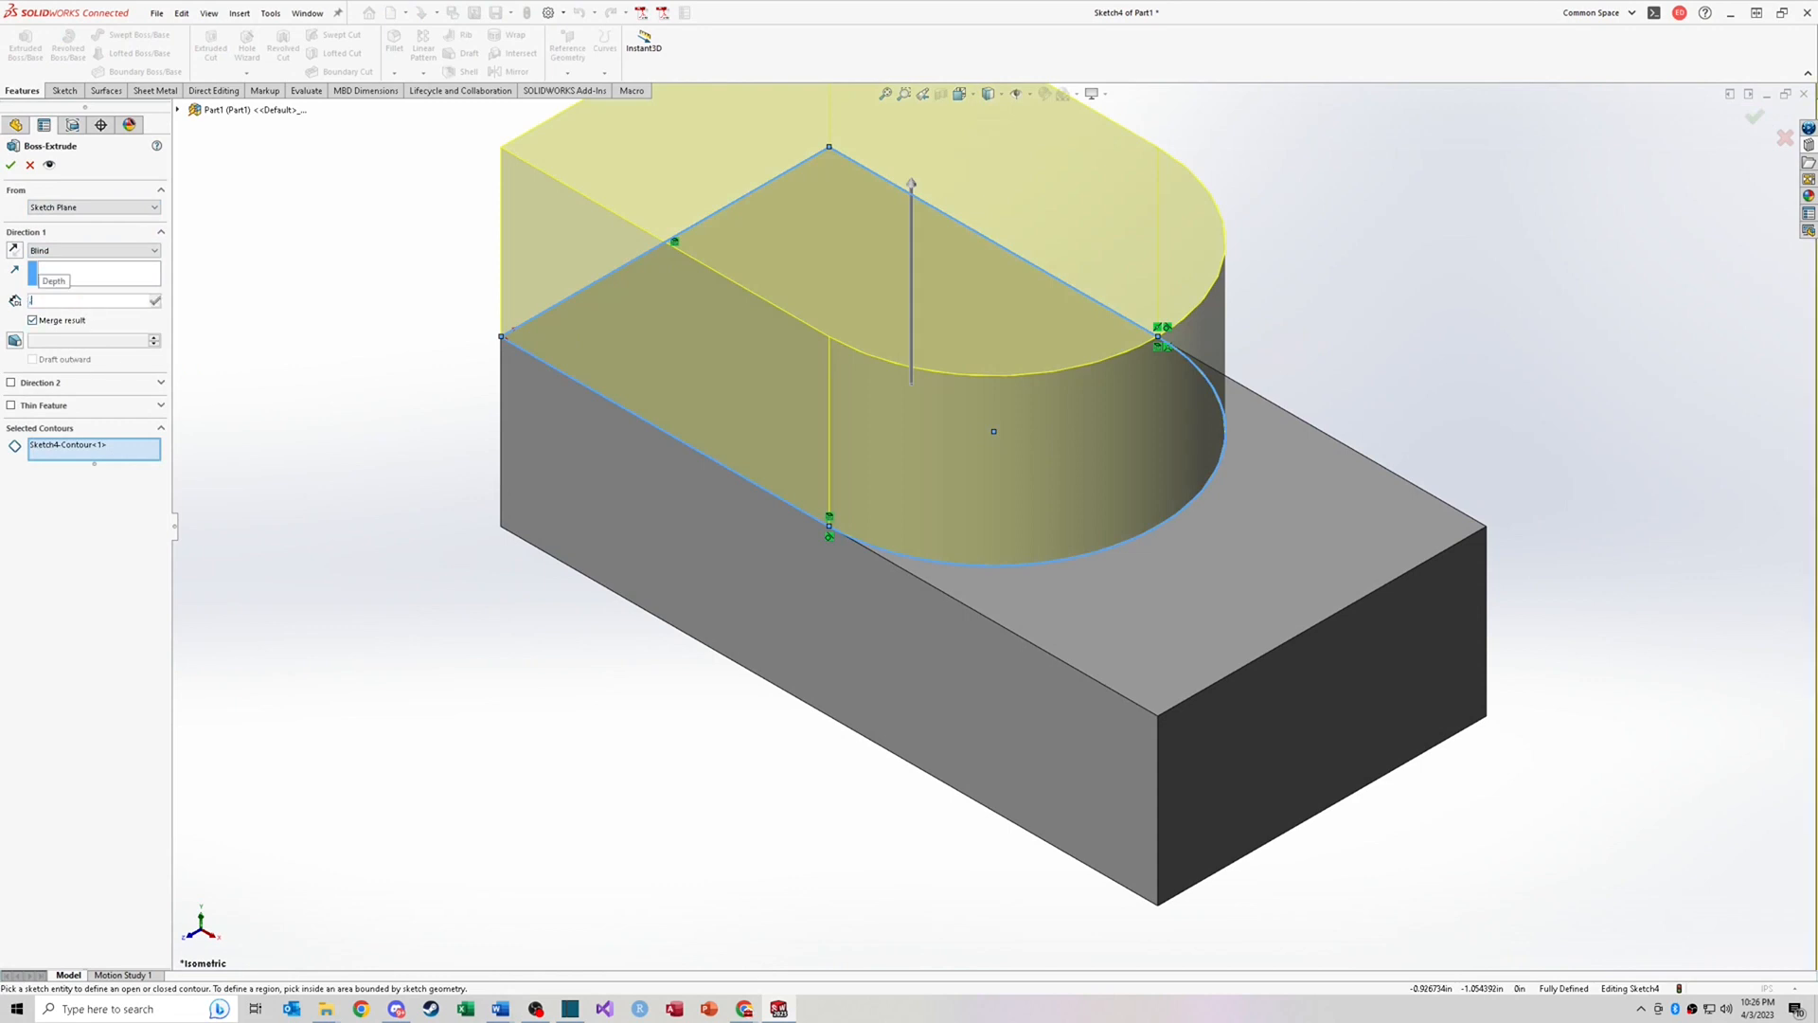
{"action": "key", "text": "Return"}
{"action": "key", "text": "Return"}
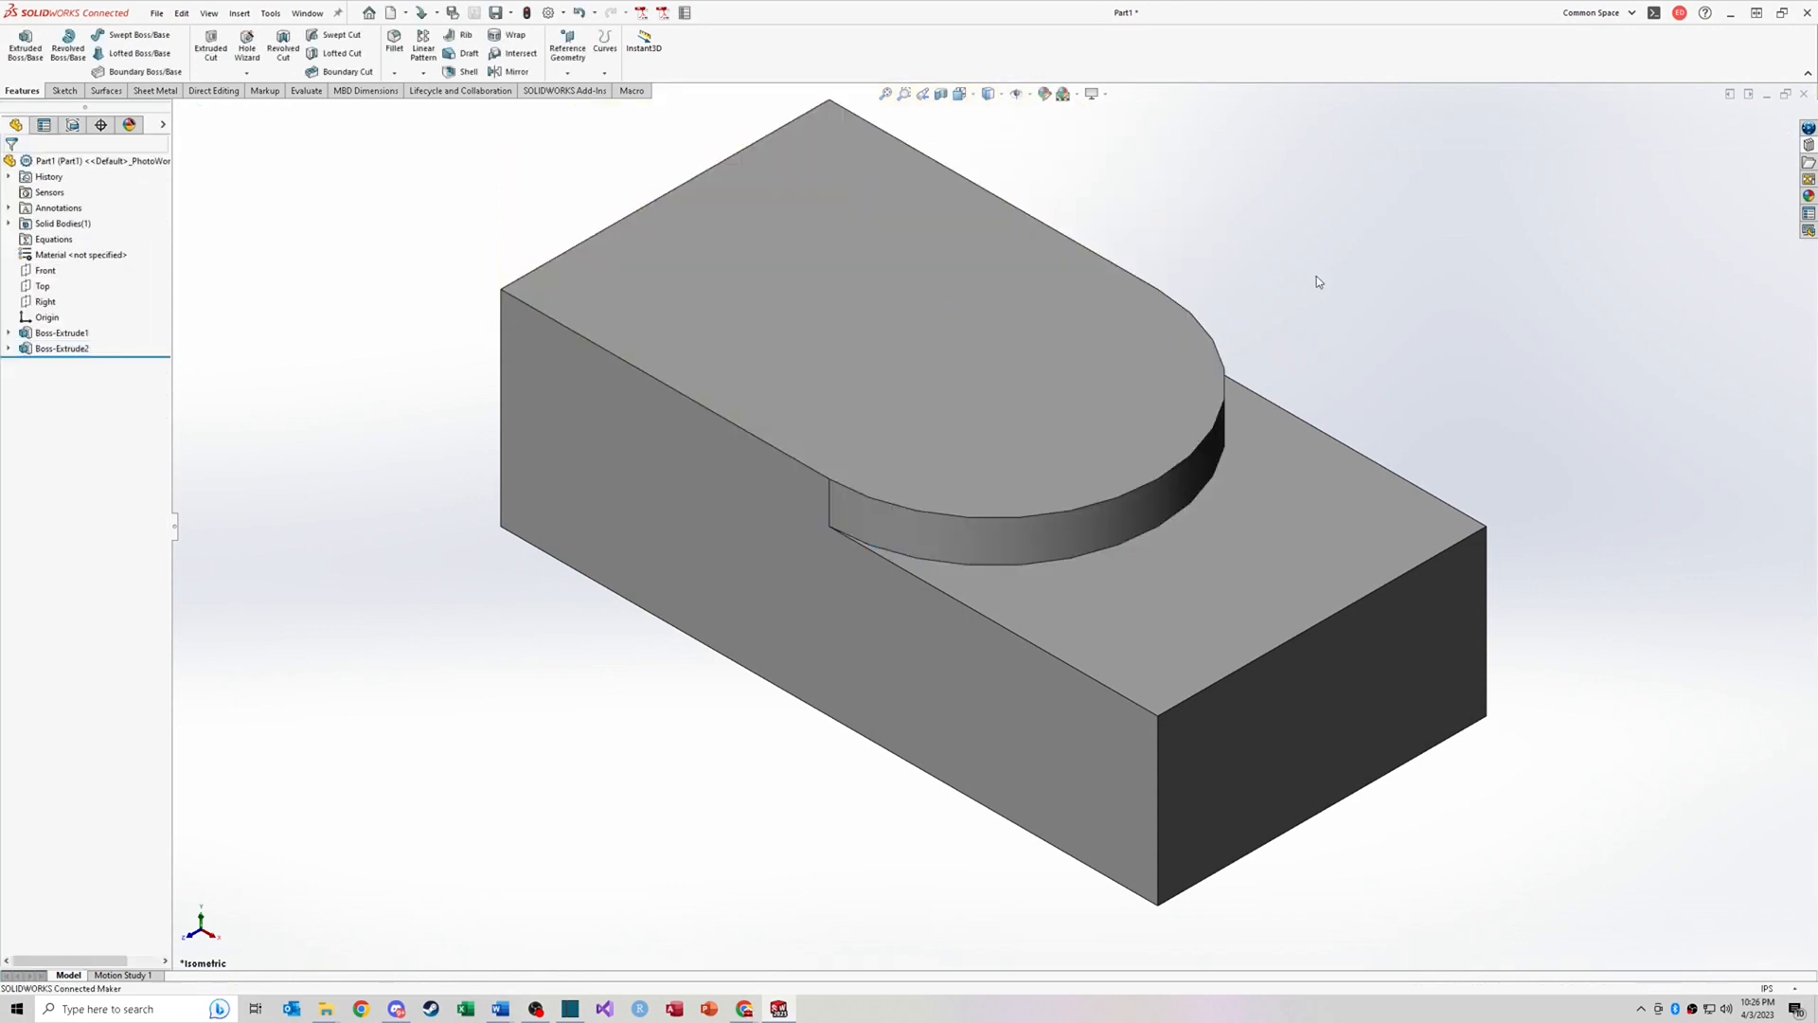
Step: Edit the base block's sketch, set the rectangle's width to 3 in, and exit the sketch
{"action": "left_click", "coordinate": [8, 333]}
{"action": "right_click", "coordinate": [67, 354]}
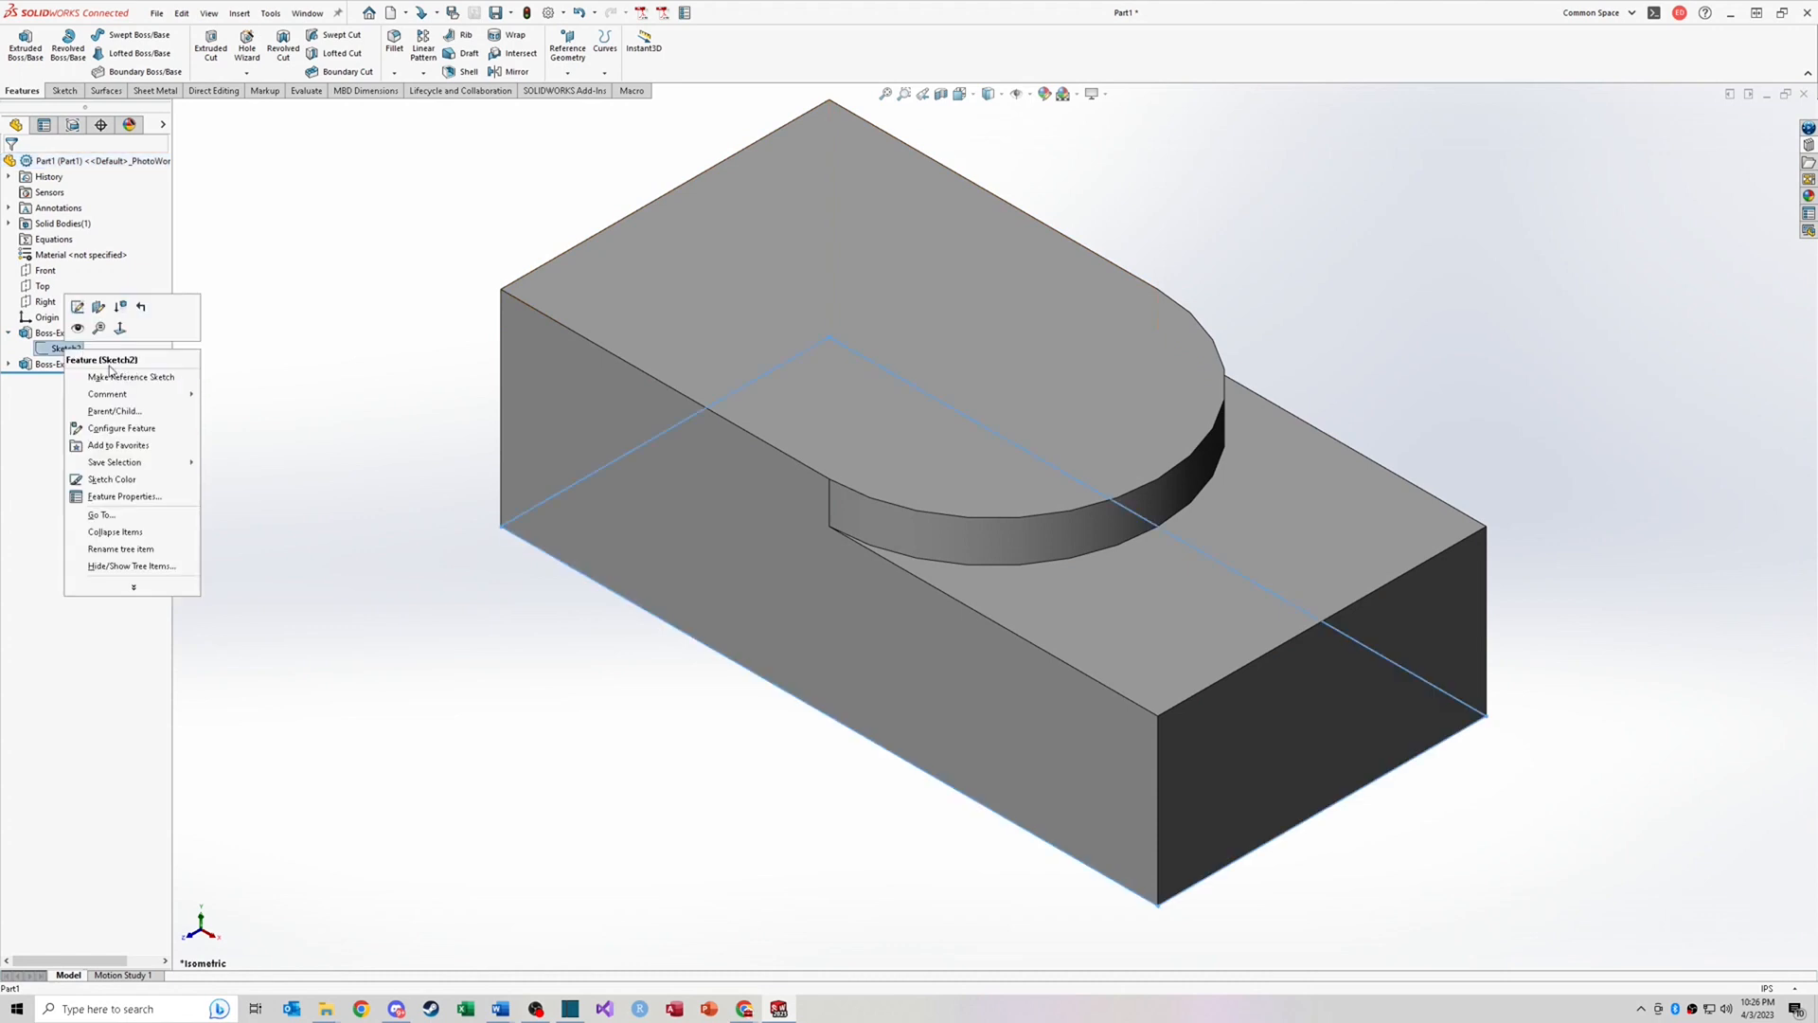
{"action": "left_click", "coordinate": [83, 319]}
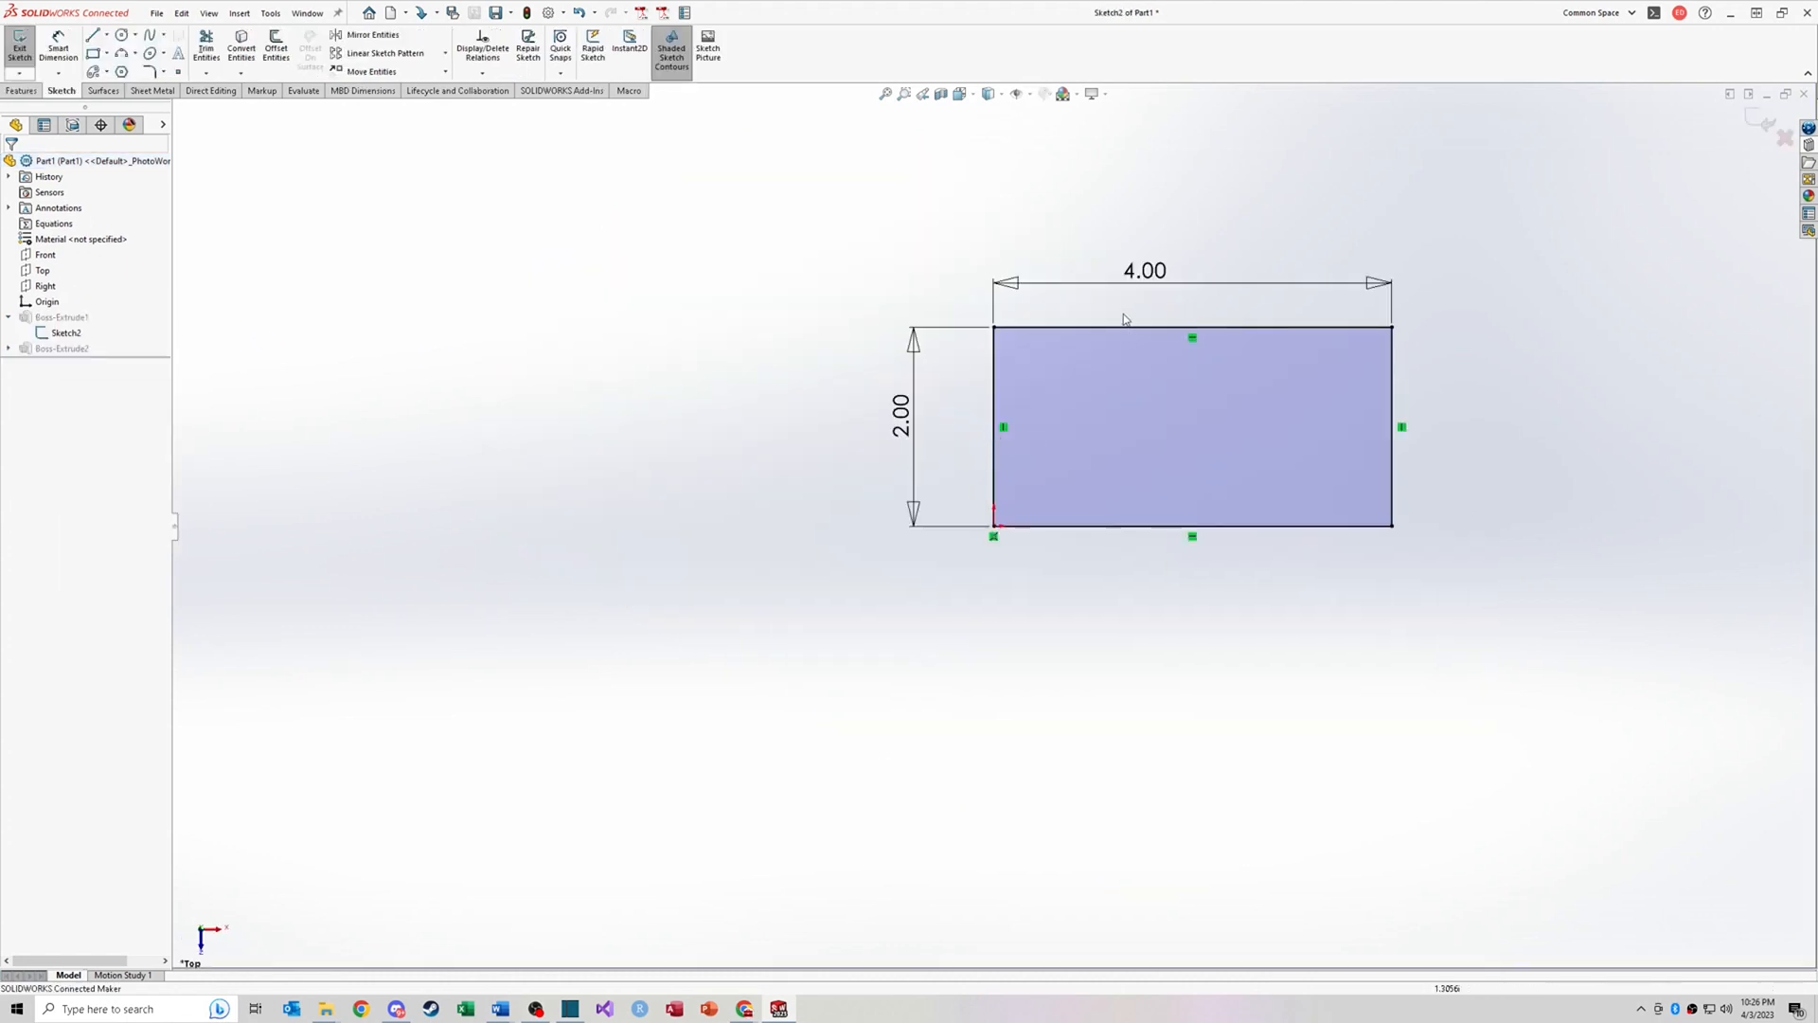
{"action": "double_click", "coordinate": [1147, 266]}
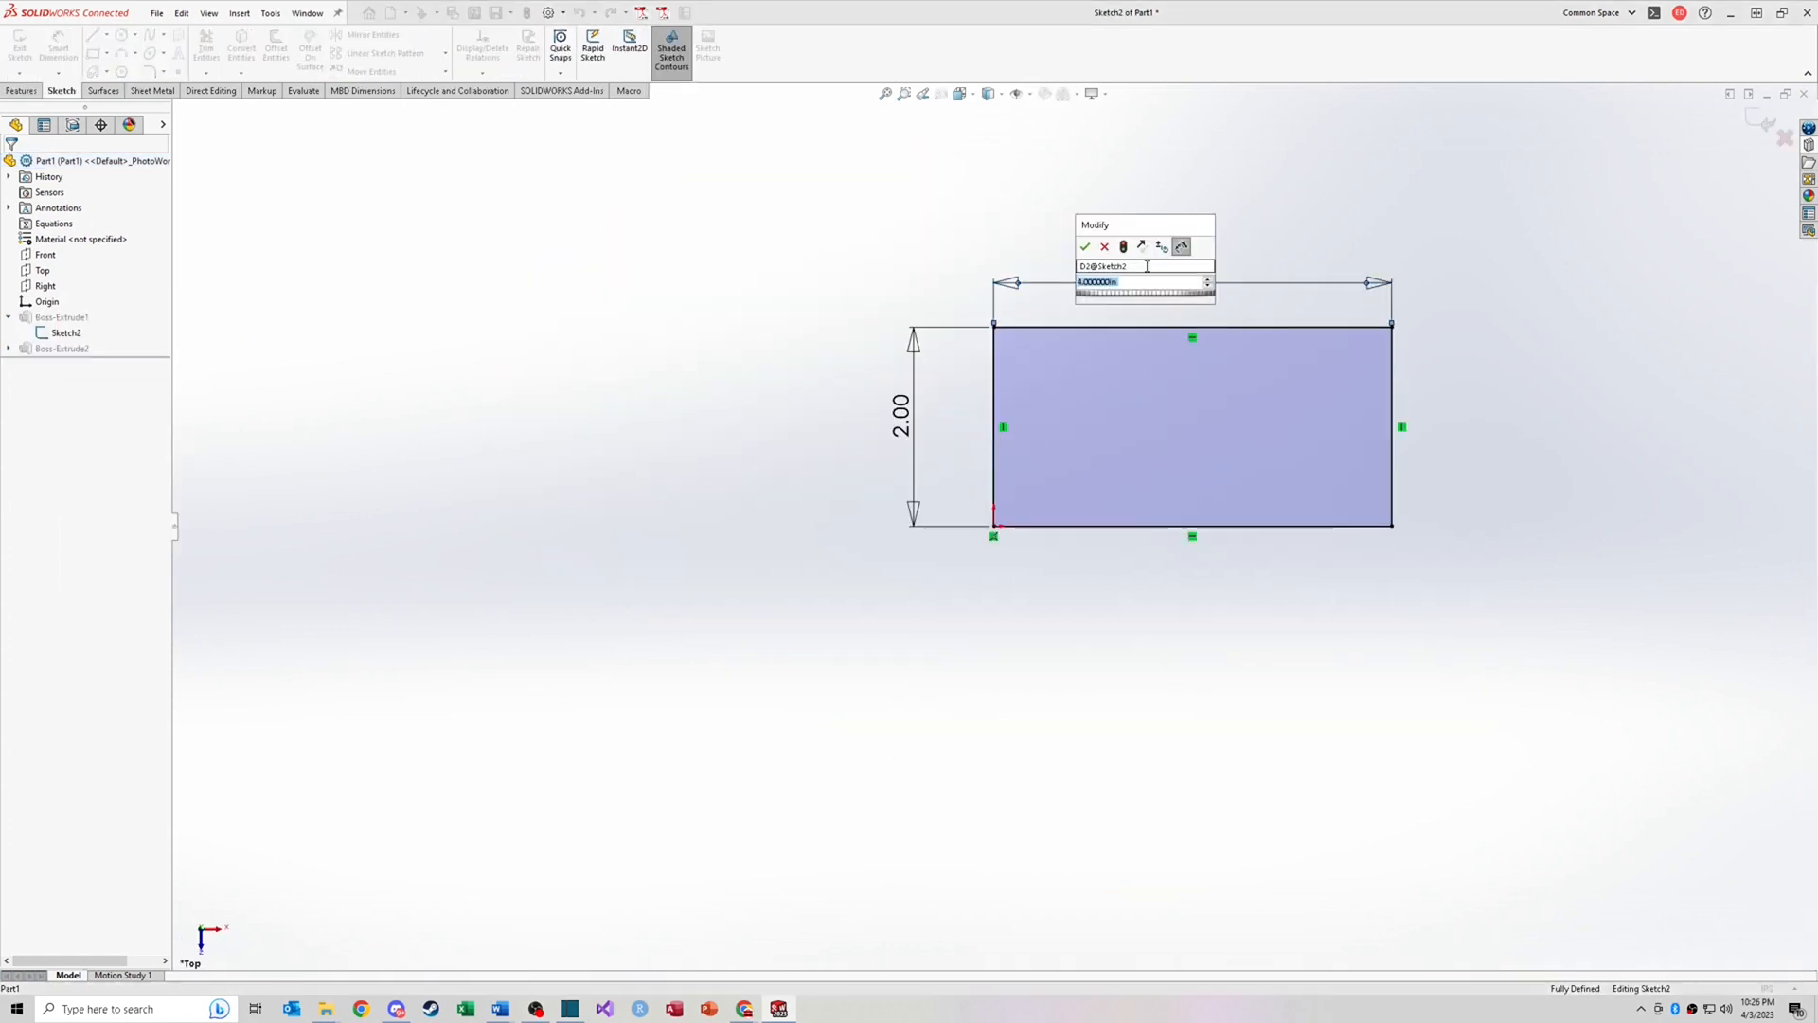
{"action": "type", "text": "3"}
{"action": "key", "text": "Return"}
{"action": "left_click", "coordinate": [1155, 215]}
{"action": "key", "text": "ctrl+7"}
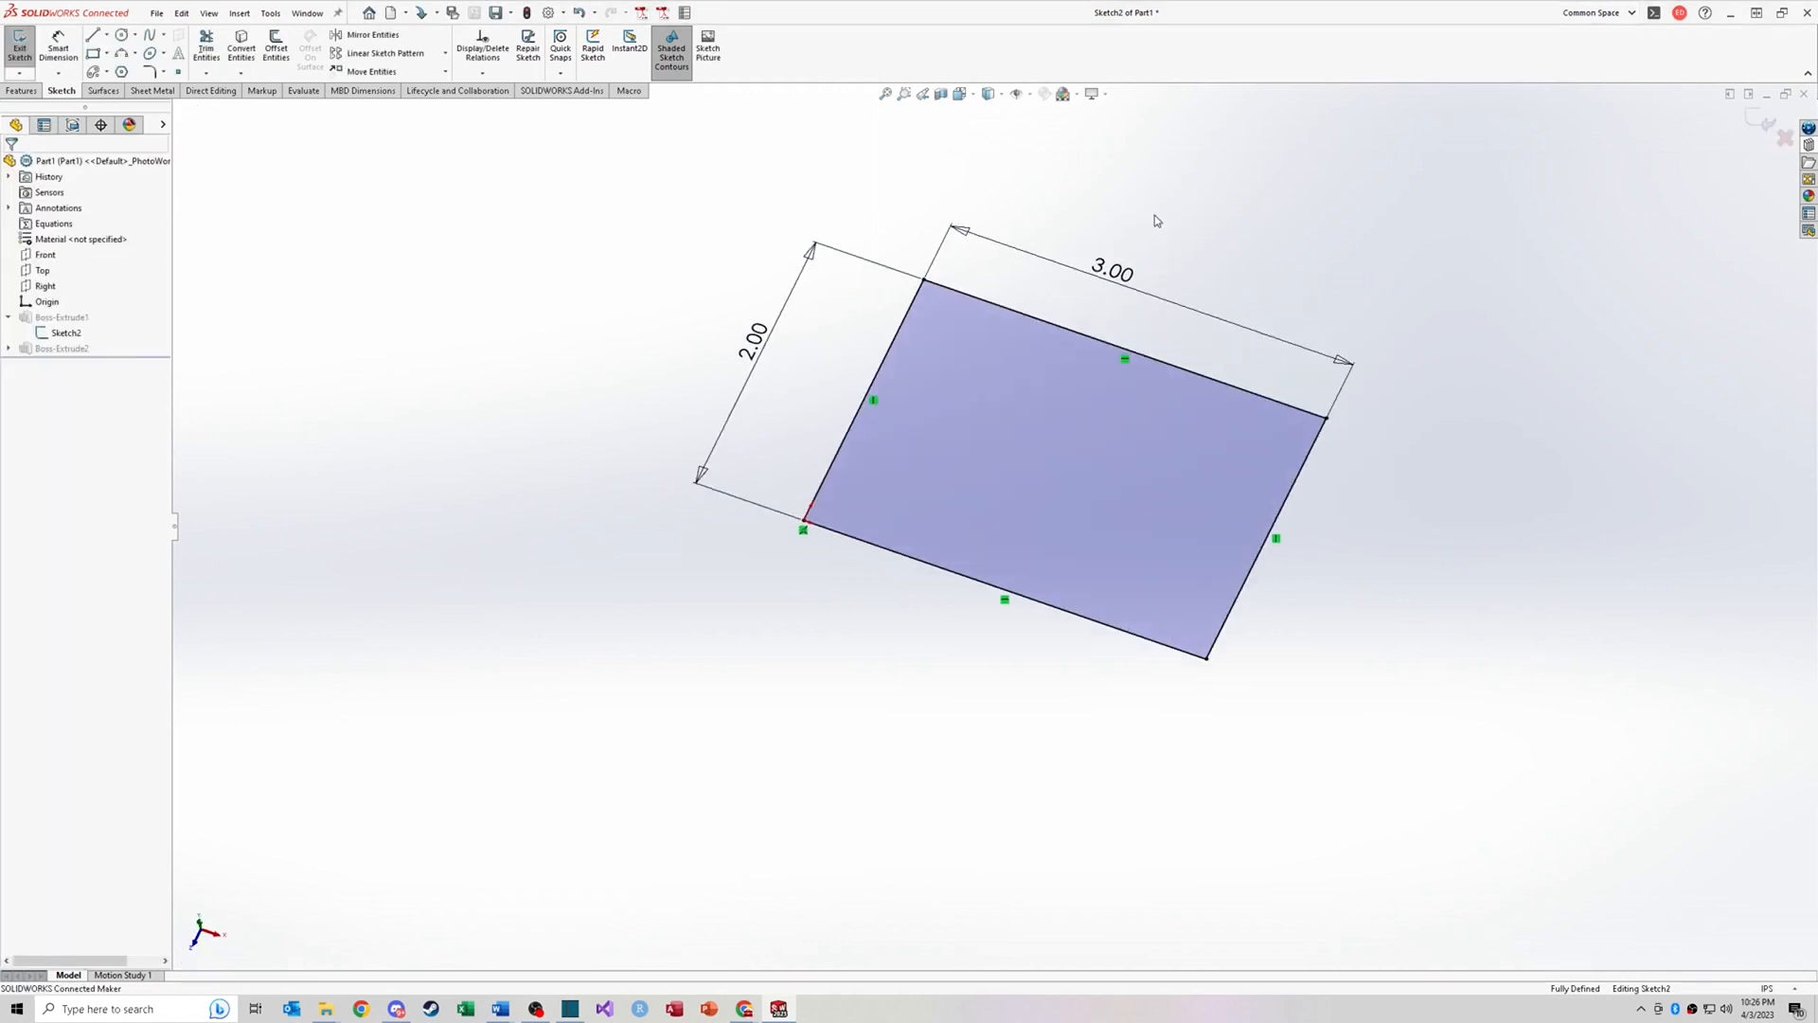
{"action": "left_click", "coordinate": [1767, 122]}
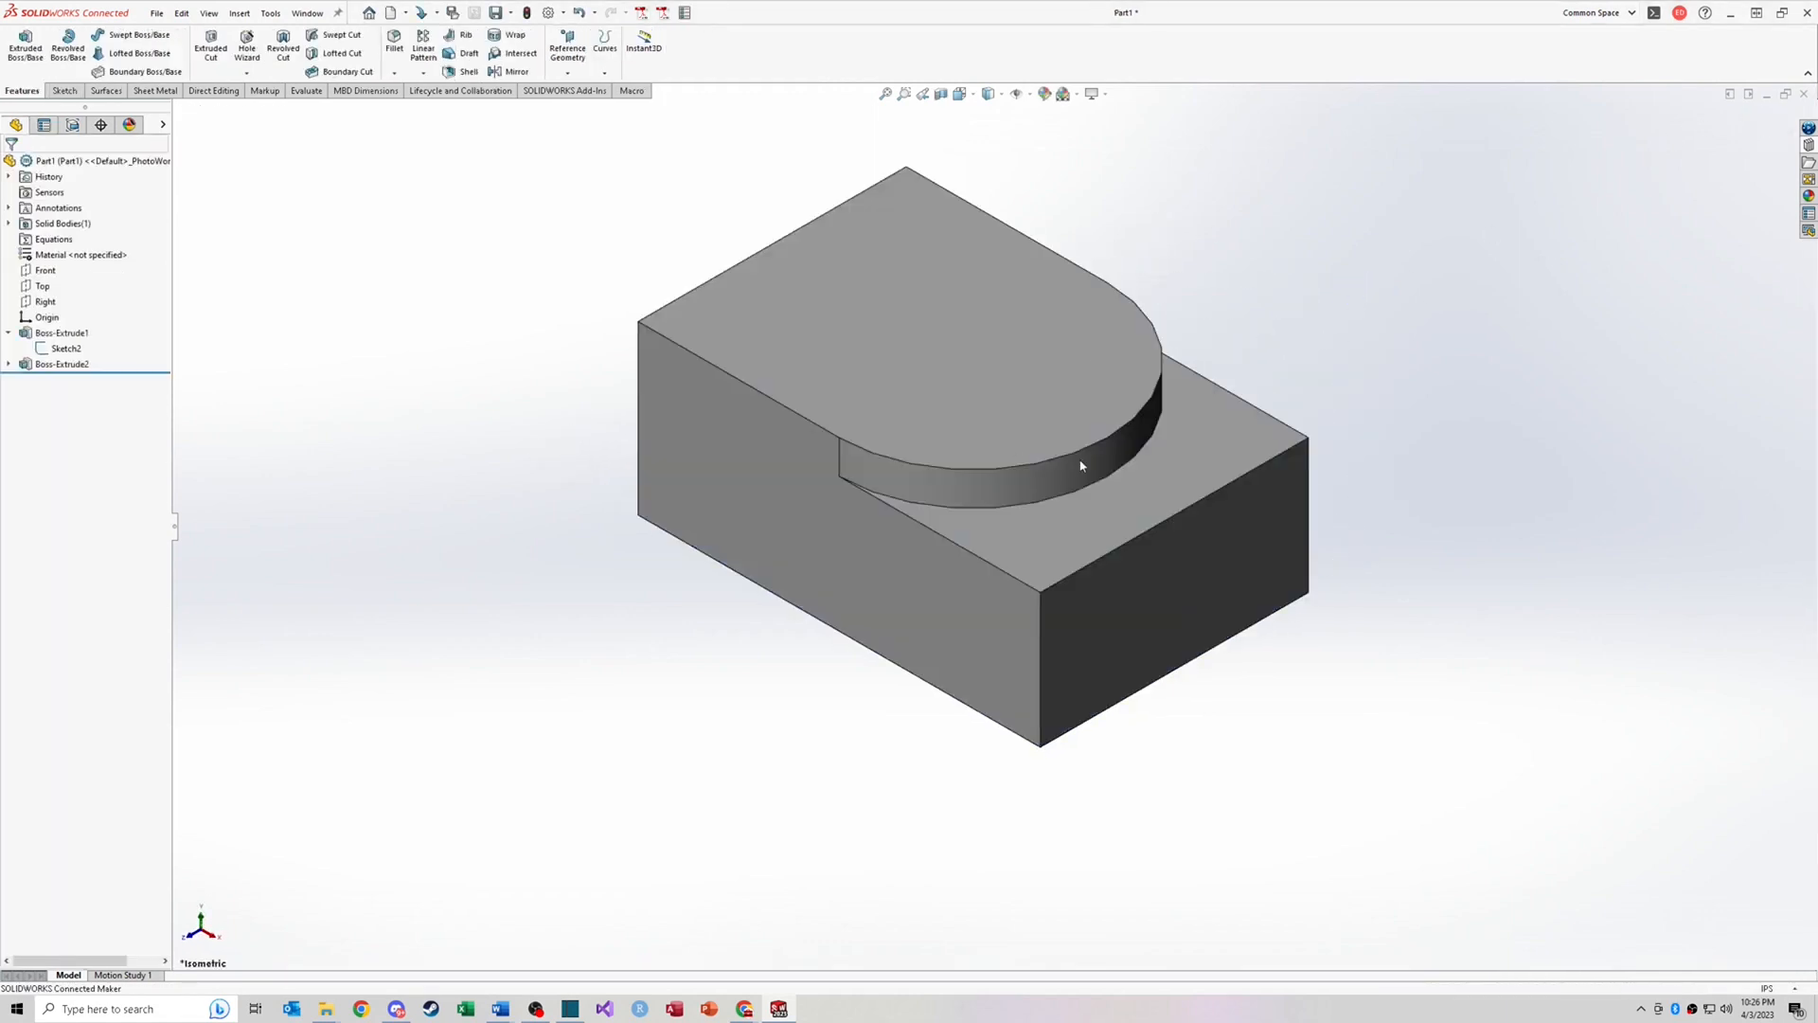
Step: View the D-shaped boss face normal to the screen and select its straight and curved edges to check their lengths
{"action": "left_click", "coordinate": [1121, 551]}
{"action": "left_click", "coordinate": [1025, 538]}
{"action": "left_click", "coordinate": [925, 457]}
{"action": "left_click", "coordinate": [987, 420]}
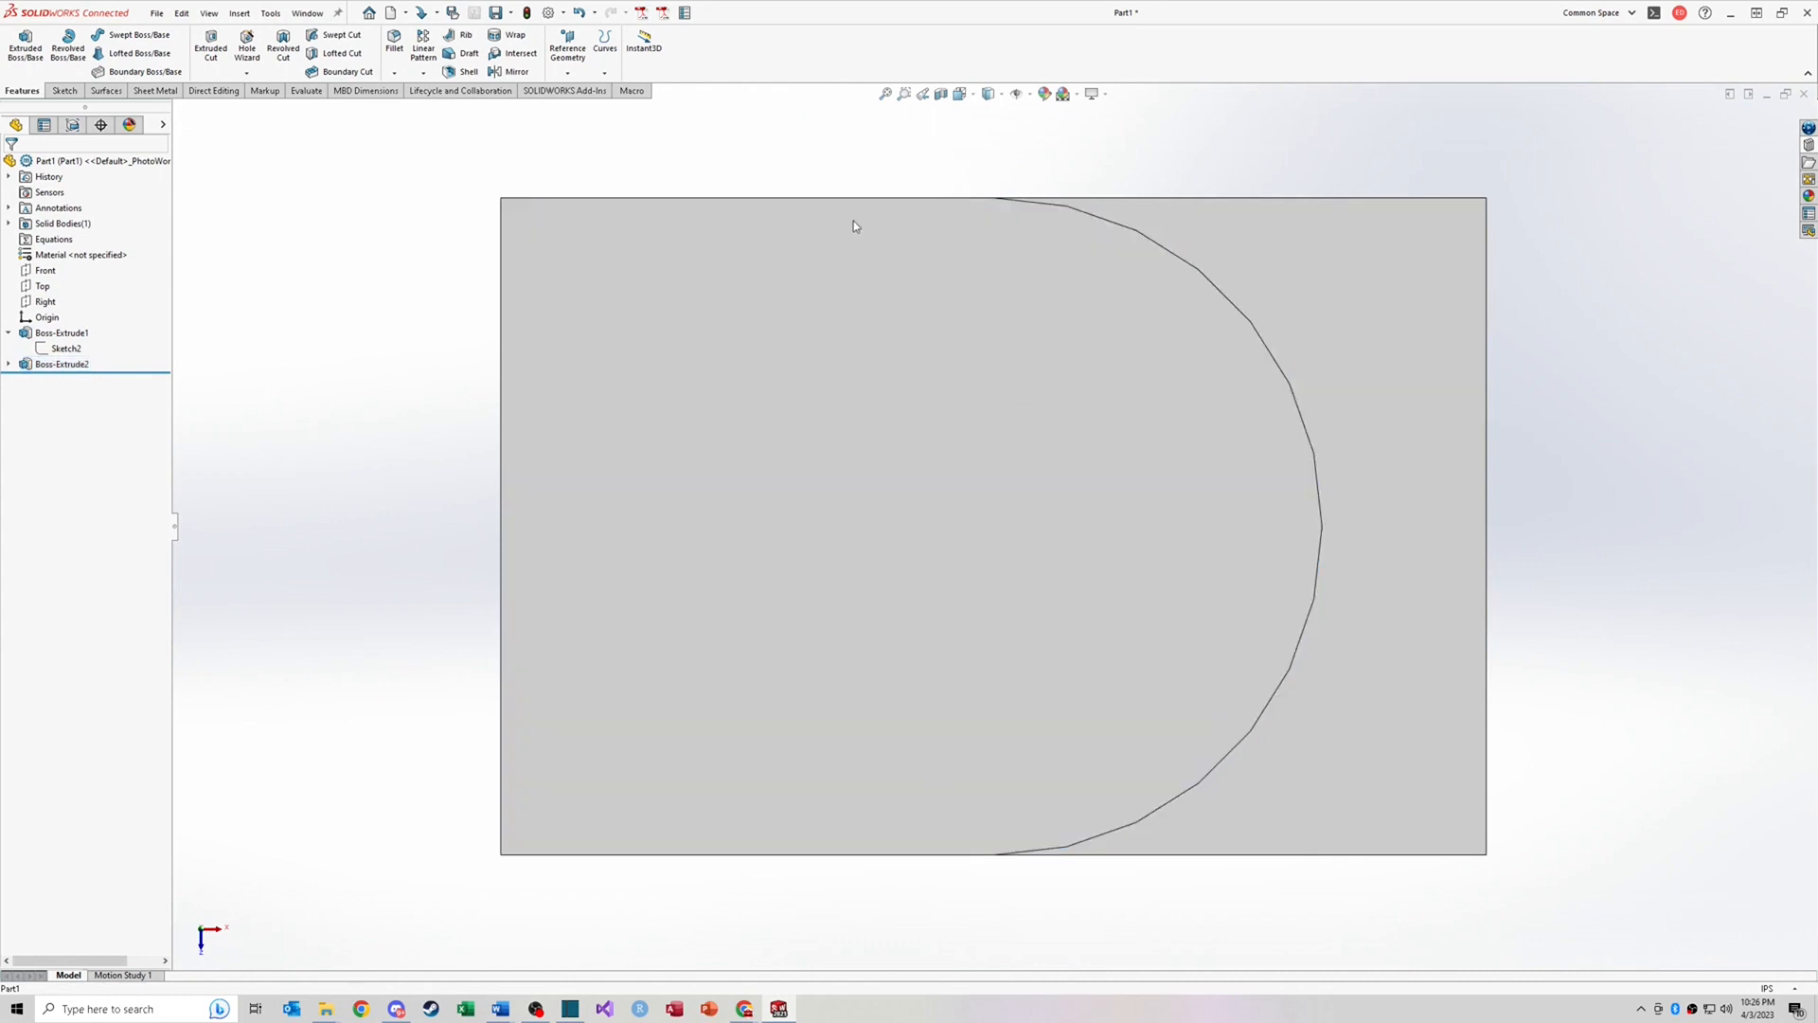
{"action": "left_click", "coordinate": [785, 198]}
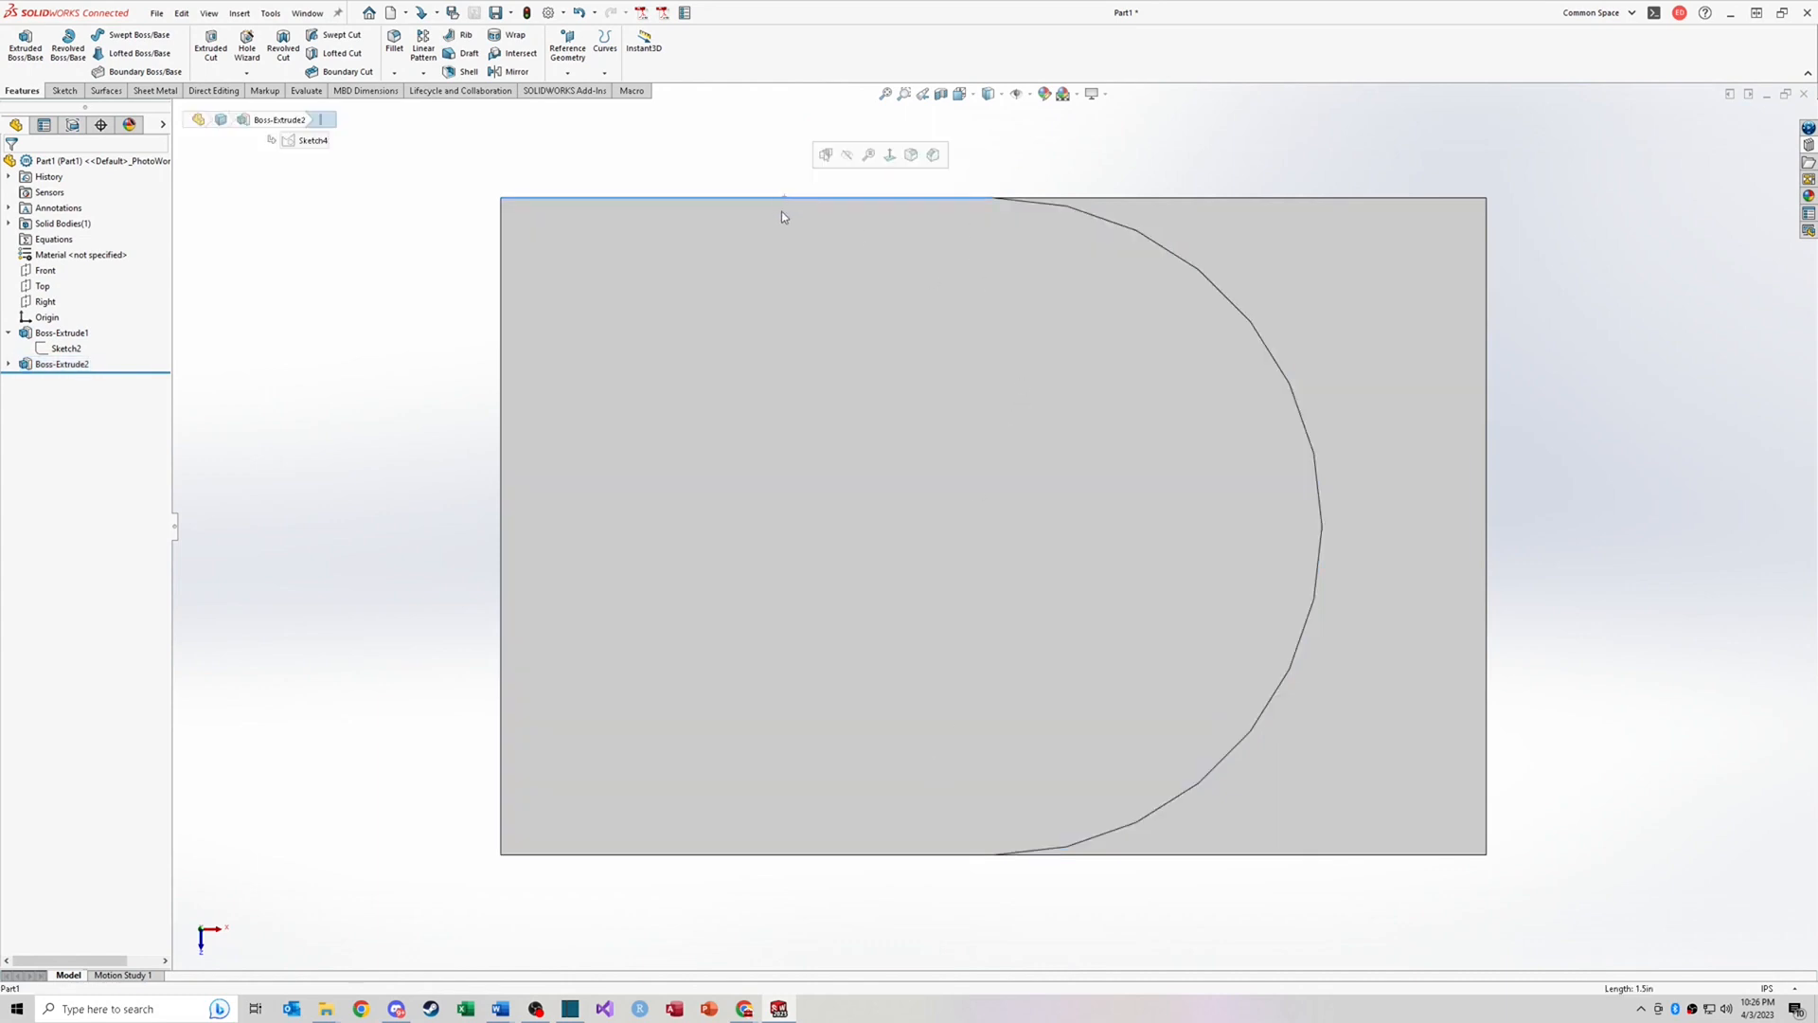
{"action": "left_click", "coordinate": [700, 856]}
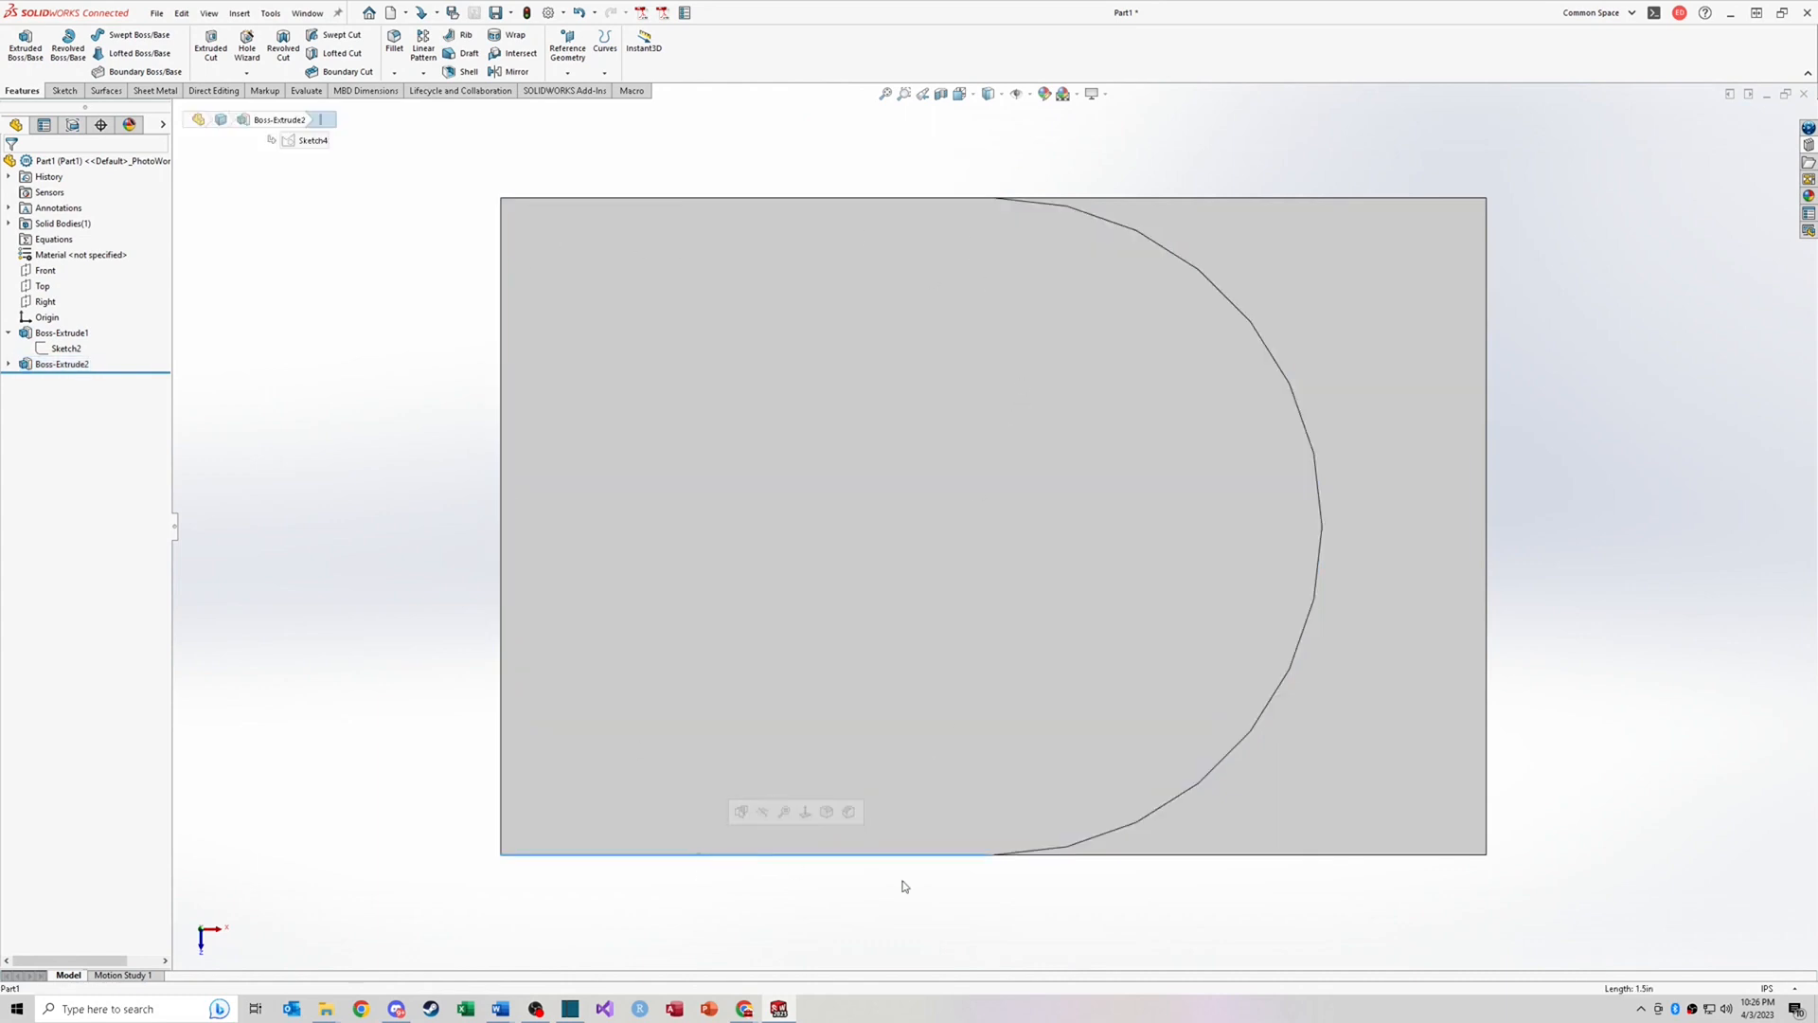
{"action": "left_click", "coordinate": [1182, 846]}
{"action": "key", "text": "Escape"}
{"action": "key", "text": "ctrl+7"}
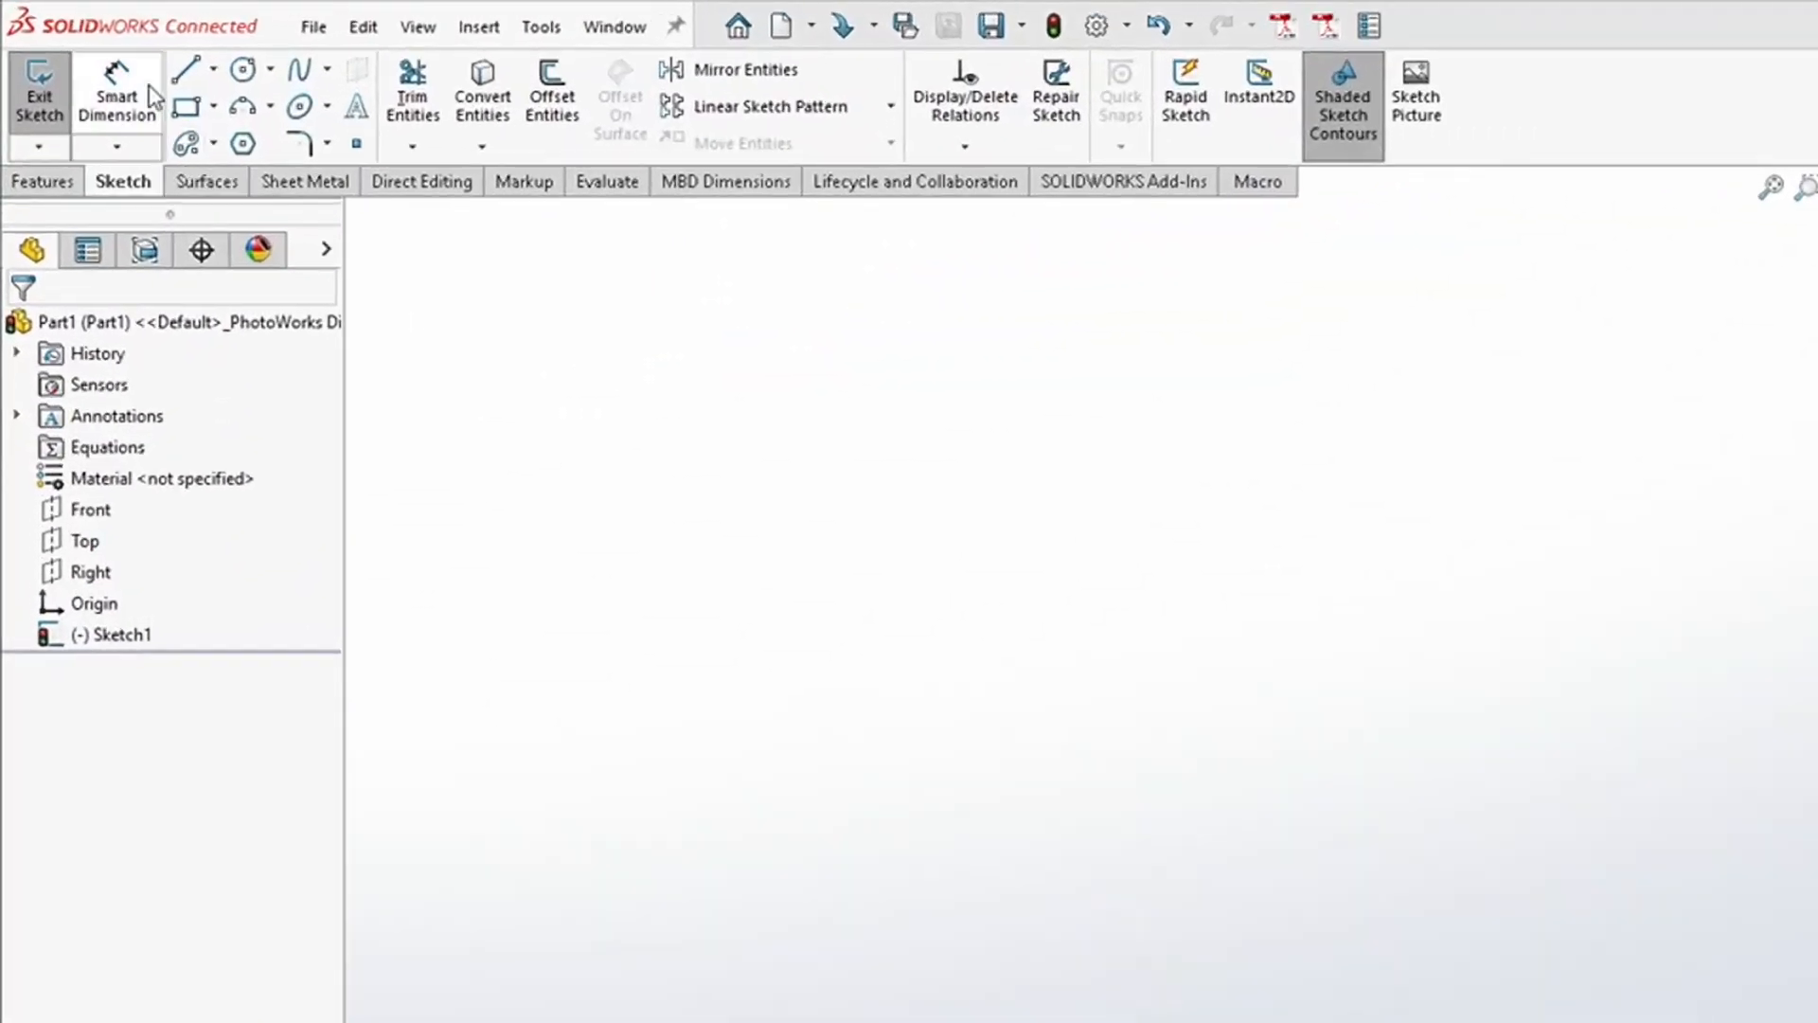
{"action": "left_click", "coordinate": [129, 146]}
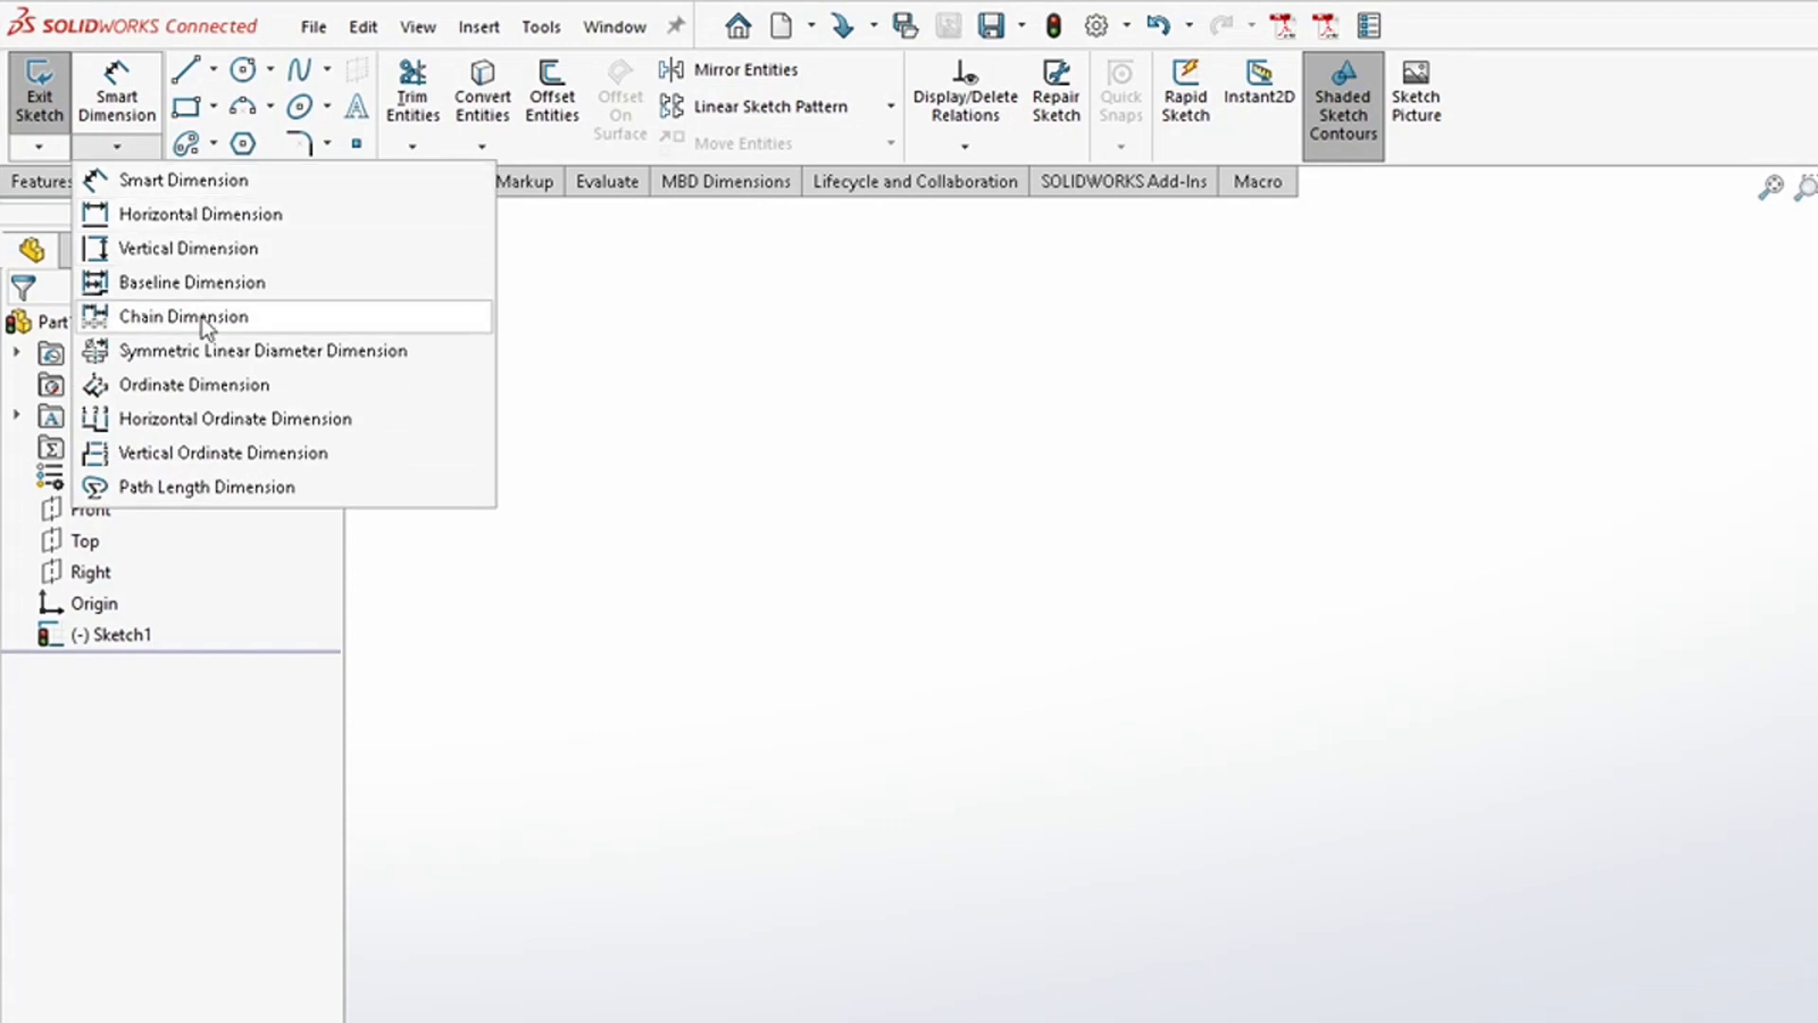
{"action": "left_click", "coordinate": [128, 145]}
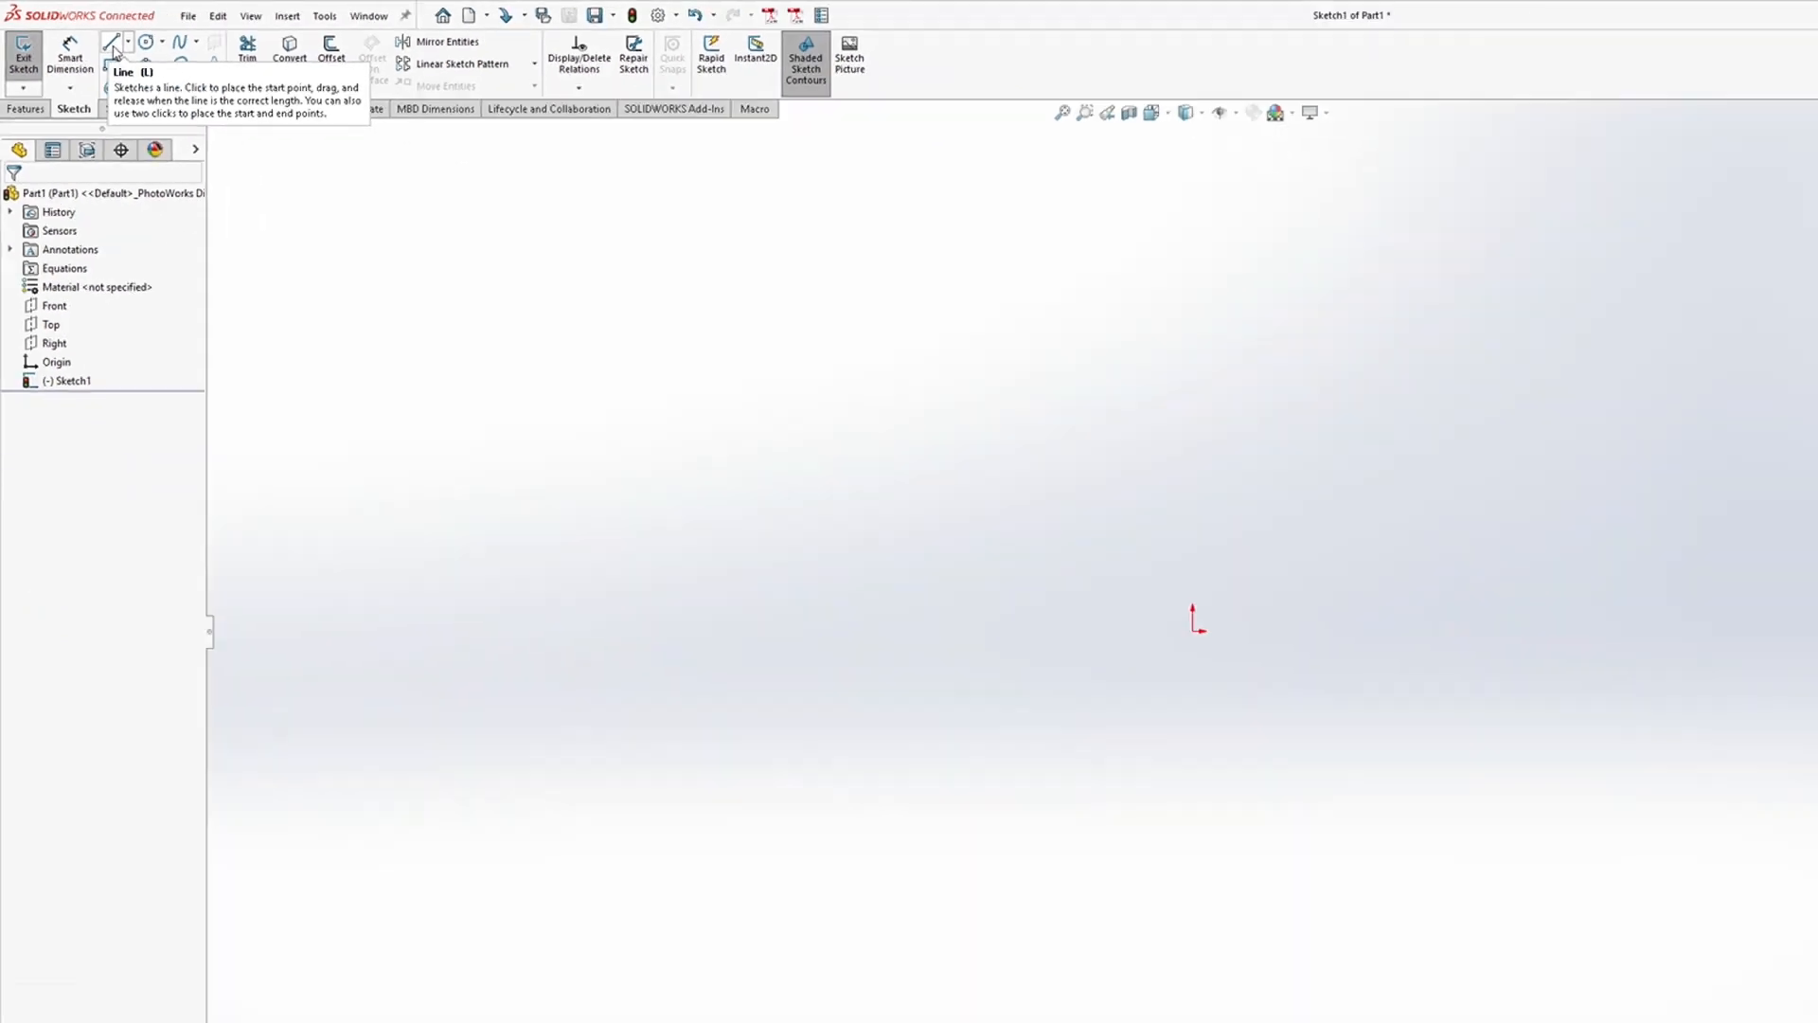
Step: Sketch a closed line profile from the origin with a slanted right side and a rectangular notch in its top edge
{"action": "left_click", "coordinate": [190, 75]}
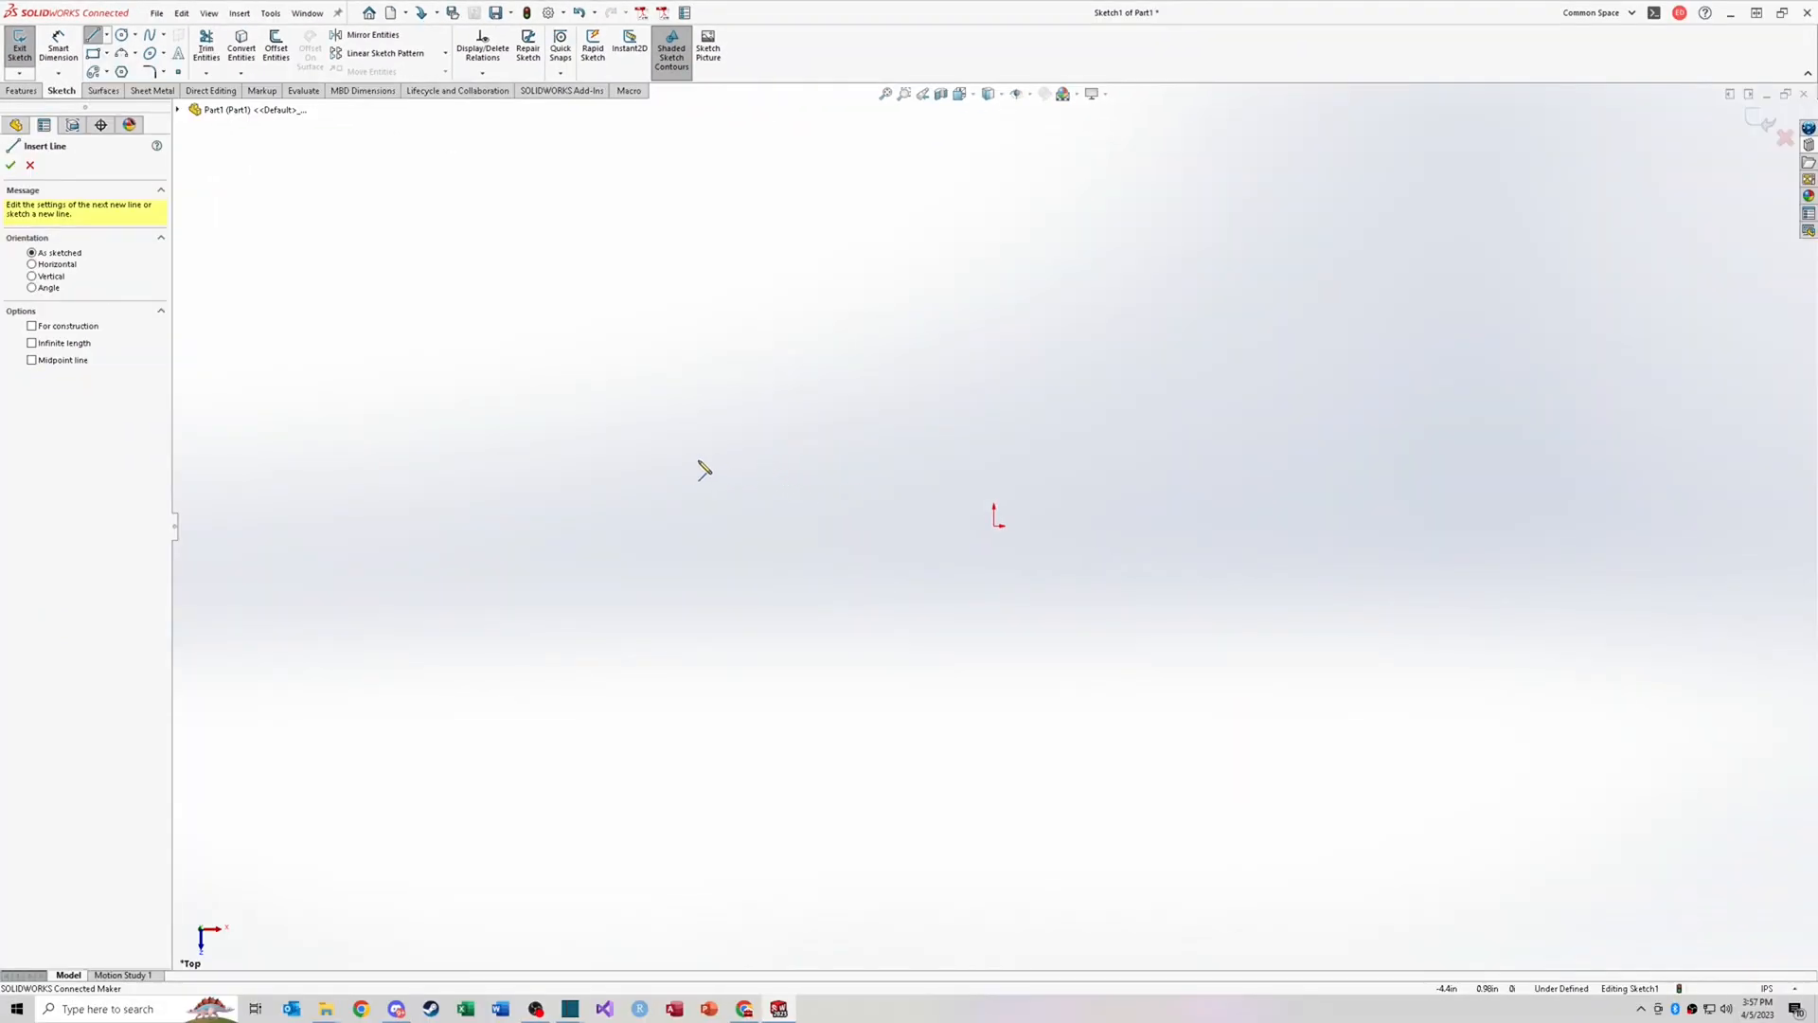
{"action": "left_click", "coordinate": [994, 526]}
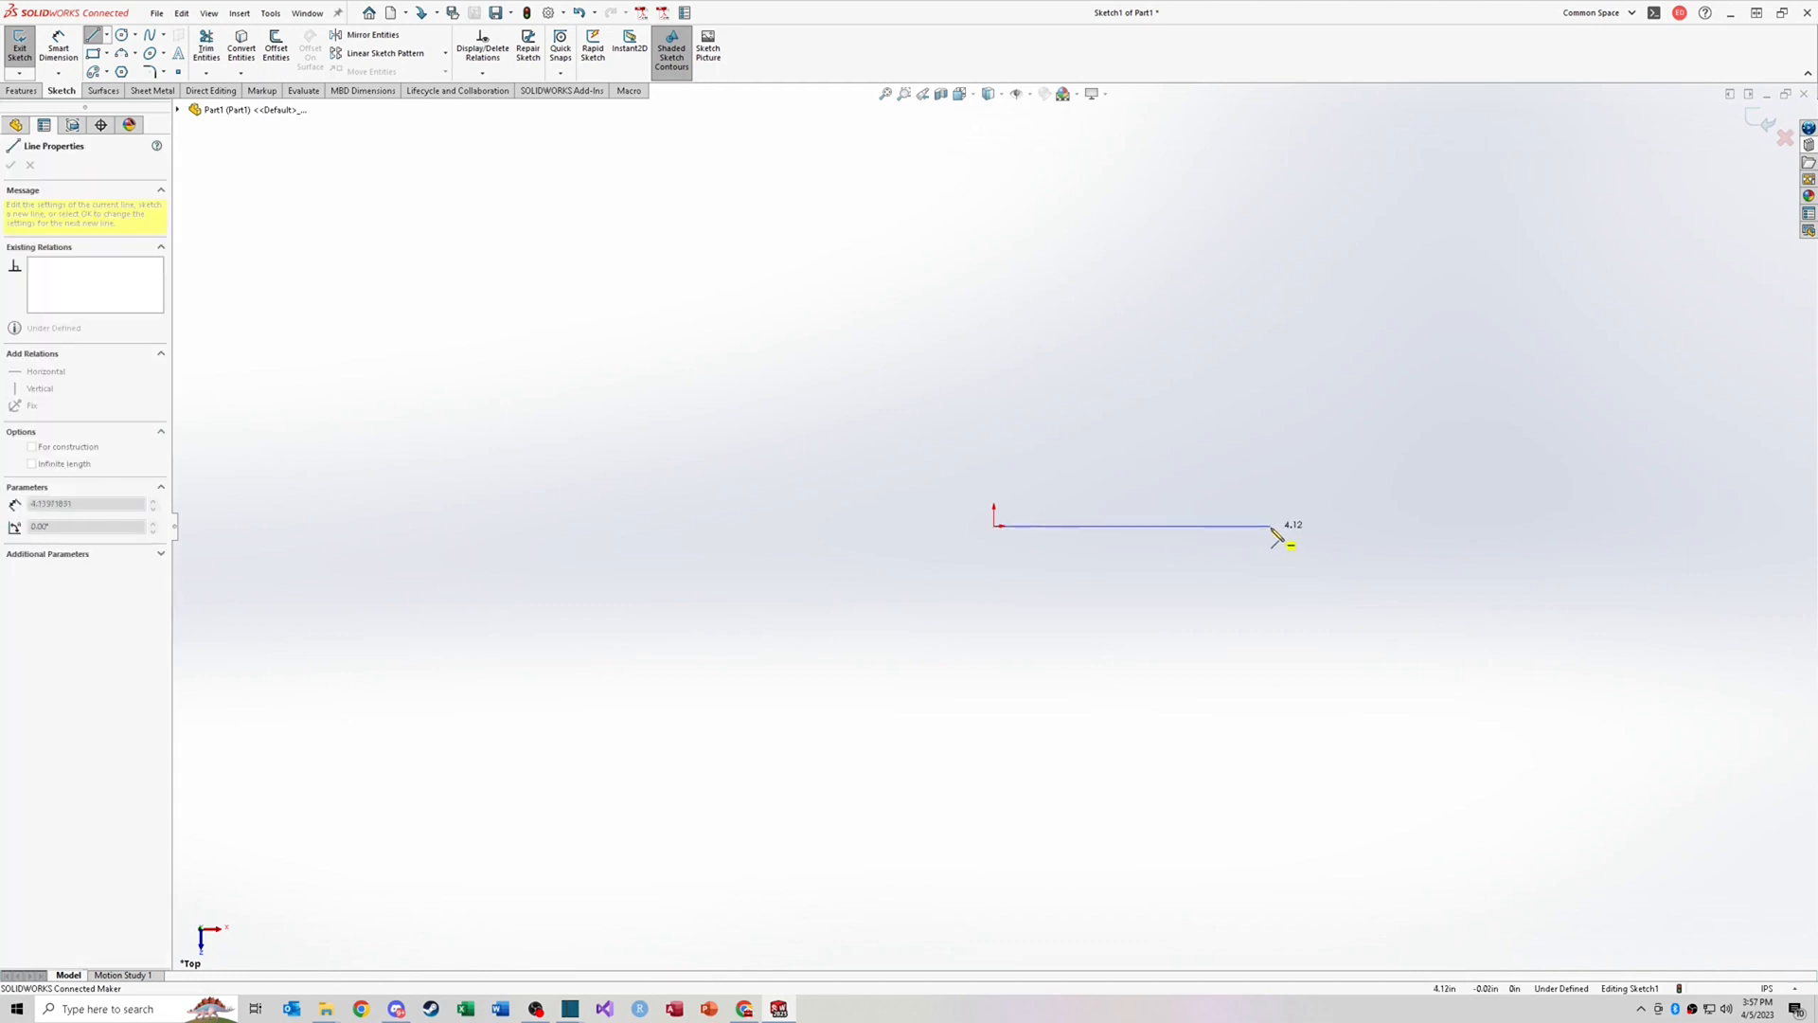
{"action": "left_click", "coordinate": [1239, 525]}
{"action": "left_click", "coordinate": [1339, 391]}
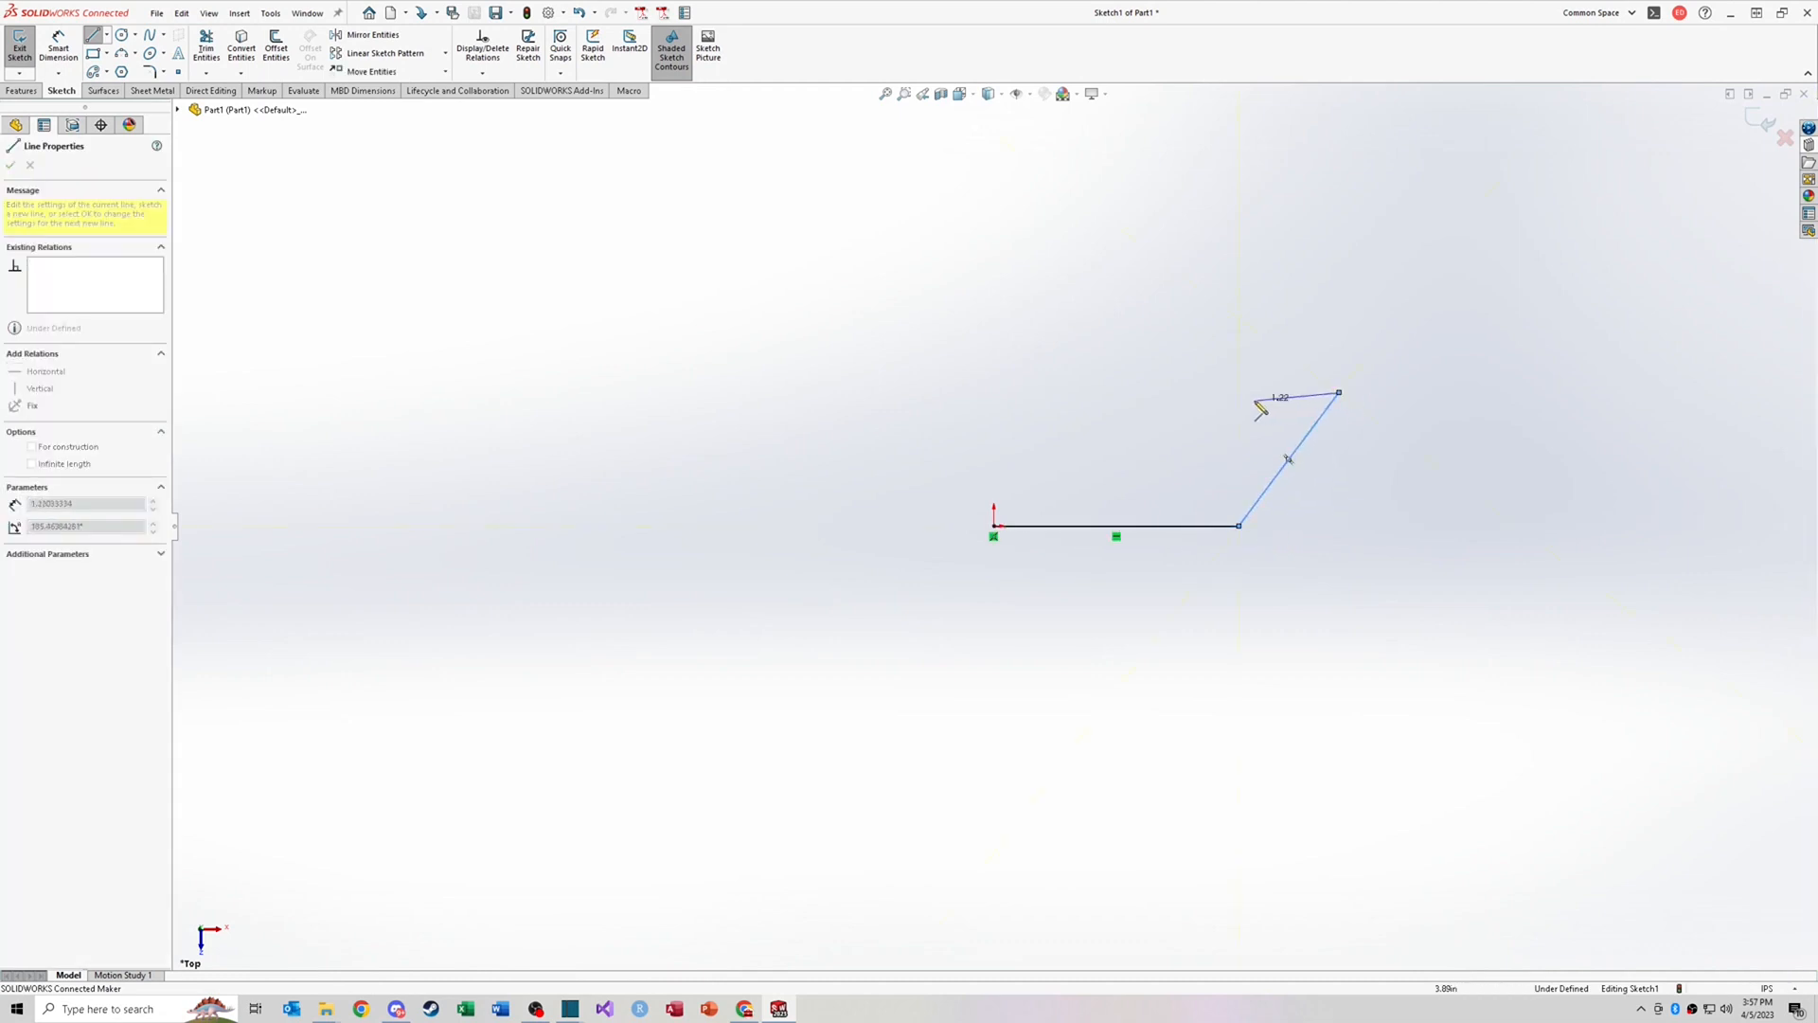
{"action": "left_click", "coordinate": [1200, 392]}
{"action": "left_click", "coordinate": [1200, 452]}
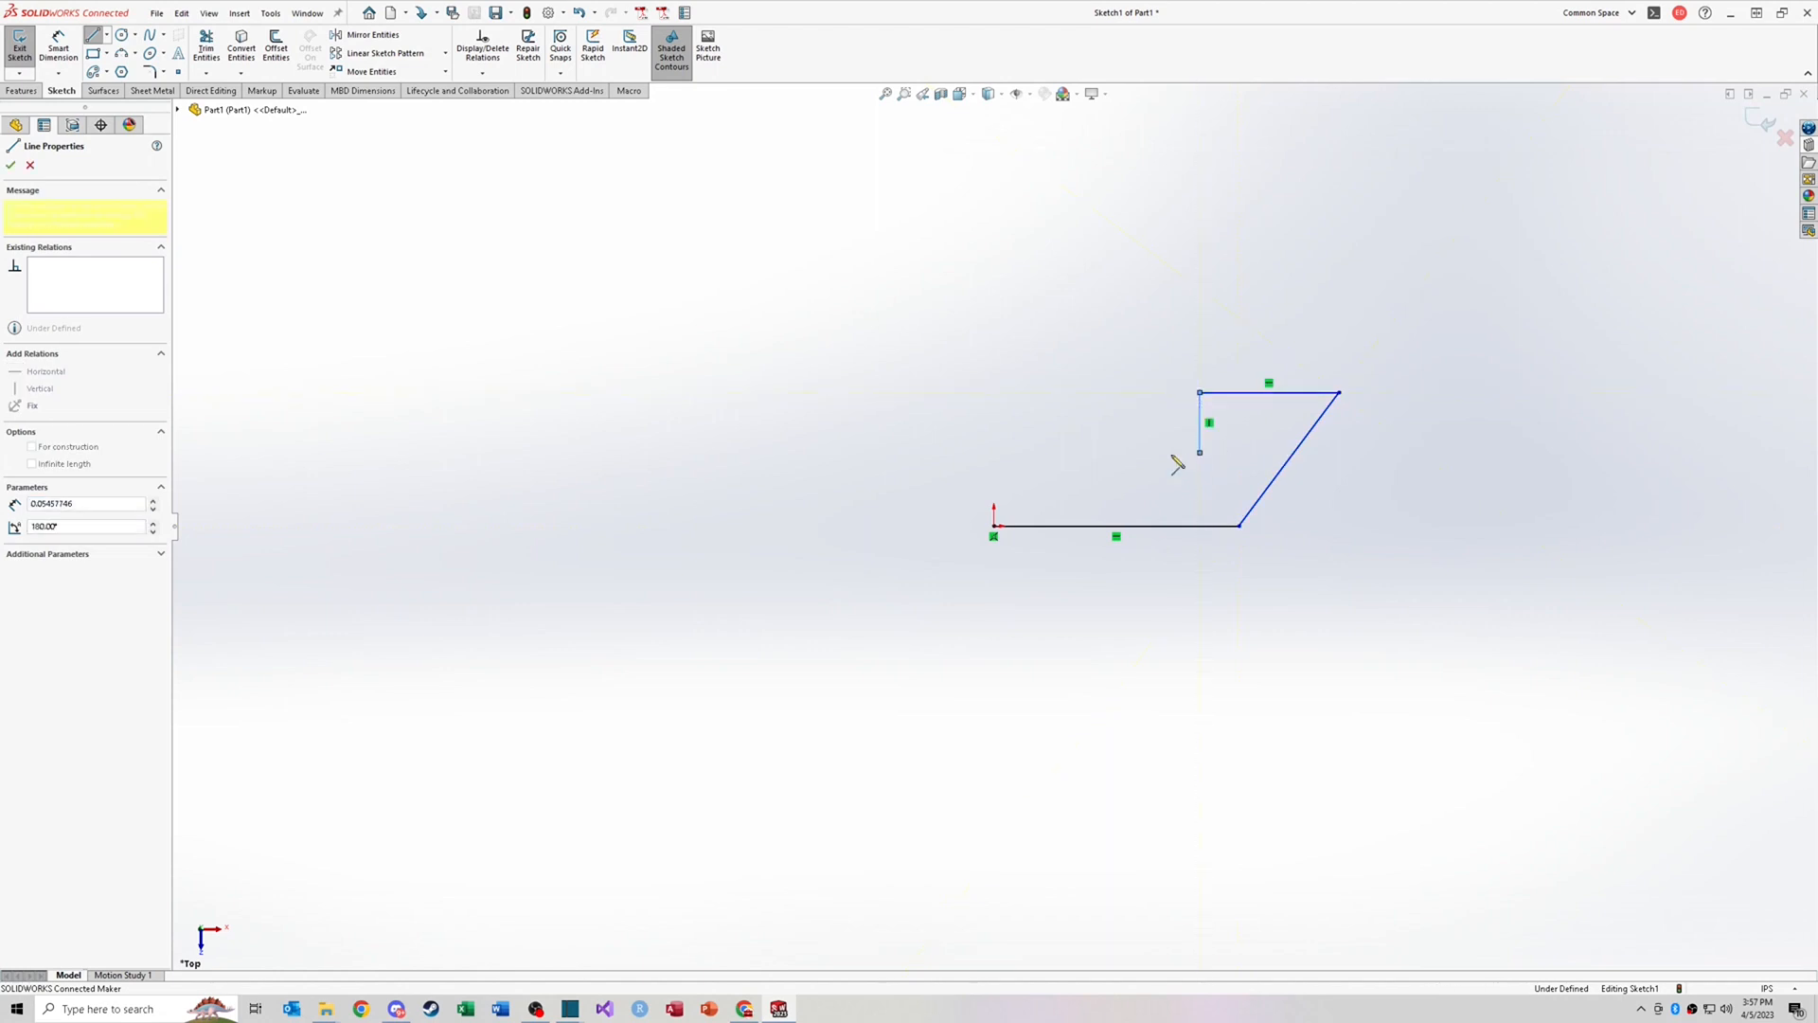
{"action": "left_click", "coordinate": [1116, 453]}
{"action": "left_click", "coordinate": [1117, 392]}
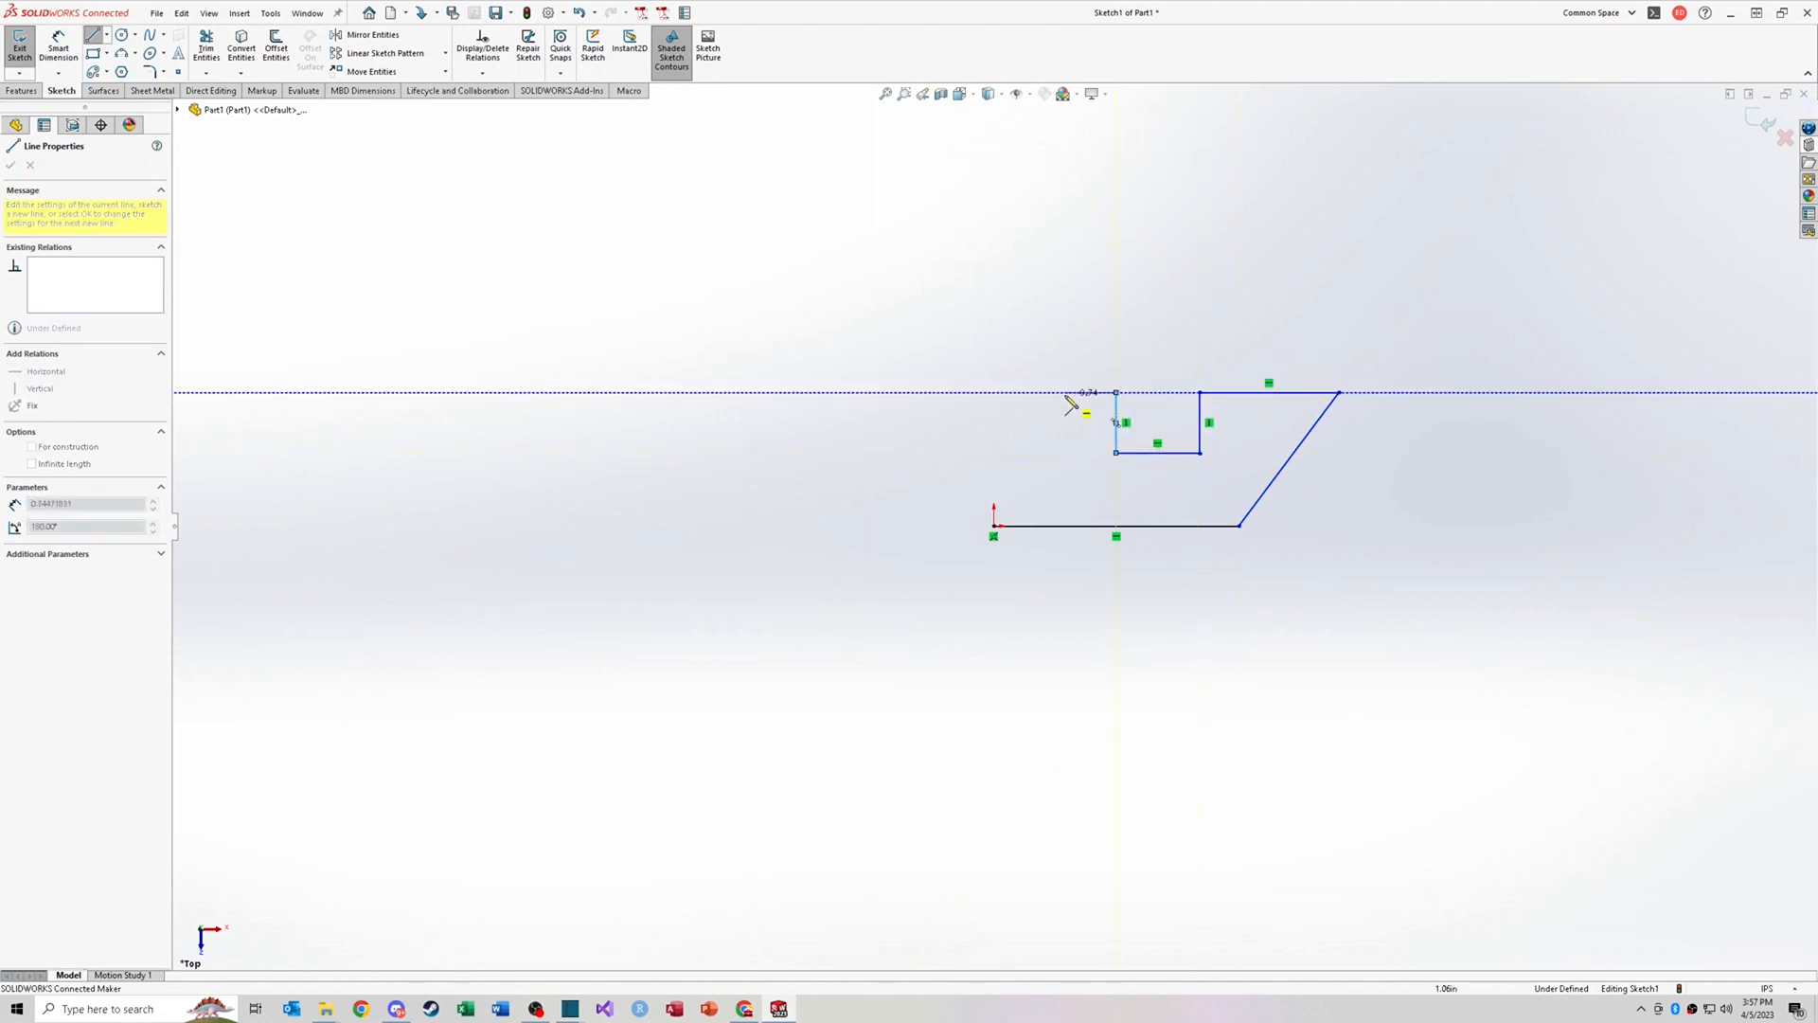
{"action": "left_click", "coordinate": [994, 392]}
{"action": "left_click", "coordinate": [993, 526]}
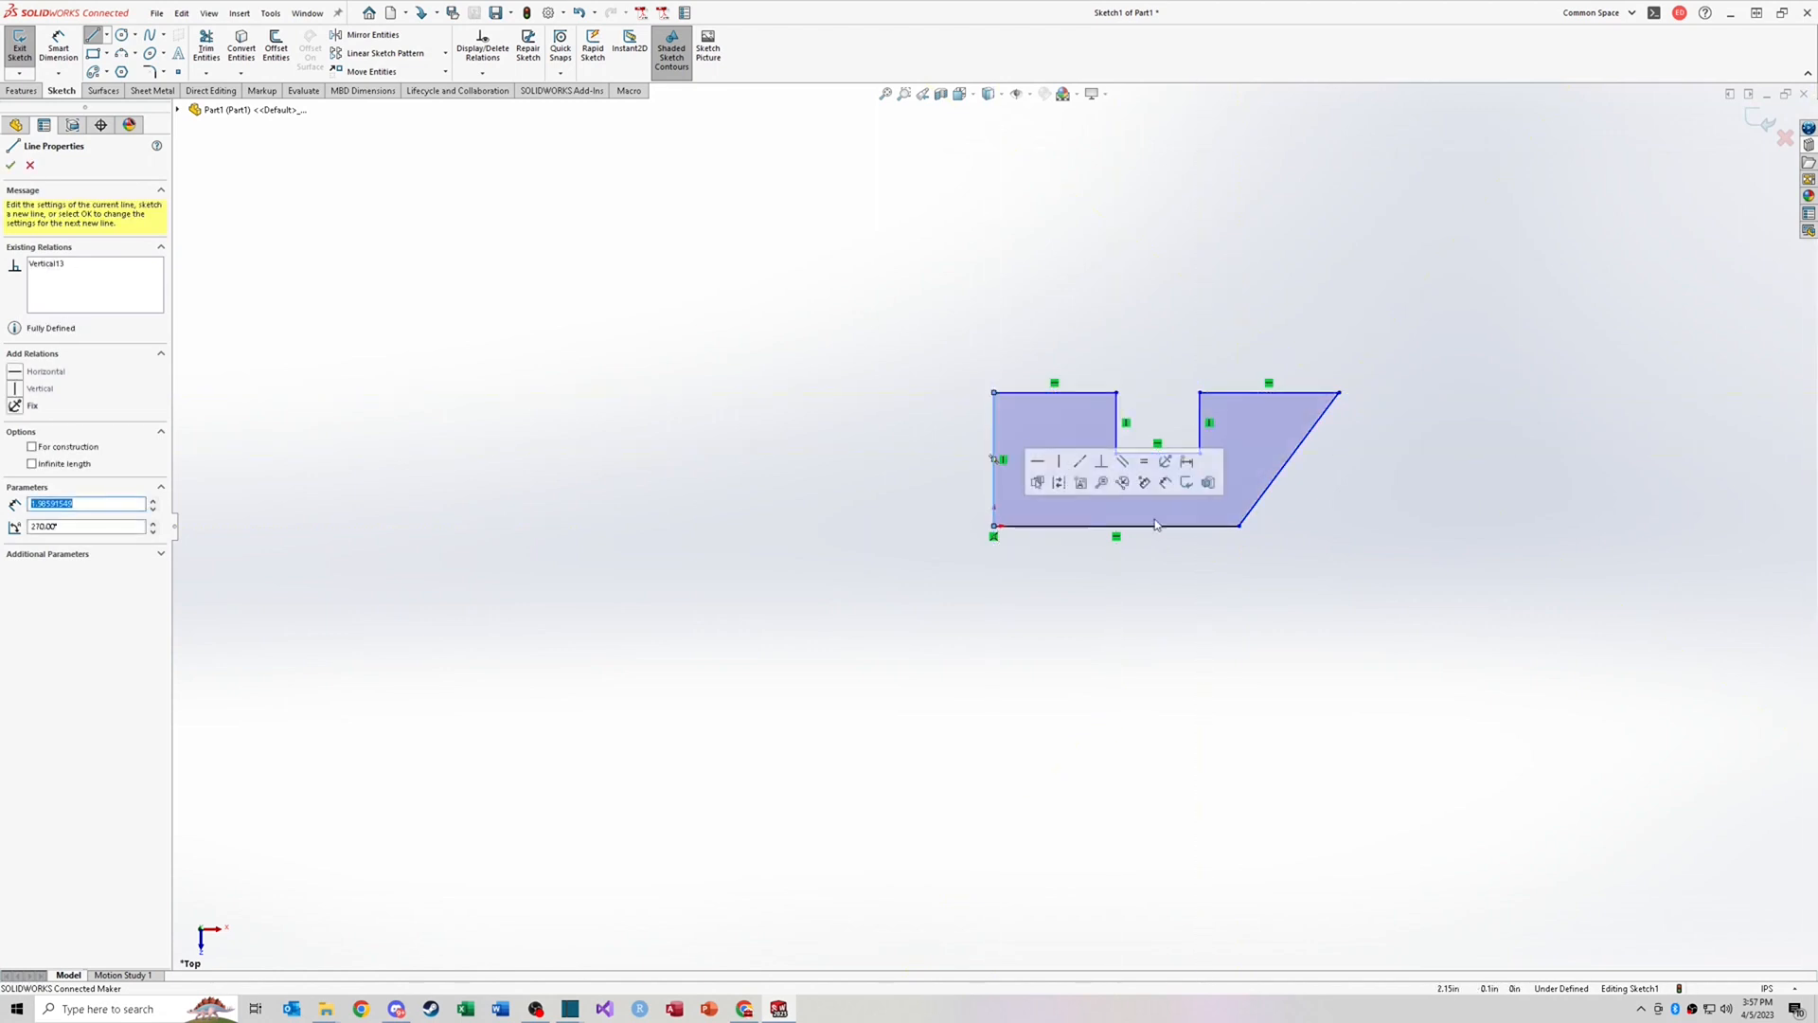
{"action": "key", "text": "Escape"}
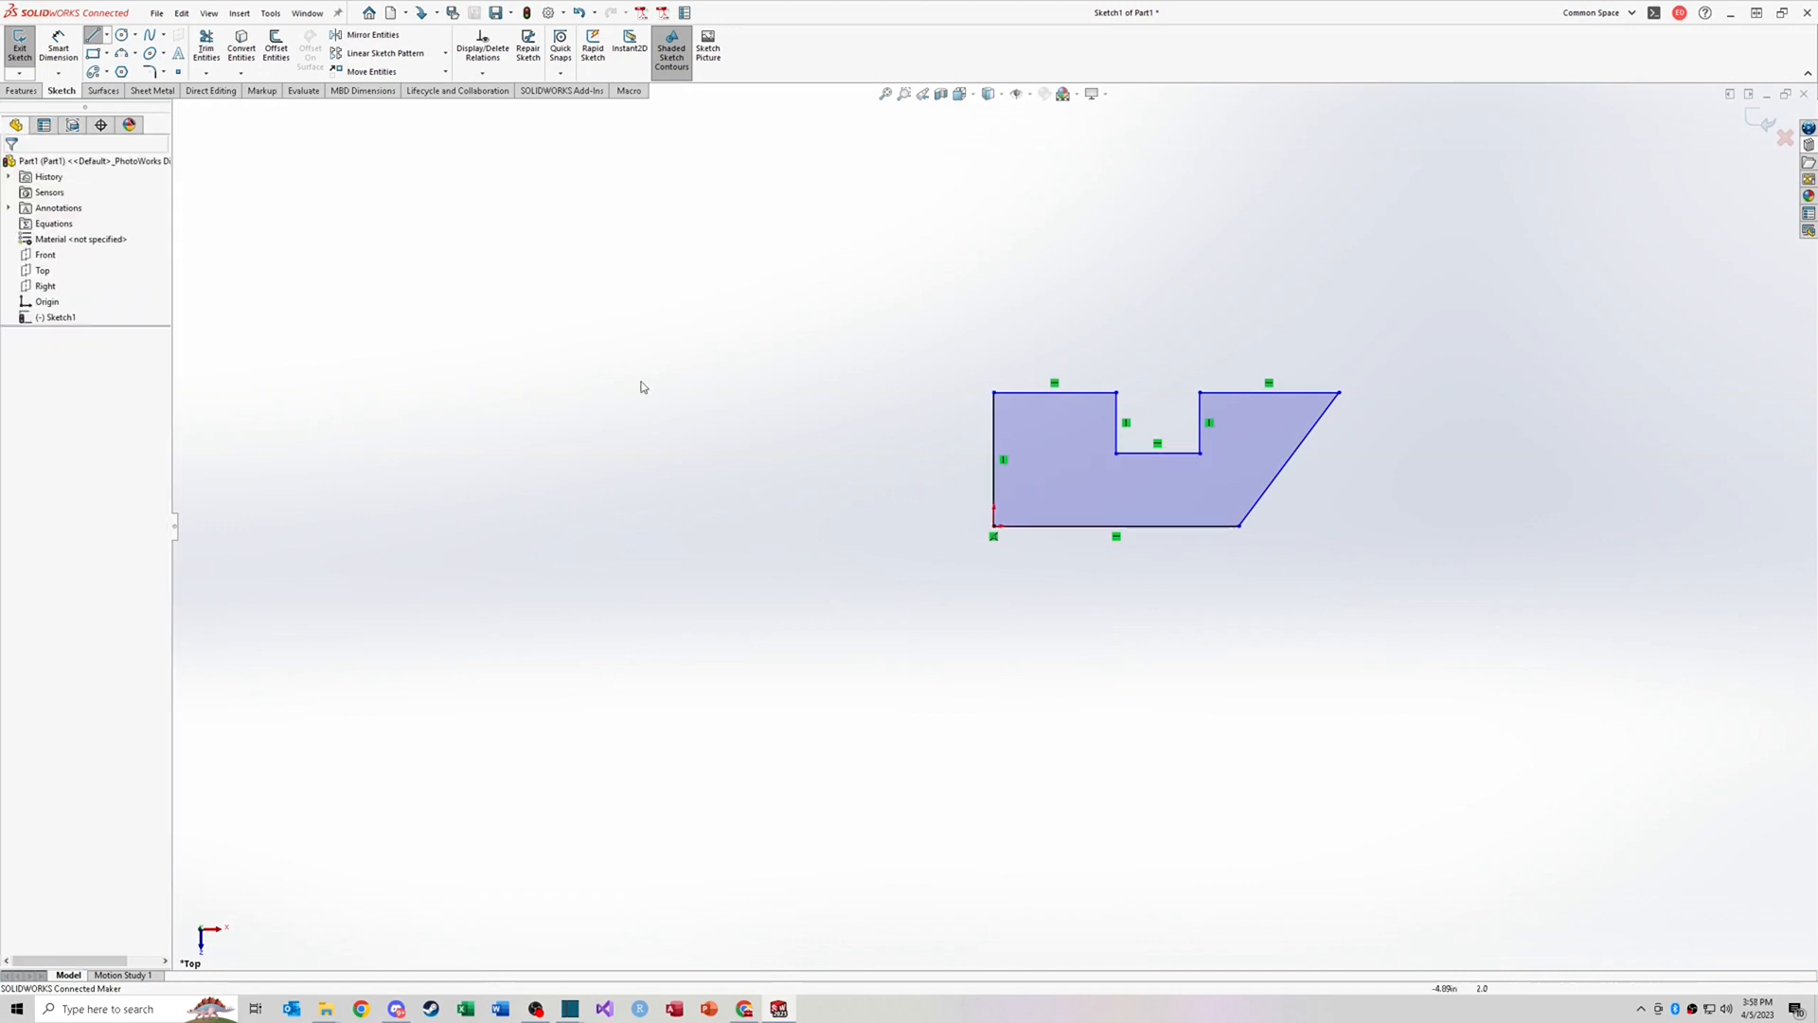
{"action": "left_click", "coordinate": [58, 47]}
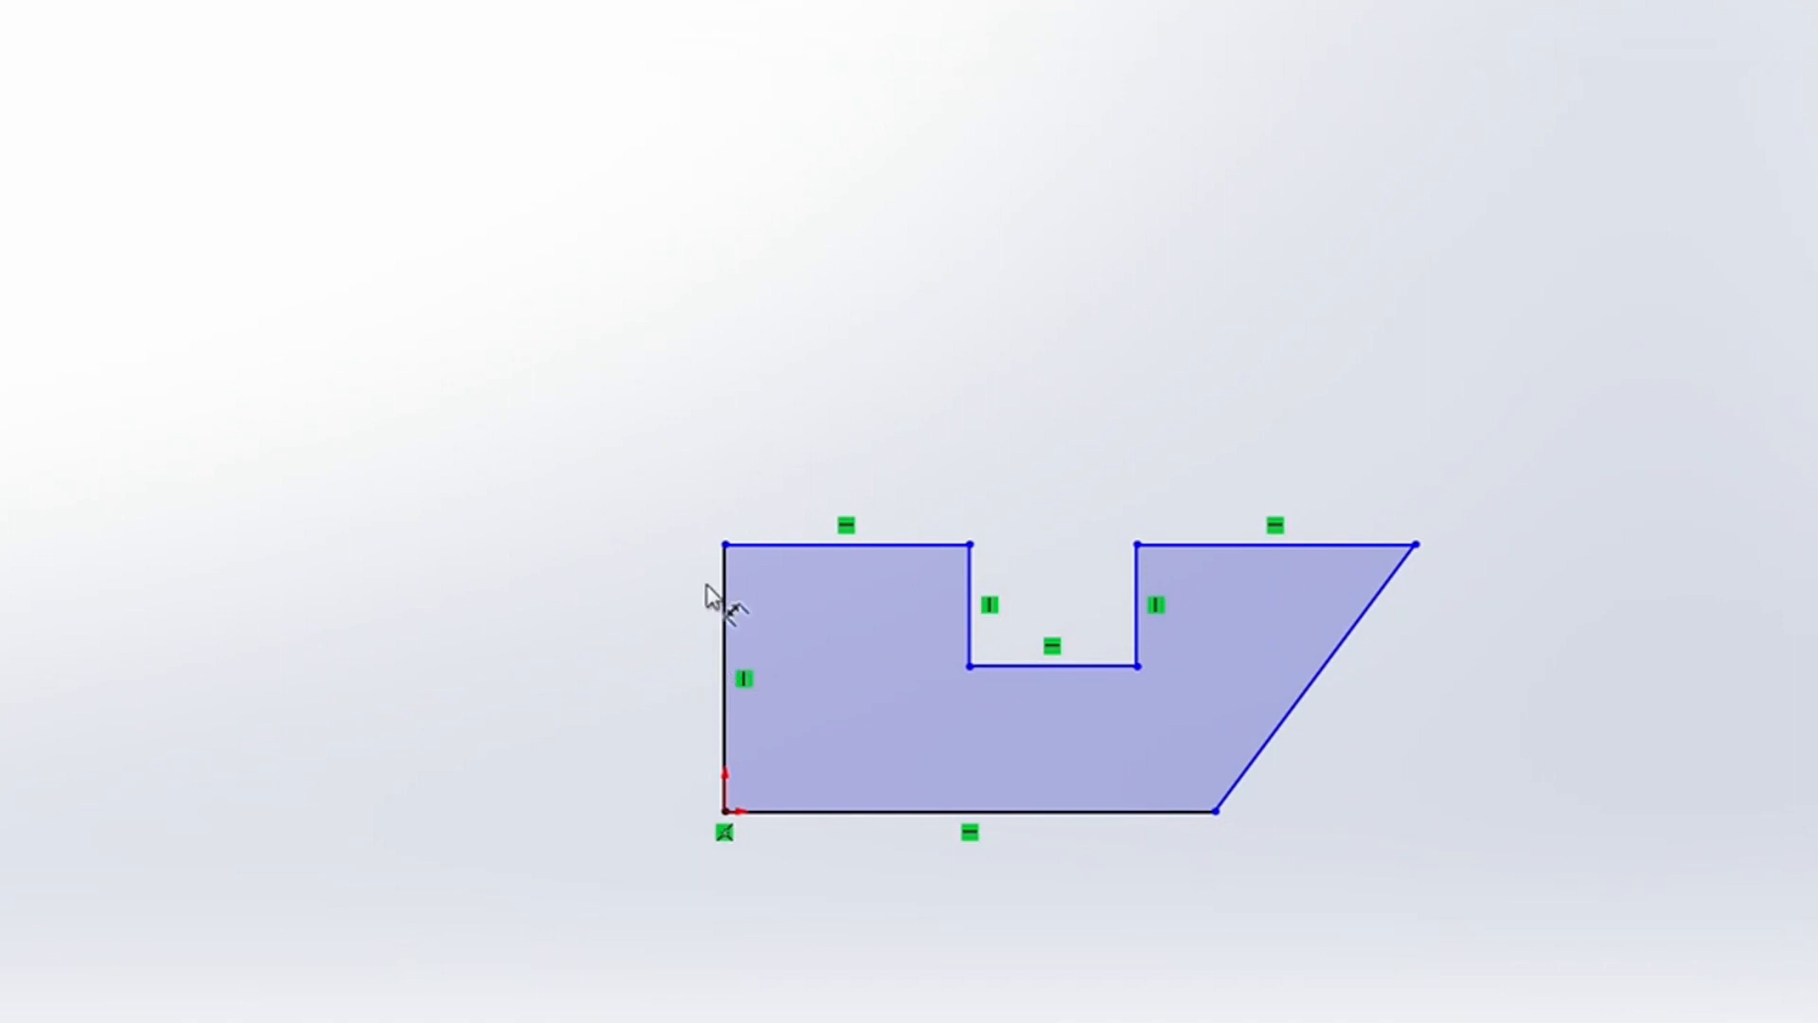
{"action": "left_click", "coordinate": [792, 547]}
{"action": "left_click", "coordinate": [805, 812]}
{"action": "left_click", "coordinate": [635, 678]}
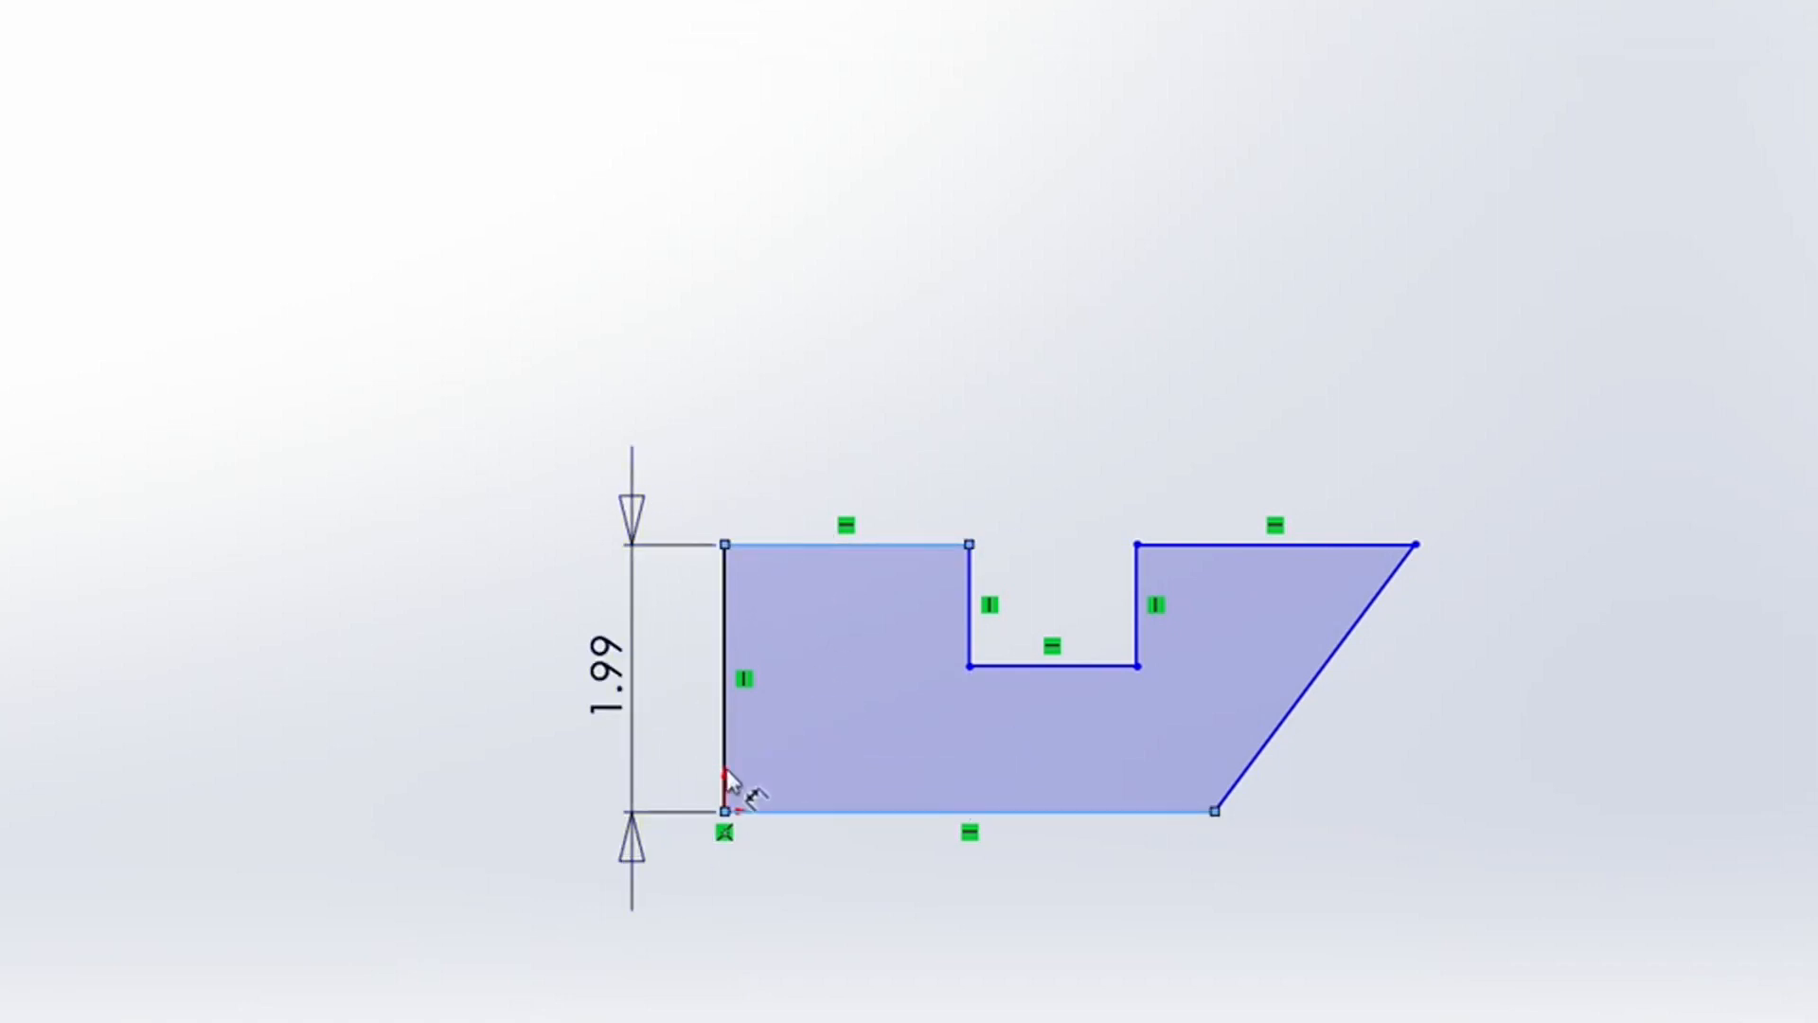
{"action": "key", "text": "Escape"}
{"action": "left_click_drag", "start_coordinate": [693, 739], "coordinate": [548, 600]}
{"action": "key", "text": "Delete"}
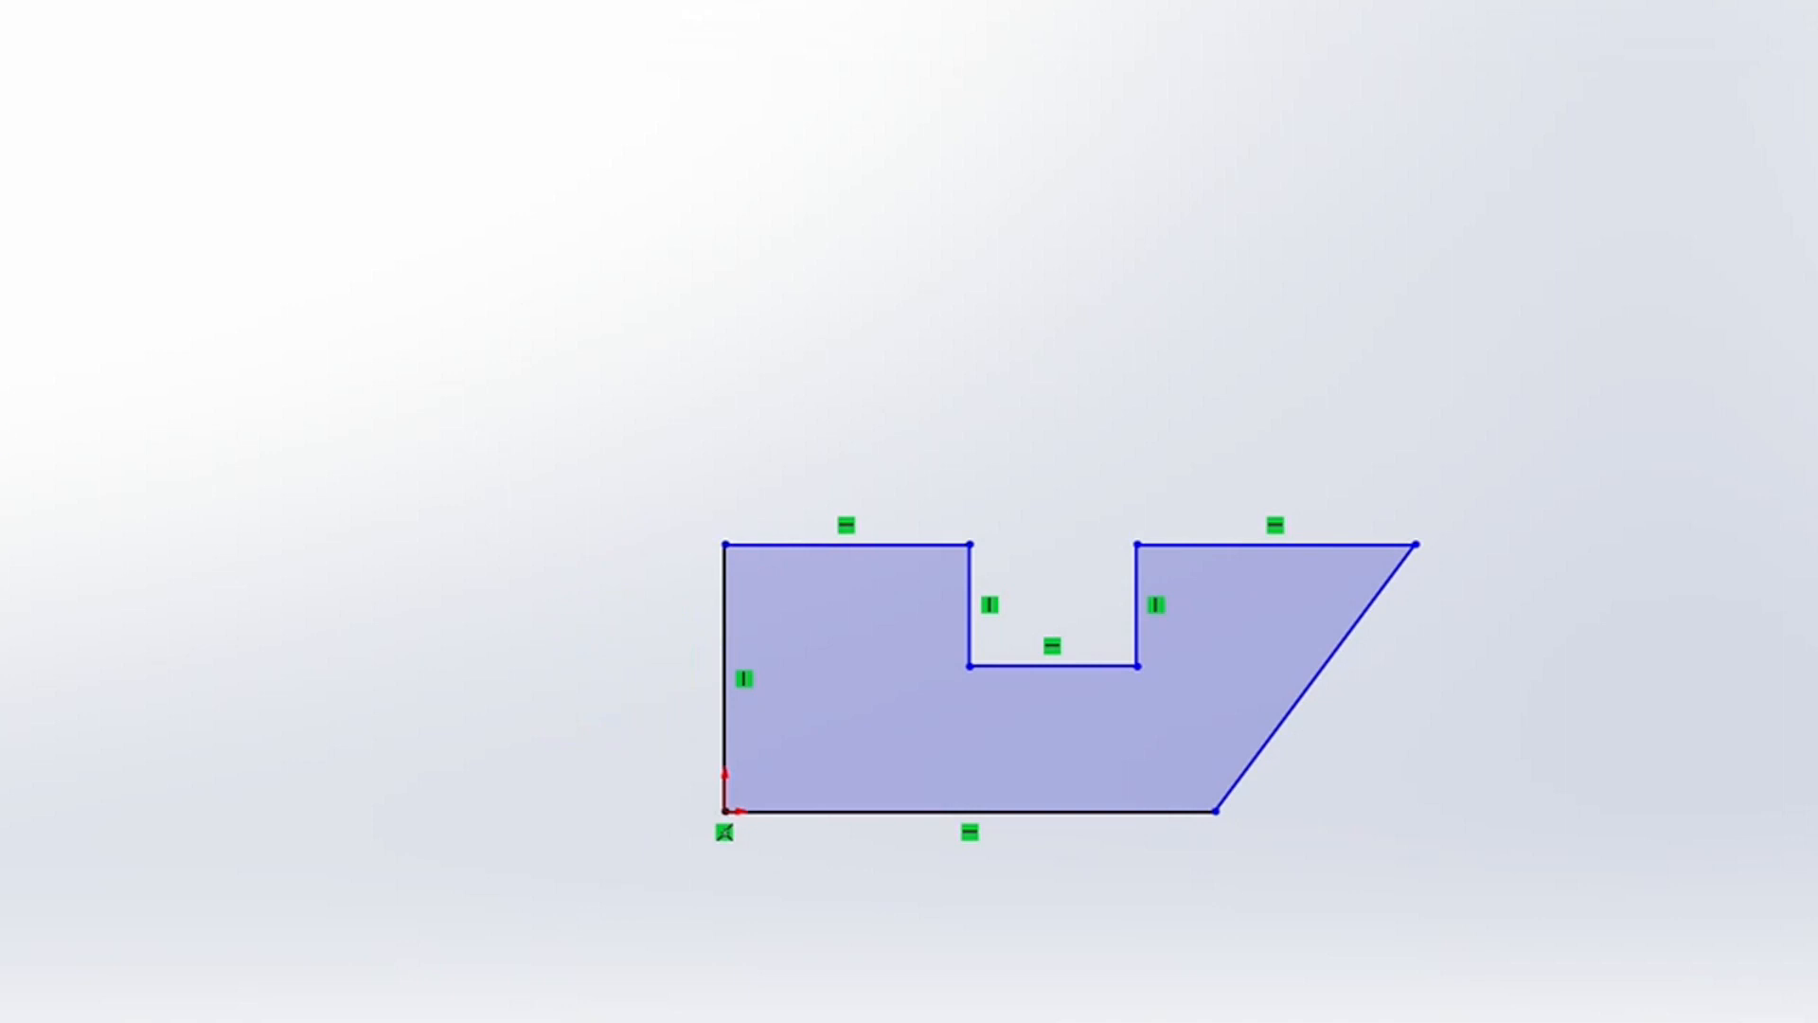
Step: Dimension the profile's left vertical edge, keeping its drawn height of about 1.99 in
{"action": "left_click", "coordinate": [726, 641]}
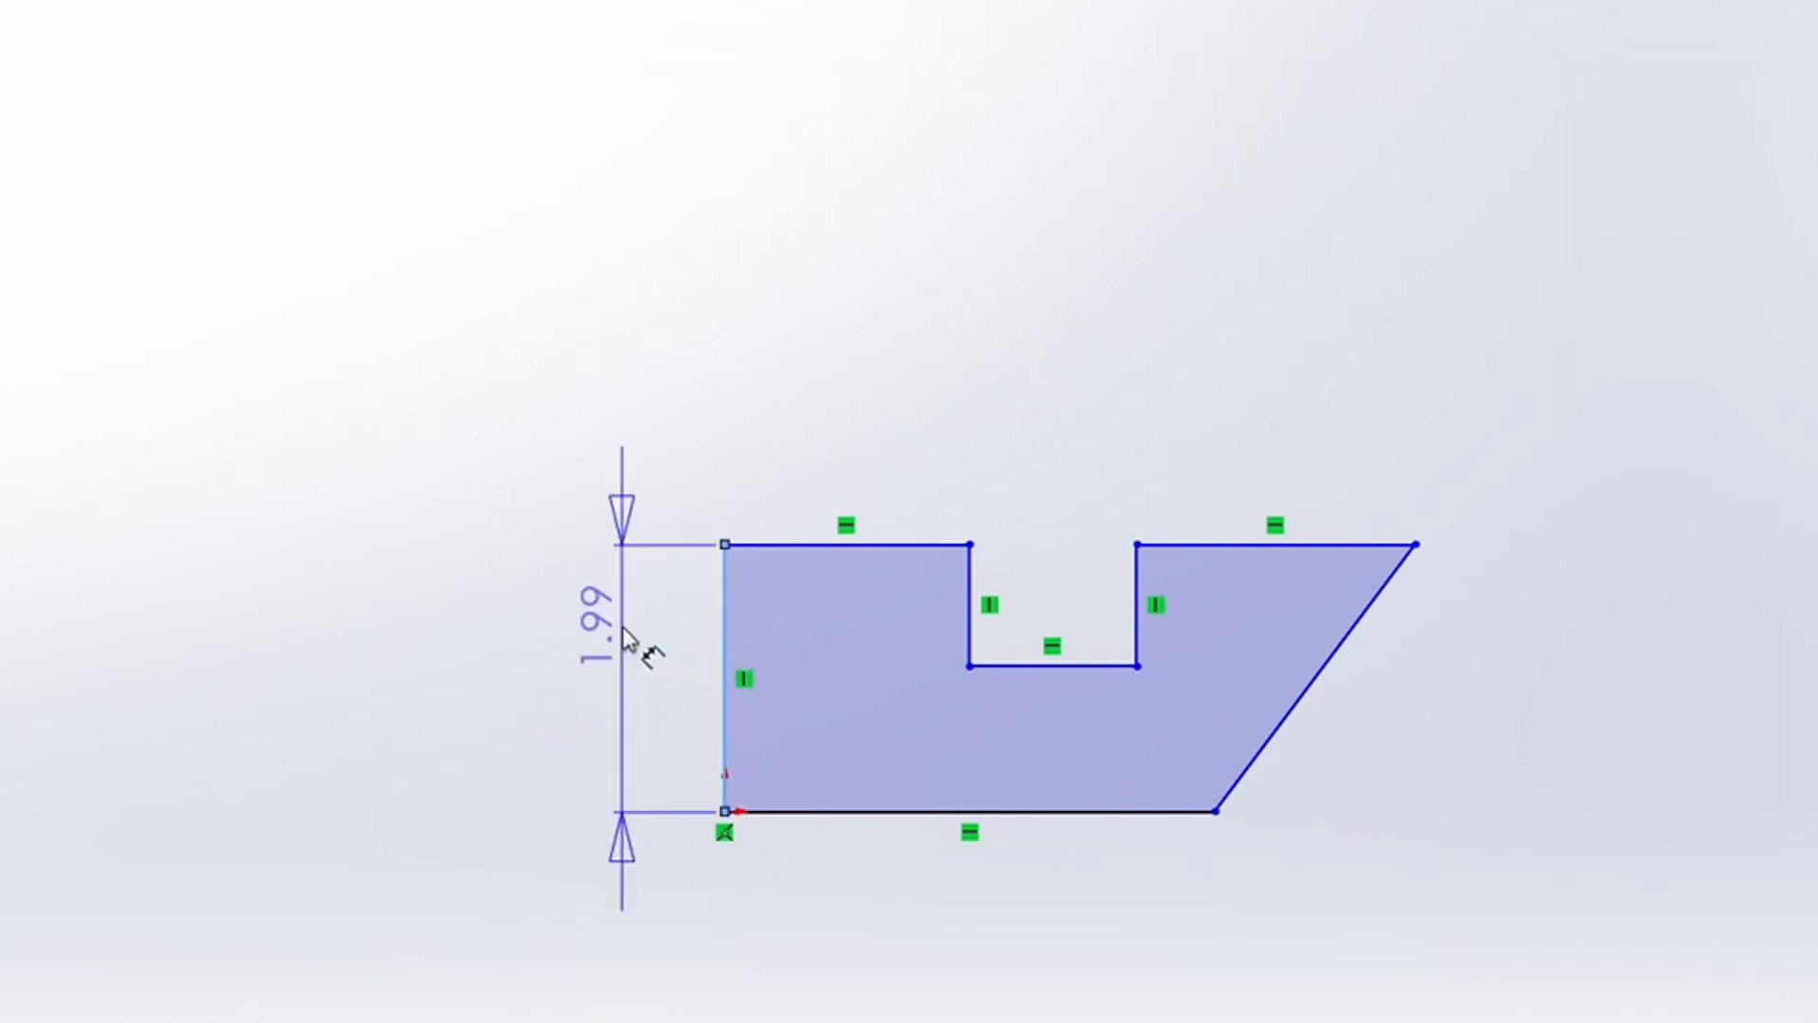
{"action": "left_click", "coordinate": [630, 653]}
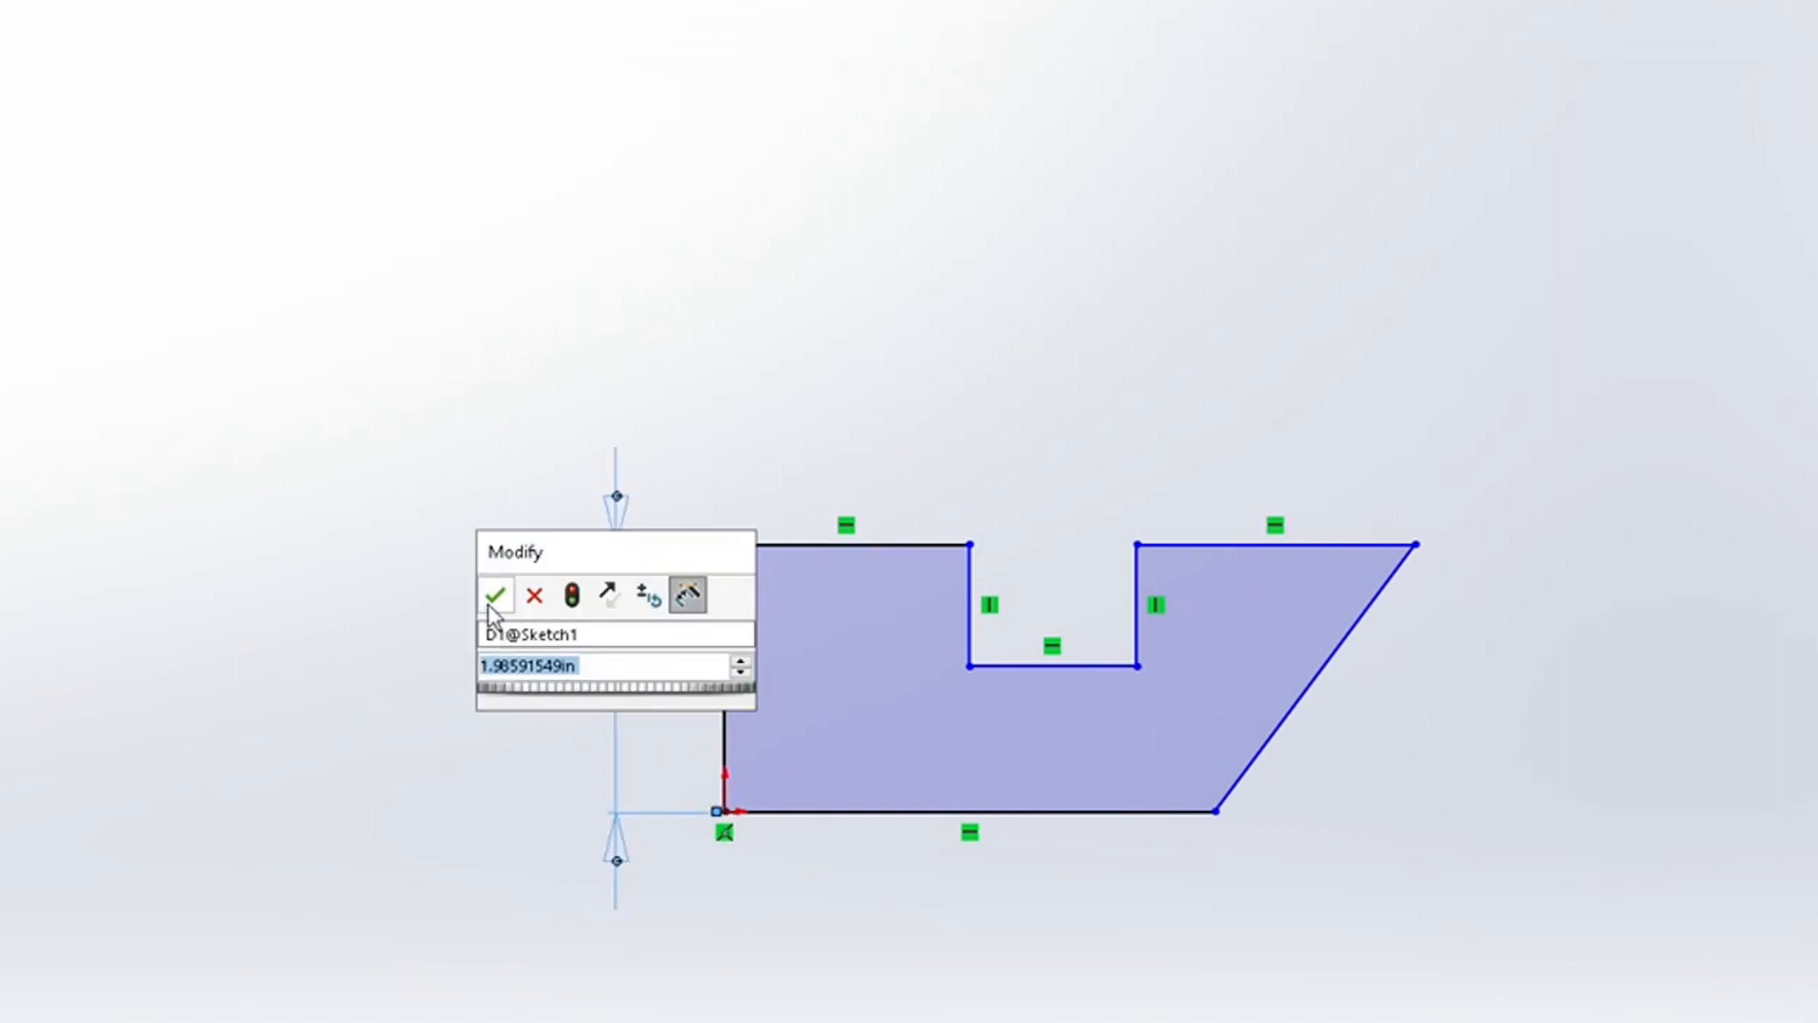
{"action": "left_click", "coordinate": [493, 597]}
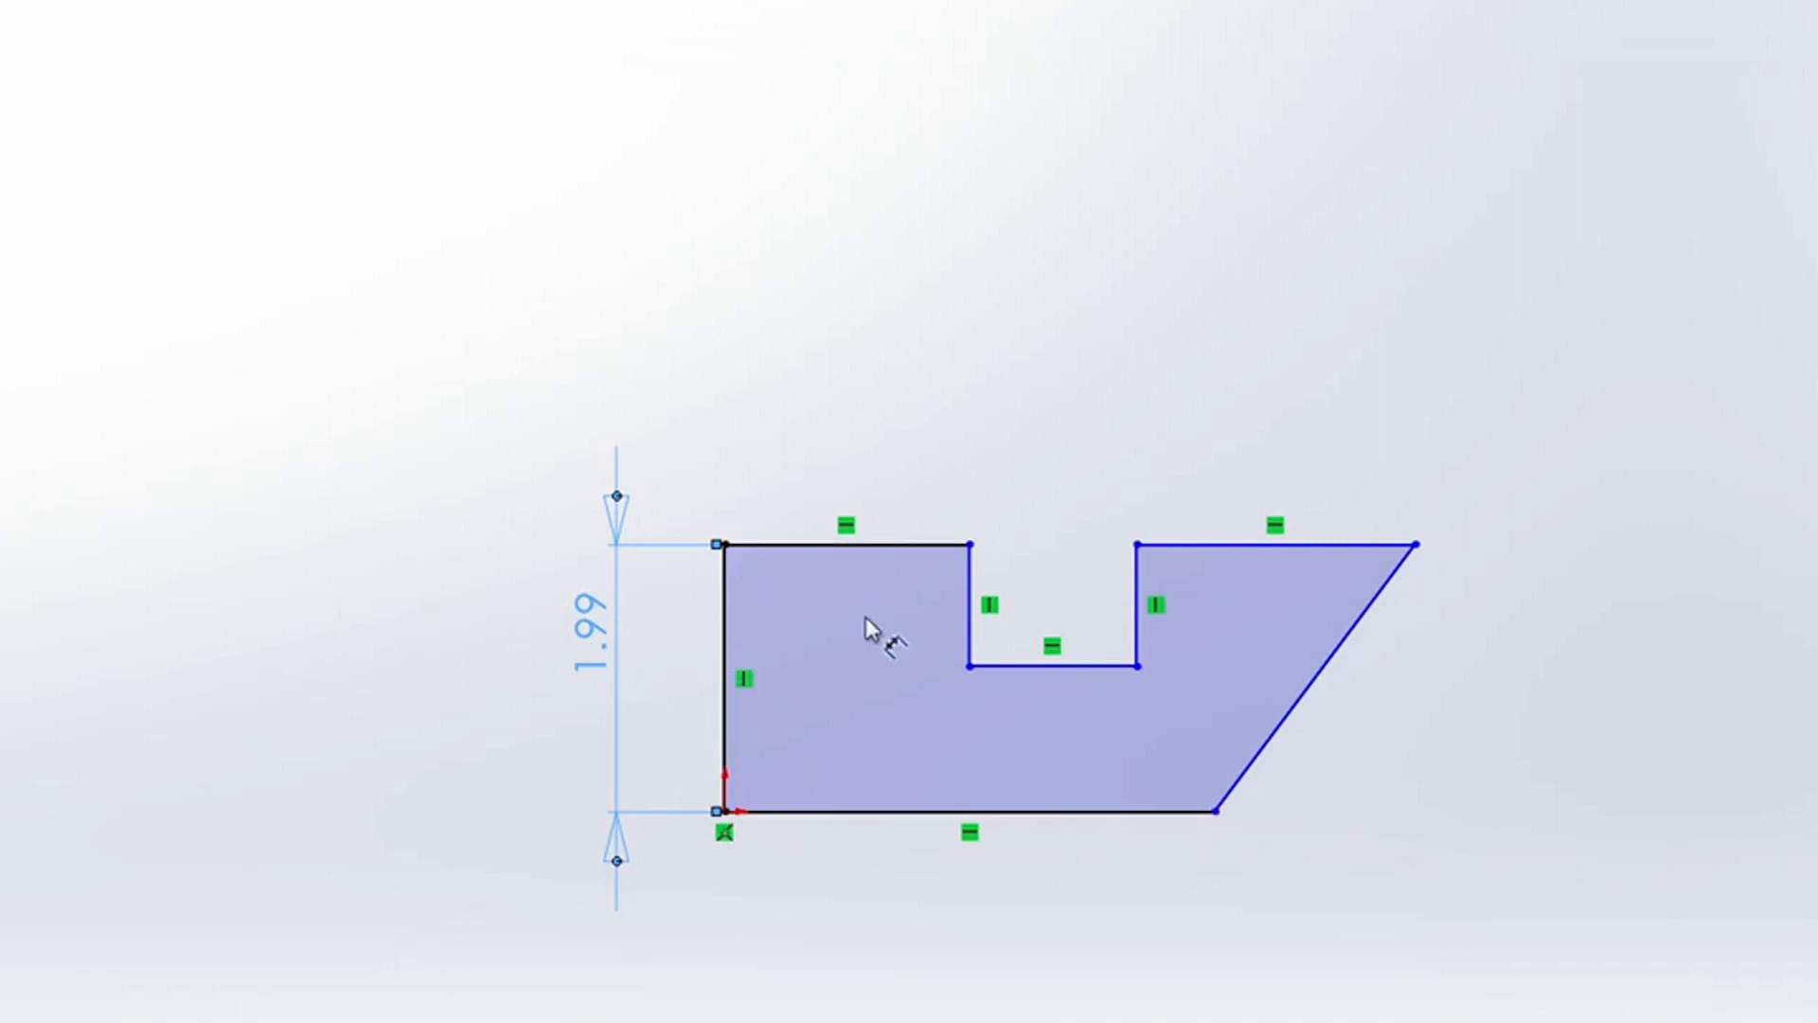
Step: Dimension the top-left edge's length and set it to 2 in
{"action": "left_click", "coordinate": [900, 548]}
{"action": "left_click", "coordinate": [855, 396]}
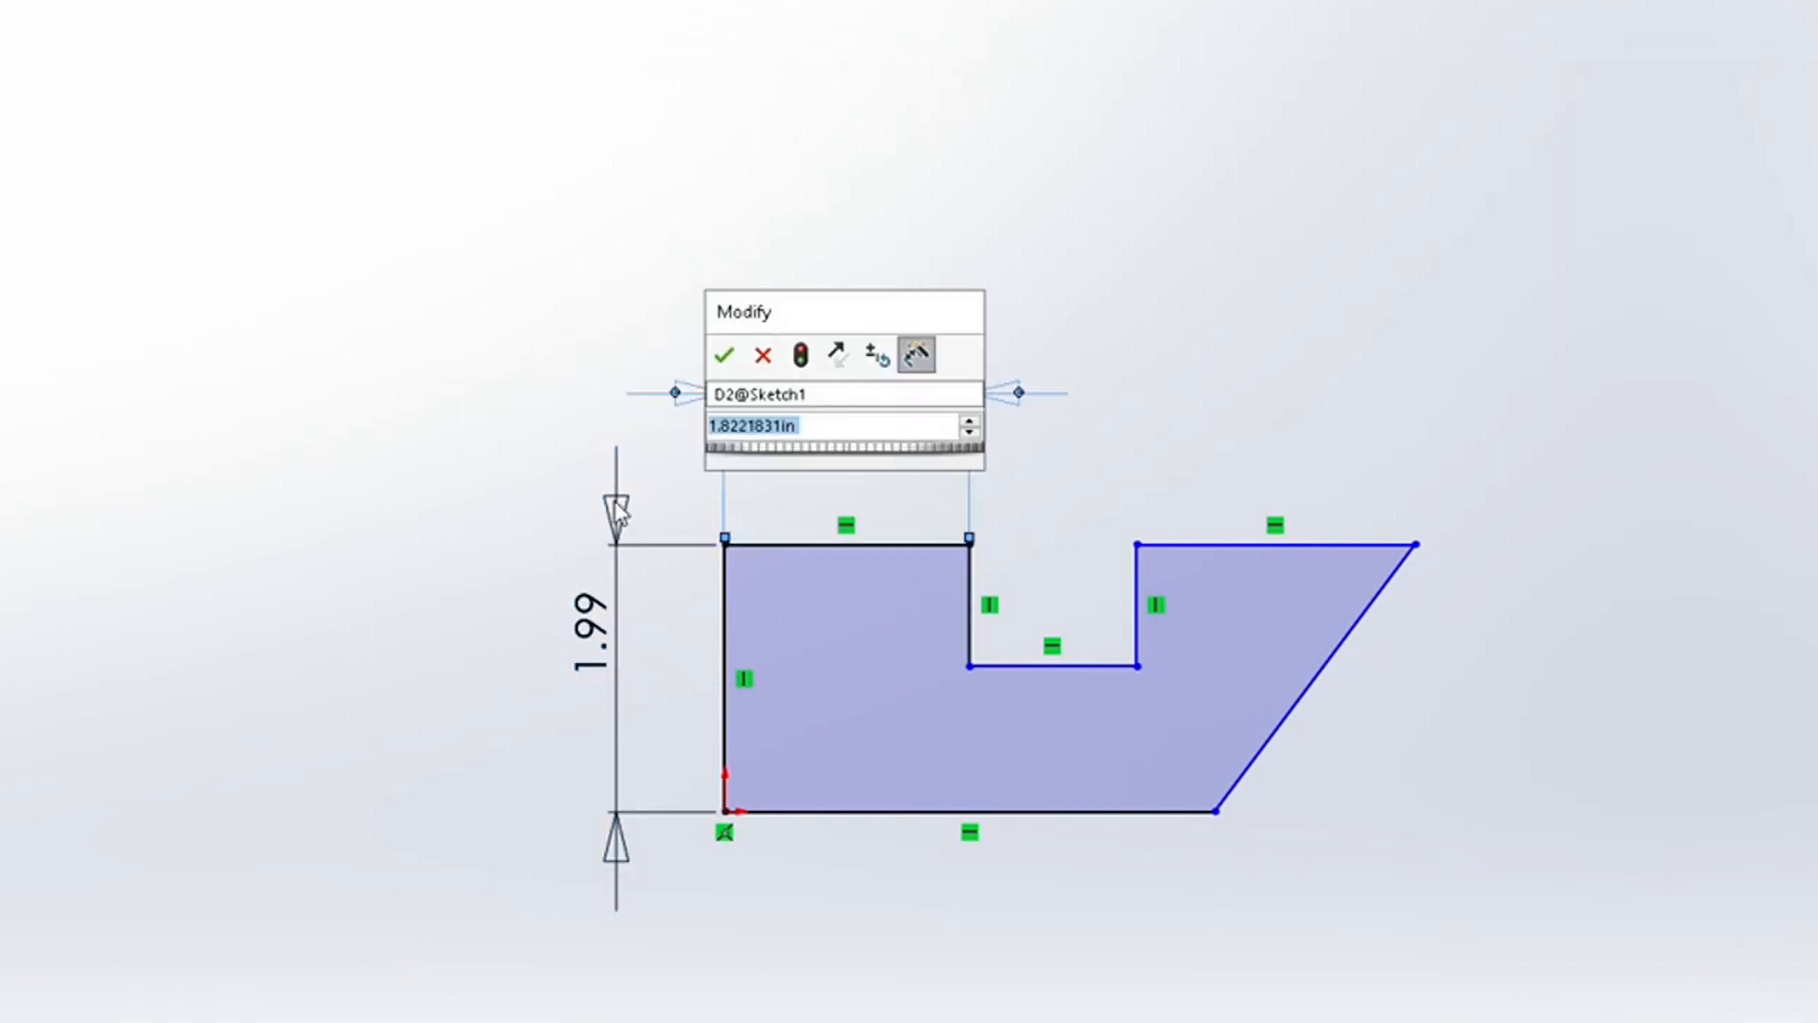
{"action": "left_click_drag", "start_coordinate": [838, 324], "coordinate": [1095, 174]}
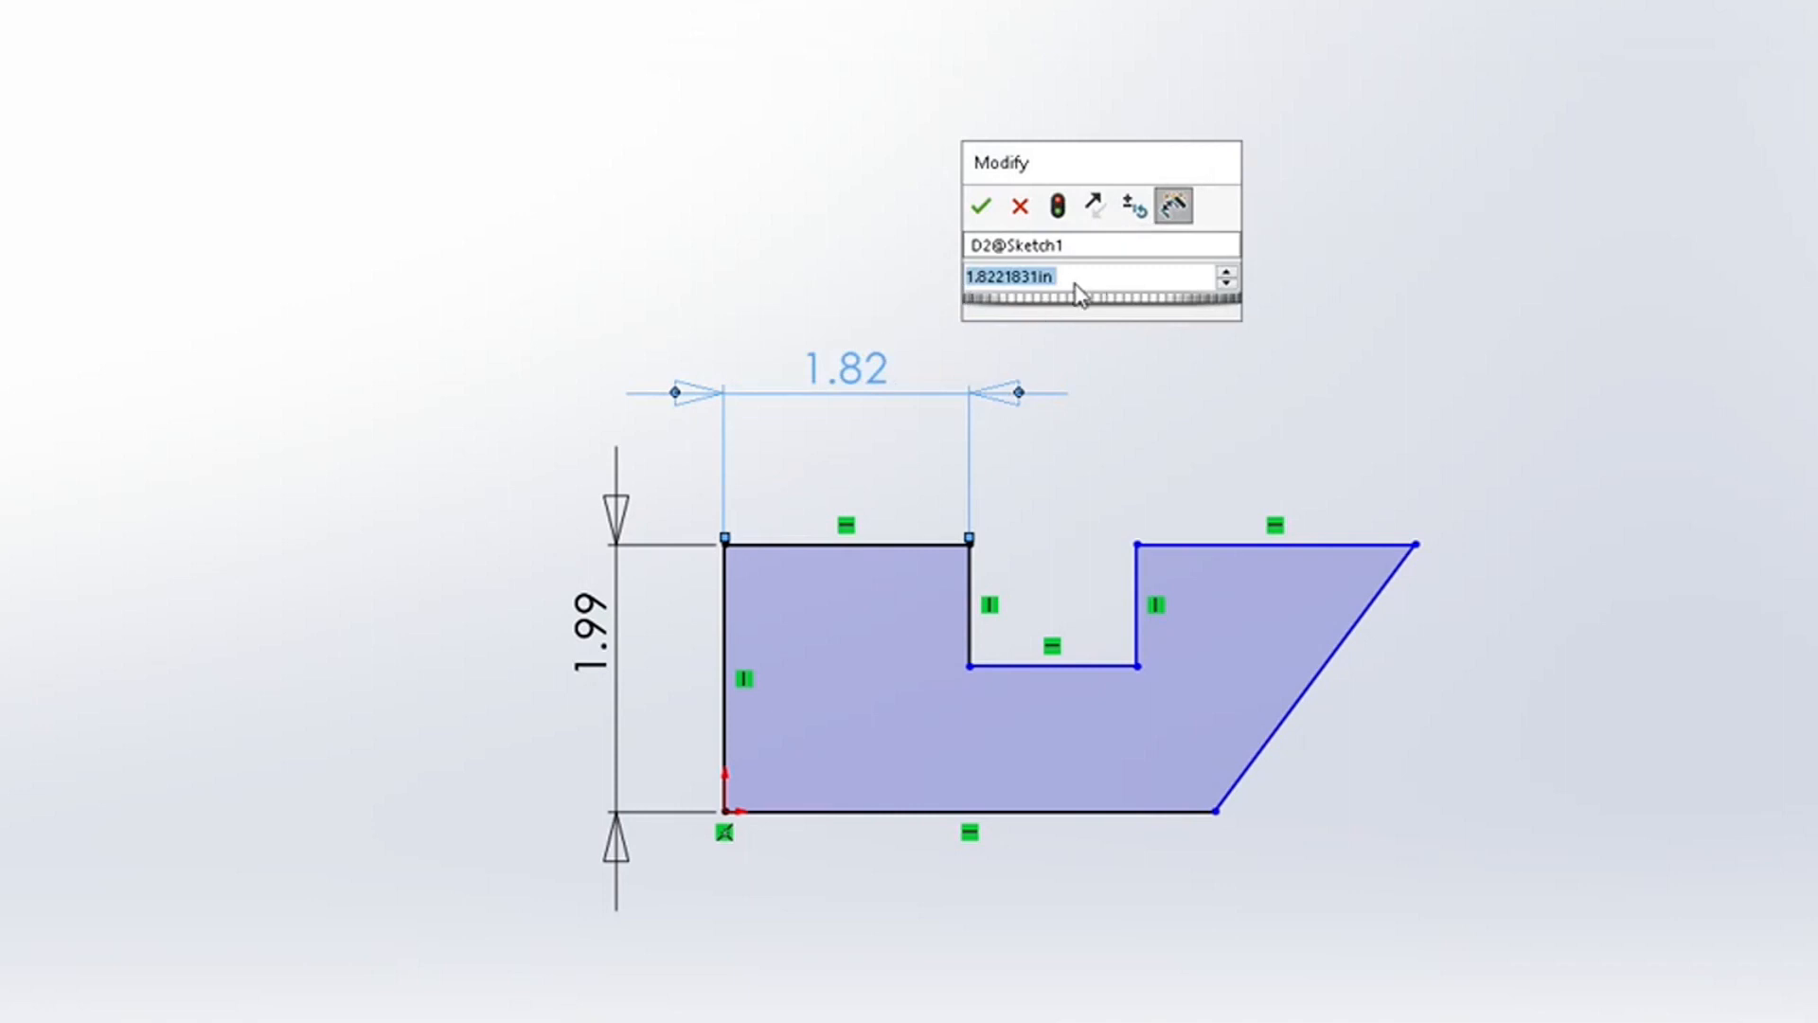
{"action": "type", "text": "2"}
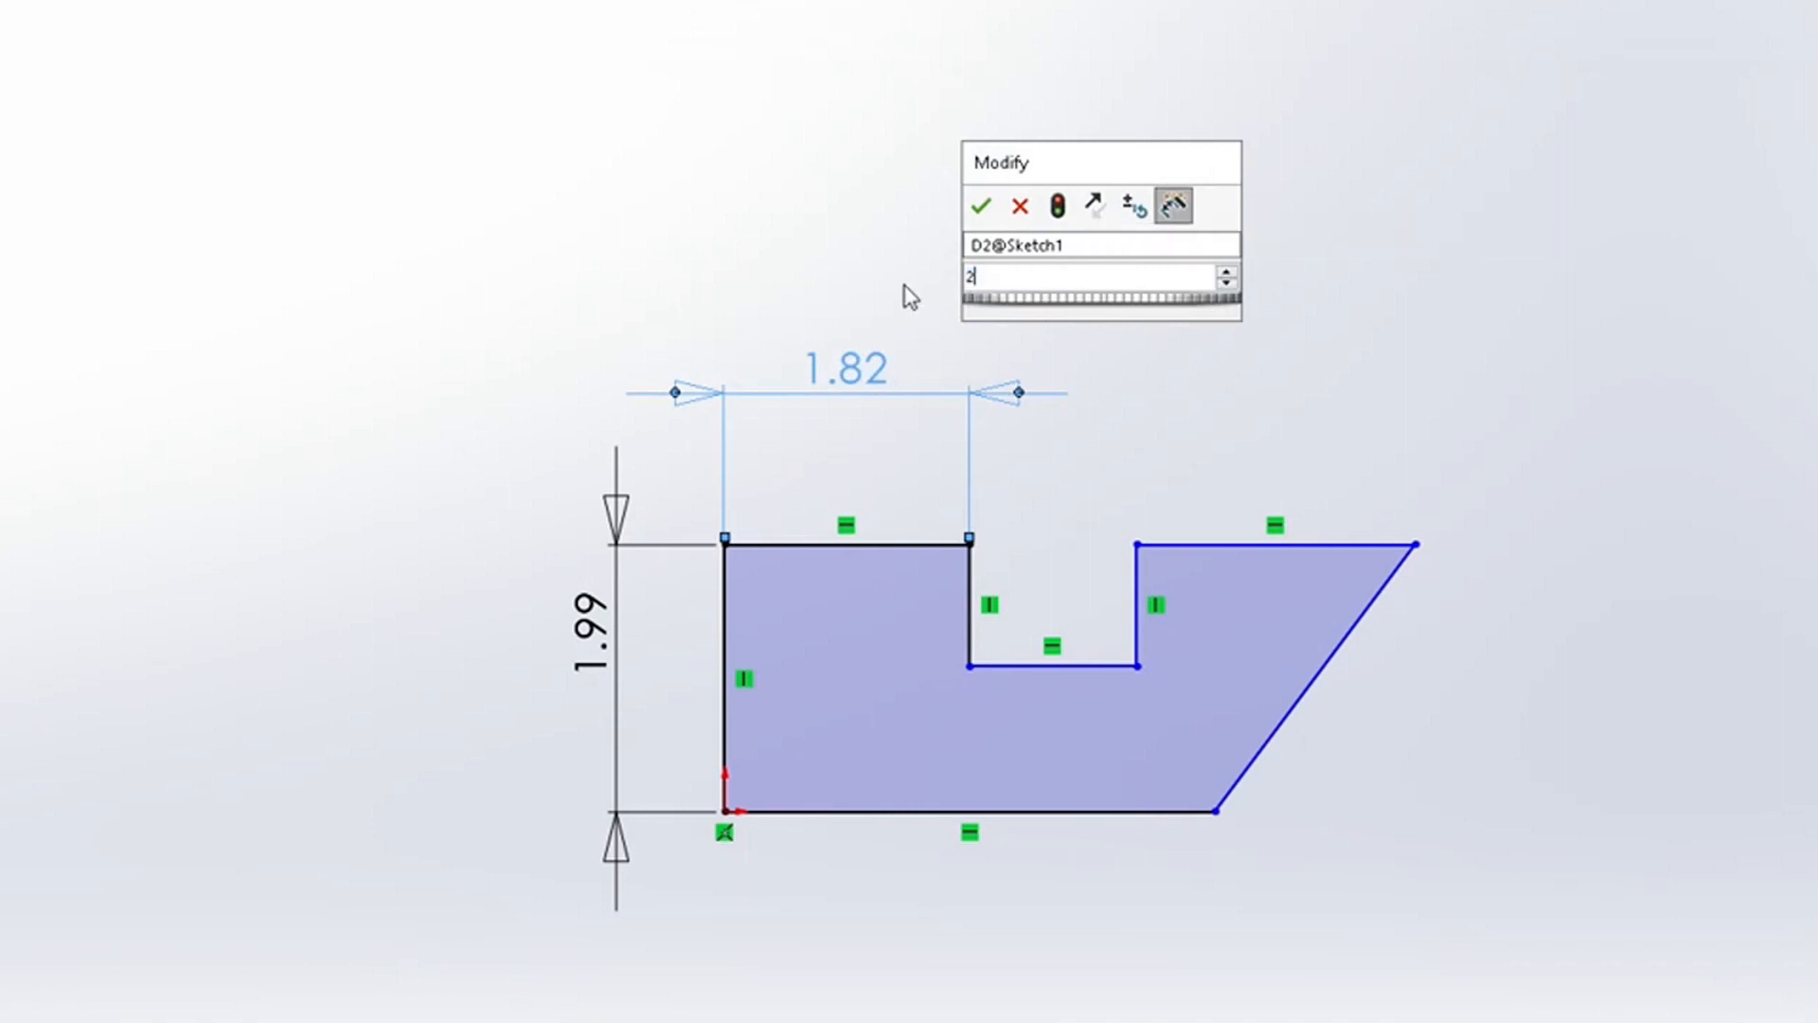
{"action": "key", "text": "Return"}
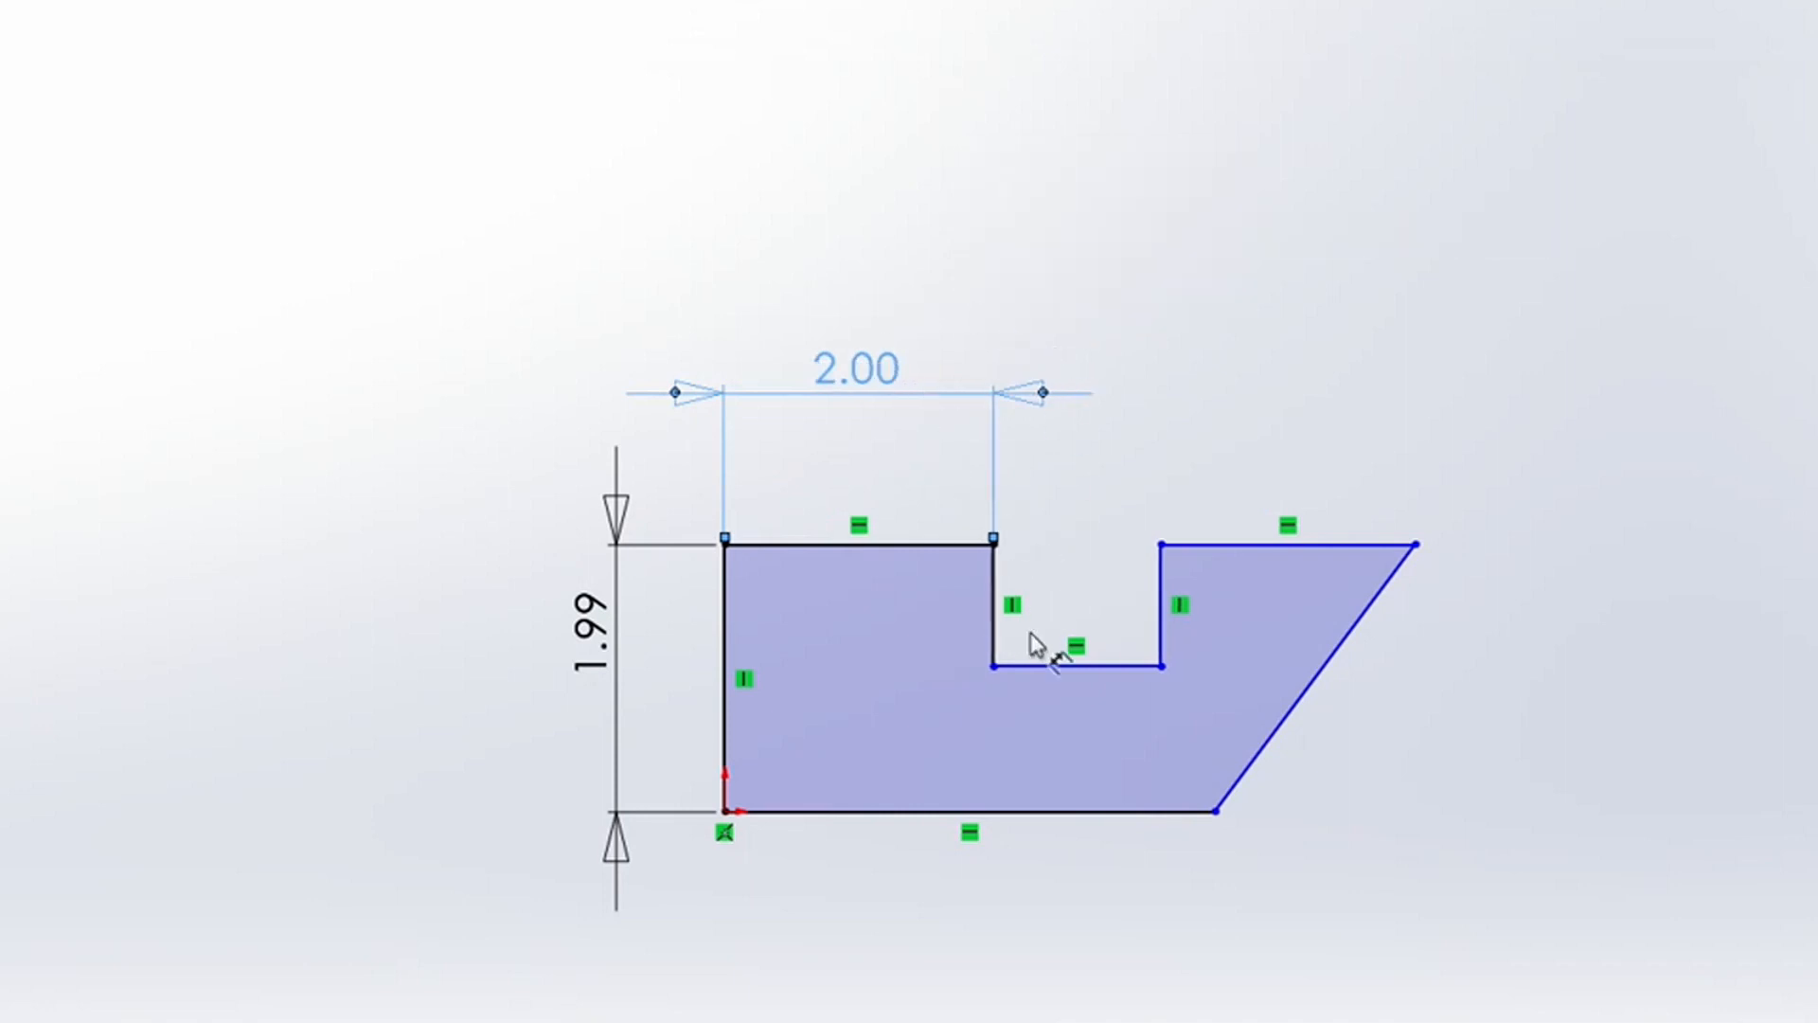
Step: Dimension the top-right edge beside the notch and set its length to 1.5 in
{"action": "left_click", "coordinate": [1121, 669]}
{"action": "left_click", "coordinate": [1161, 545]}
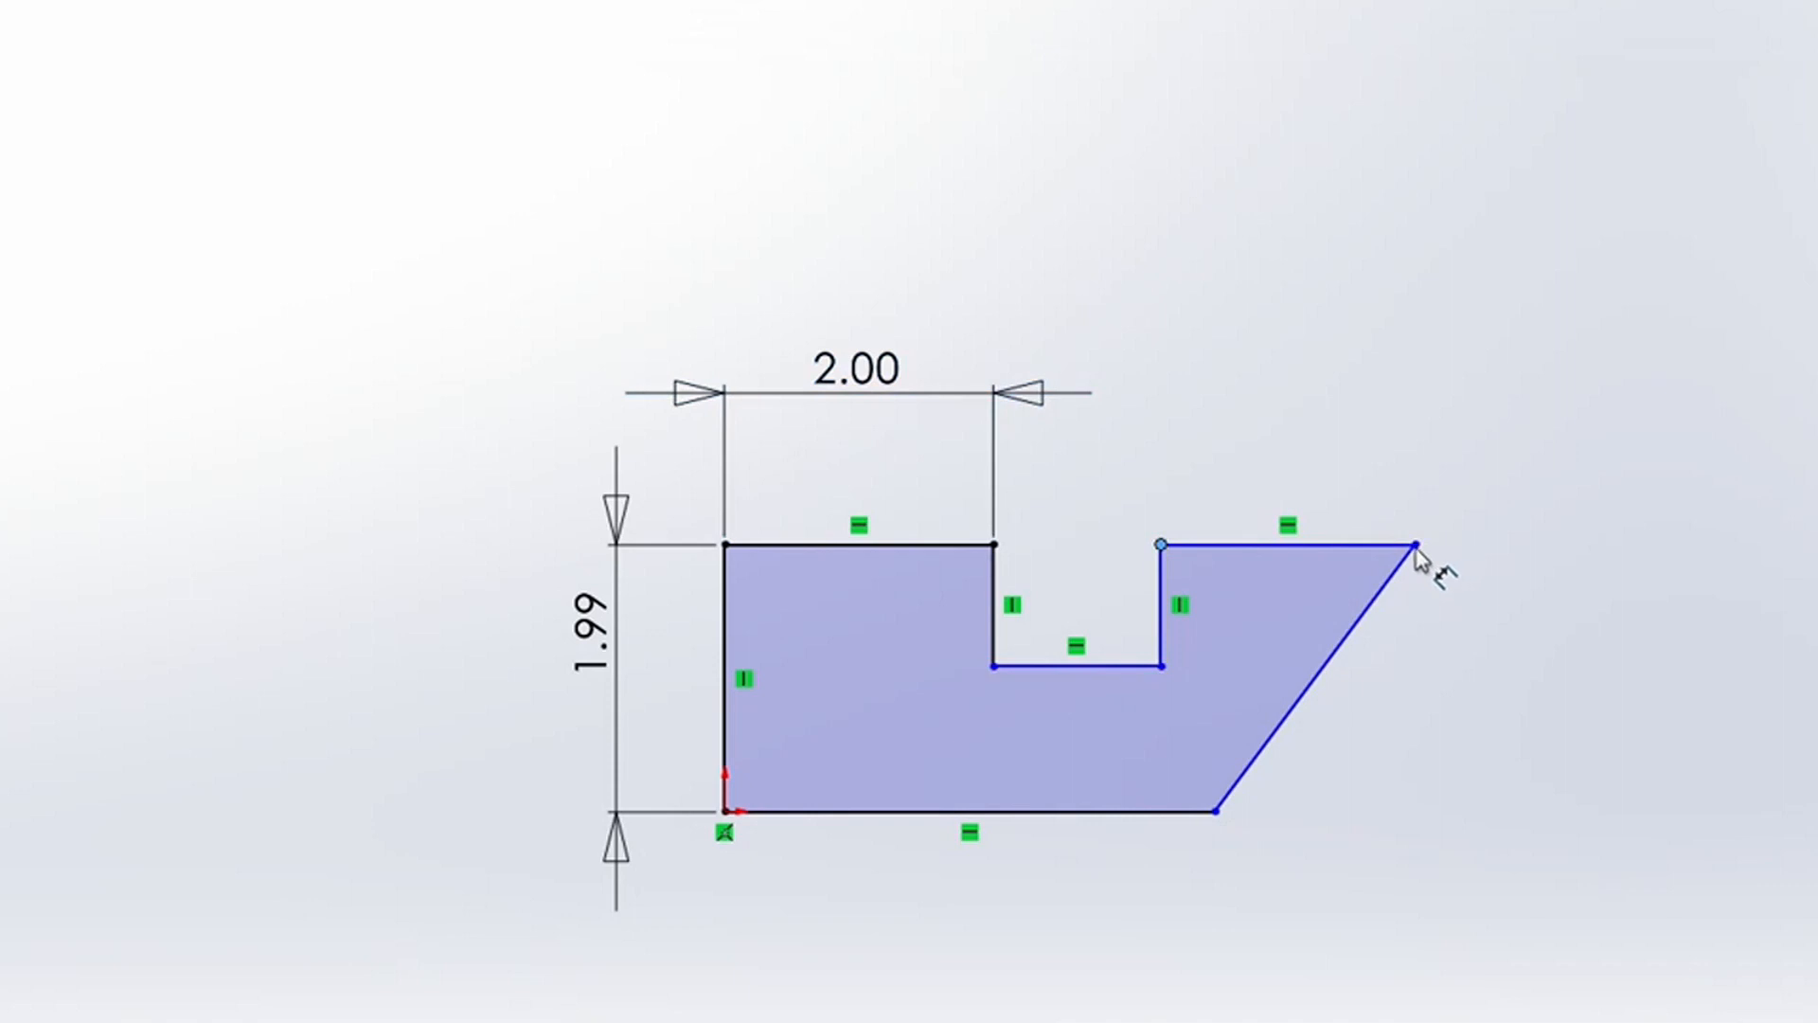
{"action": "left_click", "coordinate": [1417, 545]}
{"action": "left_click", "coordinate": [1250, 416]}
{"action": "left_click", "coordinate": [1196, 383]}
Step: Dimension the aligned distance between the notch's lower-right corner and the profile's top-right corner
{"action": "left_click", "coordinate": [1213, 669]}
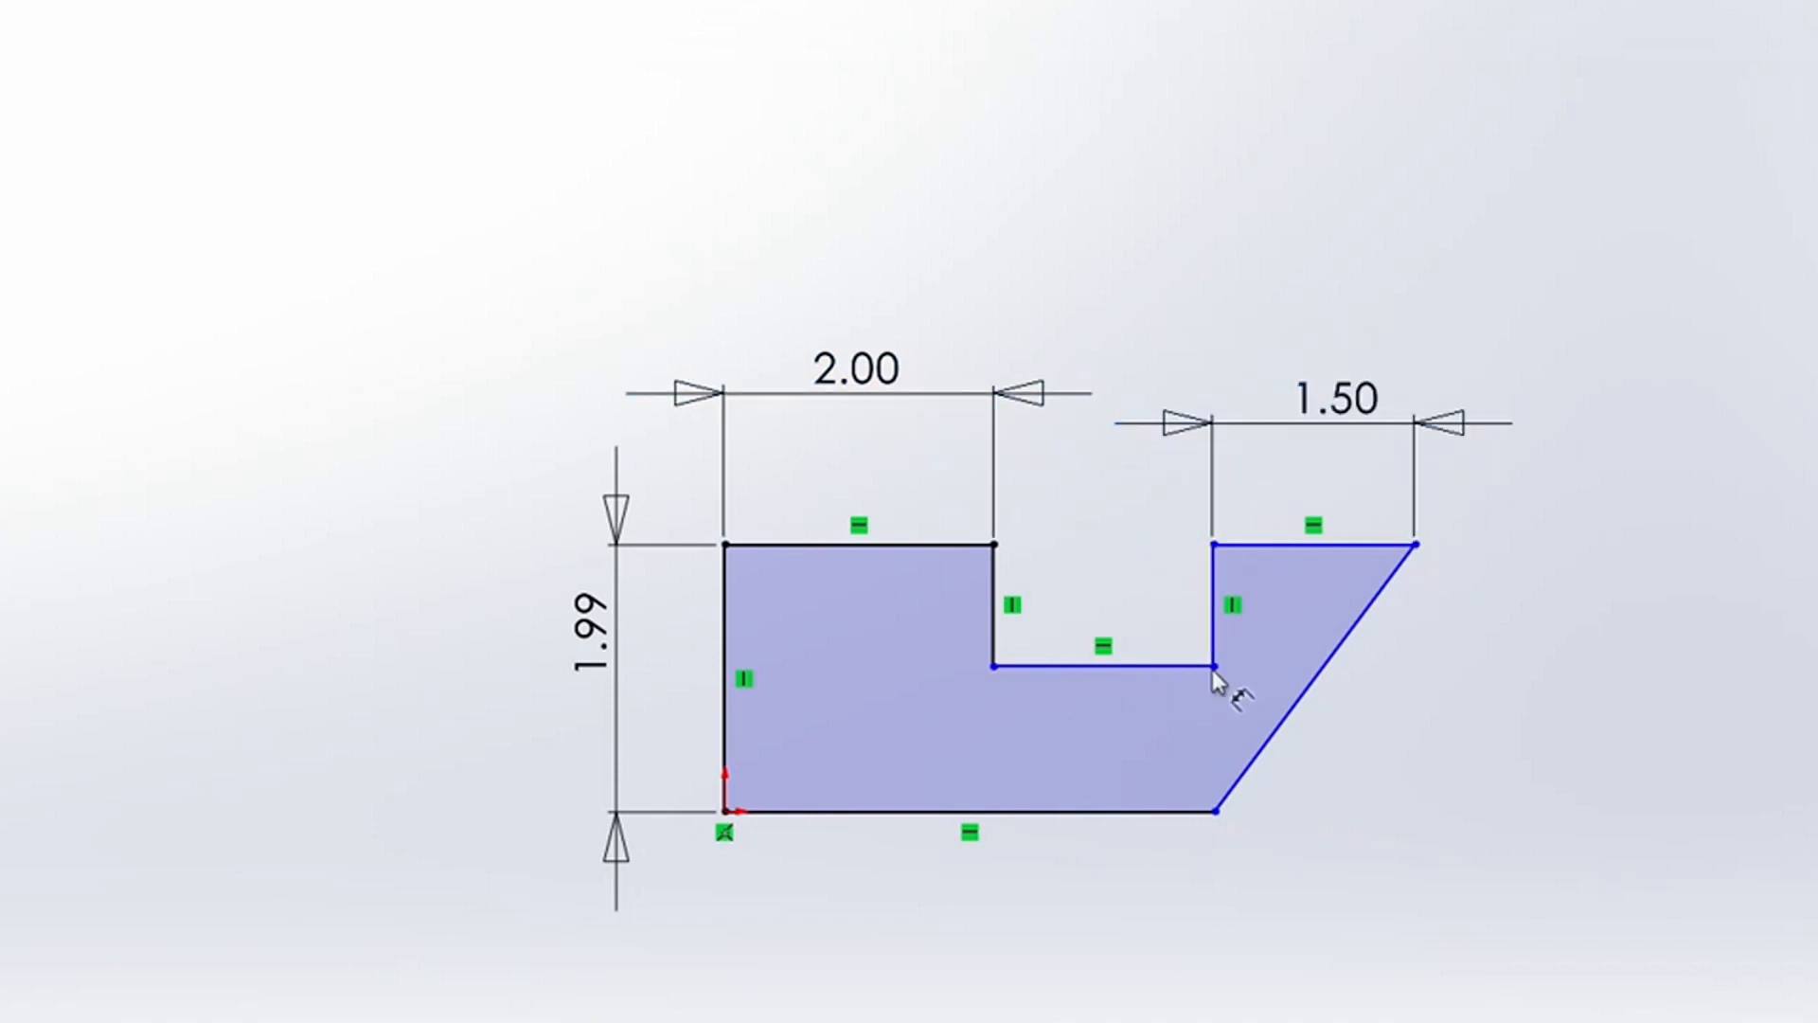
{"action": "left_click", "coordinate": [1213, 667]}
{"action": "left_click", "coordinate": [1415, 545]}
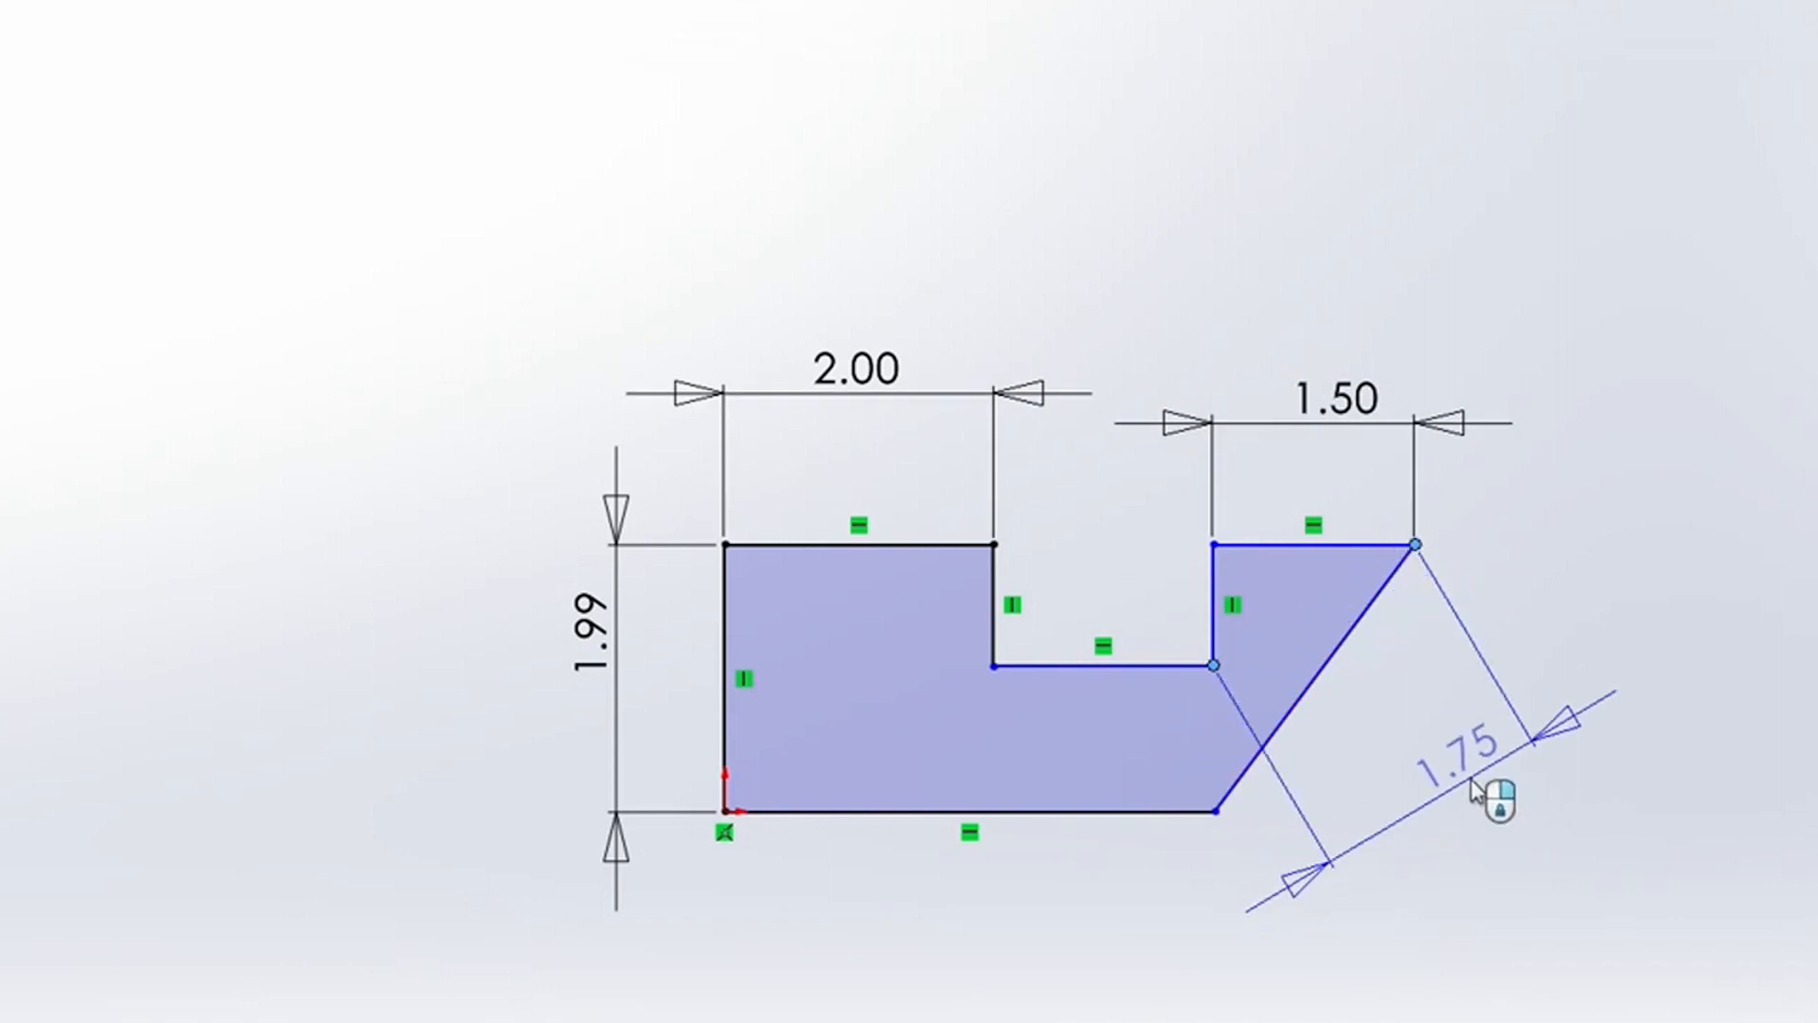
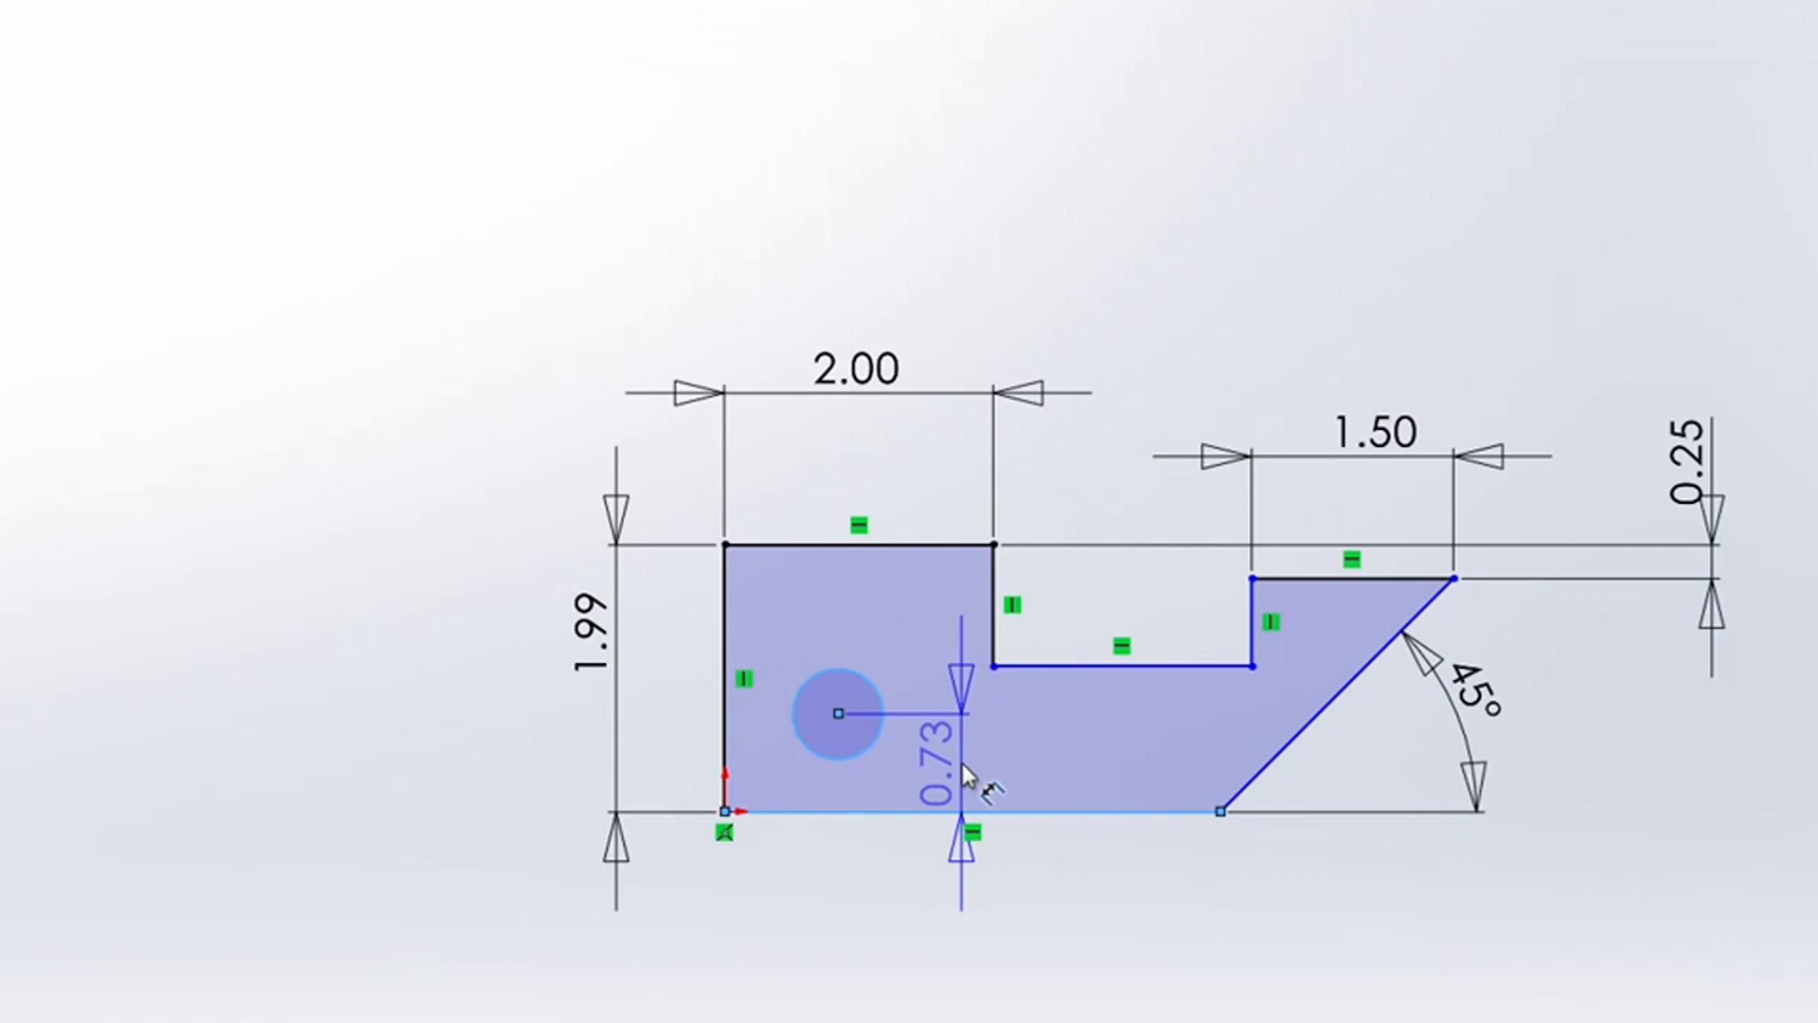
Step: Place the circle centre's height dimension, then set the centre's distance from the profile's left edge to 0.75 in
{"action": "left_click", "coordinate": [962, 763]}
{"action": "left_click", "coordinate": [740, 724]}
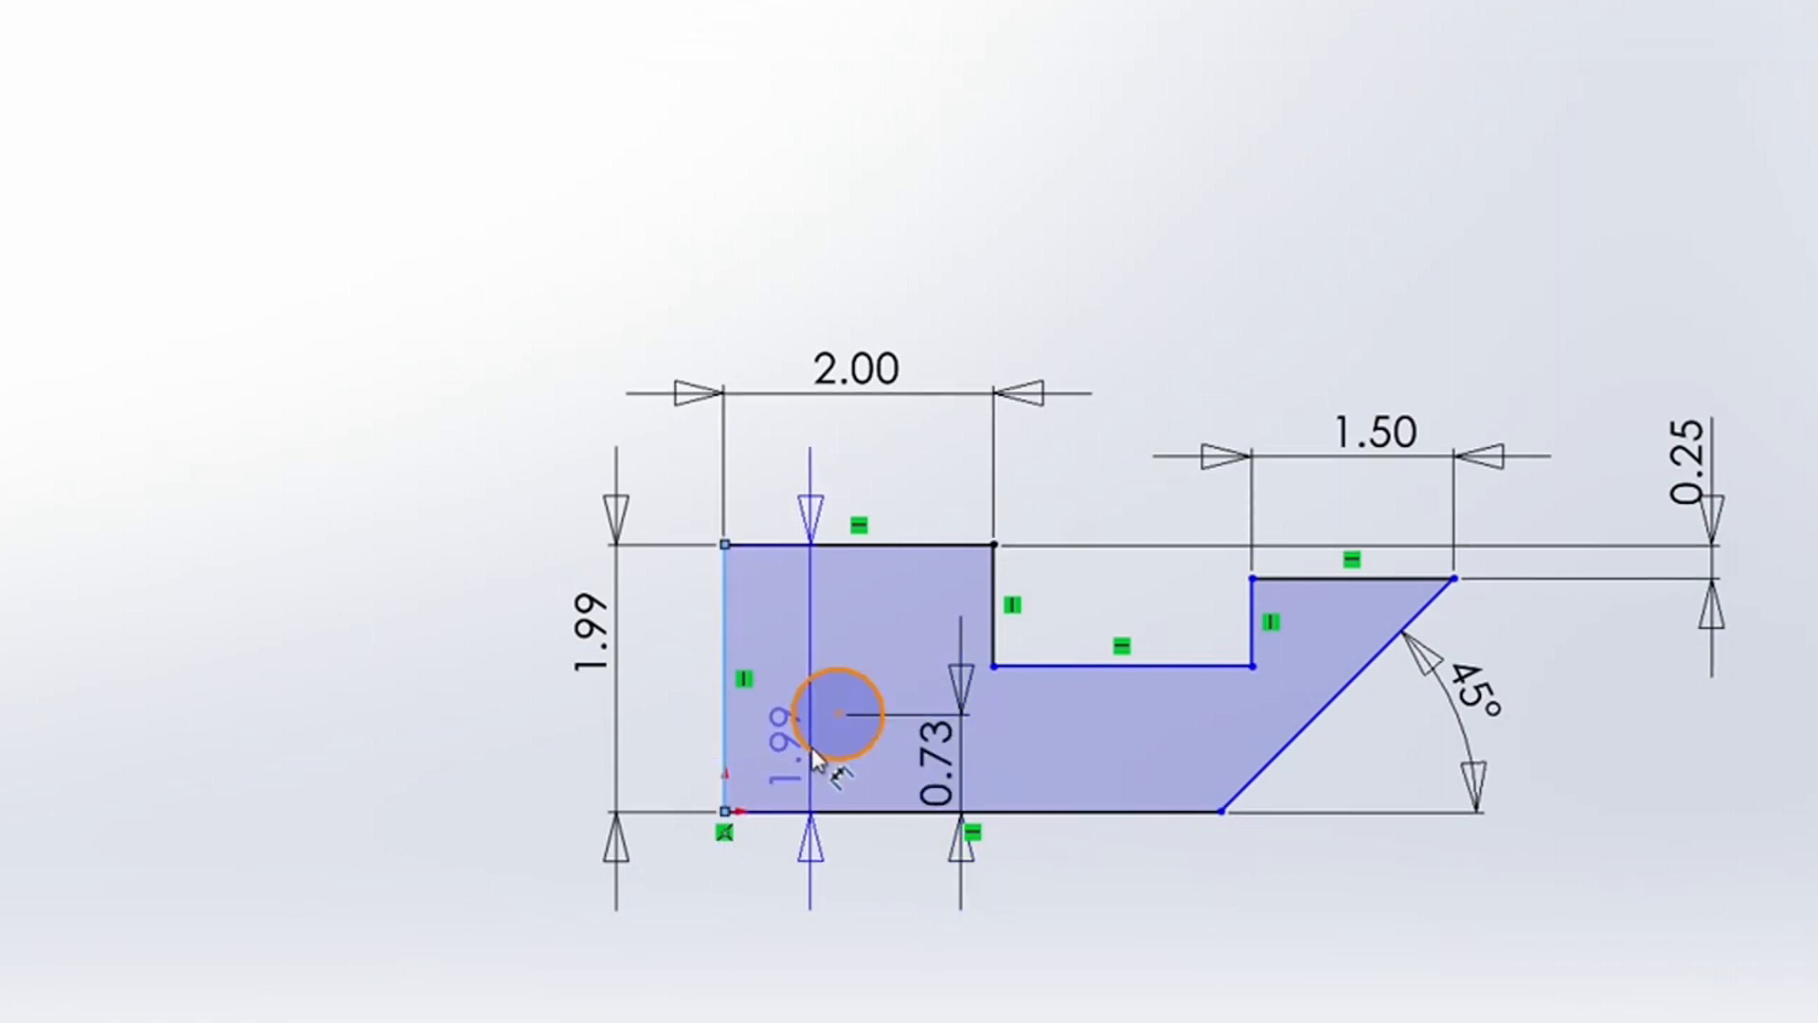
{"action": "left_click", "coordinate": [810, 747]}
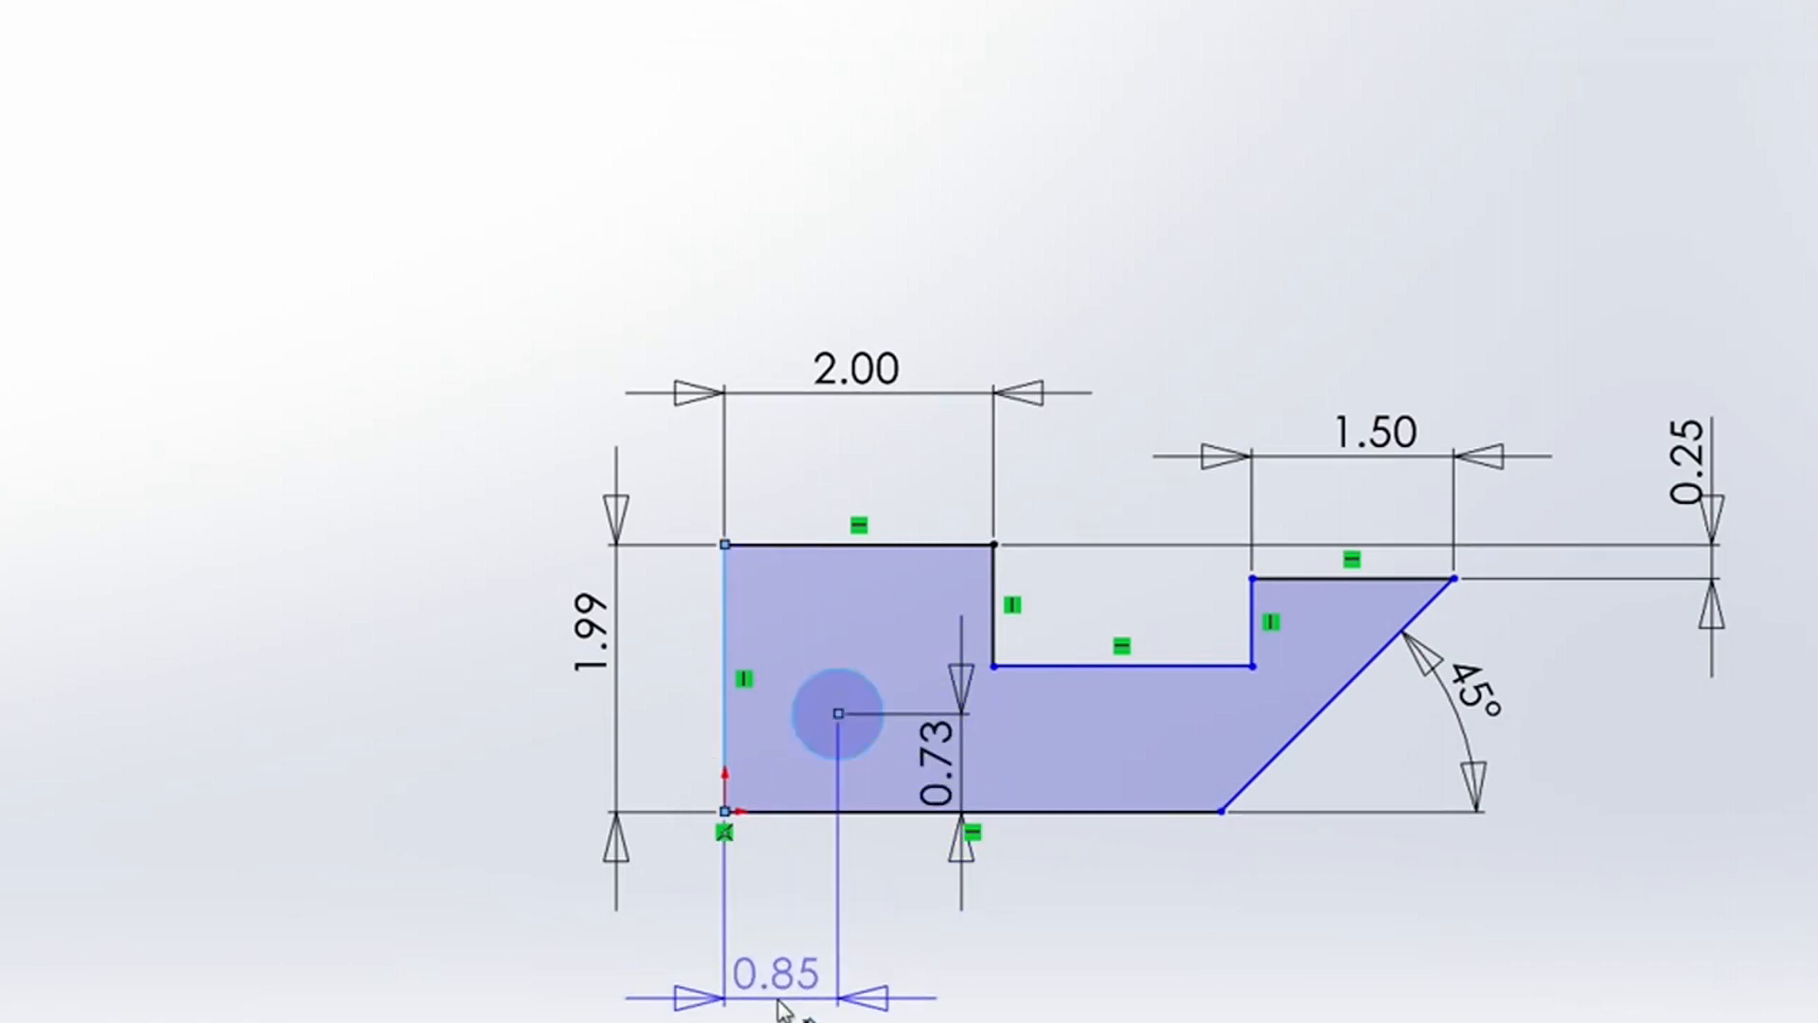
{"action": "left_click", "coordinate": [779, 1007]}
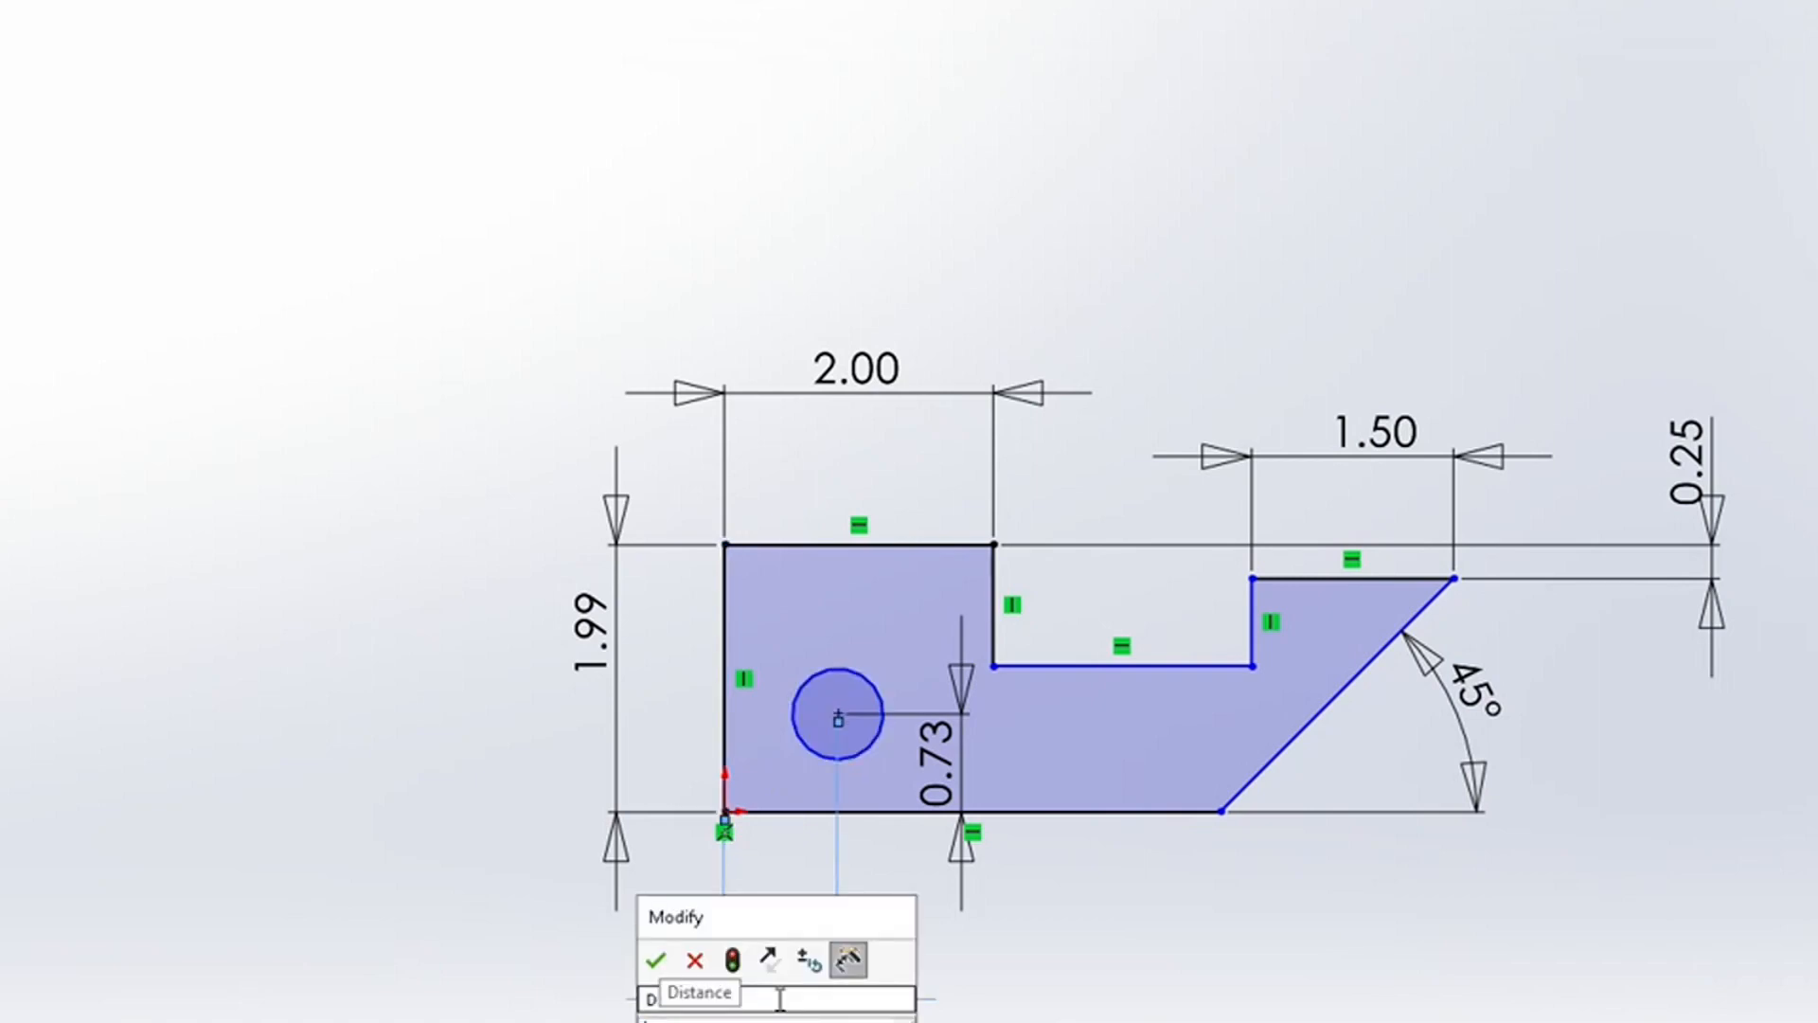
{"action": "type", "text": "0.75"}
{"action": "key", "text": "Return"}
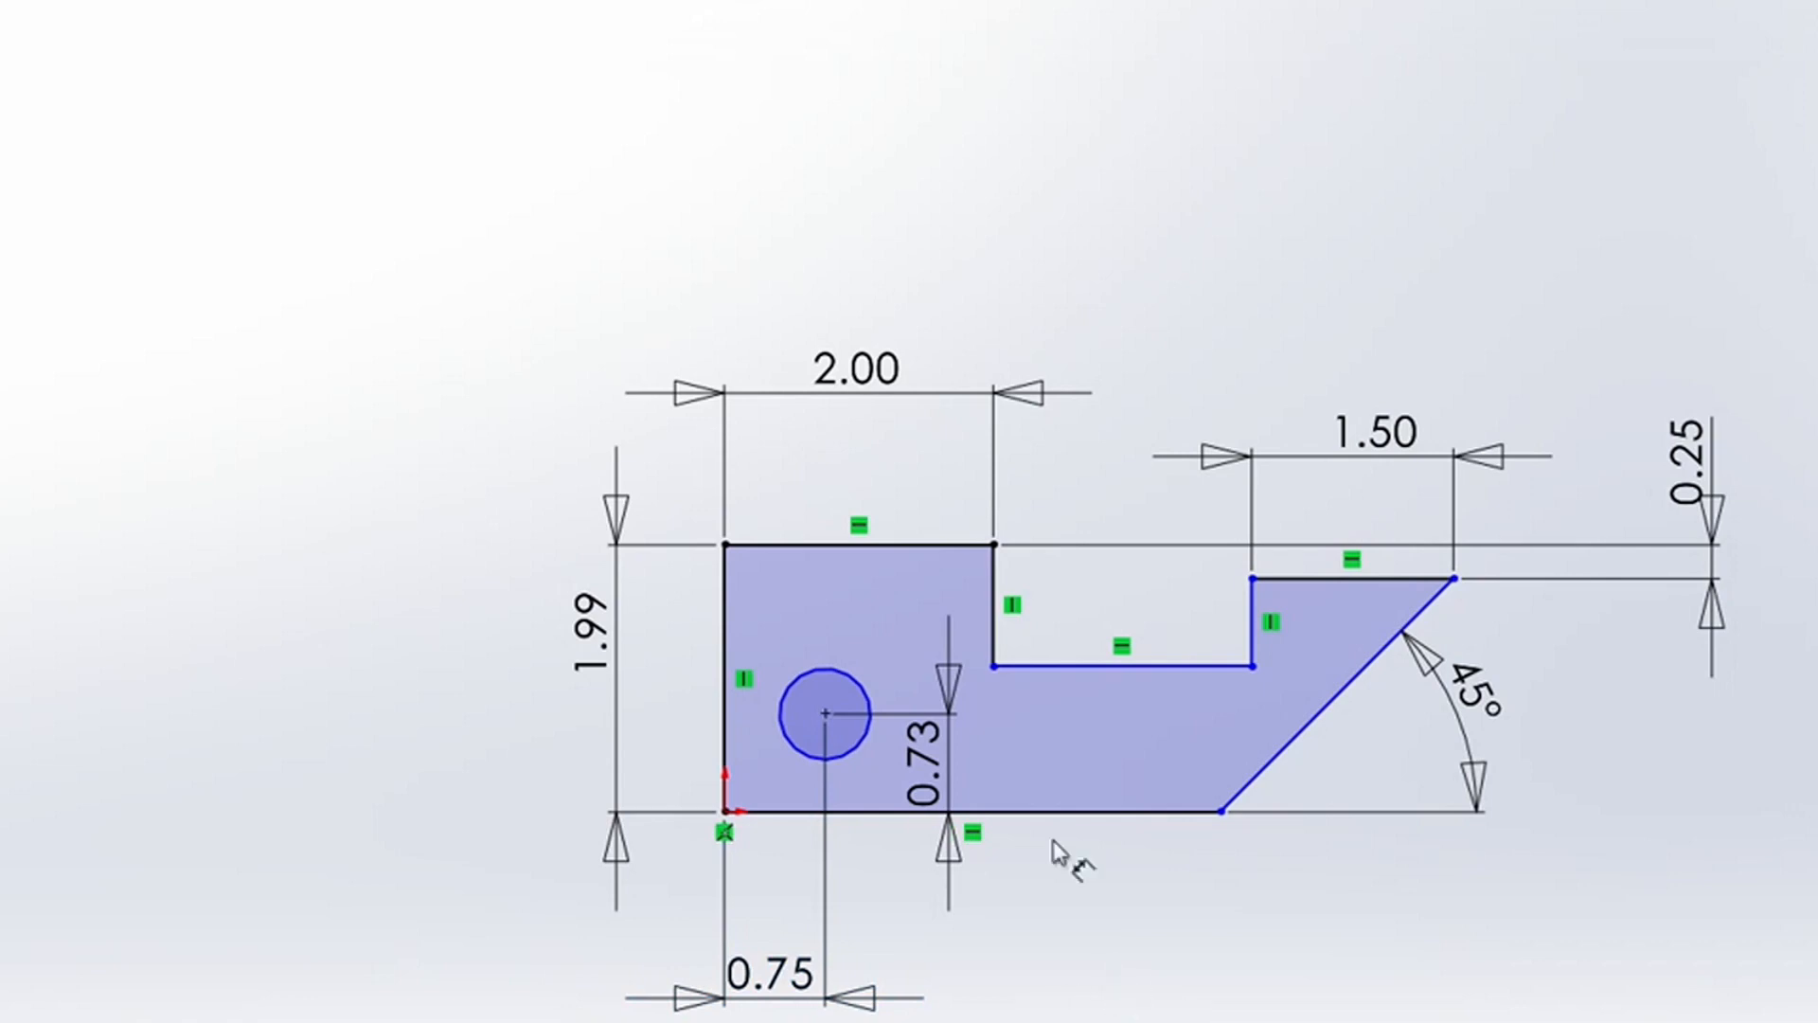
Step: Add a diameter dimension to the circle, keeping its drawn size of about 0.68 in
{"action": "left_click", "coordinate": [855, 682]}
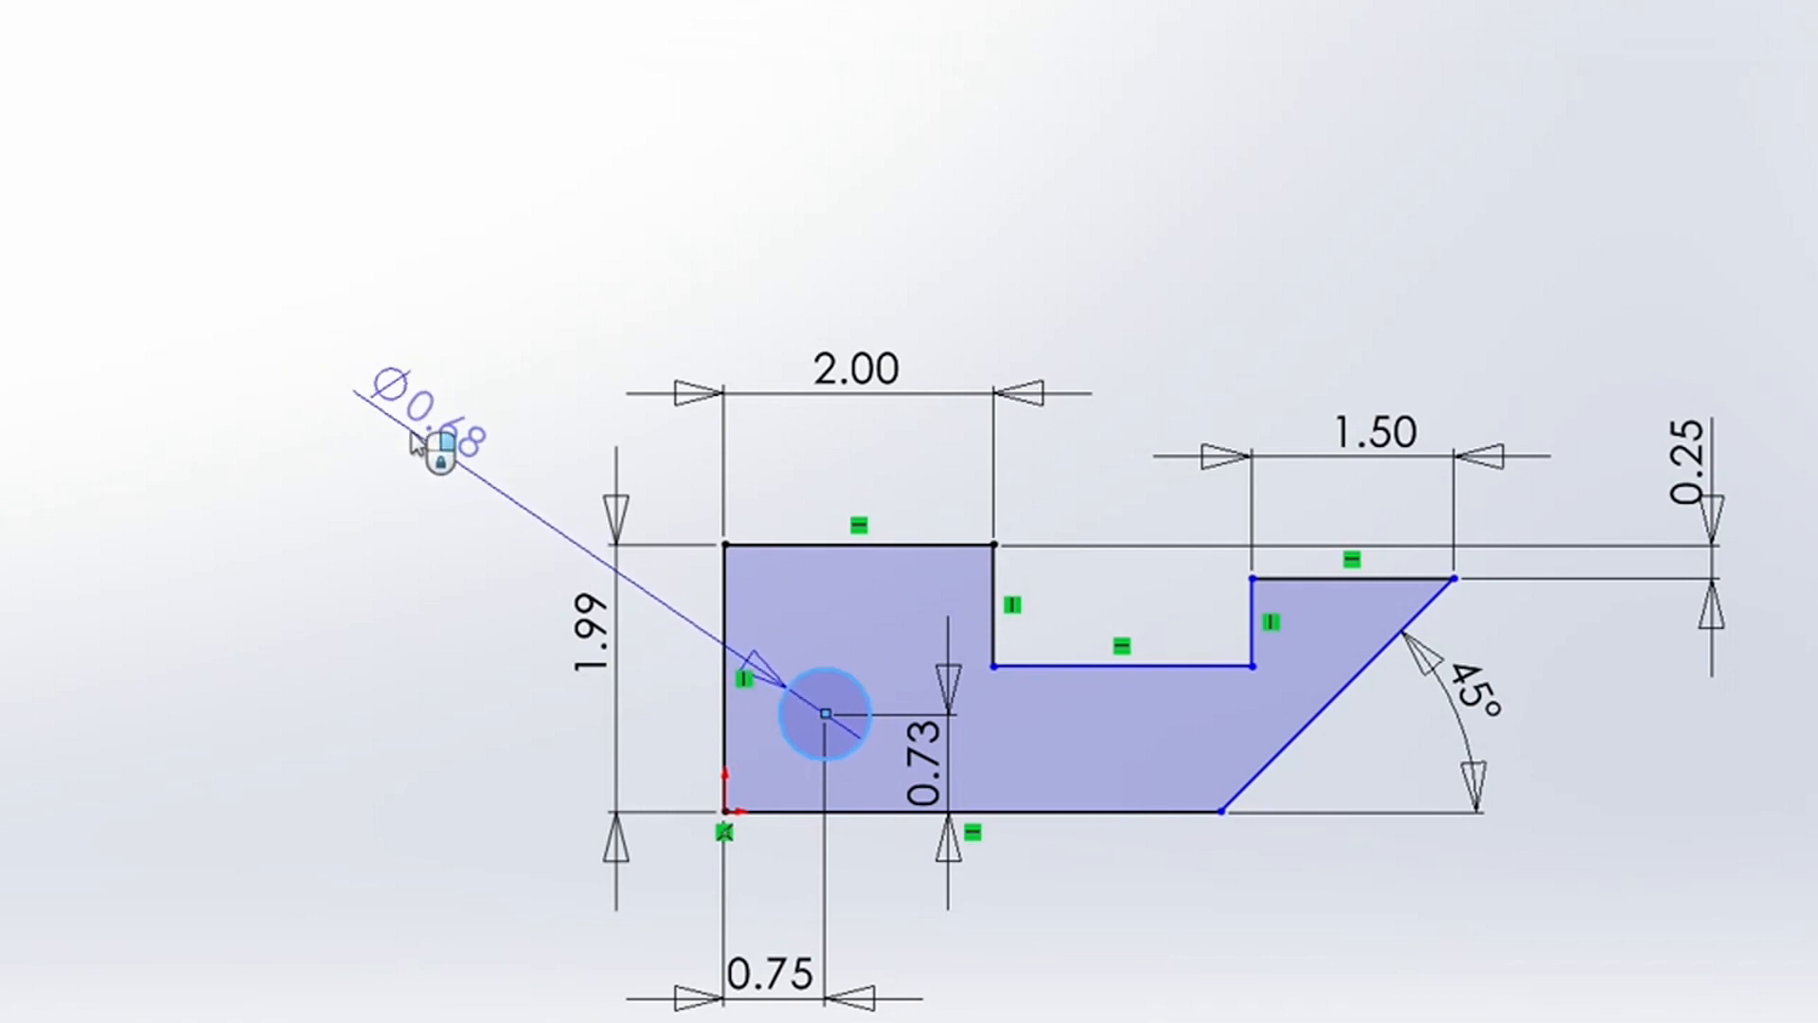
{"action": "left_click", "coordinate": [417, 441]}
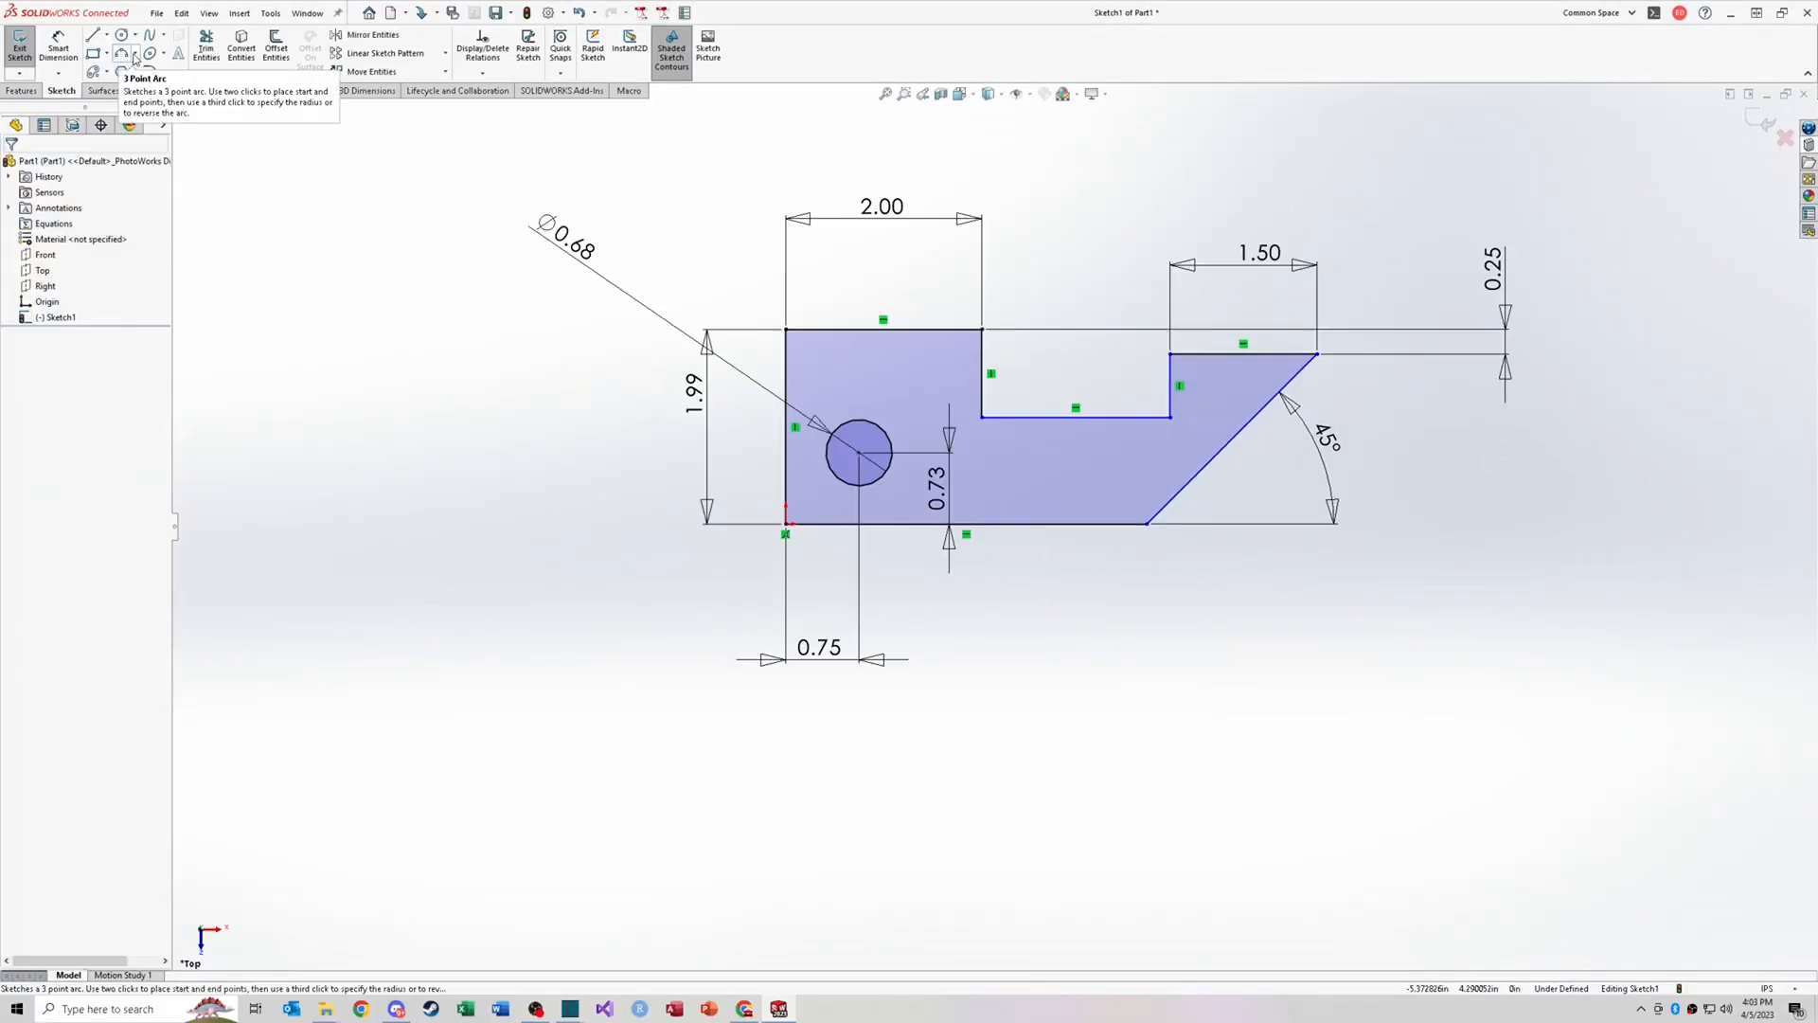
Step: Draw a 3 Point Arc between the notch's two lower corners, bulging downward below the notch's bottom line
{"action": "left_click", "coordinate": [135, 55]}
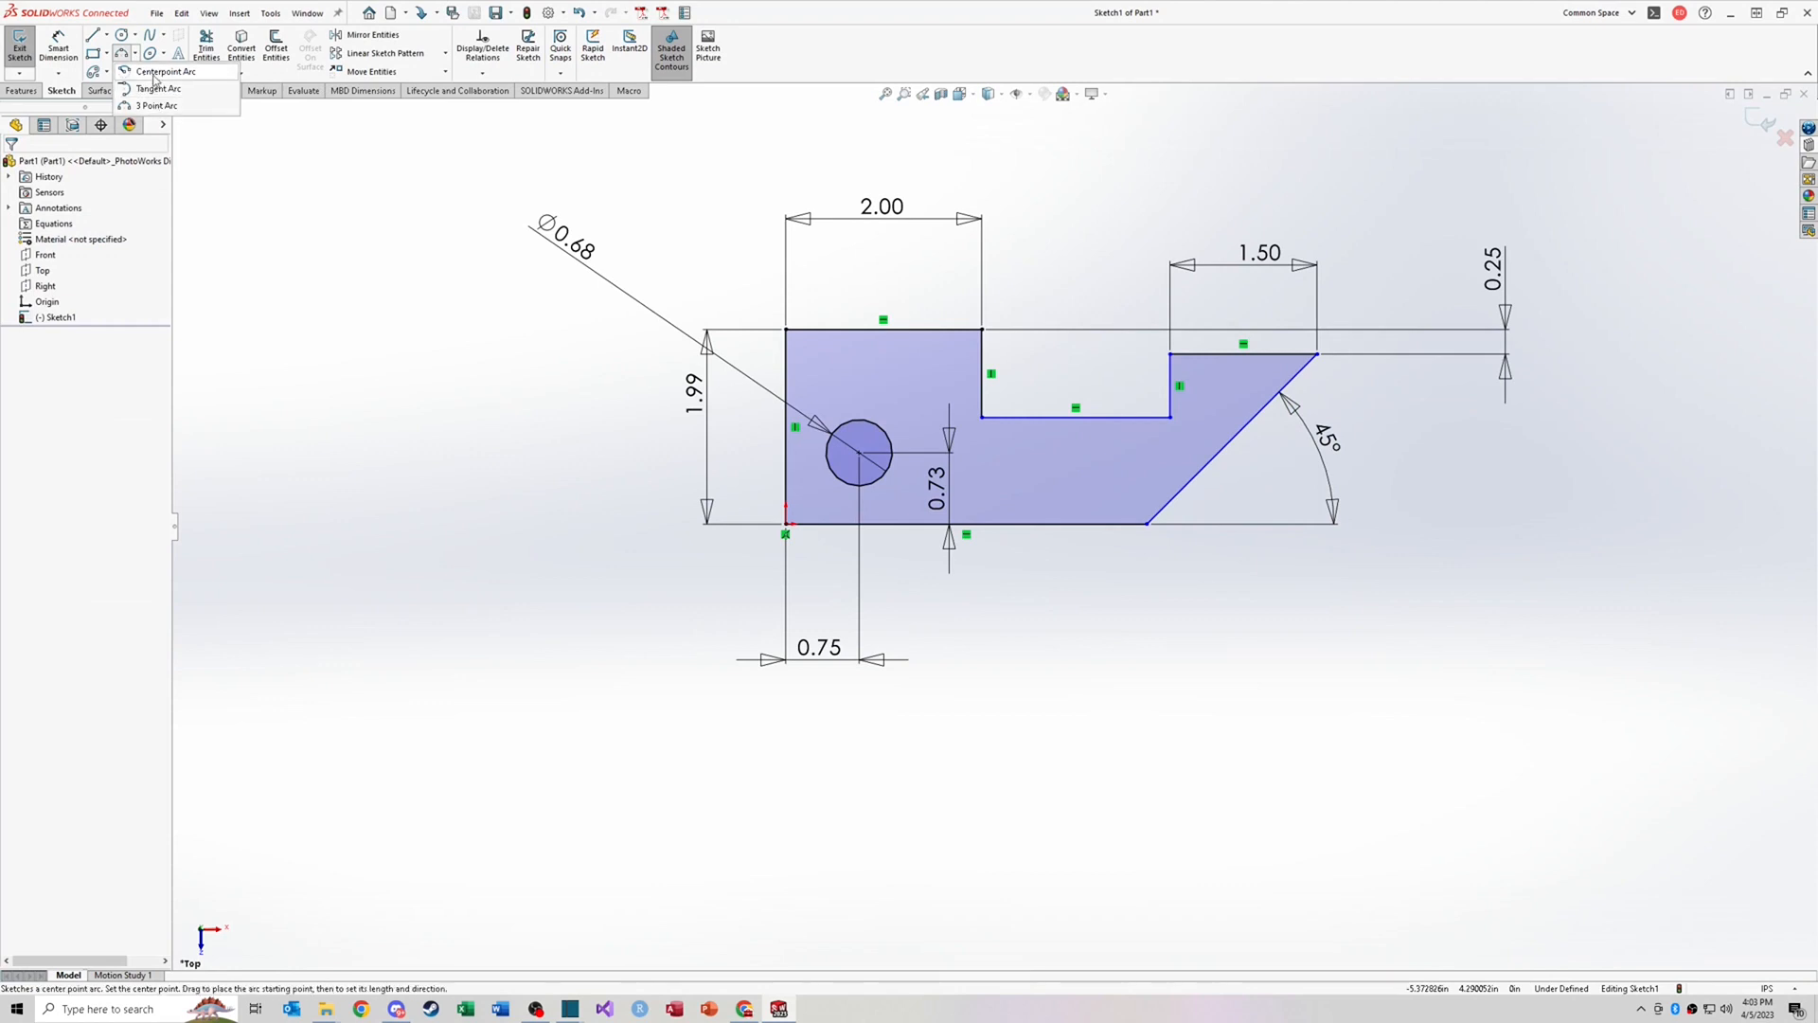
{"action": "left_click", "coordinate": [154, 105]}
{"action": "left_click", "coordinate": [984, 417]}
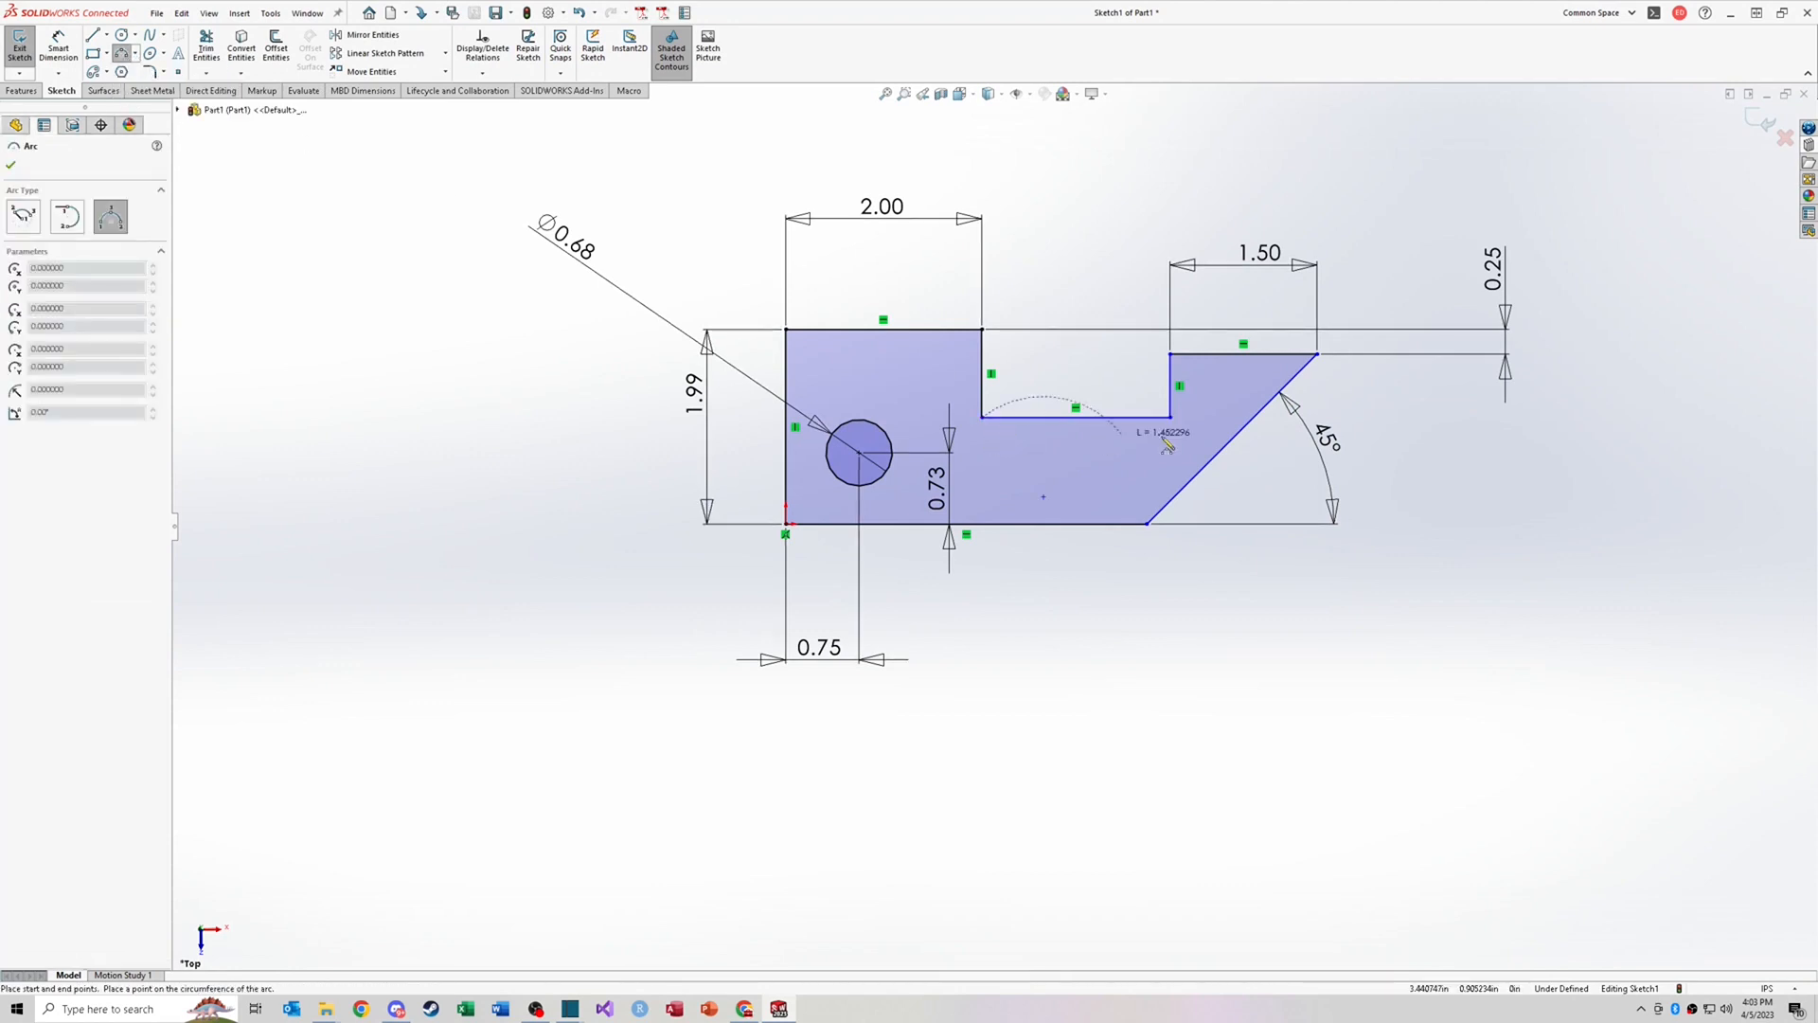
{"action": "left_click", "coordinate": [1171, 417]}
{"action": "left_click", "coordinate": [1085, 455]}
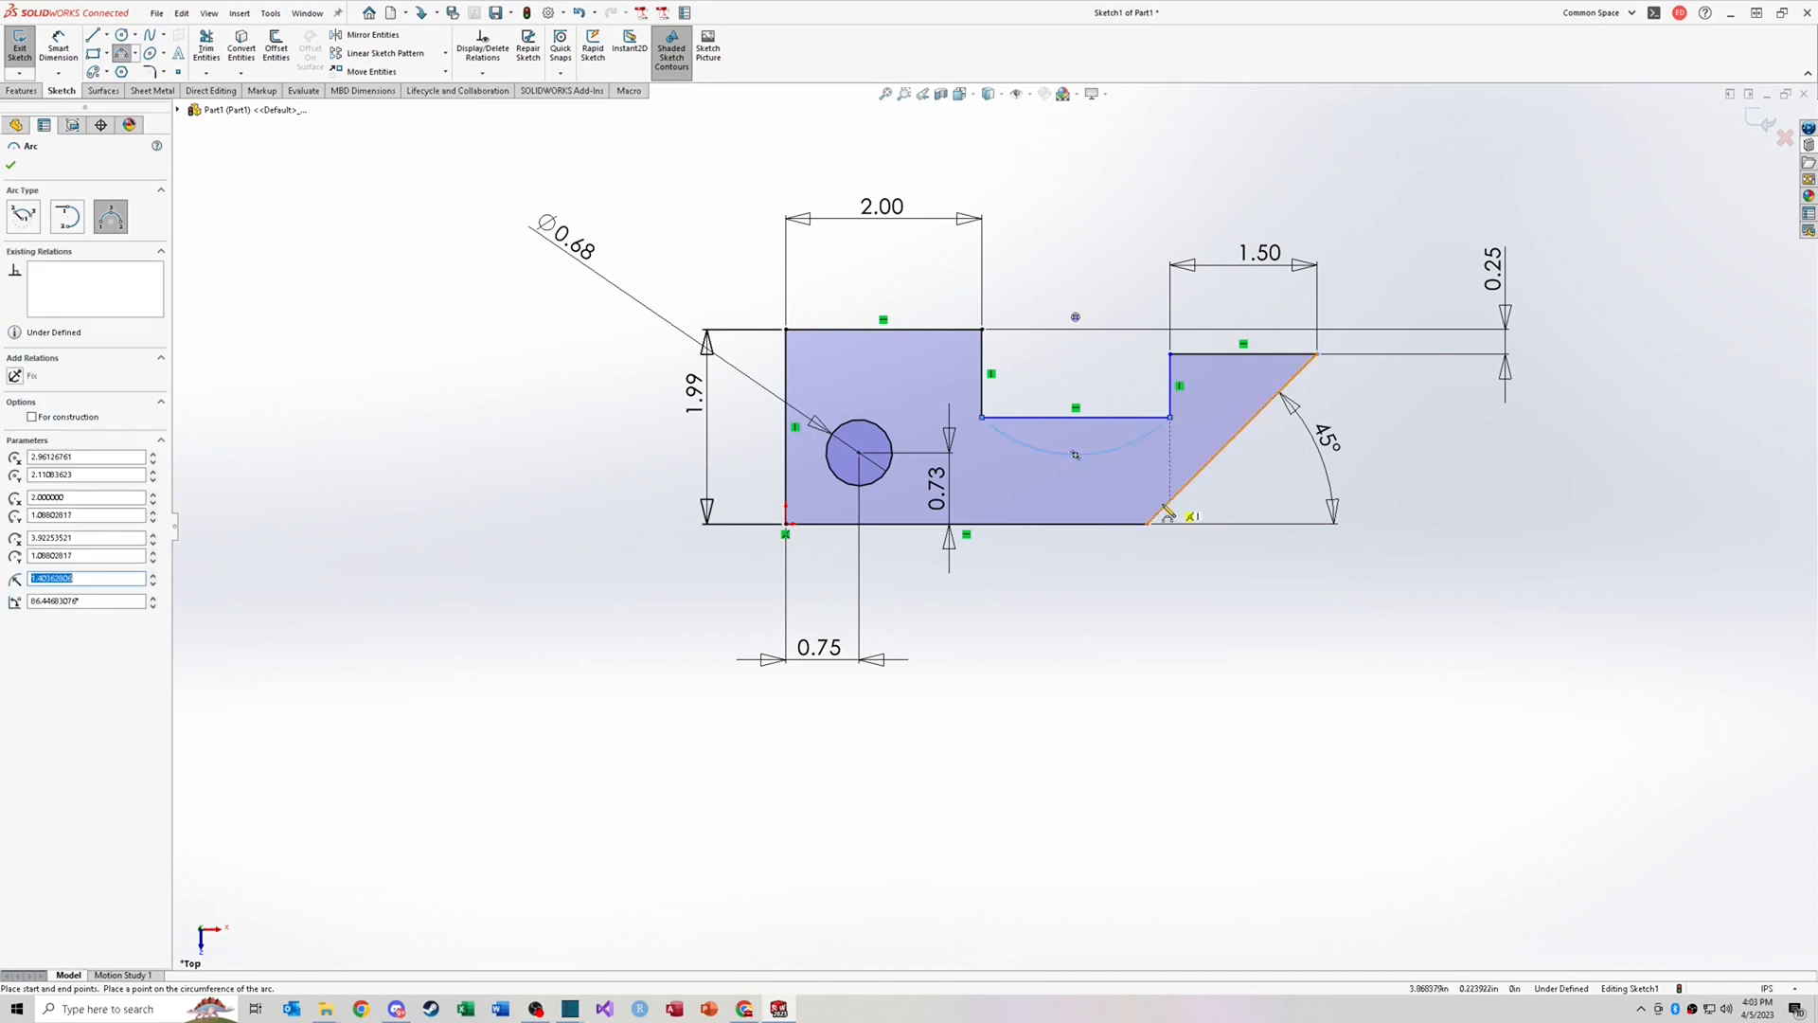
{"action": "key", "text": "Escape"}
Step: Trim away the notch's straight bottom line so the arc forms the notch floor
{"action": "right_click_drag", "start_coordinate": [1322, 594], "coordinate": [1274, 624]}
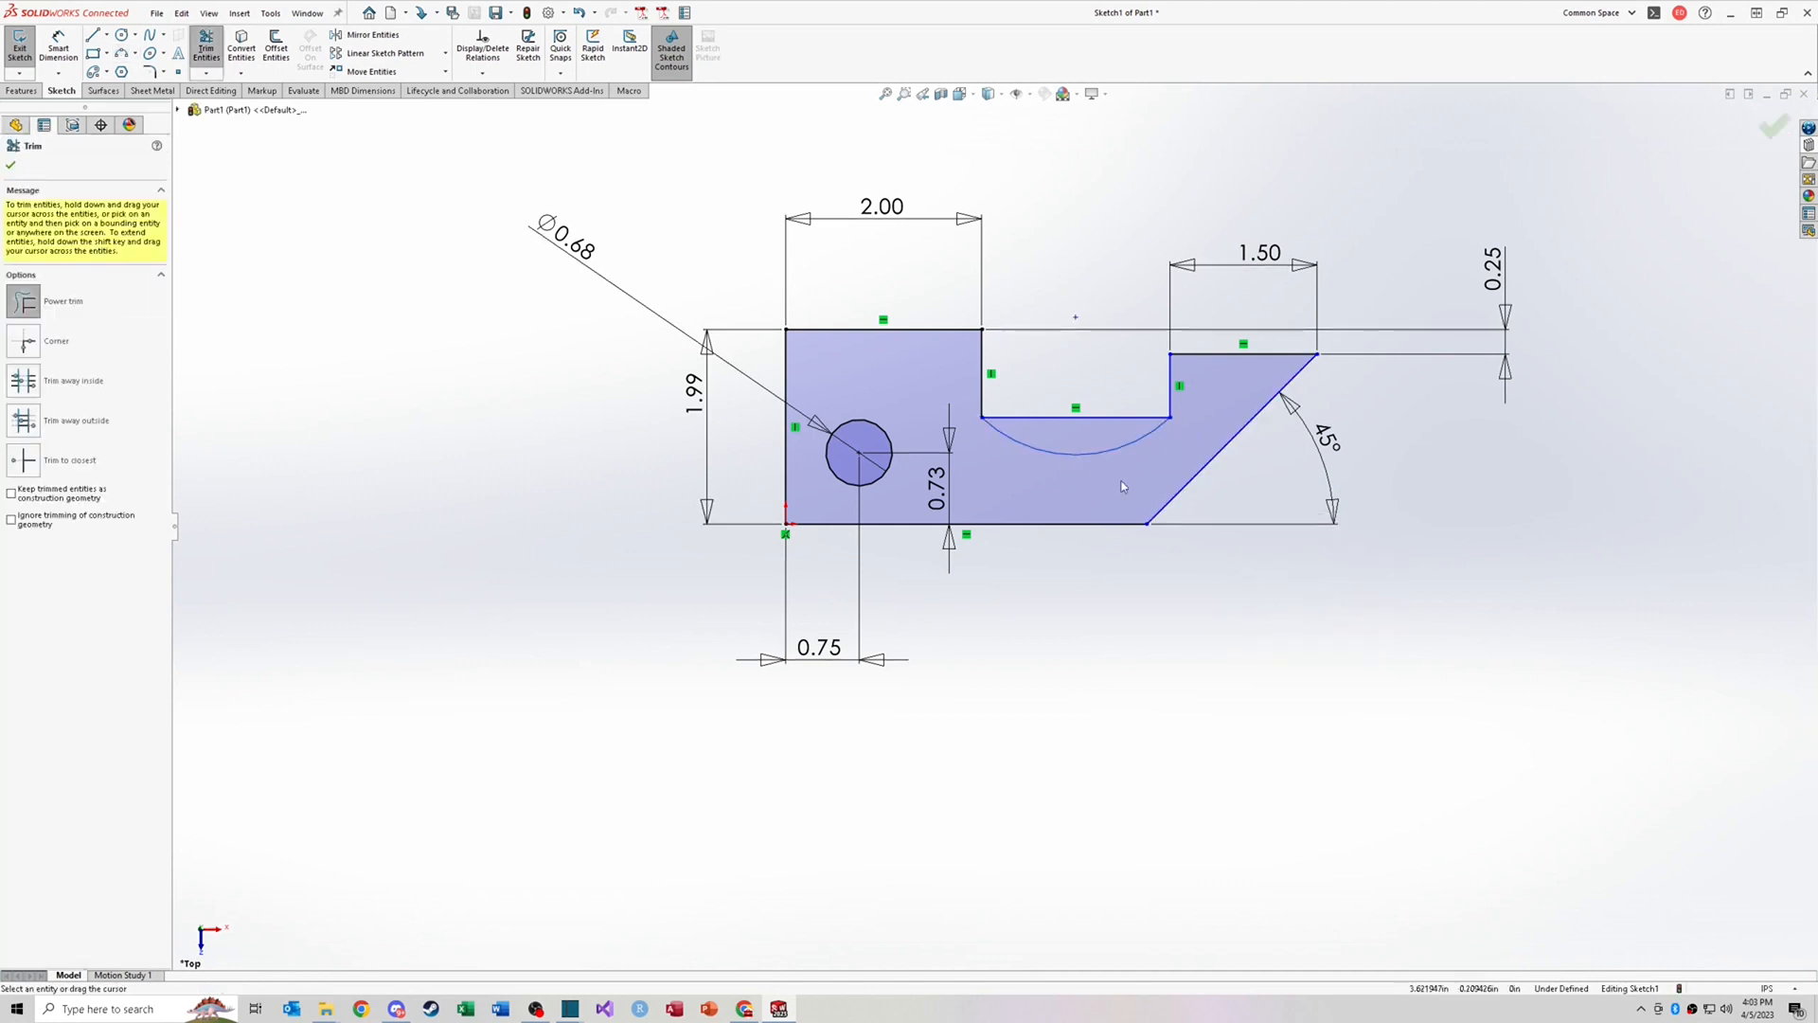
{"action": "left_click", "coordinate": [1106, 418]}
{"action": "key", "text": "Escape"}
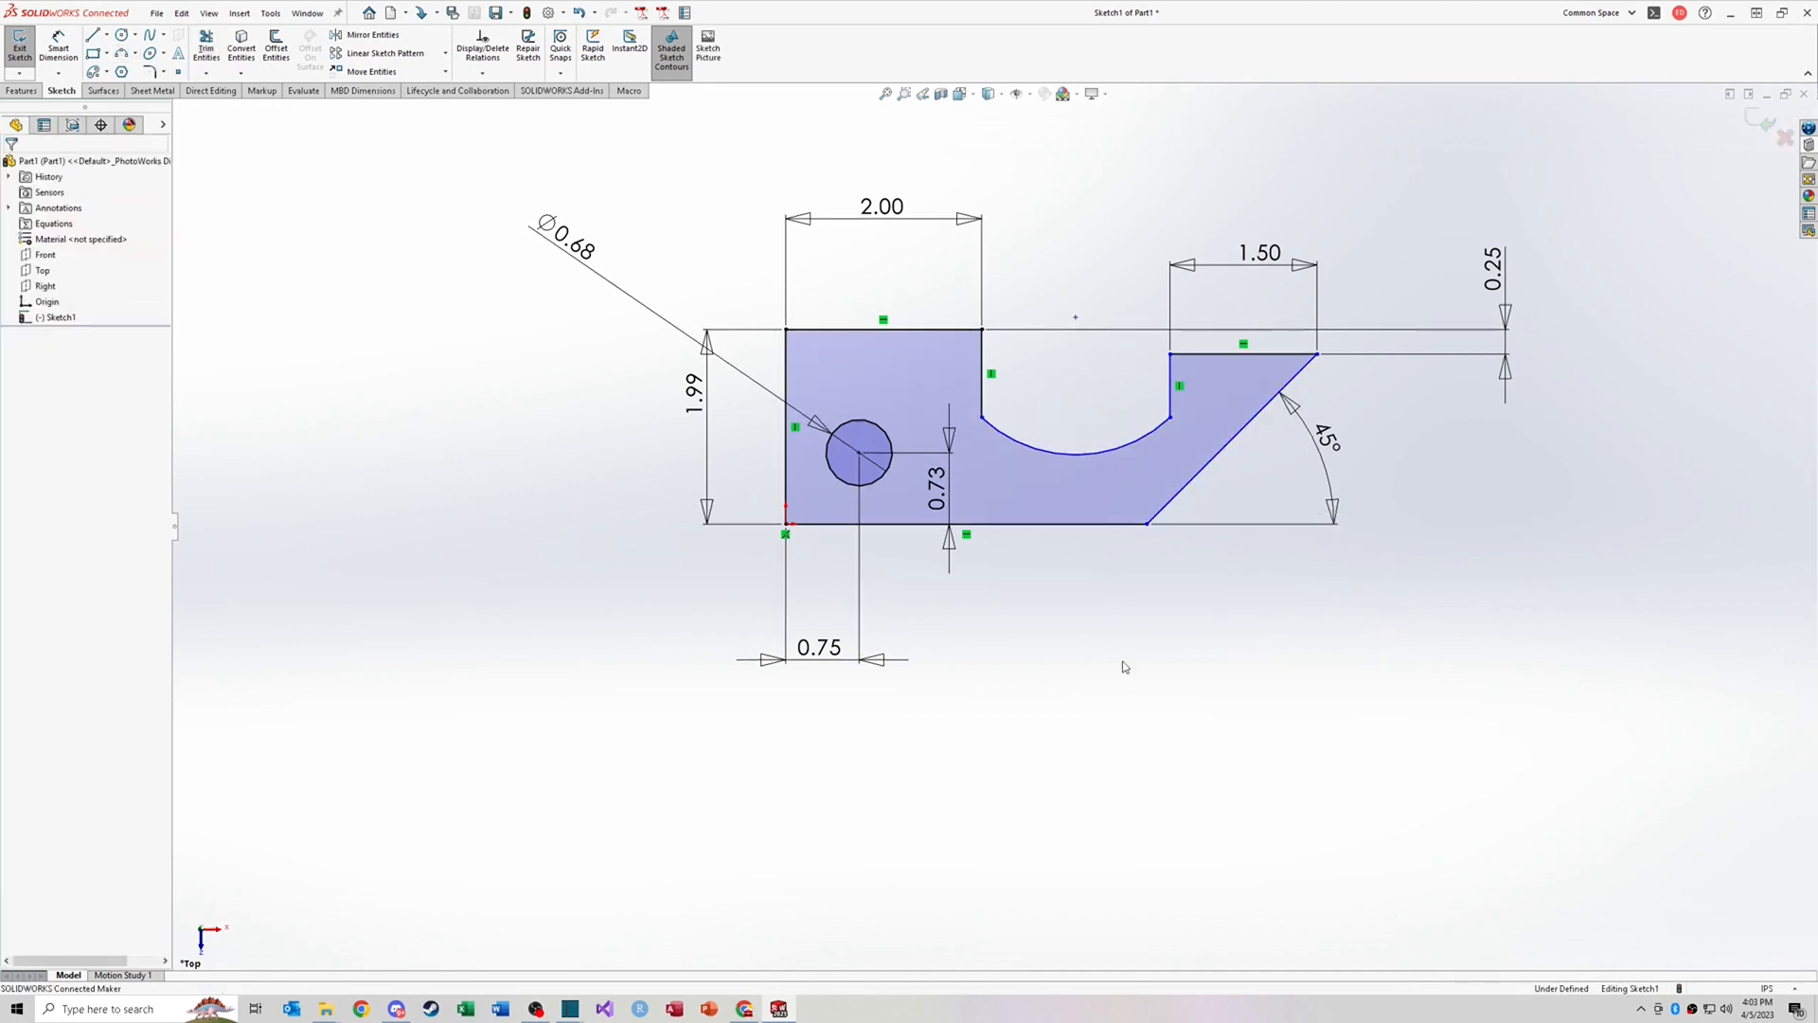
Step: Dimension the arc's radius, keeping its drawn value of about 1.40 in
{"action": "right_click_drag", "start_coordinate": [1148, 698], "coordinate": [1143, 630]}
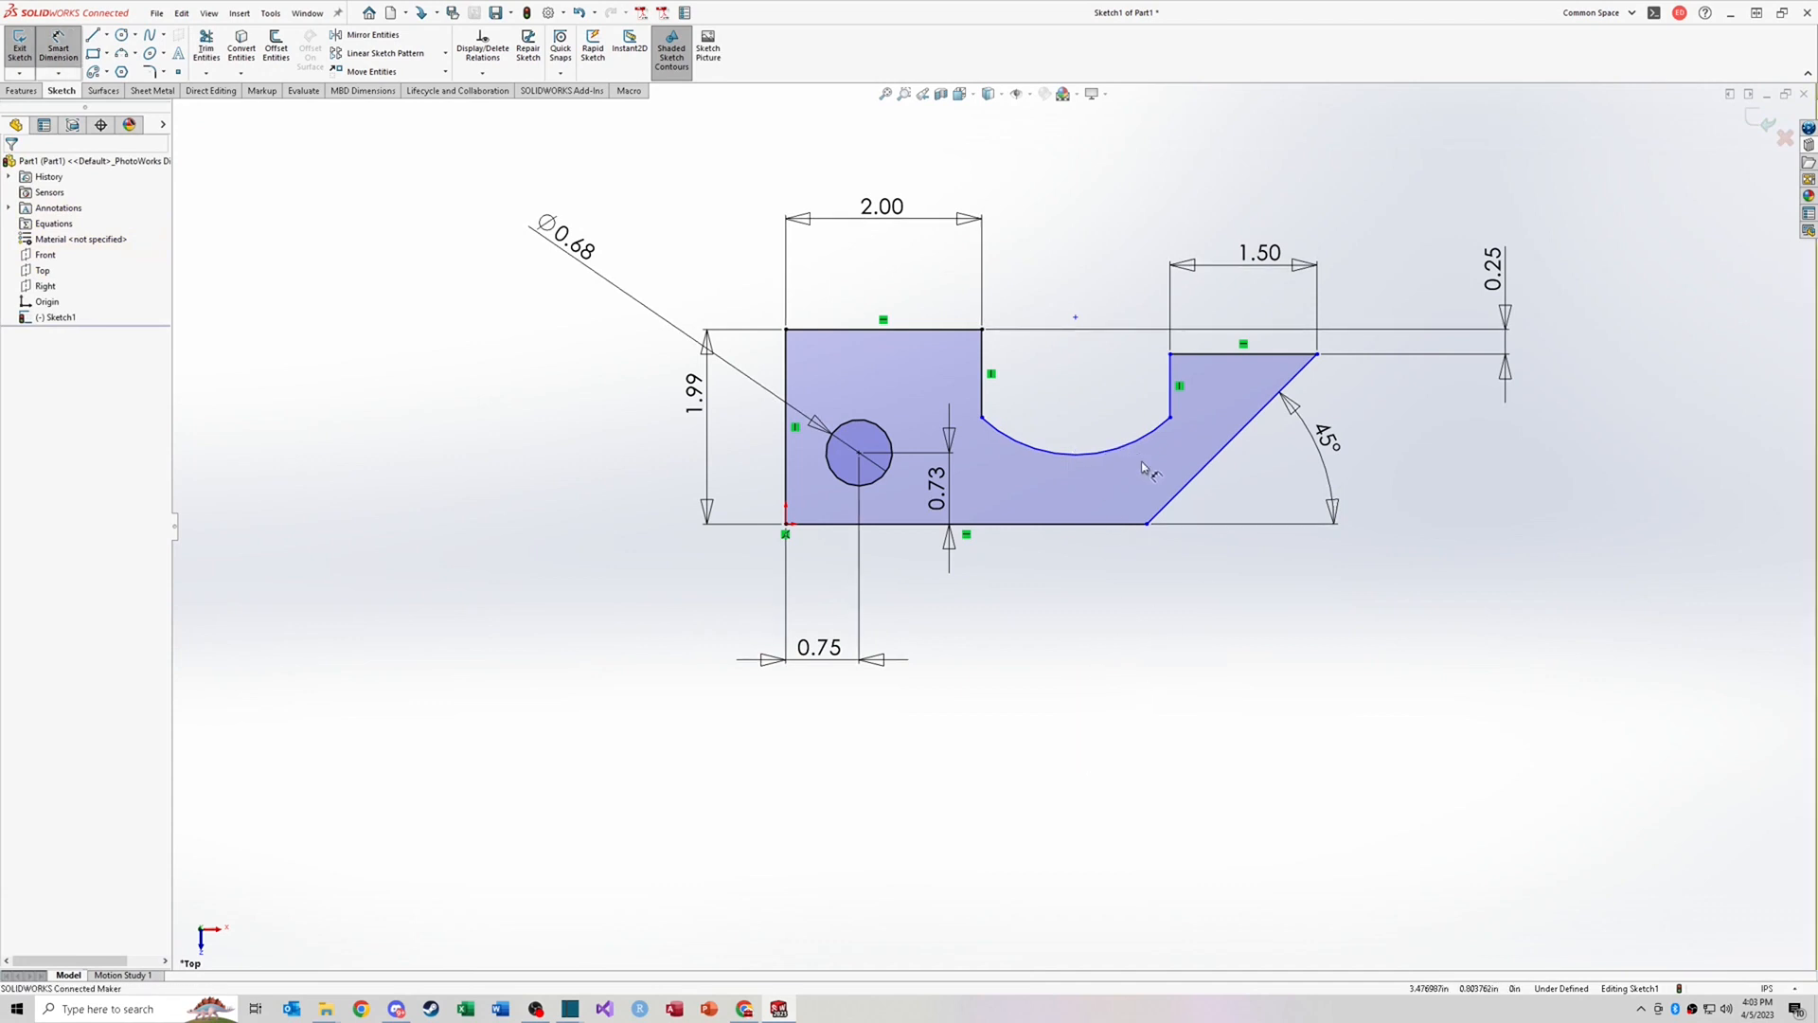
{"action": "left_click", "coordinate": [1129, 454]}
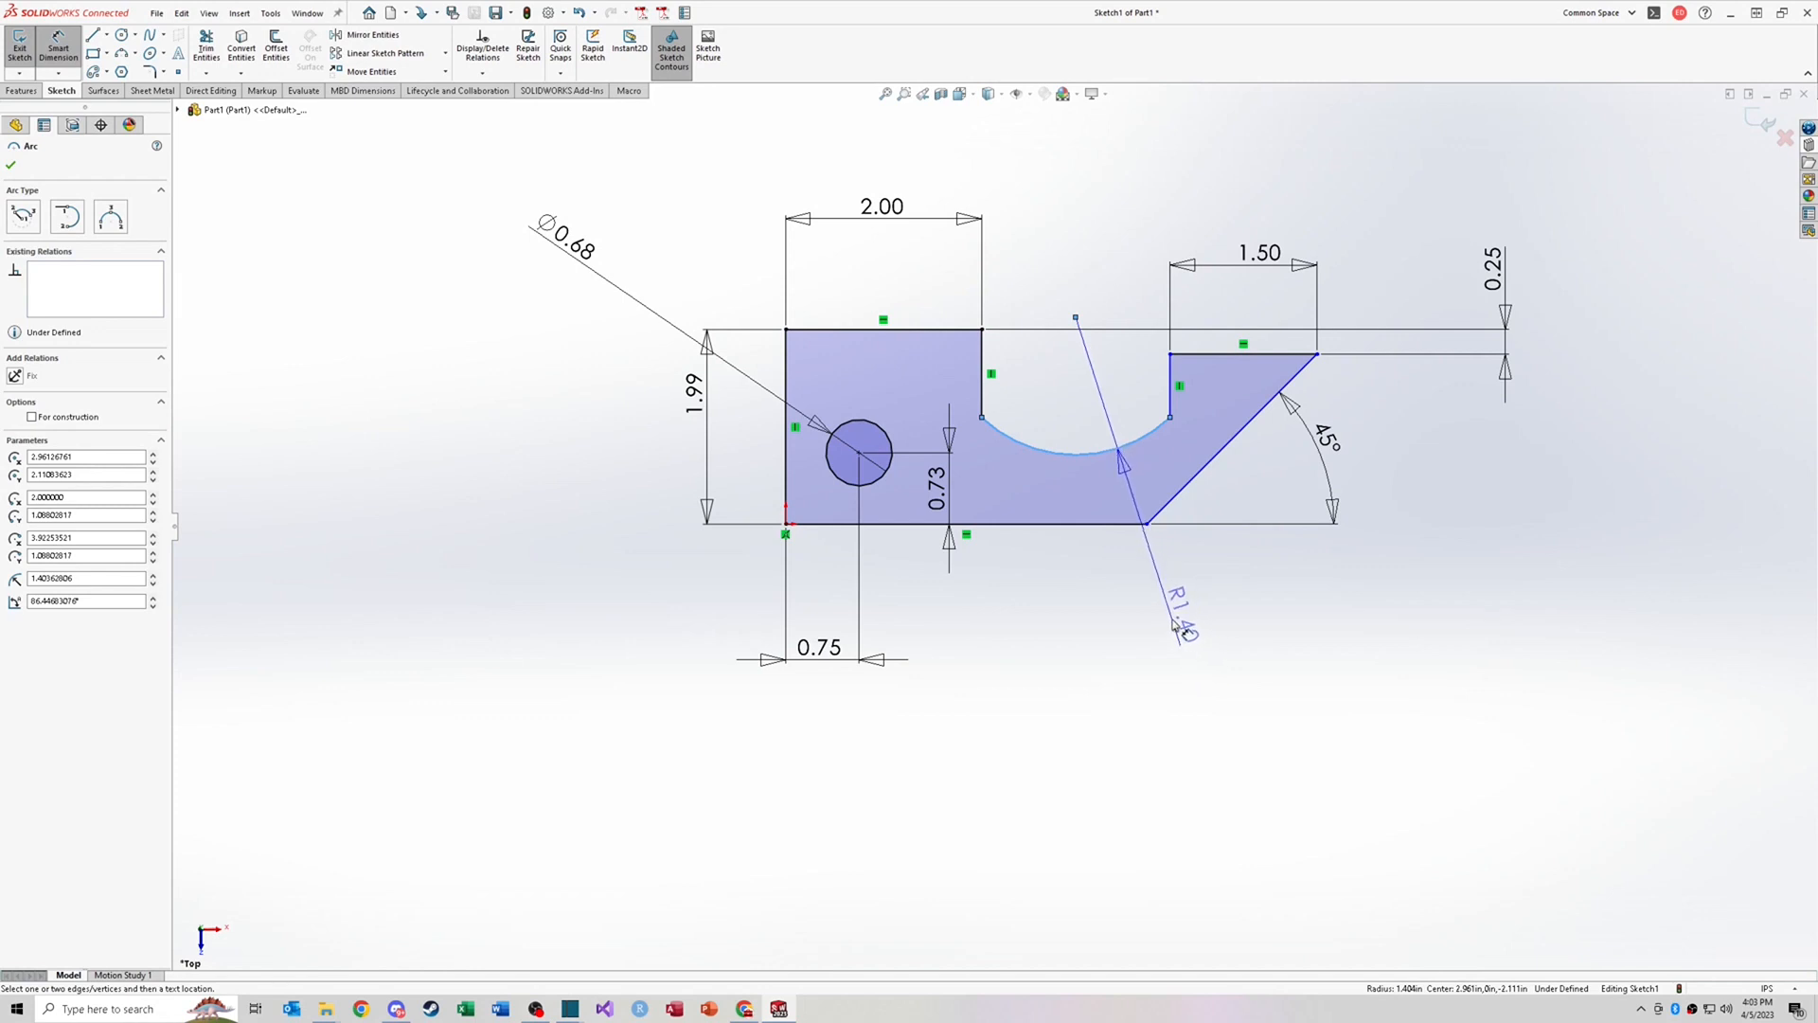
{"action": "left_click", "coordinate": [1137, 516]}
{"action": "key", "text": "Return"}
Step: Dimension the distance between the notch's two vertical sides and set it to 2 in
{"action": "left_click", "coordinate": [1190, 370]}
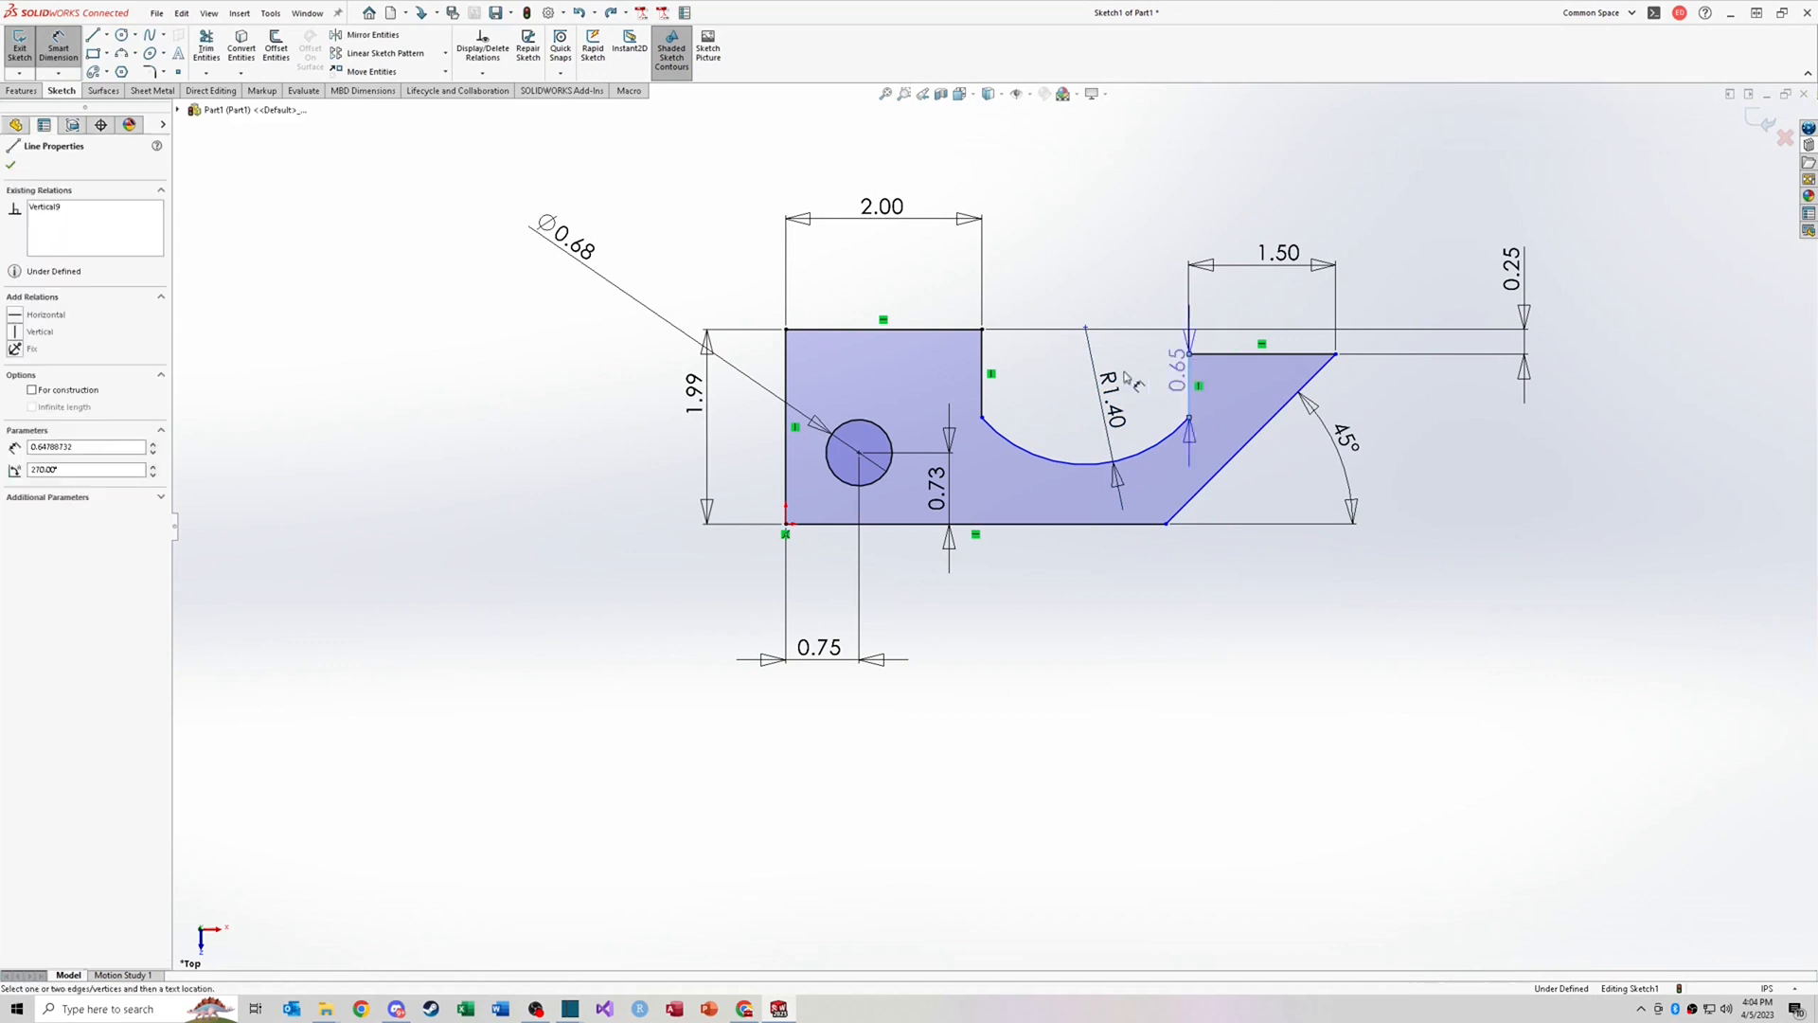
{"action": "left_click", "coordinate": [991, 369]}
{"action": "left_click", "coordinate": [1068, 271]}
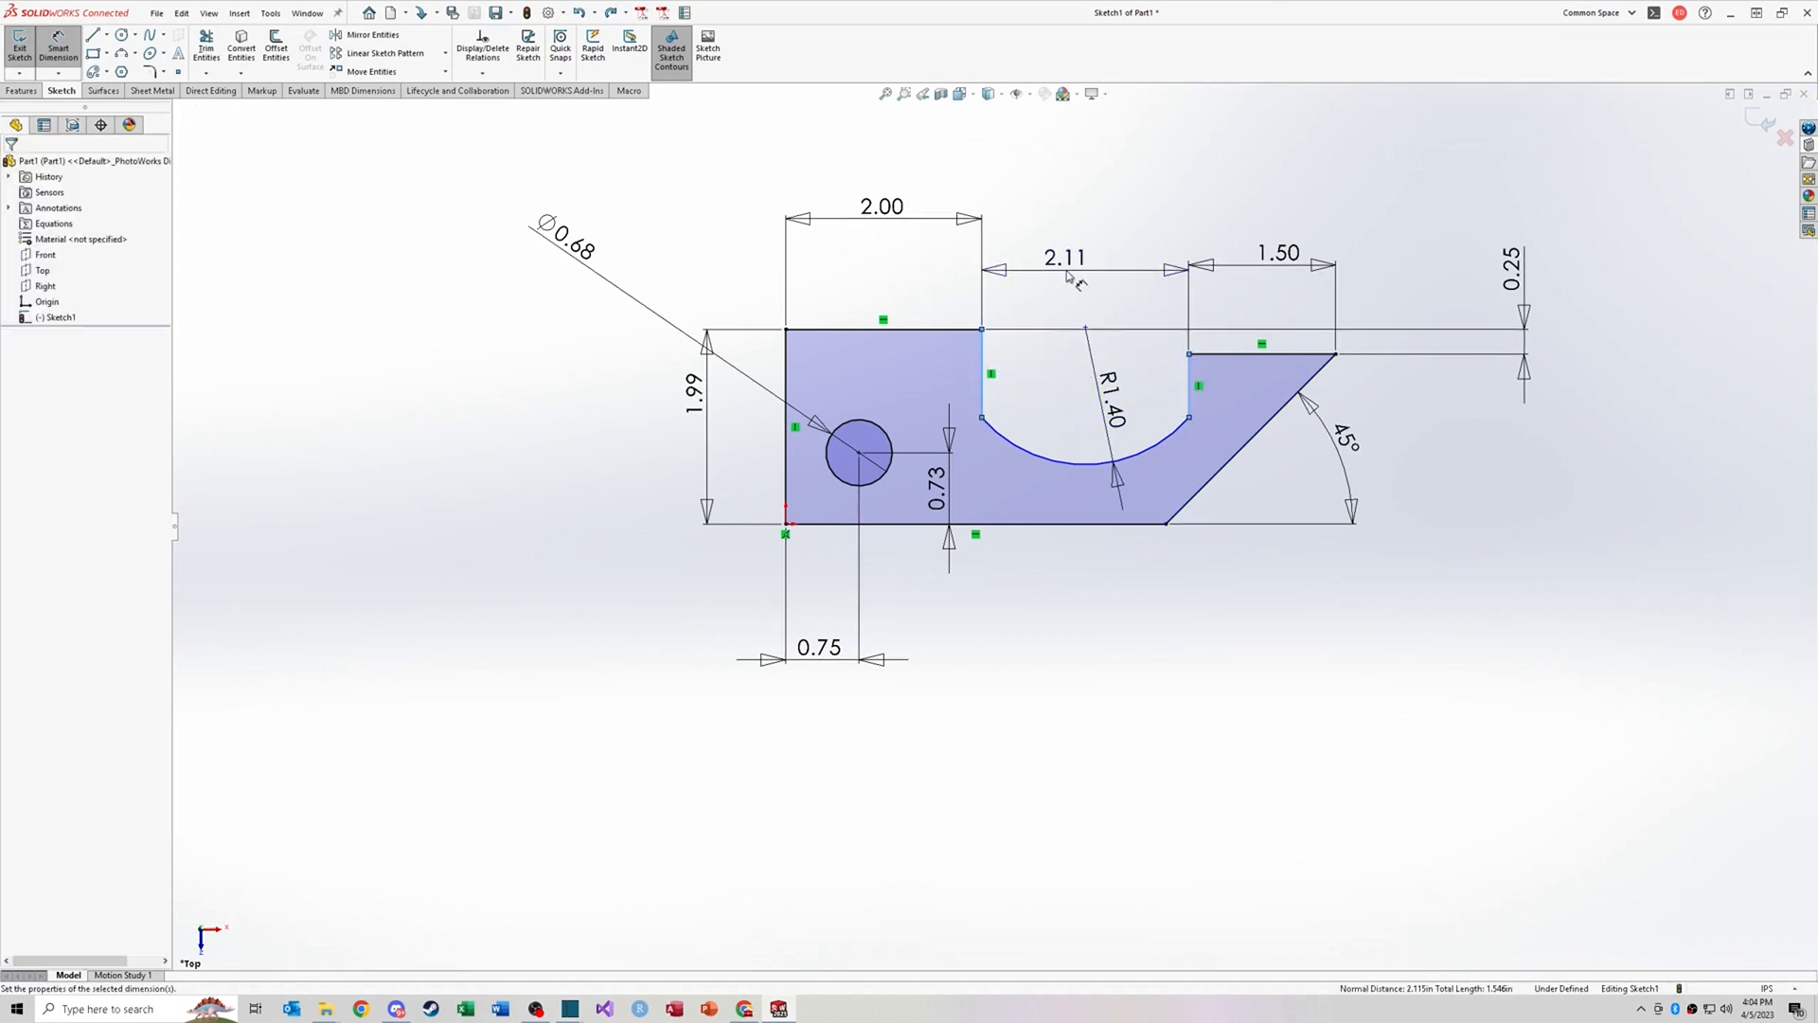
{"action": "type", "text": "2.00in"}
{"action": "key", "text": "Return"}
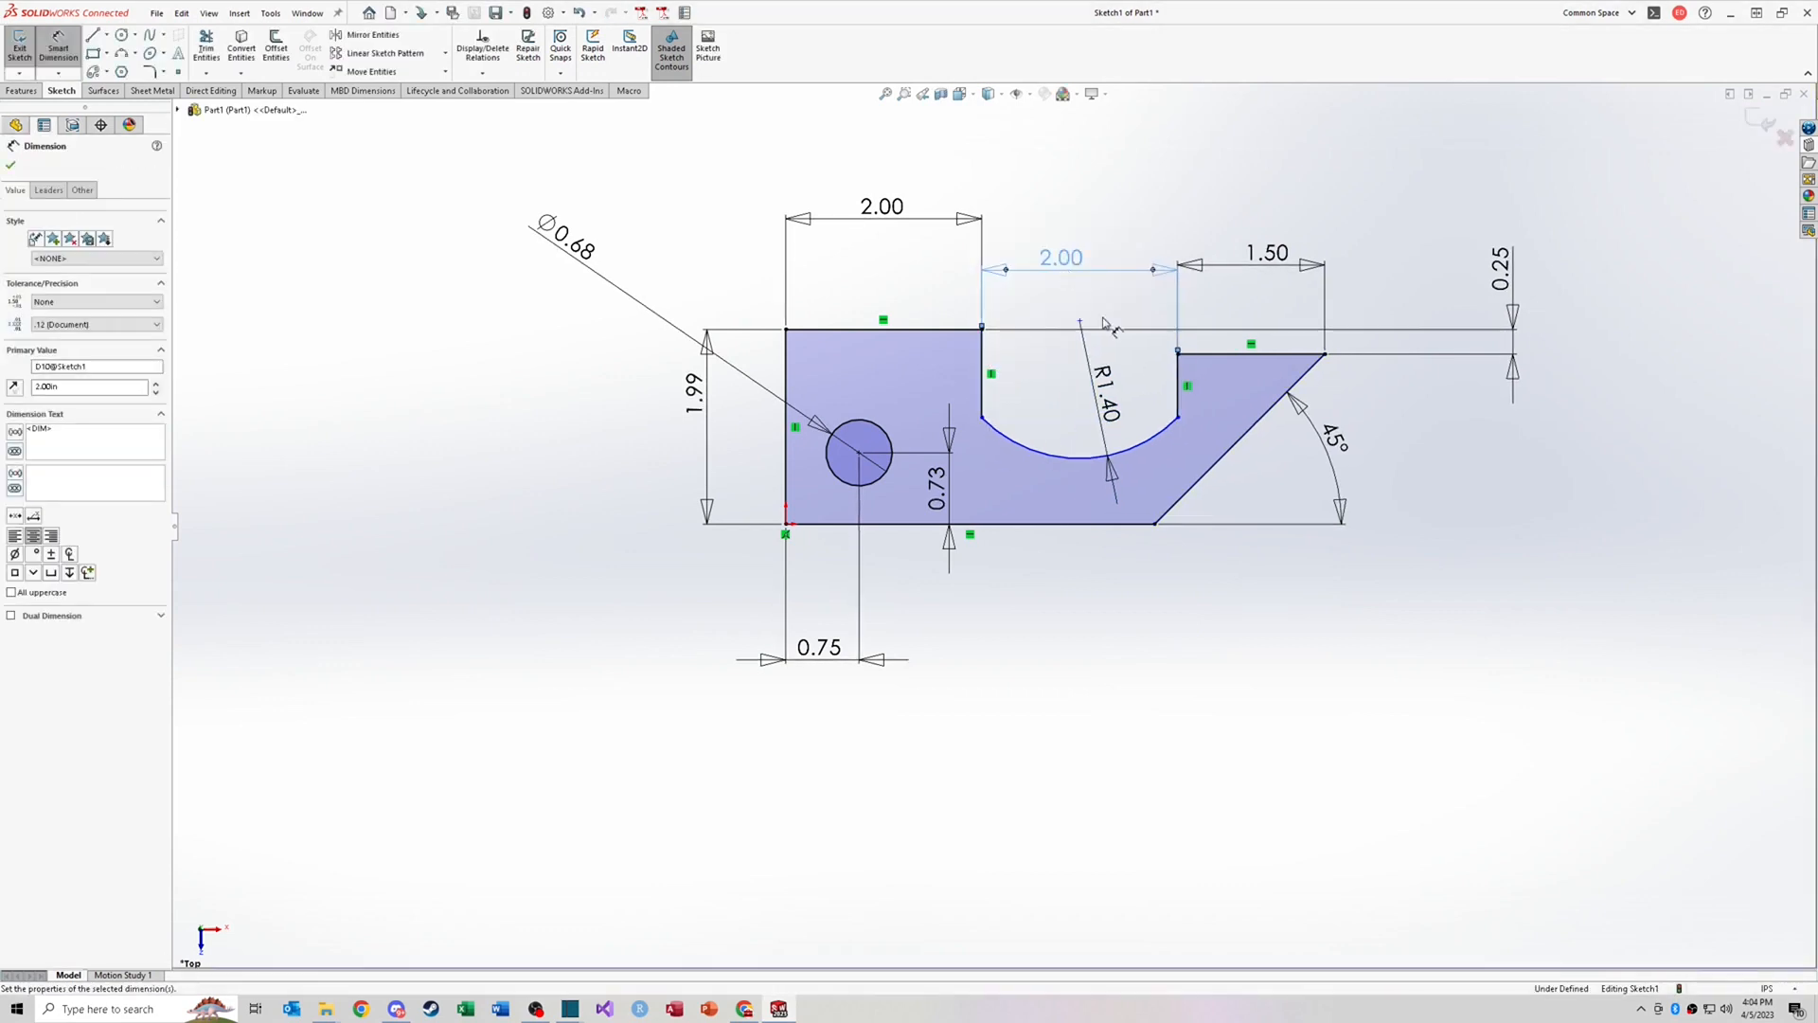
{"action": "key", "text": "Escape"}
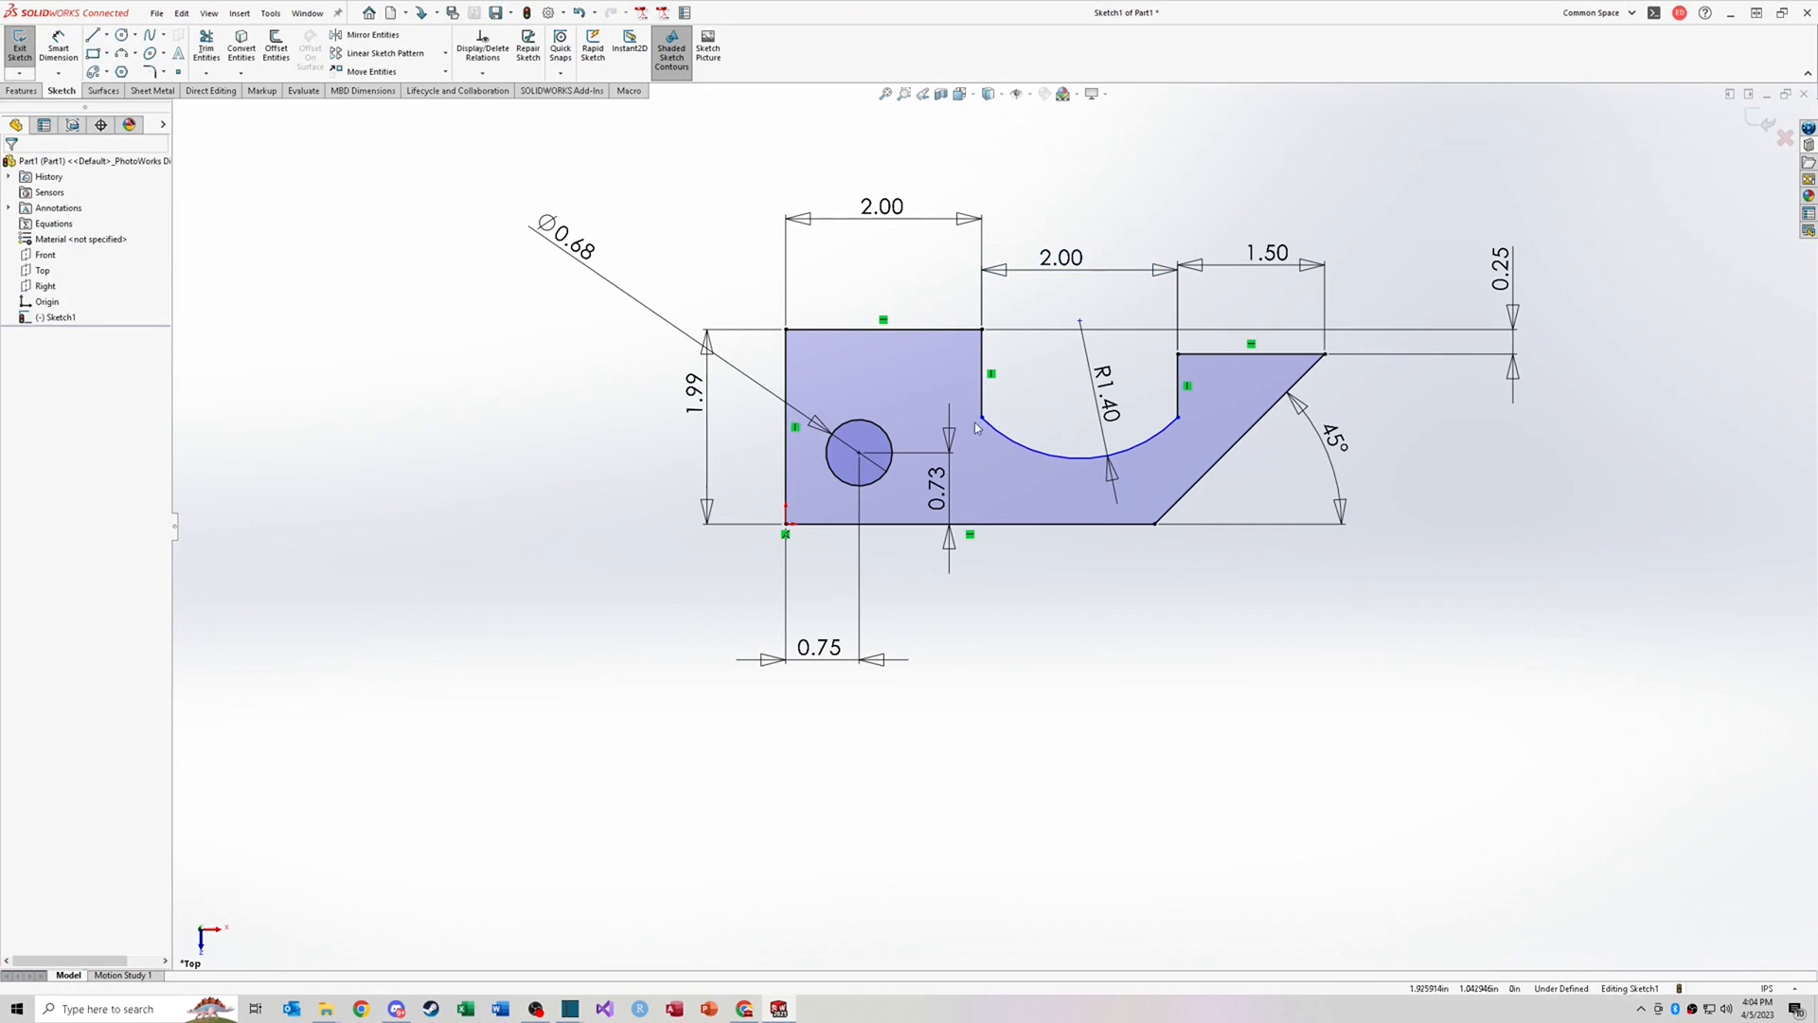
Step: Add a Horizontal relation between the arc's two endpoints
{"action": "mouse_move", "coordinate": [982, 418]}
{"action": "left_mouse_down"}
{"action": "mouse_move", "coordinate": [990, 454]}
{"action": "mouse_move", "coordinate": [987, 399]}
{"action": "left_mouse_up"}
{"action": "left_click_drag", "start_coordinate": [983, 399], "coordinate": [986, 421]}
{"action": "left_click", "coordinate": [1011, 457]}
{"action": "left_click", "coordinate": [1179, 420]}
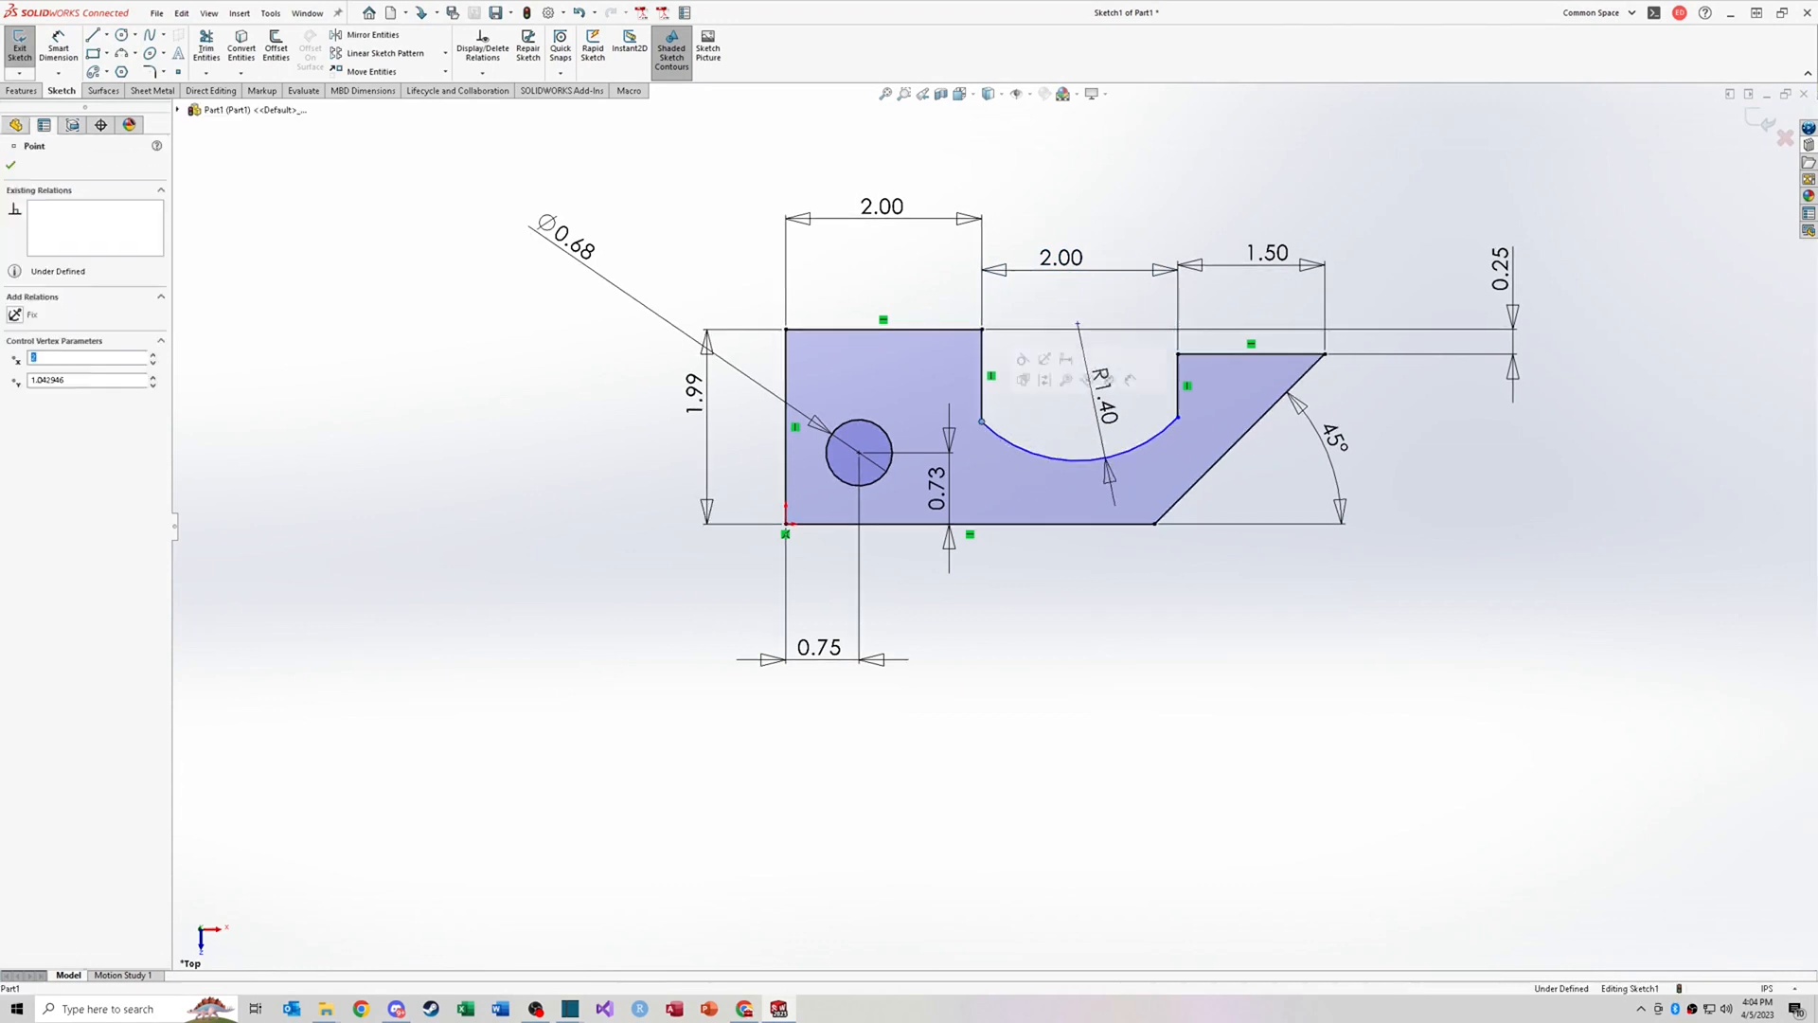
{"action": "left_click", "coordinate": [1179, 419], "text": "ctrl"}
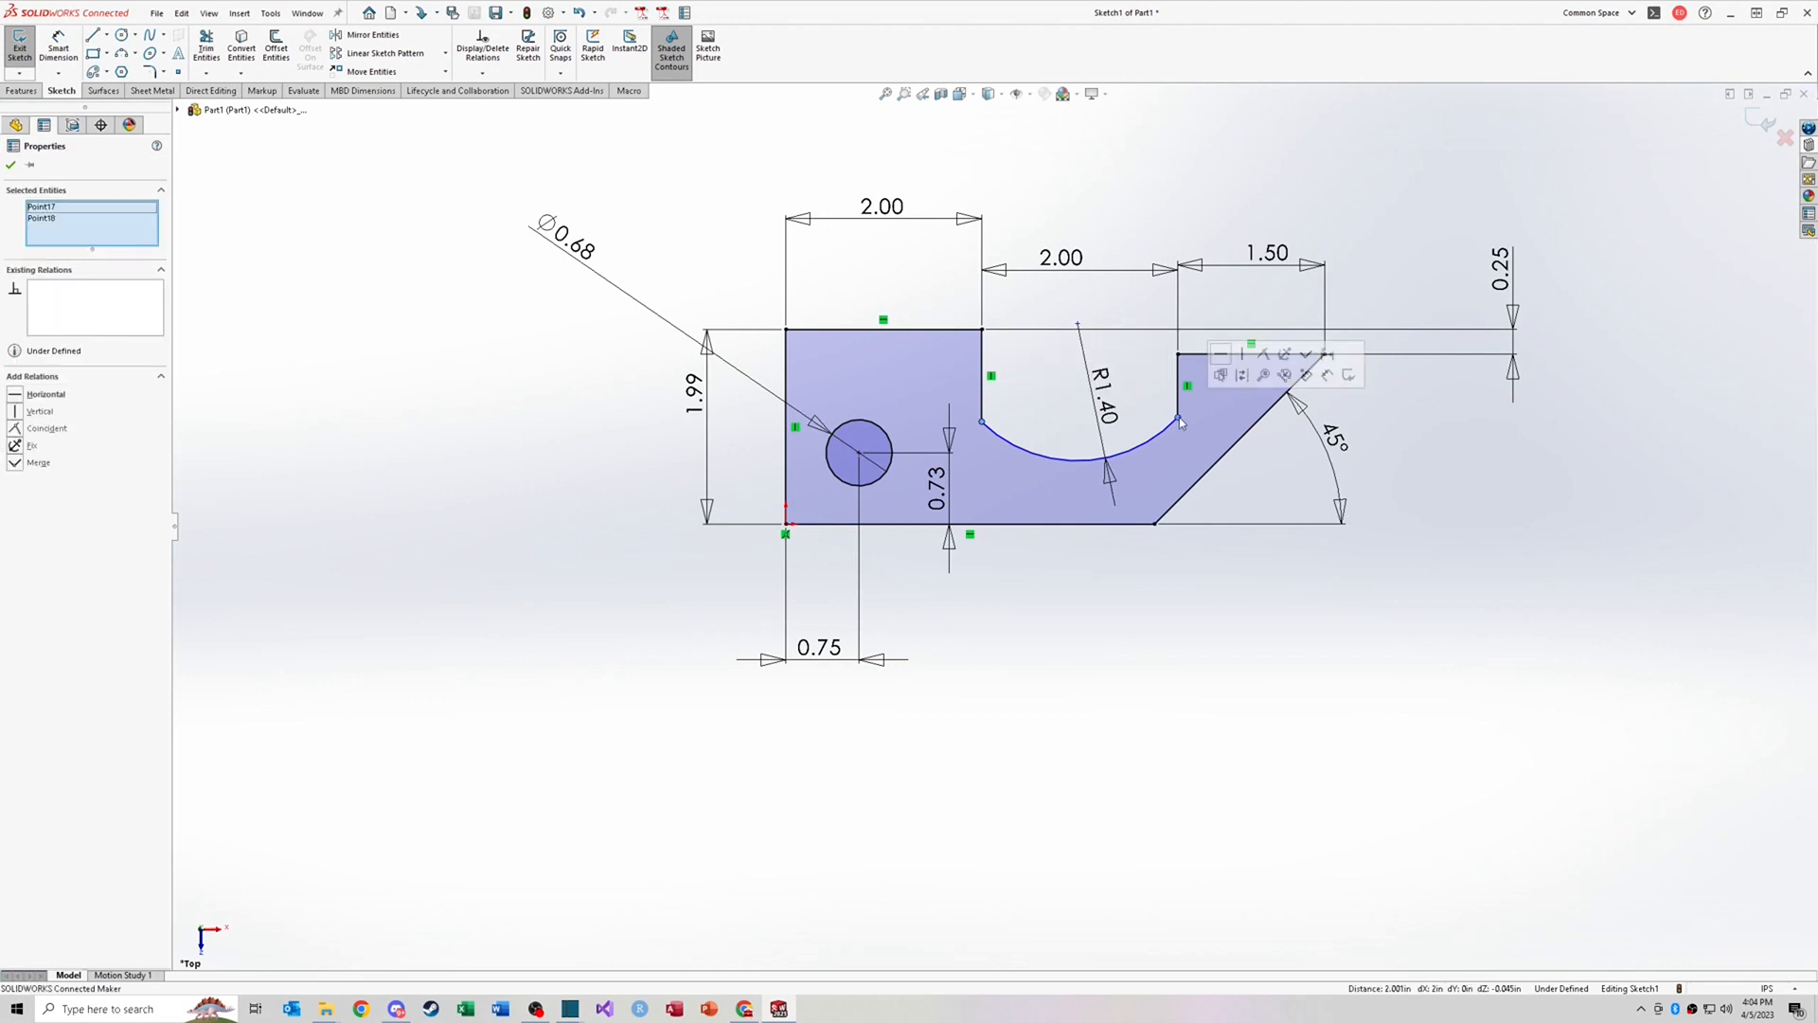
{"action": "left_click", "coordinate": [1229, 357]}
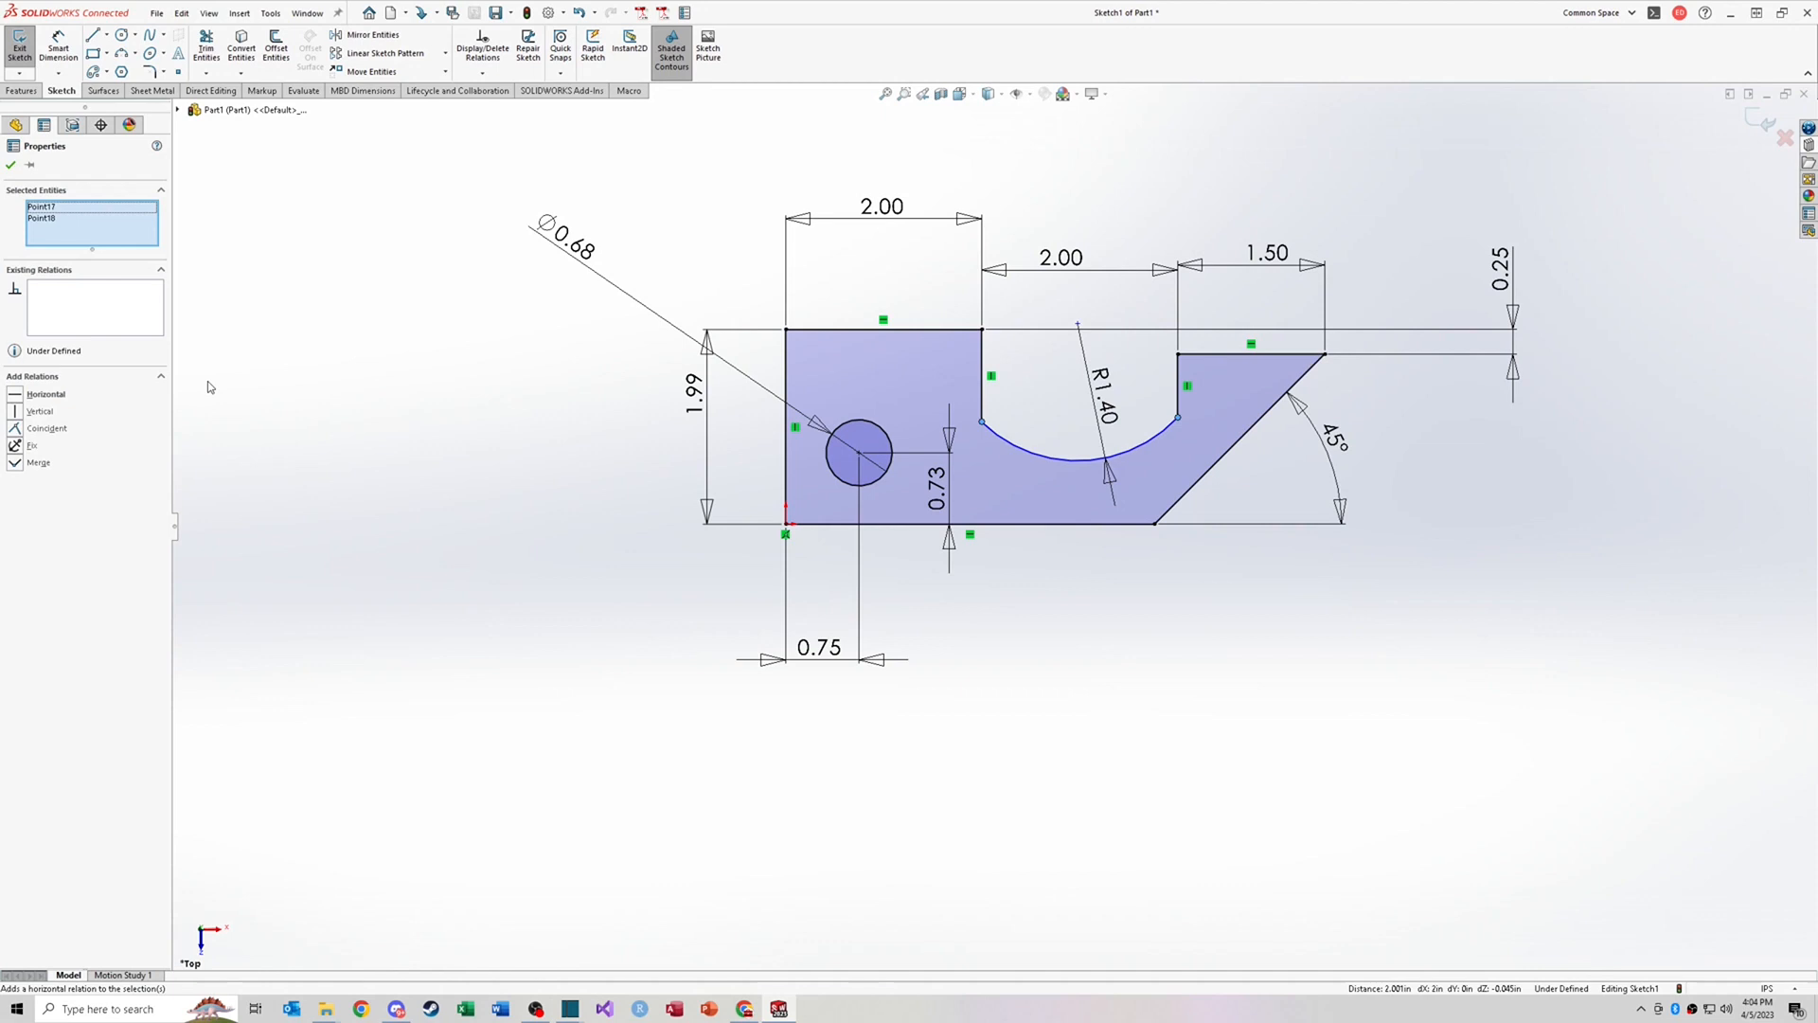
{"action": "left_click", "coordinate": [19, 396]}
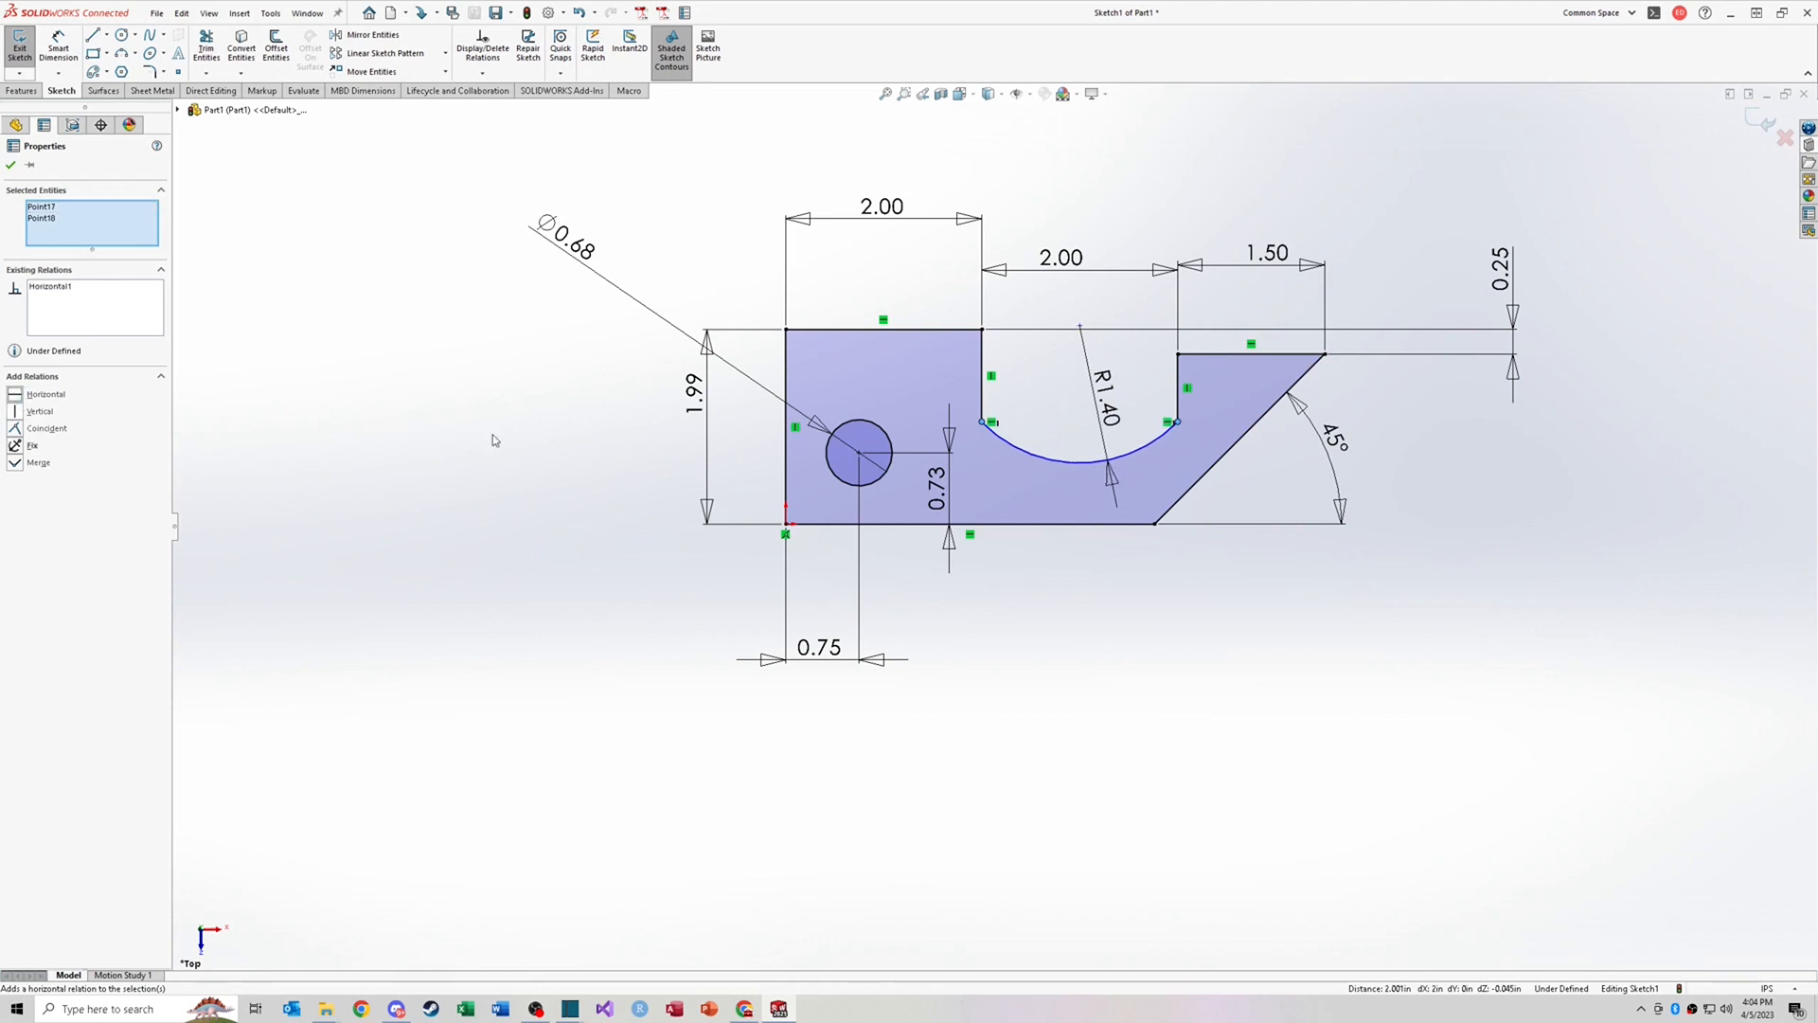
{"action": "left_click", "coordinate": [497, 437]}
Step: Make the arc's centre point coincident with the profile's top-left edge line
{"action": "left_click_drag", "start_coordinate": [1178, 423], "coordinate": [1179, 432]}
{"action": "left_click", "coordinate": [1180, 589]}
{"action": "right_click_drag", "start_coordinate": [1116, 582], "coordinate": [1118, 537]}
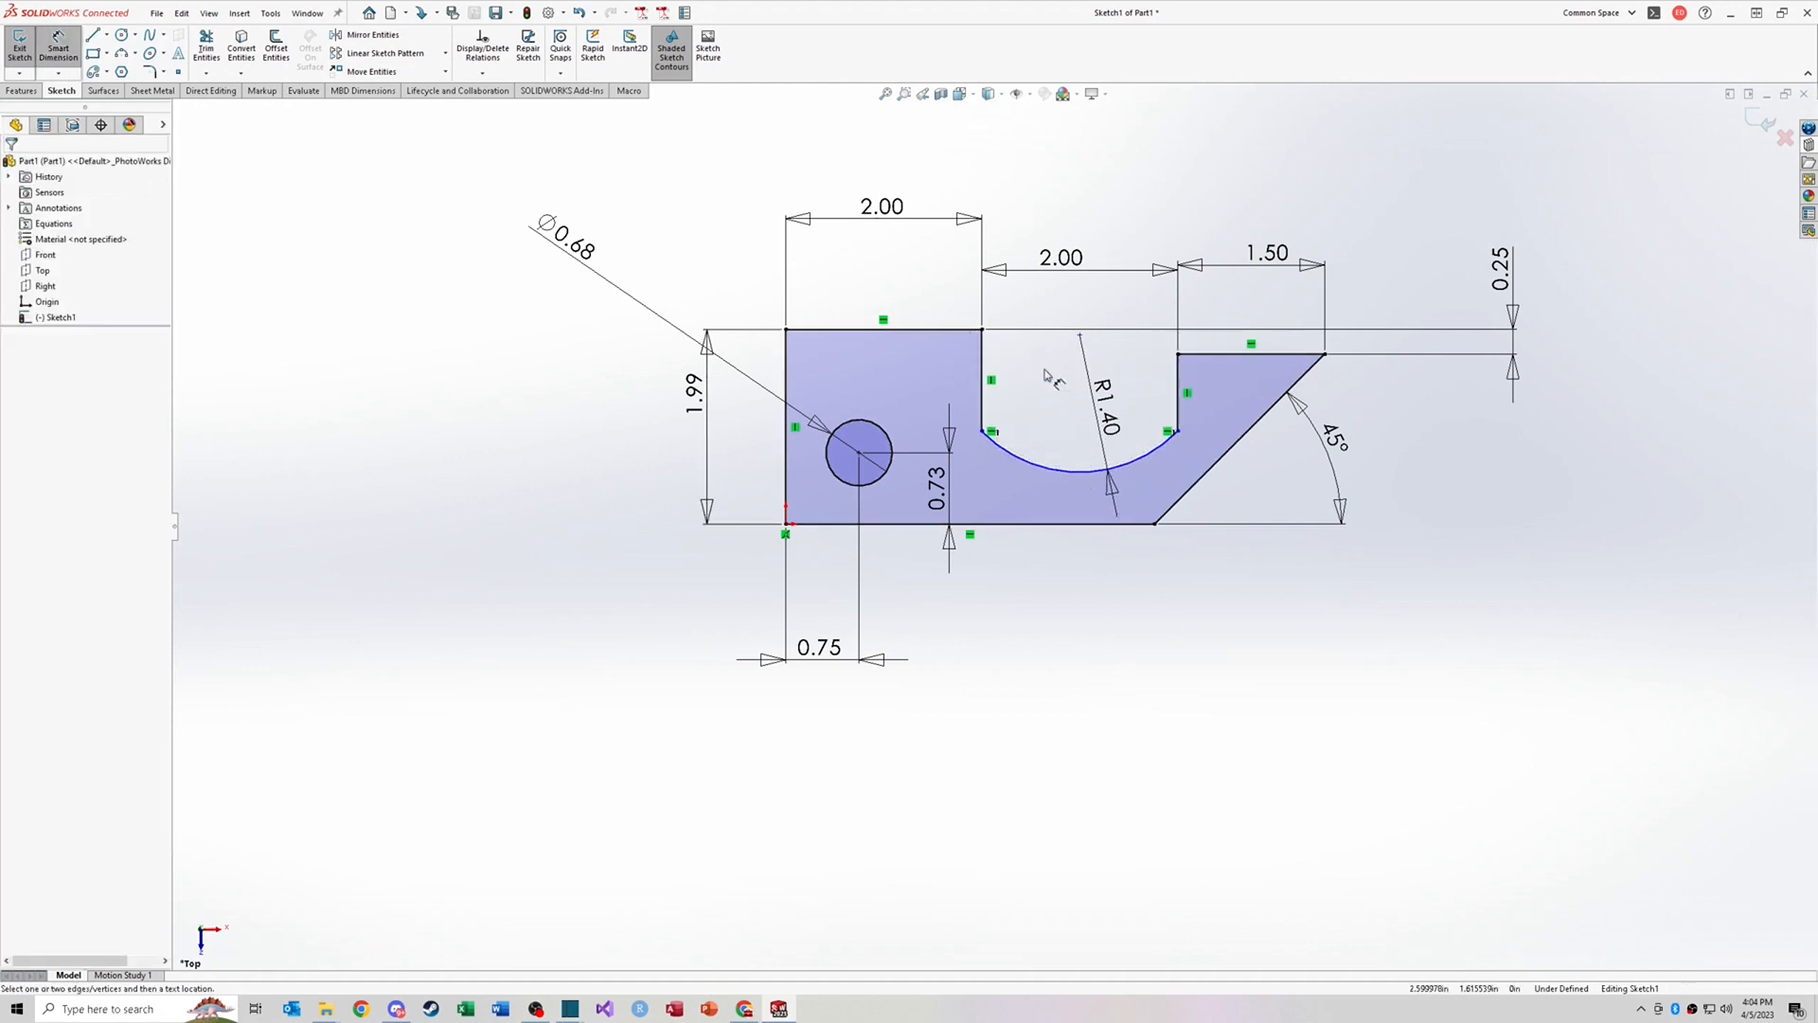
{"action": "key", "text": "Escape"}
{"action": "left_click", "coordinate": [1080, 337]}
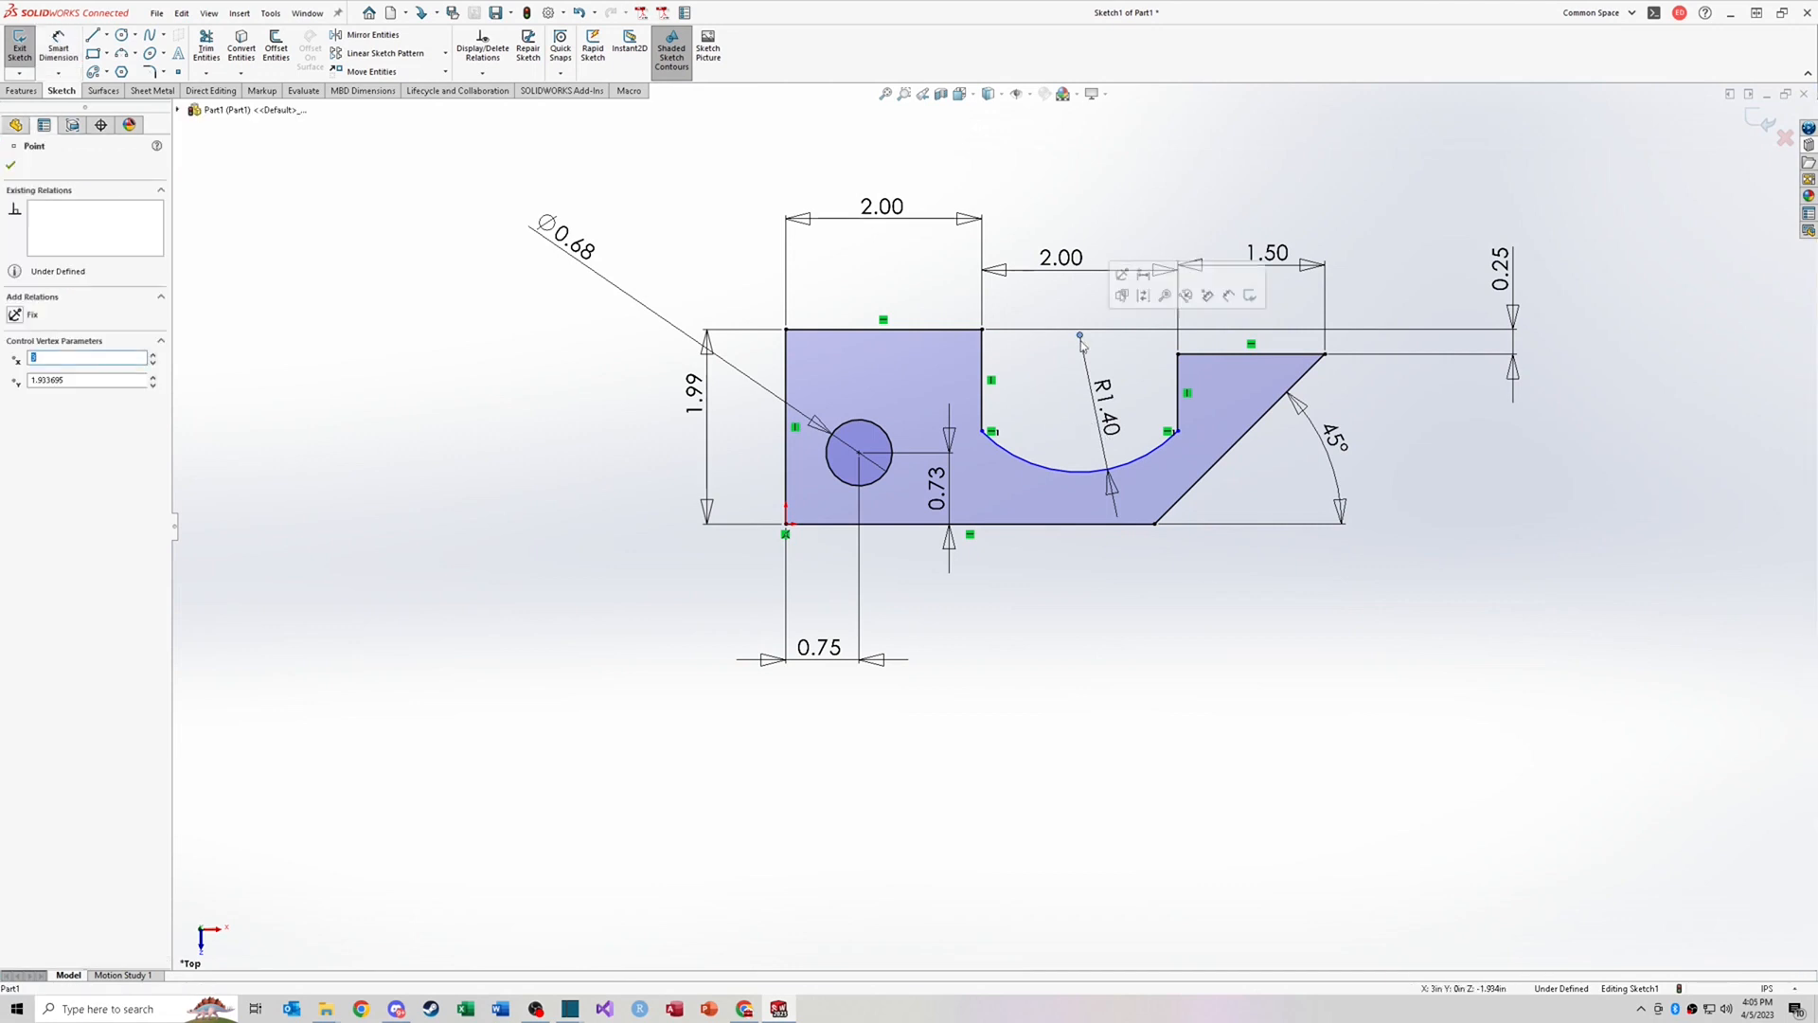
{"action": "left_click", "coordinate": [966, 332], "text": "ctrl"}
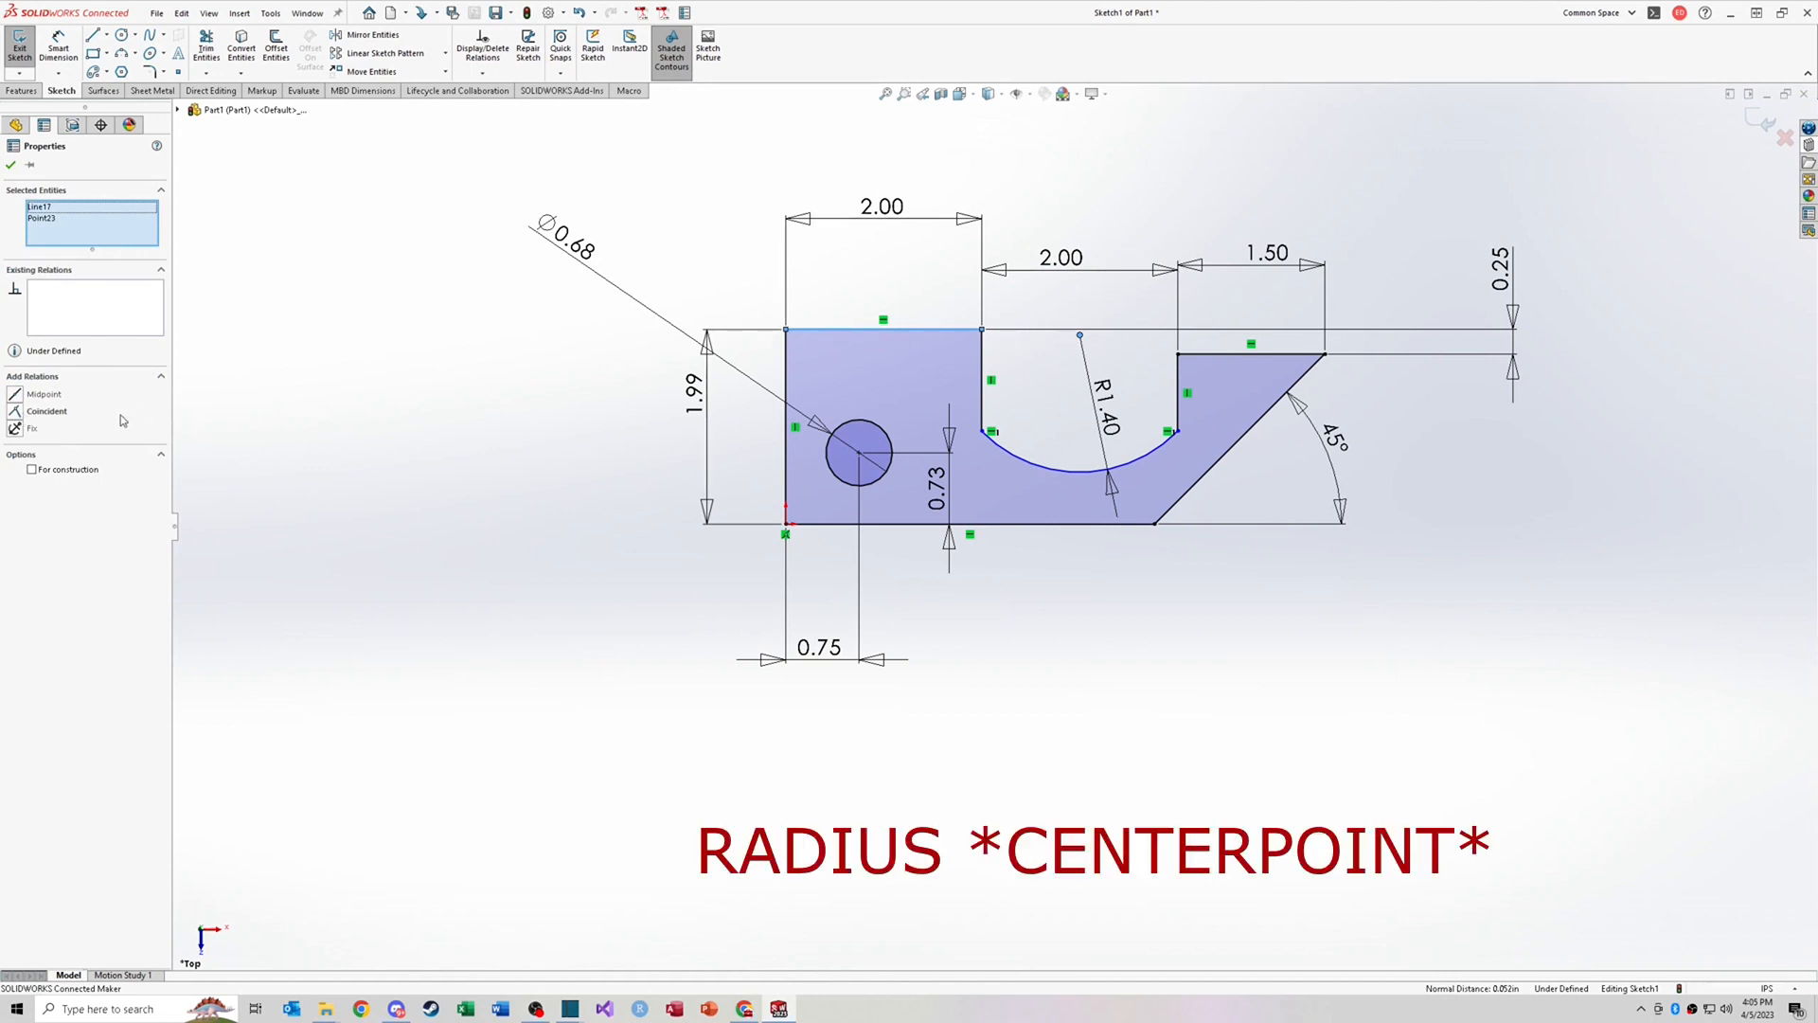
{"action": "left_click", "coordinate": [21, 413]}
{"action": "left_click", "coordinate": [1027, 341]}
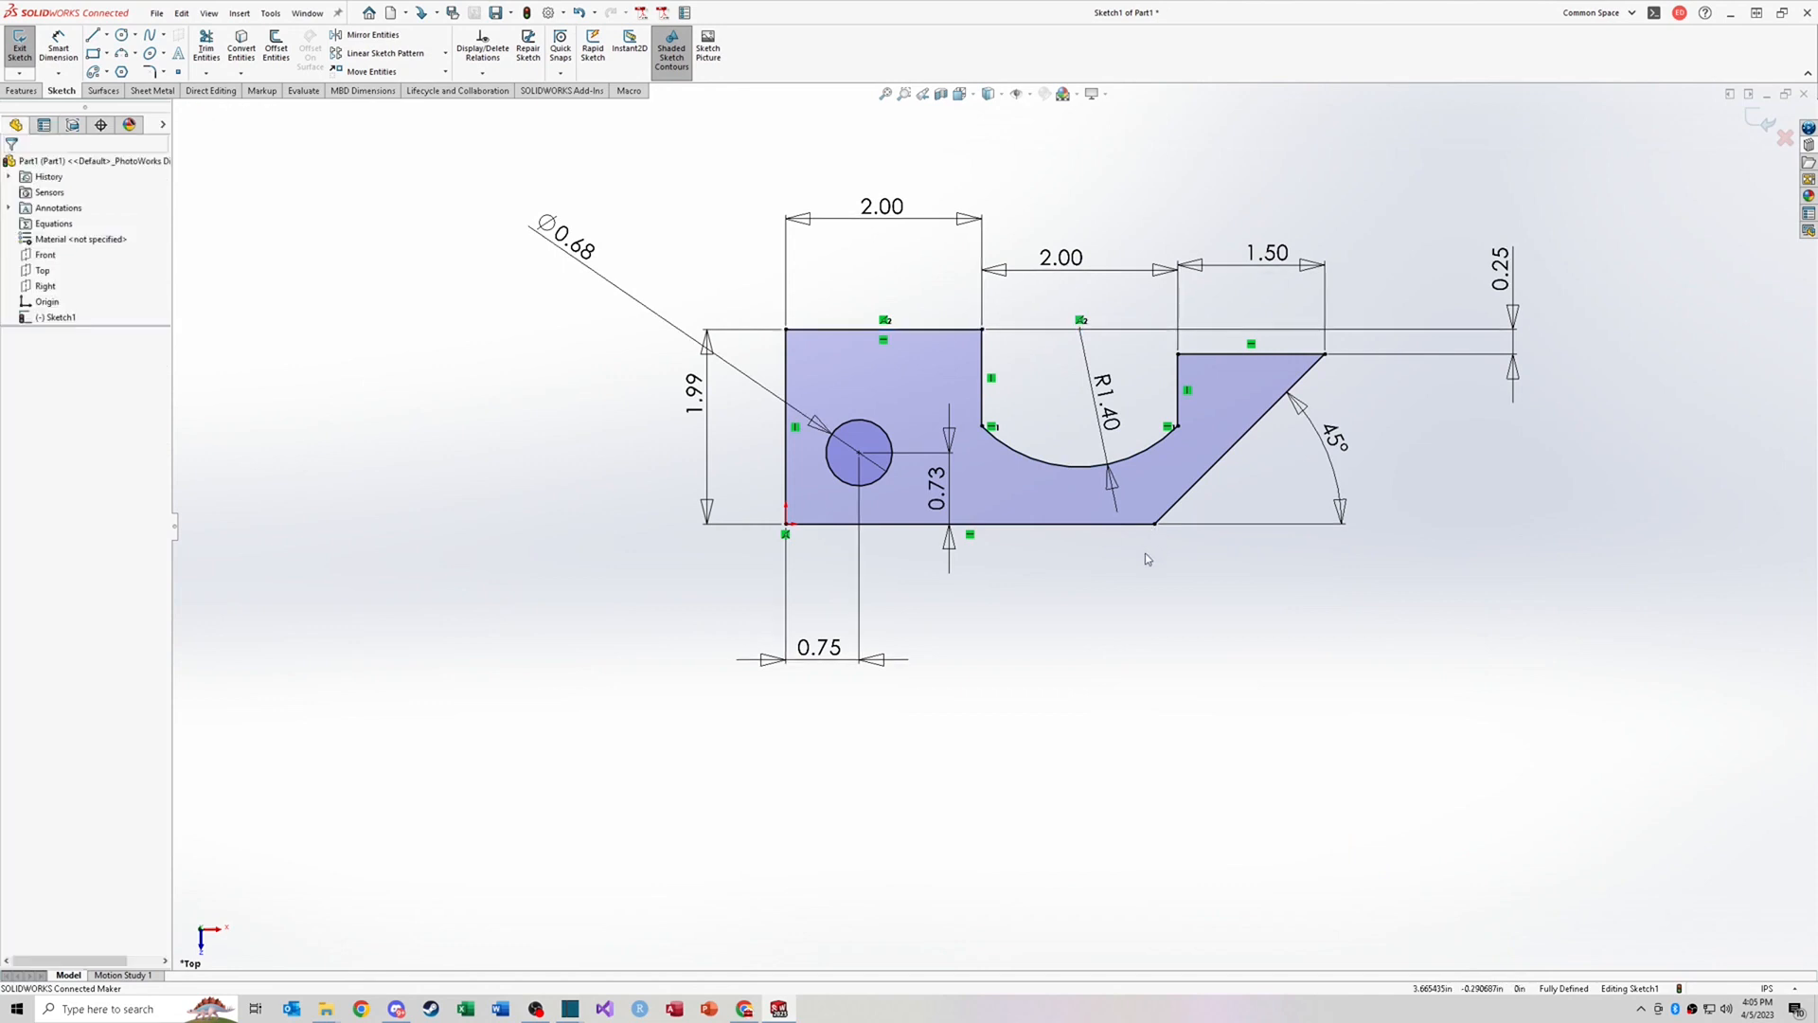
Step: Delete the arc's radius dimension and dimension the arc's length instead as 2.25 in
{"action": "left_click", "coordinate": [1106, 396]}
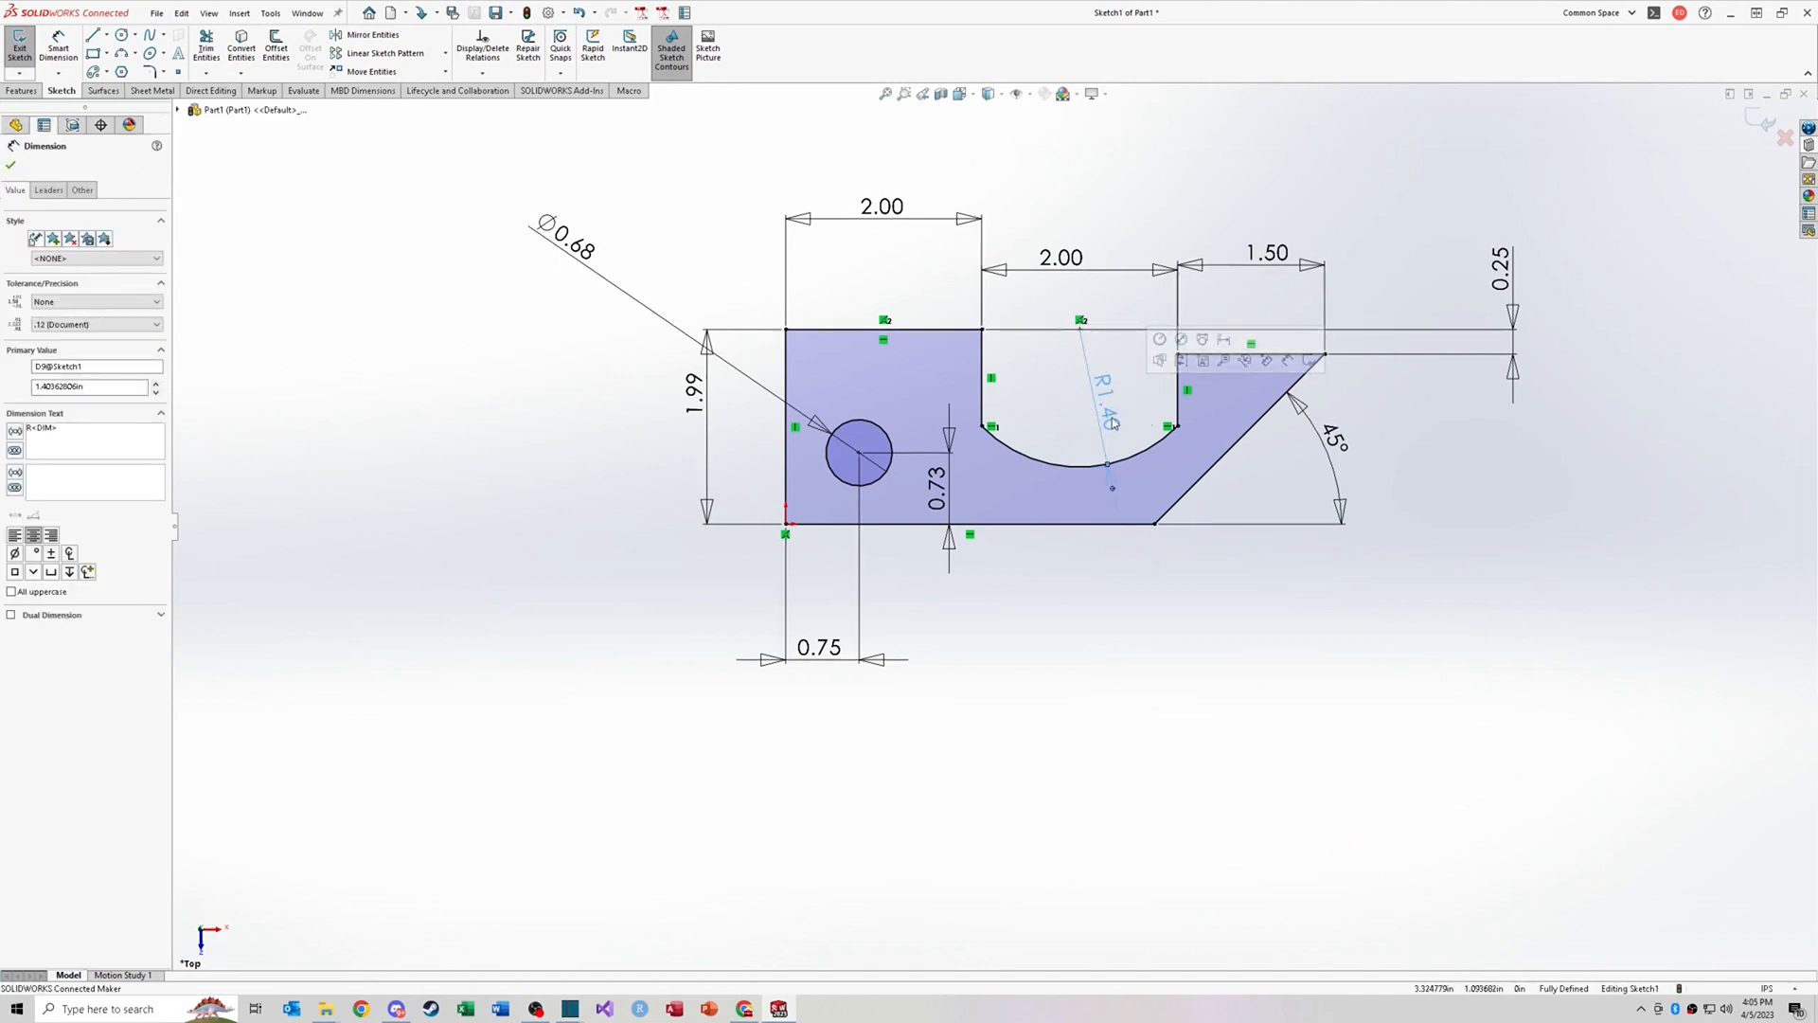
{"action": "key", "text": "Delete"}
{"action": "right_click_drag", "start_coordinate": [1081, 433], "coordinate": [1081, 362]}
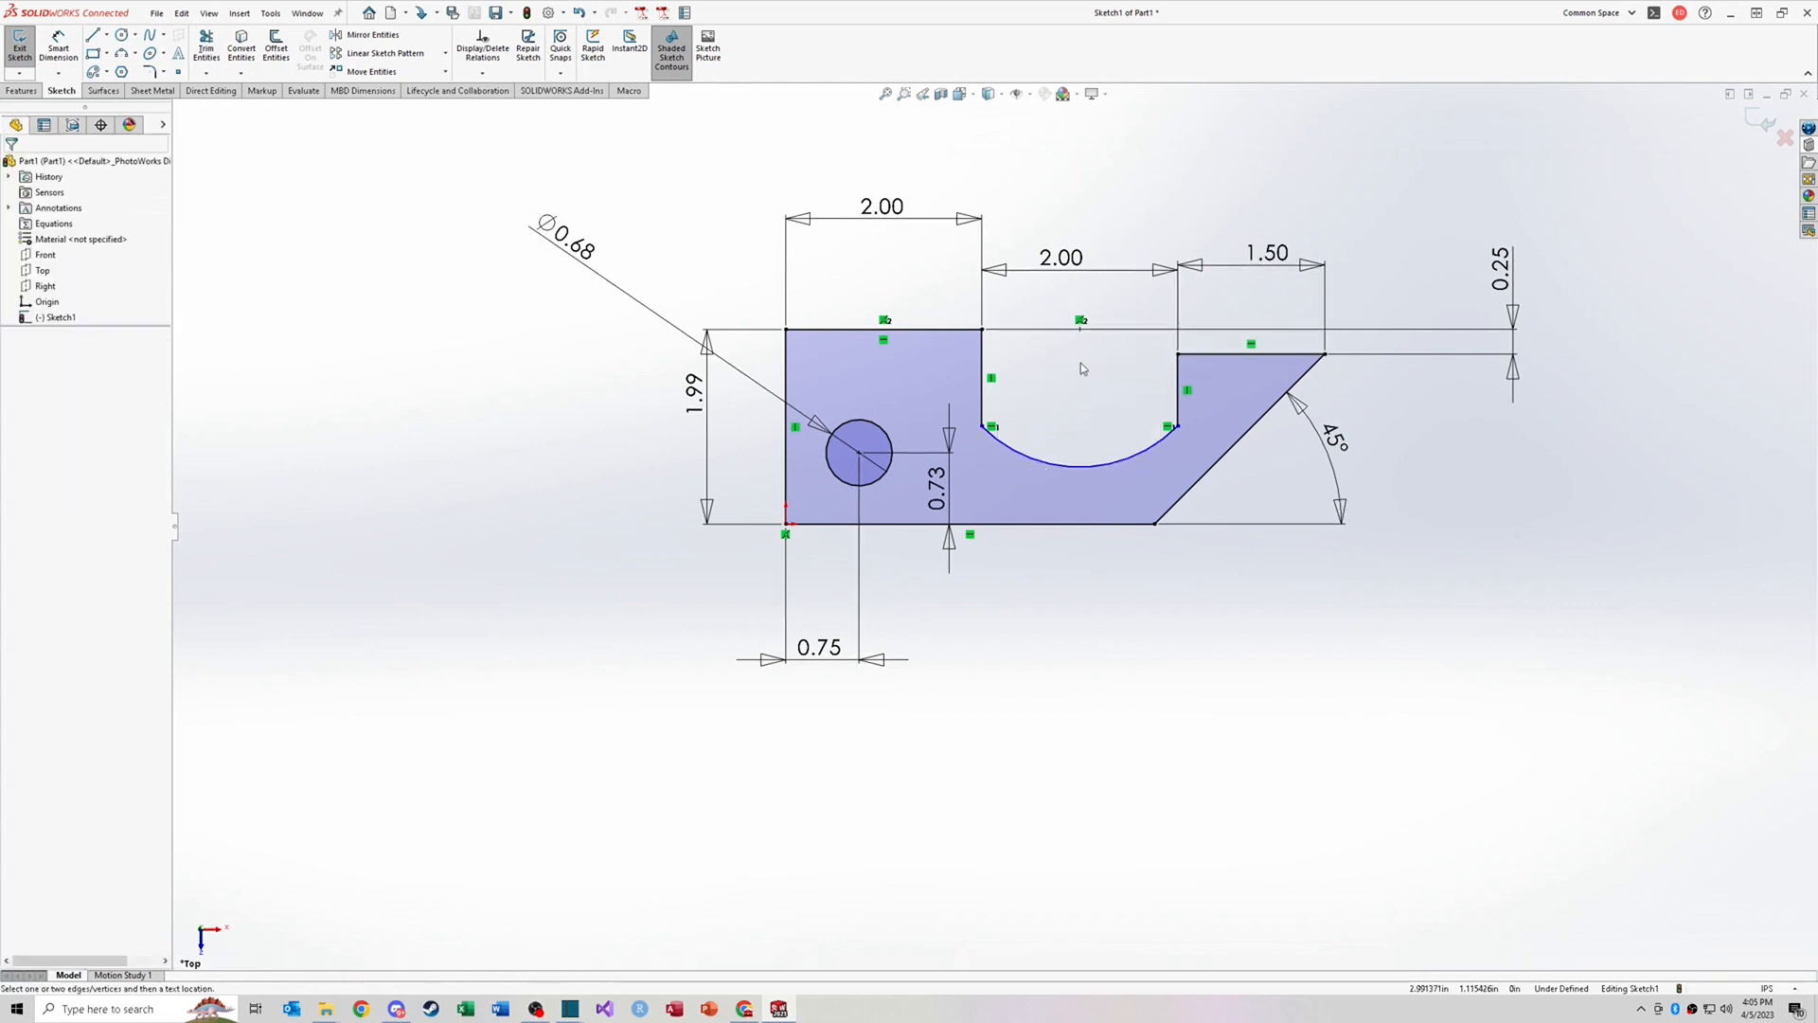
{"action": "left_click", "coordinate": [982, 427]}
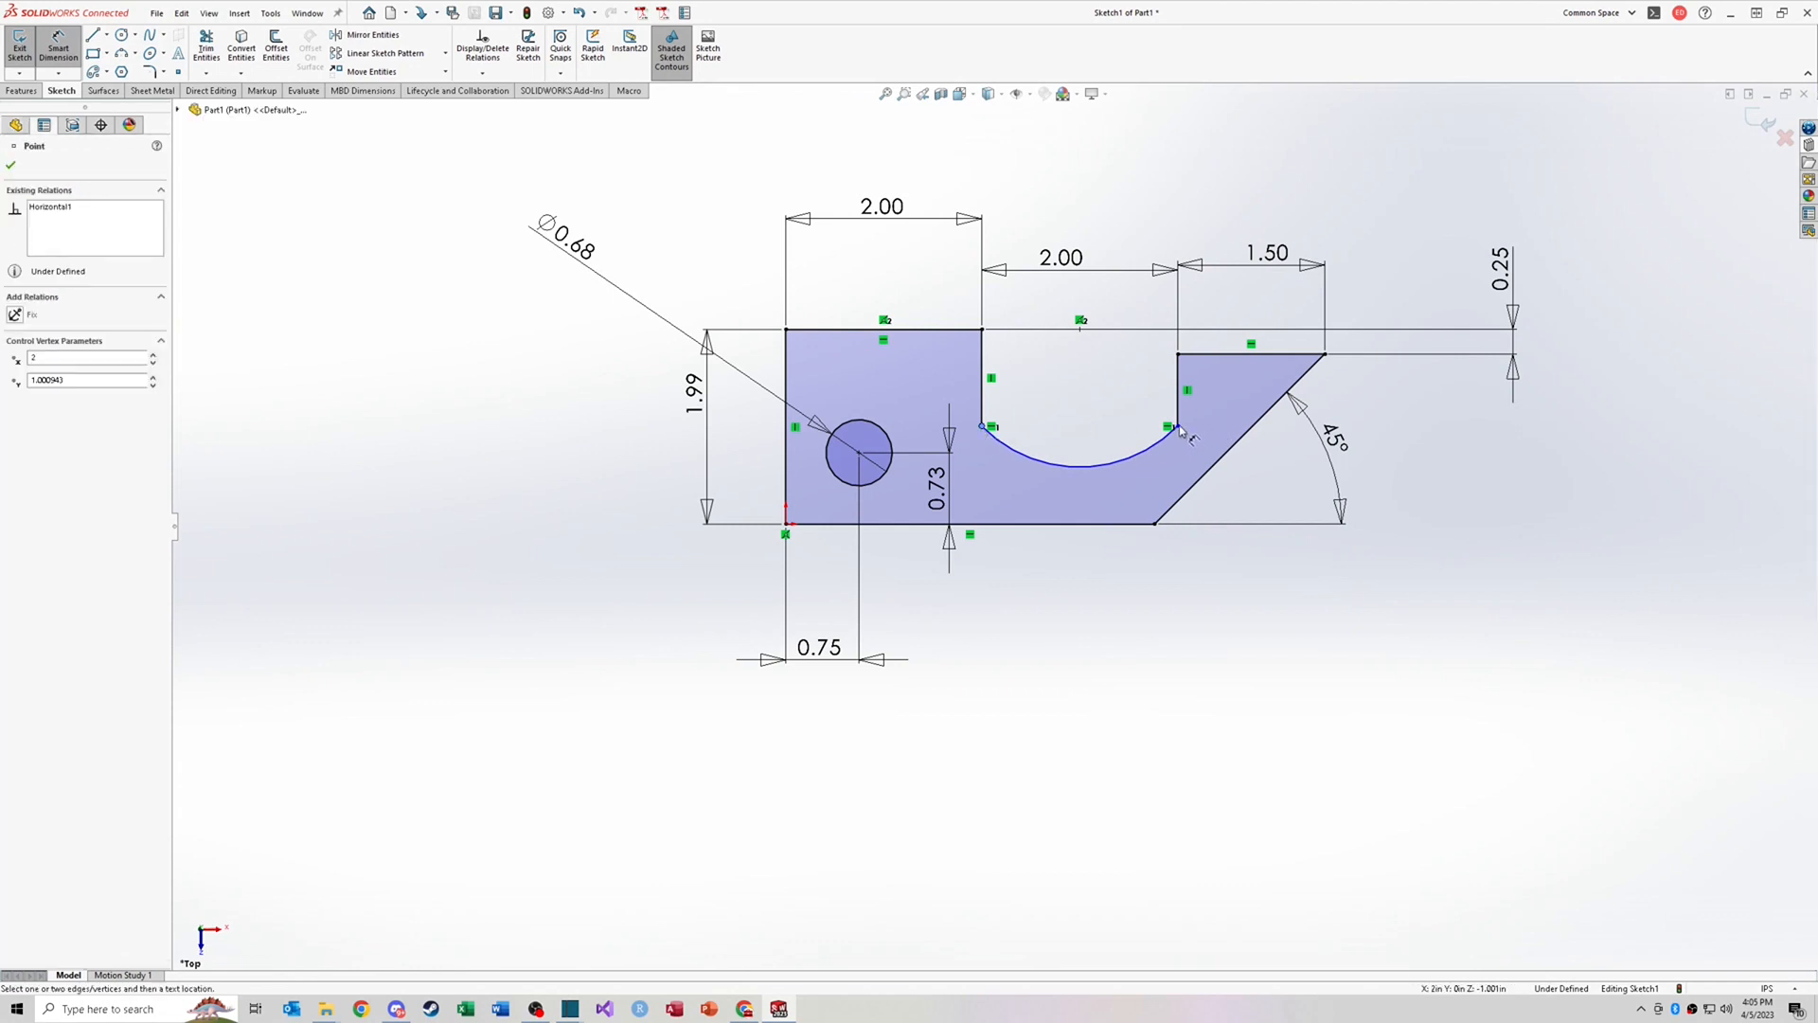
{"action": "left_click", "coordinate": [1090, 465]}
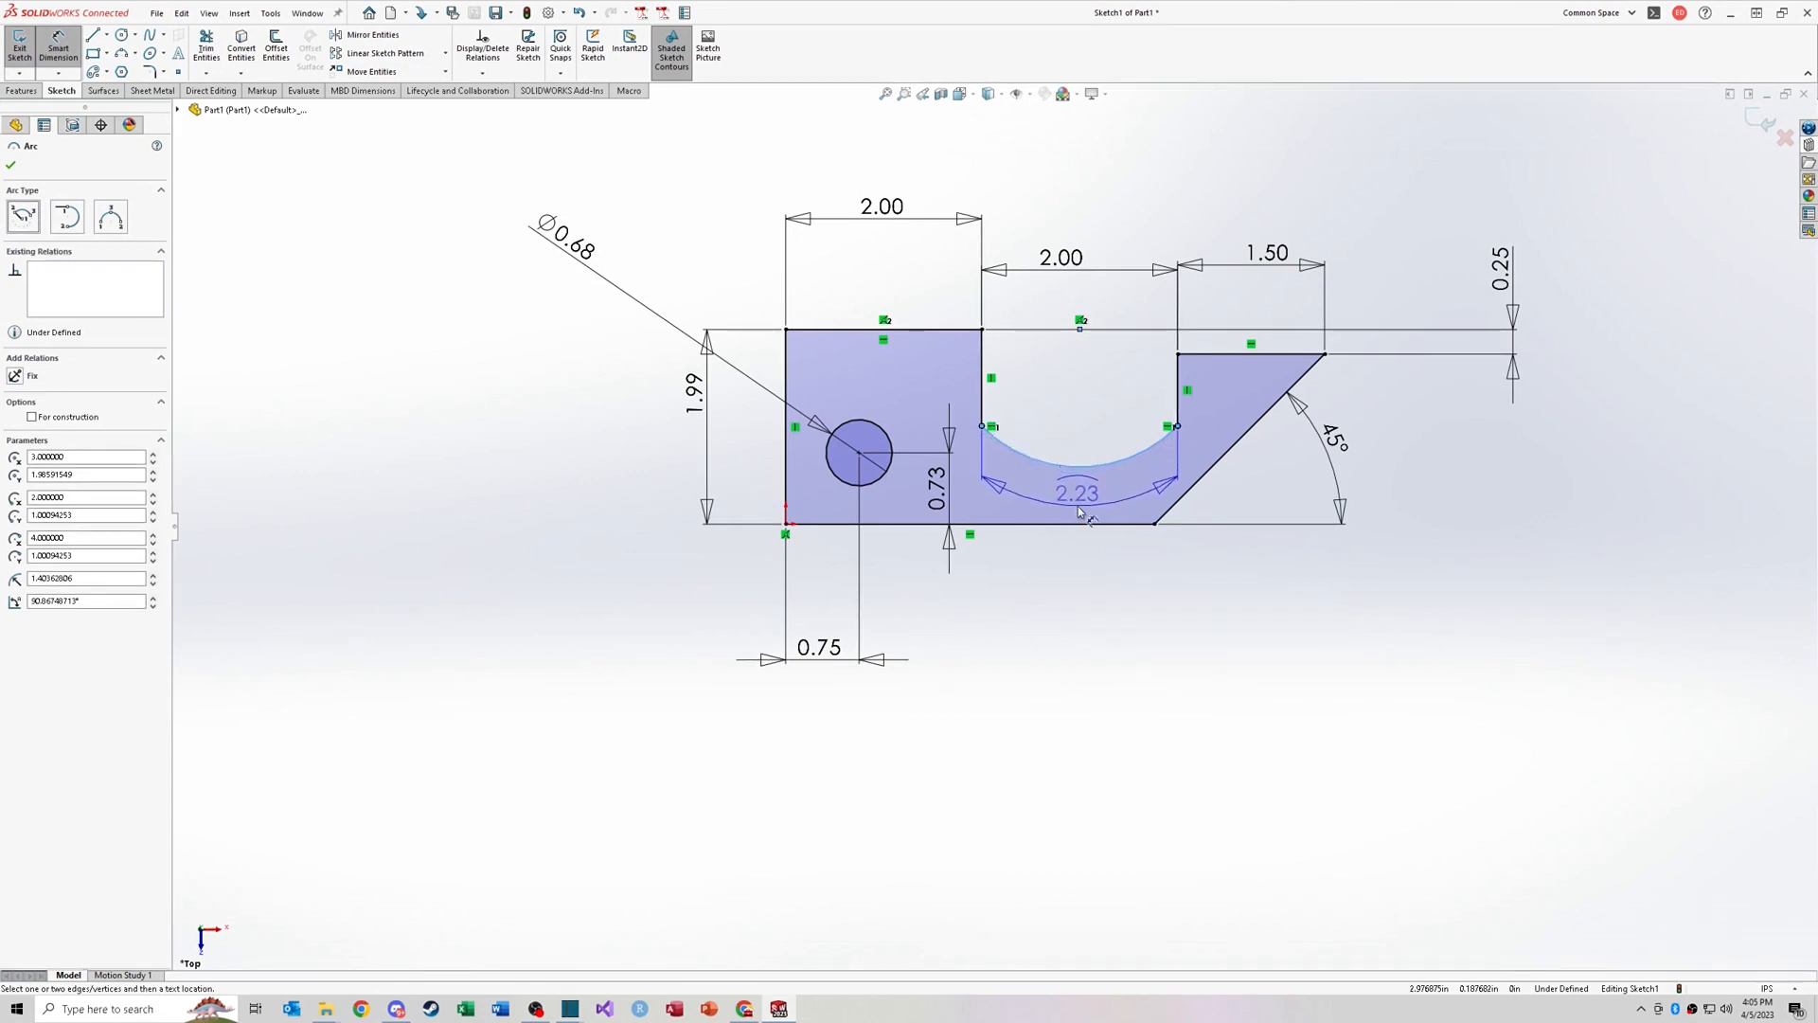
{"action": "left_click", "coordinate": [1077, 505]}
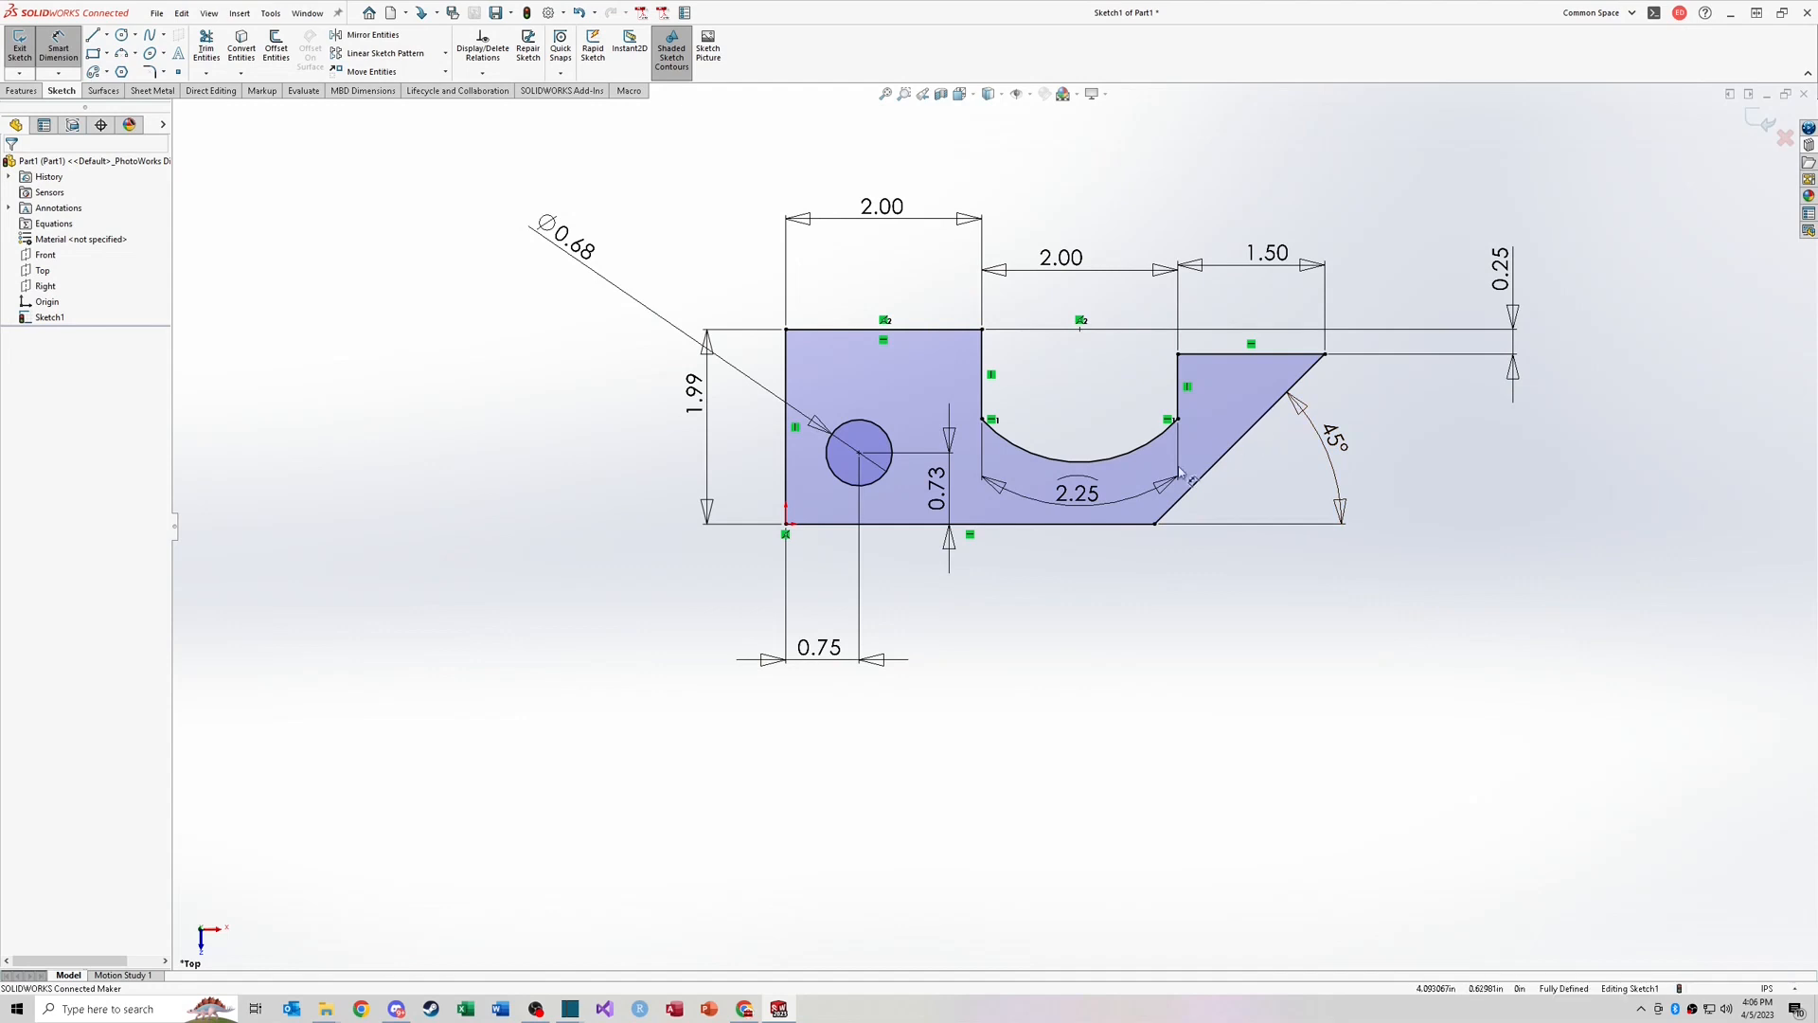
Step: Dimension the profile's bottom edge length, choosing to leave the new dimension driving
{"action": "left_click", "coordinate": [1041, 524]}
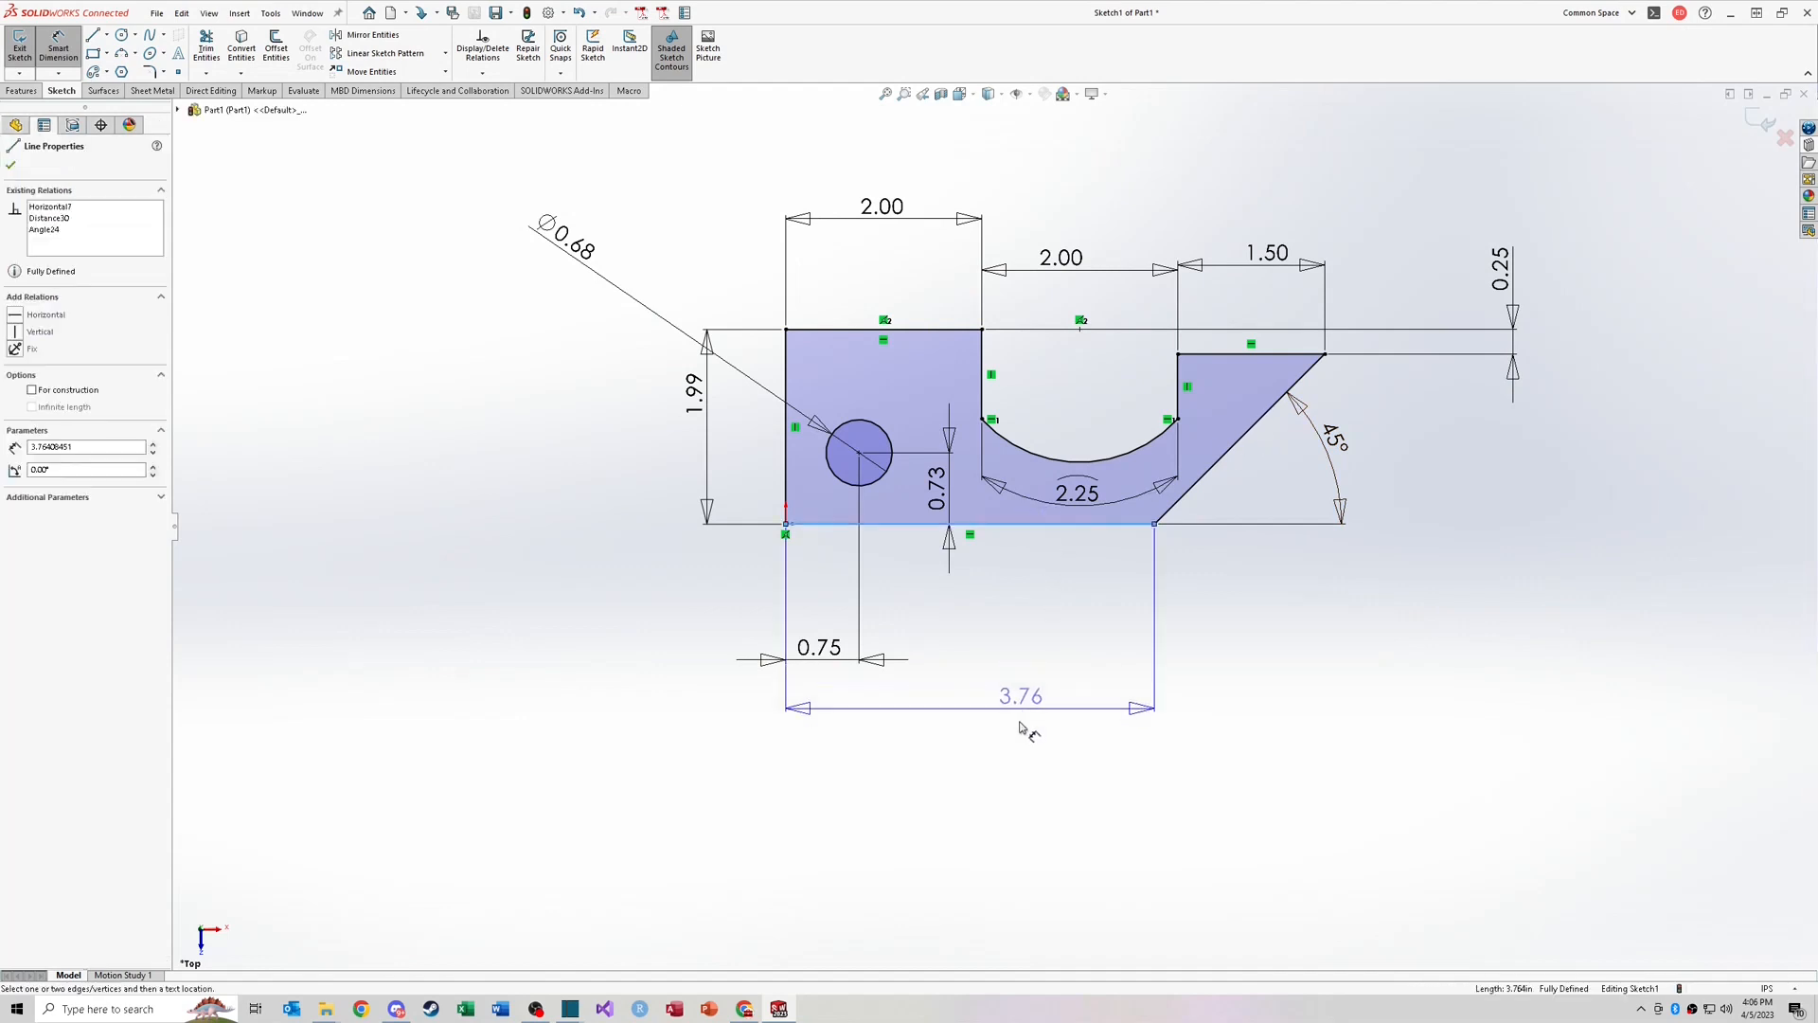
{"action": "left_click", "coordinate": [1040, 775]}
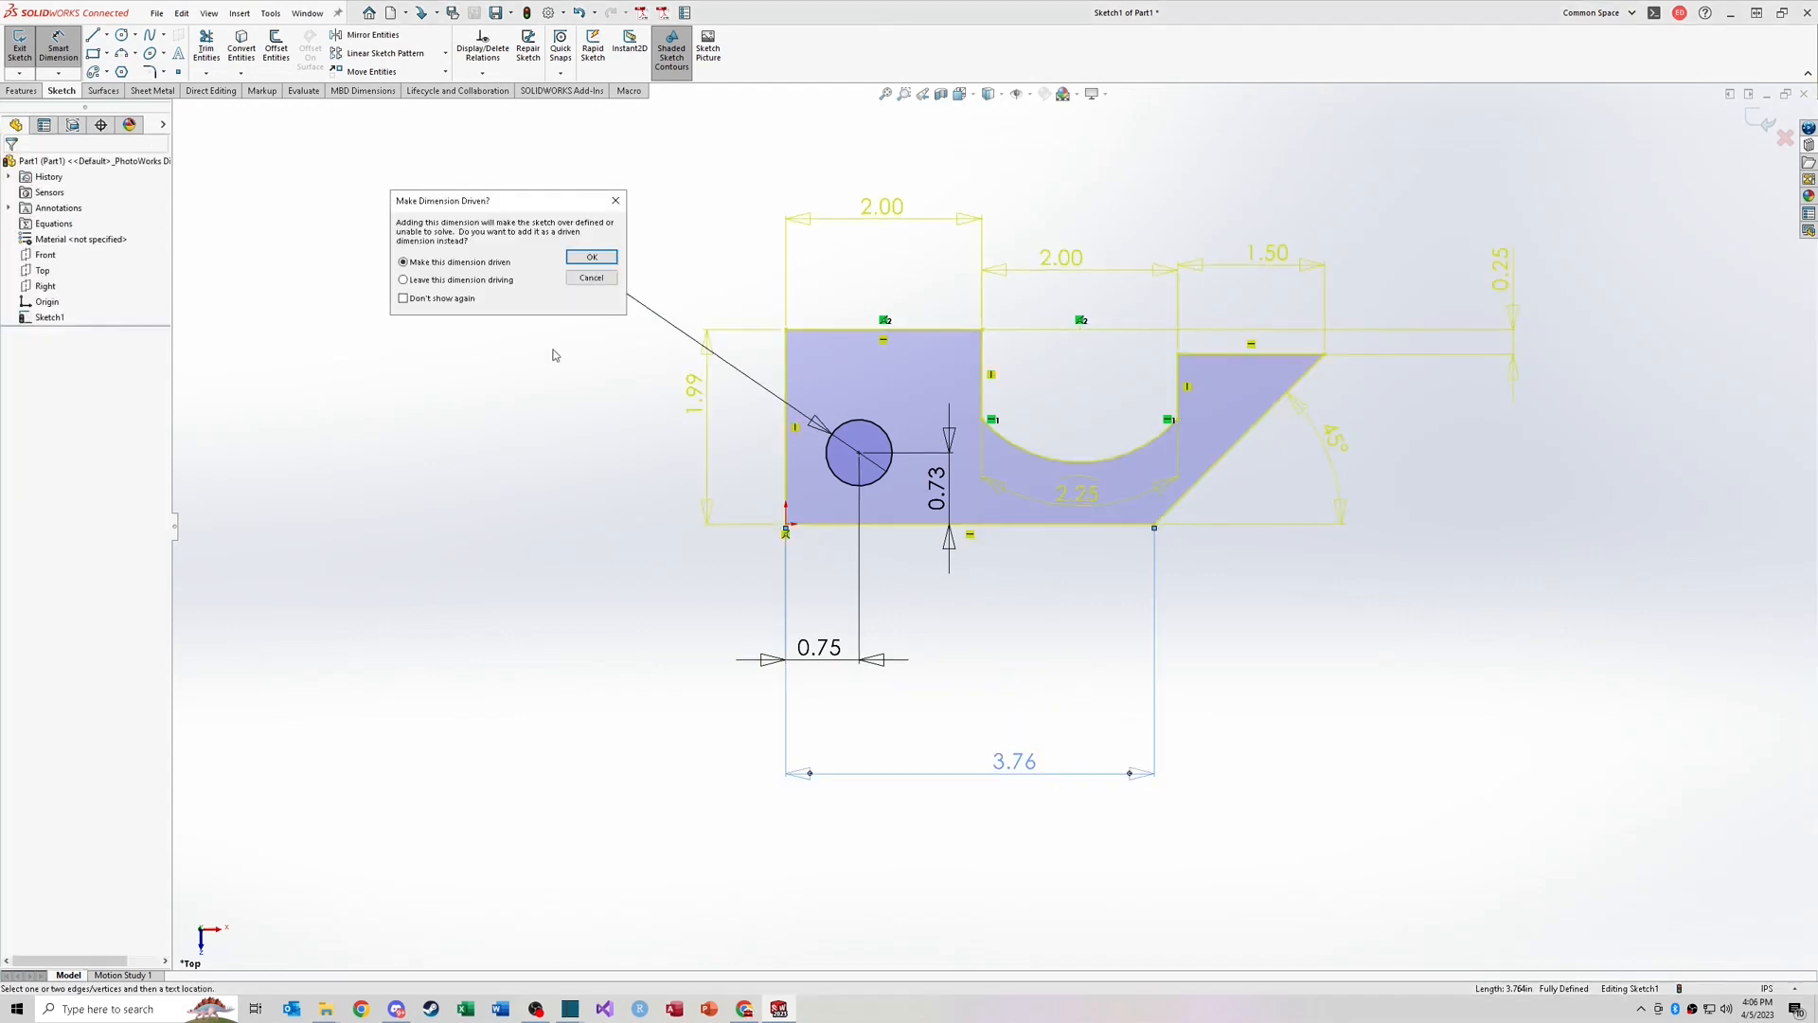
{"action": "left_click_drag", "start_coordinate": [525, 202], "coordinate": [549, 188]}
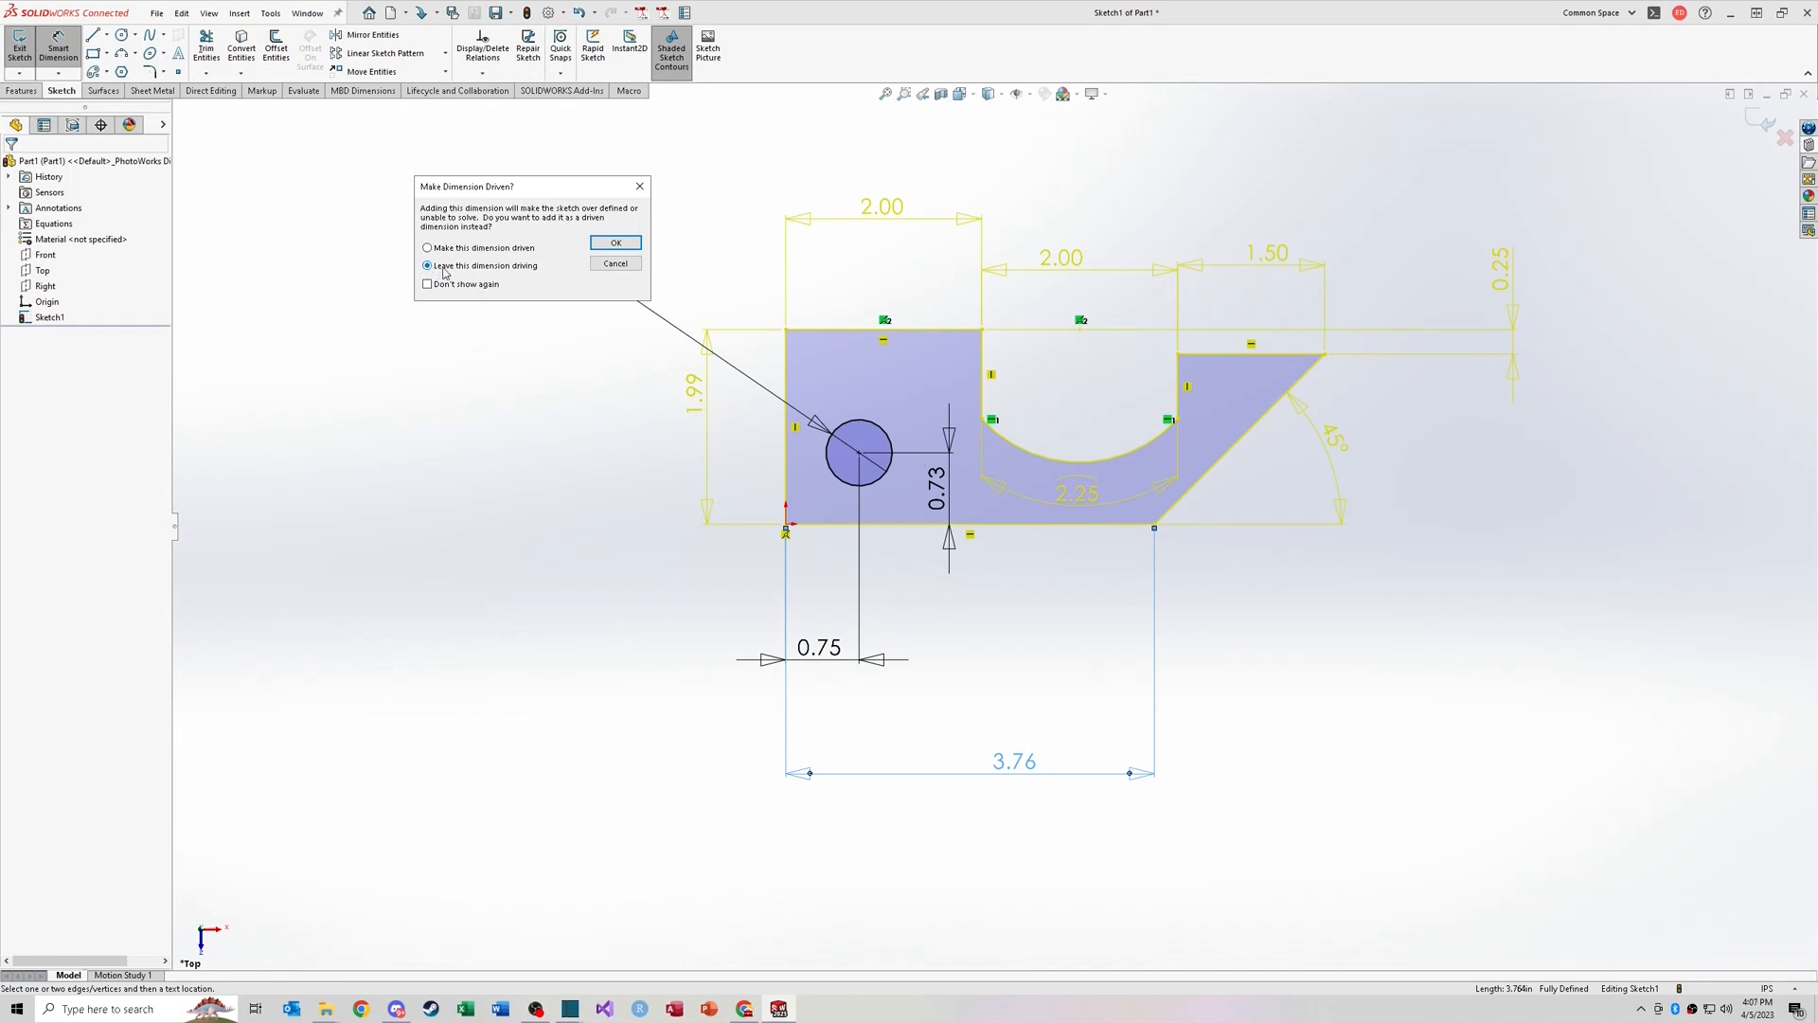
{"action": "left_click", "coordinate": [619, 248]}
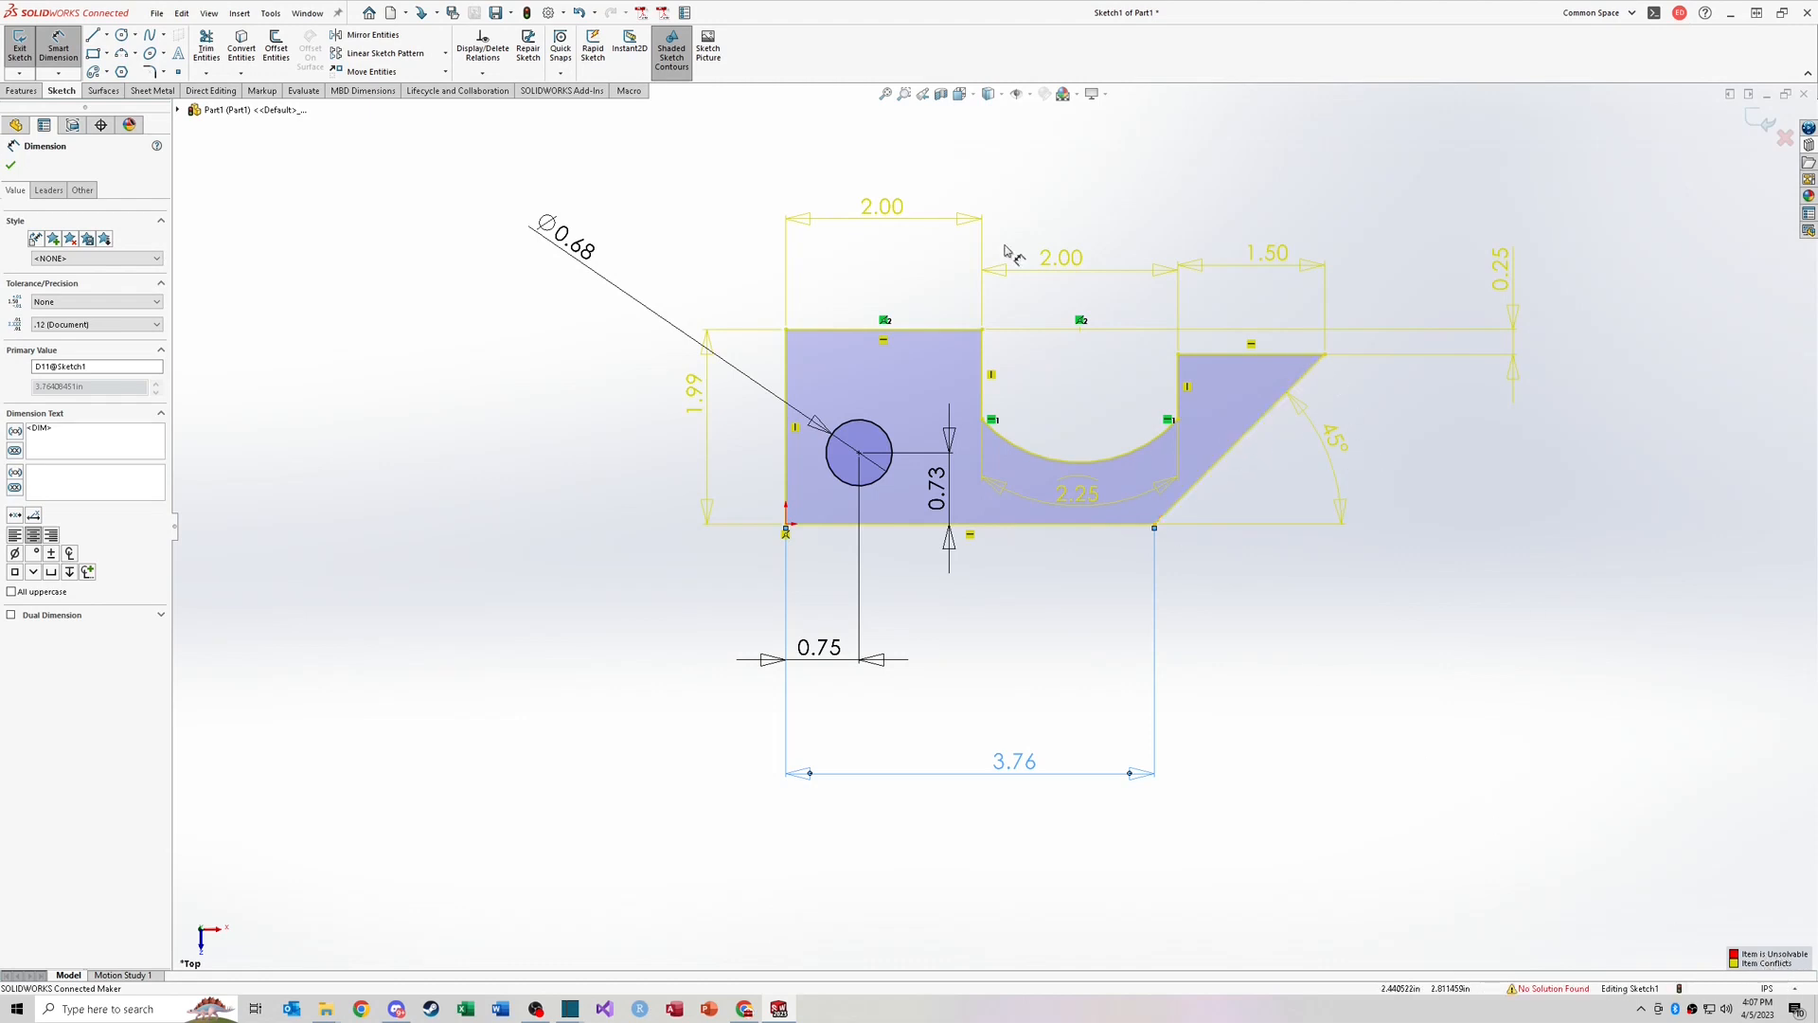
{"action": "left_click", "coordinate": [1002, 564]}
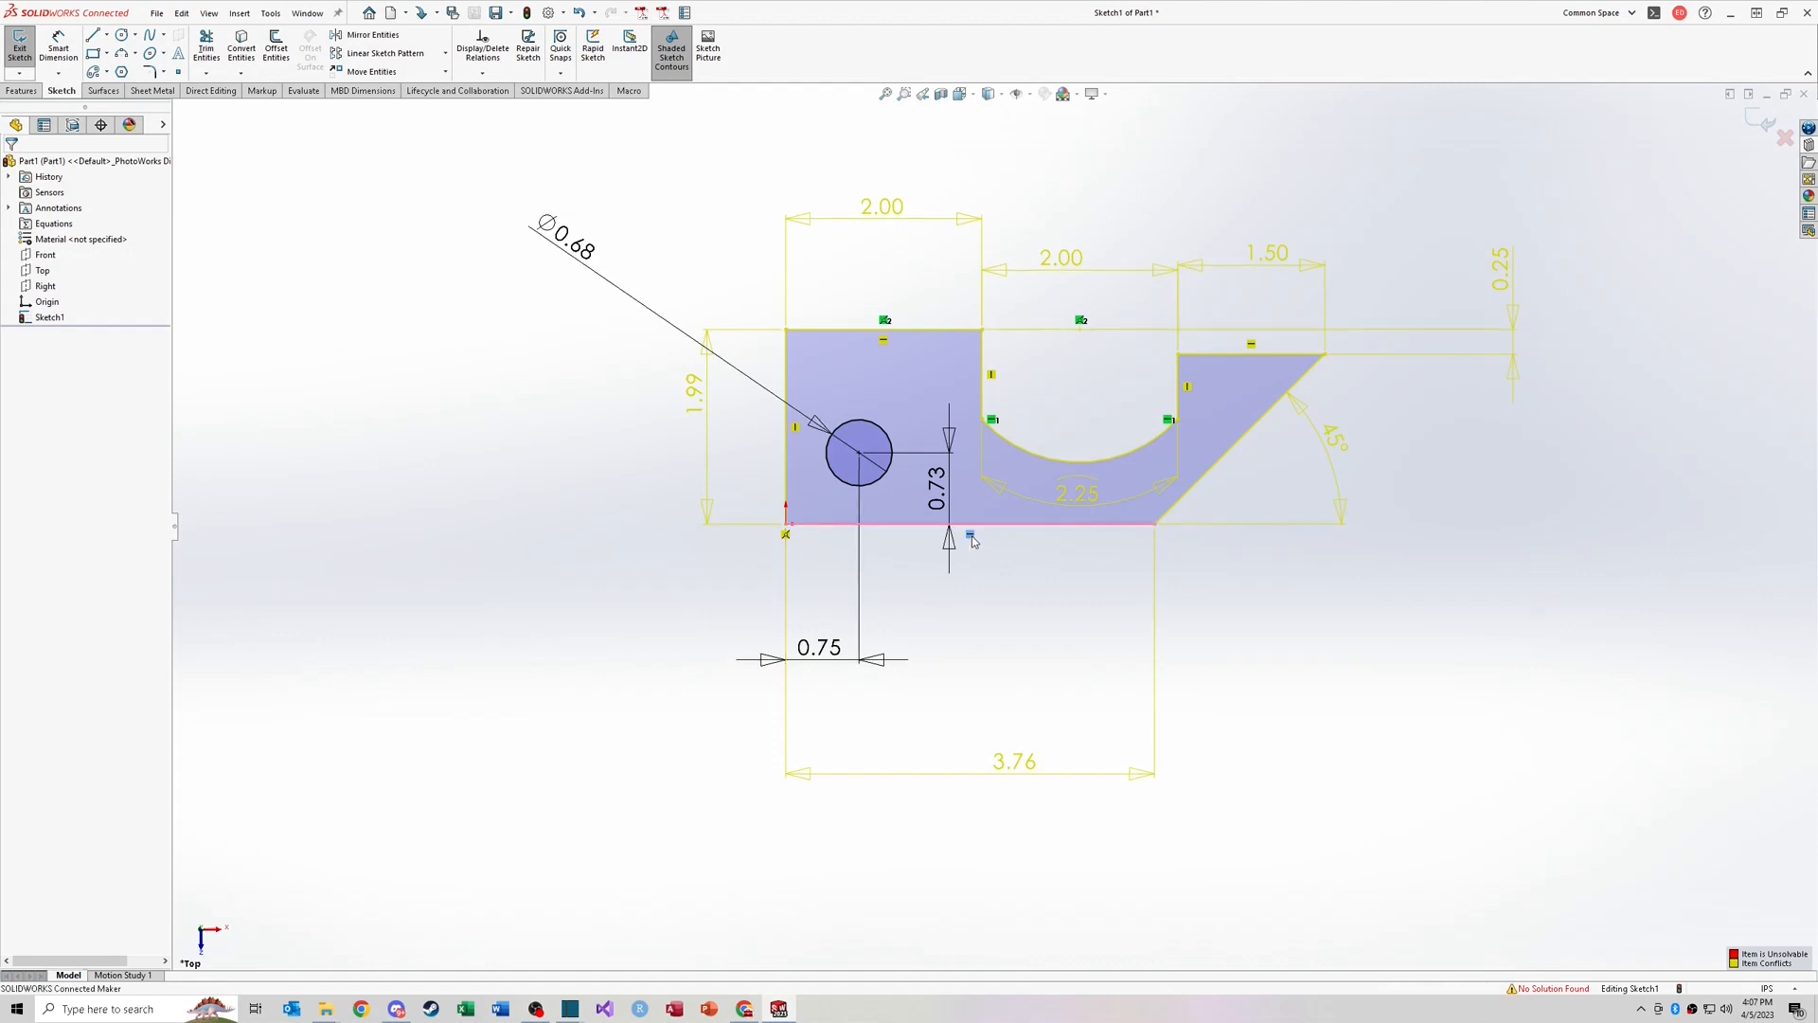
{"action": "left_click", "coordinate": [970, 536]}
{"action": "key", "text": "Delete"}
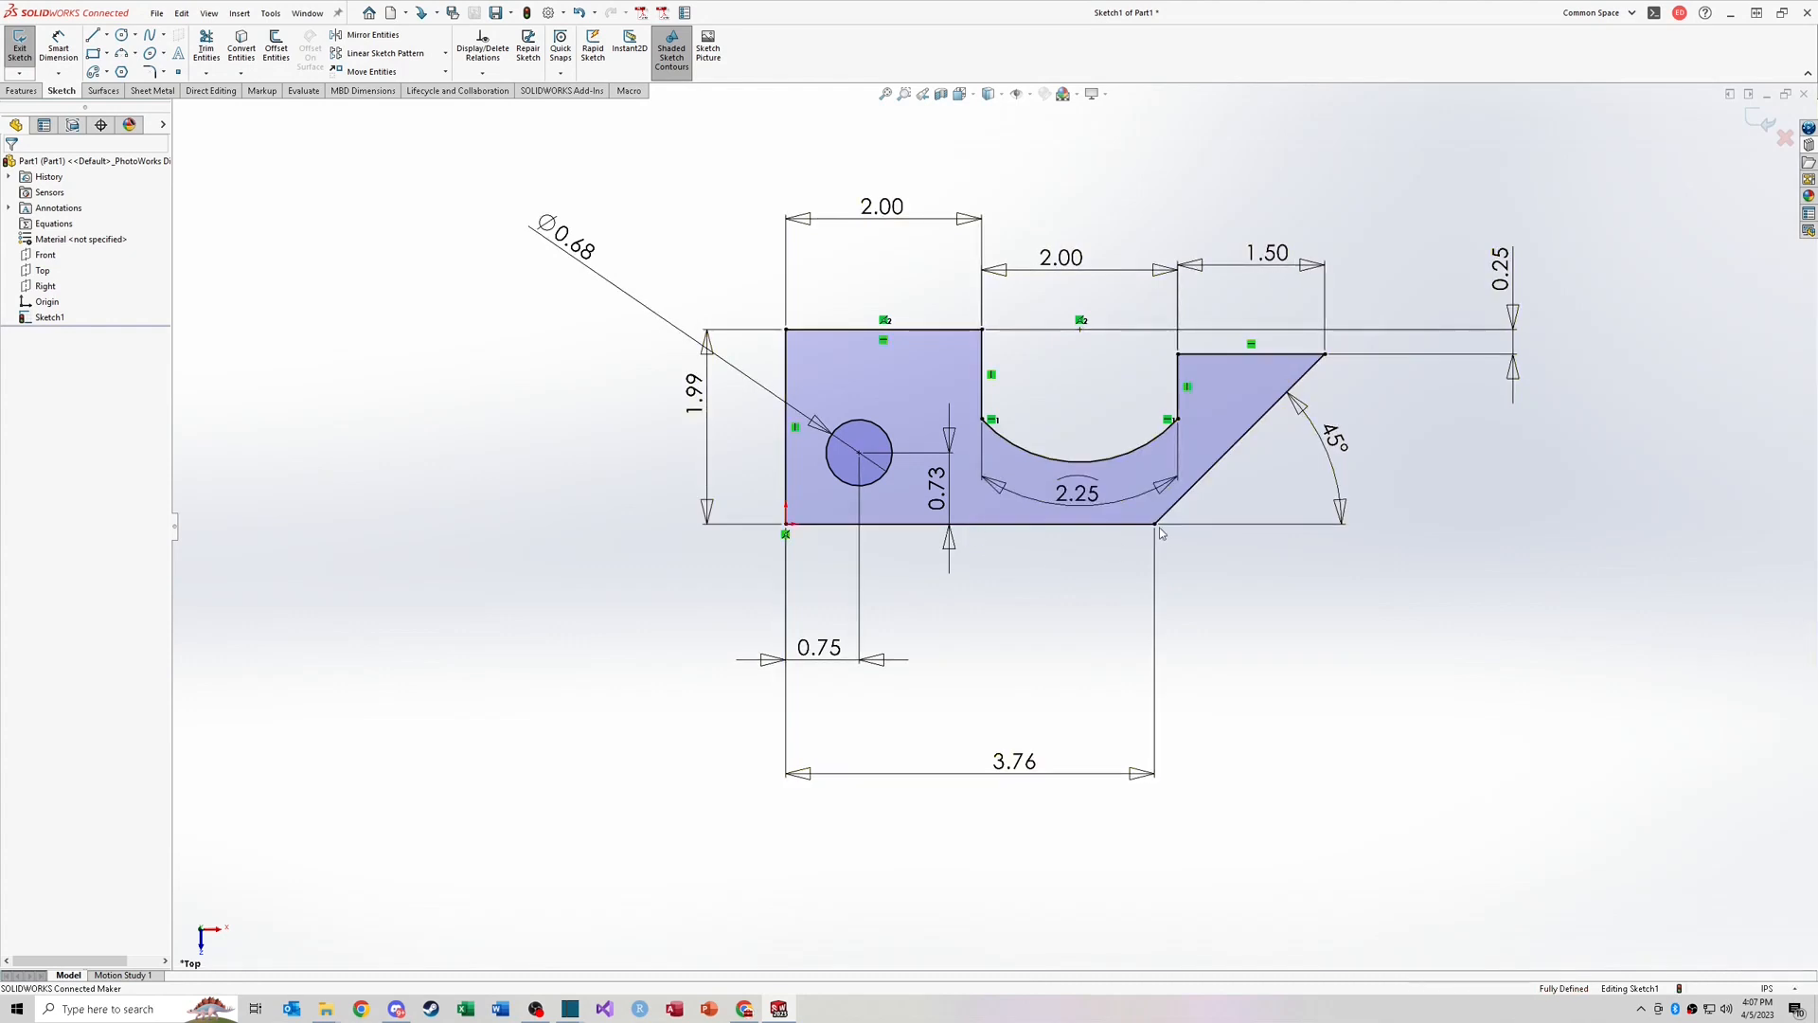
{"action": "key", "text": "ctrl+z"}
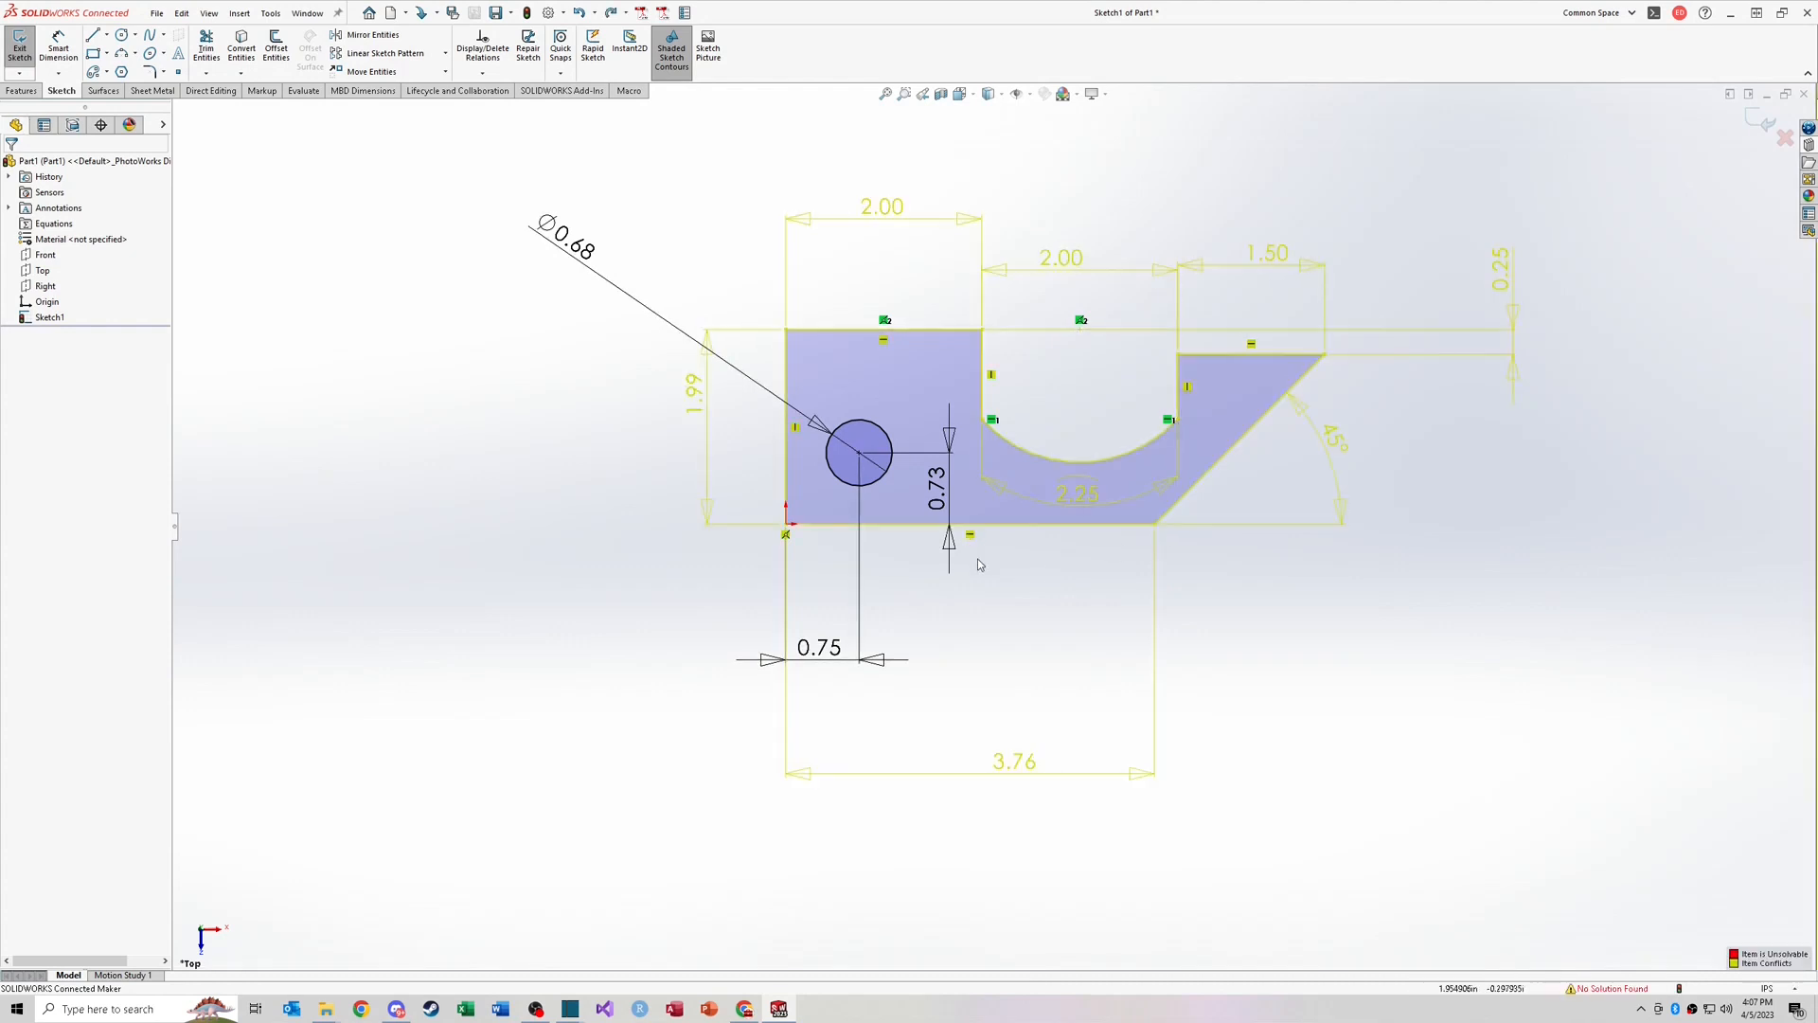
Step: Delete the 45° angle dimension on the slanted side
{"action": "left_click_drag", "start_coordinate": [1413, 493], "coordinate": [1313, 423]}
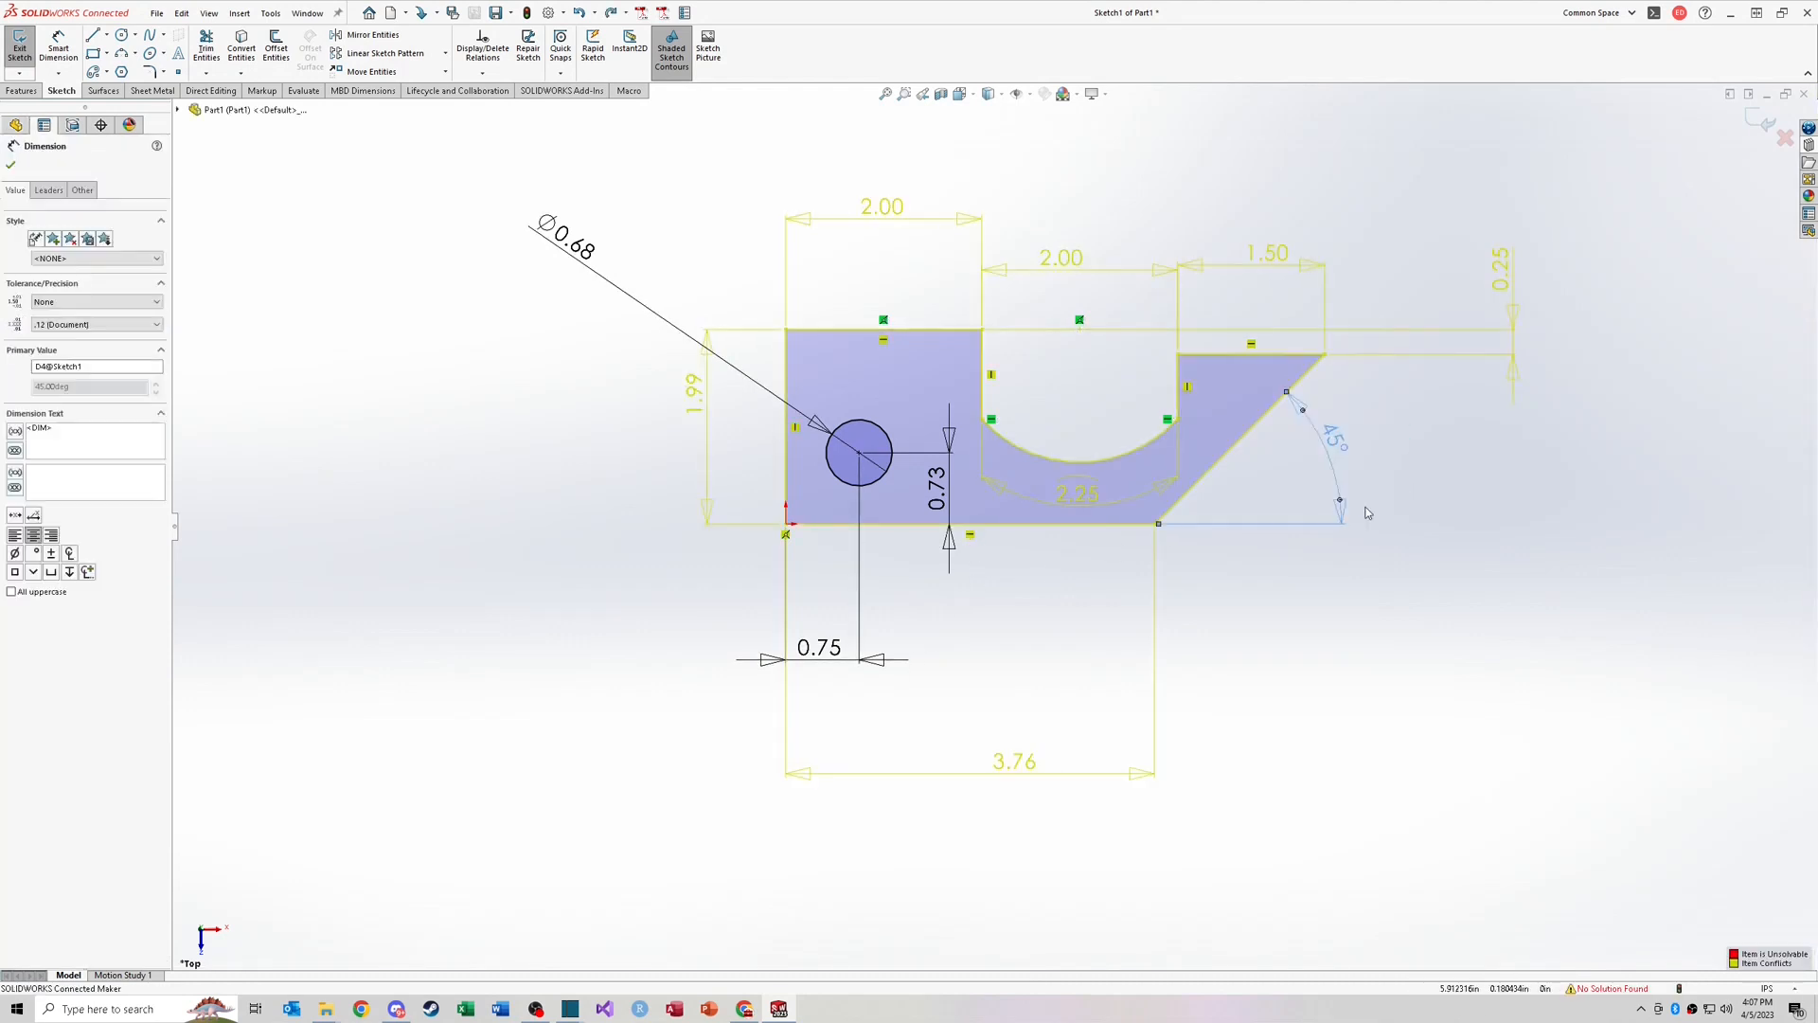
{"action": "key", "text": "Delete"}
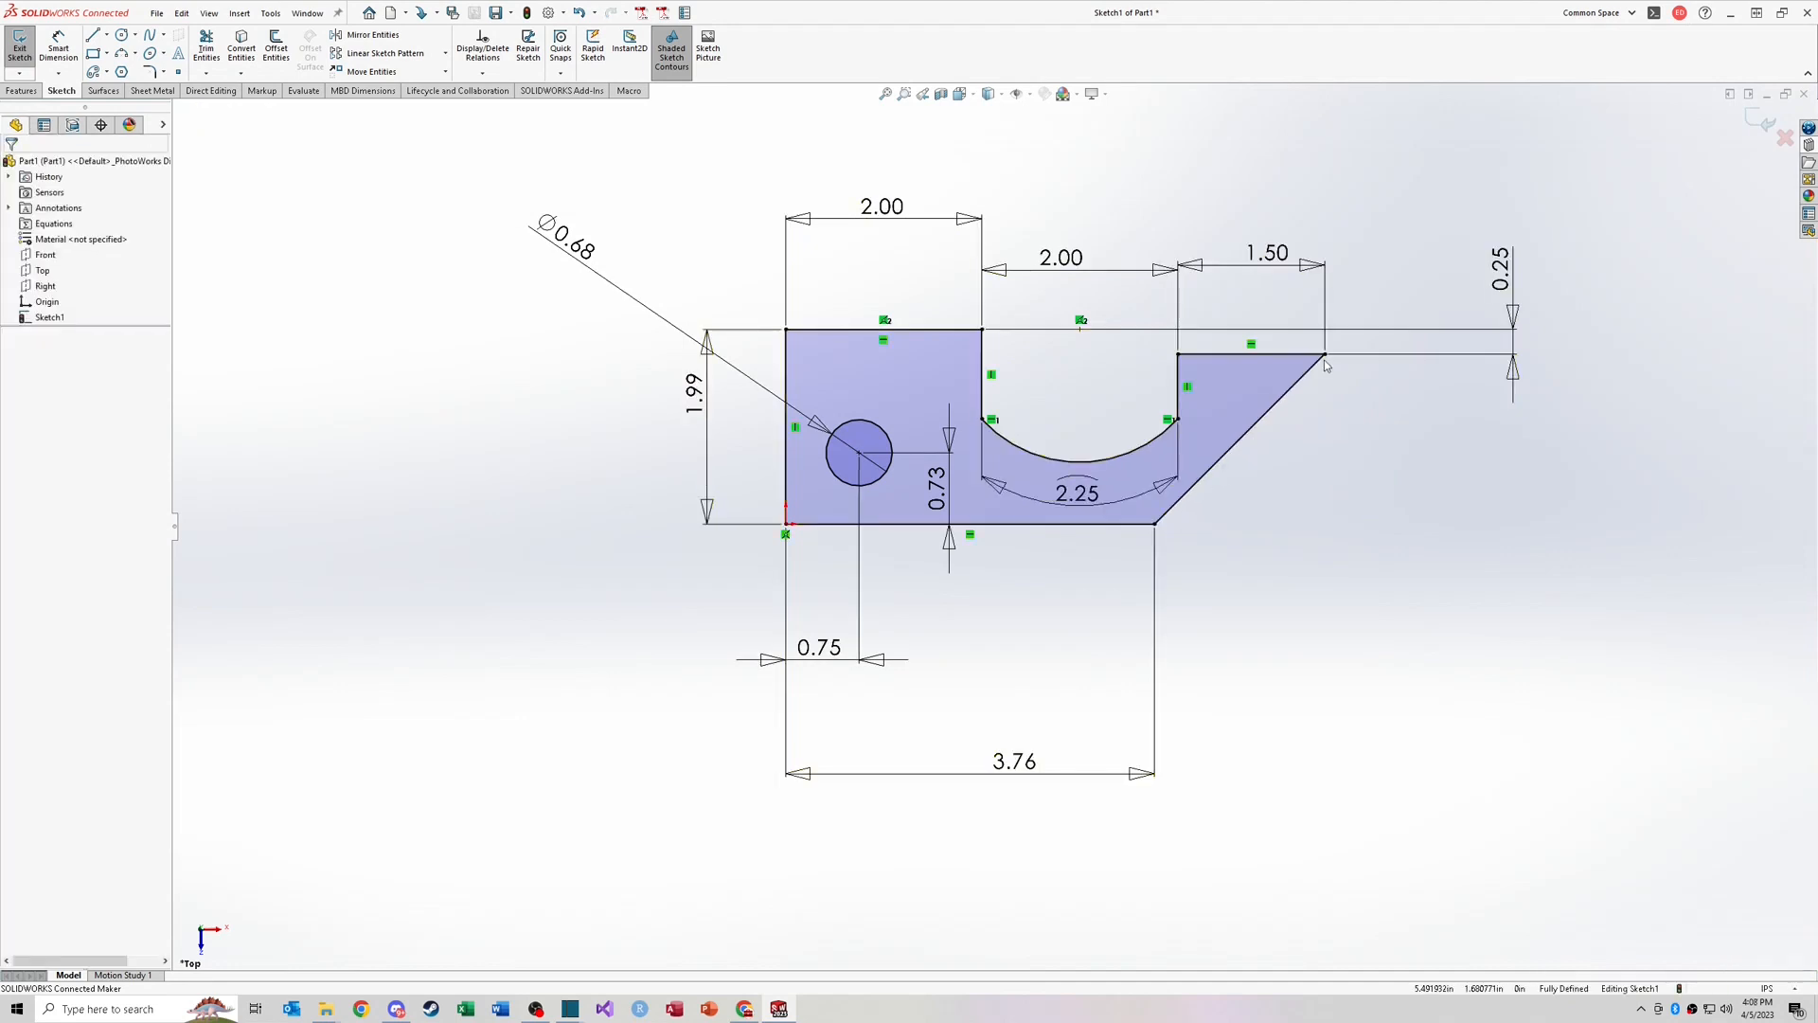
Step: Move the bottom edge length dimension closer and set its value to 4 in
{"action": "left_click_drag", "start_coordinate": [1016, 763], "coordinate": [1019, 710]}
{"action": "double_click", "coordinate": [1019, 711]}
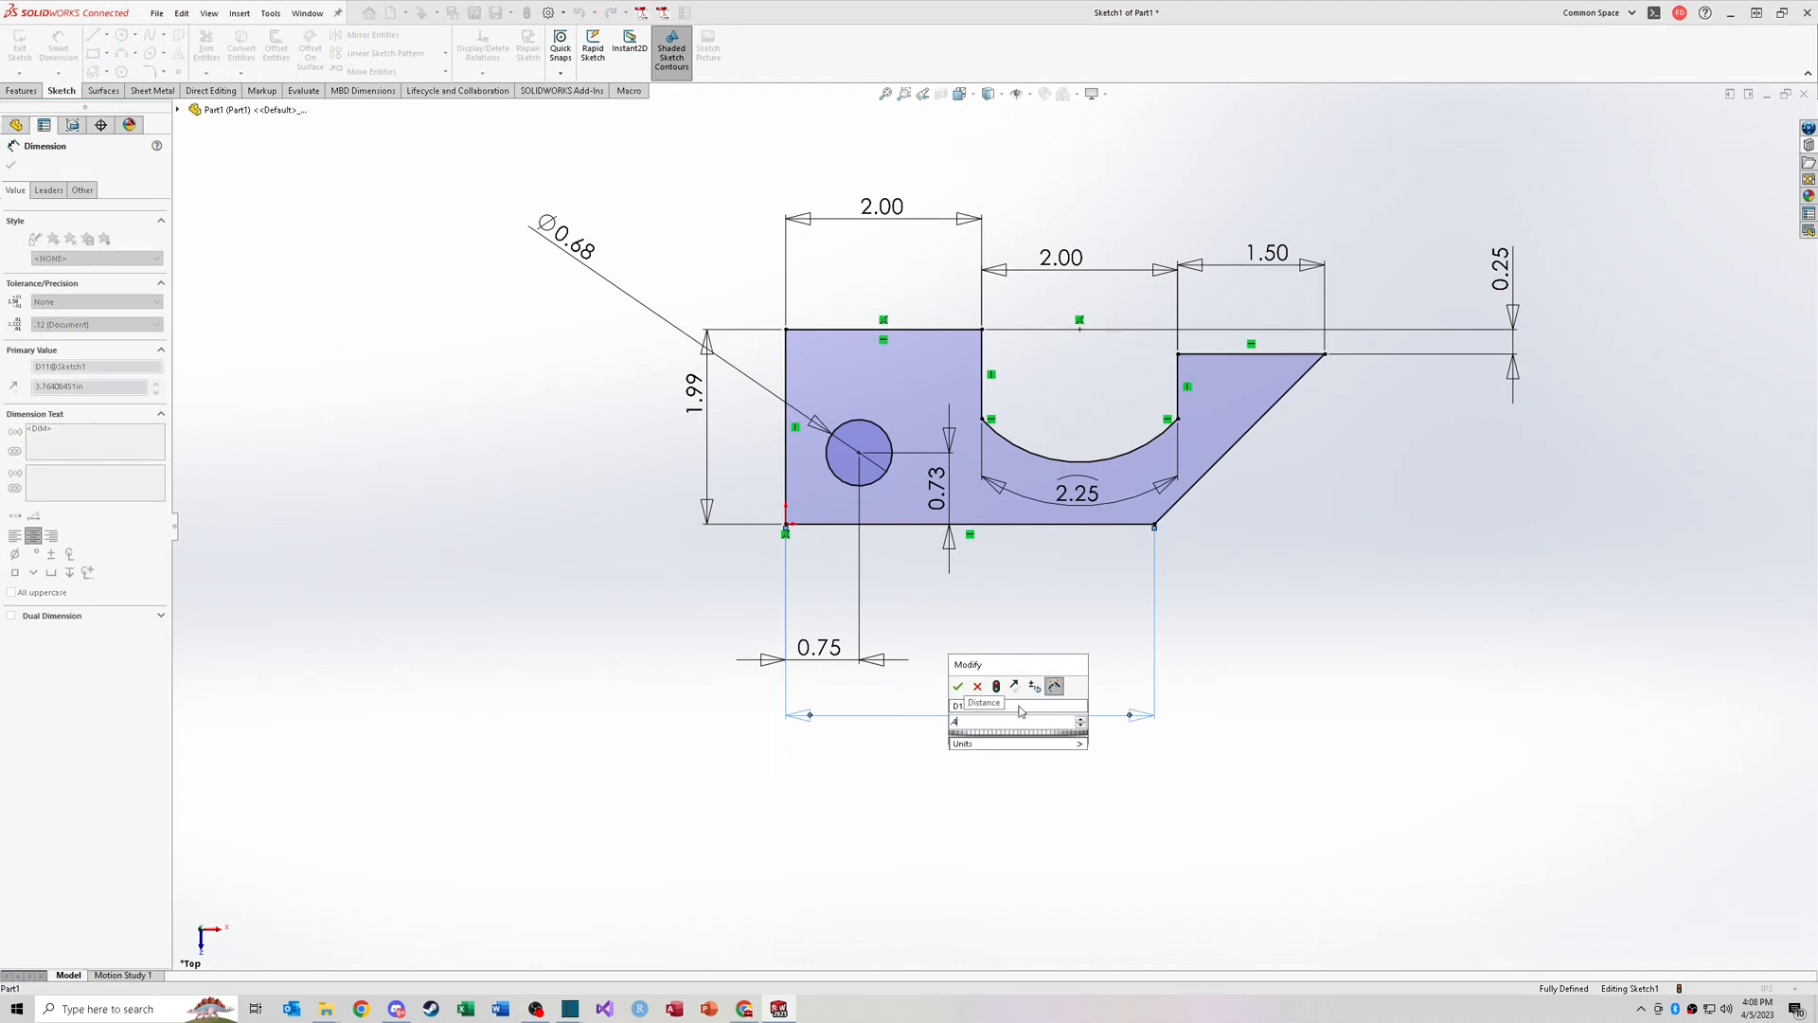
{"action": "type", "text": "4"}
{"action": "key", "text": "Return"}
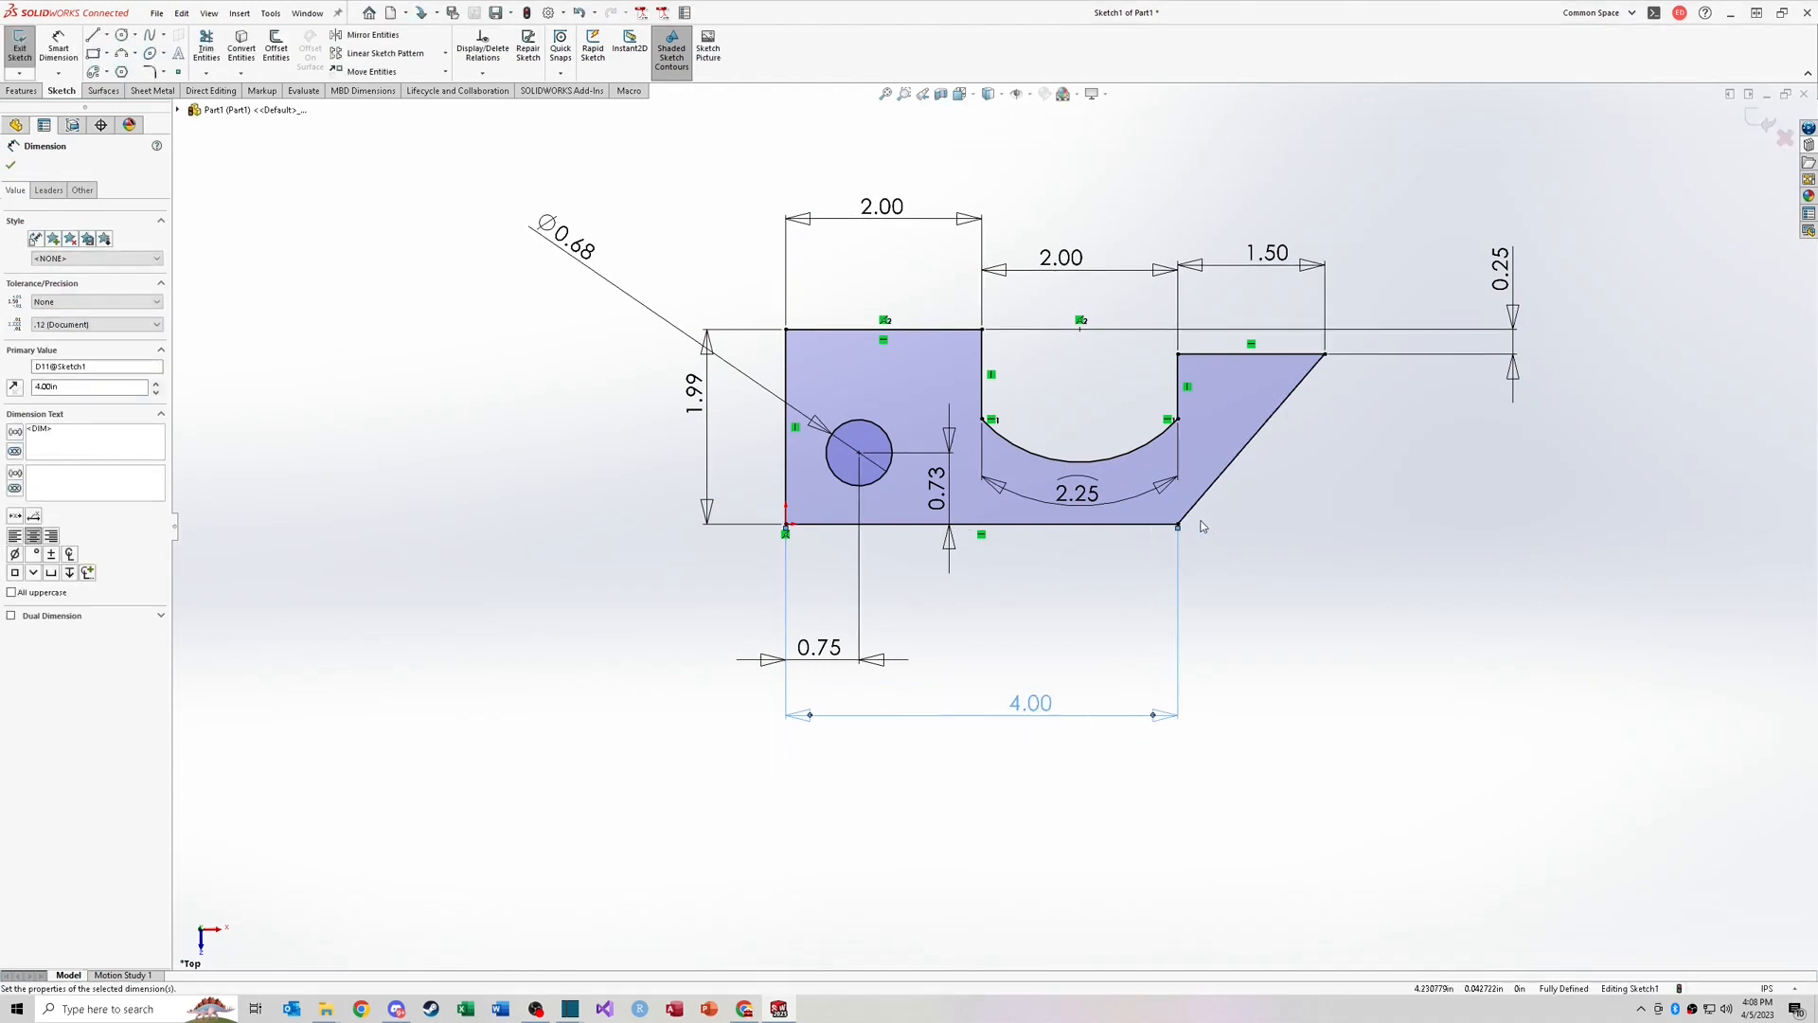
Step: Add an angle dimension between the bottom edge and the slanted side, making it a driven dimension
{"action": "right_click_drag", "start_coordinate": [1232, 615], "coordinate": [1241, 591]}
{"action": "left_click", "coordinate": [1157, 524]}
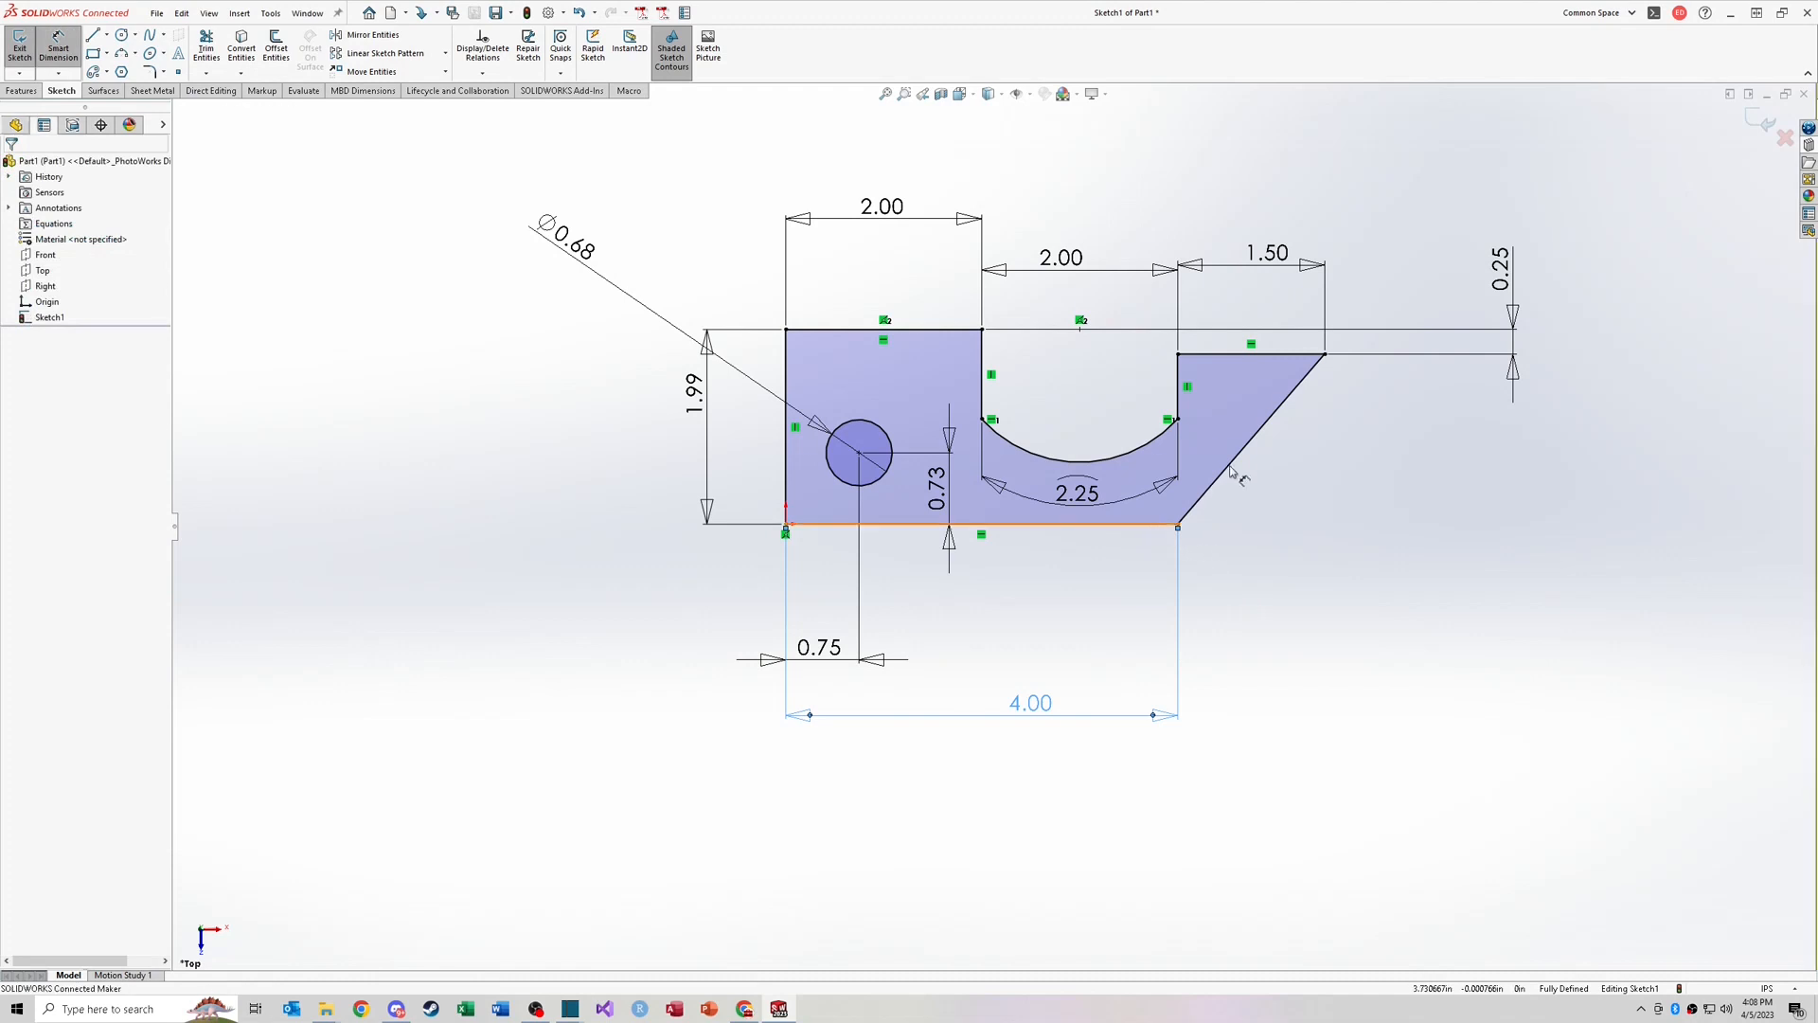
{"action": "left_click", "coordinate": [1246, 457]}
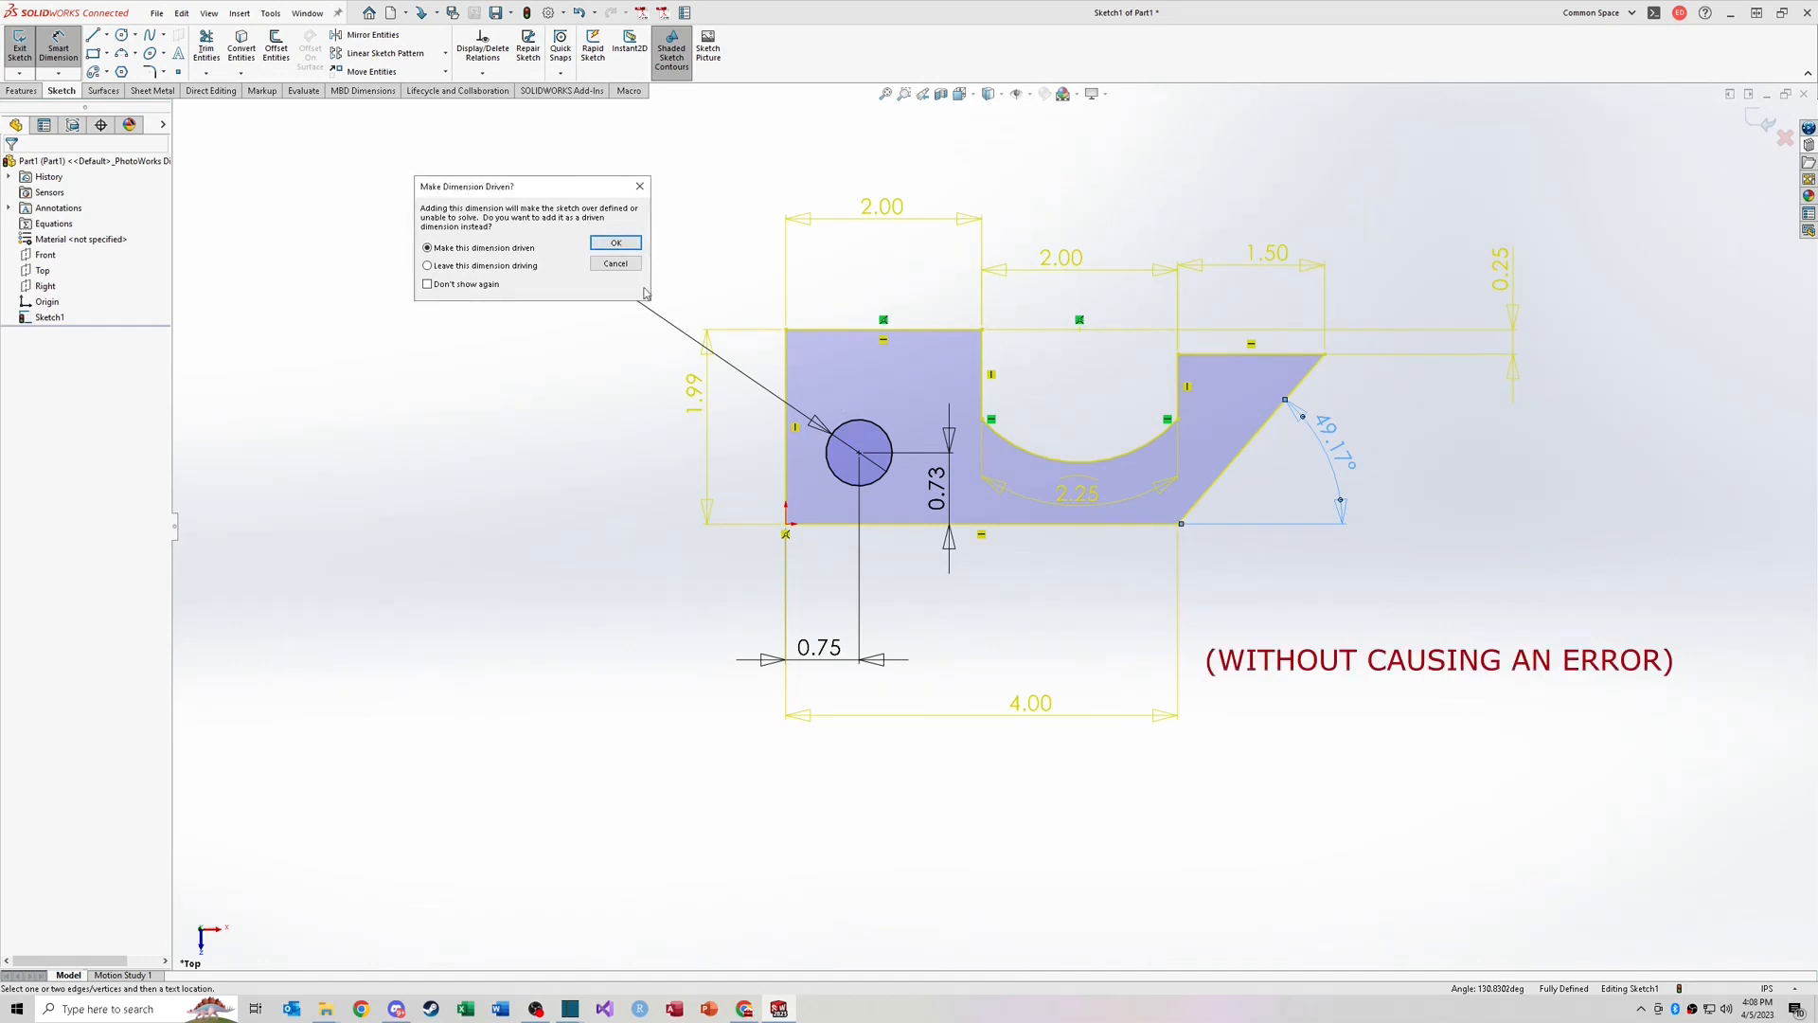
{"action": "left_click", "coordinate": [616, 243]}
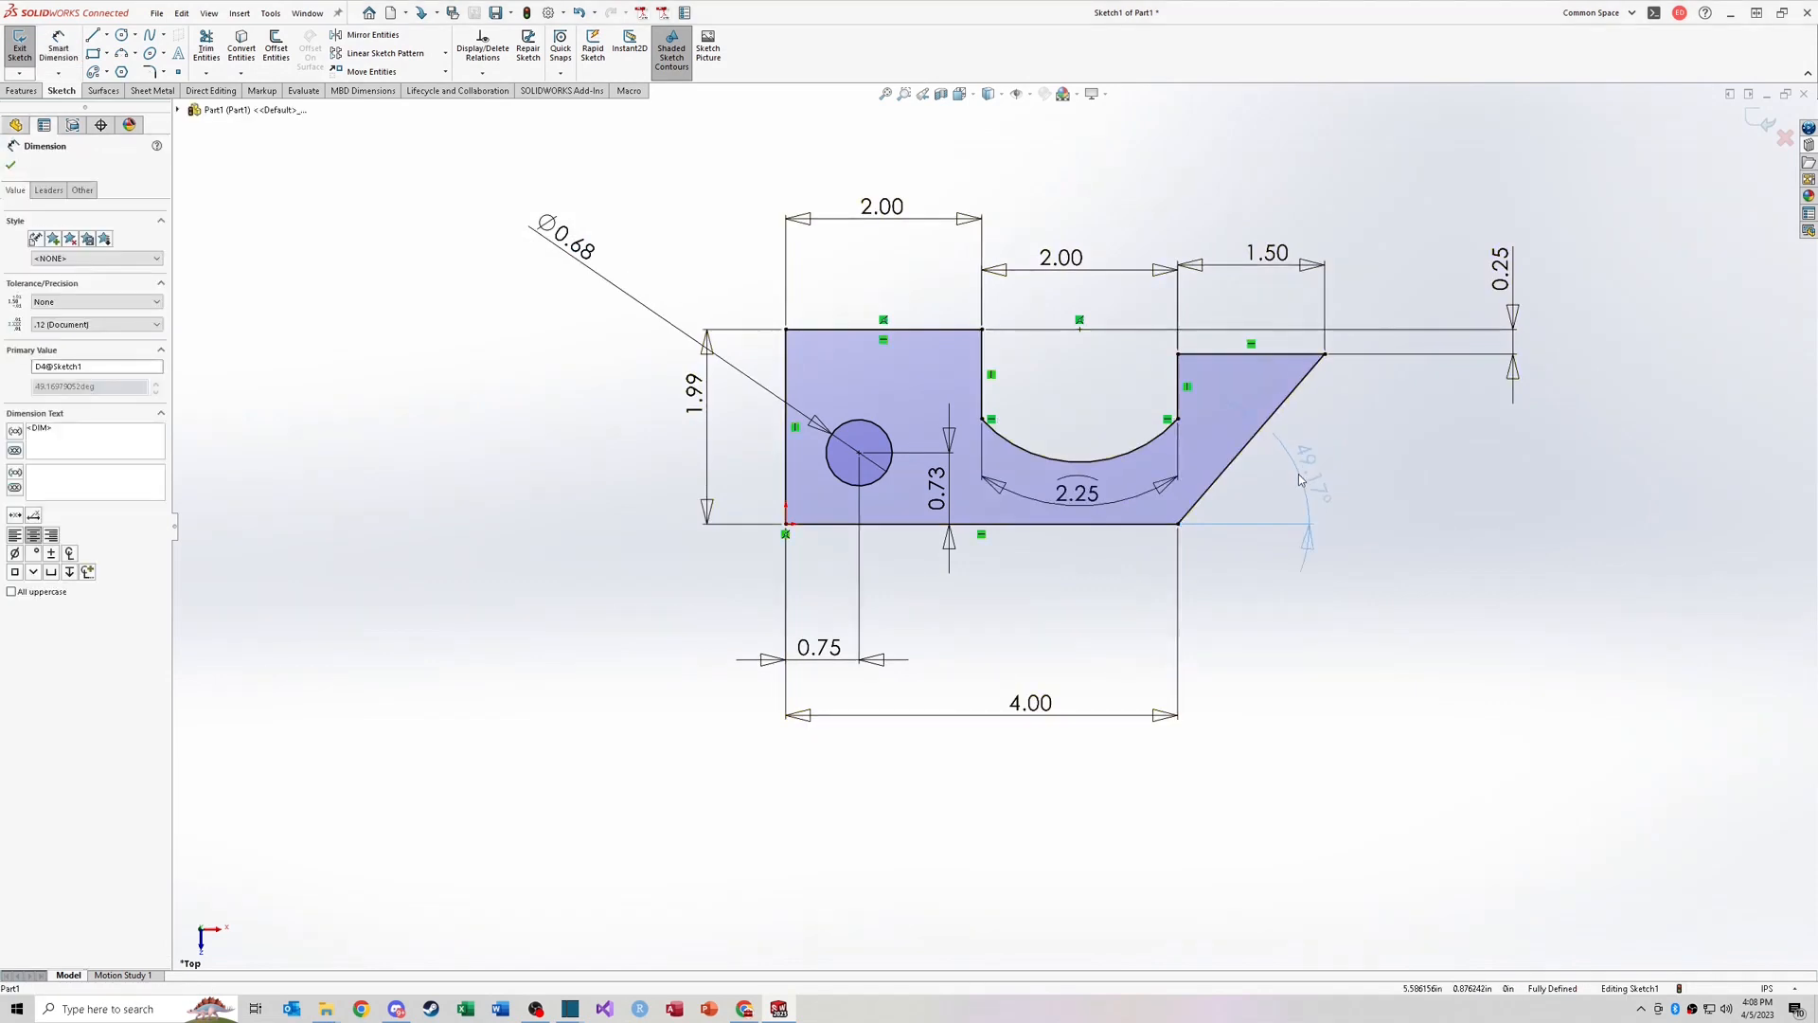
{"action": "left_click", "coordinate": [1367, 475]}
{"action": "left_click_drag", "start_coordinate": [1304, 480], "coordinate": [1345, 672]}
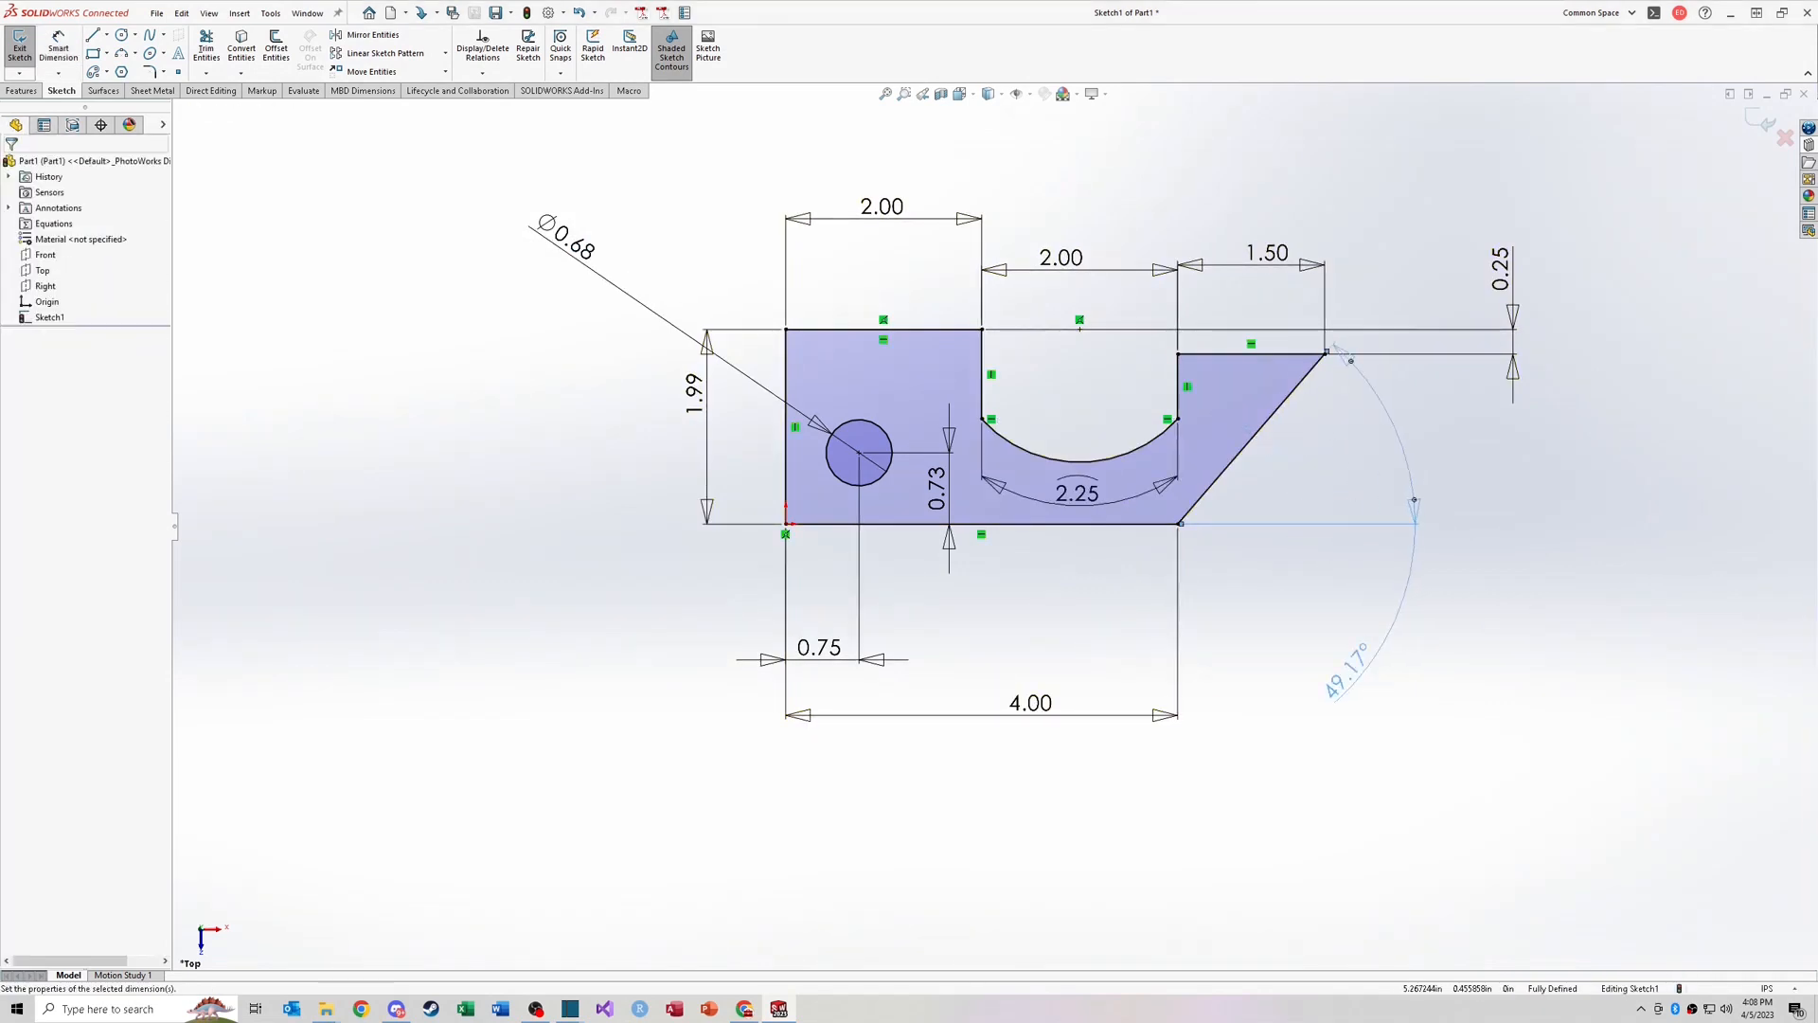
Step: Set the bottom edge length to 3.75 in and move the driven angle dimension back beside the slanted side
{"action": "double_click", "coordinate": [1042, 706]}
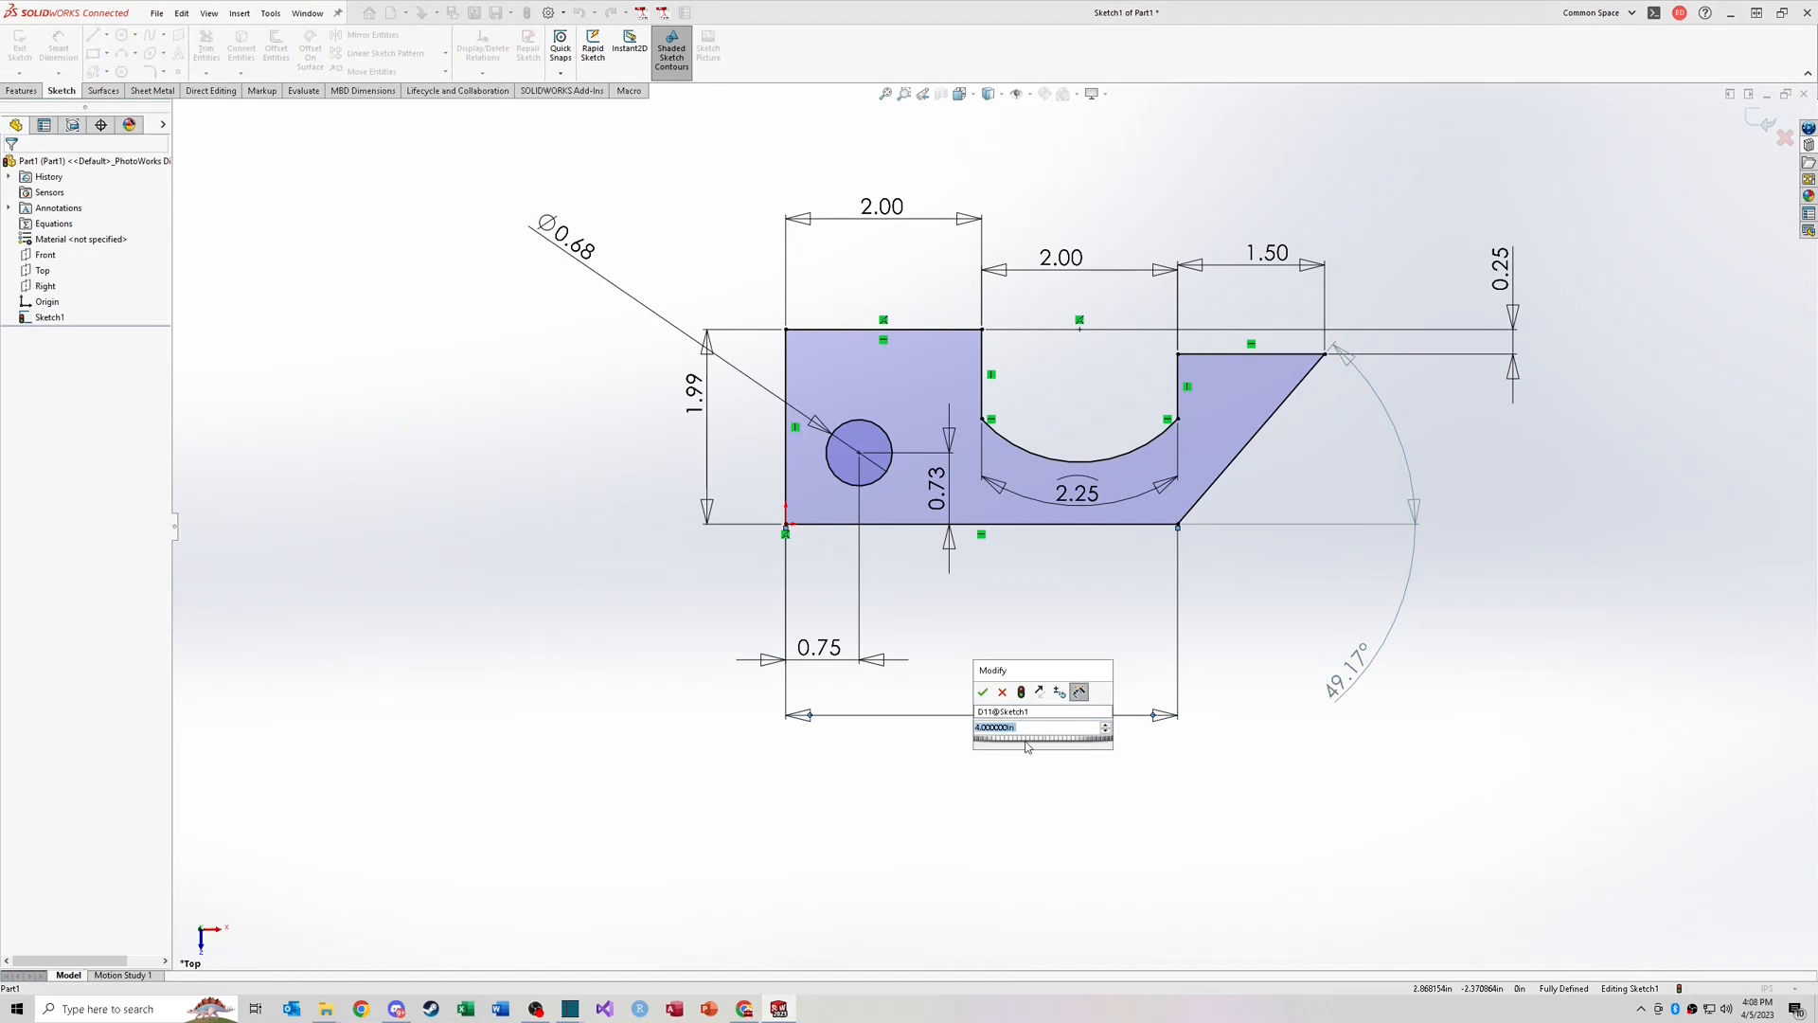
{"action": "type", "text": "3.75"}
{"action": "key", "text": "Return"}
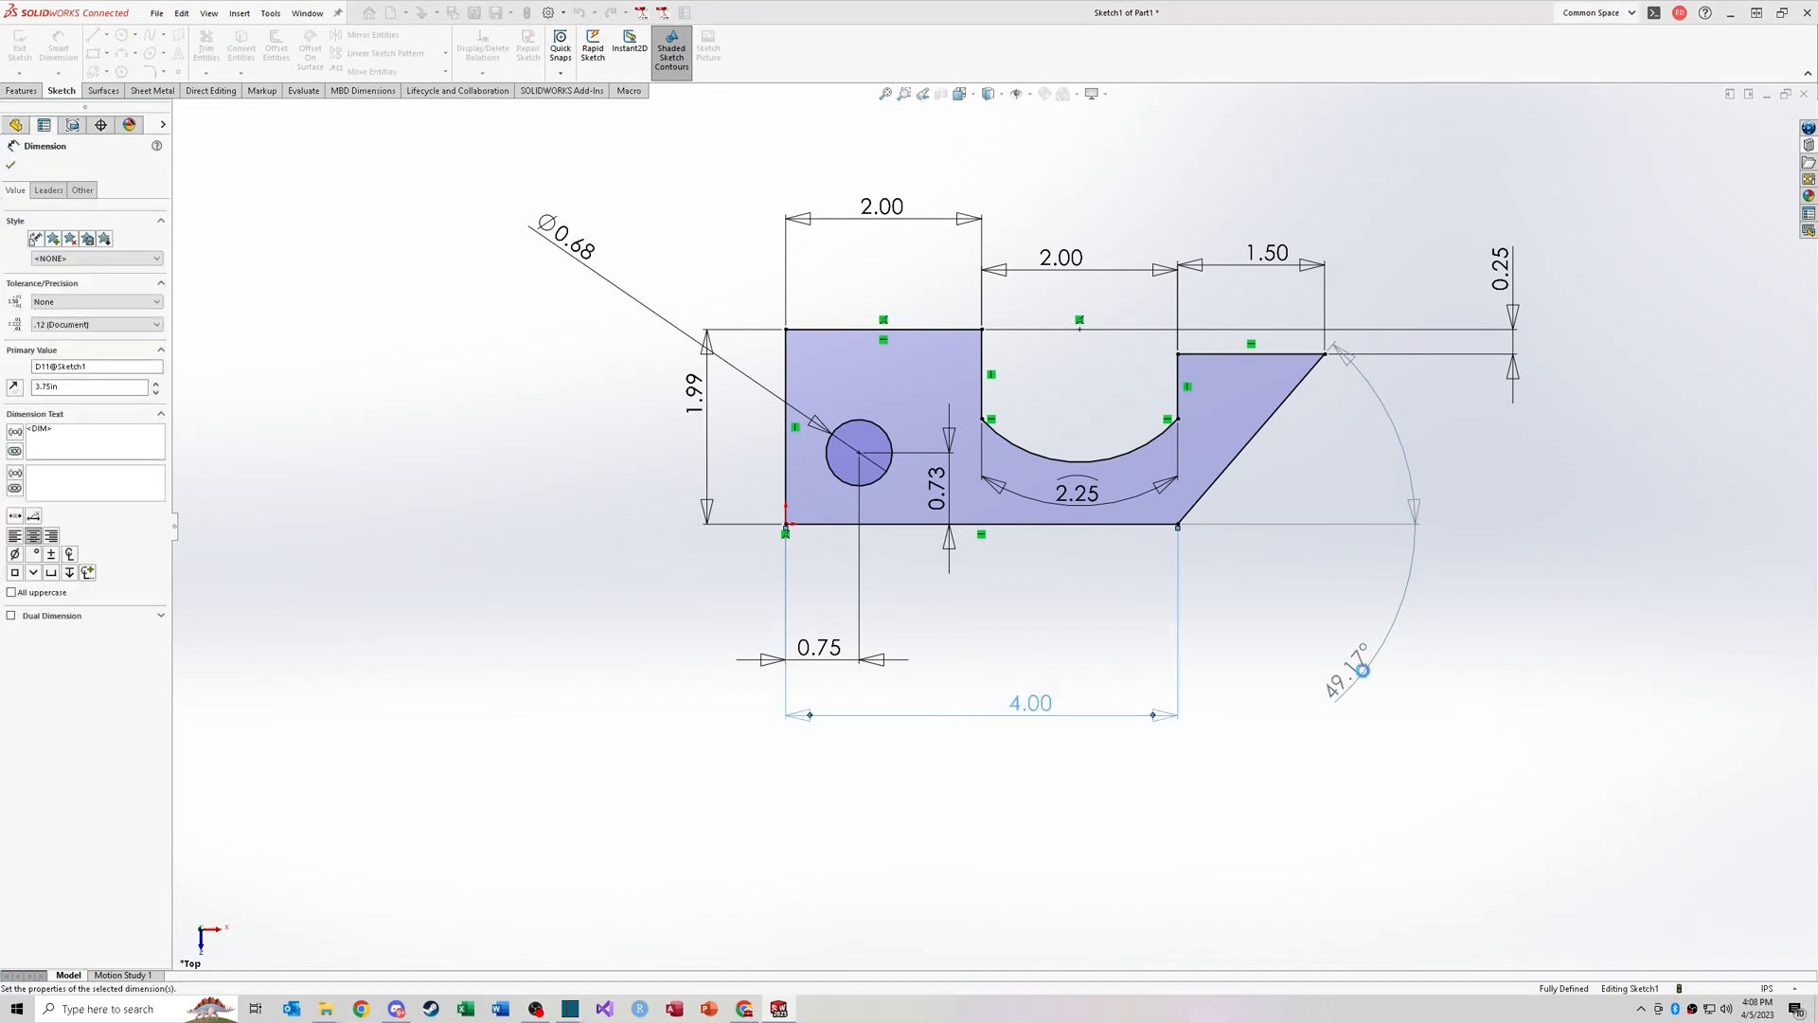
{"action": "left_click", "coordinate": [1255, 673]}
{"action": "left_click_drag", "start_coordinate": [1329, 663], "coordinate": [1359, 455]}
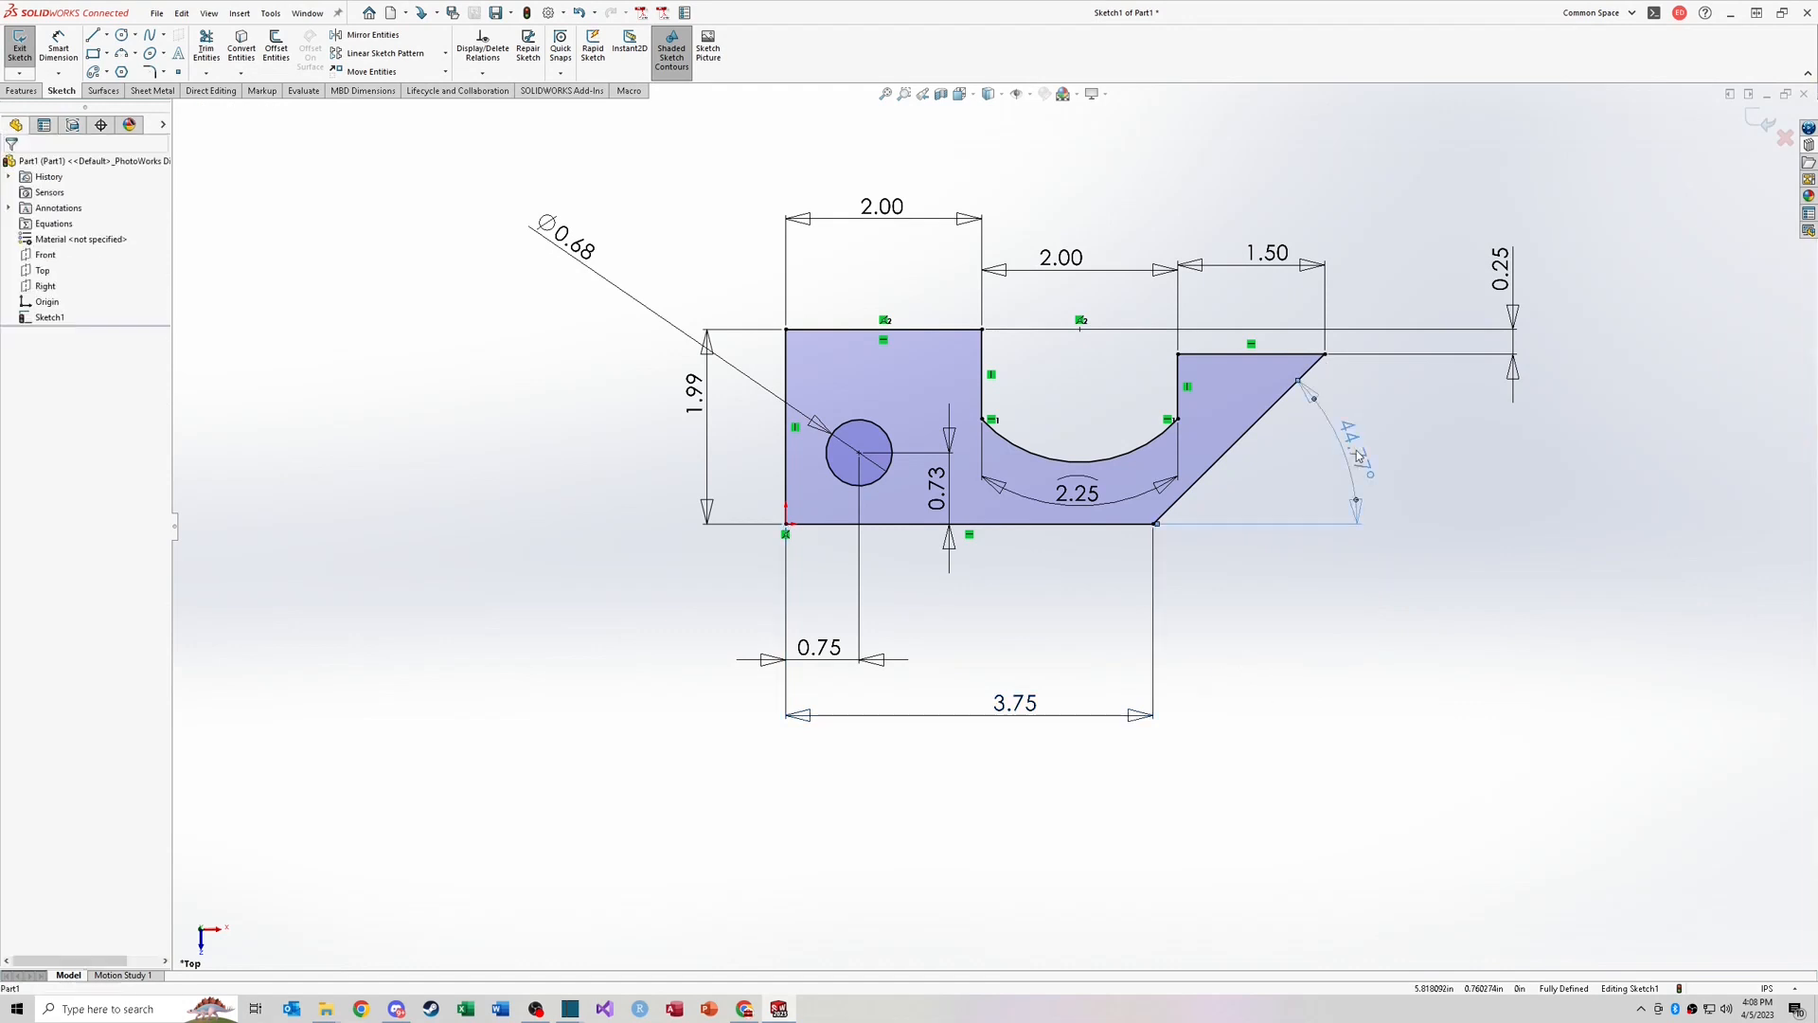
{"action": "double_click", "coordinate": [1358, 456]}
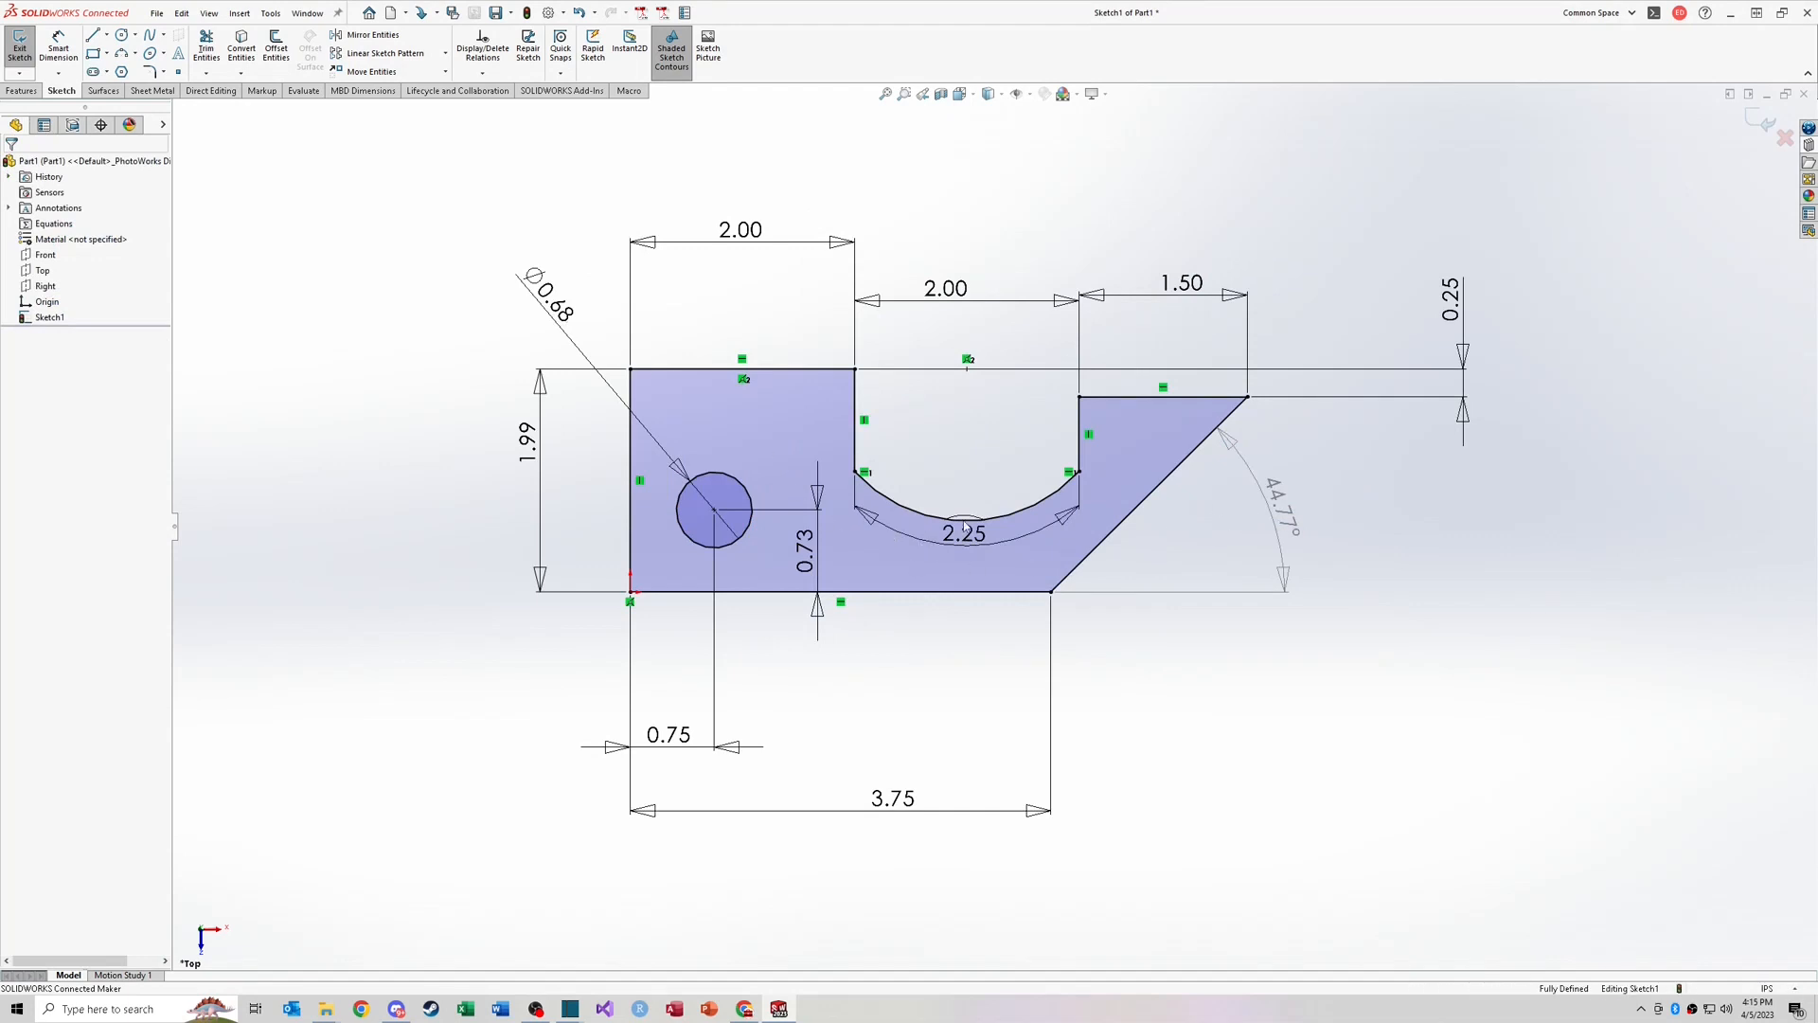
Step: Sketch two circles side by side left of the profile, a larger one and a smaller one
{"action": "scroll", "coordinate": [524, 449], "scroll_direction": "up", "scroll_amount": 2}
{"action": "middle_click_drag", "start_coordinate": [529, 449], "coordinate": [748, 490]}
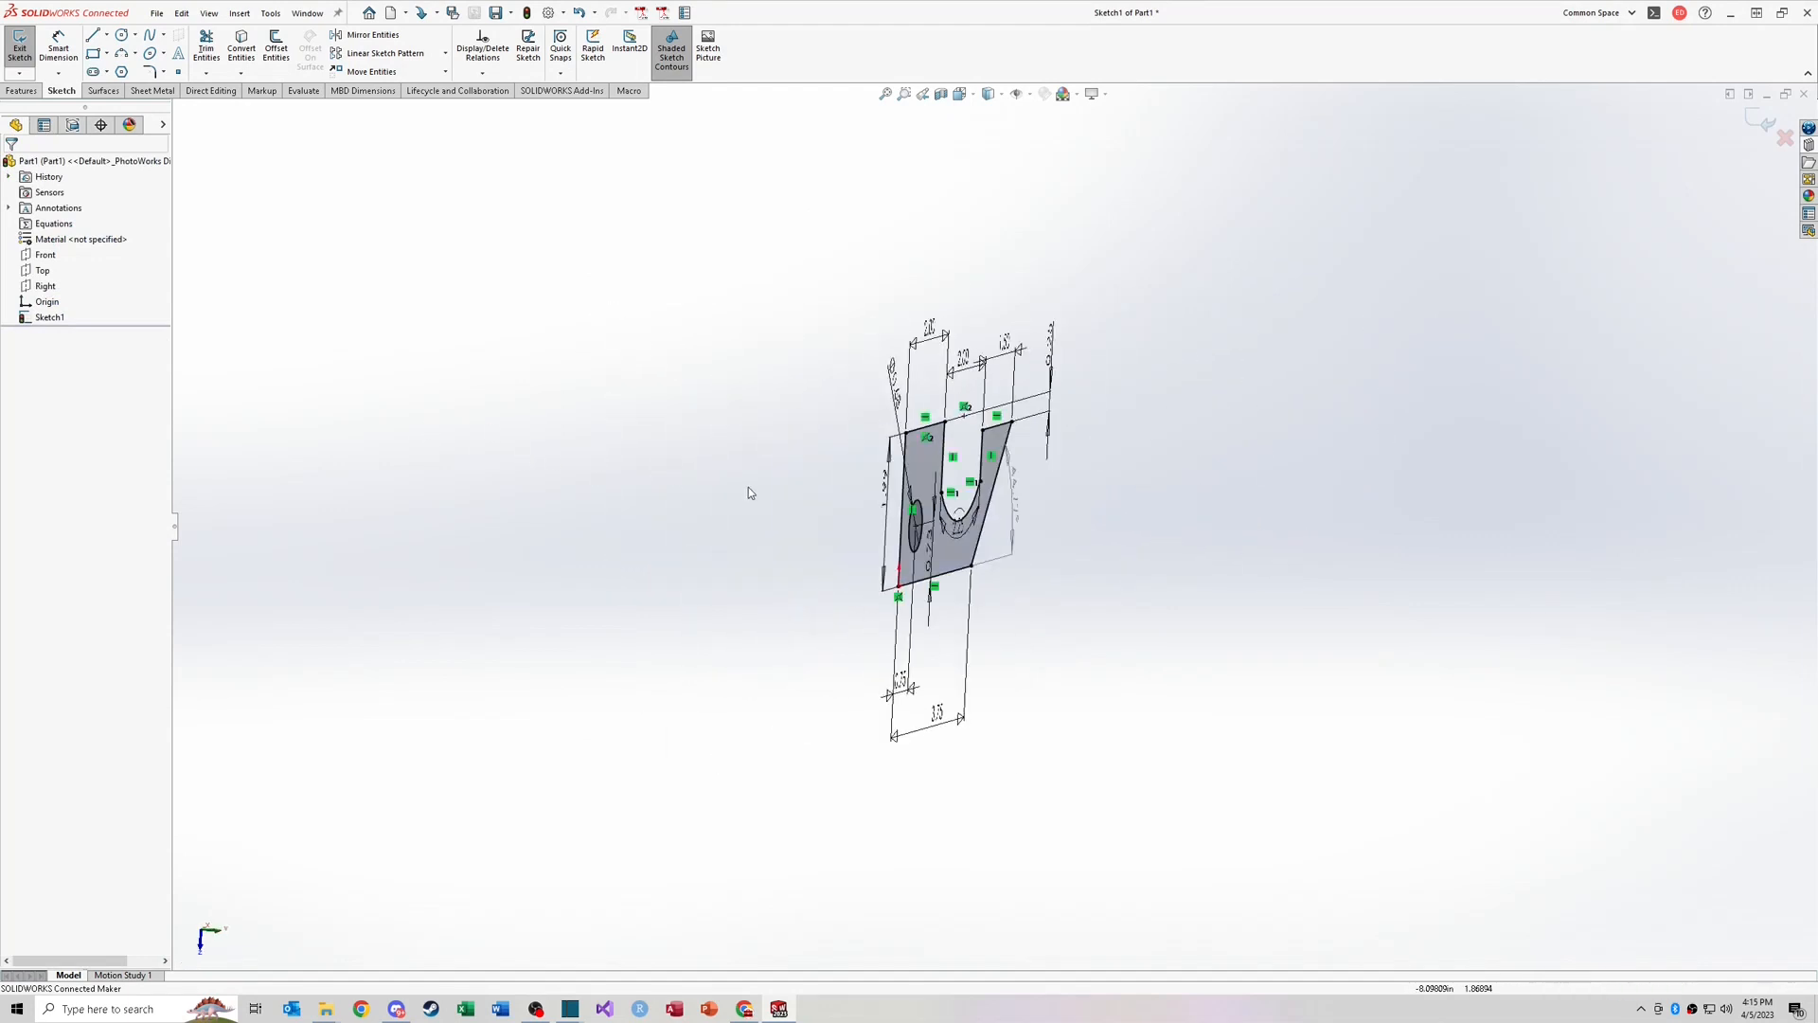
{"action": "key", "text": "ctrl+8"}
{"action": "key", "text": "f"}
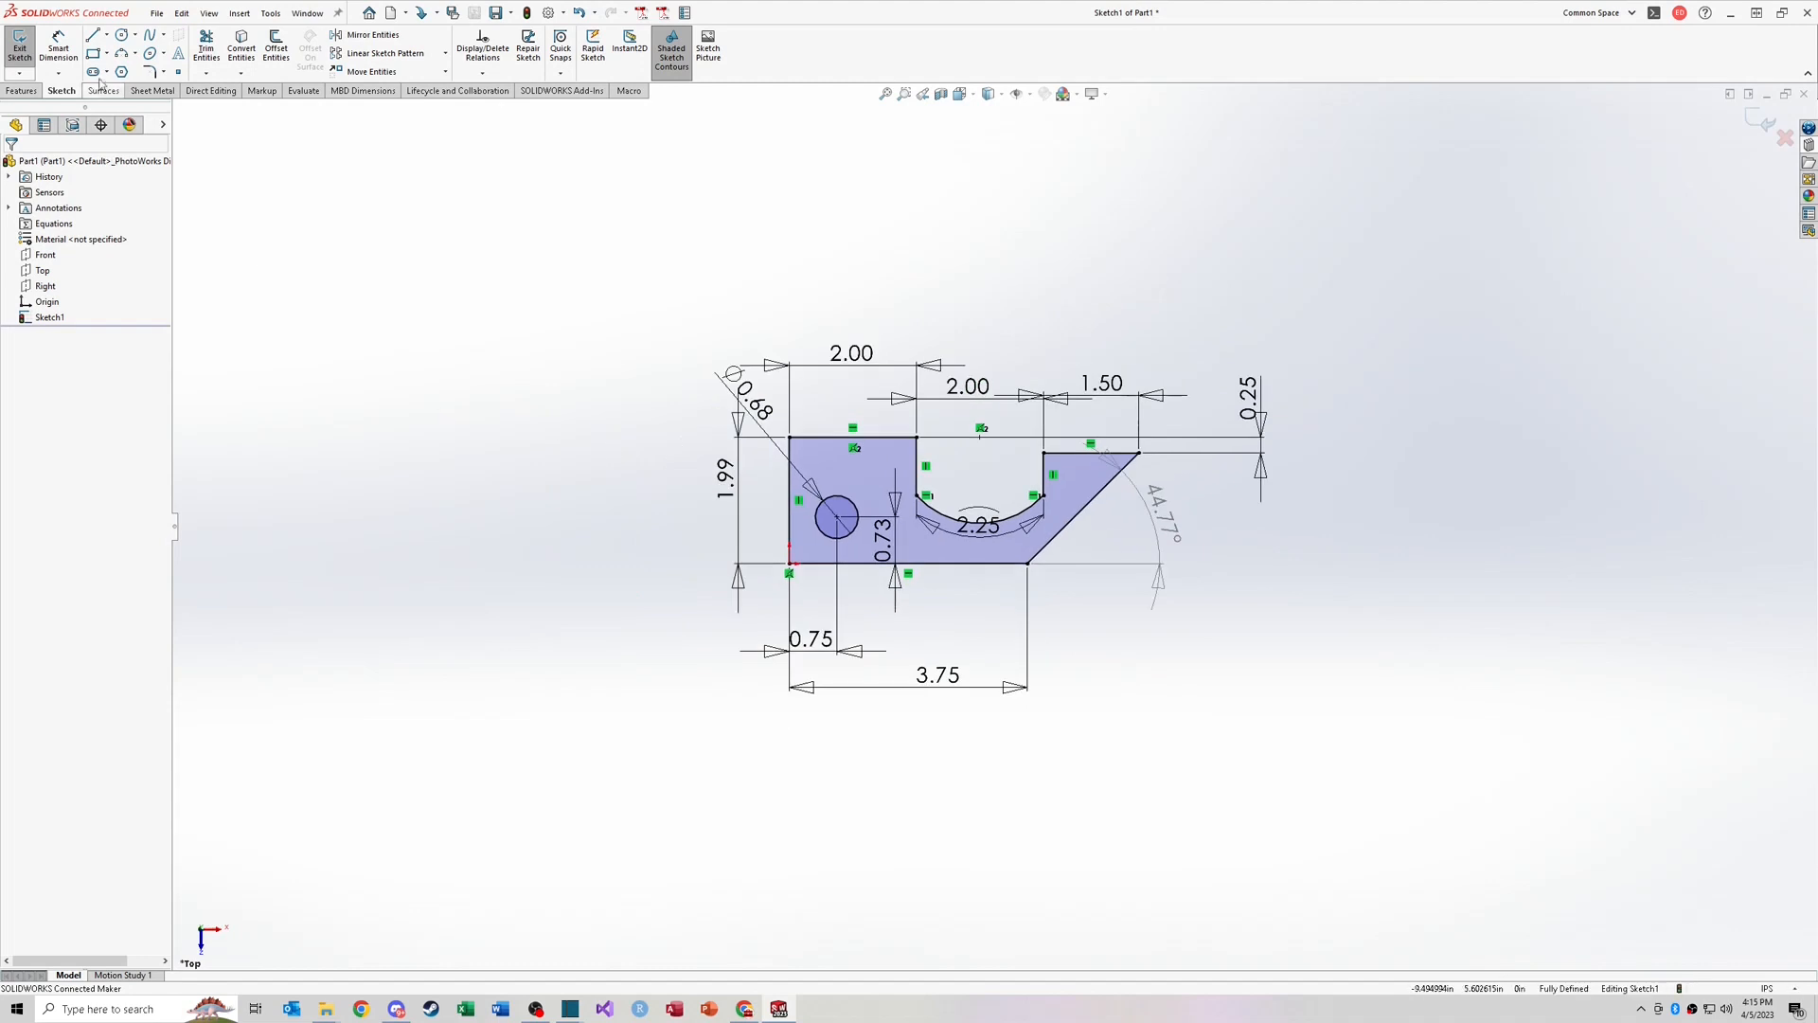
{"action": "left_click", "coordinate": [121, 34]}
{"action": "left_click", "coordinate": [255, 466]}
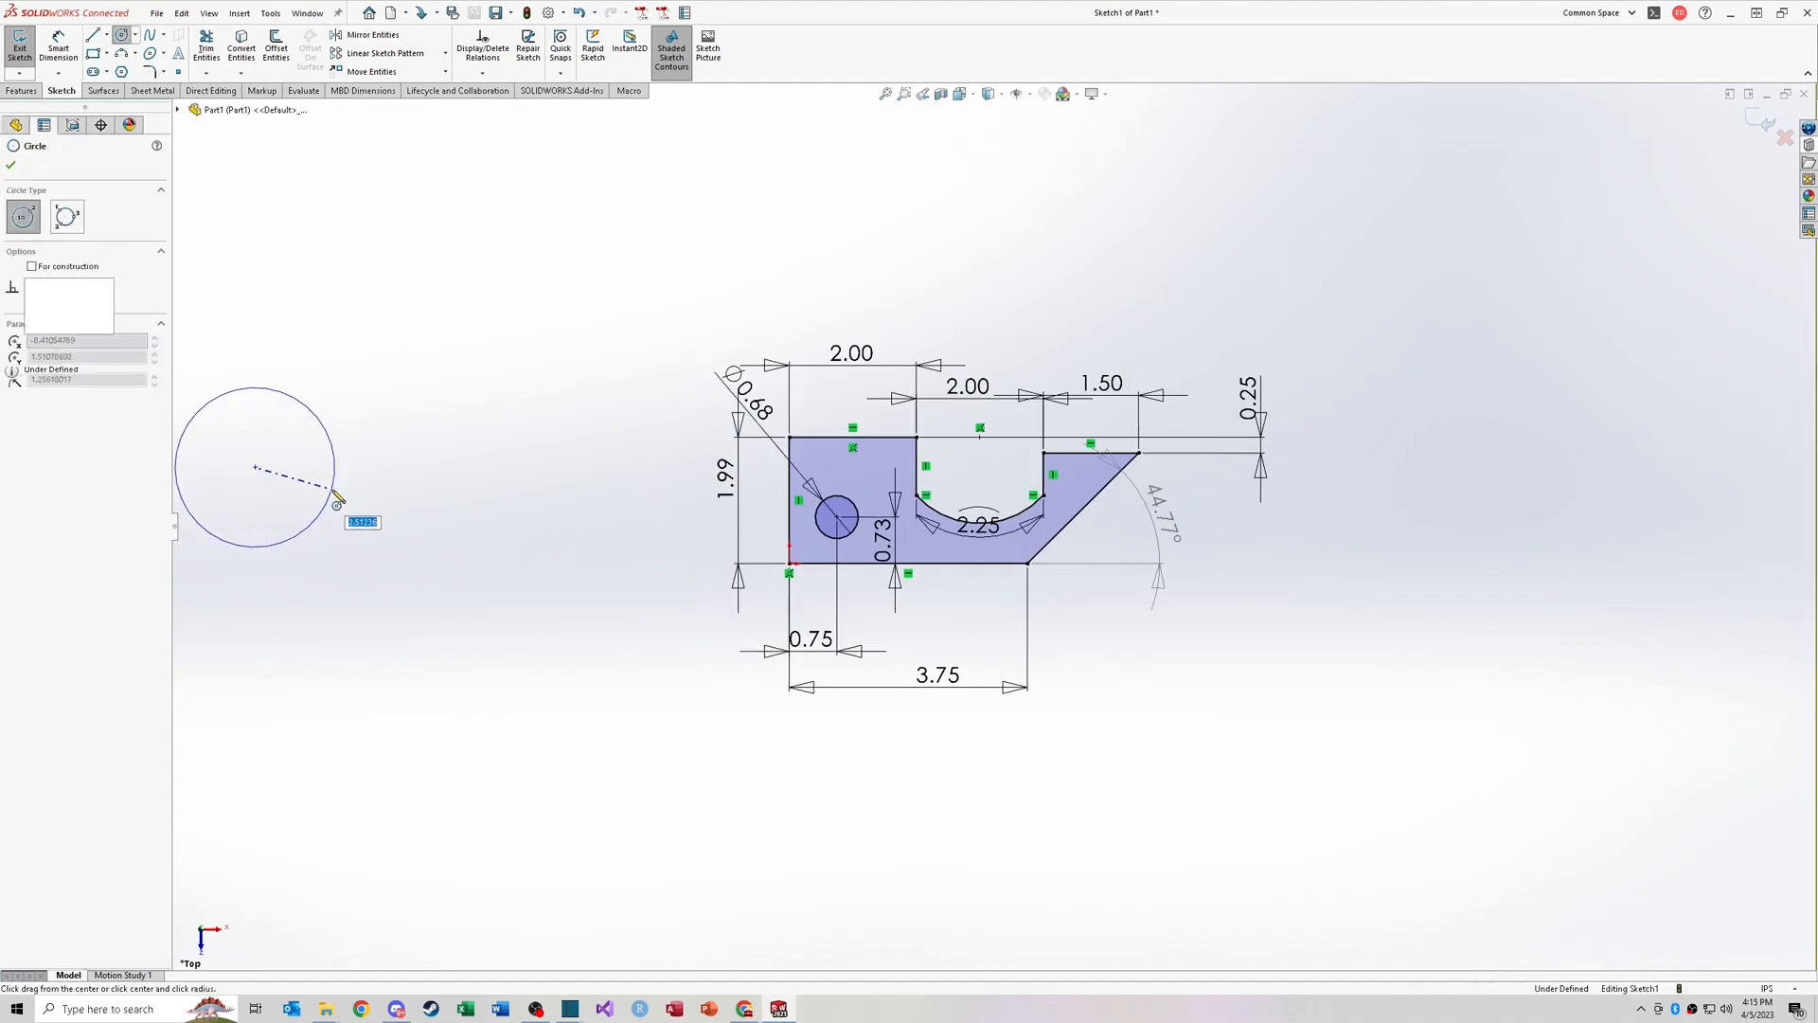
{"action": "left_click", "coordinate": [333, 476]}
{"action": "left_click", "coordinate": [502, 471]}
{"action": "key", "text": "Escape"}
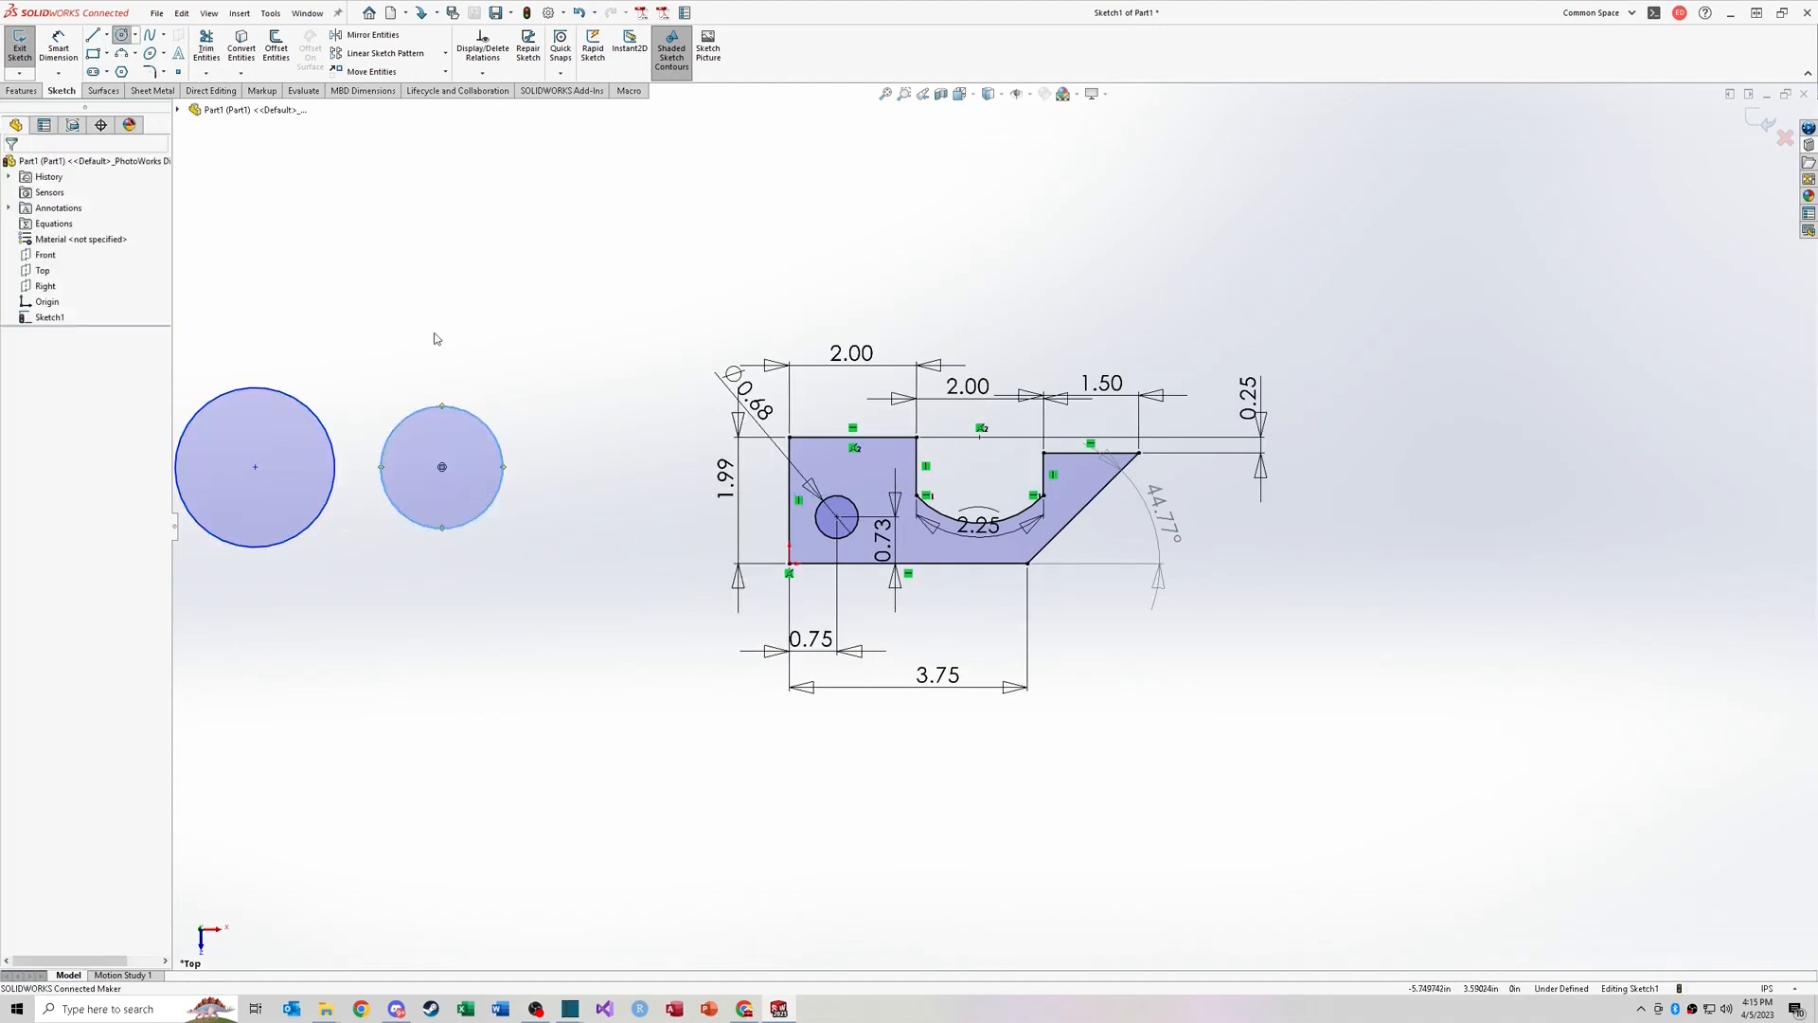
Step: Draw two lines joining the tops and the bottoms of the two circles
{"action": "right_click_drag", "start_coordinate": [451, 330], "coordinate": [275, 400]}
{"action": "key", "text": "l"}
{"action": "left_click", "coordinate": [272, 392]}
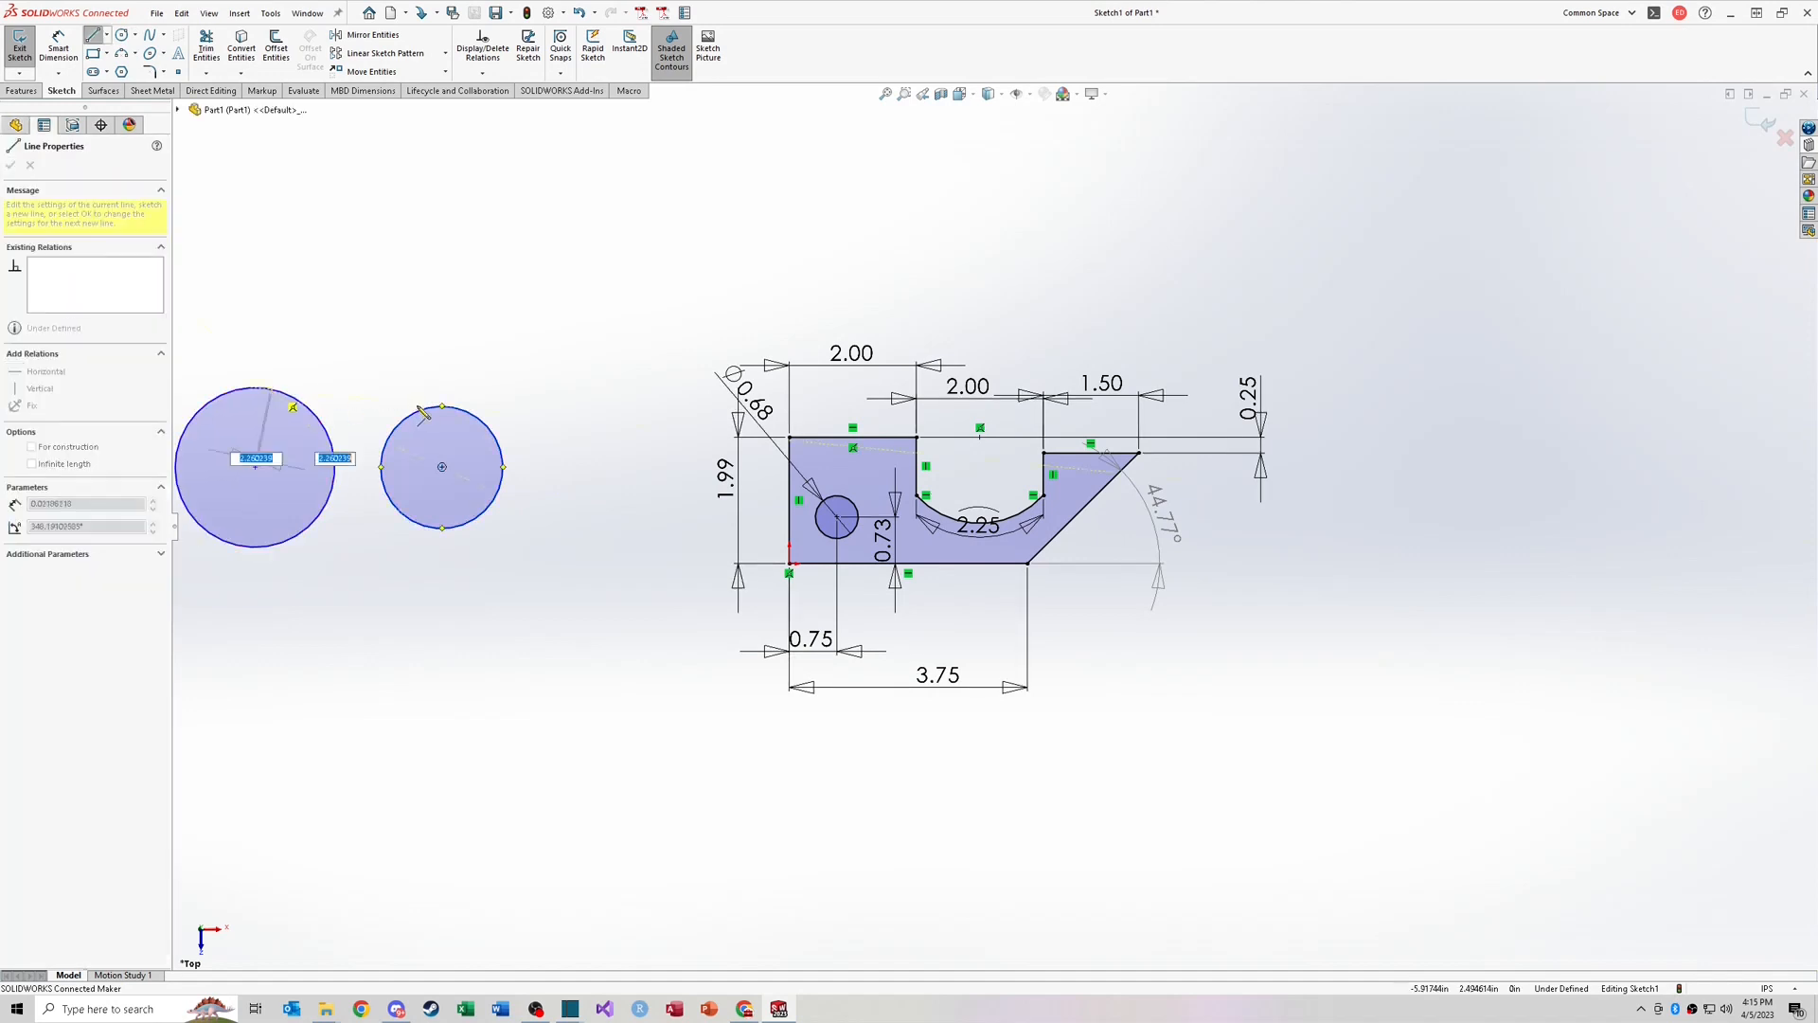
{"action": "left_click", "coordinate": [452, 407]}
{"action": "key", "text": "Escape"}
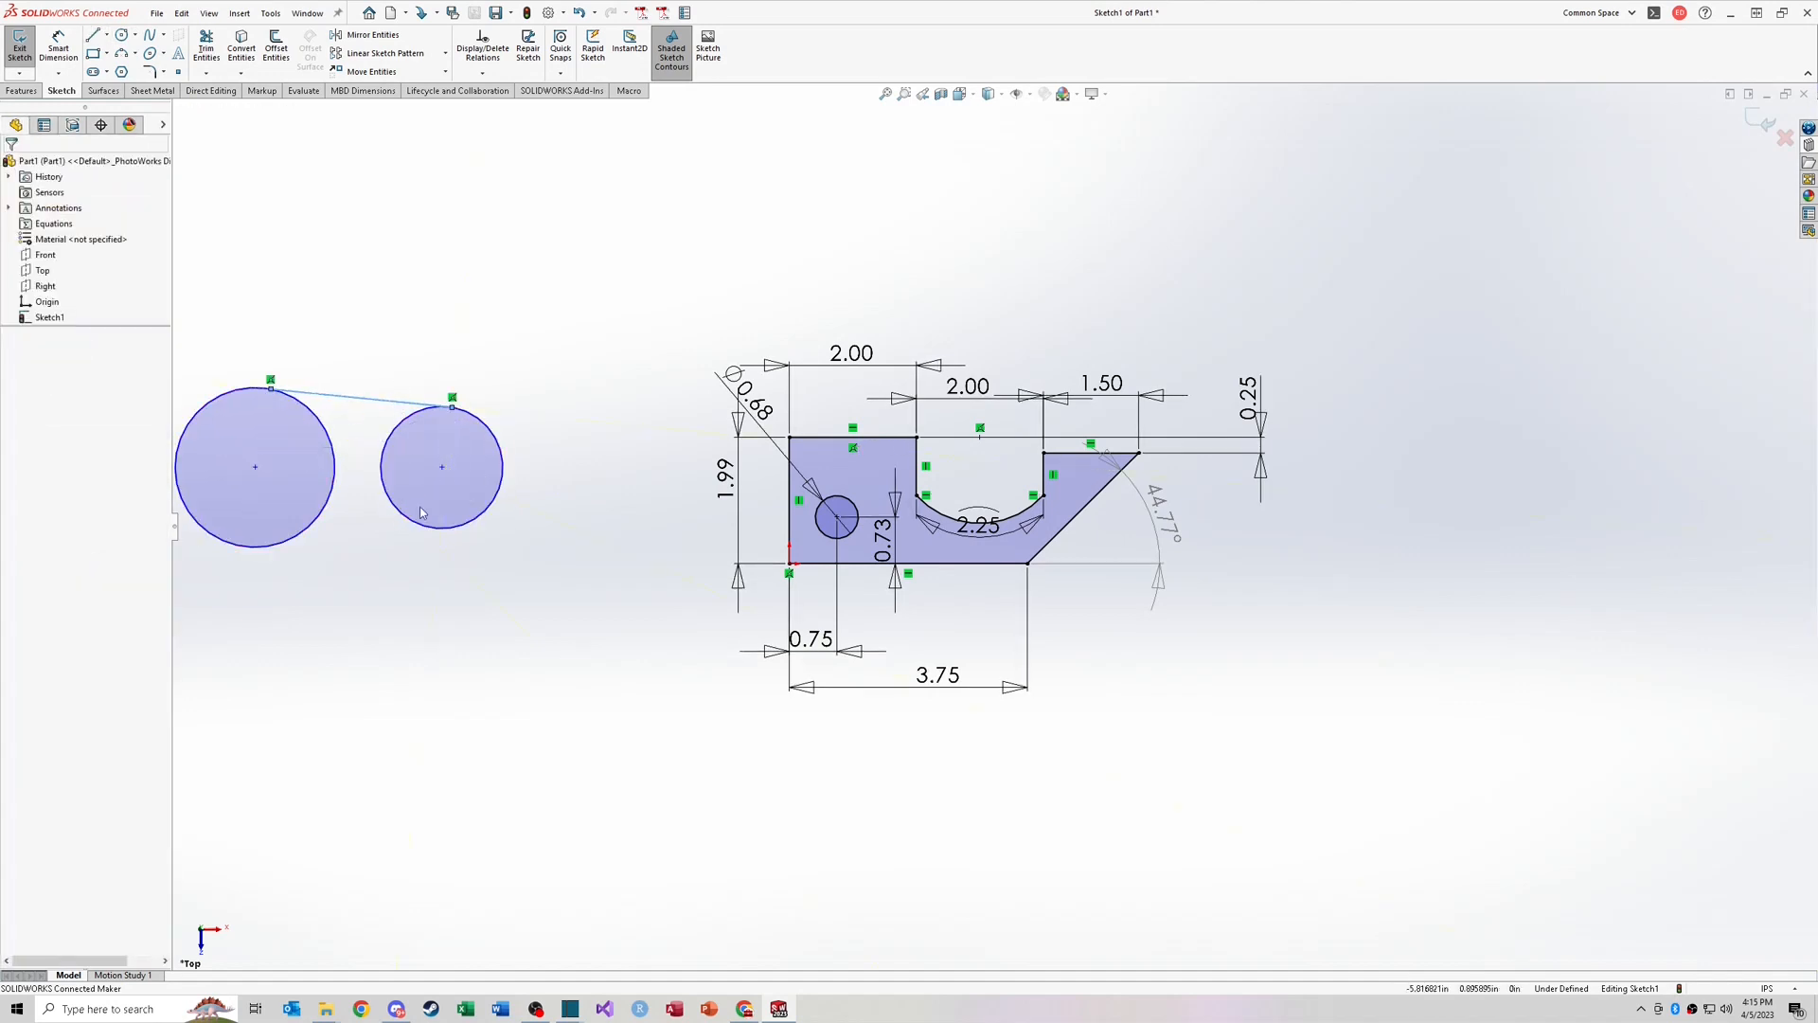
{"action": "key", "text": "l"}
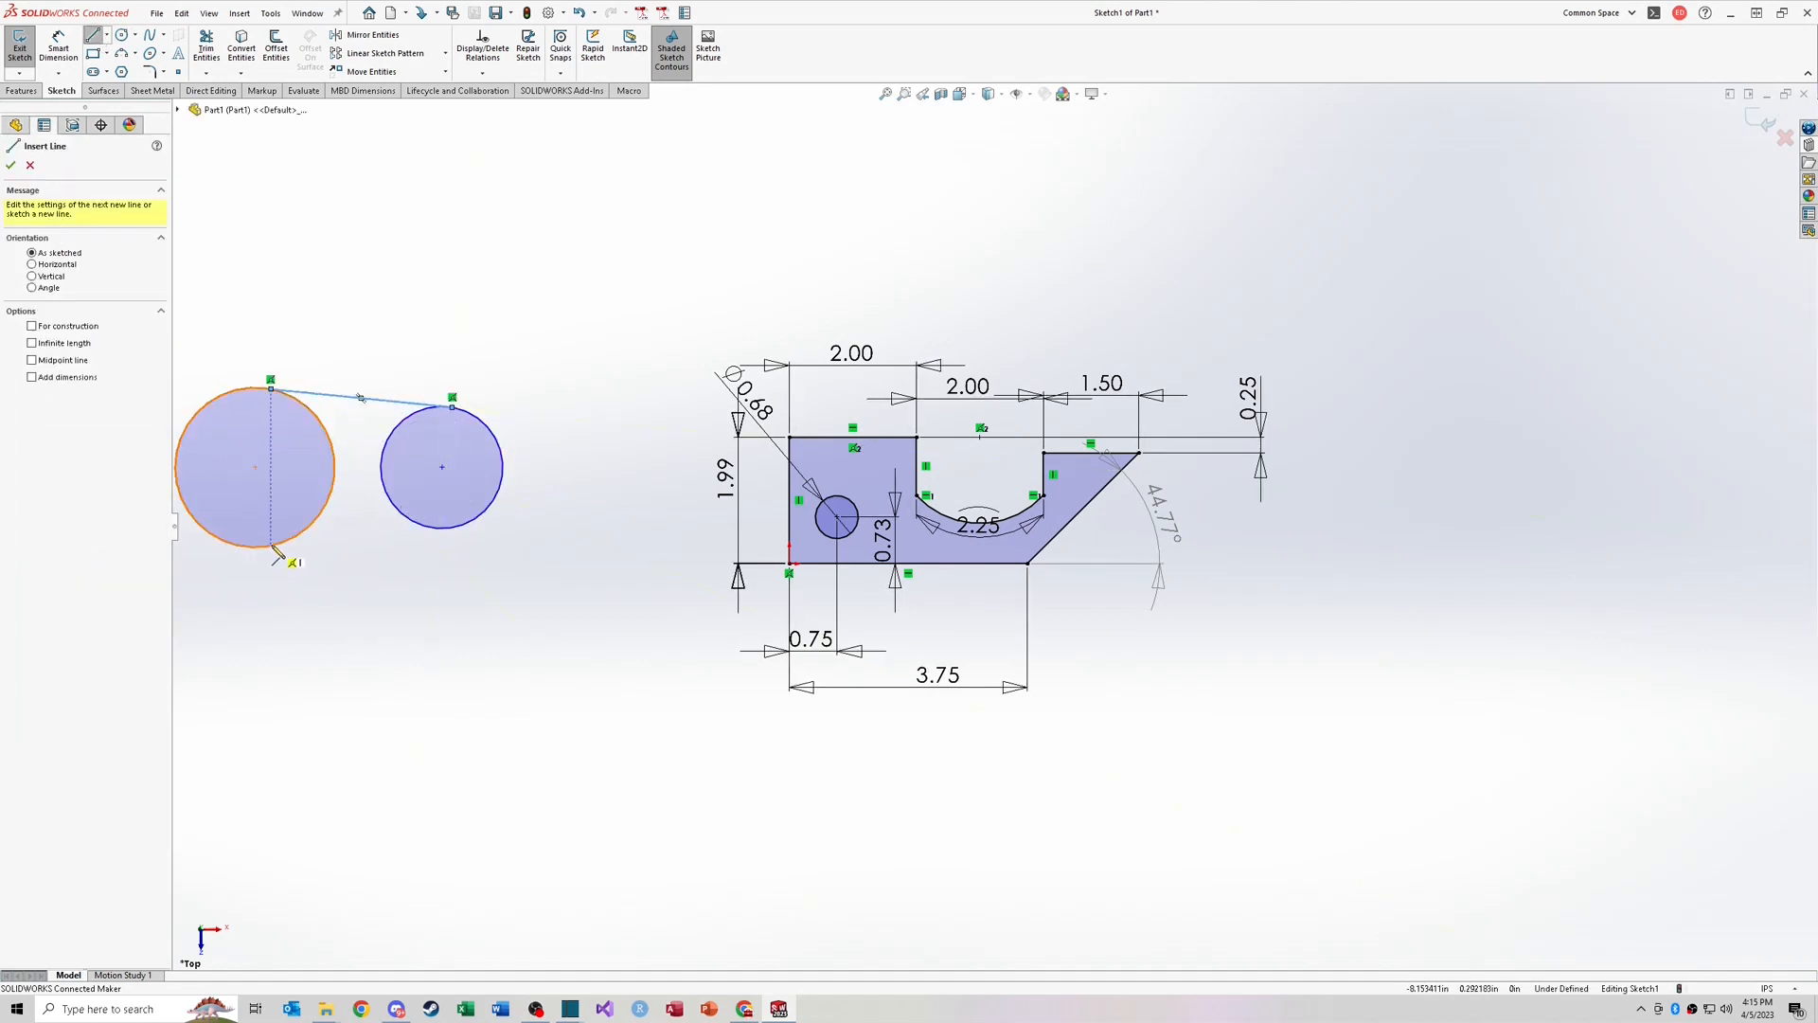
{"action": "left_click", "coordinate": [271, 546]}
{"action": "left_click", "coordinate": [452, 528]}
{"action": "key", "text": "Escape"}
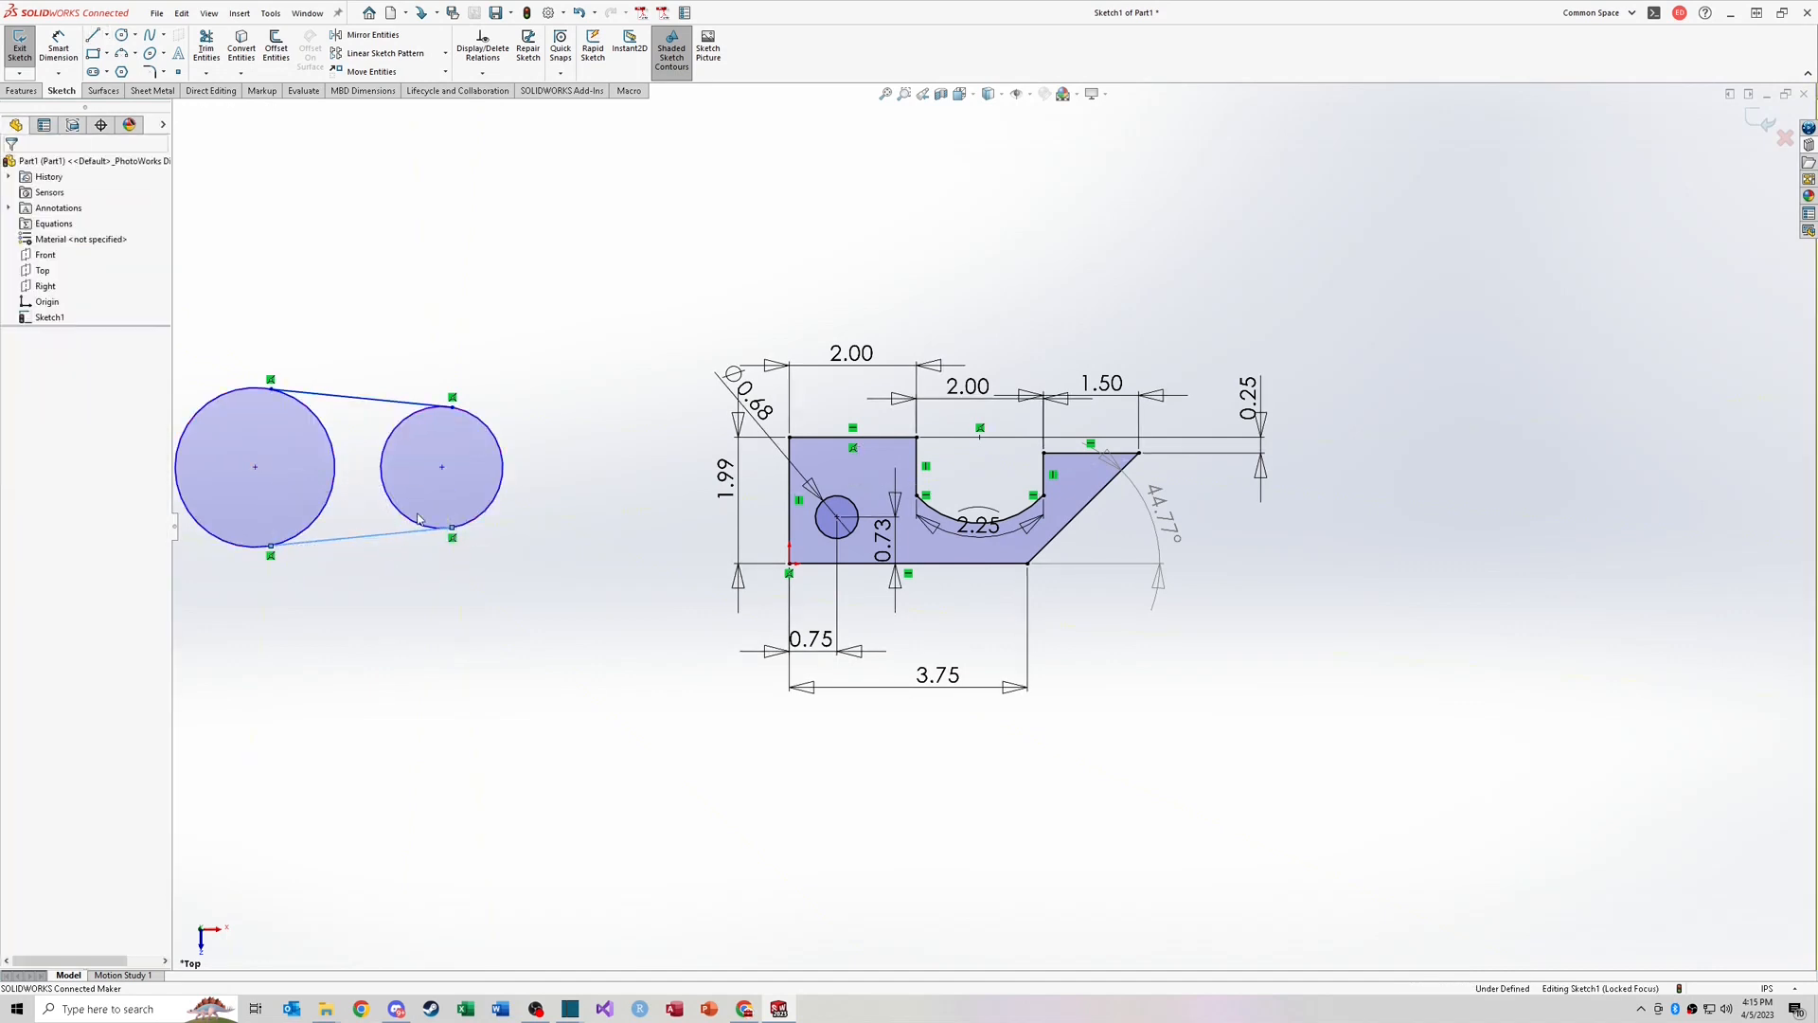
Step: Add Tangent relations between each connecting line and both circles
{"action": "left_click", "coordinate": [393, 504], "text": "ctrl"}
{"action": "left_click", "coordinate": [18, 396]}
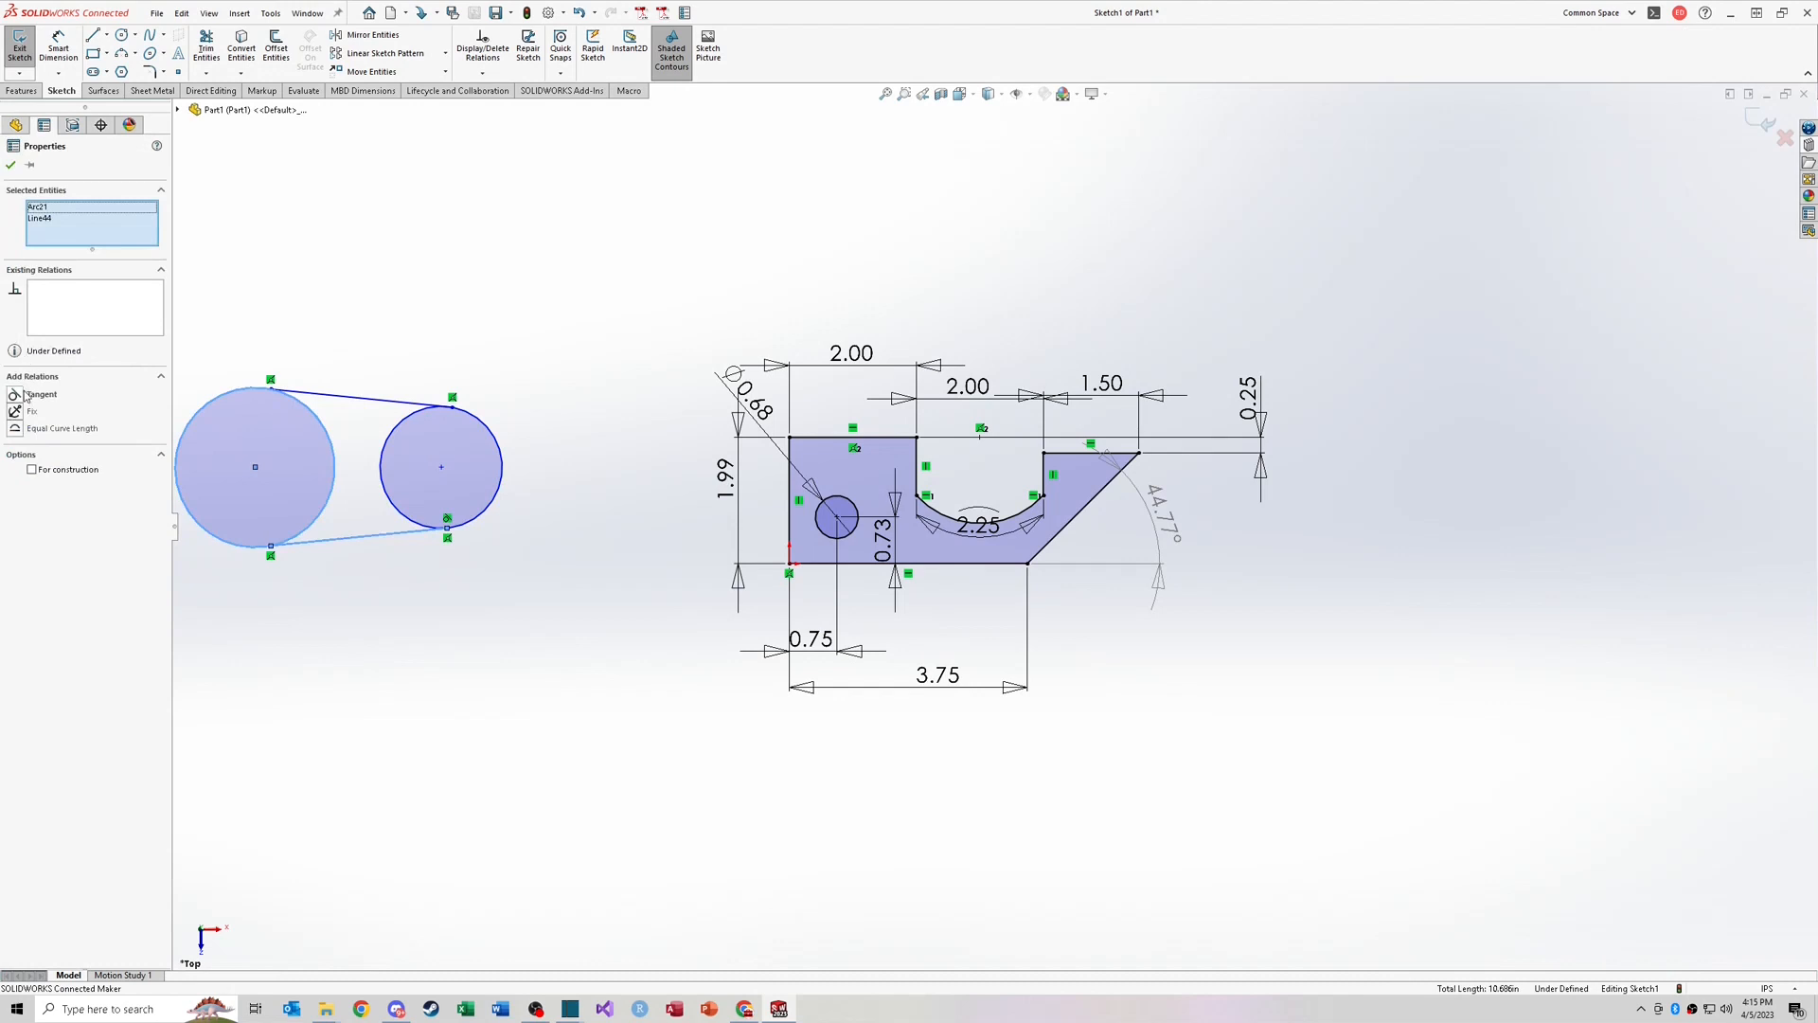
{"action": "left_click", "coordinate": [25, 394]}
{"action": "left_click", "coordinate": [287, 365]}
{"action": "left_click", "coordinate": [320, 394]}
{"action": "left_click", "coordinate": [310, 411], "text": "ctrl"}
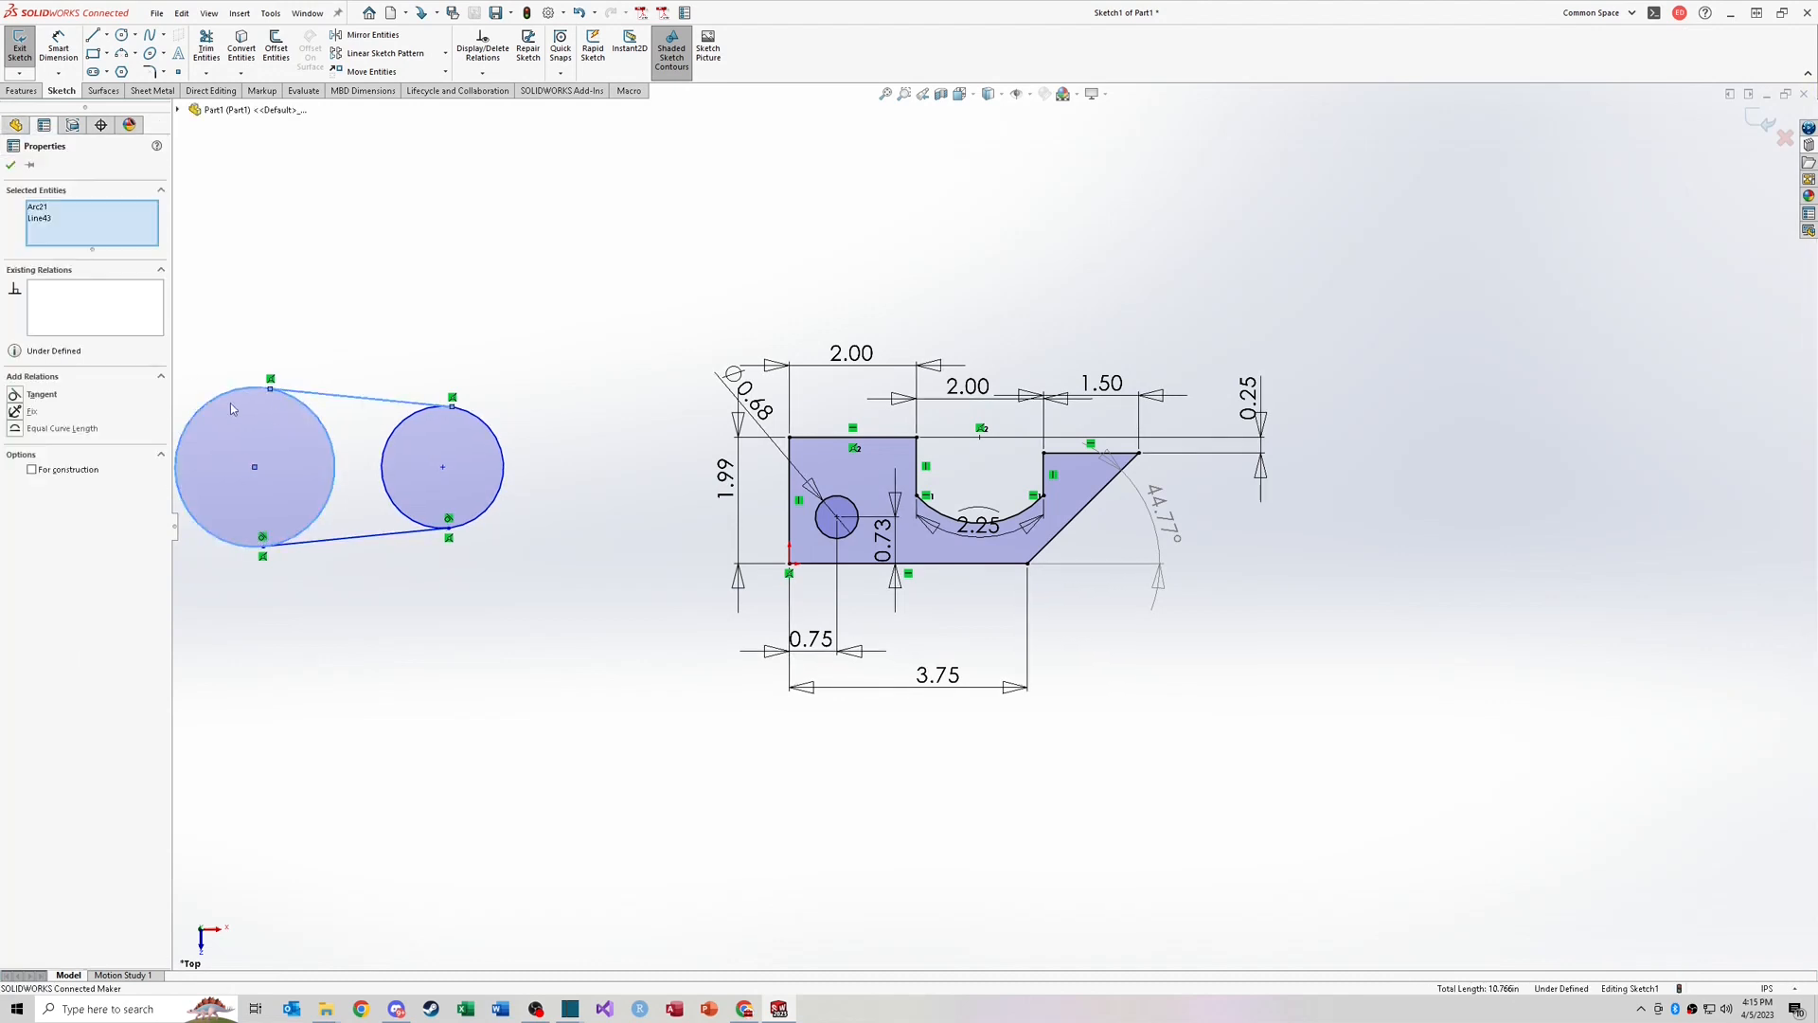
{"action": "left_click", "coordinate": [20, 397]}
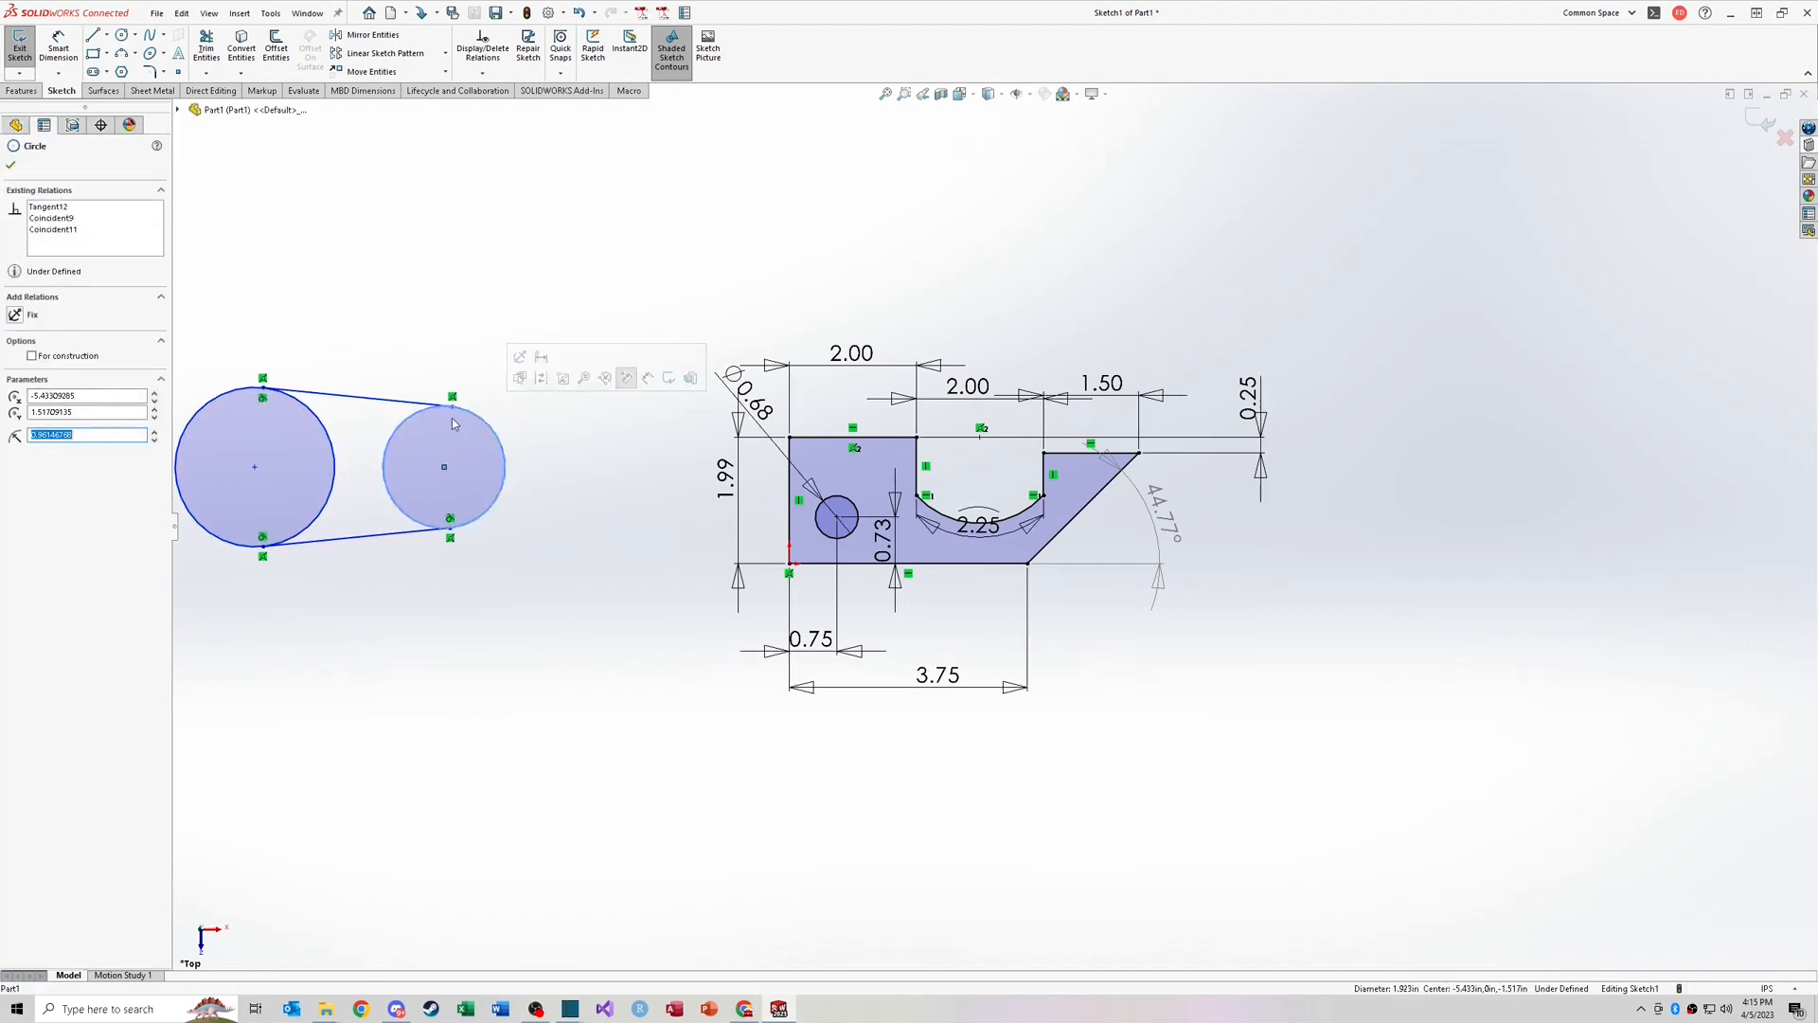
{"action": "left_click", "coordinate": [476, 419]}
{"action": "left_click", "coordinate": [379, 399], "text": "ctrl"}
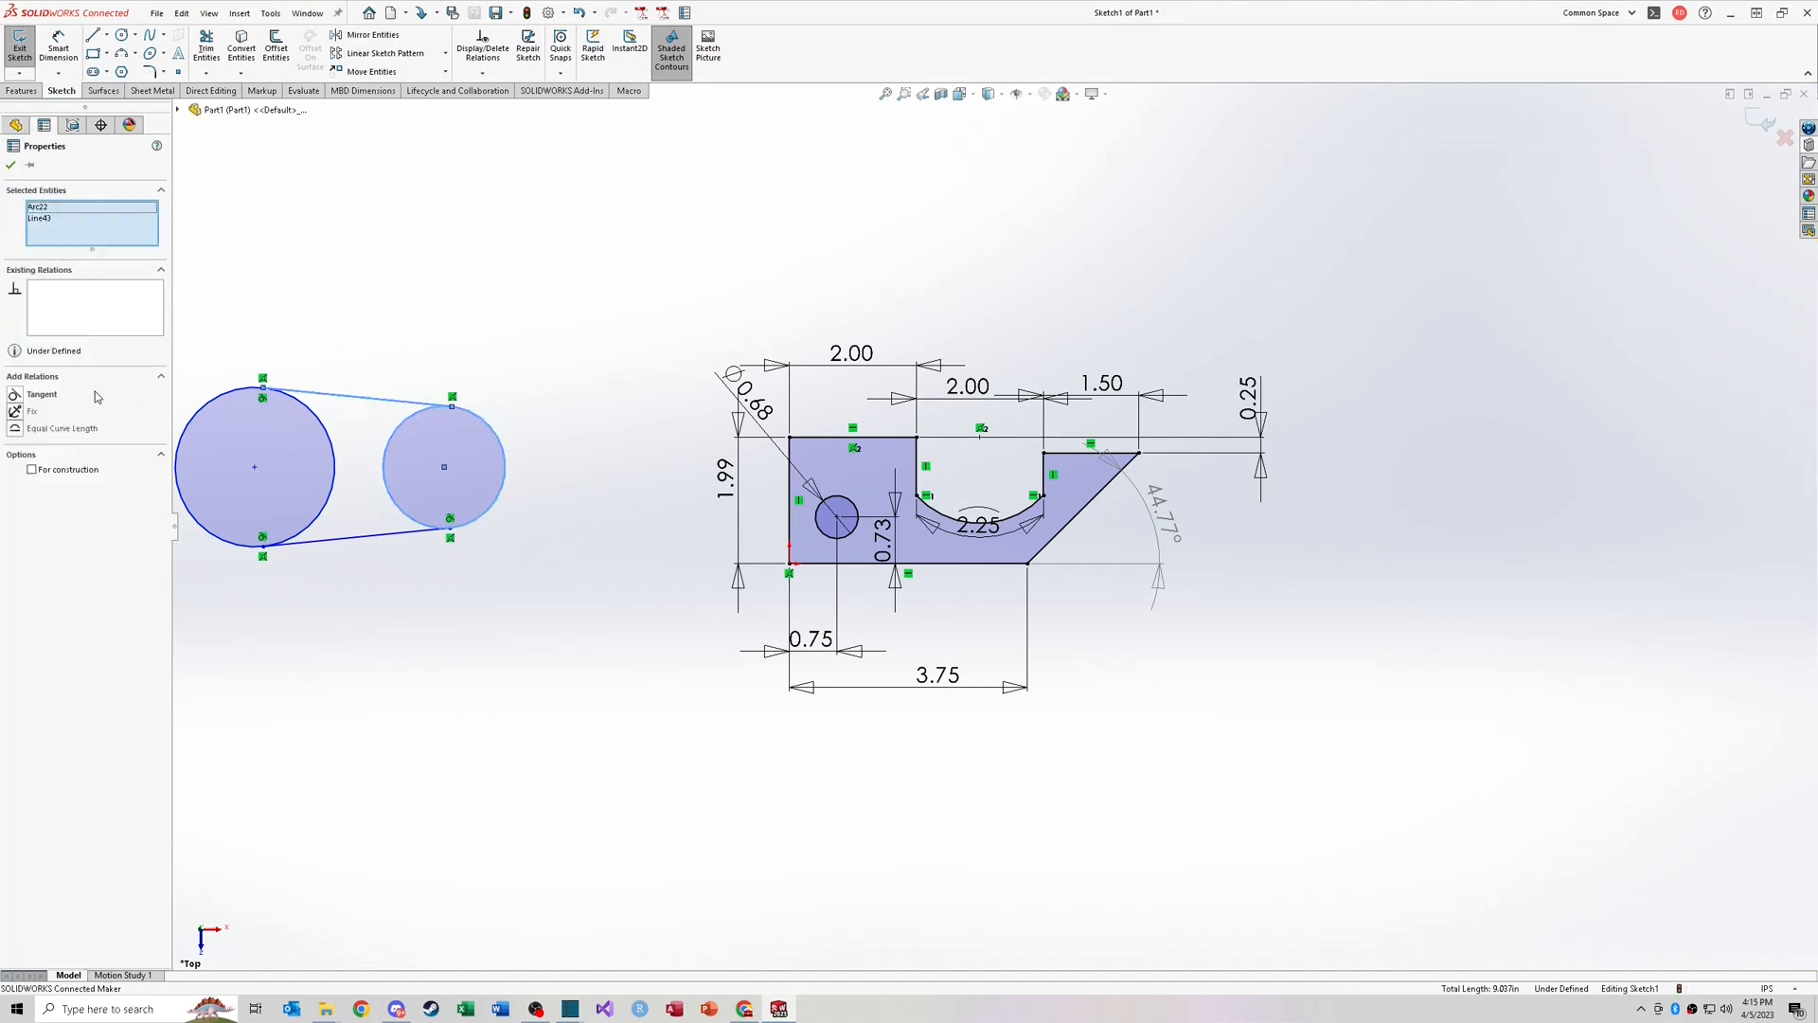
{"action": "left_click", "coordinate": [23, 395]}
Step: Trim away the circles' inner arcs between the lines to form a tapered slot
{"action": "right_click_drag", "start_coordinate": [544, 354], "coordinate": [514, 408]}
{"action": "left_click_drag", "start_coordinate": [459, 459], "coordinate": [317, 458]}
{"action": "key", "text": "Escape"}
{"action": "scroll", "coordinate": [467, 452], "scroll_direction": "up", "scroll_amount": 2}
{"action": "scroll", "coordinate": [467, 451], "scroll_direction": "down", "scroll_amount": 3}
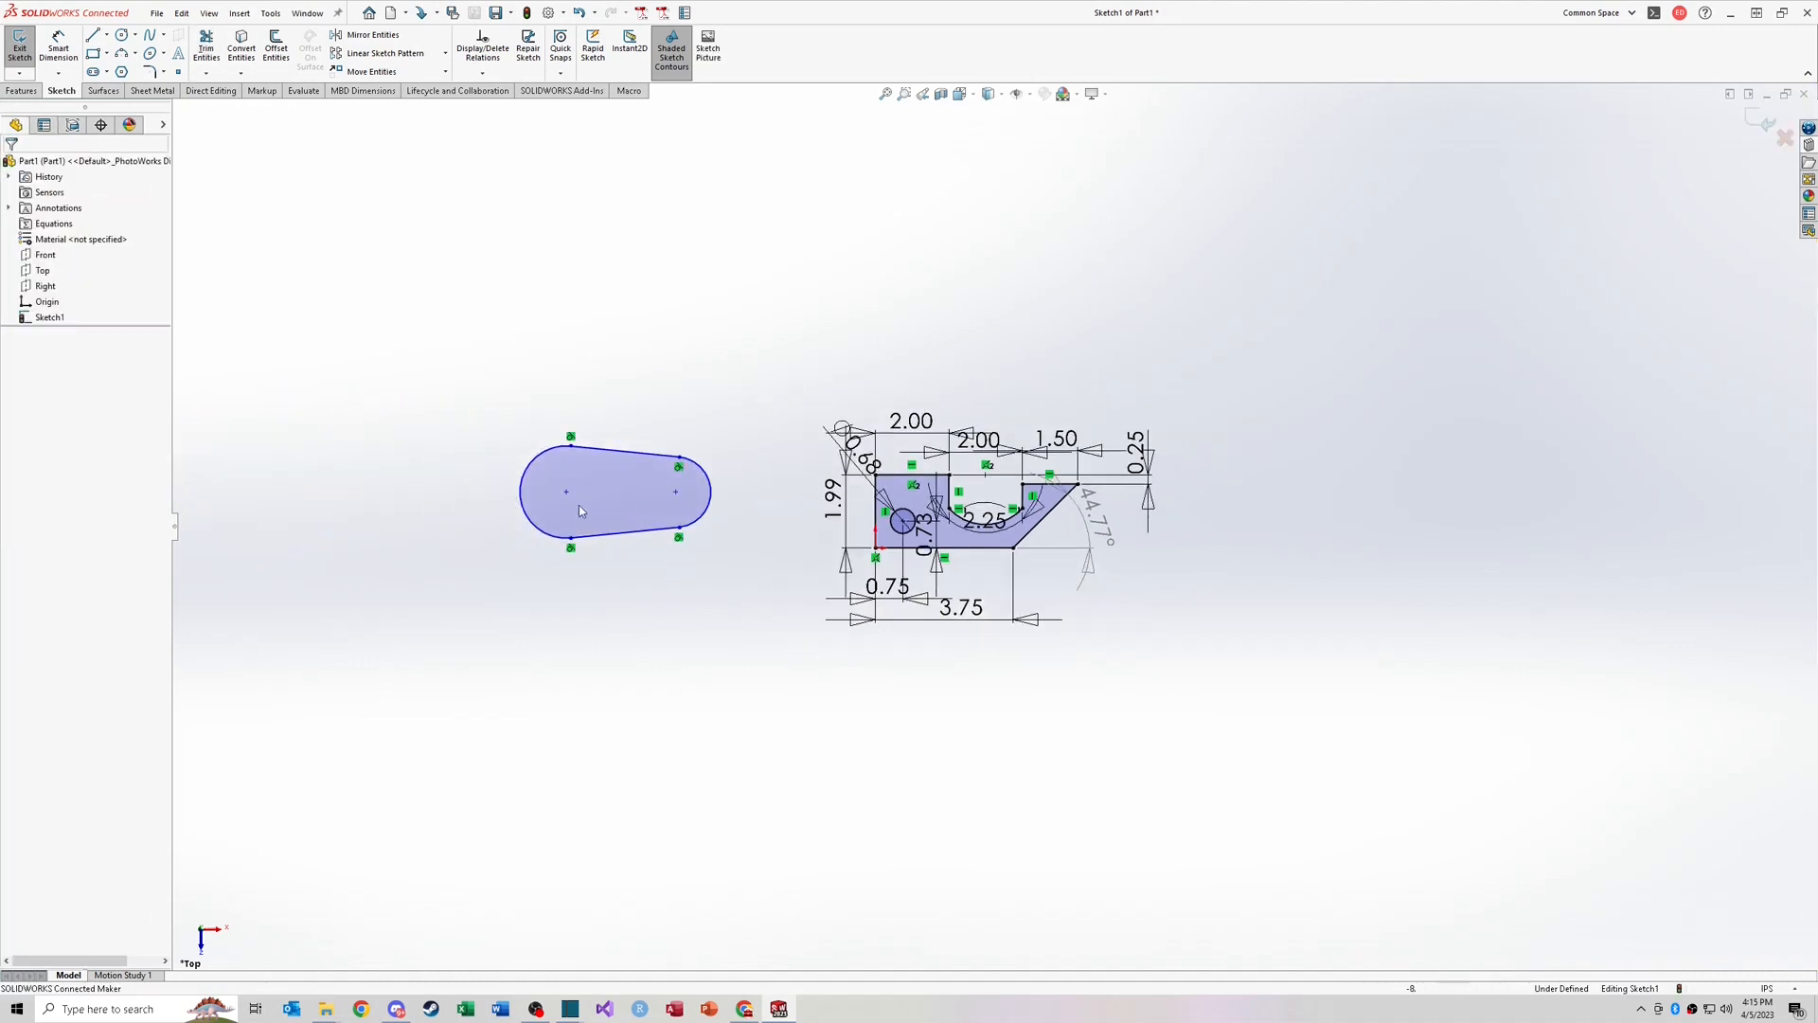
{"action": "left_click", "coordinate": [893, 484]}
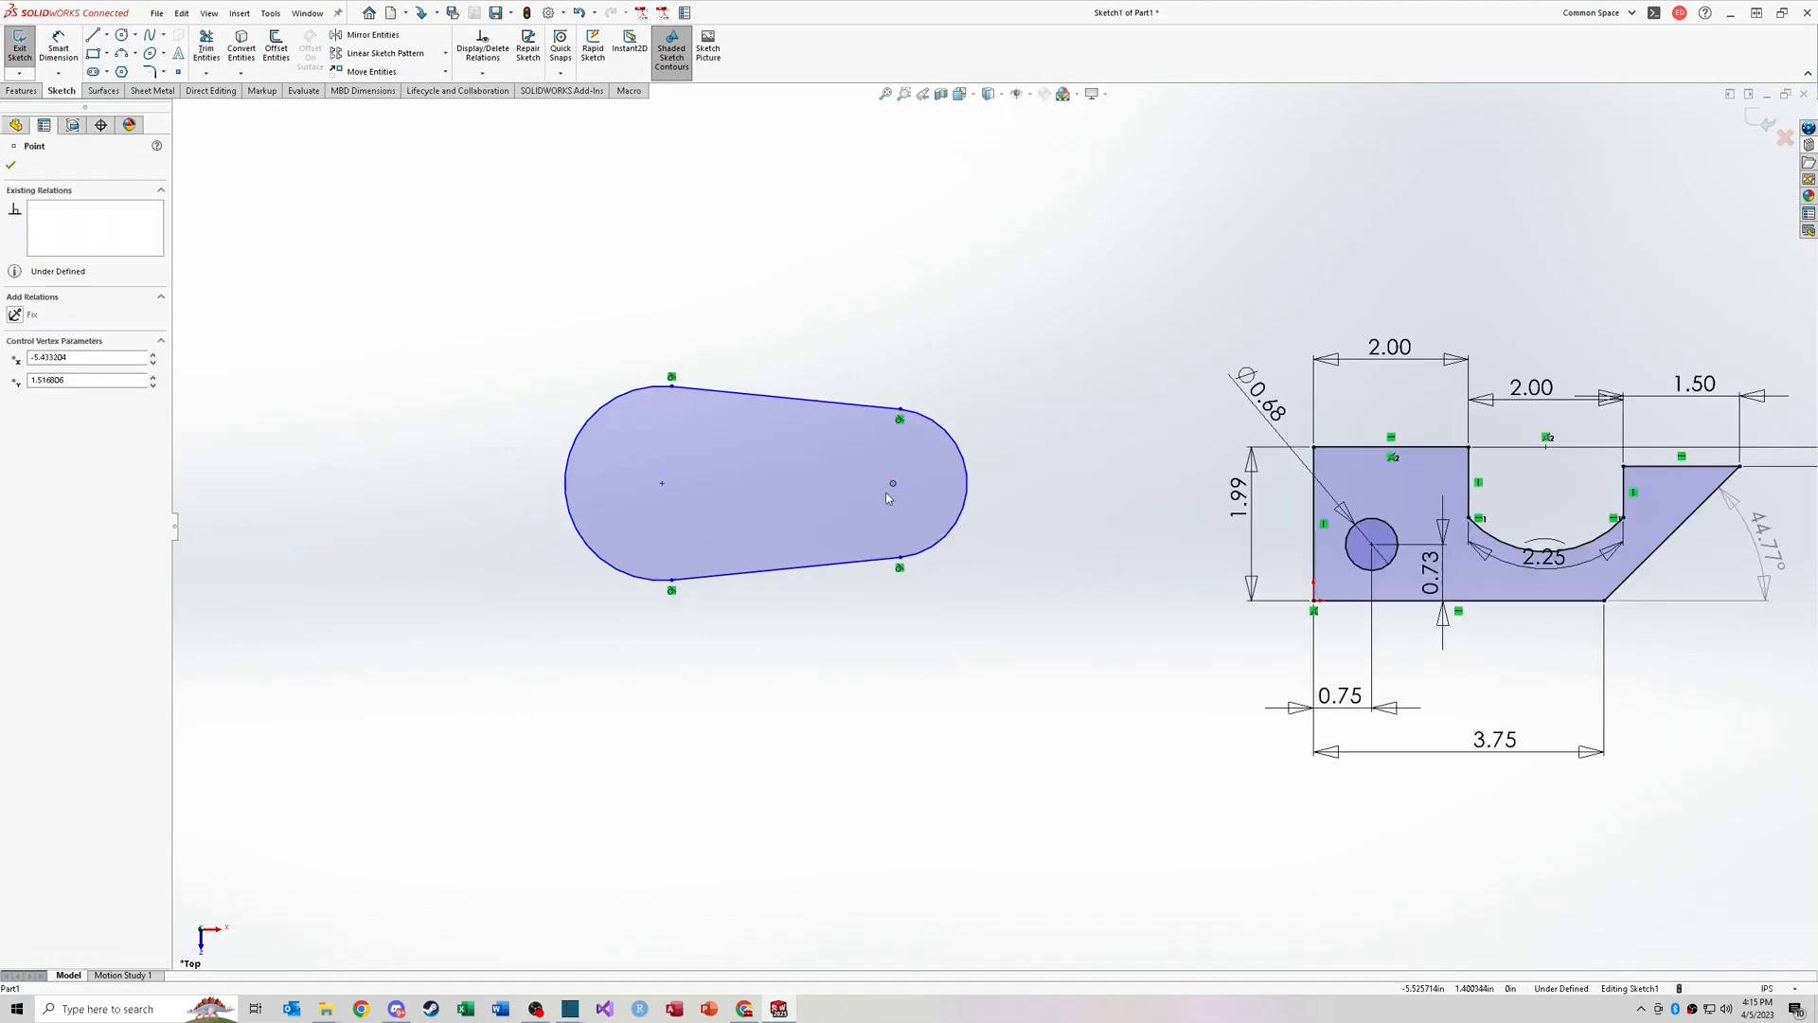
{"action": "right_click_drag", "start_coordinate": [901, 559], "coordinate": [909, 633]}
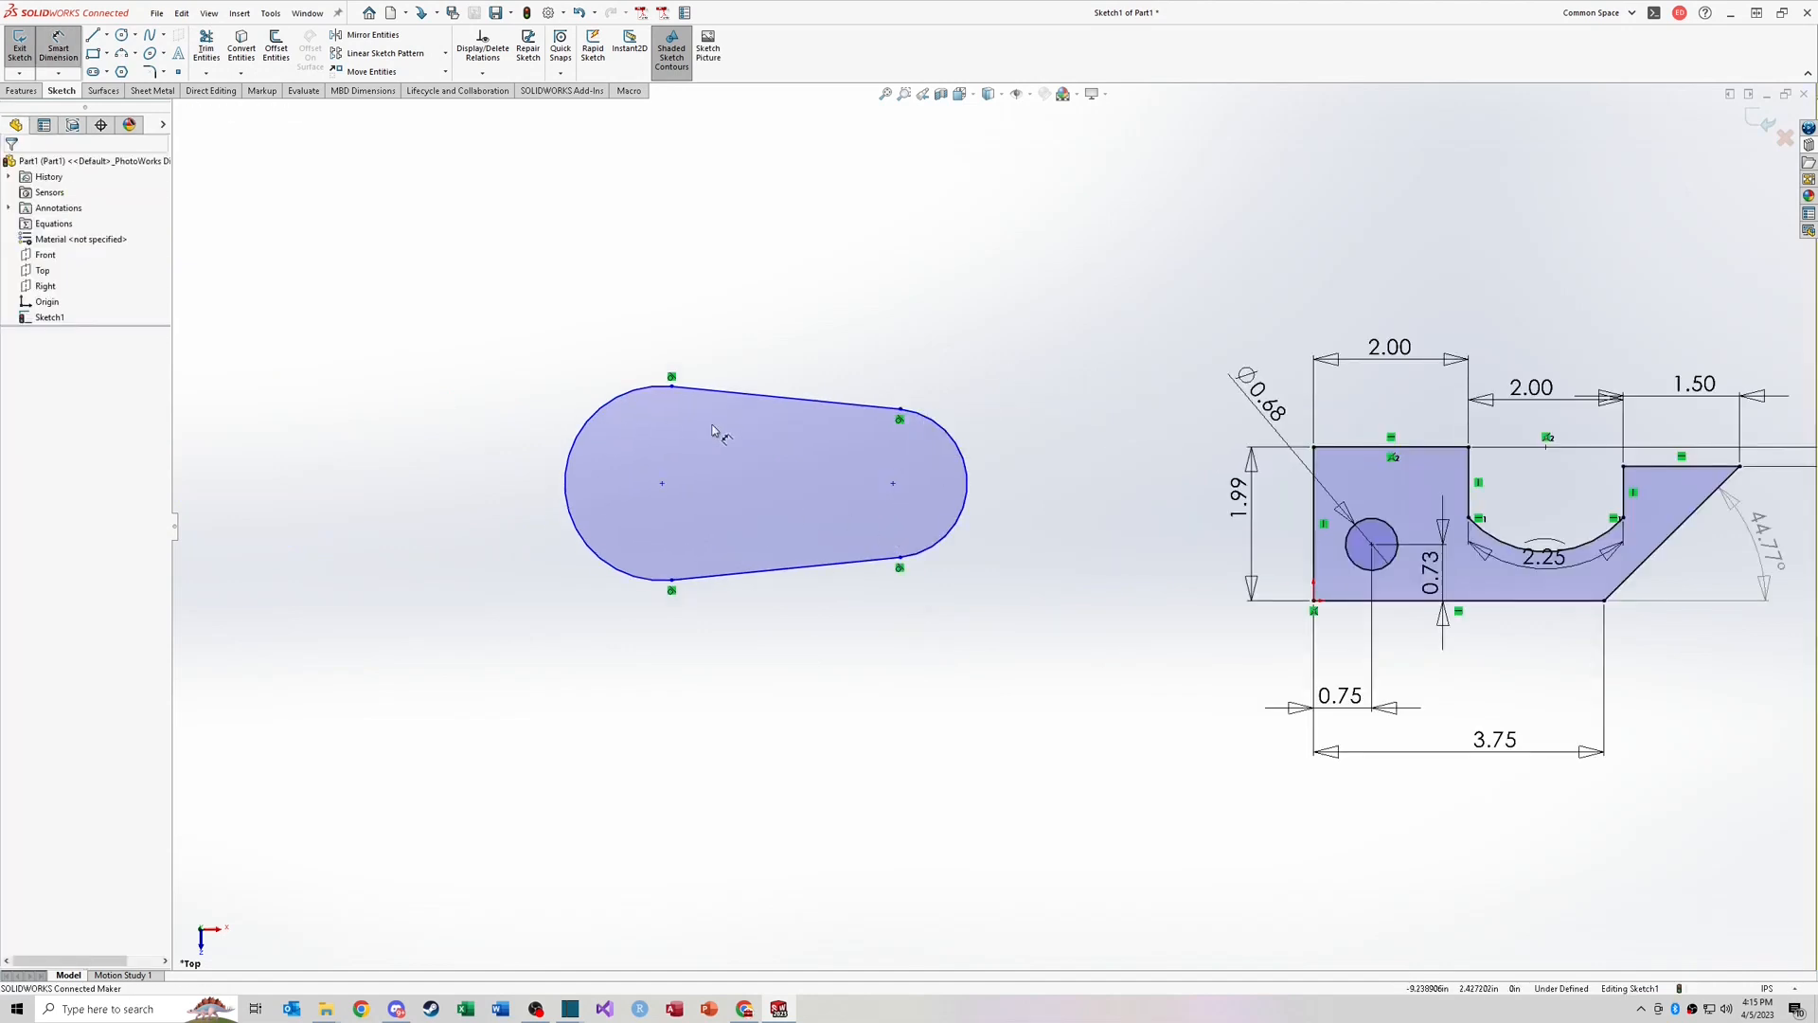
{"action": "left_click", "coordinate": [962, 453]}
{"action": "left_click", "coordinate": [956, 447]}
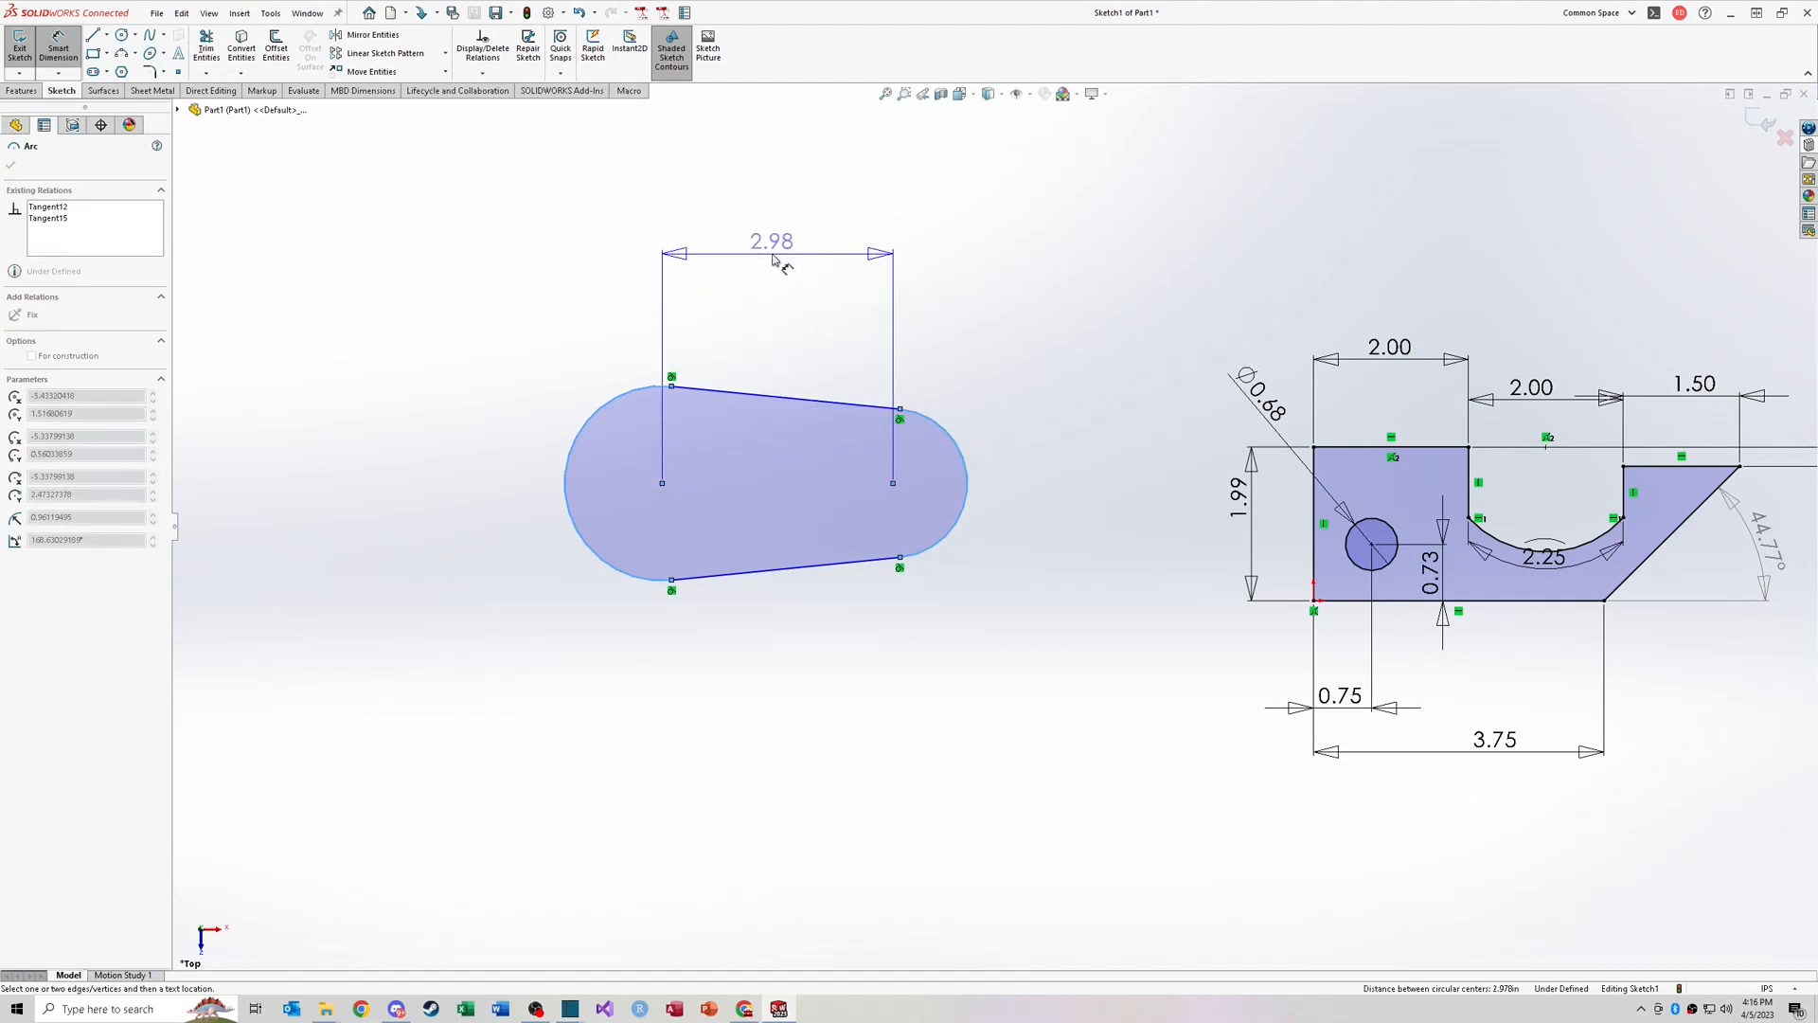
{"action": "key", "text": "Escape"}
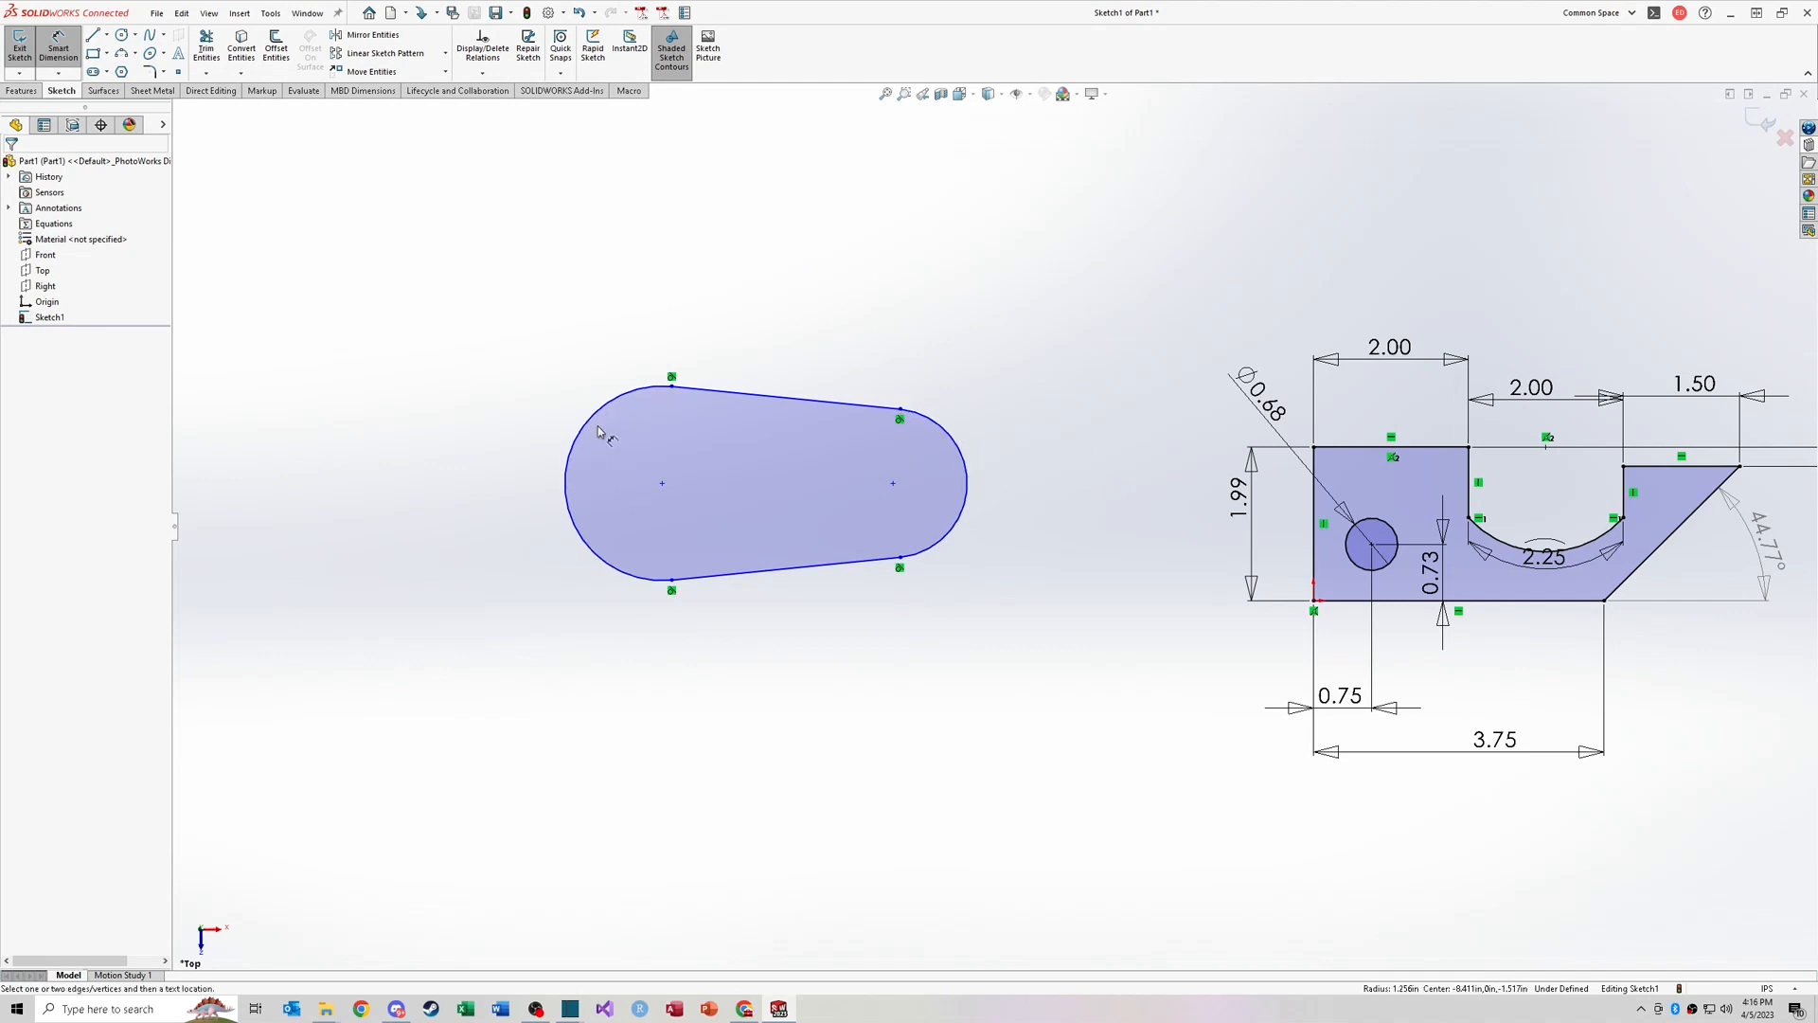
Step: Dimension the slot's overall length between the outer edges of both arcs, then delete that dimension
{"action": "left_click", "coordinate": [568, 469]}
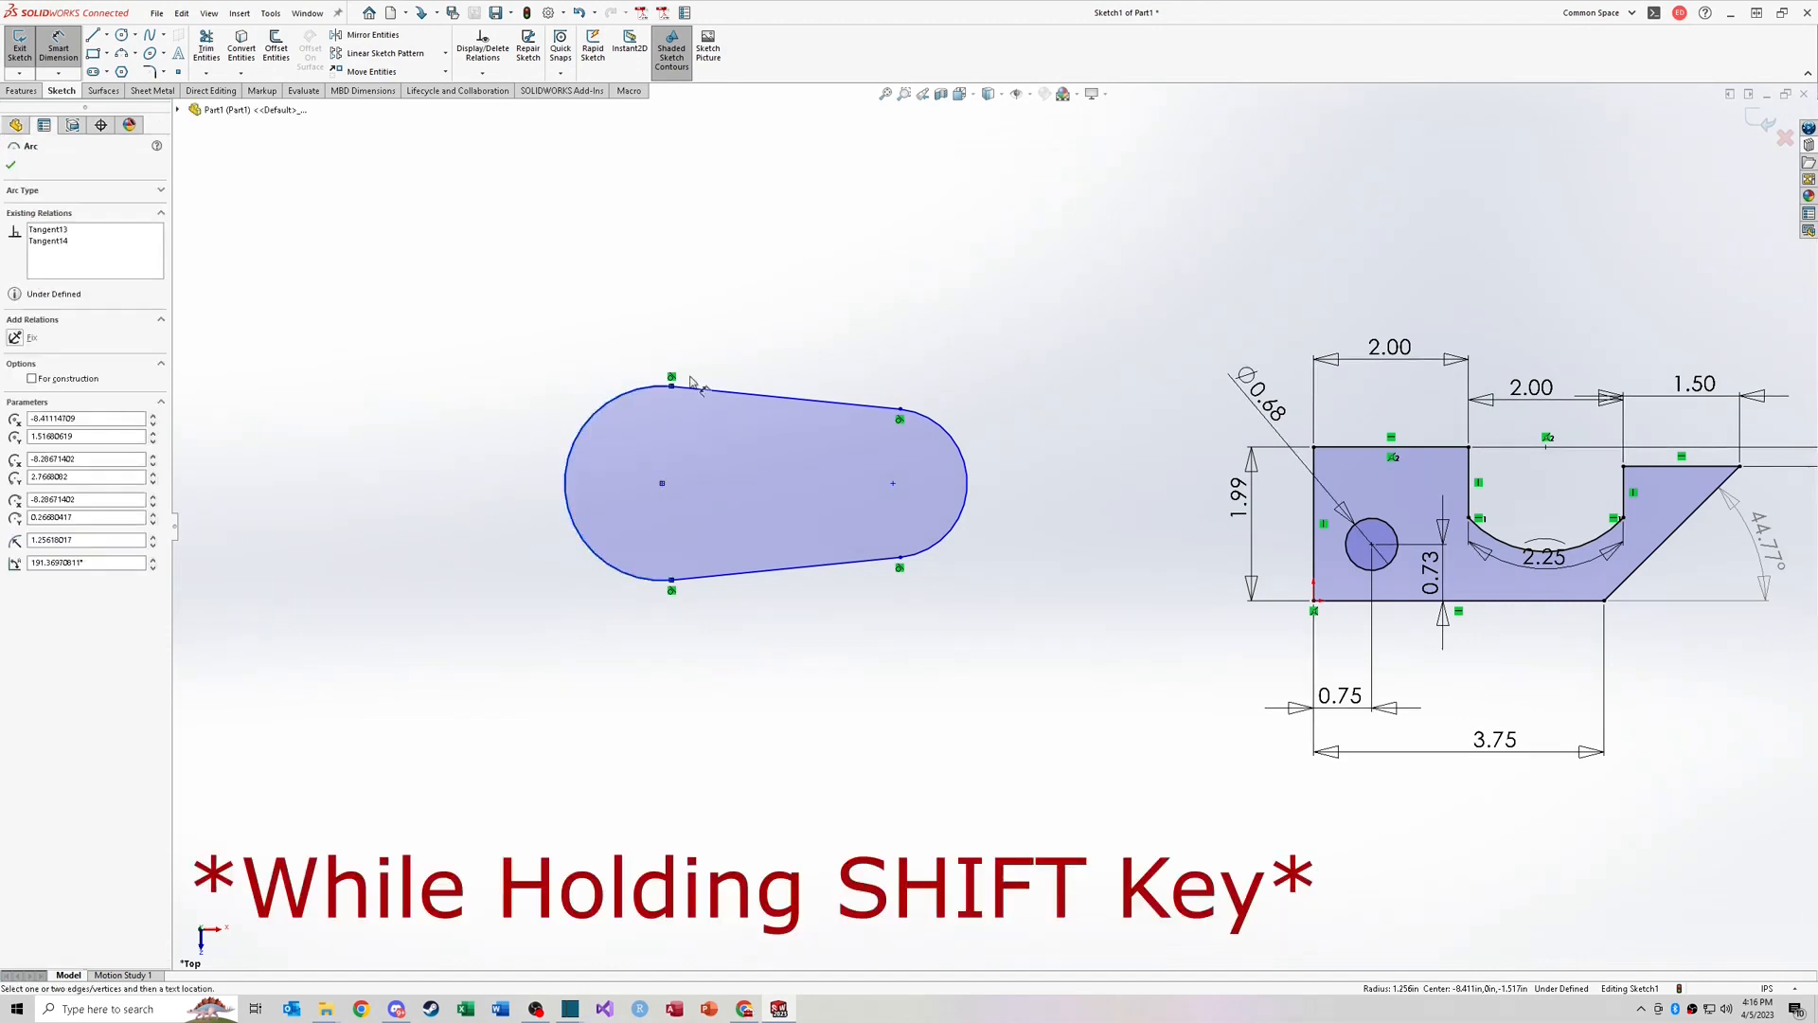
{"action": "left_click", "coordinate": [966, 475], "text": "shift"}
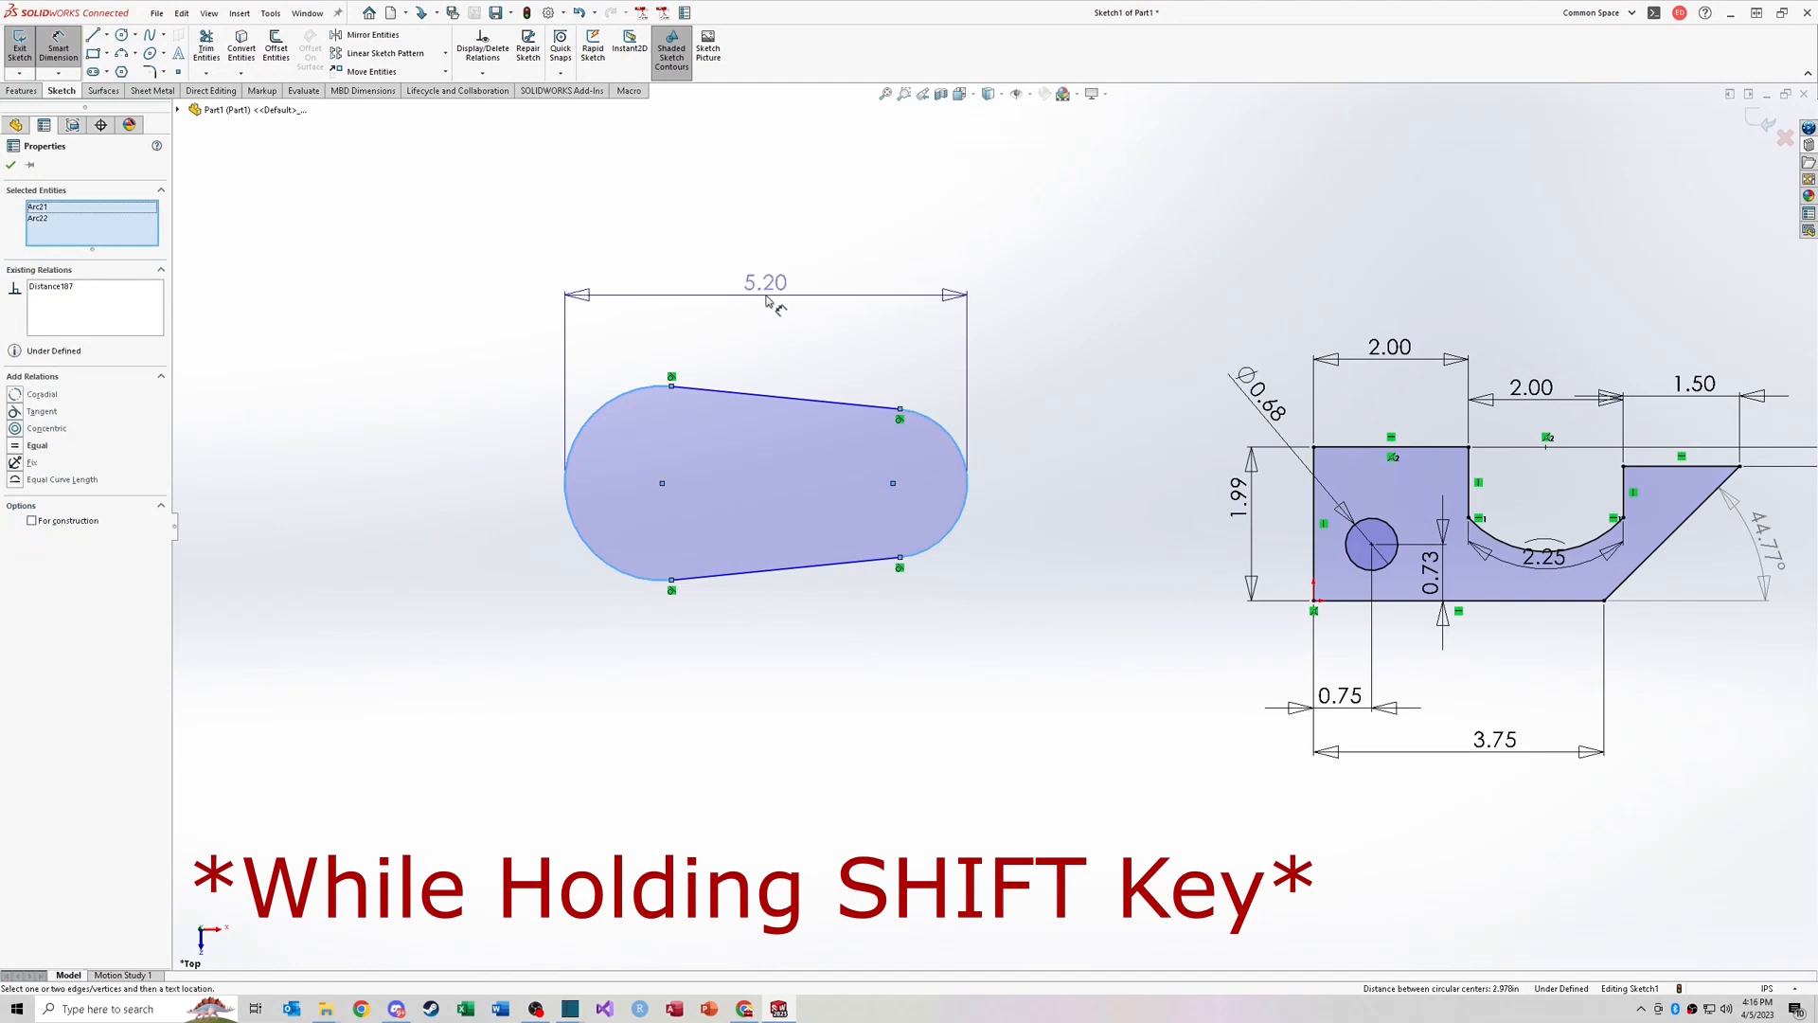
{"action": "left_click", "coordinate": [768, 311]}
{"action": "key", "text": "Return"}
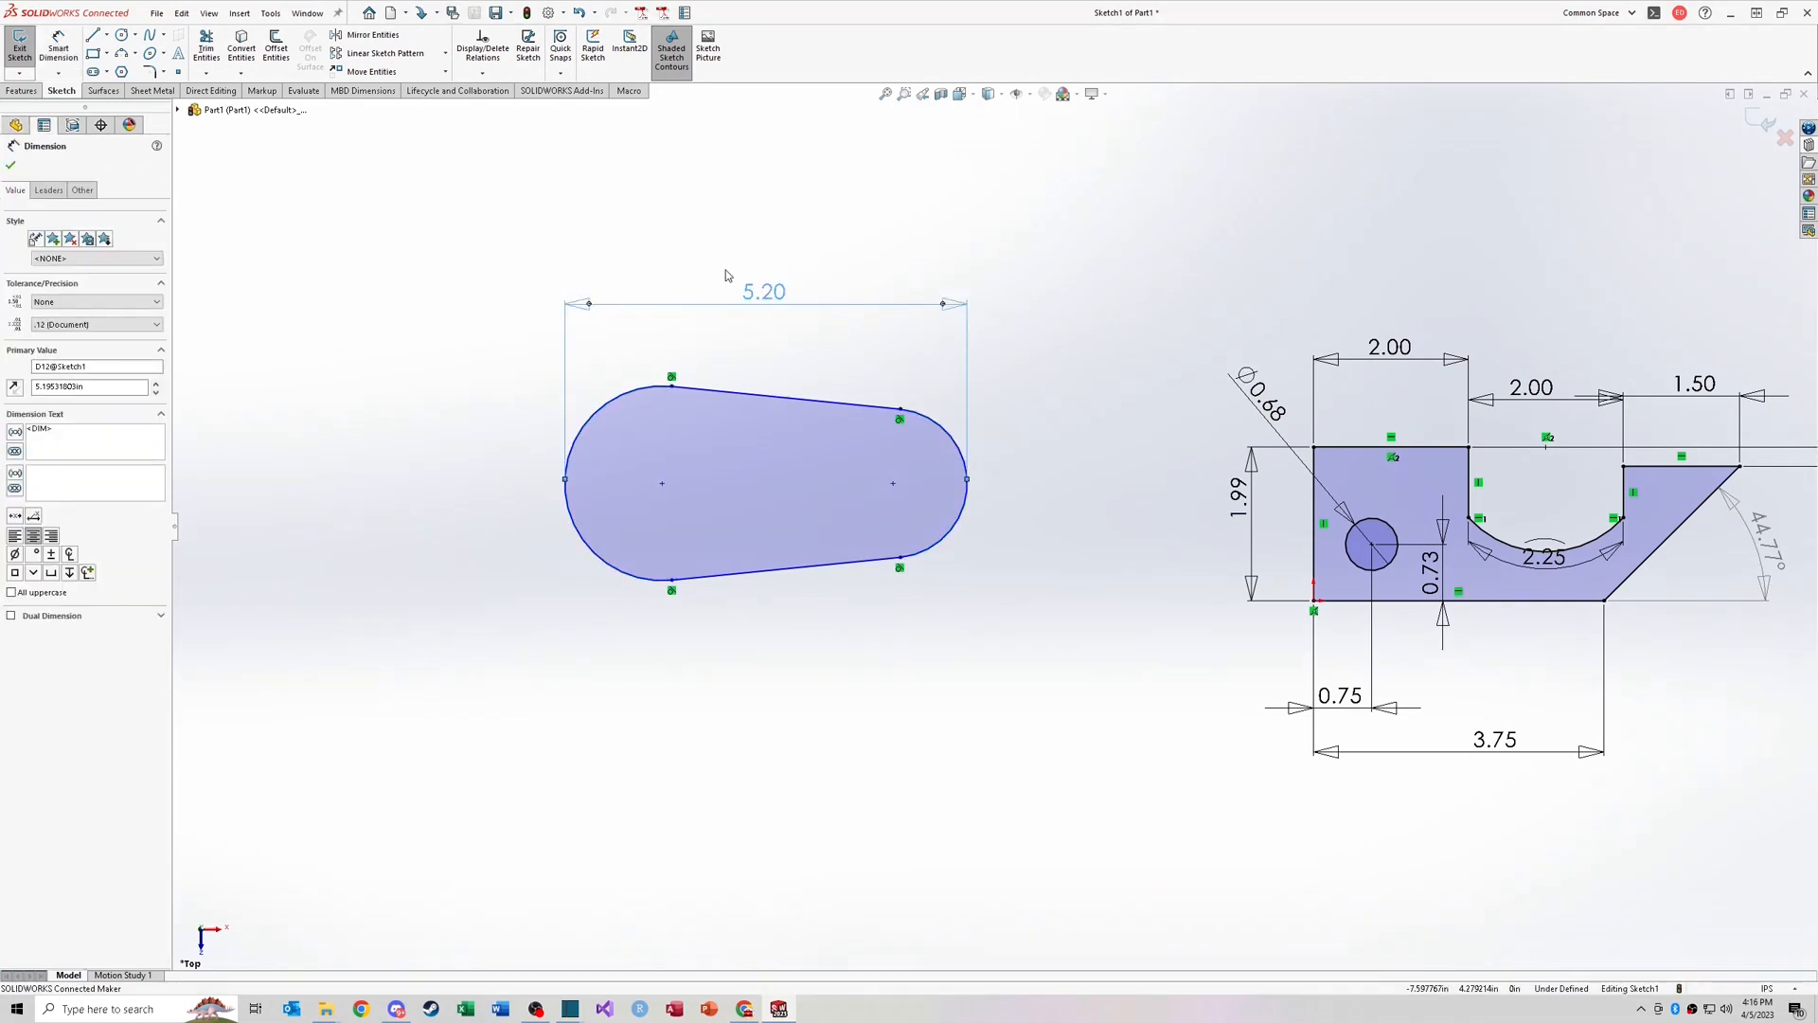
{"action": "key", "text": "Delete"}
Step: Dimension the distance from the right arc's outer edge to the left arc's centre and accept it
{"action": "left_click", "coordinate": [48, 49]}
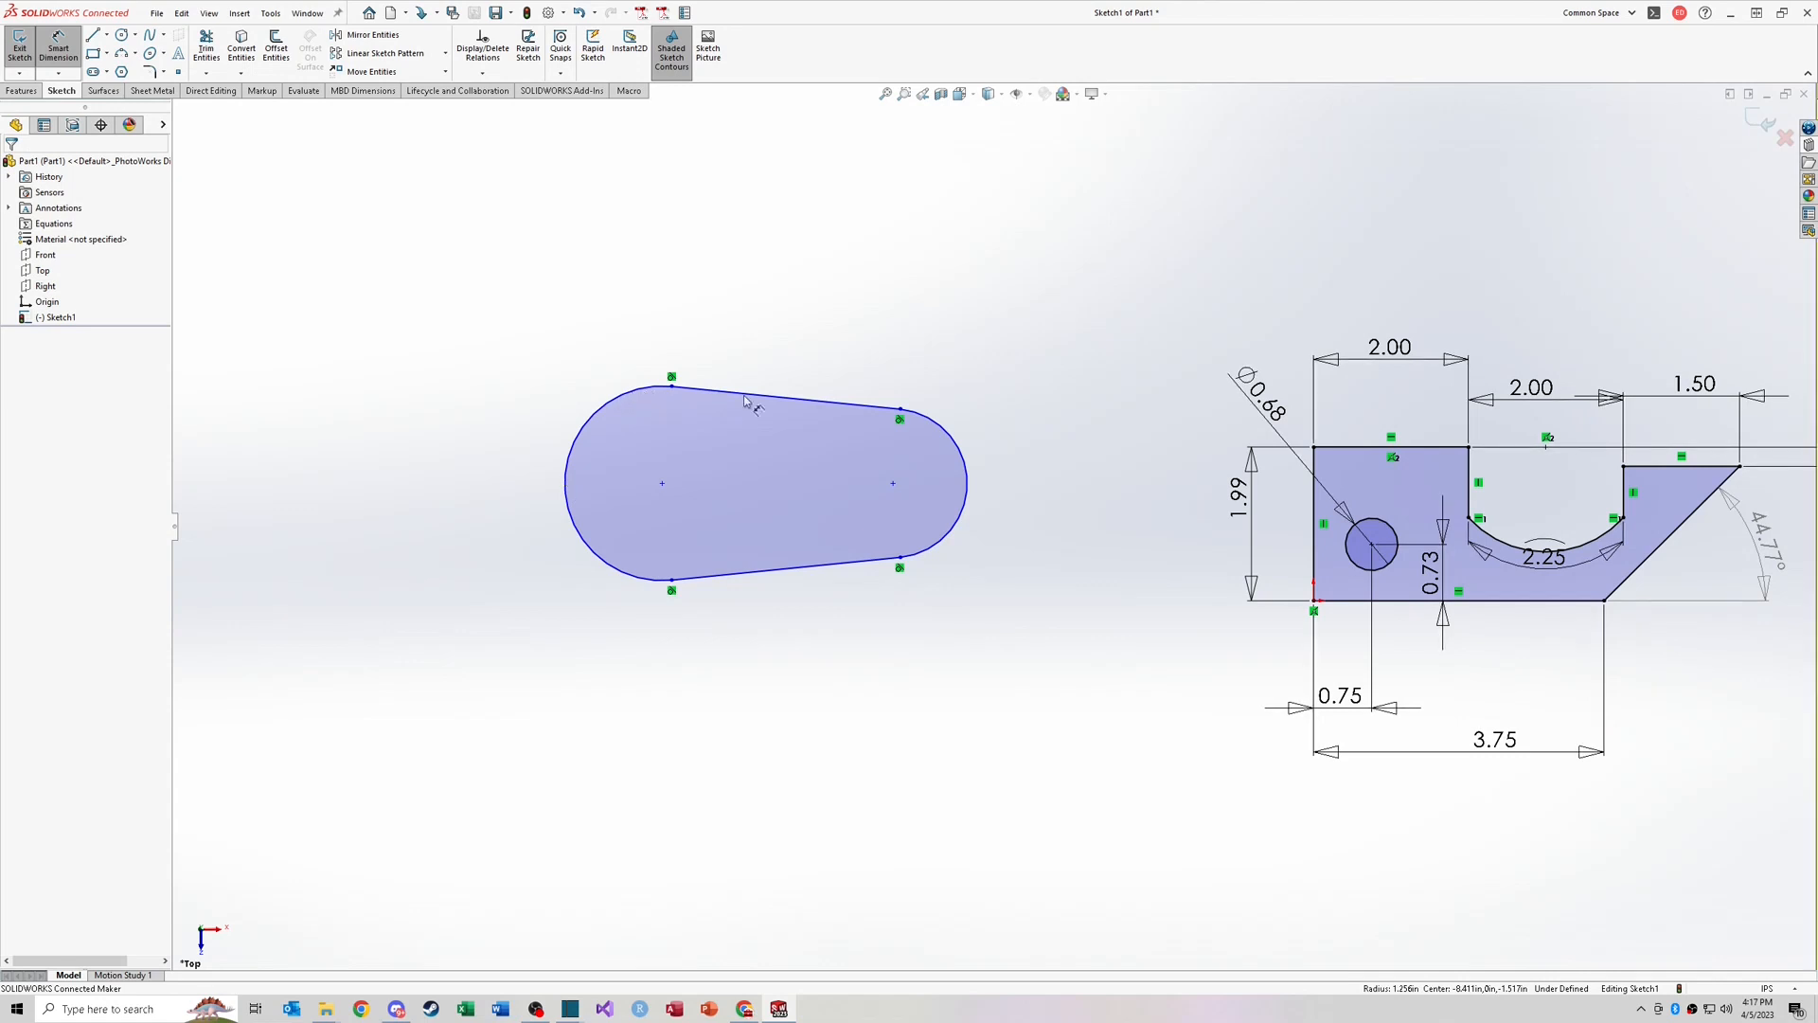
{"action": "left_click", "coordinate": [964, 445]}
{"action": "left_click", "coordinate": [662, 483]}
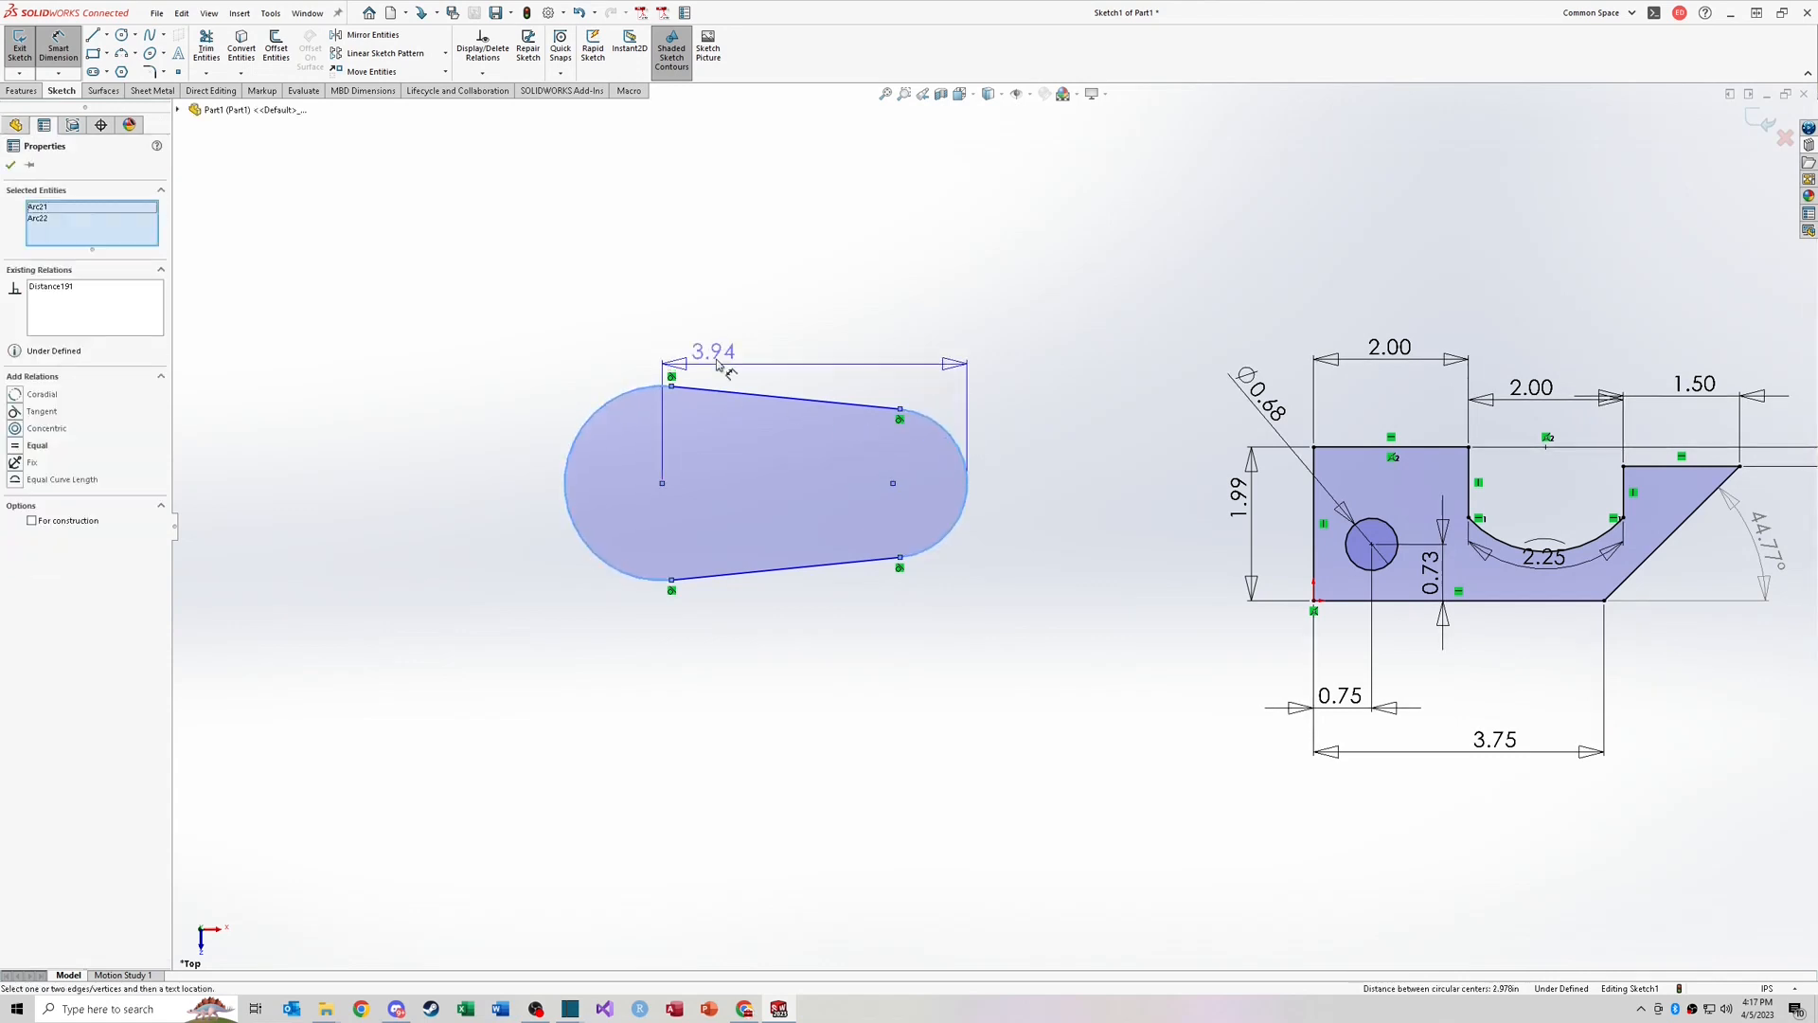
{"action": "left_click", "coordinate": [800, 296]}
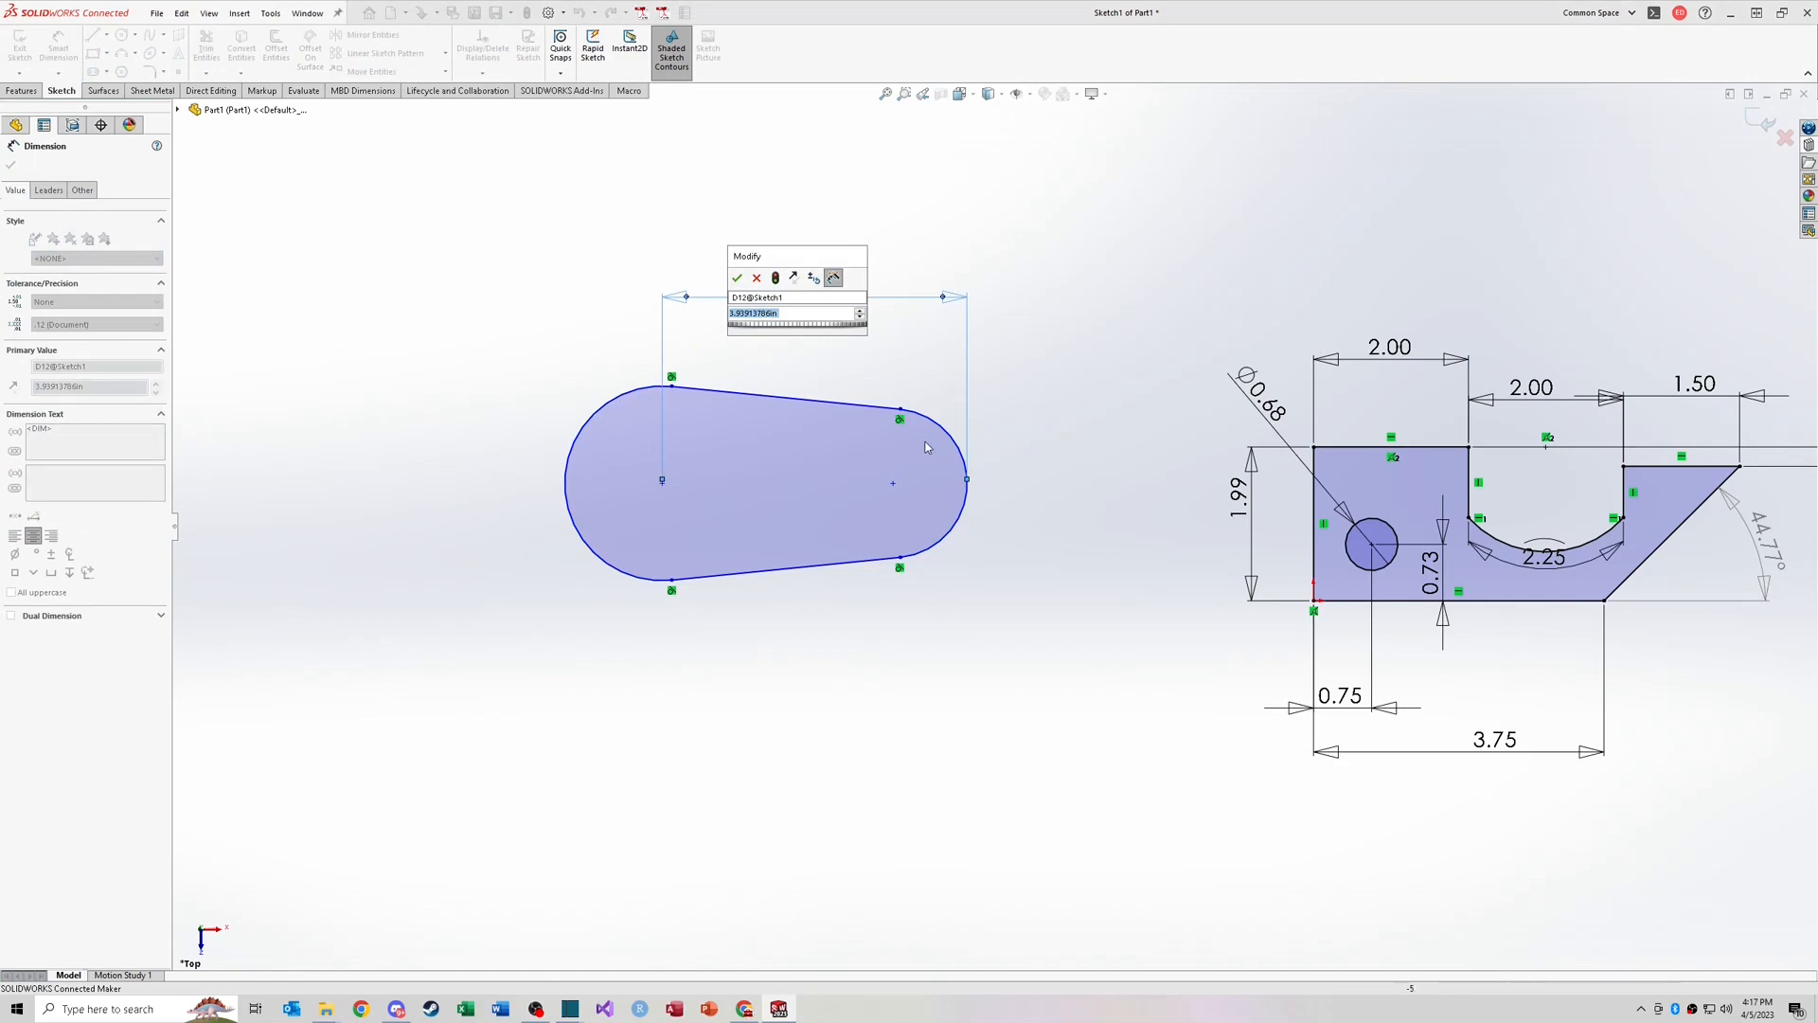
{"action": "left_click", "coordinate": [737, 278]}
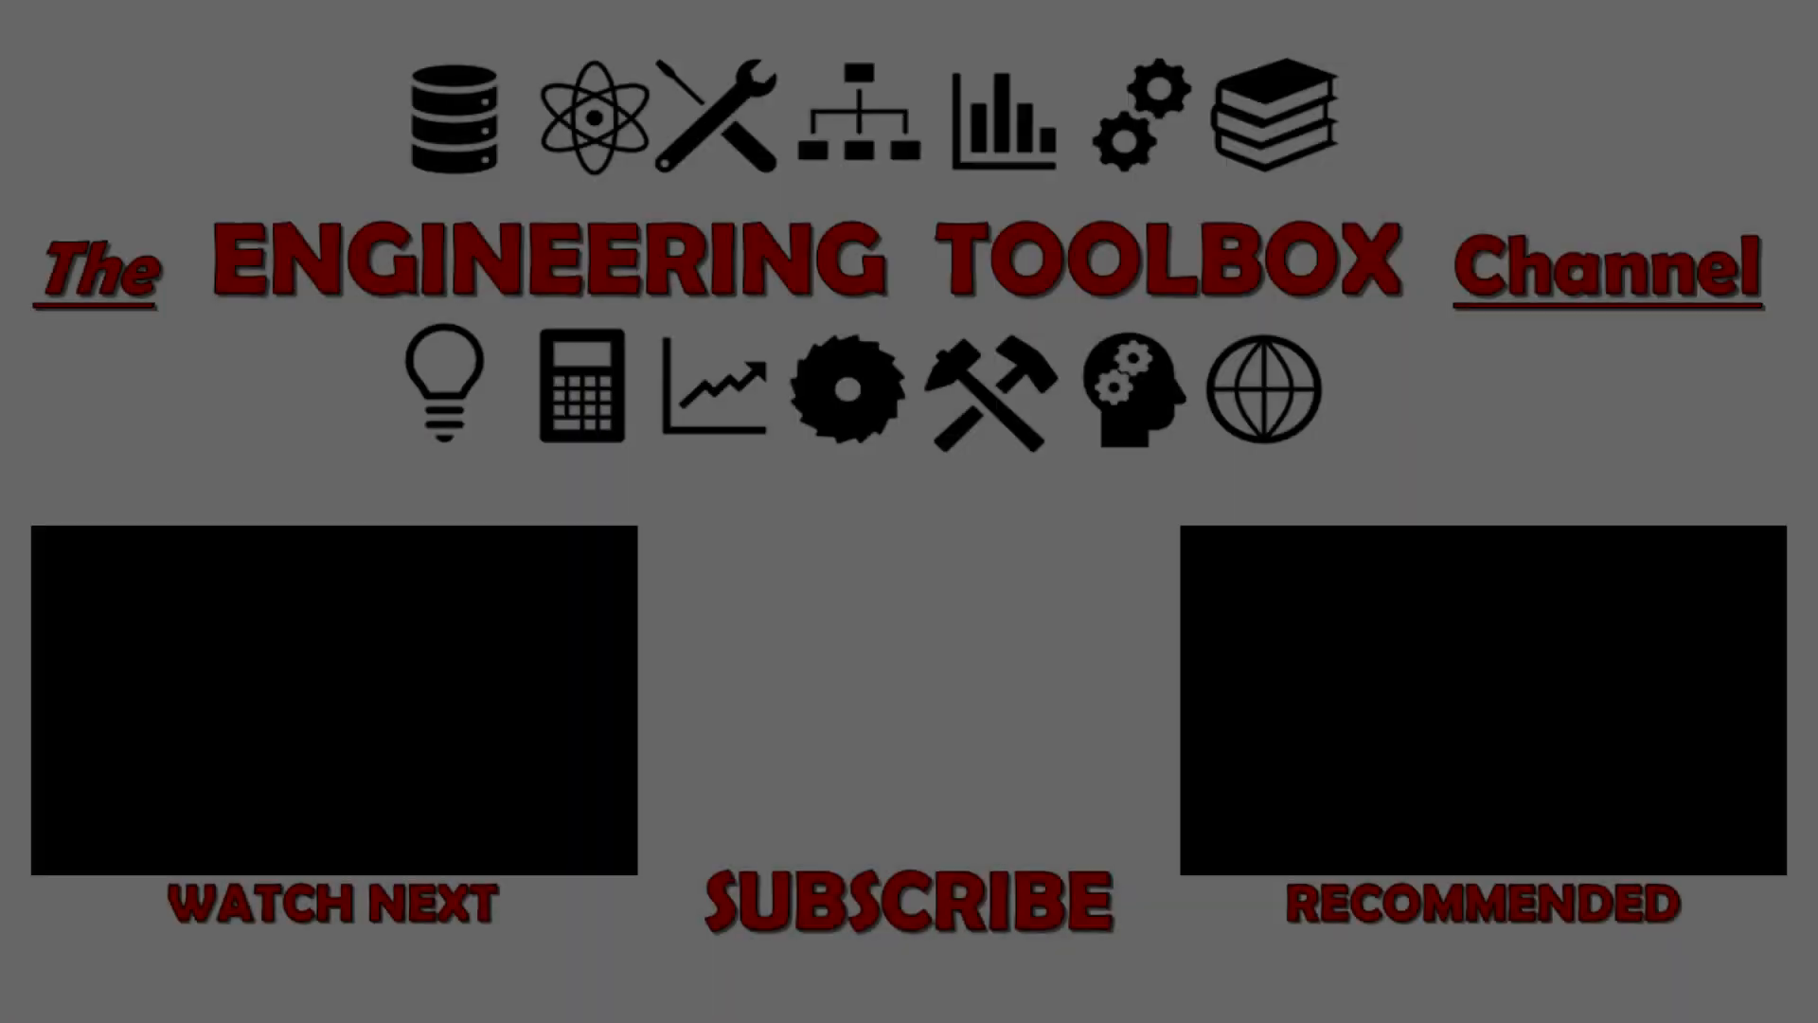